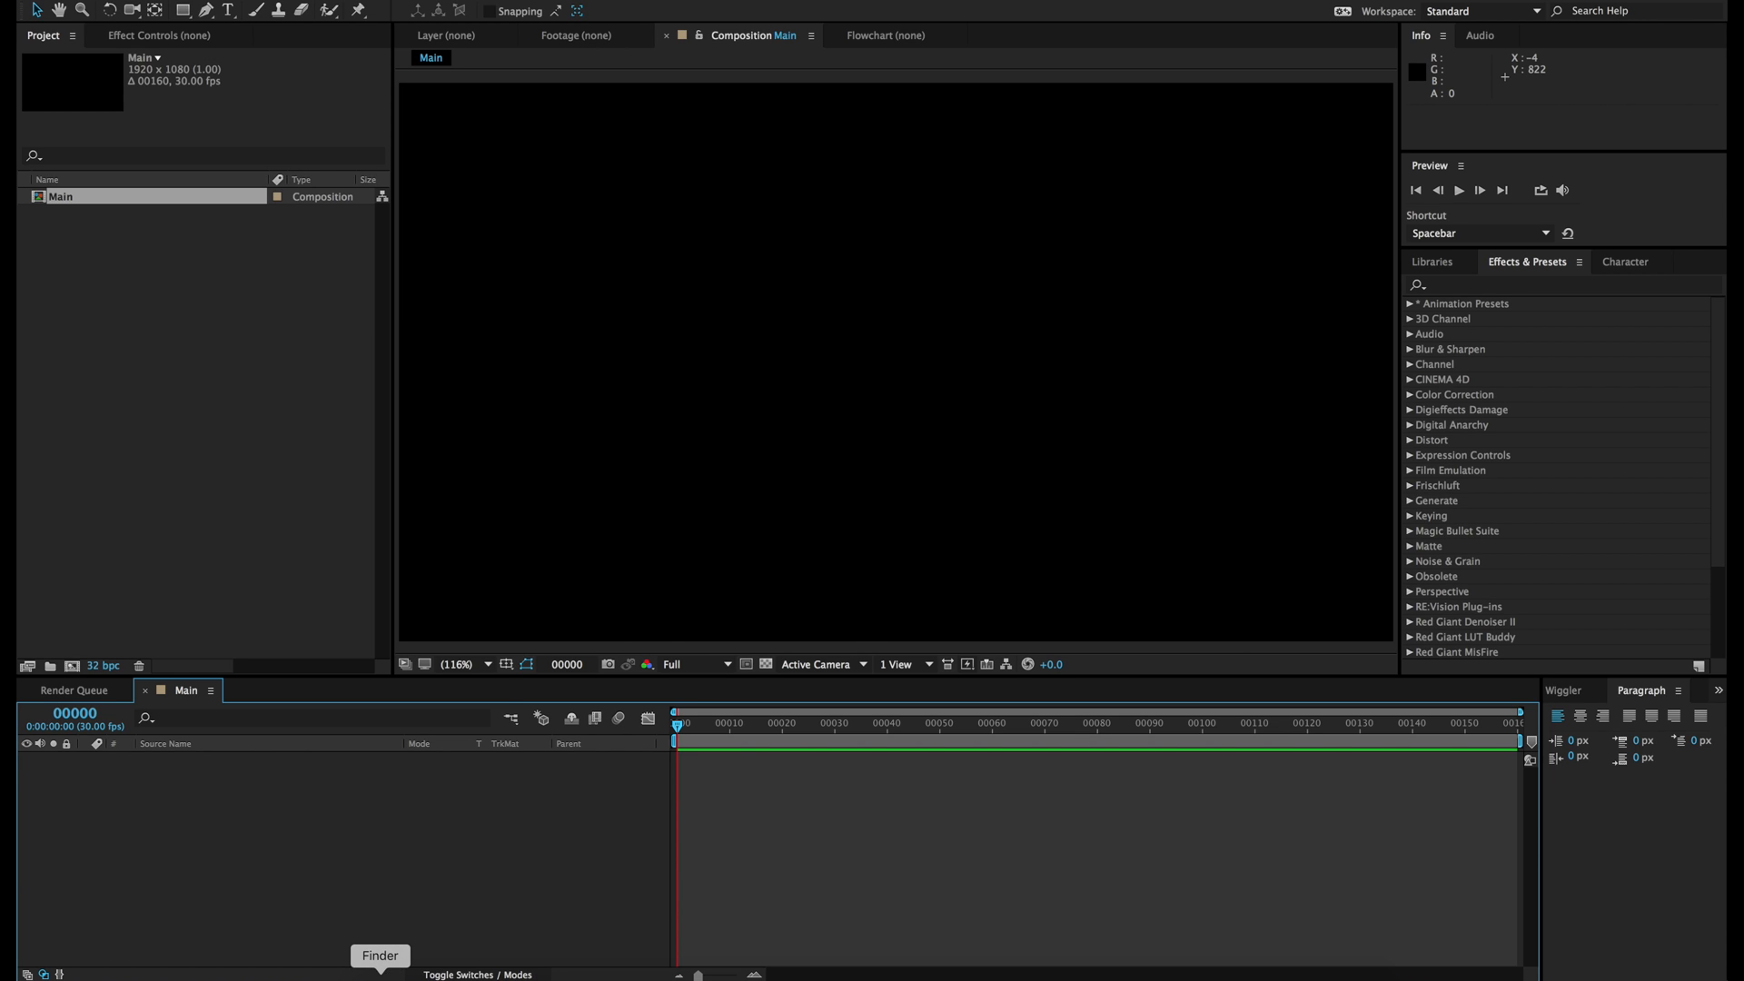
Step: Import adidas.png from the Desktop, add it as a layer to the Main composition, and check it against the transparency grid
{"action": "left_click", "coordinate": [379, 970]}
{"action": "left_click", "coordinate": [1016, 471]}
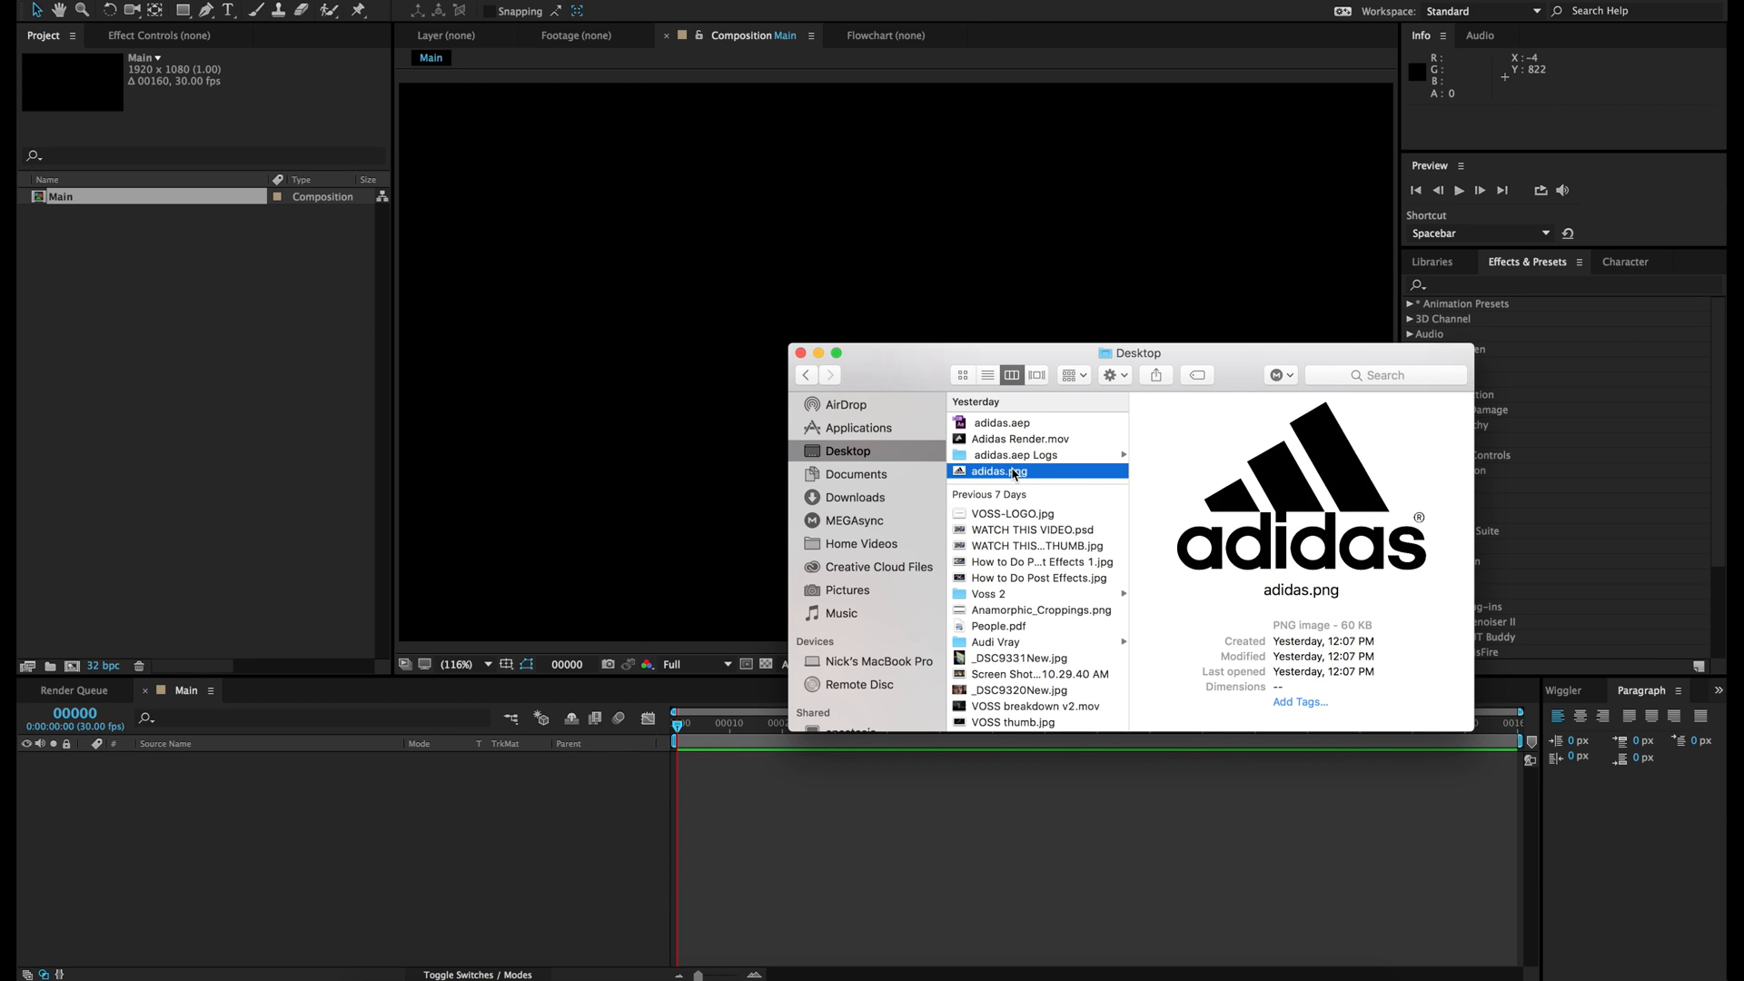
{"action": "left_click_drag", "start_coordinate": [1013, 475], "coordinate": [173, 523]}
{"action": "left_click_drag", "start_coordinate": [151, 347], "coordinate": [381, 808]}
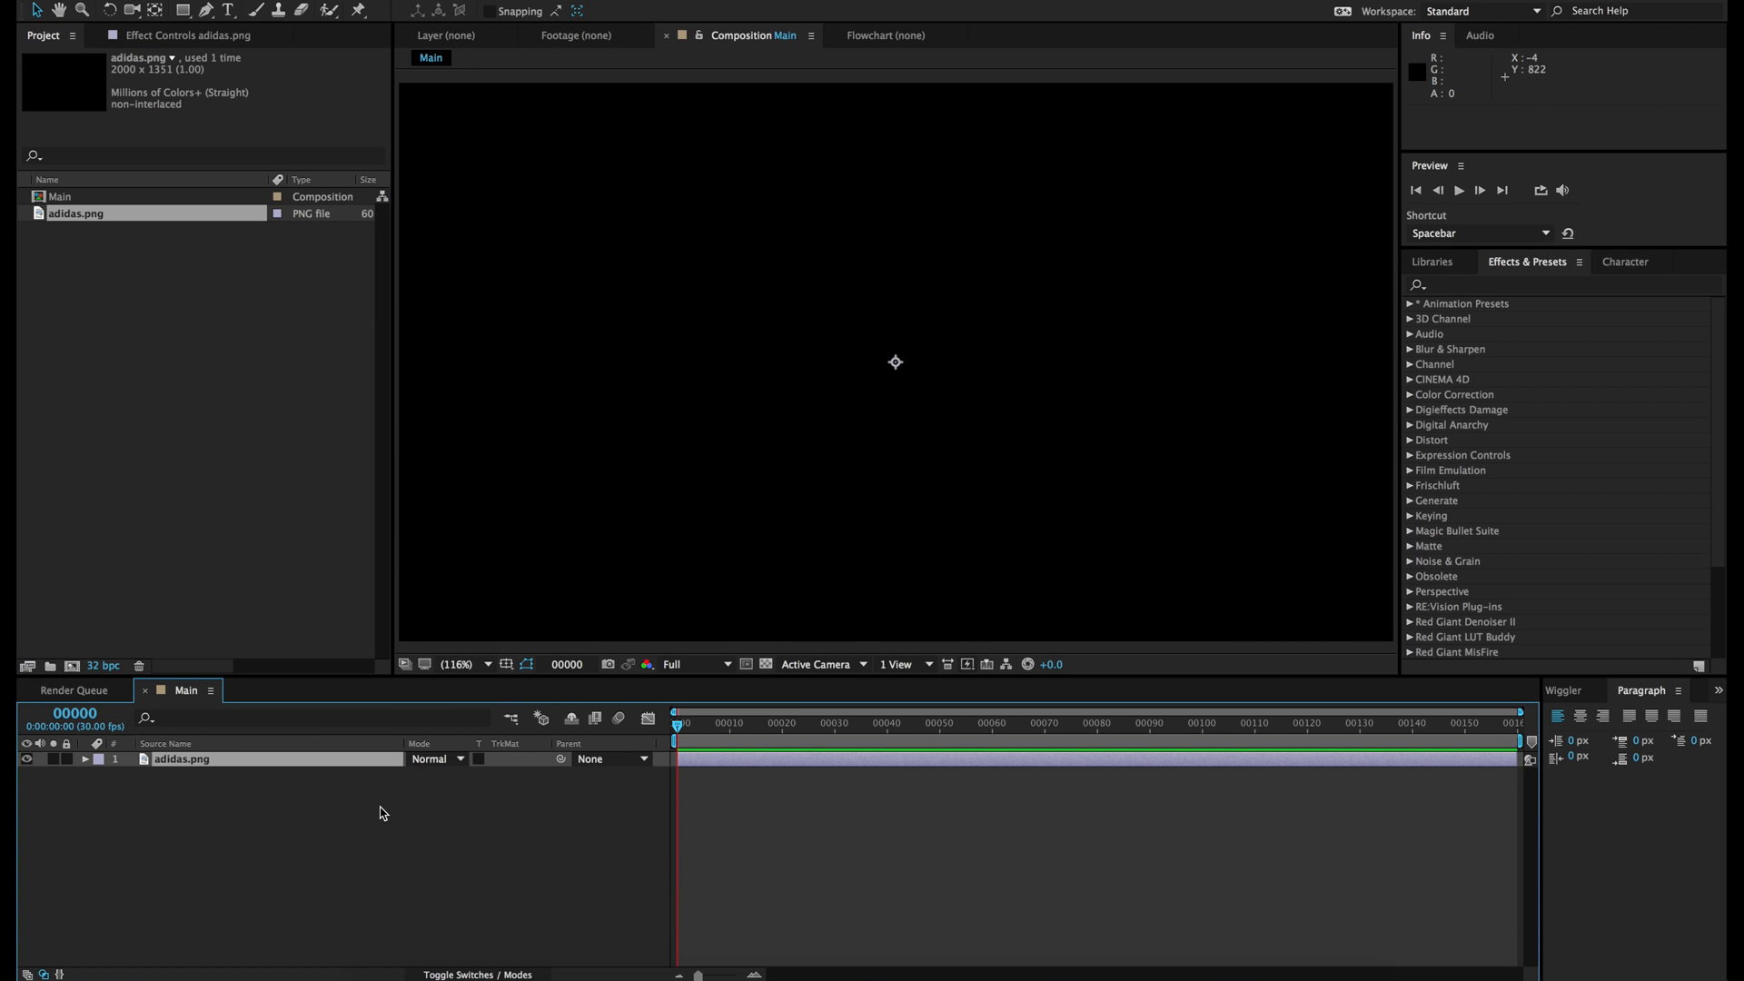
{"action": "left_click", "coordinate": [766, 664]}
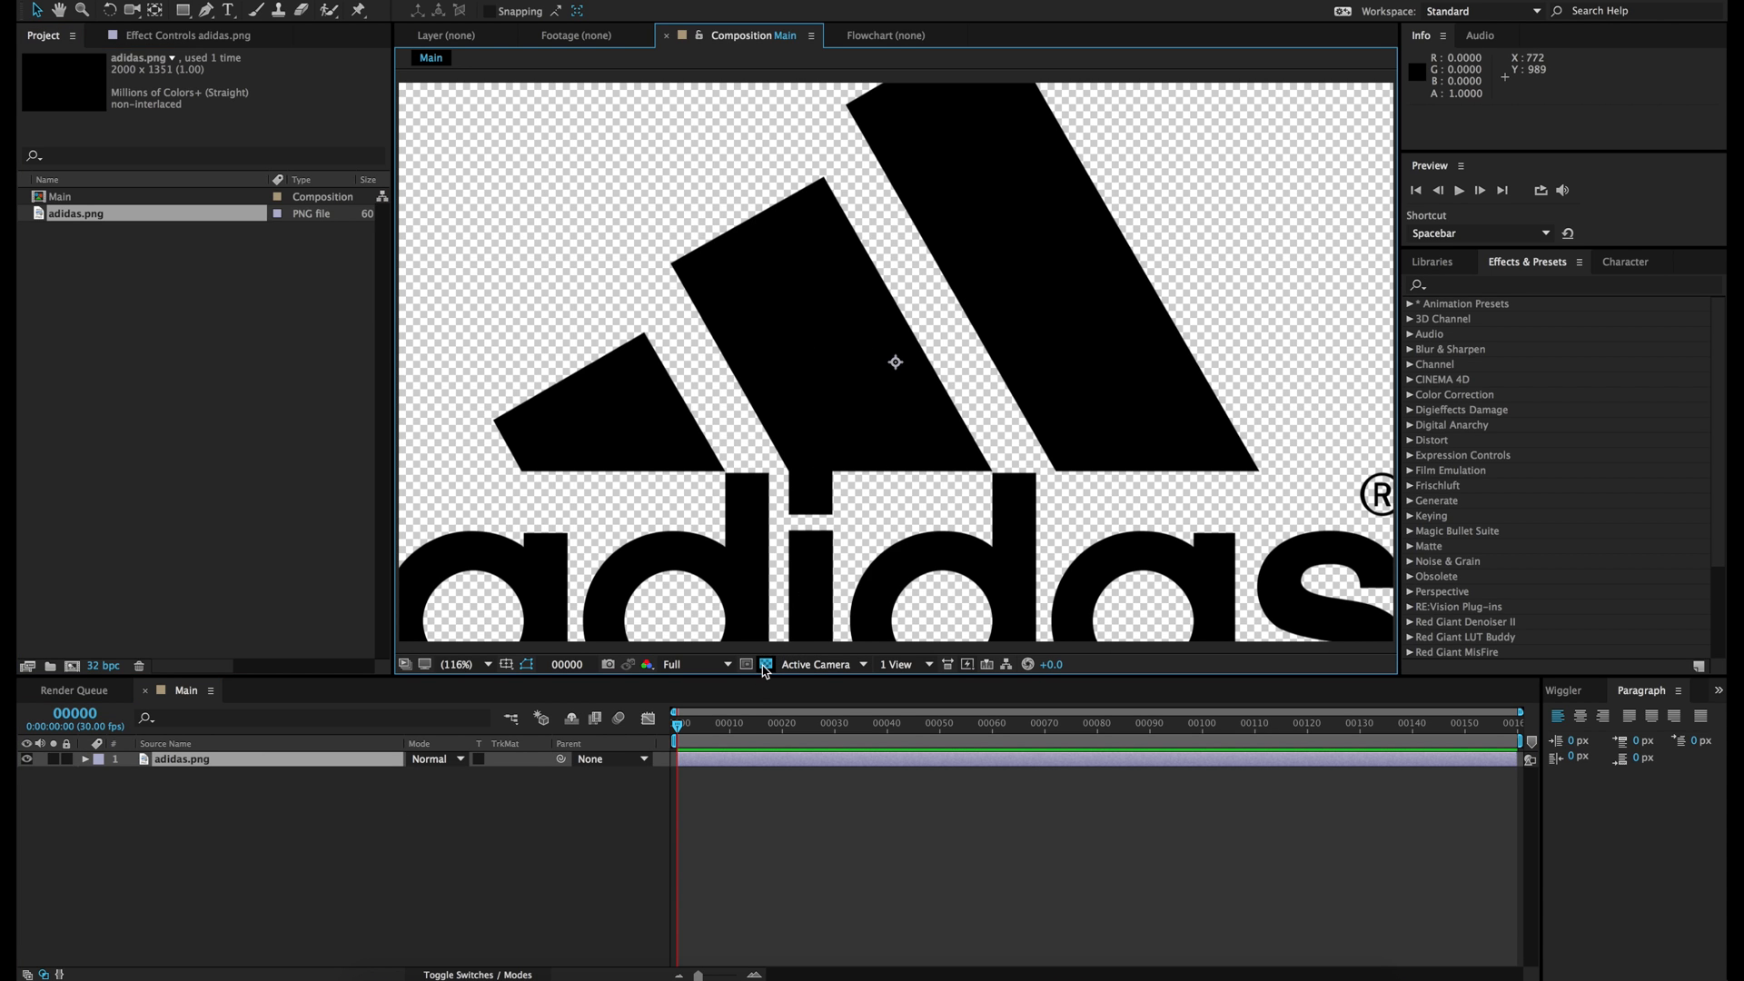
{"action": "left_click", "coordinate": [765, 666]}
Step: Apply the Levels effect to the adidas.png layer and invert it with Output Black 1 and Output White 0
{"action": "left_click", "coordinate": [1483, 286]}
{"action": "left_click", "coordinate": [1469, 287]}
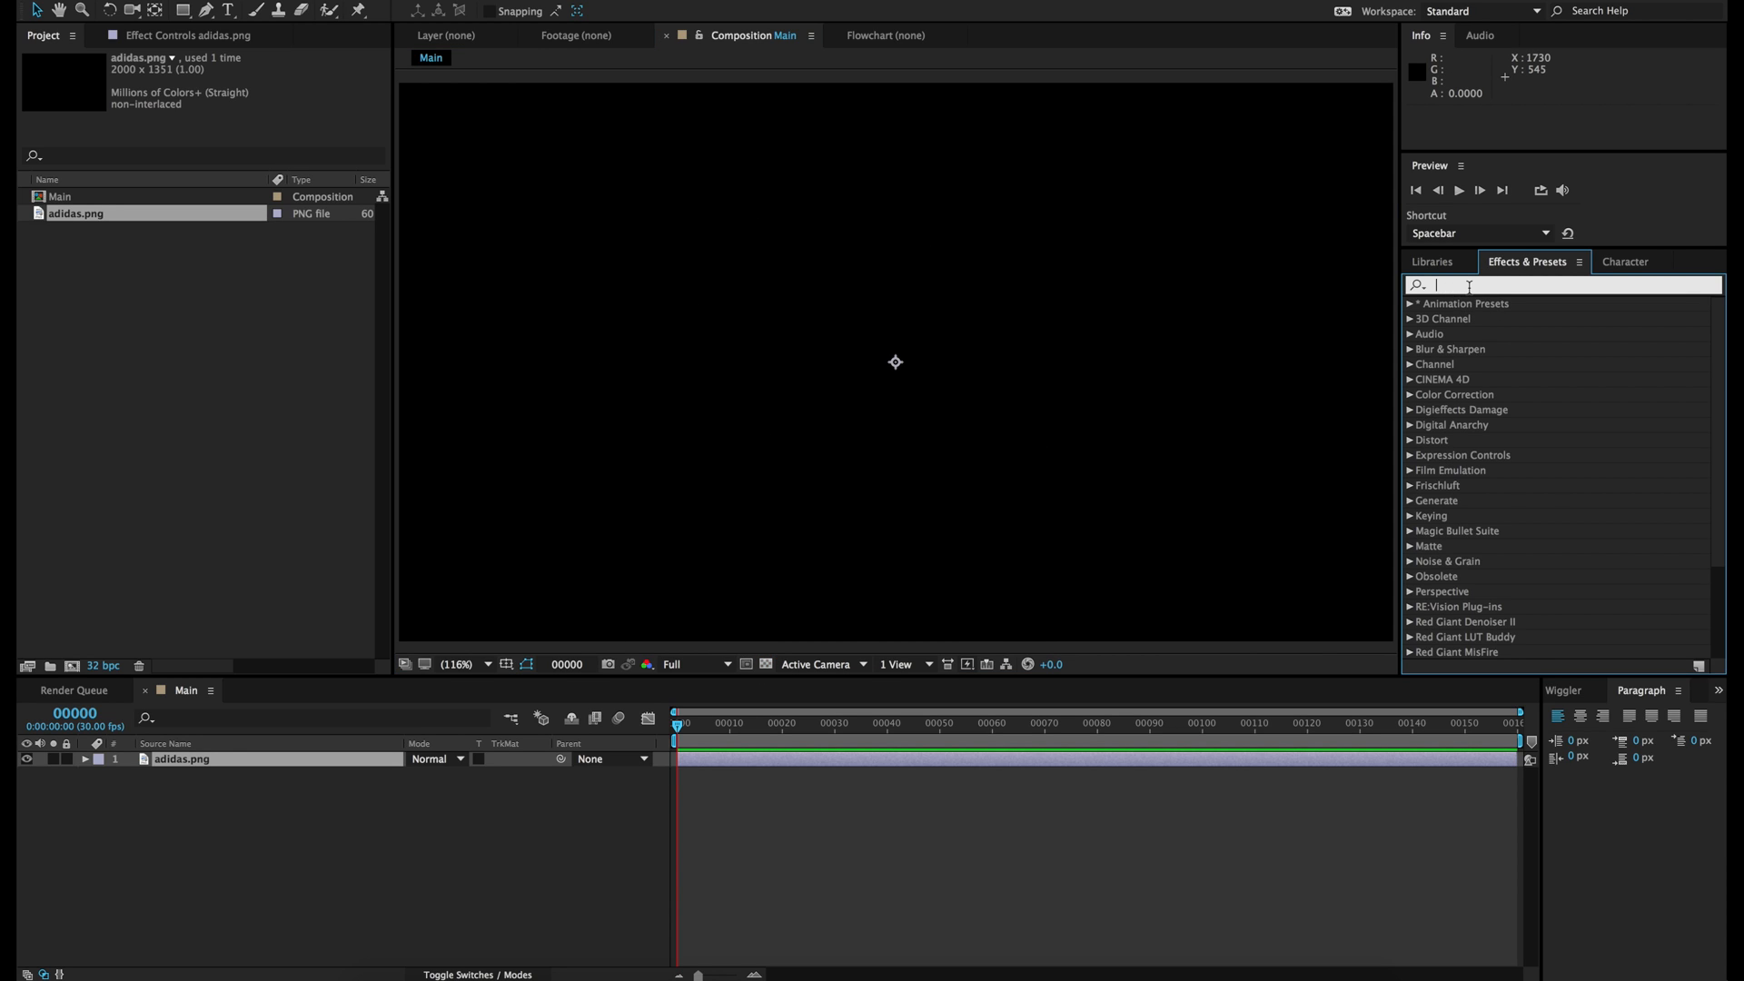
{"action": "type", "text": "level"}
{"action": "left_click_drag", "start_coordinate": [1462, 394], "coordinate": [1160, 761]}
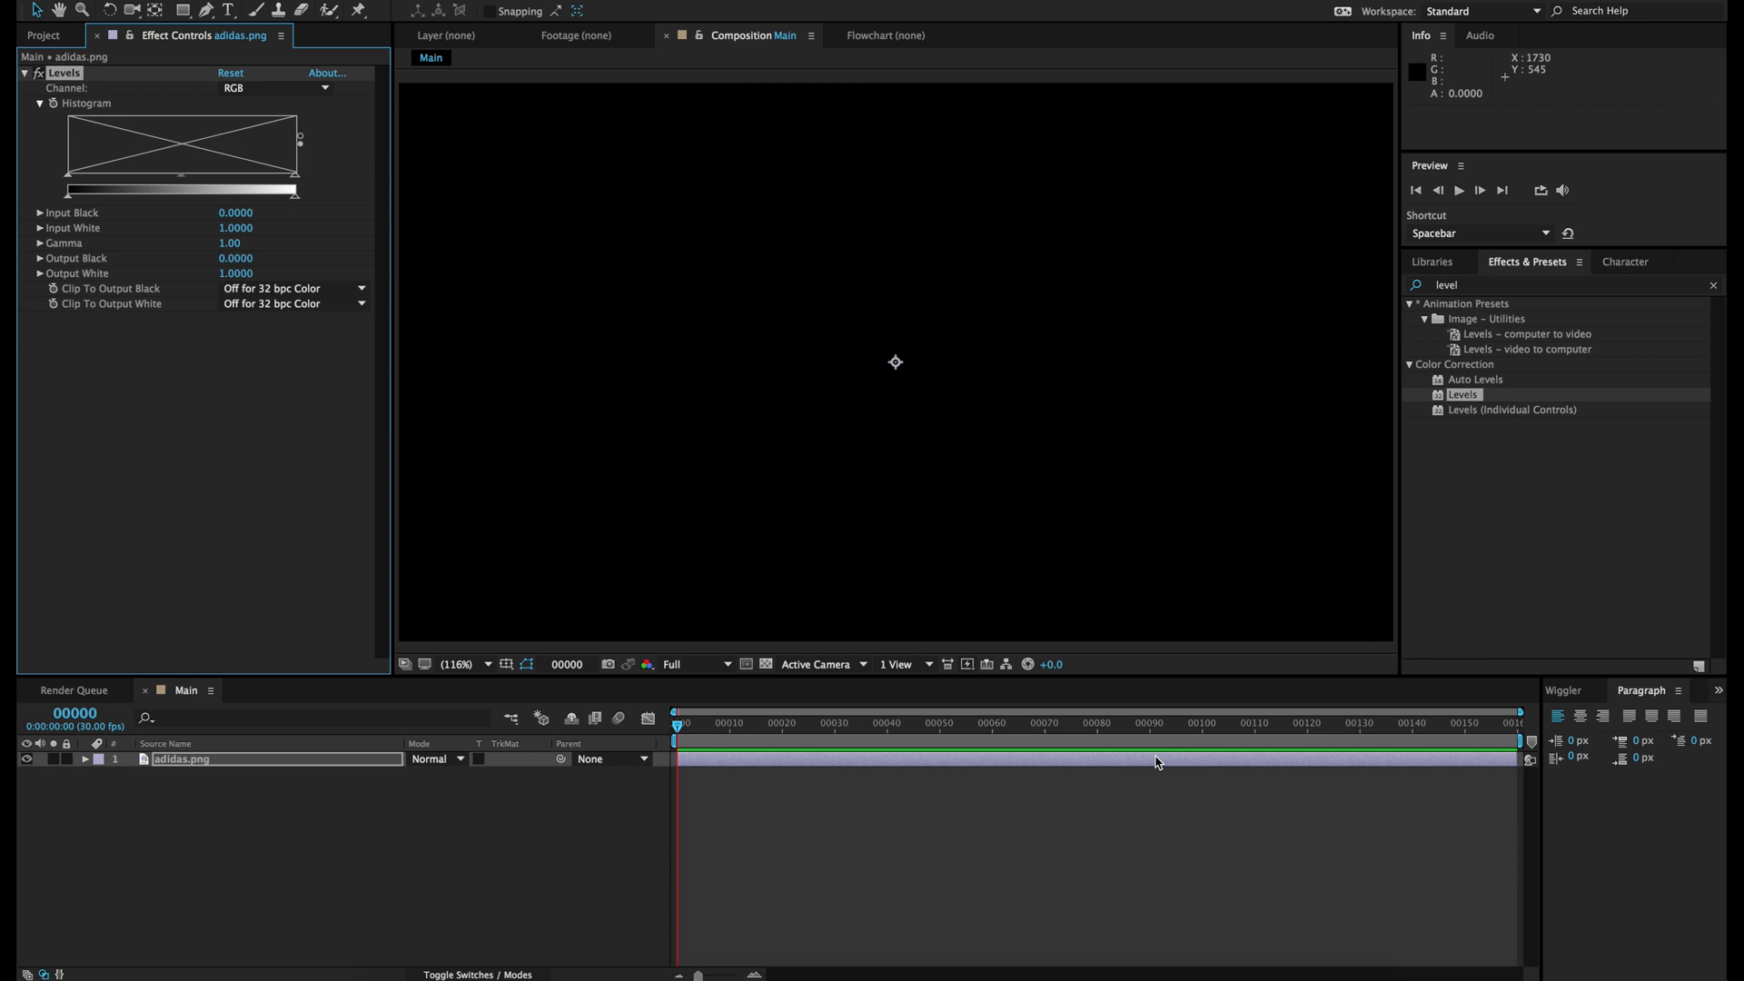
{"action": "left_click_drag", "start_coordinate": [295, 195], "coordinate": [214, 196]}
{"action": "mouse_move", "coordinate": [68, 196]}
{"action": "left_mouse_down"}
{"action": "mouse_move", "coordinate": [303, 205]}
{"action": "mouse_move", "coordinate": [68, 196]}
{"action": "left_mouse_up"}
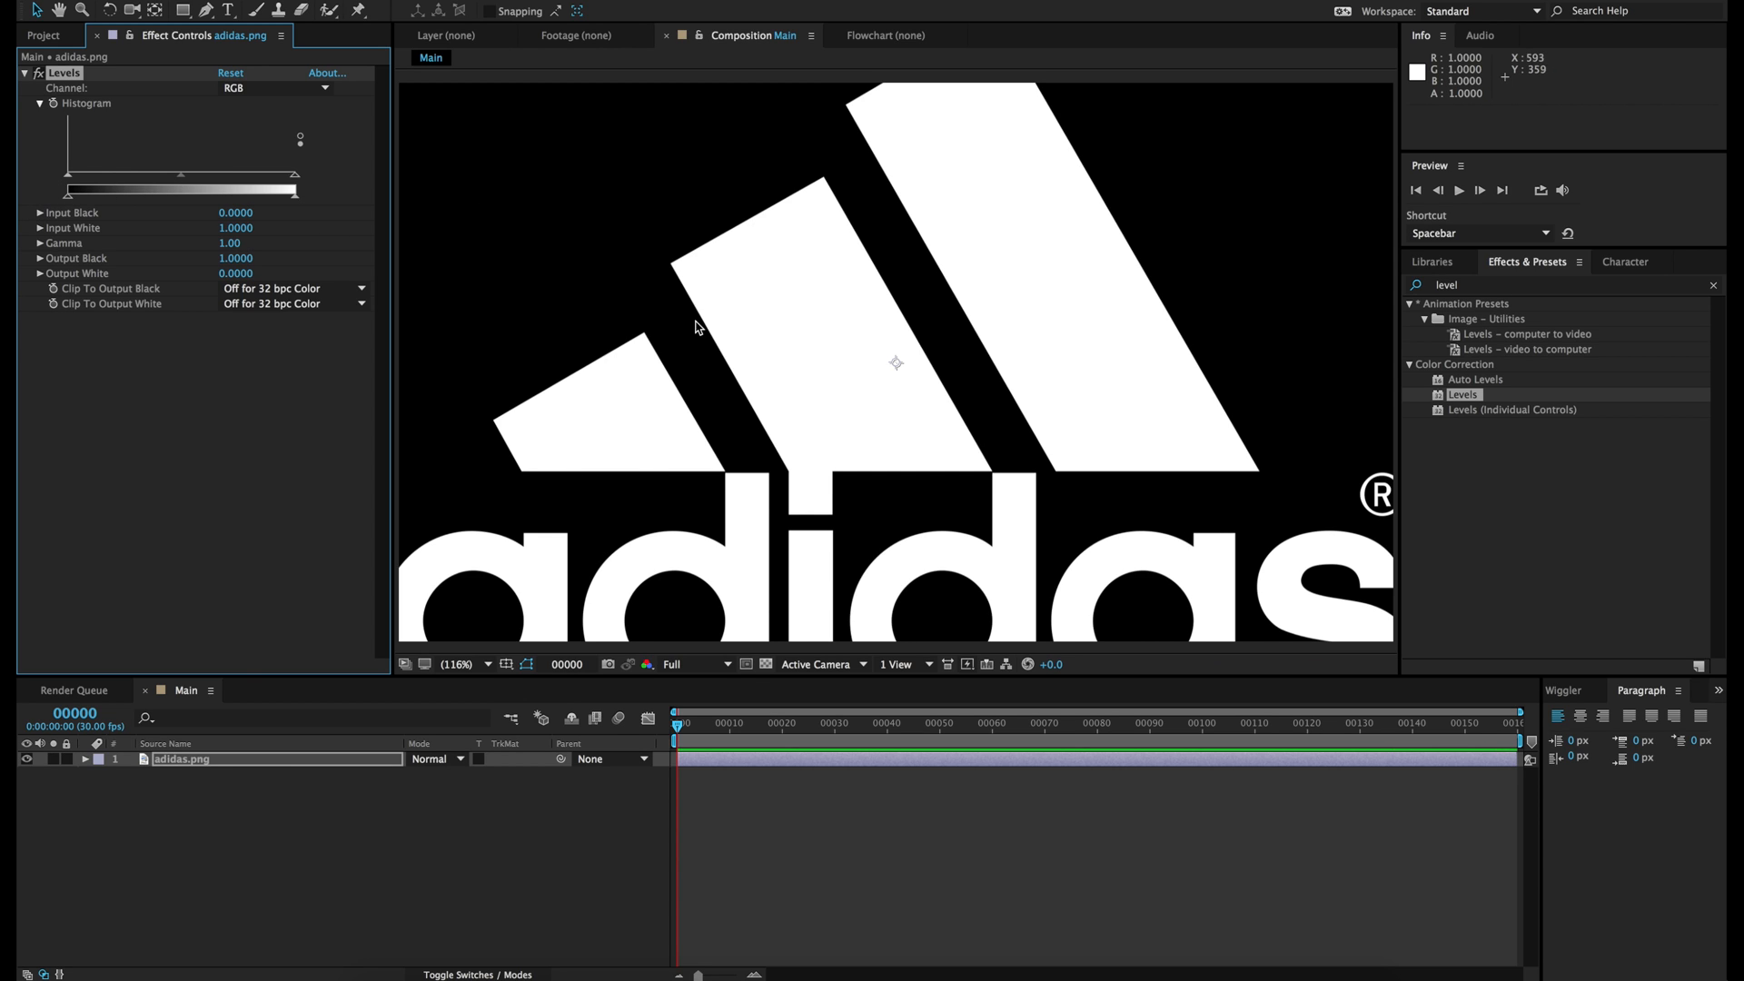
Step: Scale the adidas.png layer to 61% so the whole logo fits inside the frame
{"action": "key", "text": "comma"}
{"action": "left_click", "coordinate": [277, 763]}
{"action": "key", "text": "s"}
{"action": "left_click_drag", "start_coordinate": [482, 785], "coordinate": [444, 783]}
{"action": "left_click", "coordinate": [393, 829]}
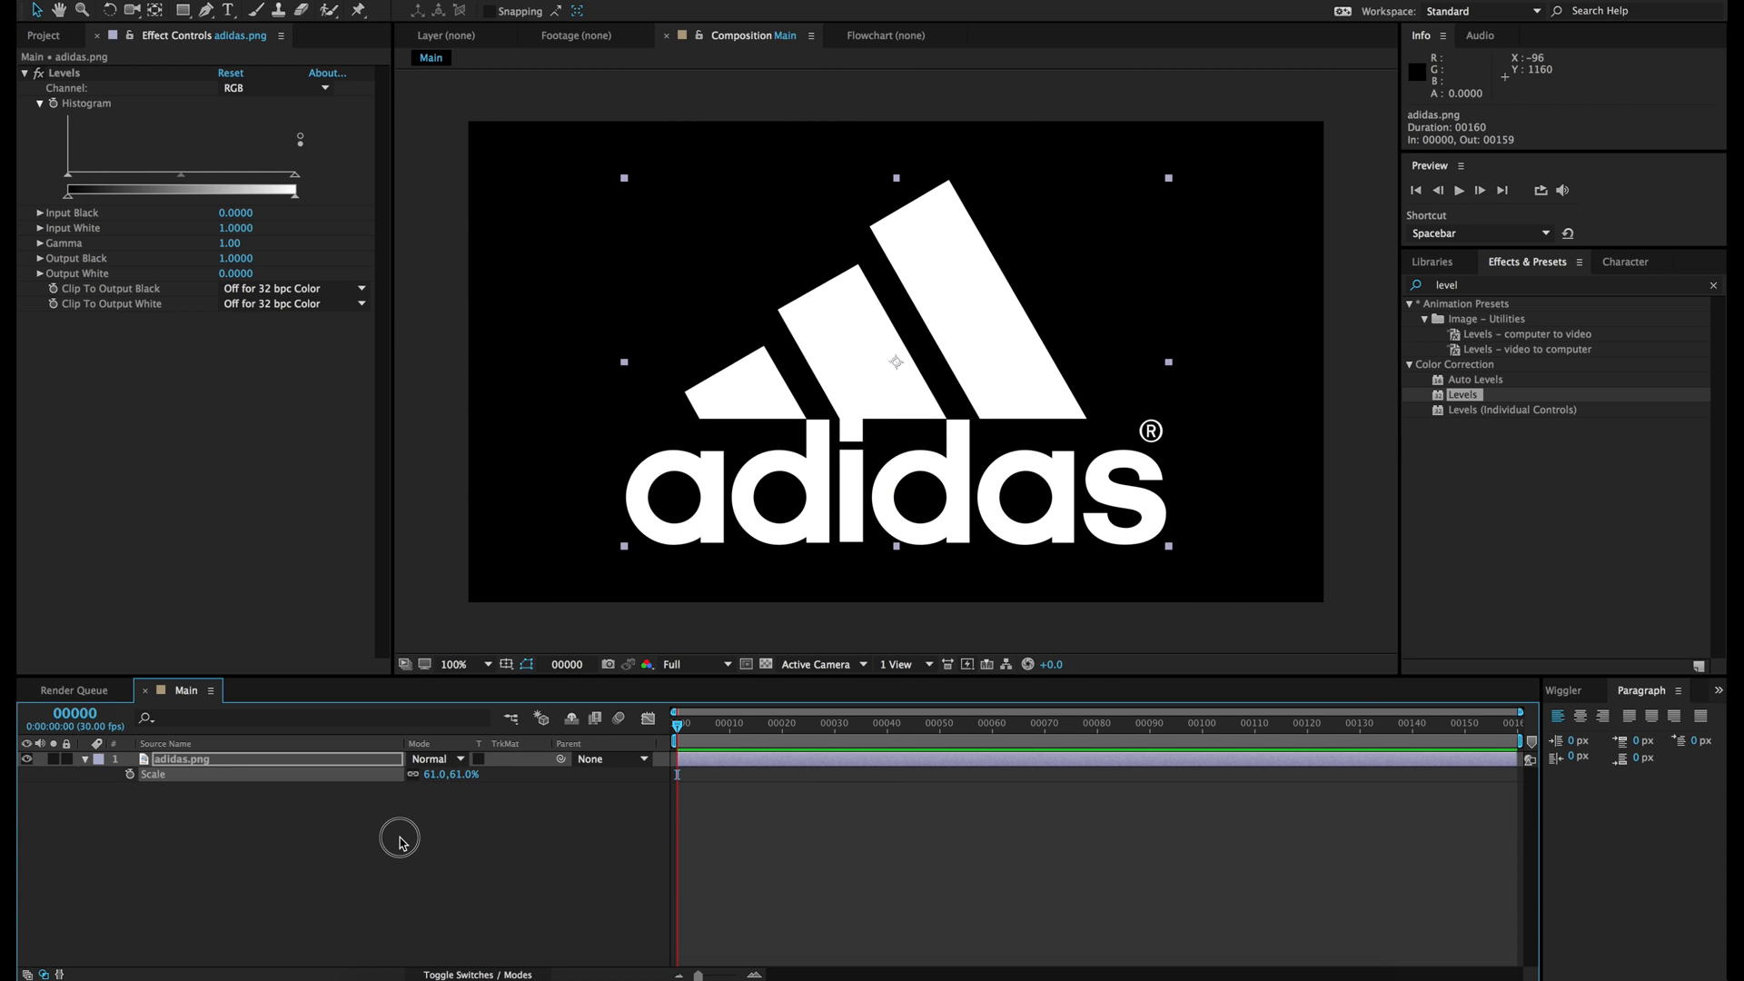
Step: Rotate the adidas.png layer to 30° so that the edges of the logo's three stripes run vertically
{"action": "left_click", "coordinate": [314, 763]}
{"action": "key", "text": "r"}
{"action": "left_click_drag", "start_coordinate": [445, 775], "coordinate": [459, 779]}
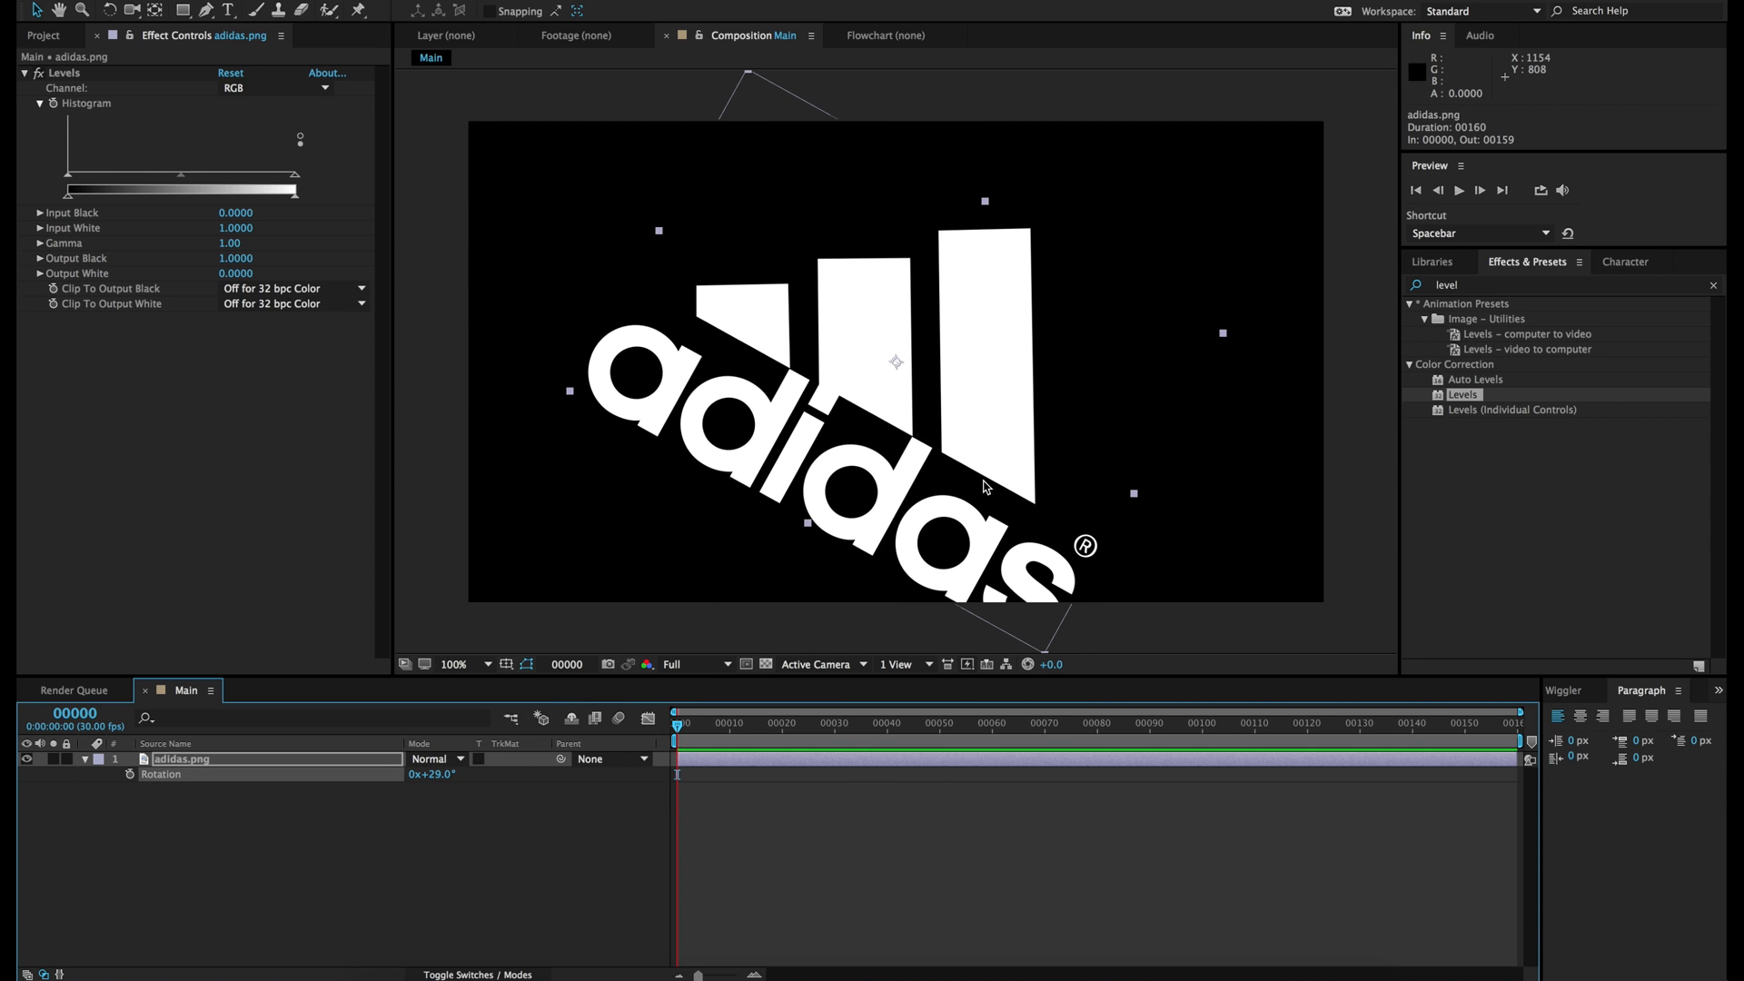
{"action": "scroll", "coordinate": [986, 486], "scroll_direction": "up", "scroll_amount": 3}
{"action": "scroll", "coordinate": [986, 487], "scroll_direction": "down", "scroll_amount": 2}
{"action": "scroll", "coordinate": [986, 487], "scroll_direction": "up", "scroll_amount": 1}
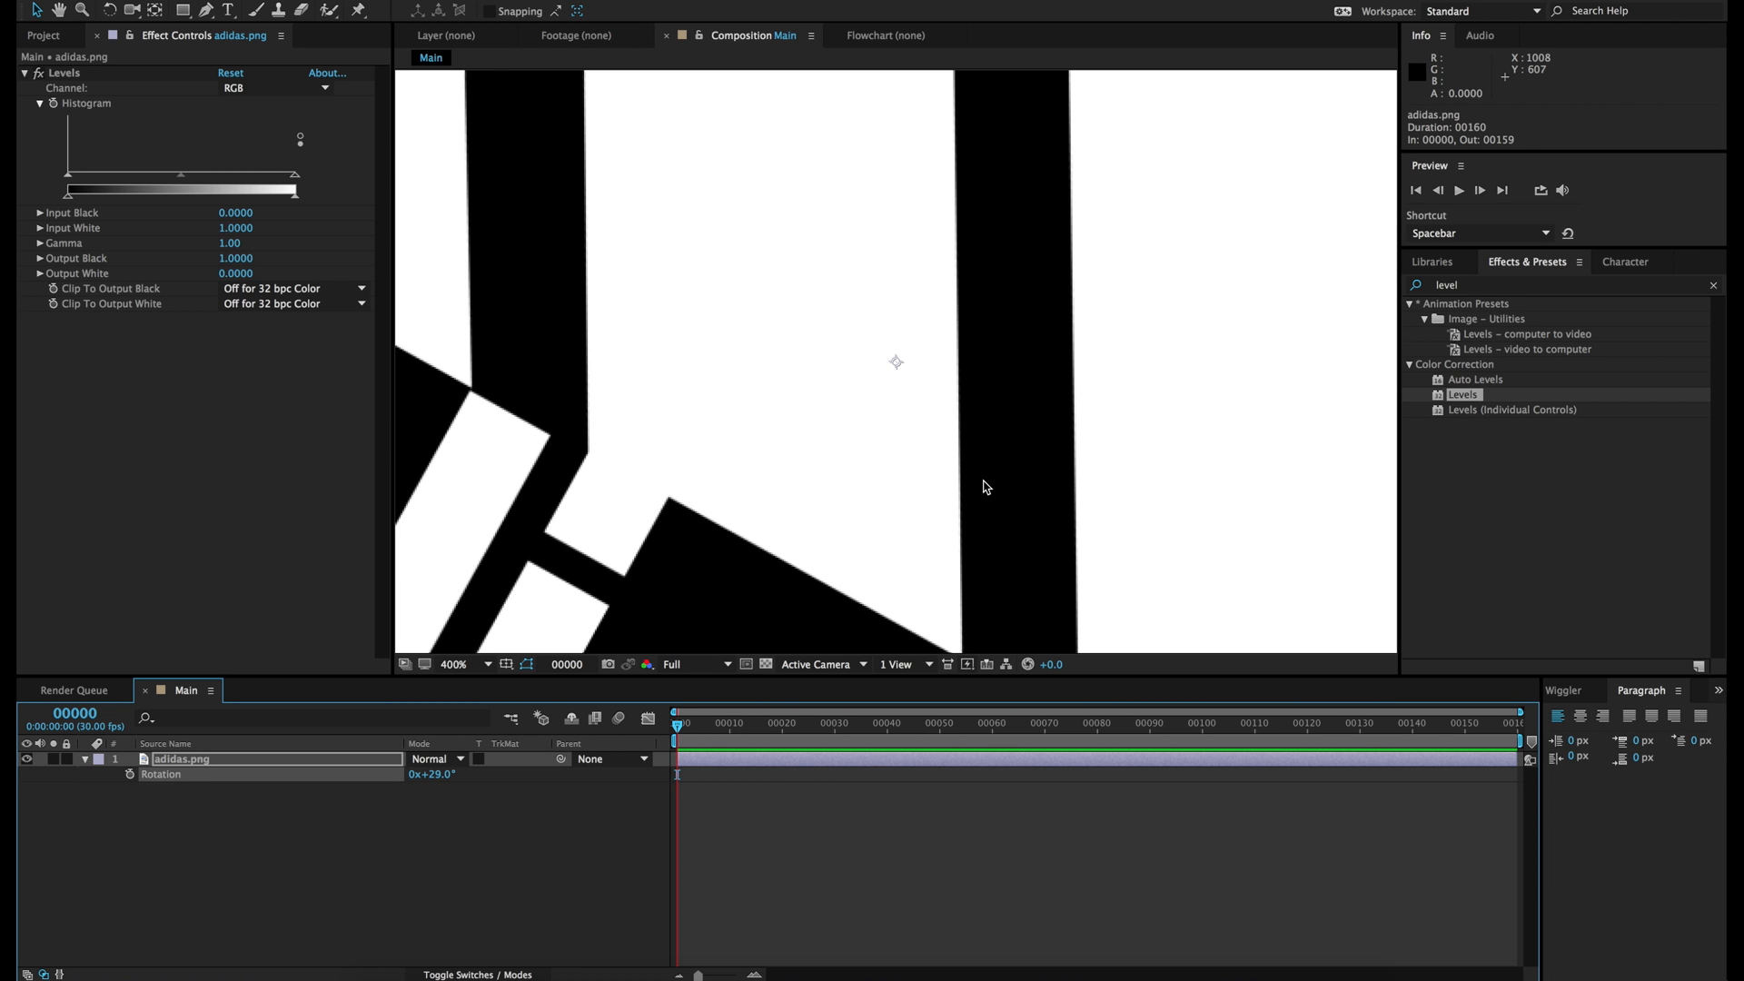
{"action": "key", "text": "period"}
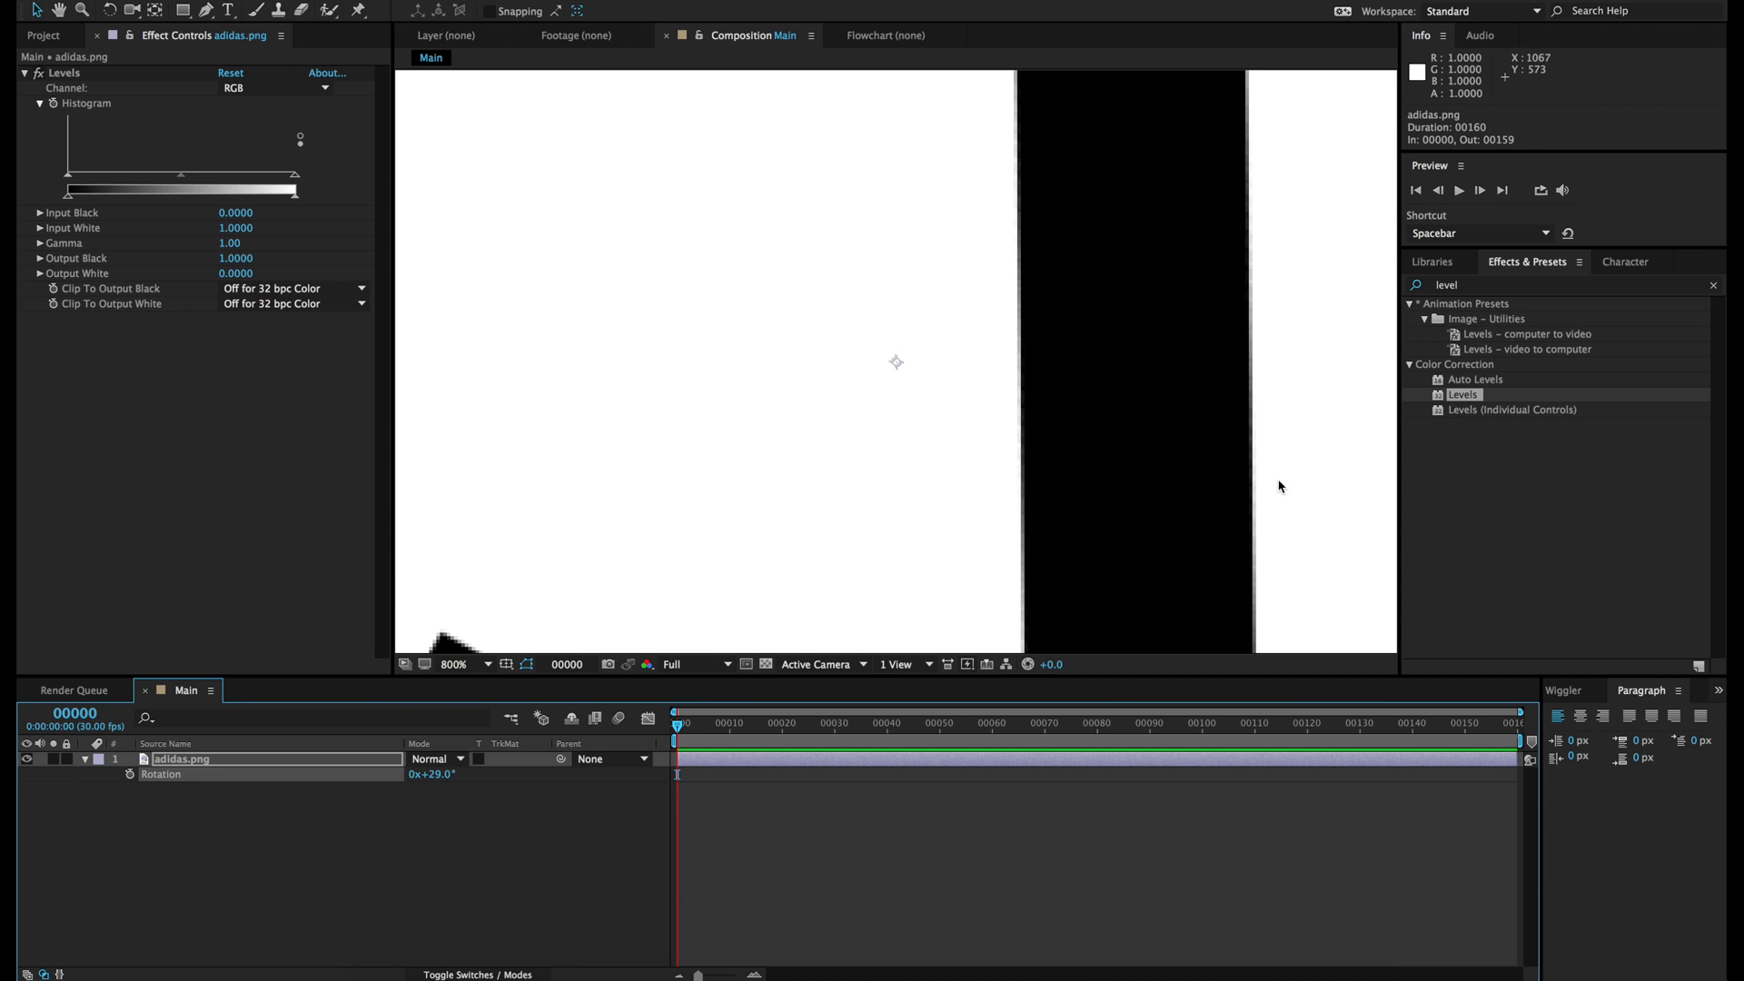
{"action": "left_click_drag", "start_coordinate": [438, 775], "coordinate": [445, 775]}
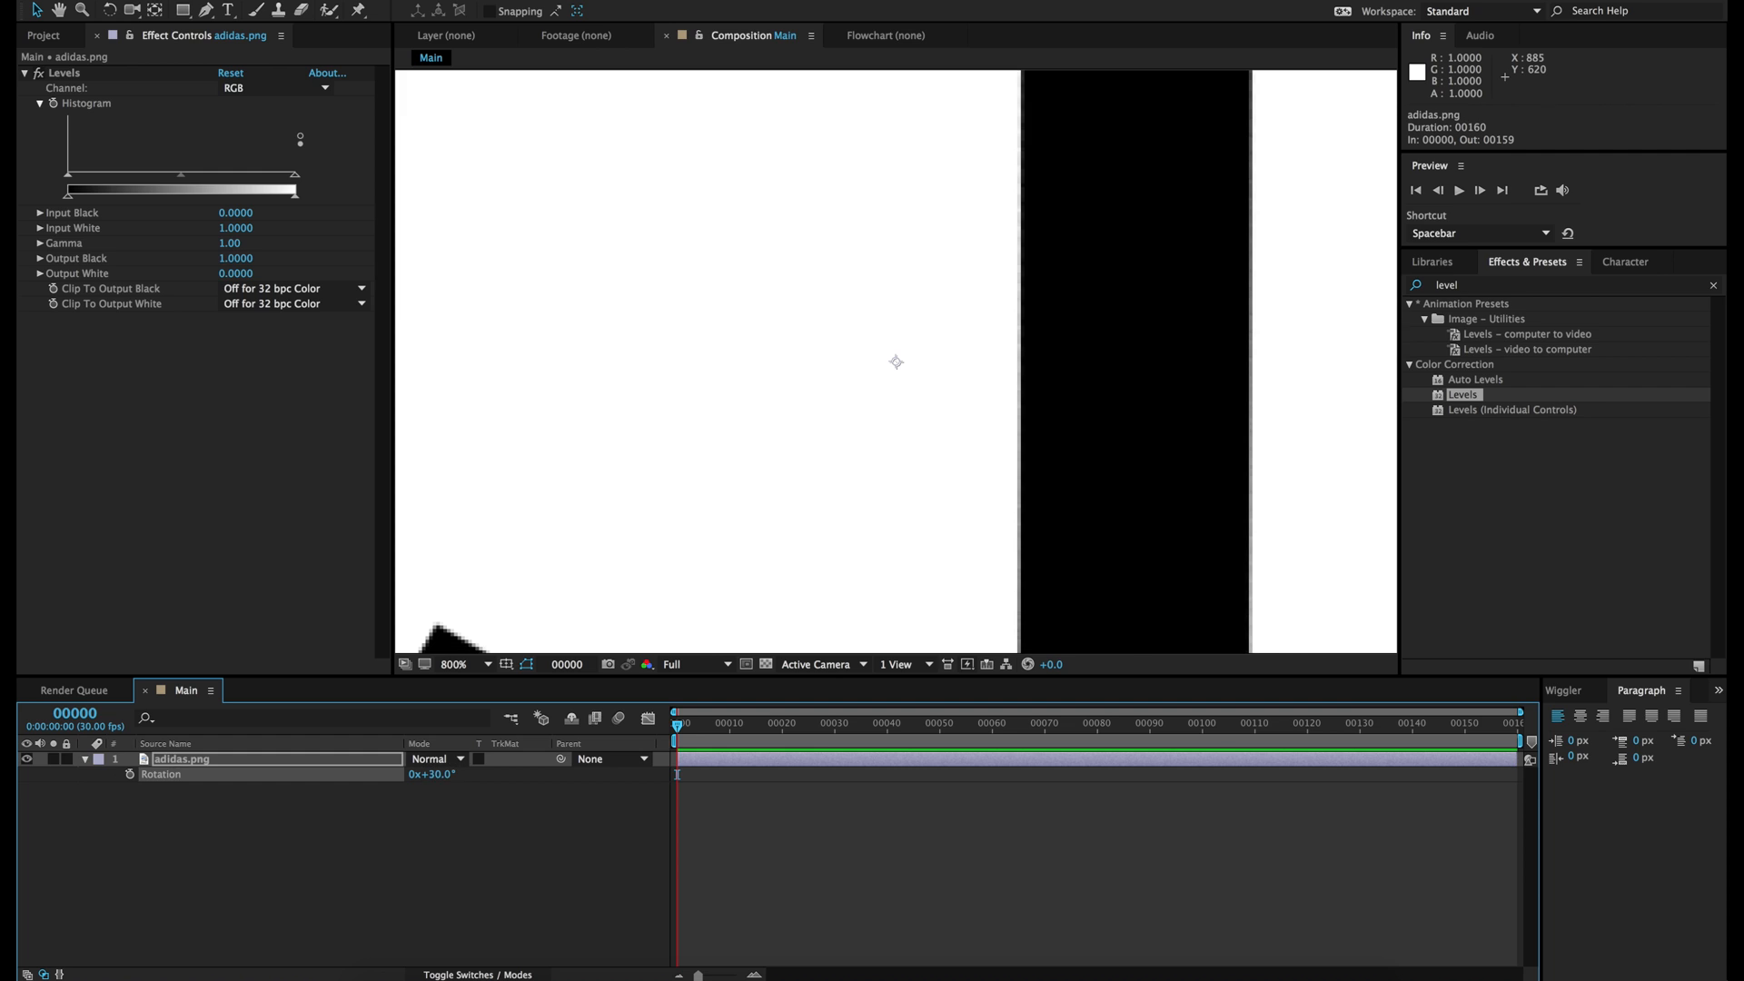
{"action": "key", "text": "comma"}
{"action": "key", "text": "comma"}
{"action": "key", "text": "comma"}
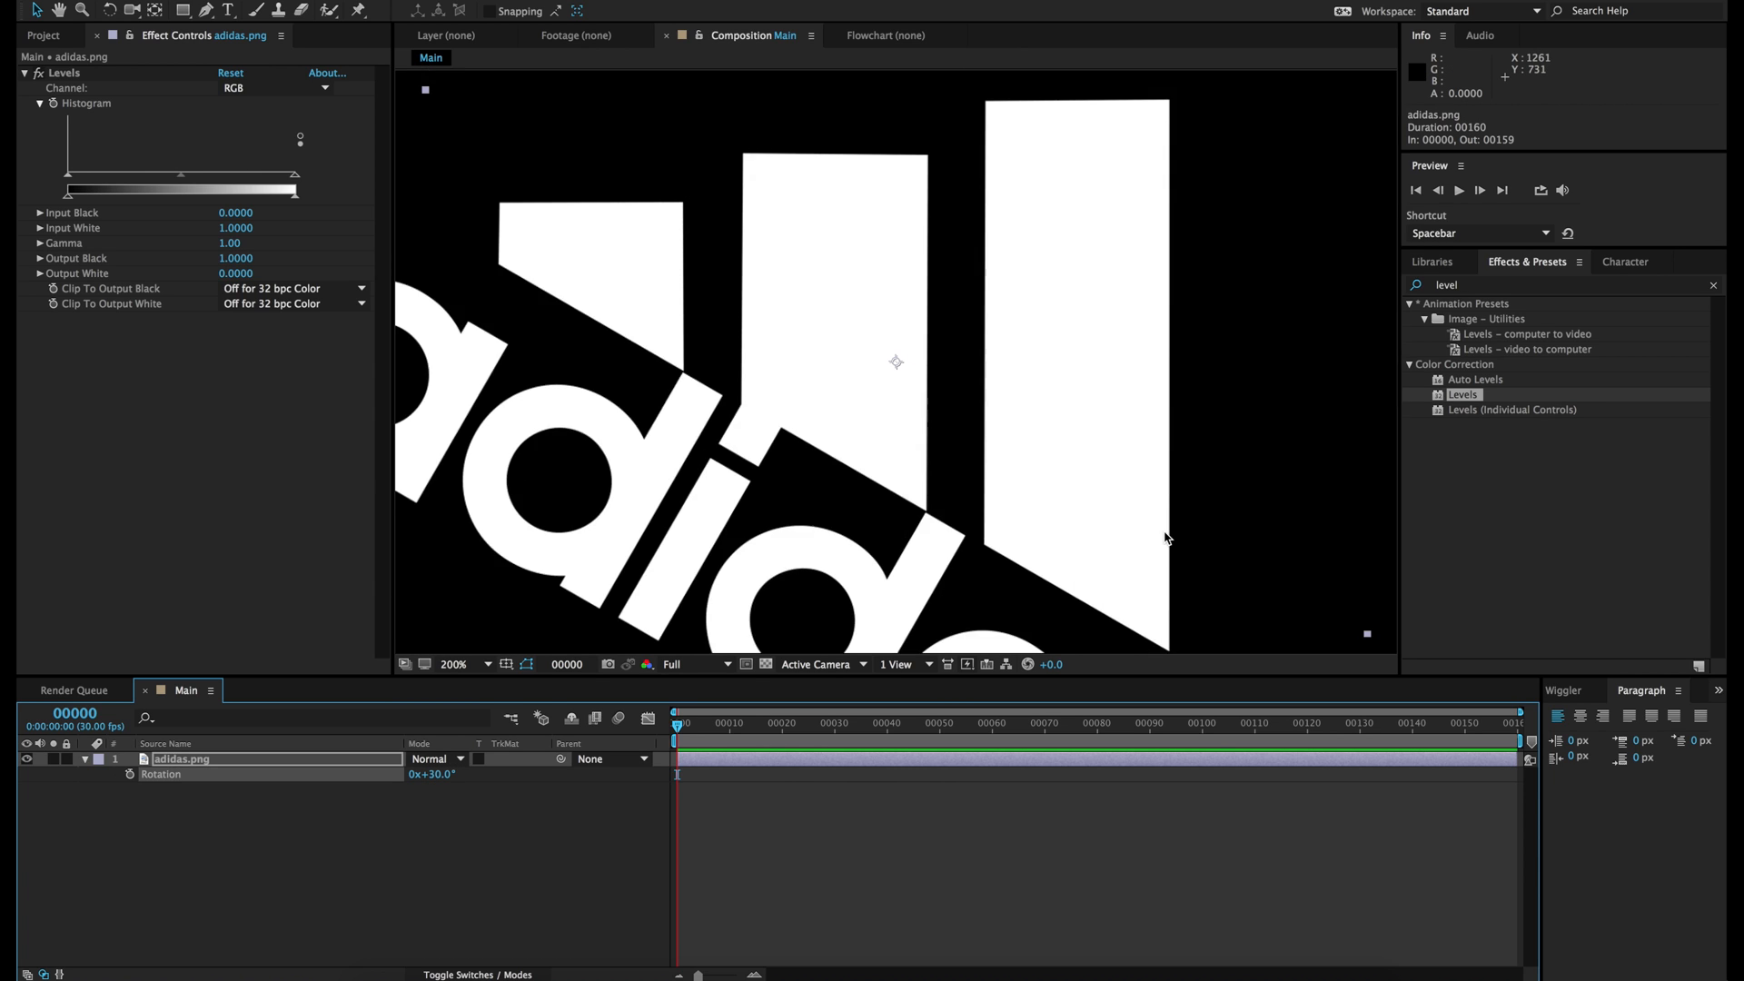
{"action": "left_click", "coordinate": [383, 843]}
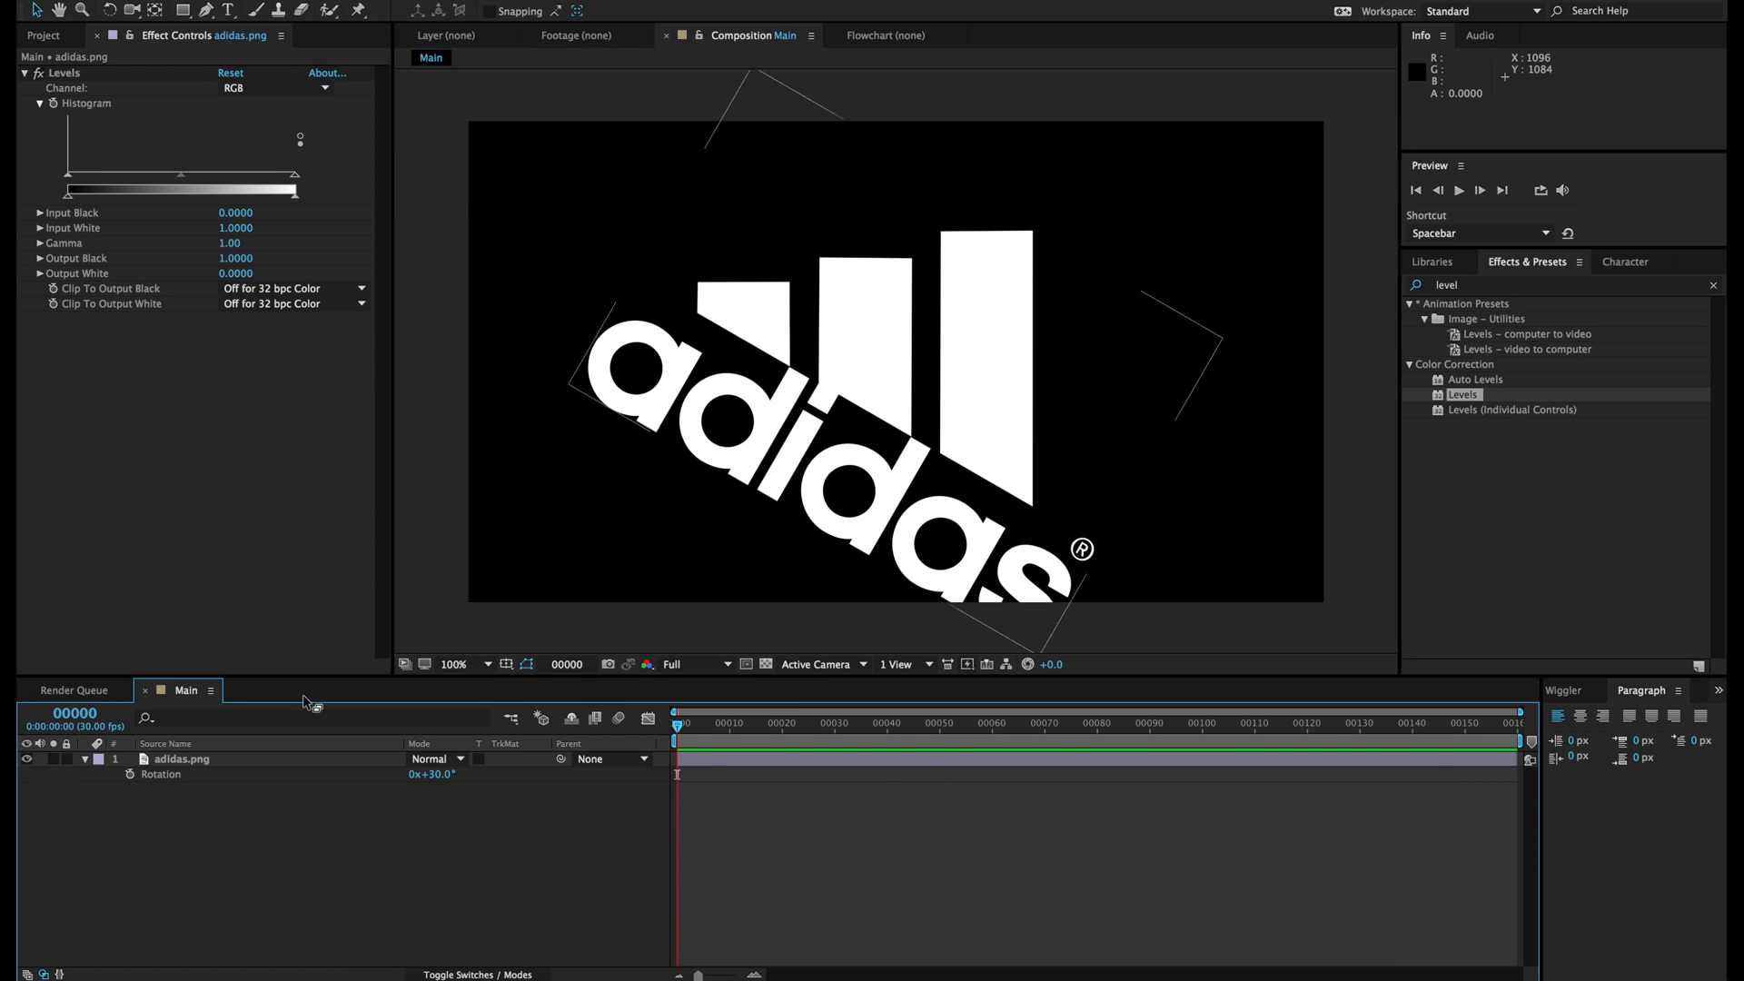
Step: Create a 1920 x 1080 px solid layer in white (FFFFFF)
{"action": "left_click", "coordinate": [362, 1]}
{"action": "mouse_move", "coordinate": [361, 5]}
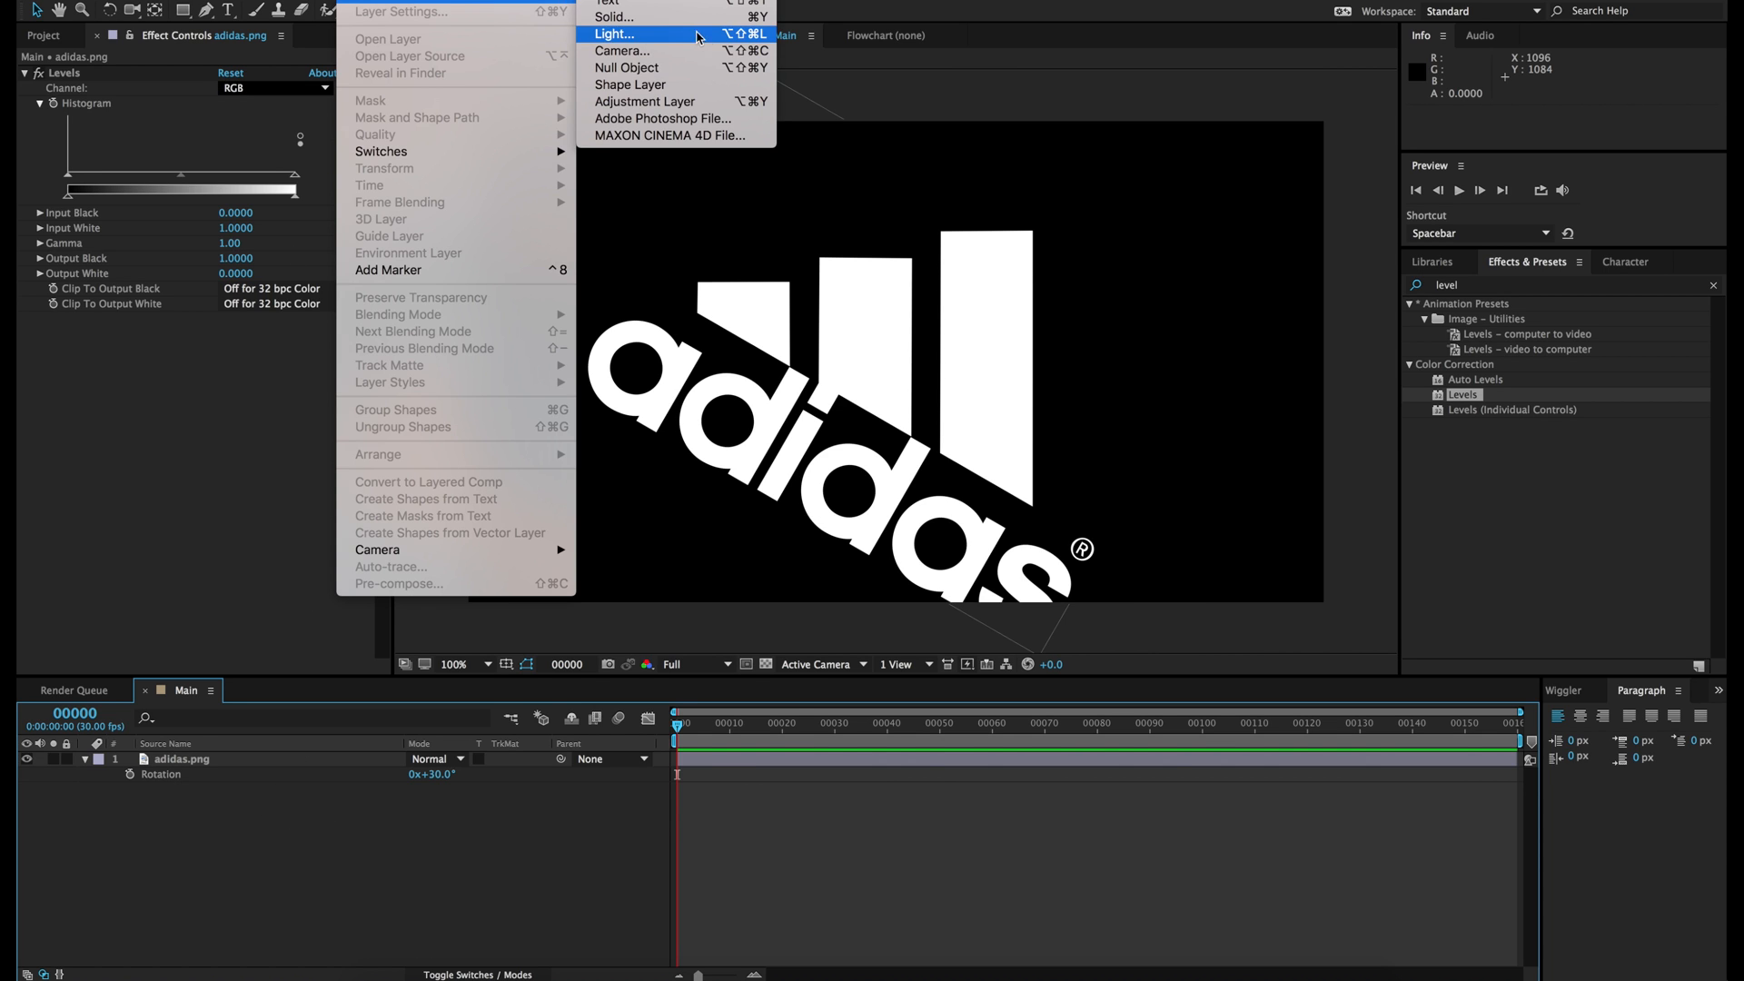
{"action": "left_click", "coordinate": [614, 16]}
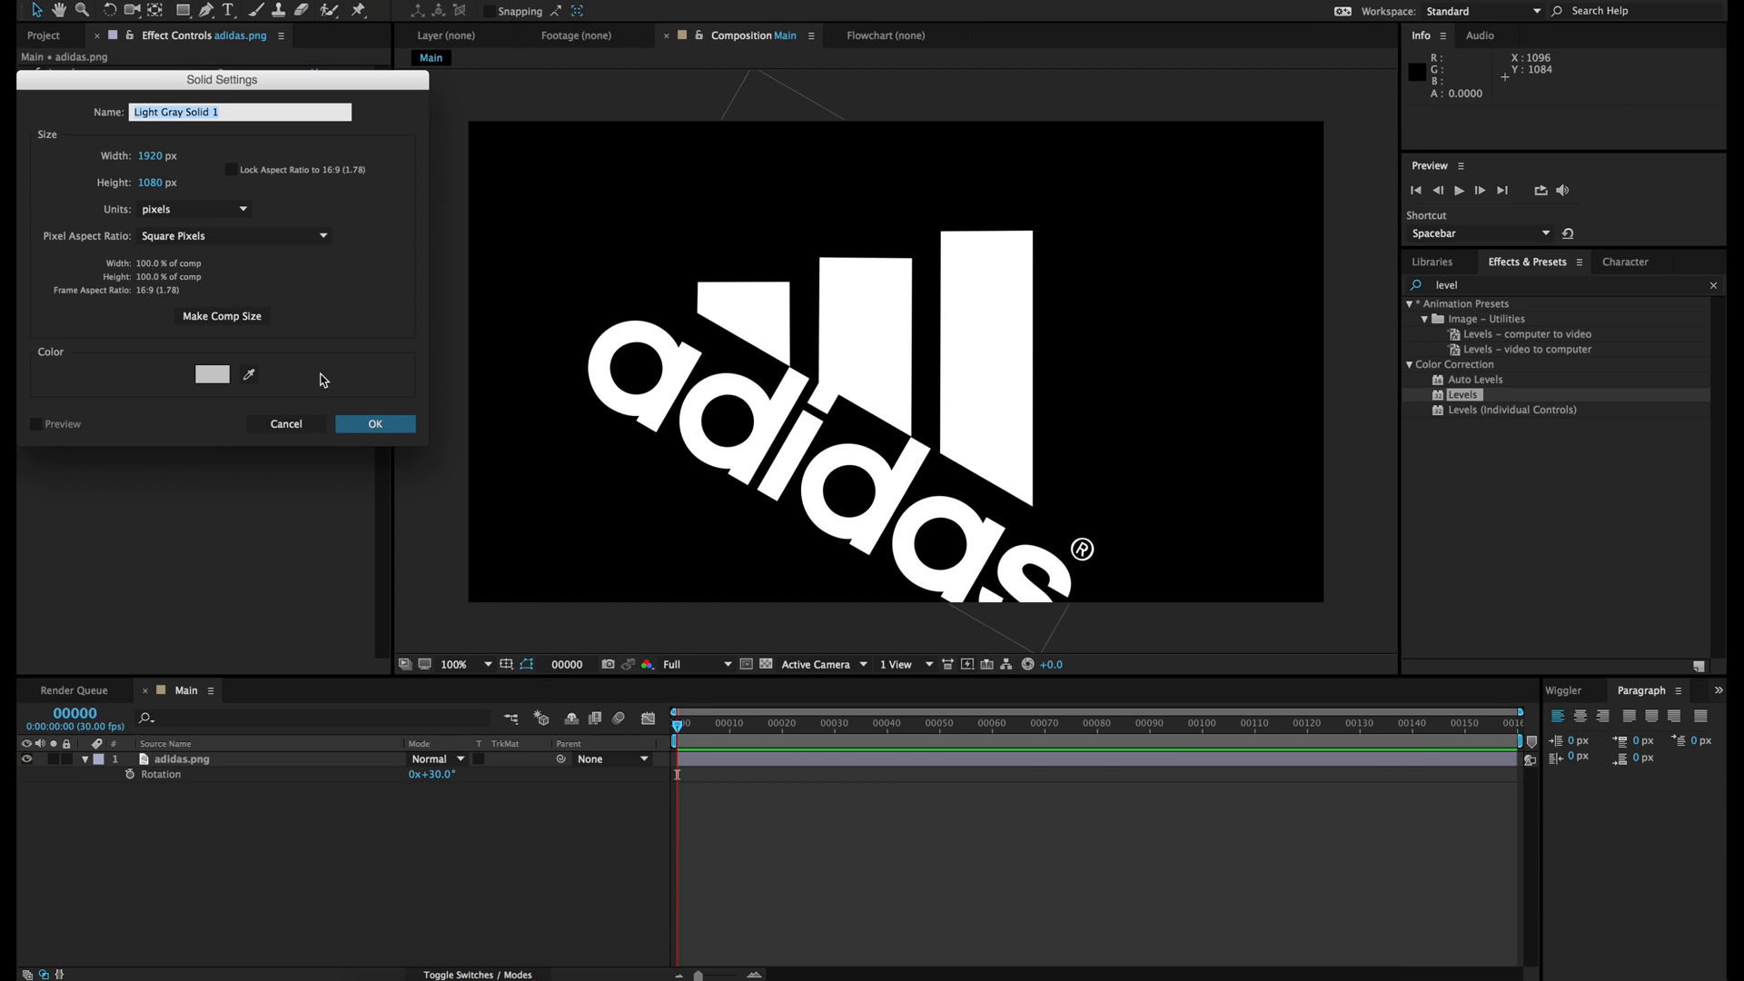
{"action": "left_click", "coordinate": [198, 375]}
{"action": "left_click_drag", "start_coordinate": [134, 192], "coordinate": [17, 54]}
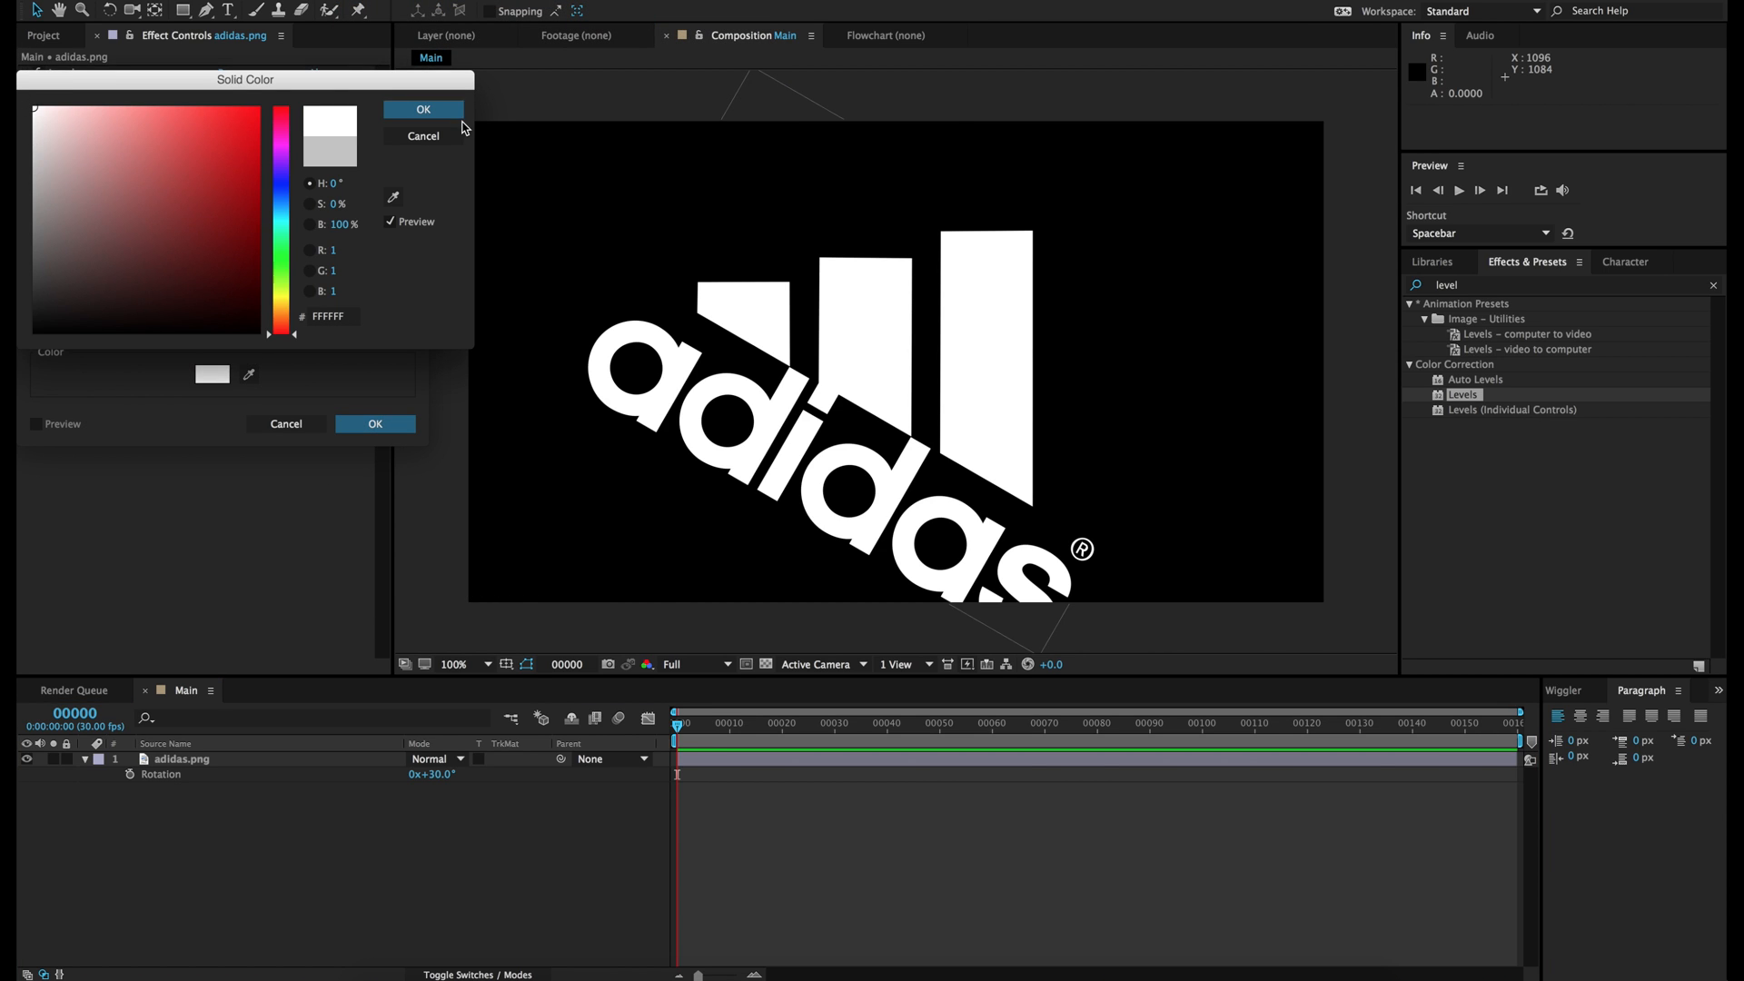
{"action": "left_click", "coordinate": [435, 113]}
{"action": "left_click", "coordinate": [375, 423]}
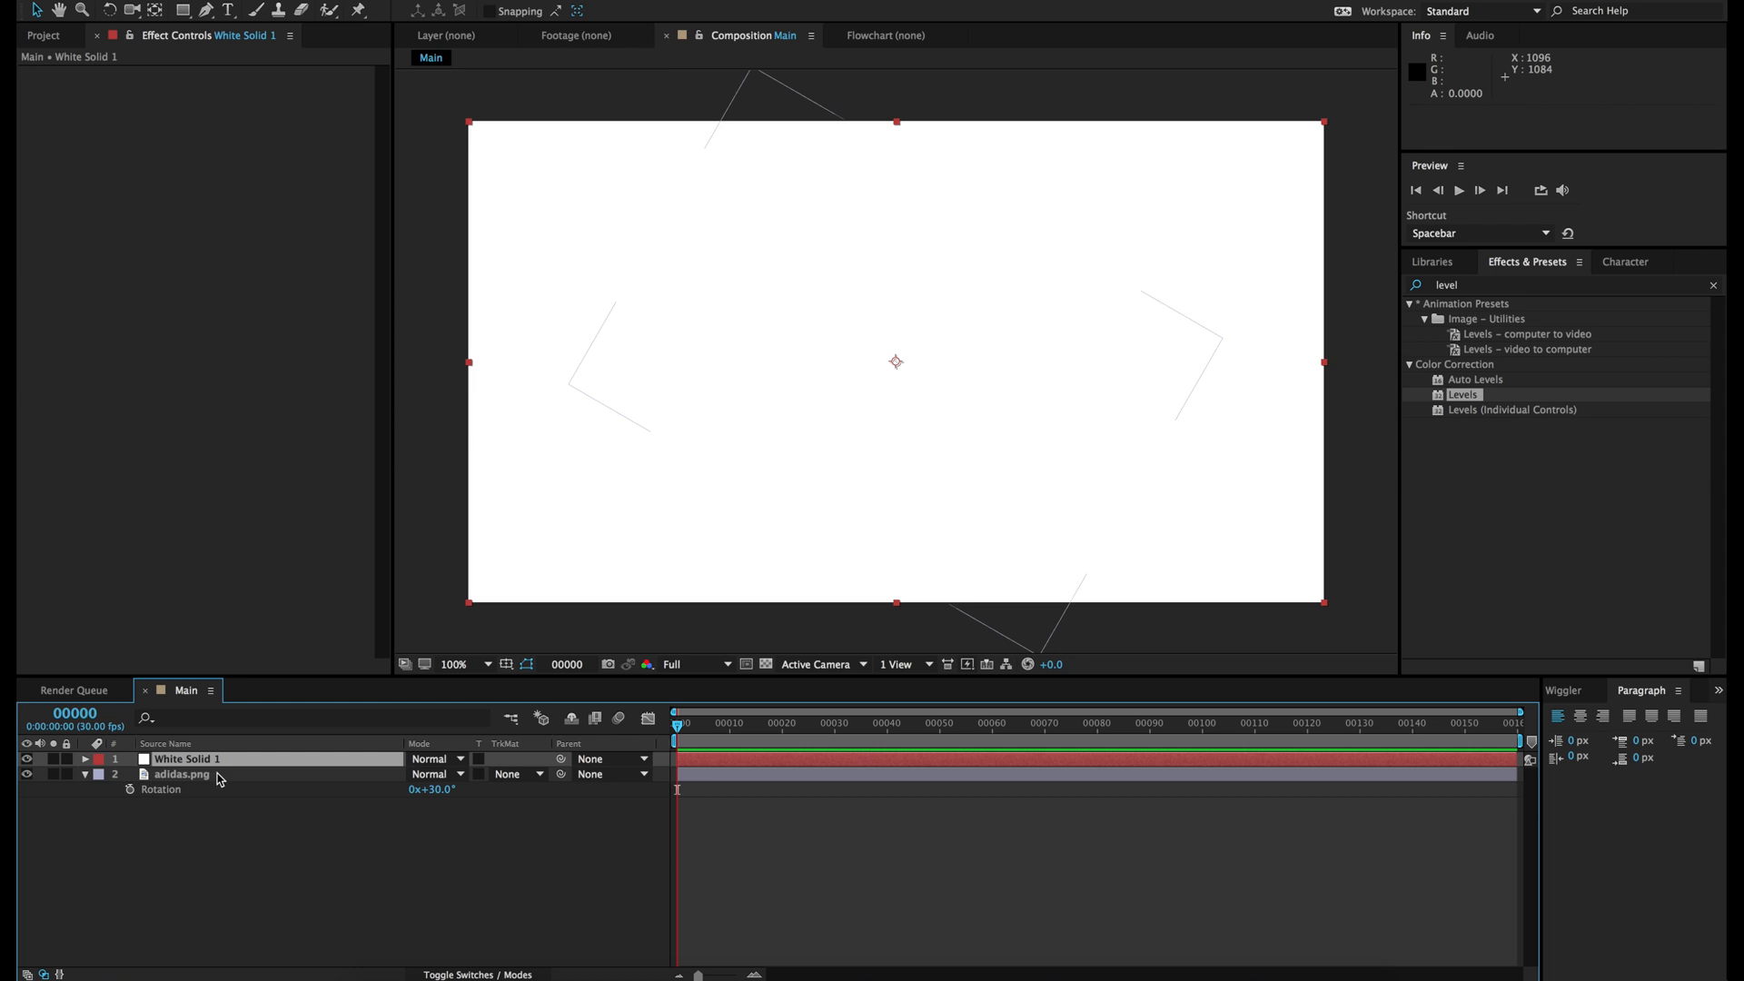
Step: Set the white solid's opacity to 50% and narrow it to a full-height bar matching the logo's tallest stripe
{"action": "key", "text": "t"}
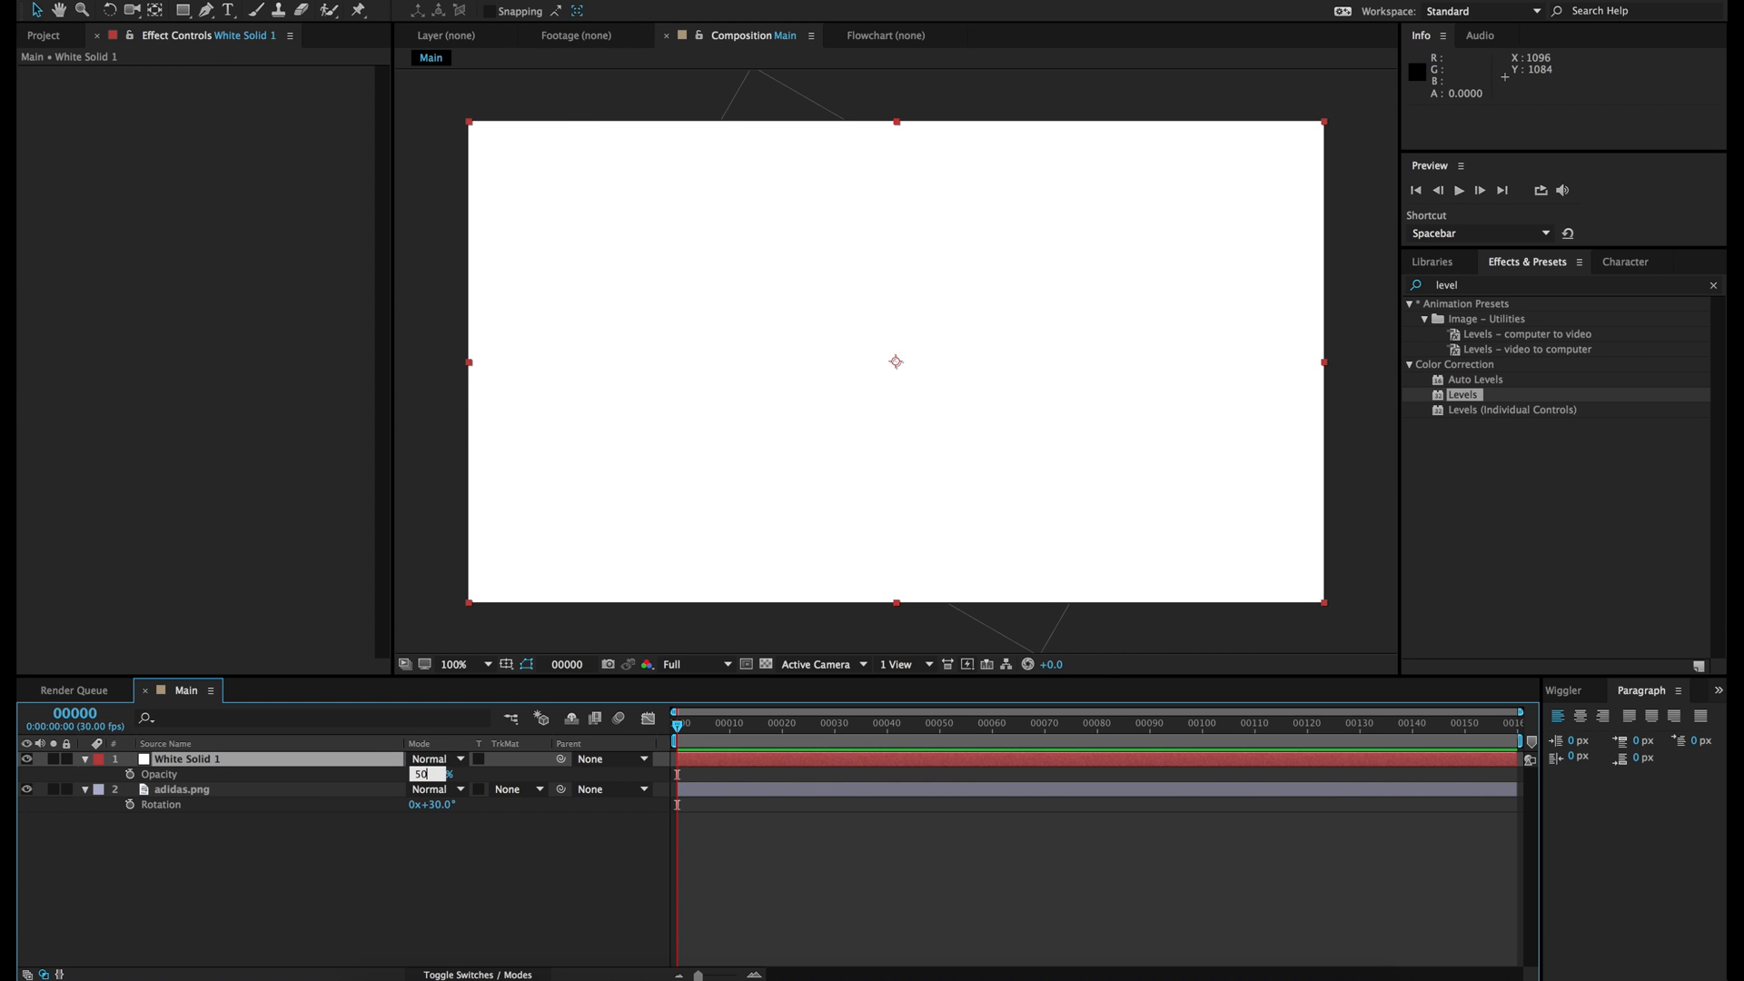
{"action": "key", "text": "Return"}
{"action": "left_click_drag", "start_coordinate": [468, 362], "coordinate": [988, 433]}
{"action": "key", "text": "period"}
{"action": "key", "text": "period"}
{"action": "key", "text": "comma"}
{"action": "key", "text": "comma"}
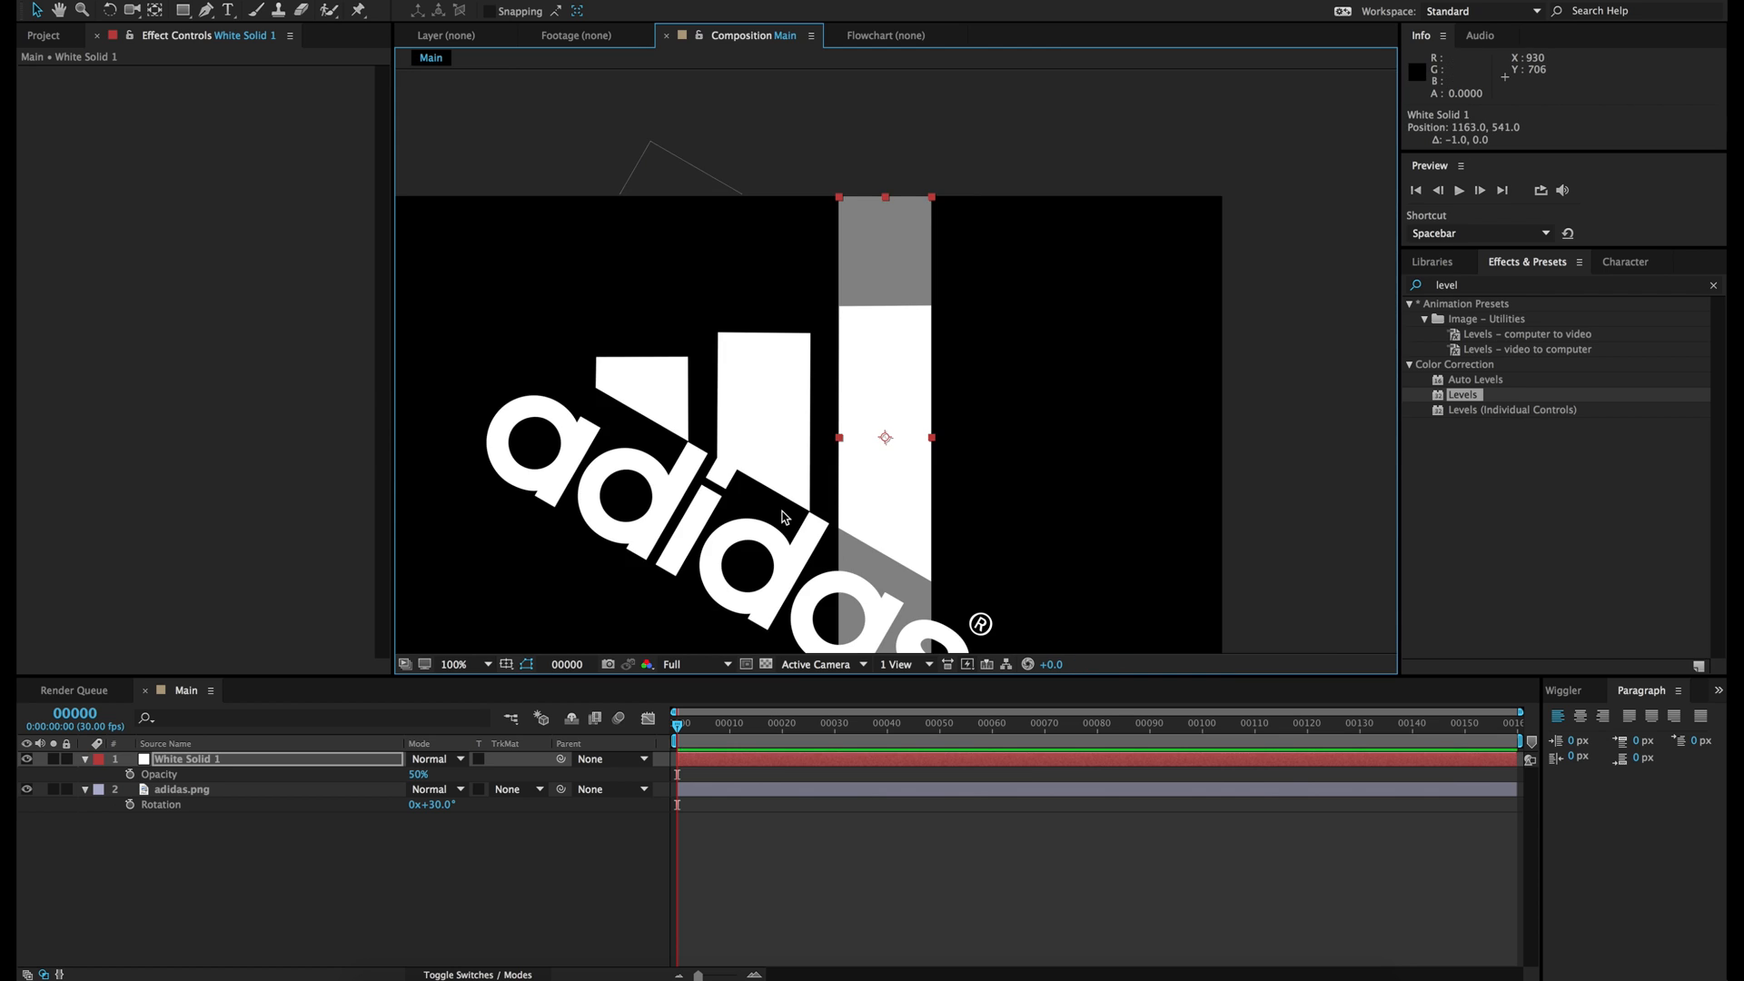
Step: Duplicate the bar solid twice and align the copies with the logo's middle and shortest stripes
{"action": "left_click", "coordinate": [187, 763]}
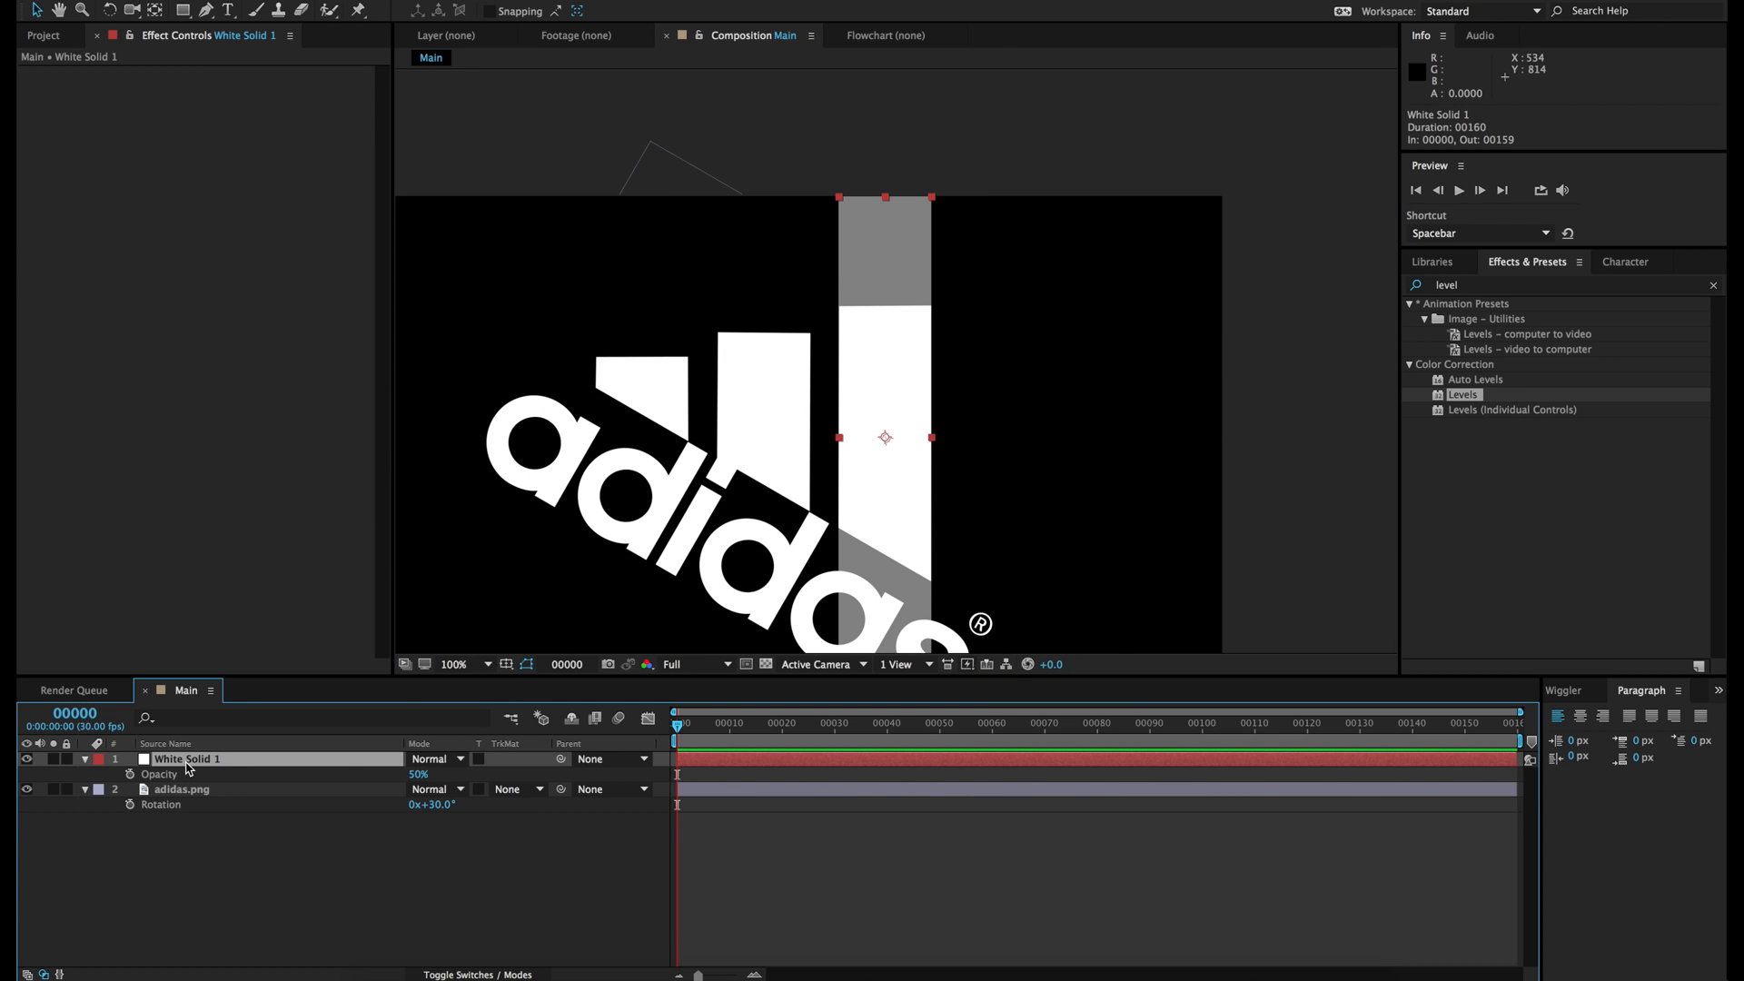
{"action": "key", "text": "ctrl+c"}
{"action": "key", "text": "ctrl+v"}
{"action": "left_click_drag", "start_coordinate": [849, 493], "coordinate": [729, 492]}
{"action": "left_click", "coordinate": [214, 766]}
{"action": "key", "text": "ctrl+d"}
{"action": "left_click_drag", "start_coordinate": [765, 272], "coordinate": [641, 272]}
{"action": "left_click", "coordinate": [448, 888]}
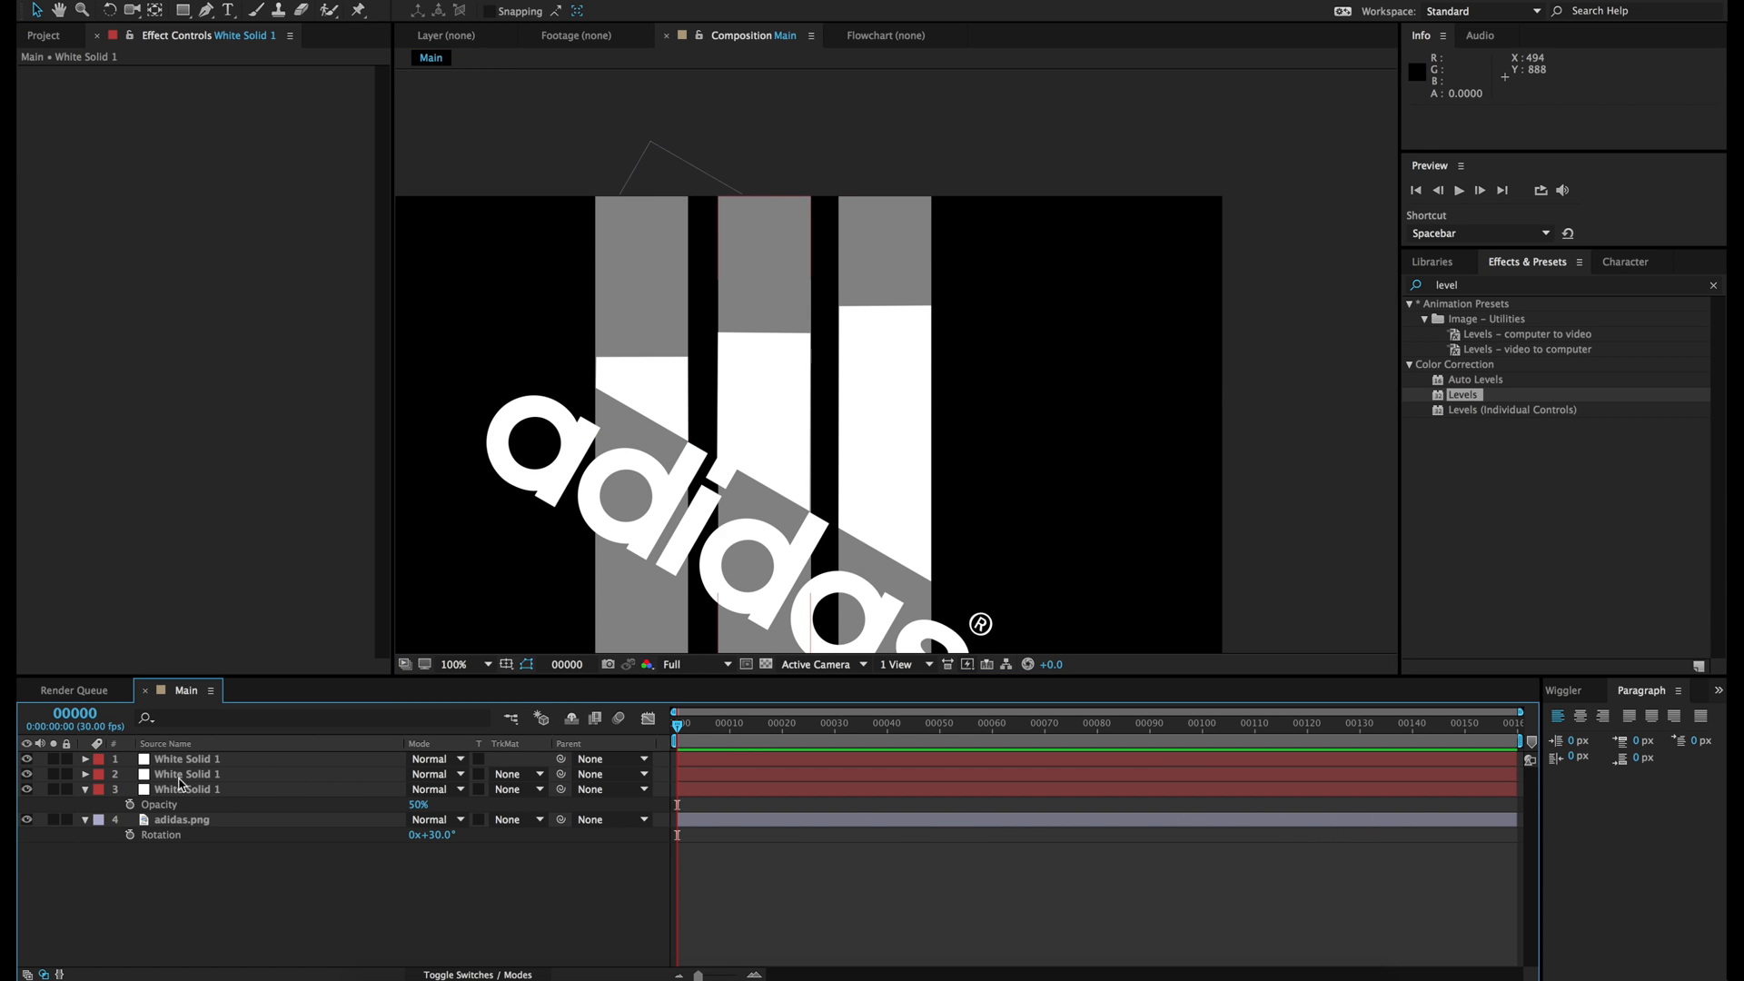
Step: Pre-compose the three White Solid 1 layers into a new composition named Bars, moving all attributes
{"action": "left_click", "coordinate": [212, 774]}
{"action": "left_click", "coordinate": [214, 789]}
{"action": "left_click", "coordinate": [208, 761], "text": "shift"}
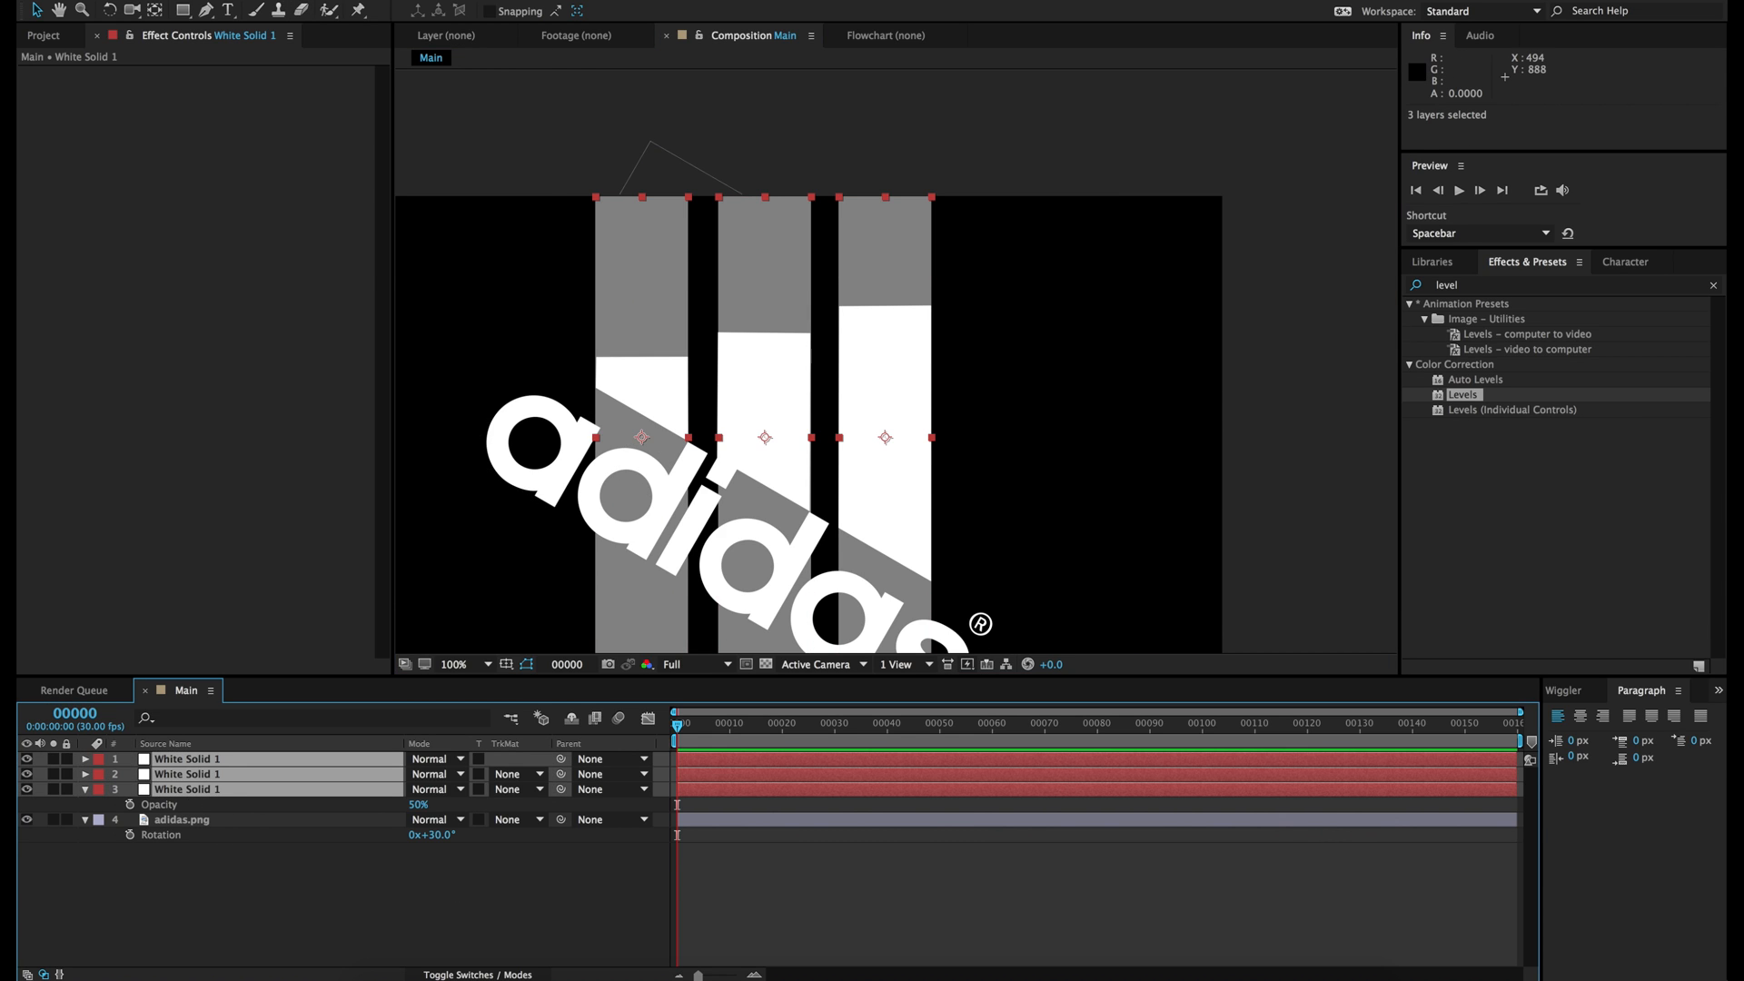
{"action": "left_click", "coordinate": [289, 0]}
{"action": "mouse_move", "coordinate": [359, 0]}
{"action": "left_click", "coordinate": [402, 586]}
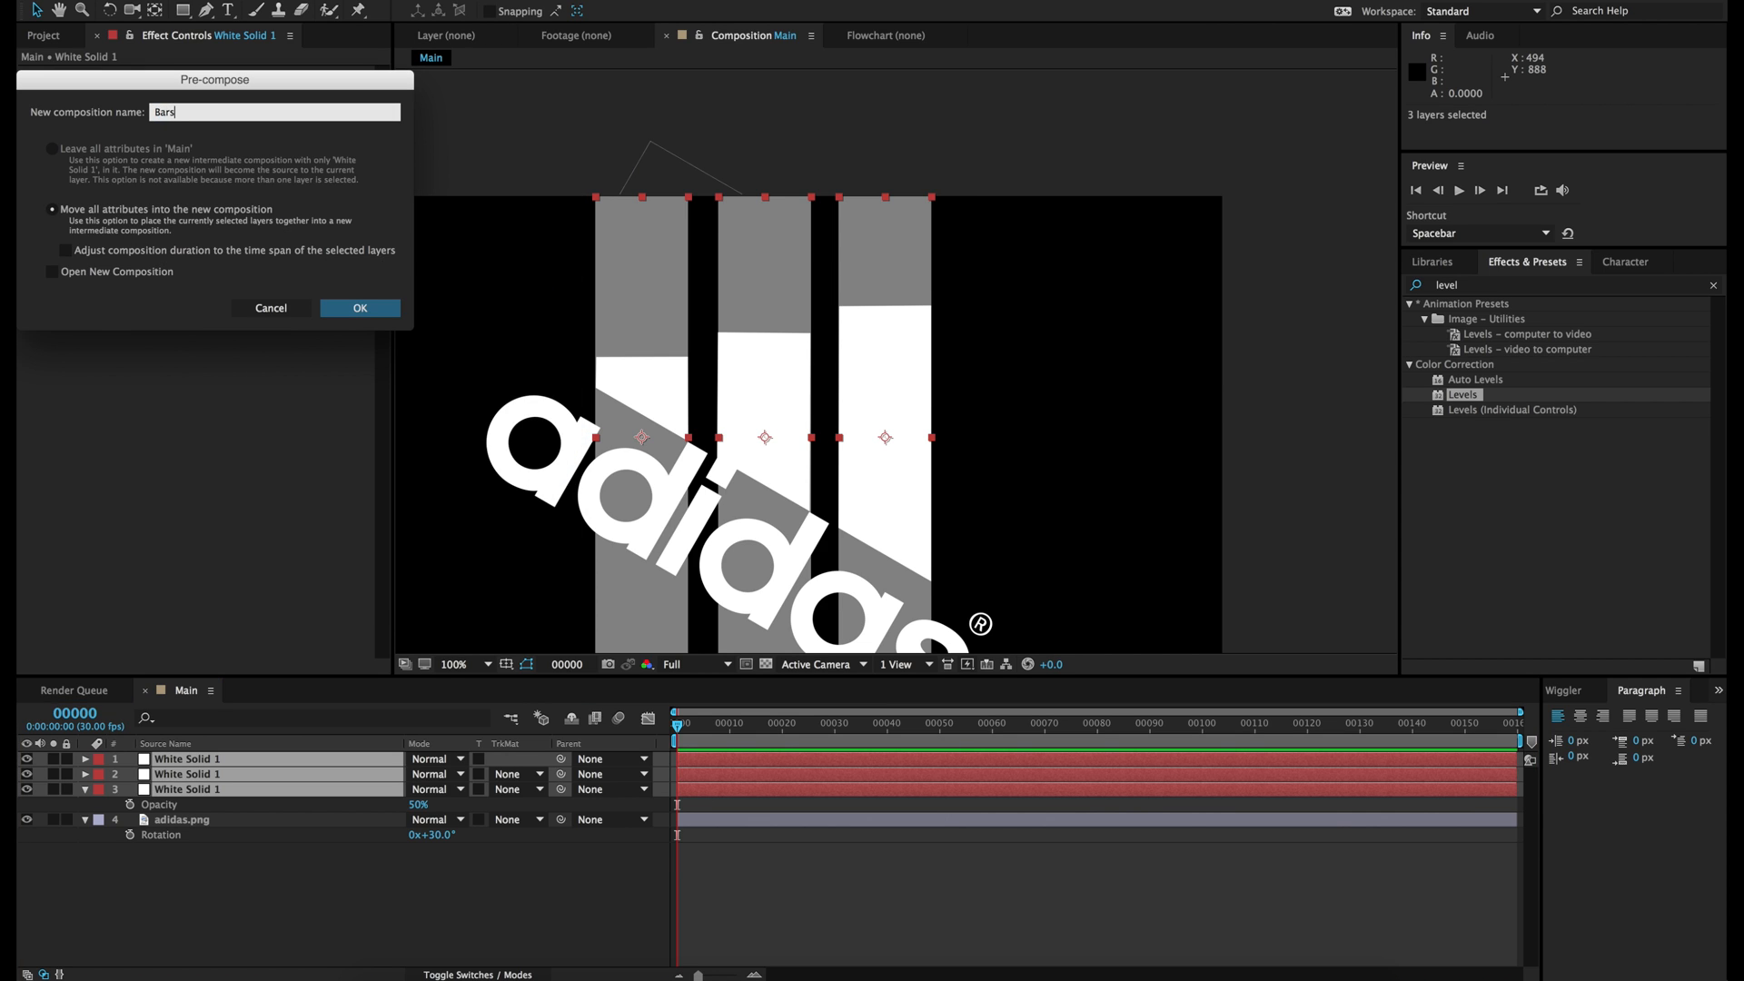
{"action": "key", "text": "Return"}
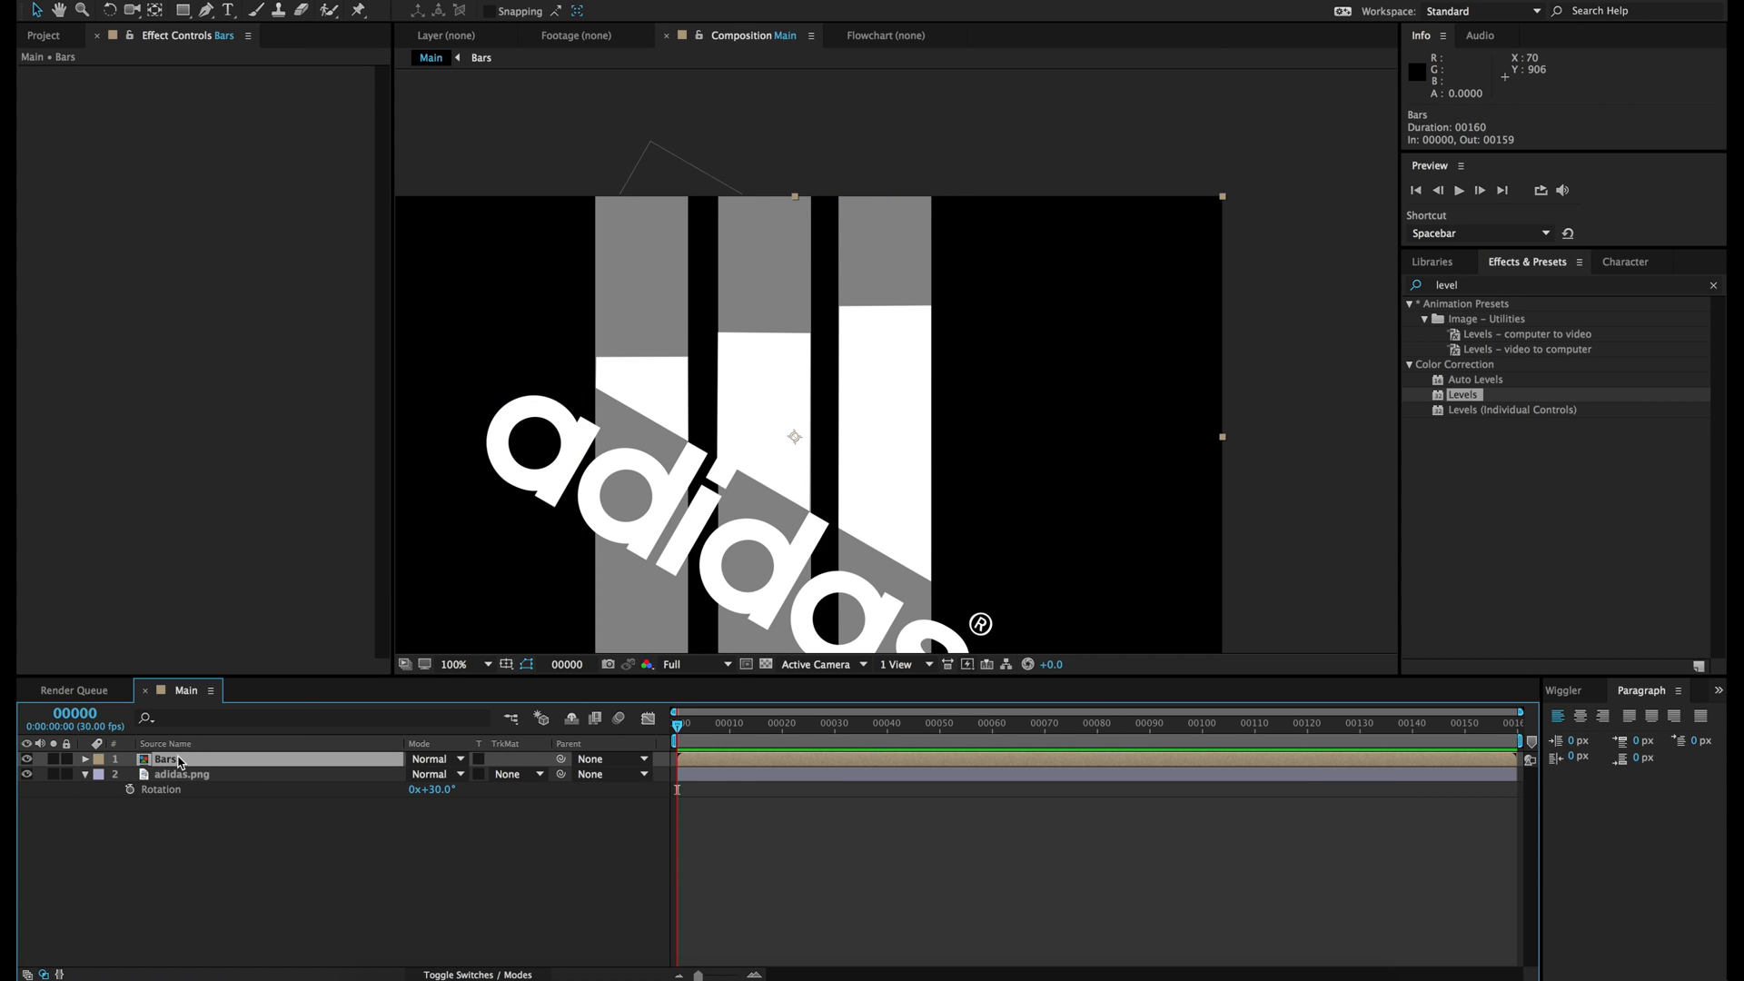
Step: Open the Bars composition and draw a large rectangular mask around nearly the whole frame on the first bar's layer
{"action": "double_click", "coordinate": [173, 759]}
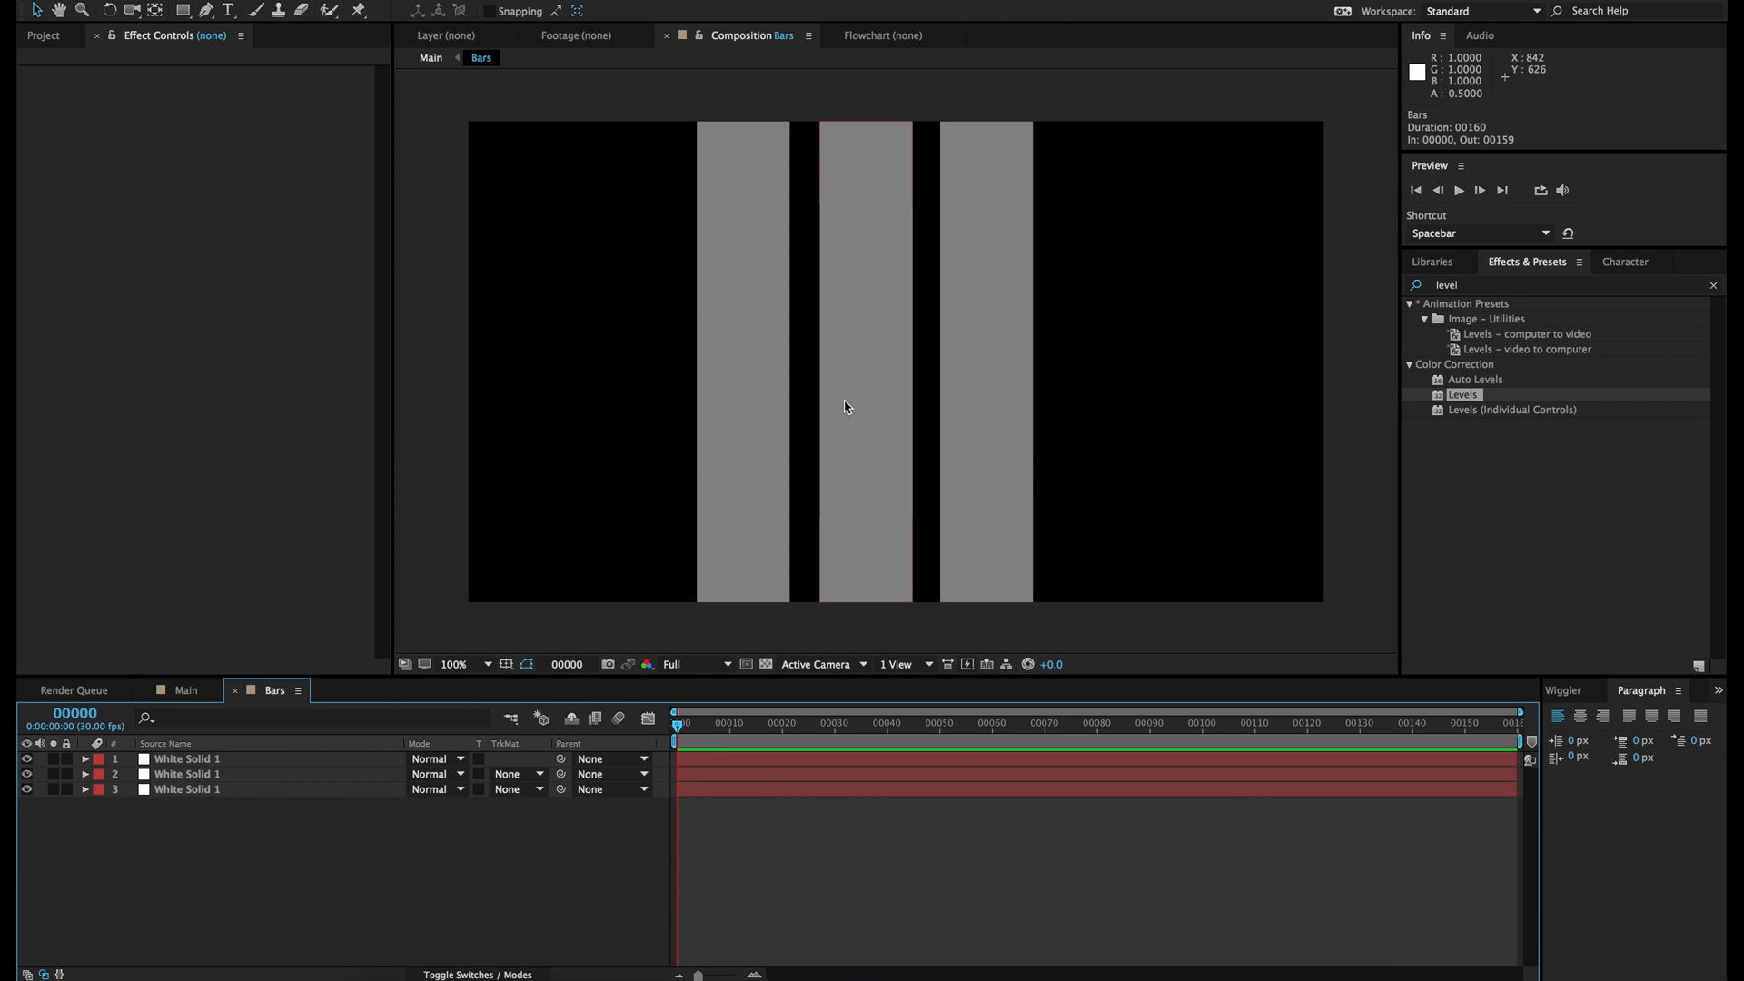
{"action": "left_click", "coordinate": [194, 761]}
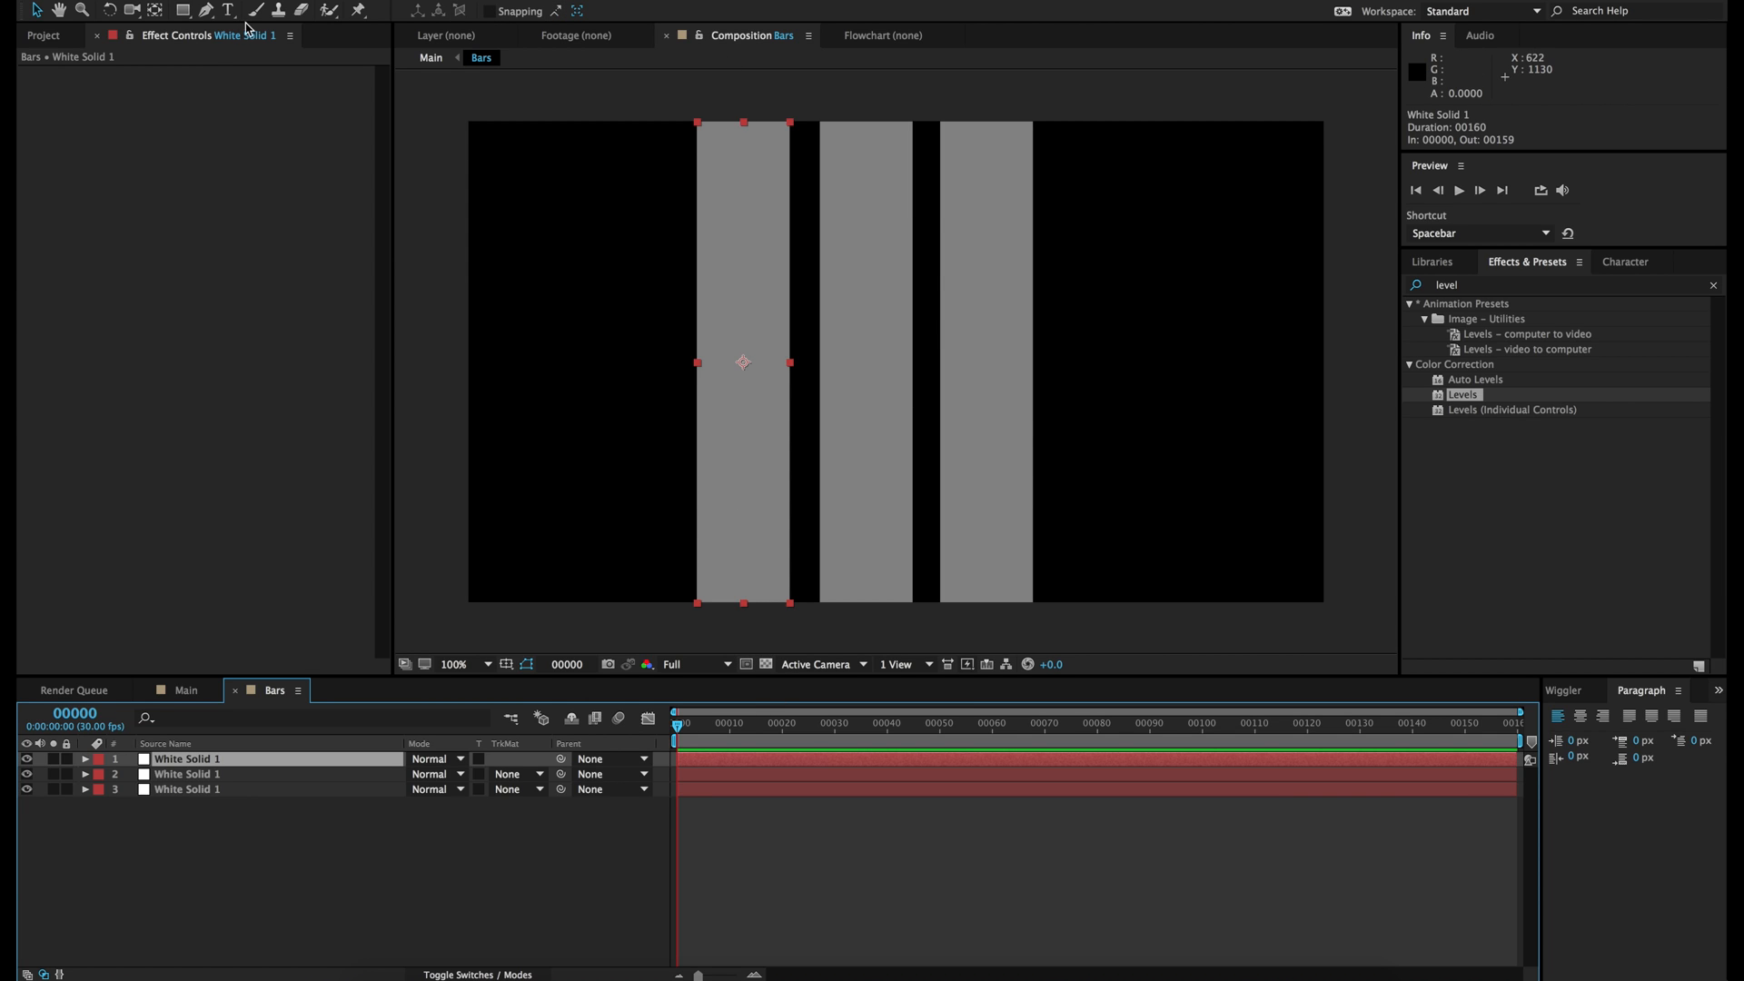
{"action": "left_click", "coordinate": [184, 14]}
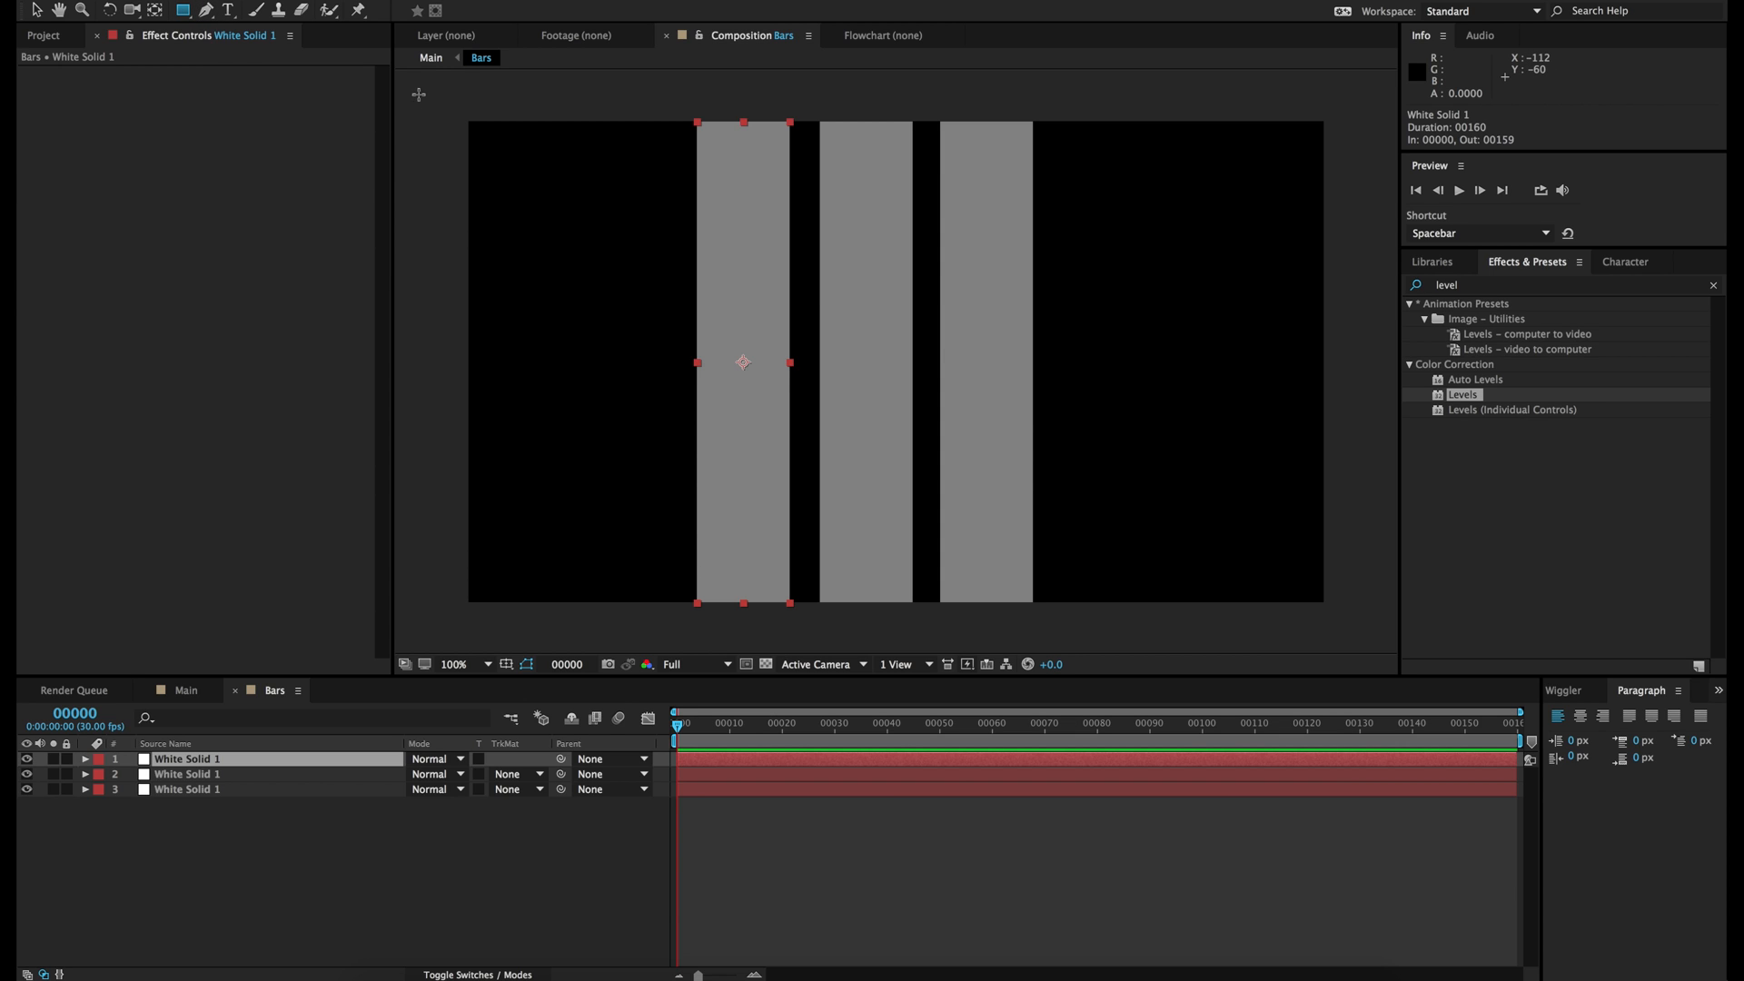
{"action": "left_click_drag", "start_coordinate": [415, 92], "coordinate": [1310, 619]}
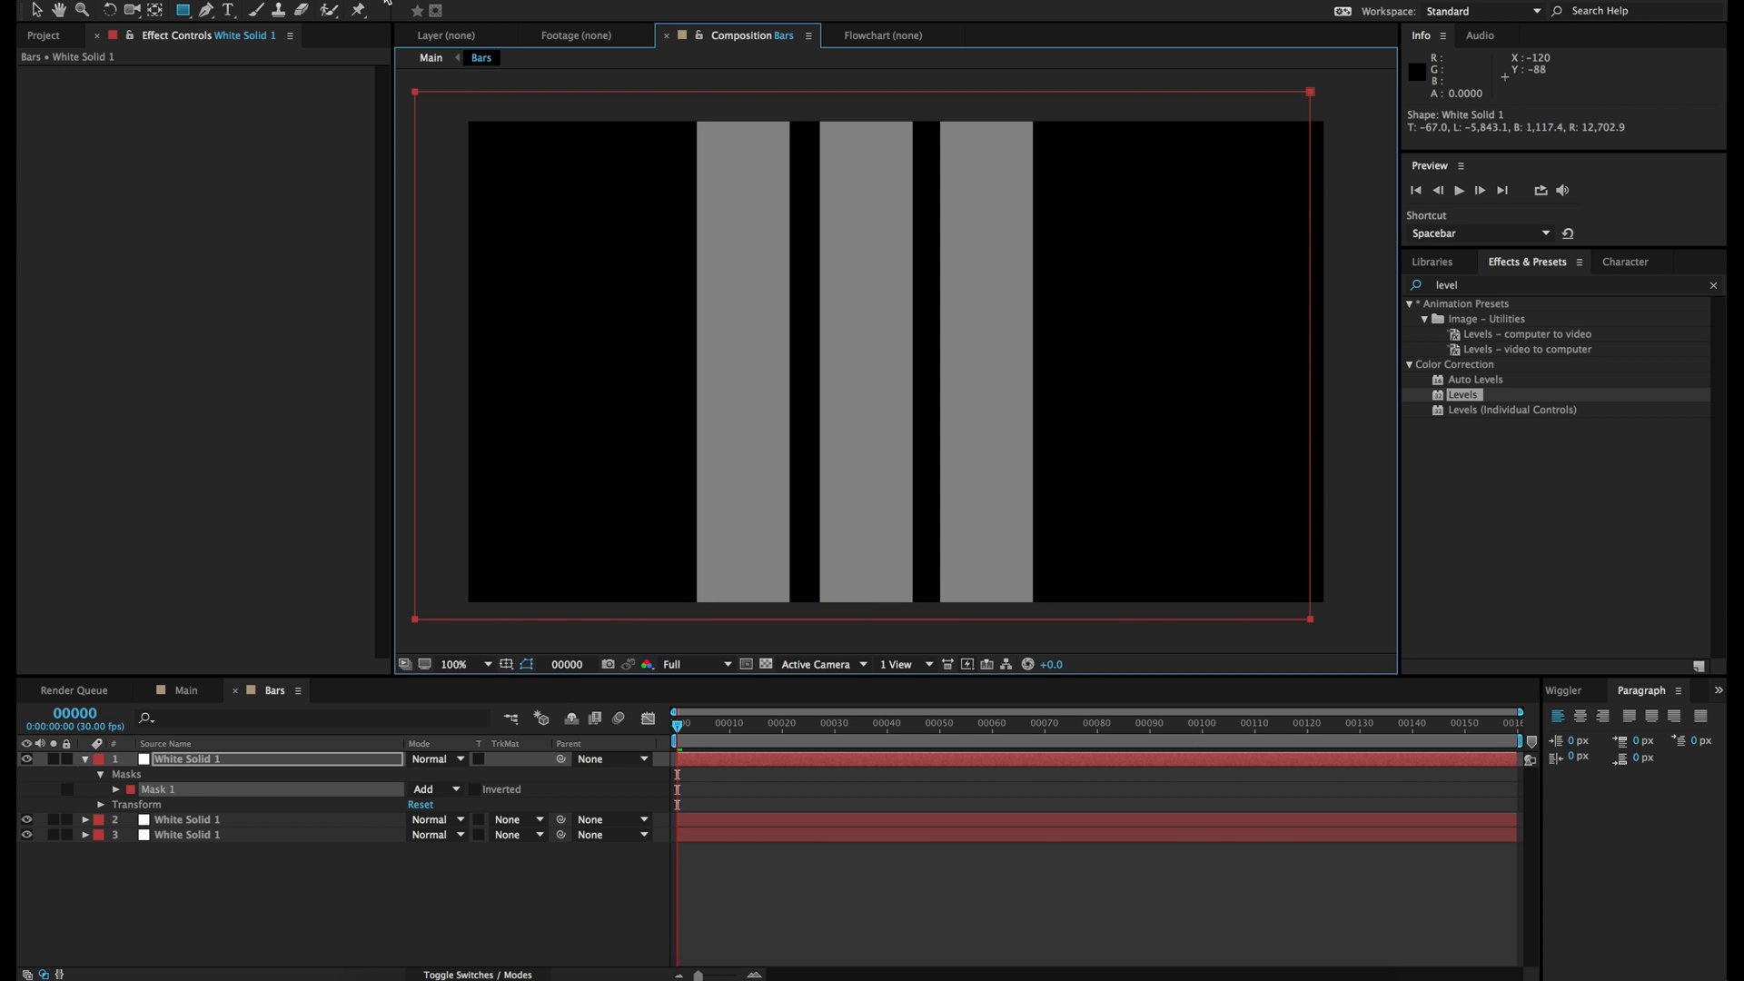
{"action": "left_click", "coordinate": [36, 11]}
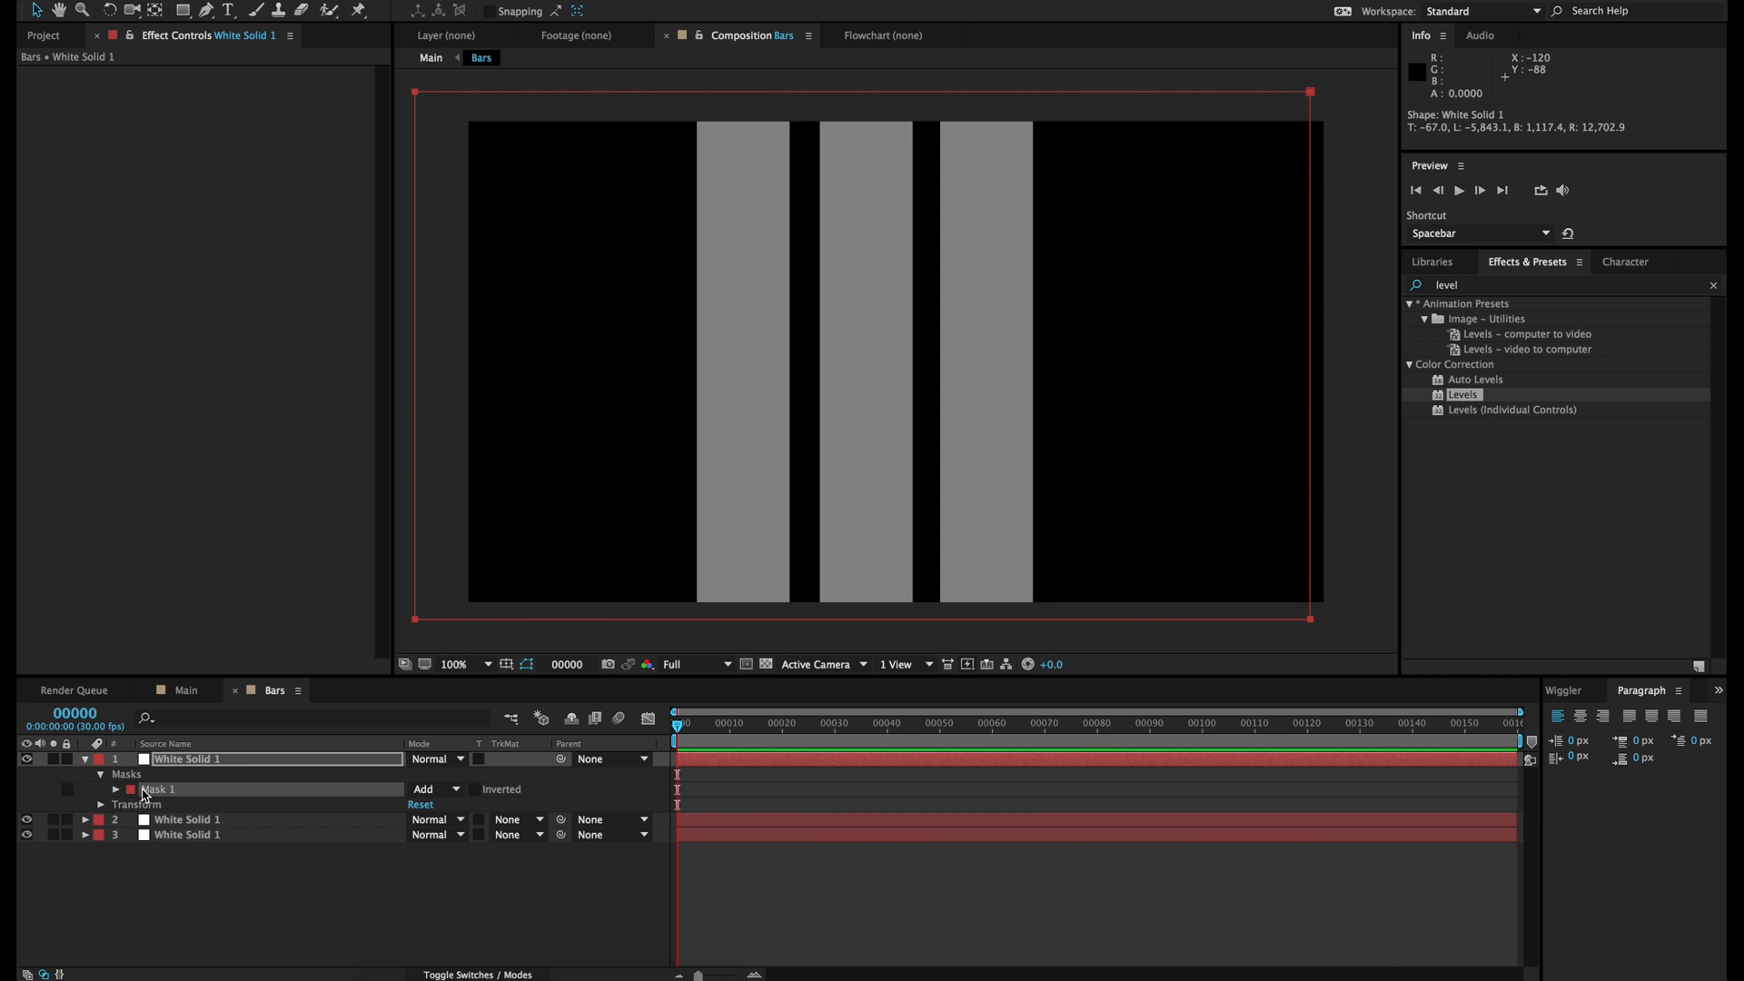
{"action": "left_click", "coordinate": [433, 793]}
{"action": "left_click", "coordinate": [446, 793]}
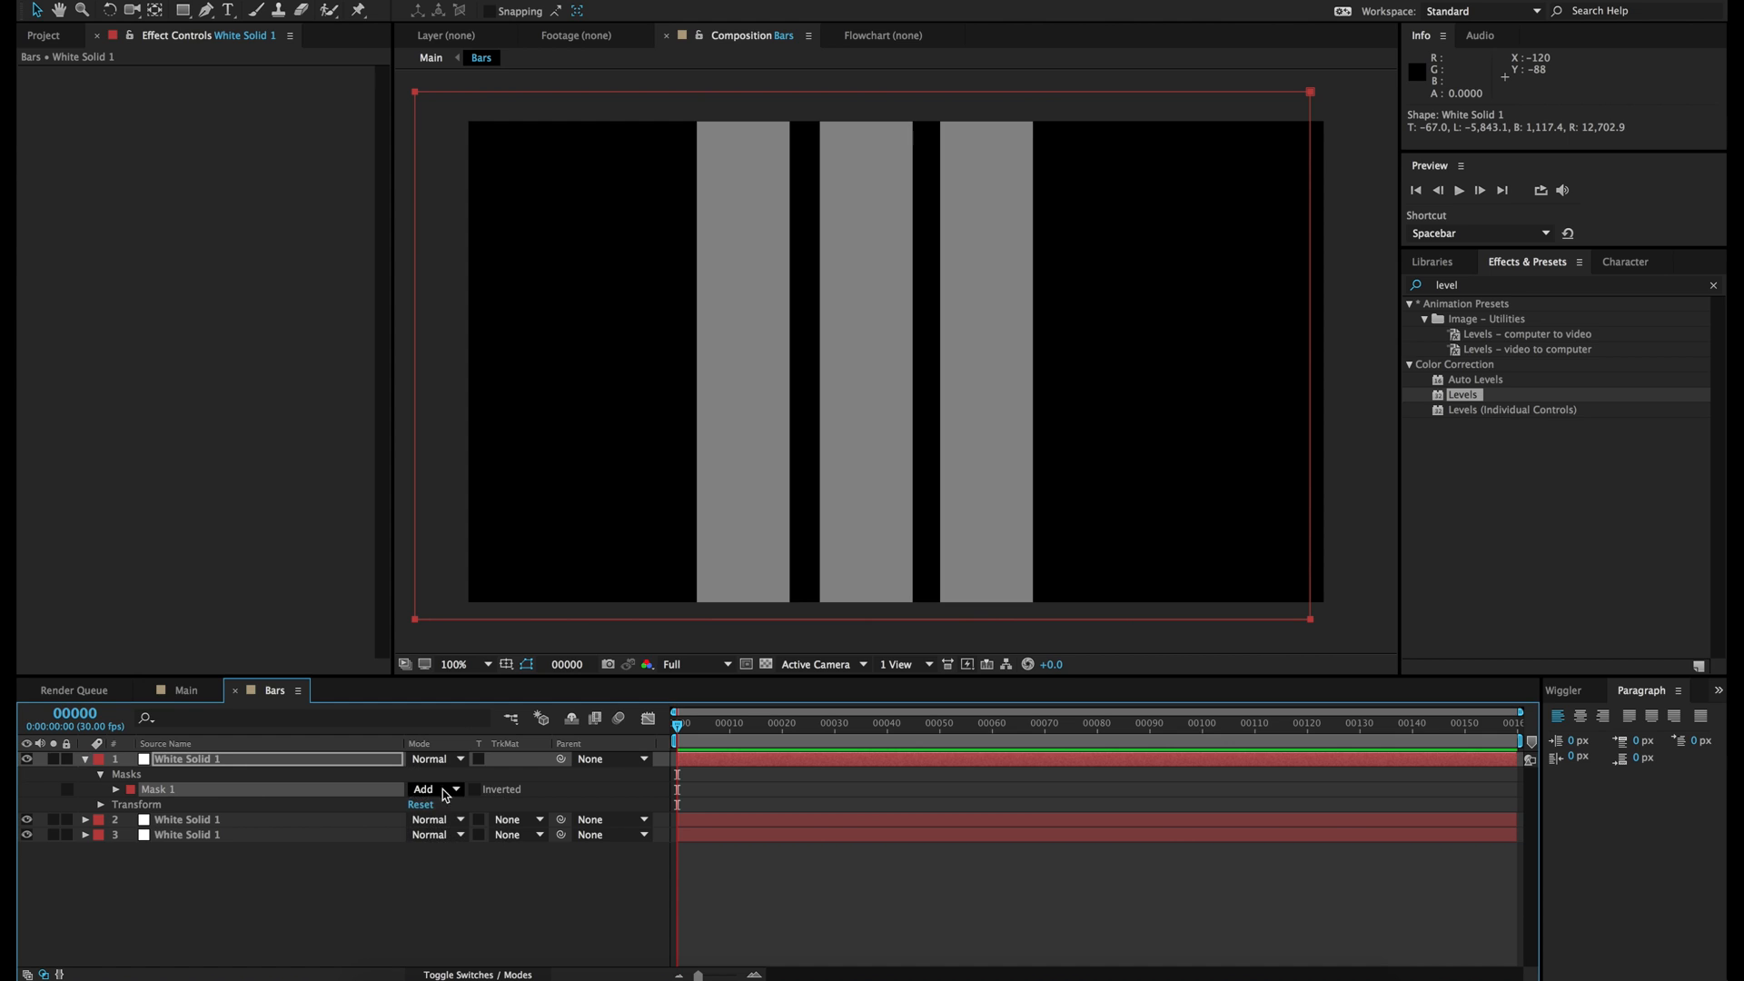
Step: Animate the first bar's Mask Expansion with keyframes of 0 pixels at frame 30 and -596 pixels at frame 0
{"action": "left_click", "coordinate": [115, 790]}
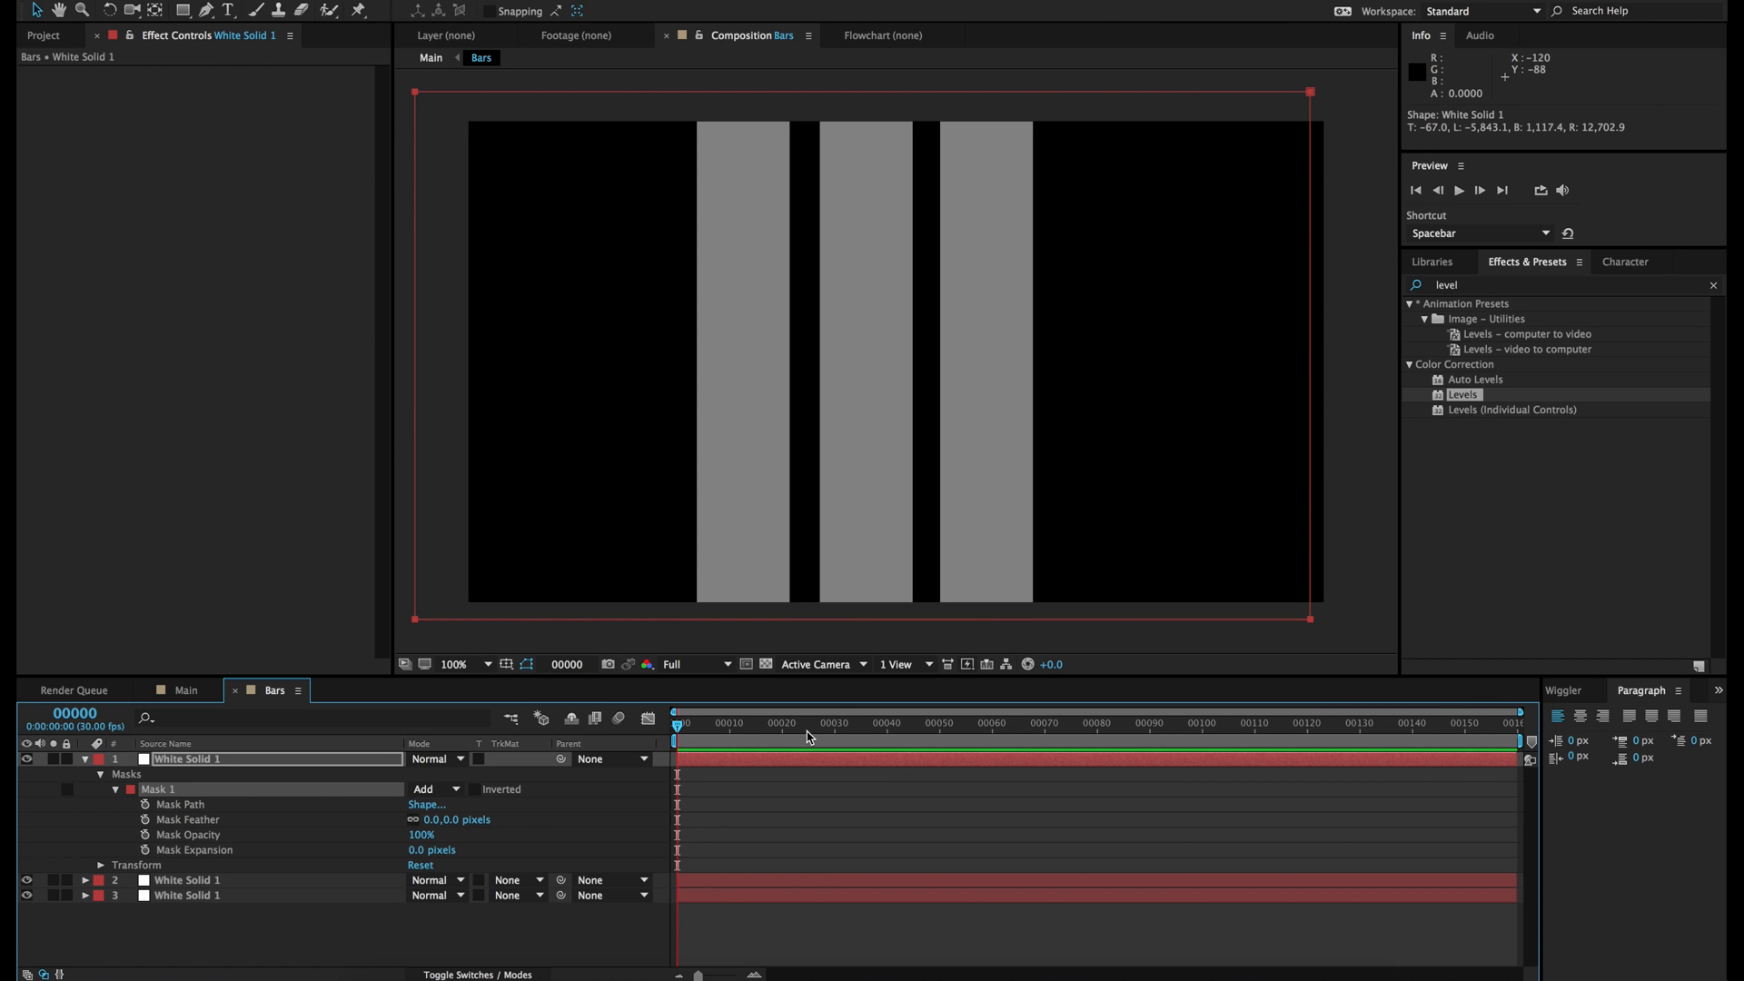
{"action": "left_click", "coordinate": [839, 731]}
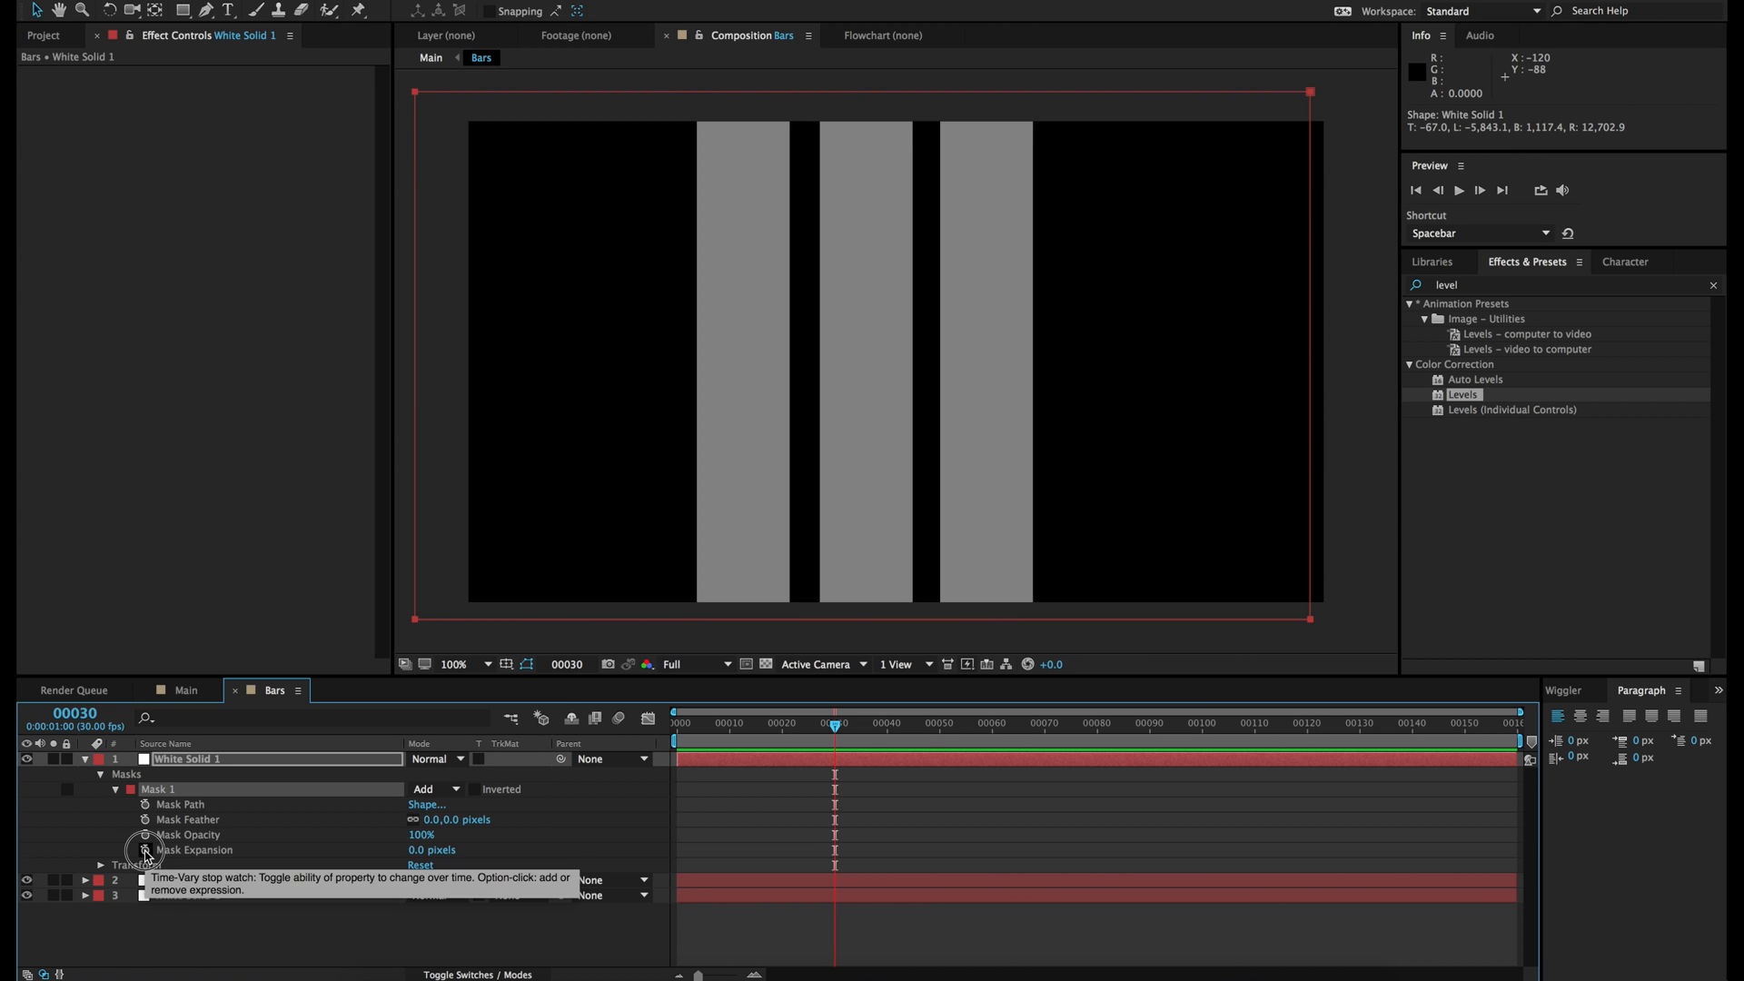
{"action": "left_click", "coordinate": [146, 851]}
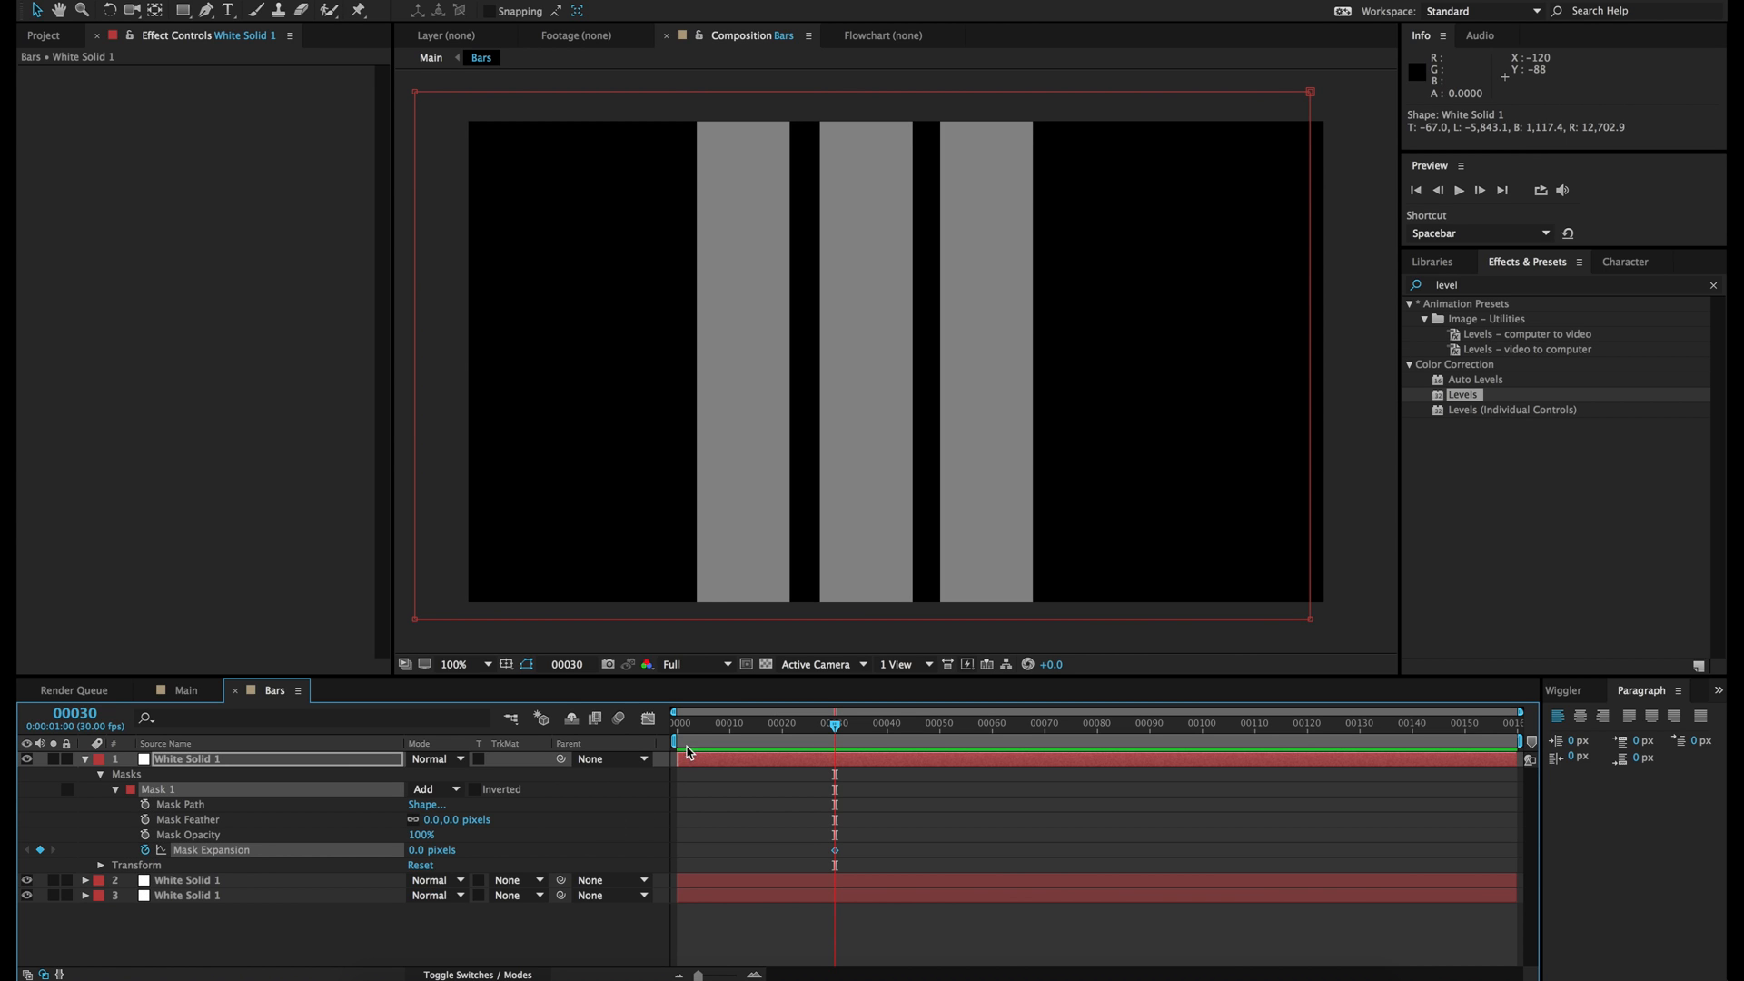
{"action": "left_click_drag", "start_coordinate": [705, 731], "coordinate": [640, 734]}
{"action": "left_click_drag", "start_coordinate": [419, 860], "coordinate": [201, 886]}
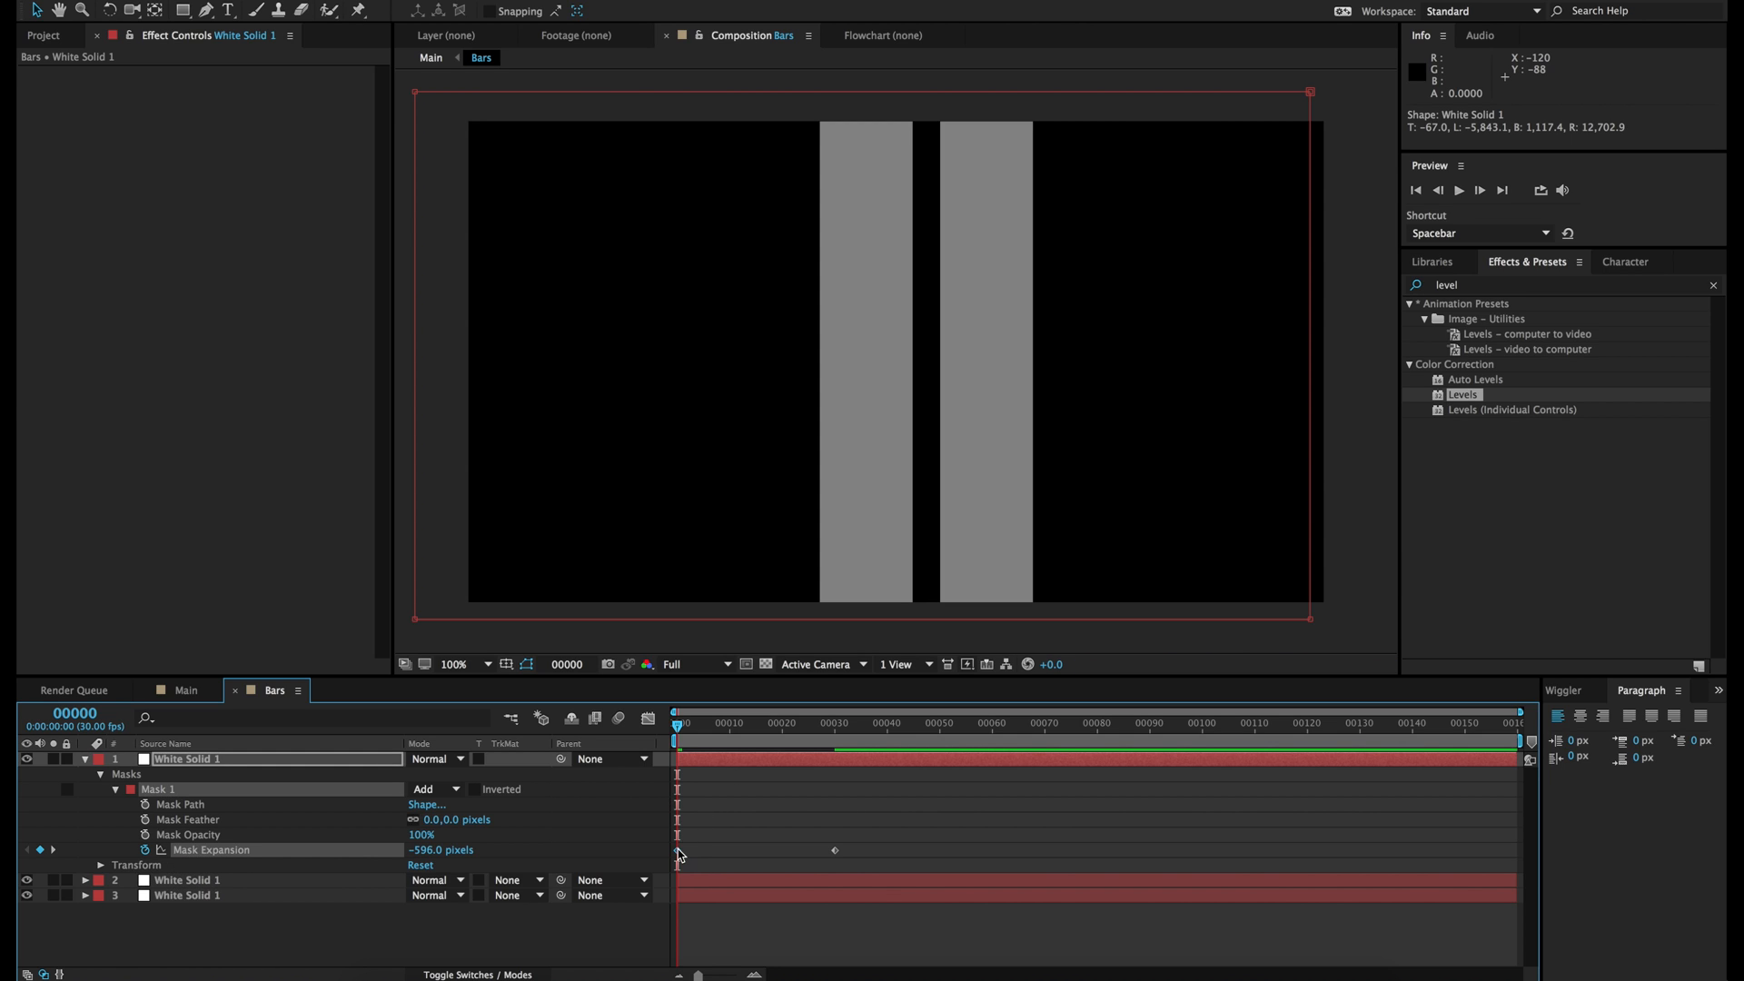
Step: Apply Easy Ease to the first bar's Mask Expansion keyframes at frames 0 and 30, and preview the reveal
{"action": "right_click", "coordinate": [679, 852]}
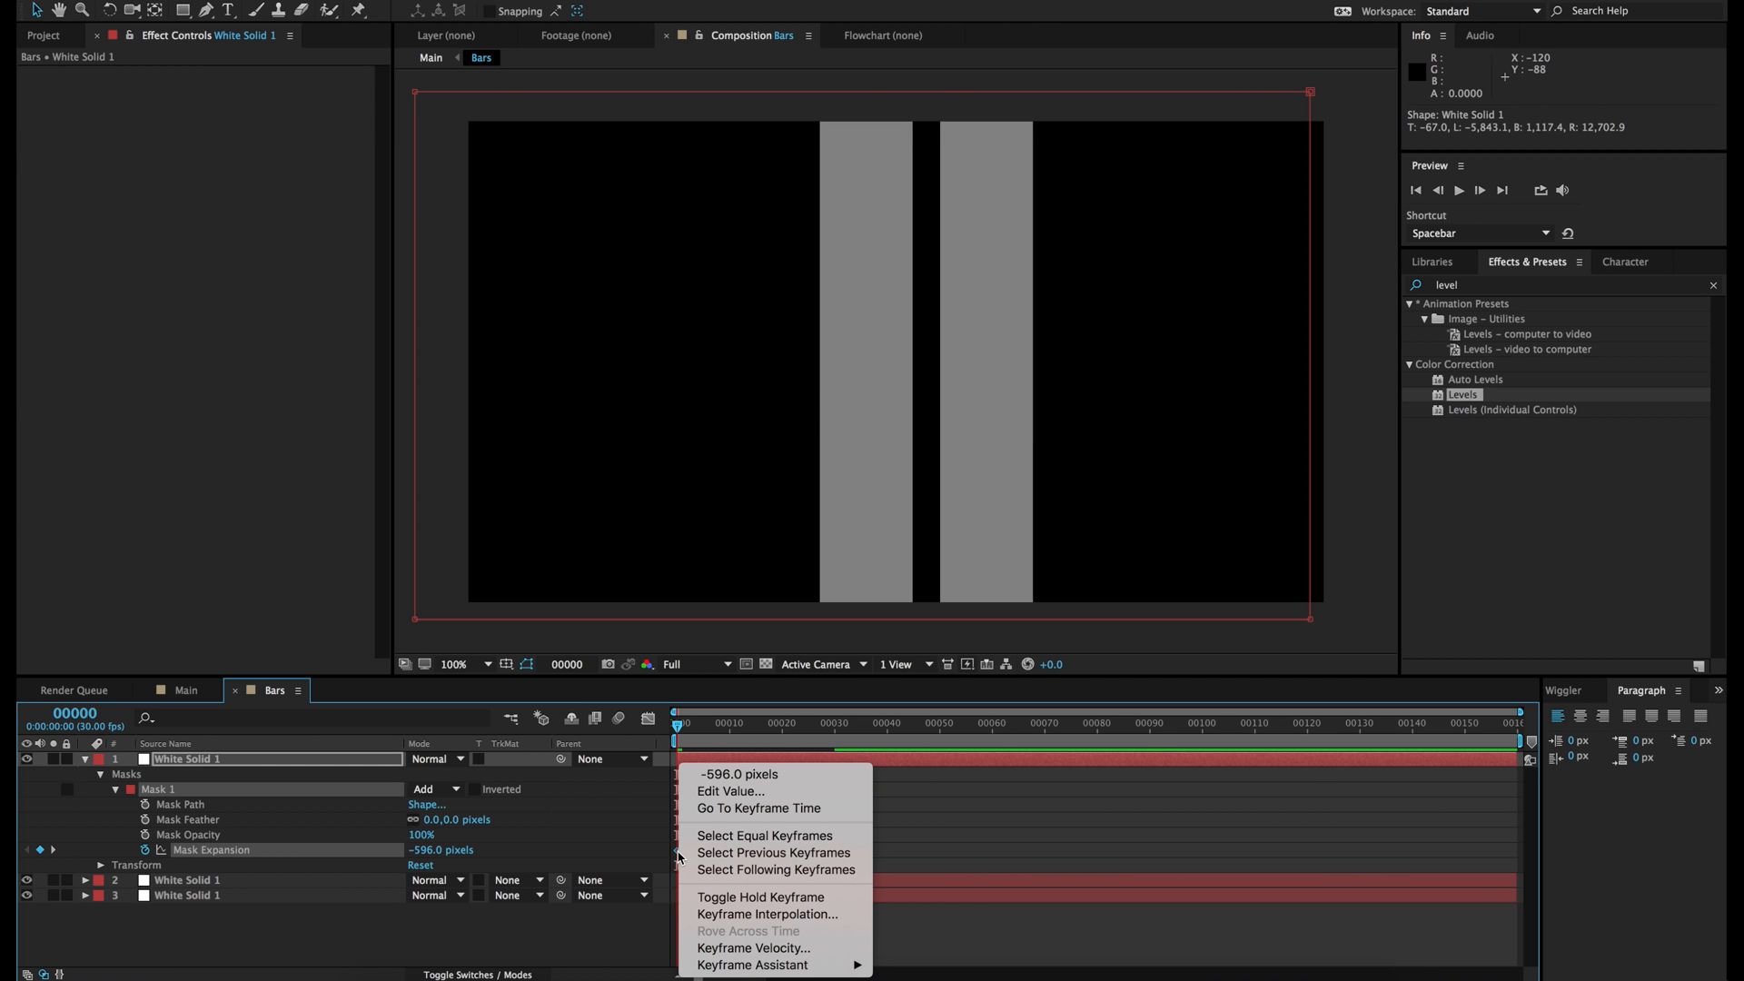
{"action": "mouse_move", "coordinate": [756, 965]}
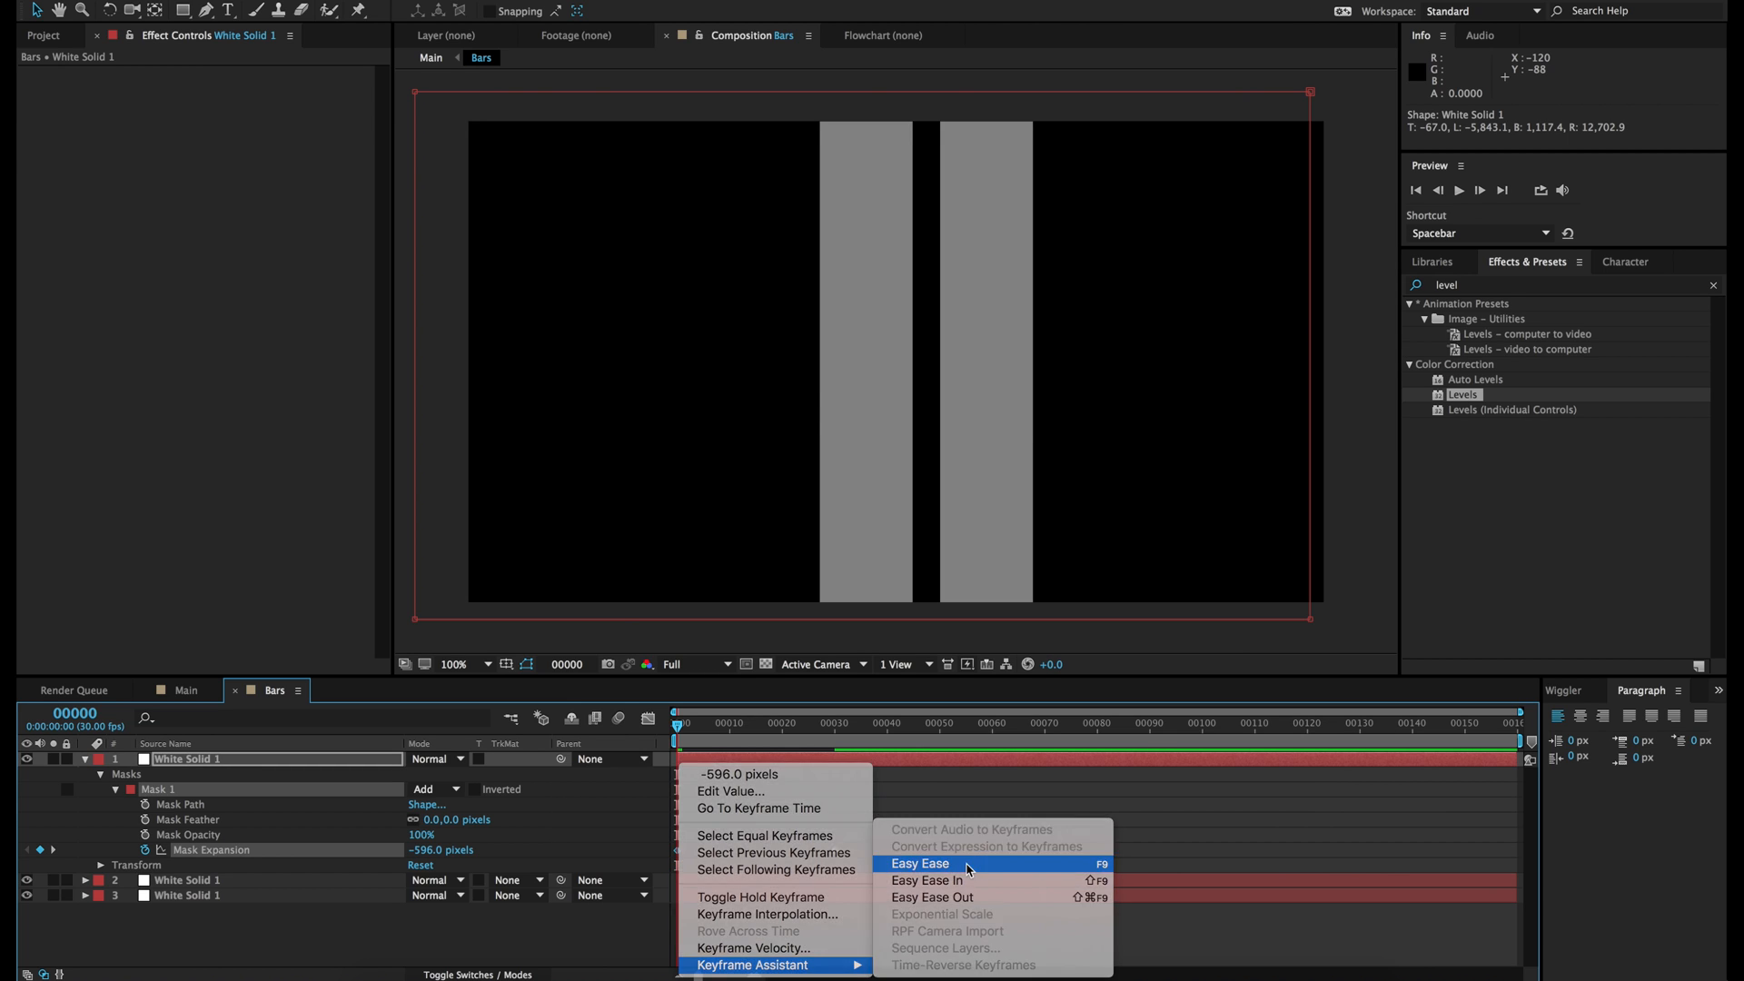
{"action": "left_click", "coordinate": [968, 865]}
{"action": "right_click", "coordinate": [837, 854]}
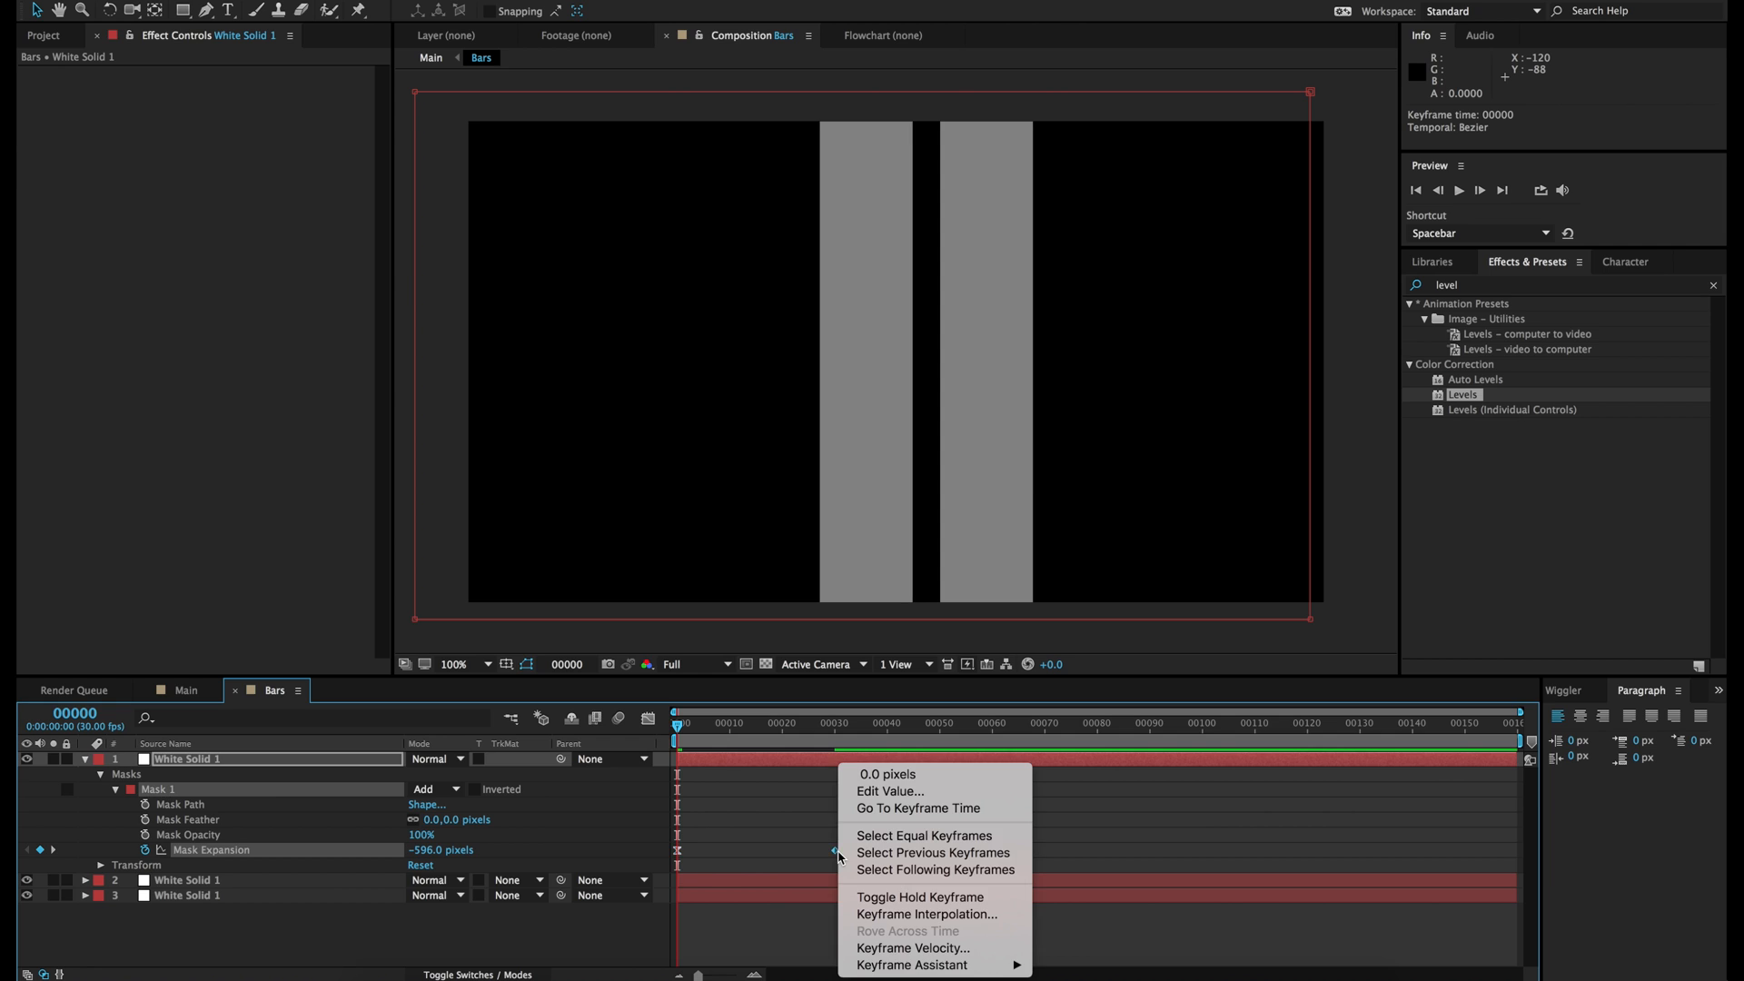
{"action": "mouse_move", "coordinate": [931, 964]}
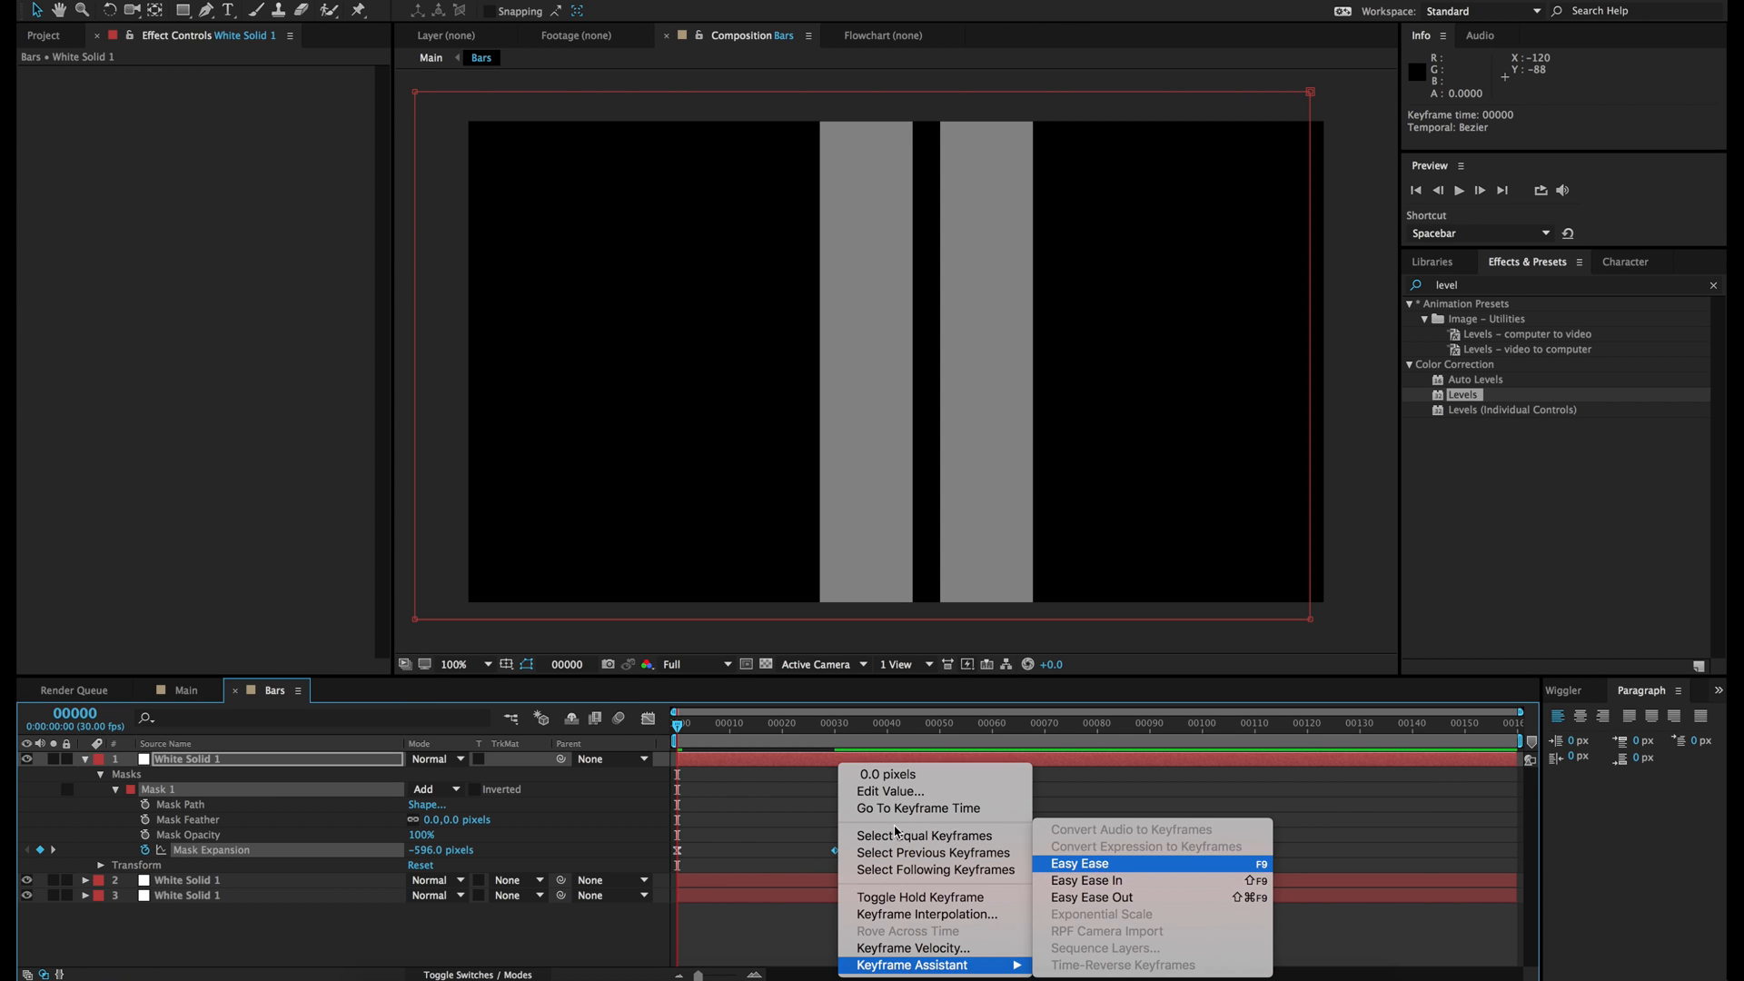
{"action": "left_click", "coordinate": [719, 826]}
{"action": "key", "text": "space"}
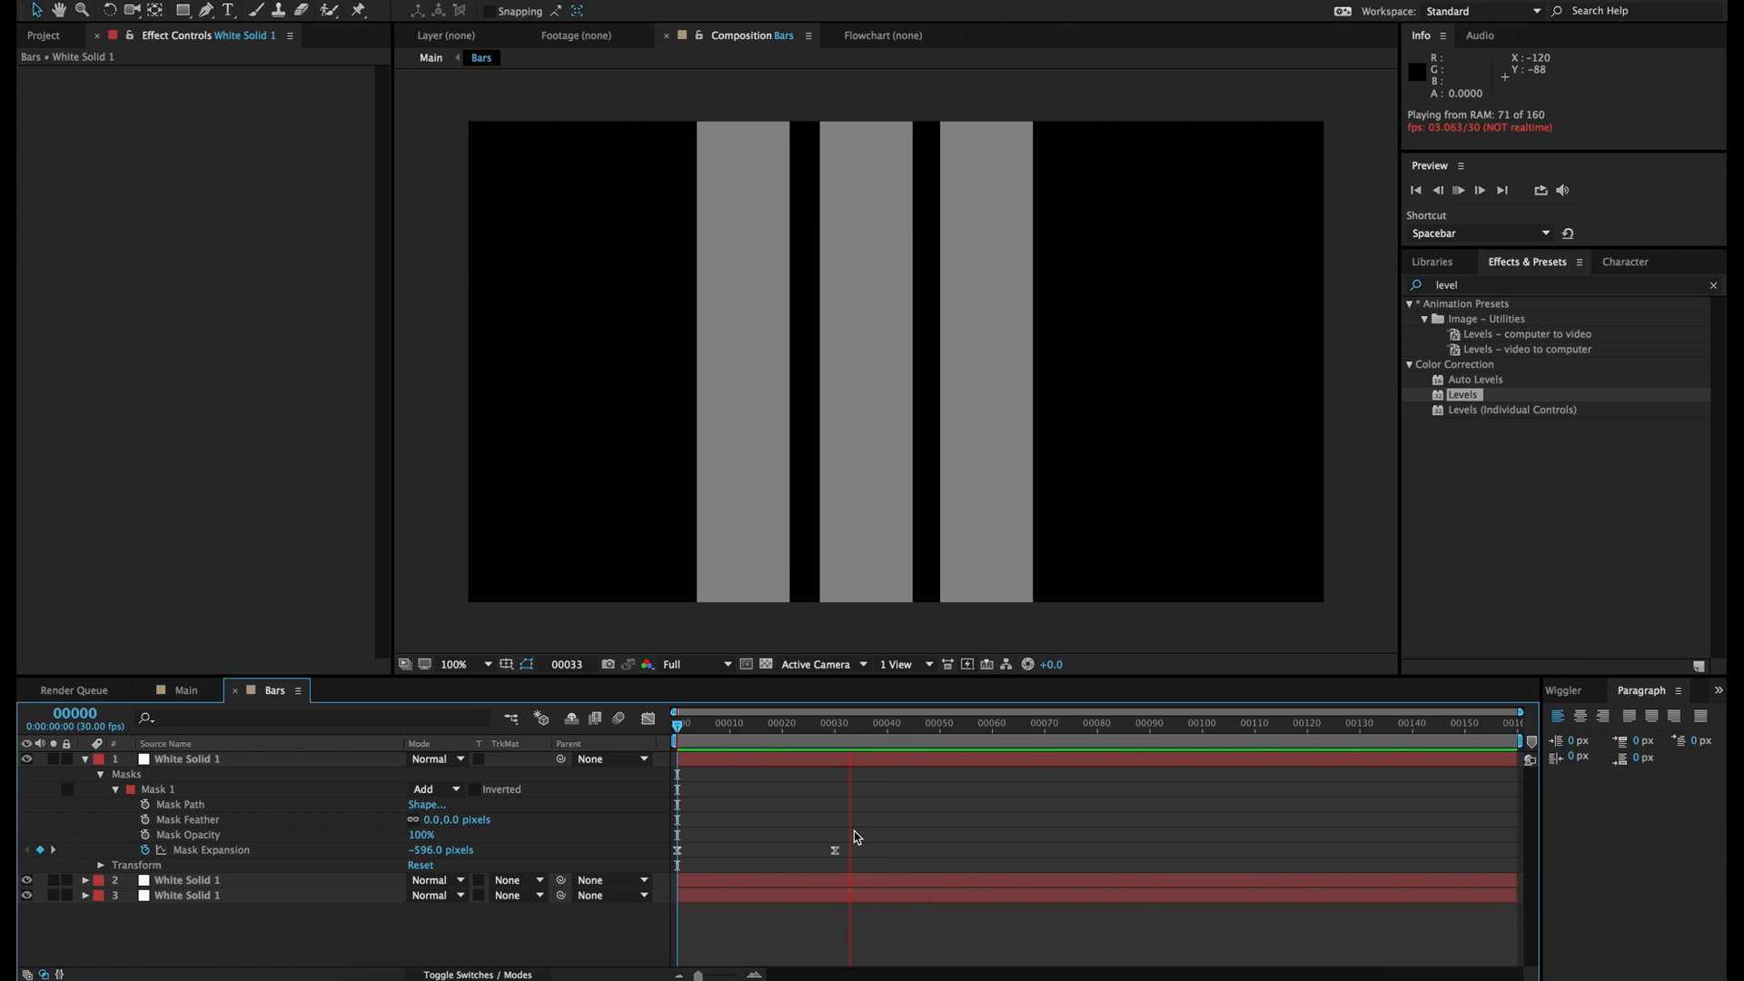
{"action": "left_click", "coordinate": [652, 734]}
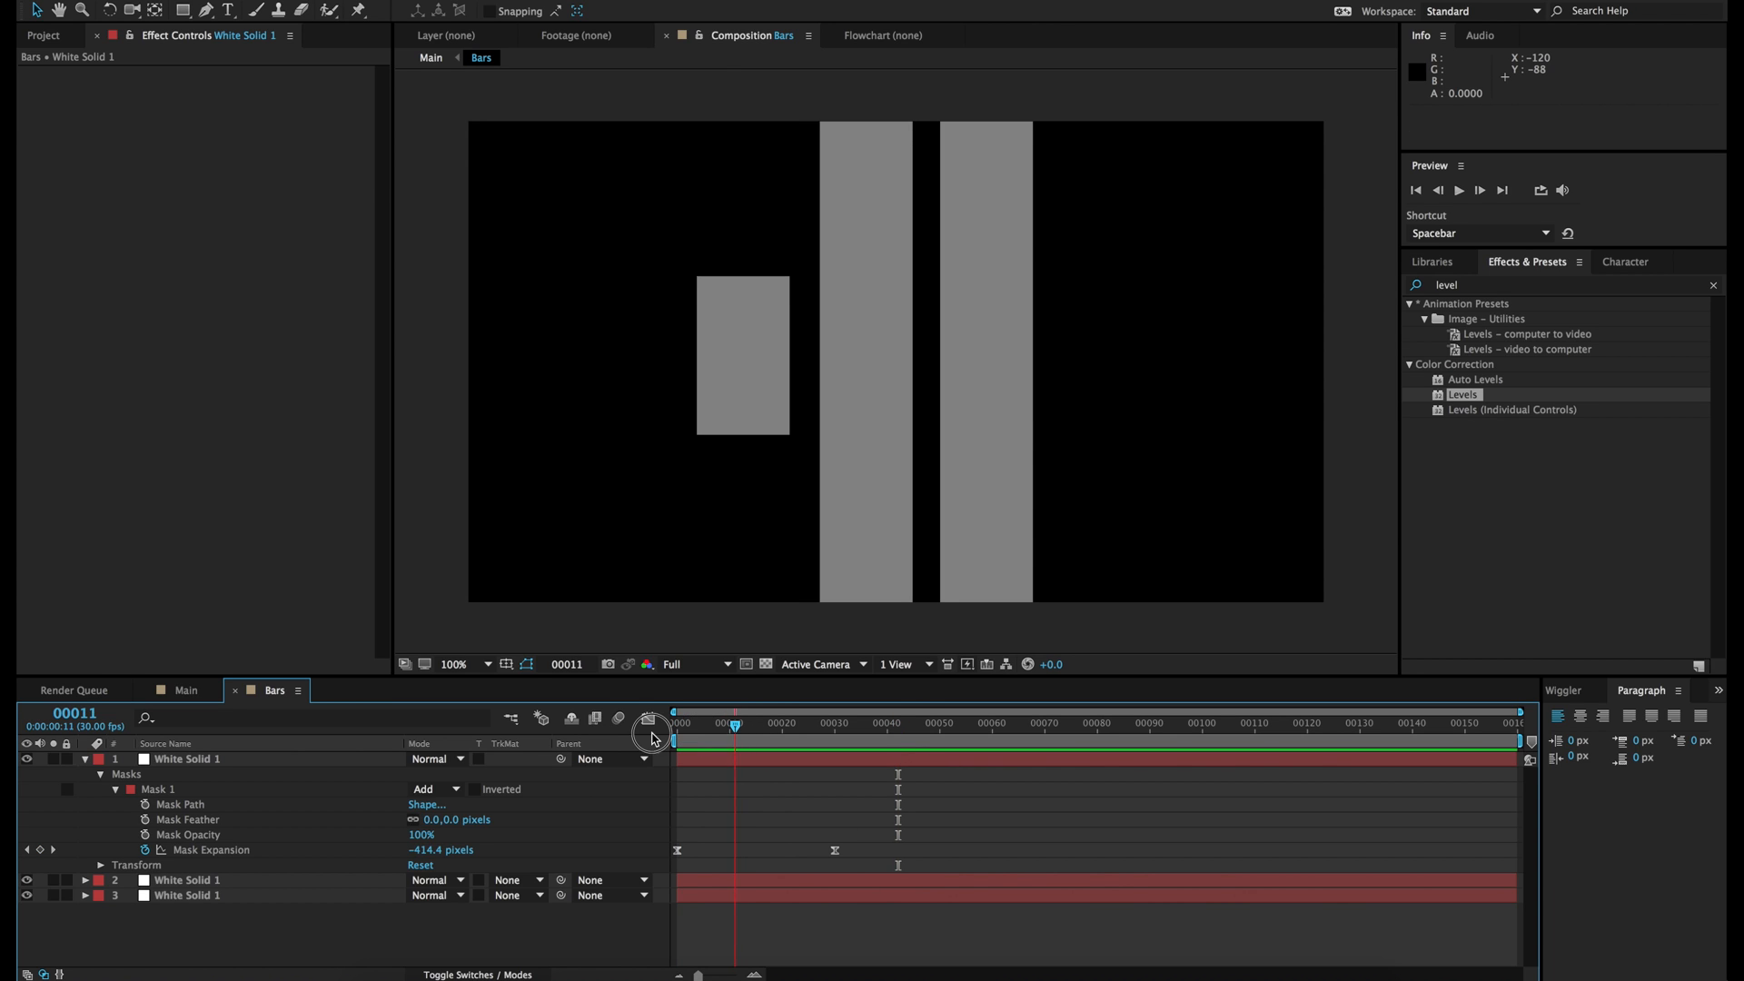
Step: Copy the first bar's animated Mask 1 and paste it onto the second and third bar layers at frame 0
{"action": "left_click", "coordinate": [168, 790]}
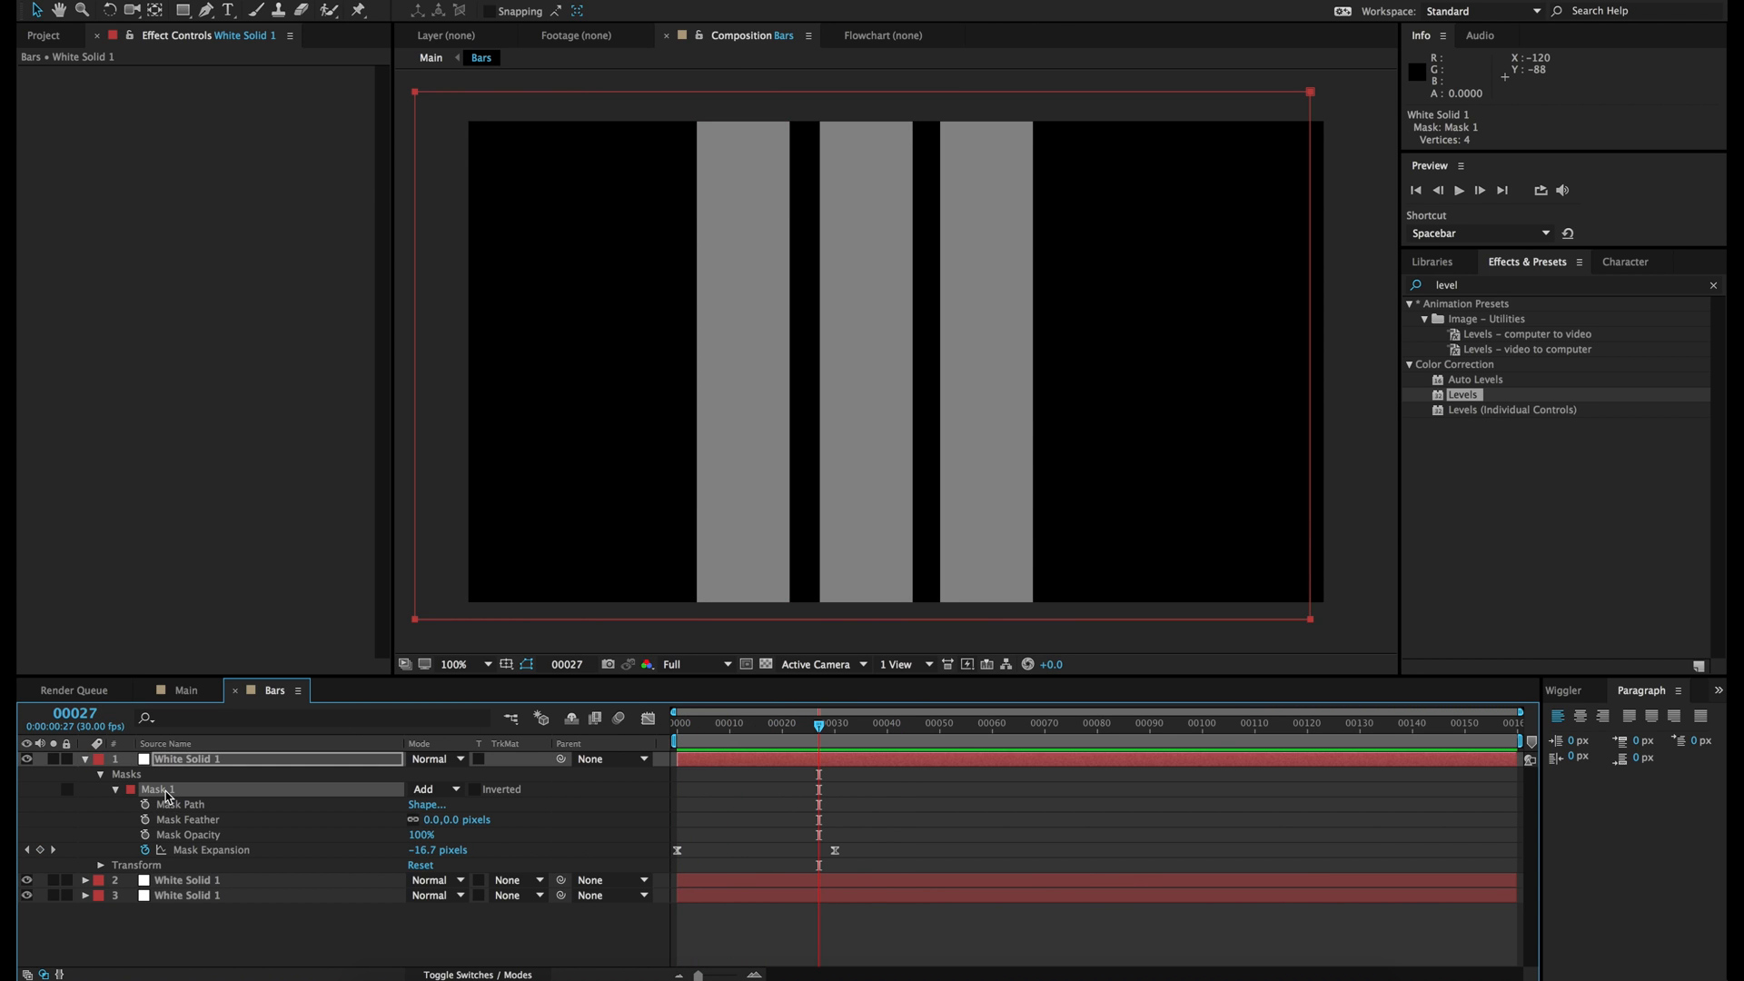
{"action": "left_click_drag", "start_coordinate": [701, 734], "coordinate": [648, 736]}
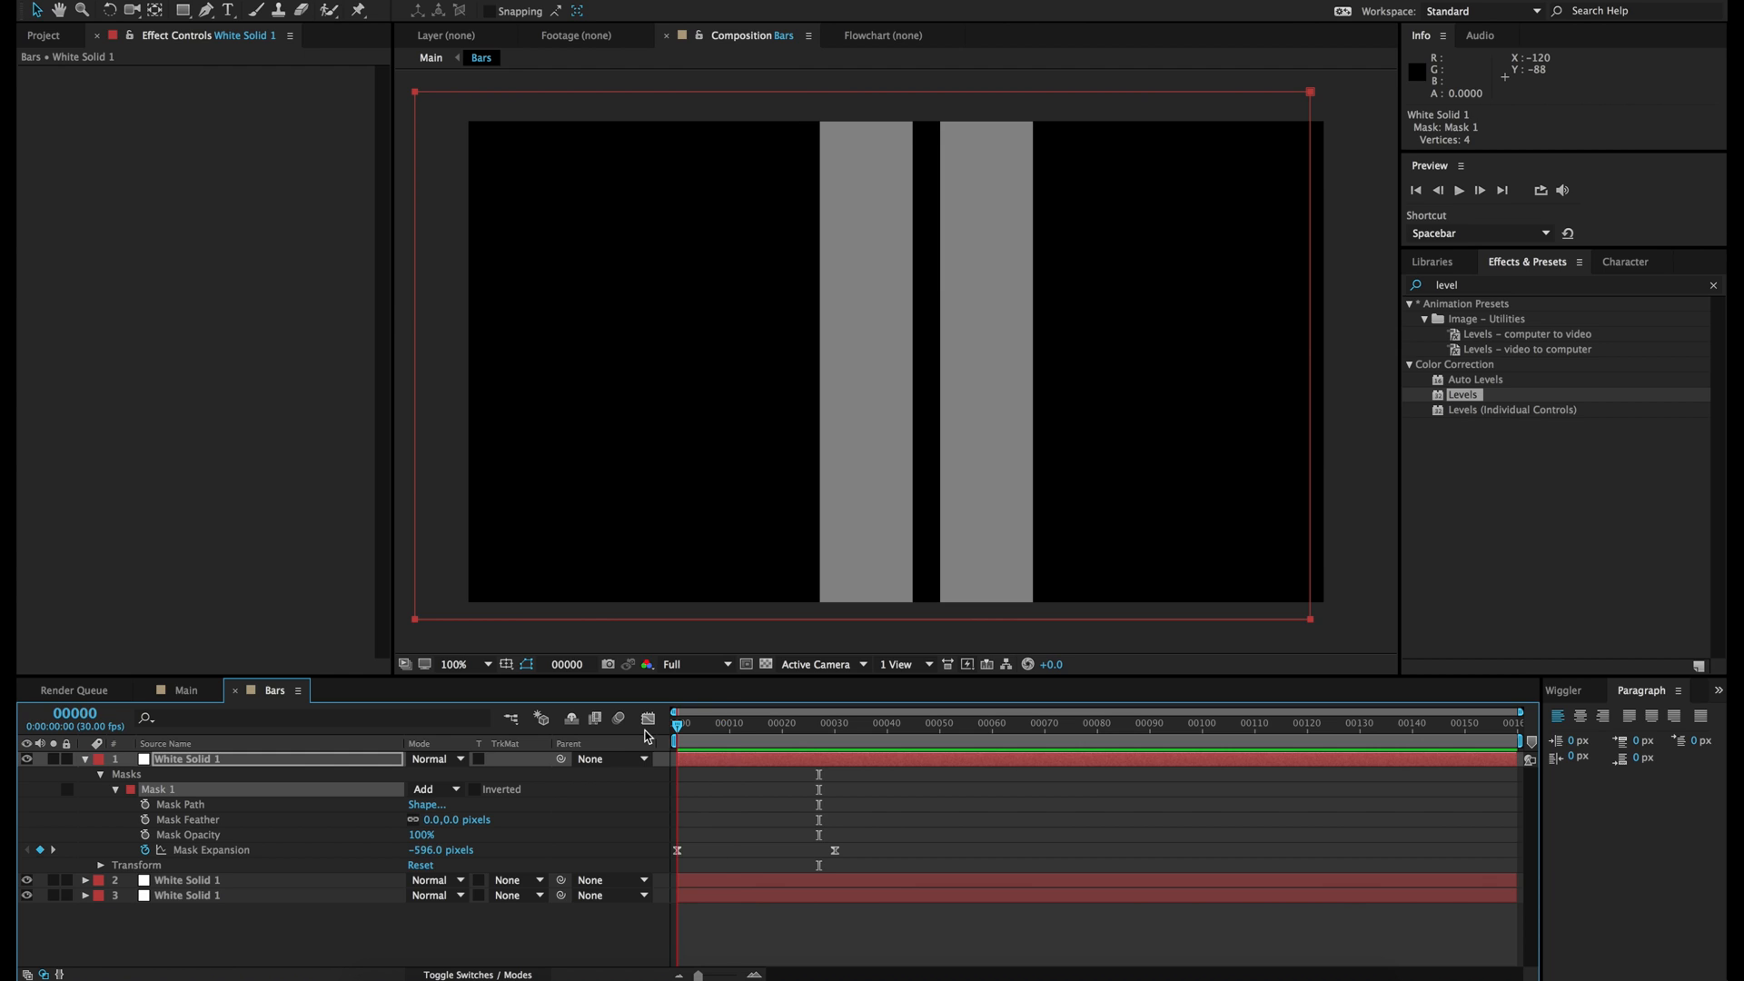
{"action": "left_click", "coordinate": [200, 880]}
{"action": "left_click", "coordinate": [200, 895]}
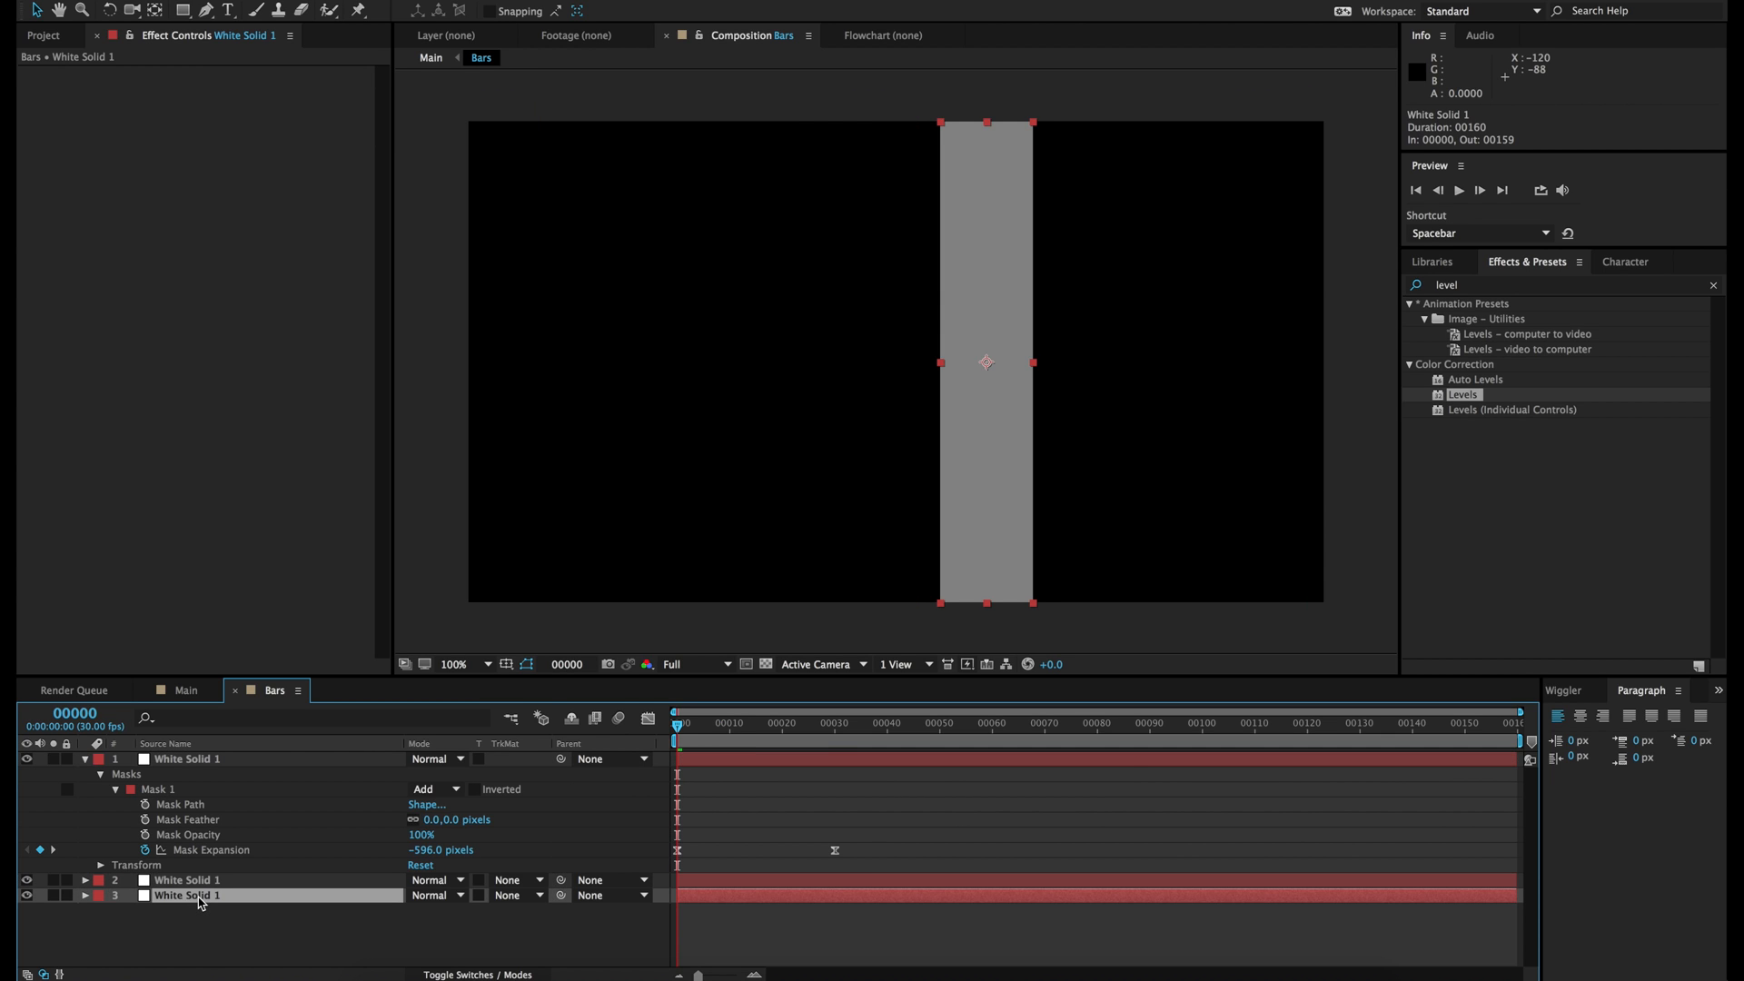
{"action": "left_click_drag", "start_coordinate": [713, 727], "coordinate": [816, 729]}
Step: Shift the second bar's layer in time so that it starts at frame 2
{"action": "left_click", "coordinate": [758, 812]}
{"action": "left_click", "coordinate": [753, 975]}
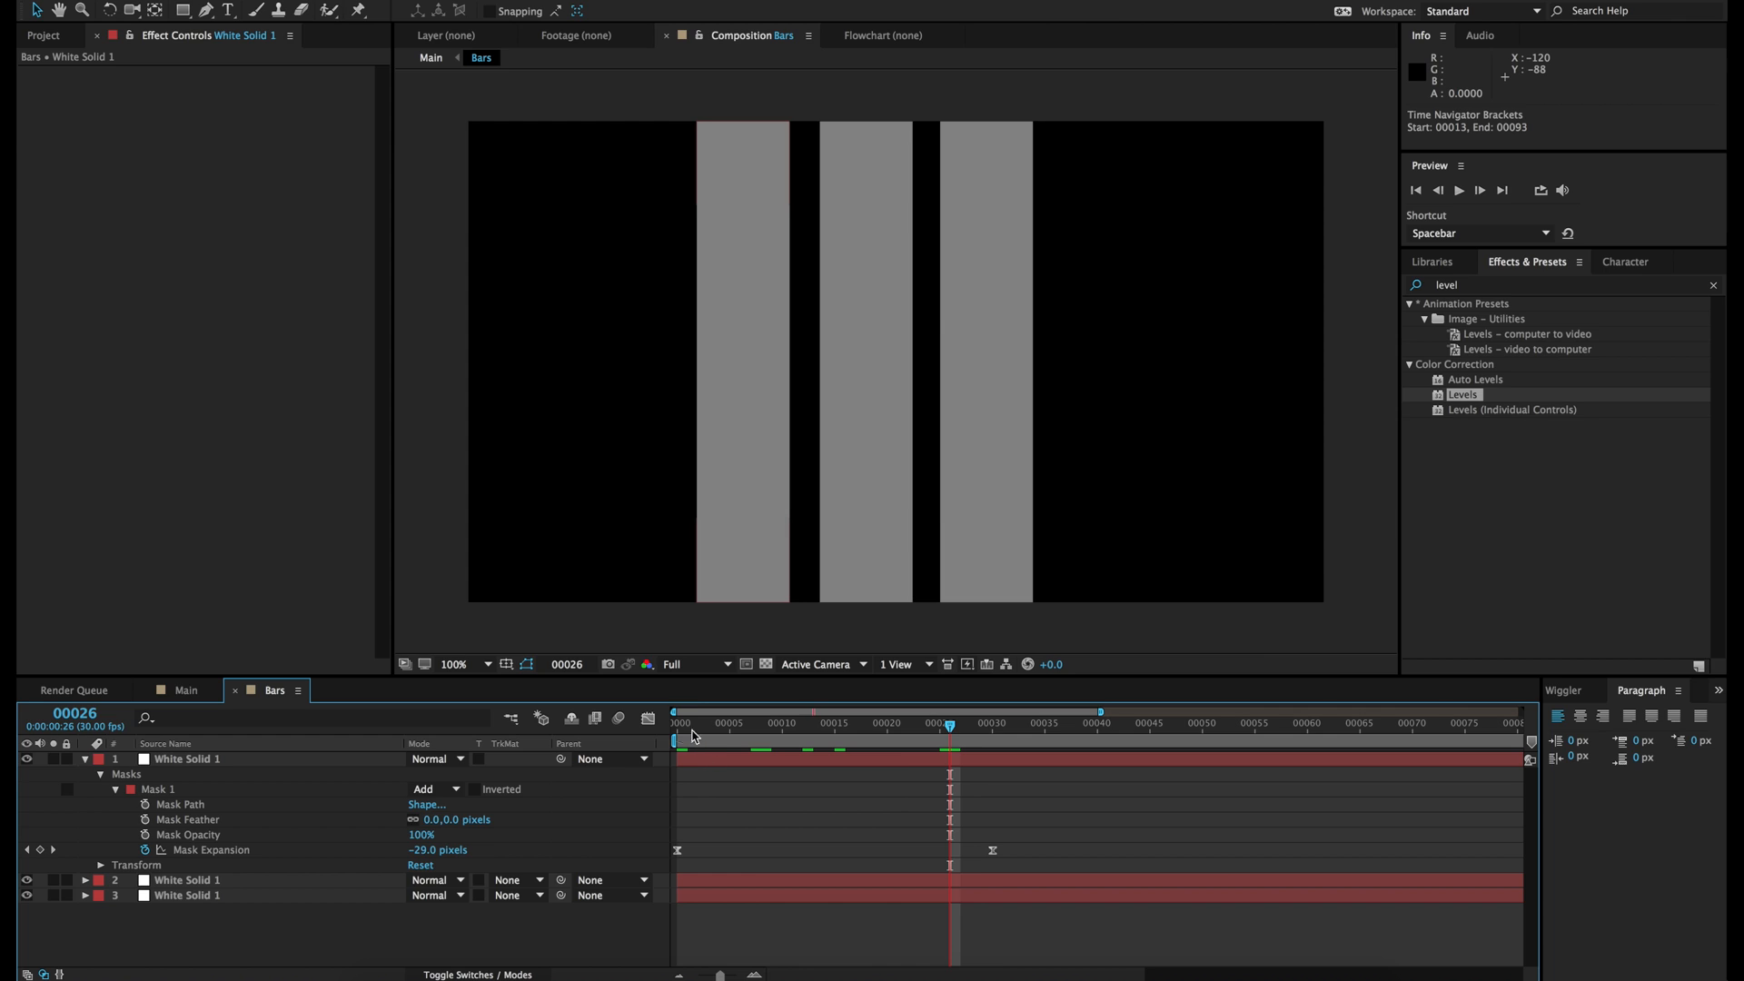
{"action": "left_click", "coordinate": [686, 726]}
{"action": "left_click_drag", "start_coordinate": [685, 729], "coordinate": [701, 731]}
{"action": "left_click_drag", "start_coordinate": [712, 881], "coordinate": [727, 884]}
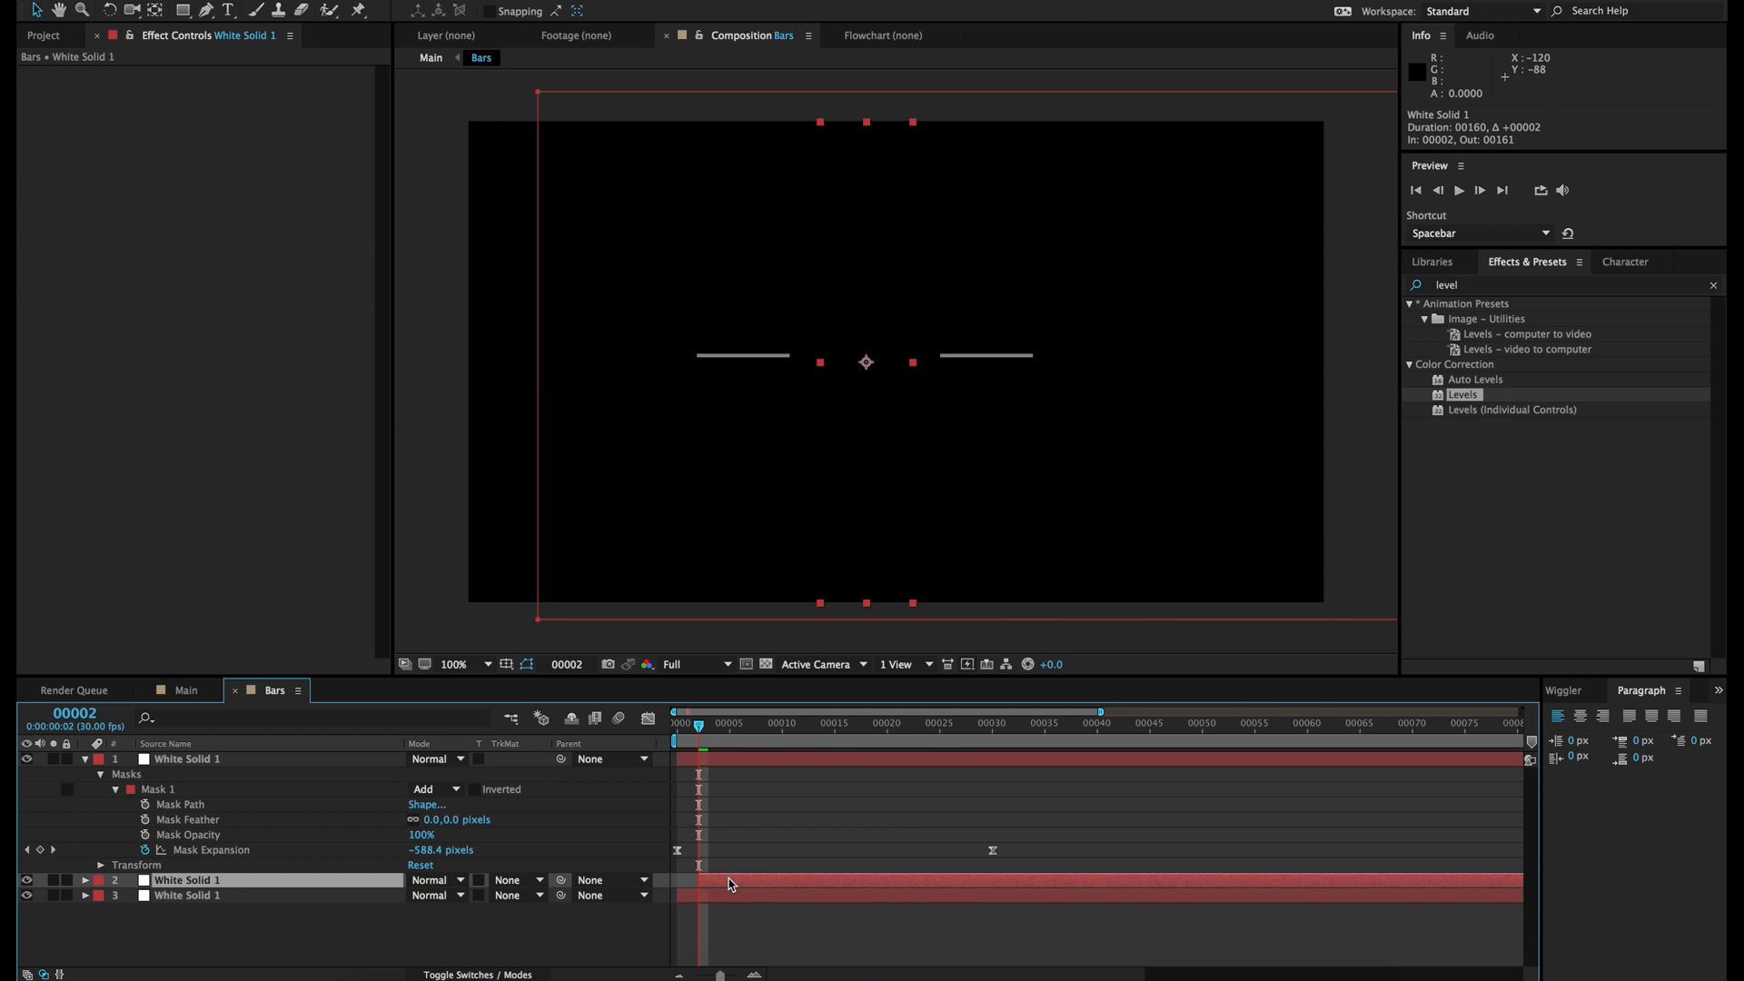
Step: Shift the third bar's layer to start at frame 4 and scrub through the staggered reveal
{"action": "left_click", "coordinate": [711, 729]}
{"action": "left_click_drag", "start_coordinate": [711, 734], "coordinate": [721, 733]}
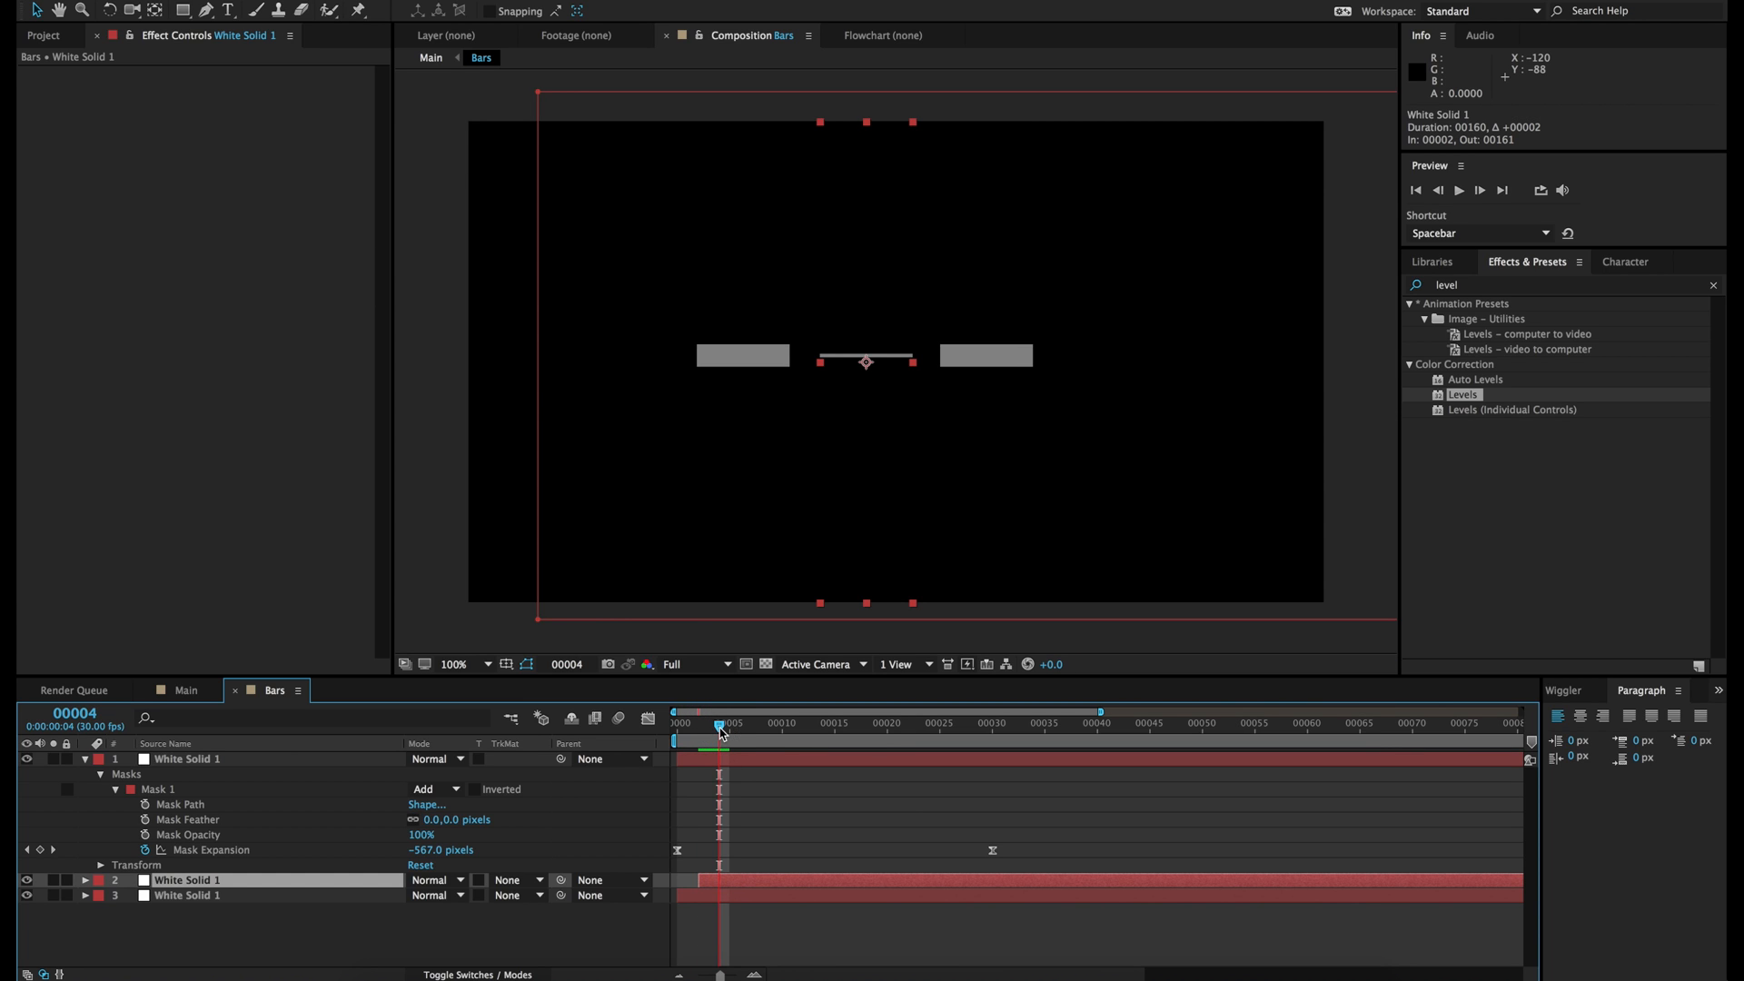
{"action": "left_click_drag", "start_coordinate": [717, 899], "coordinate": [754, 907]}
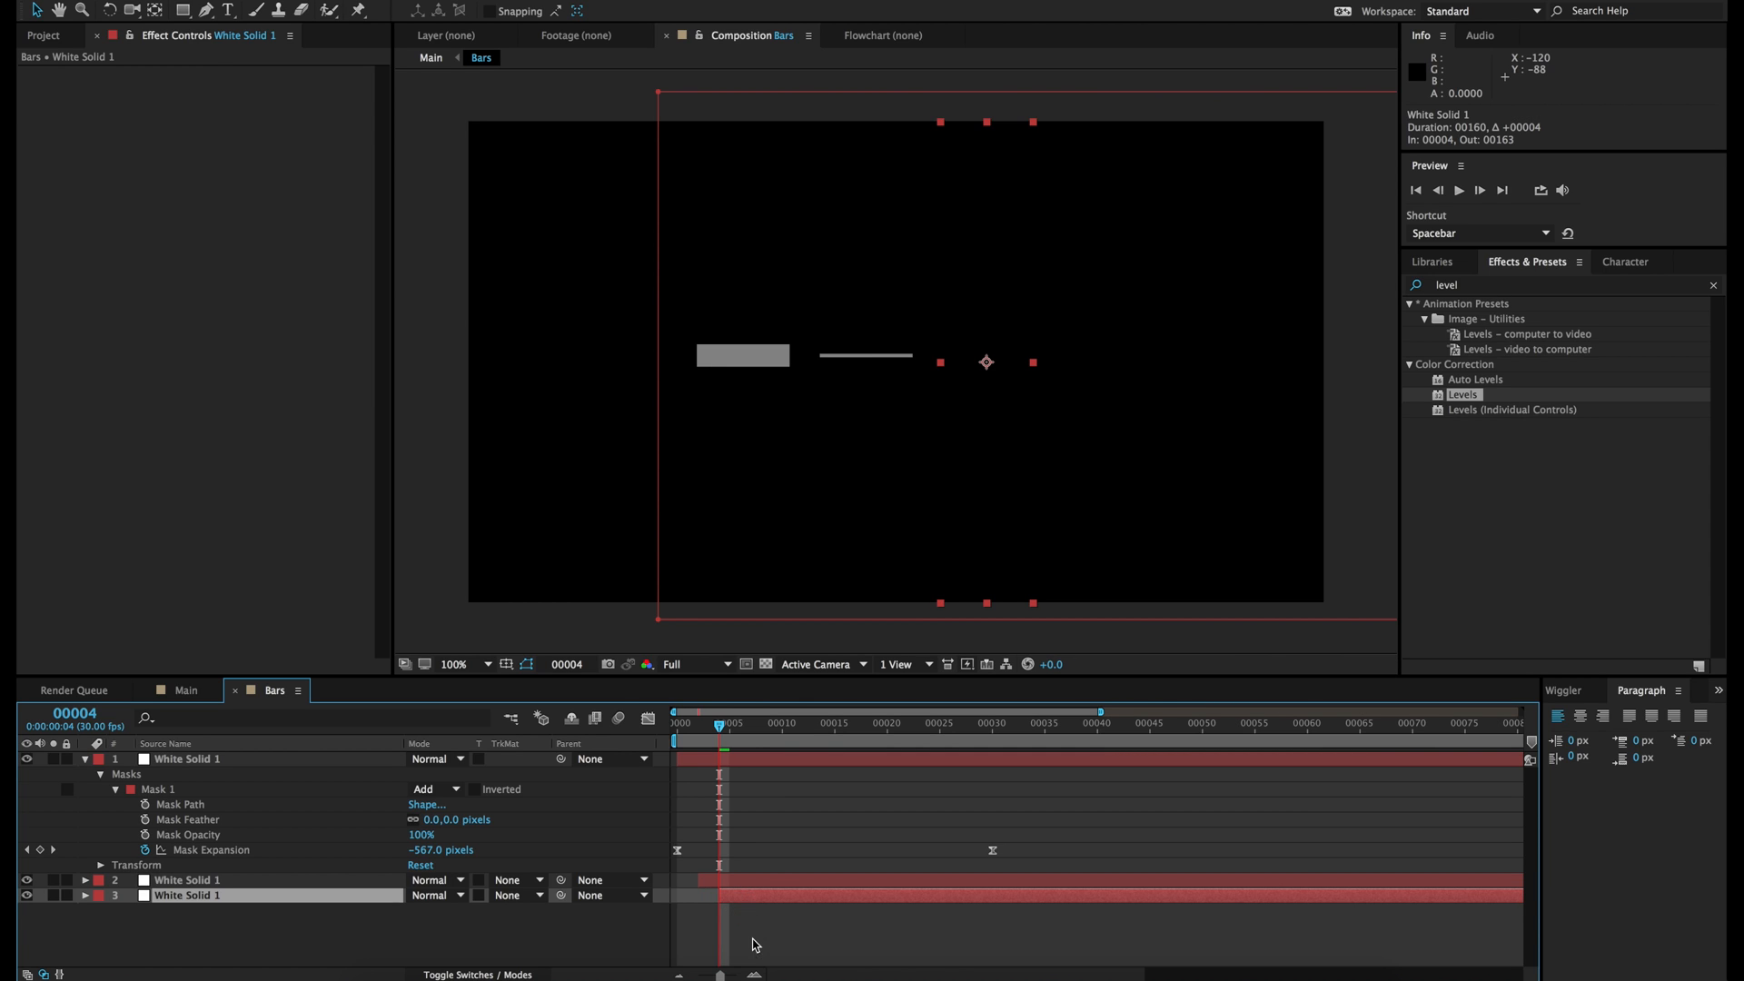
{"action": "left_click", "coordinate": [757, 941]}
{"action": "left_click", "coordinate": [688, 726]}
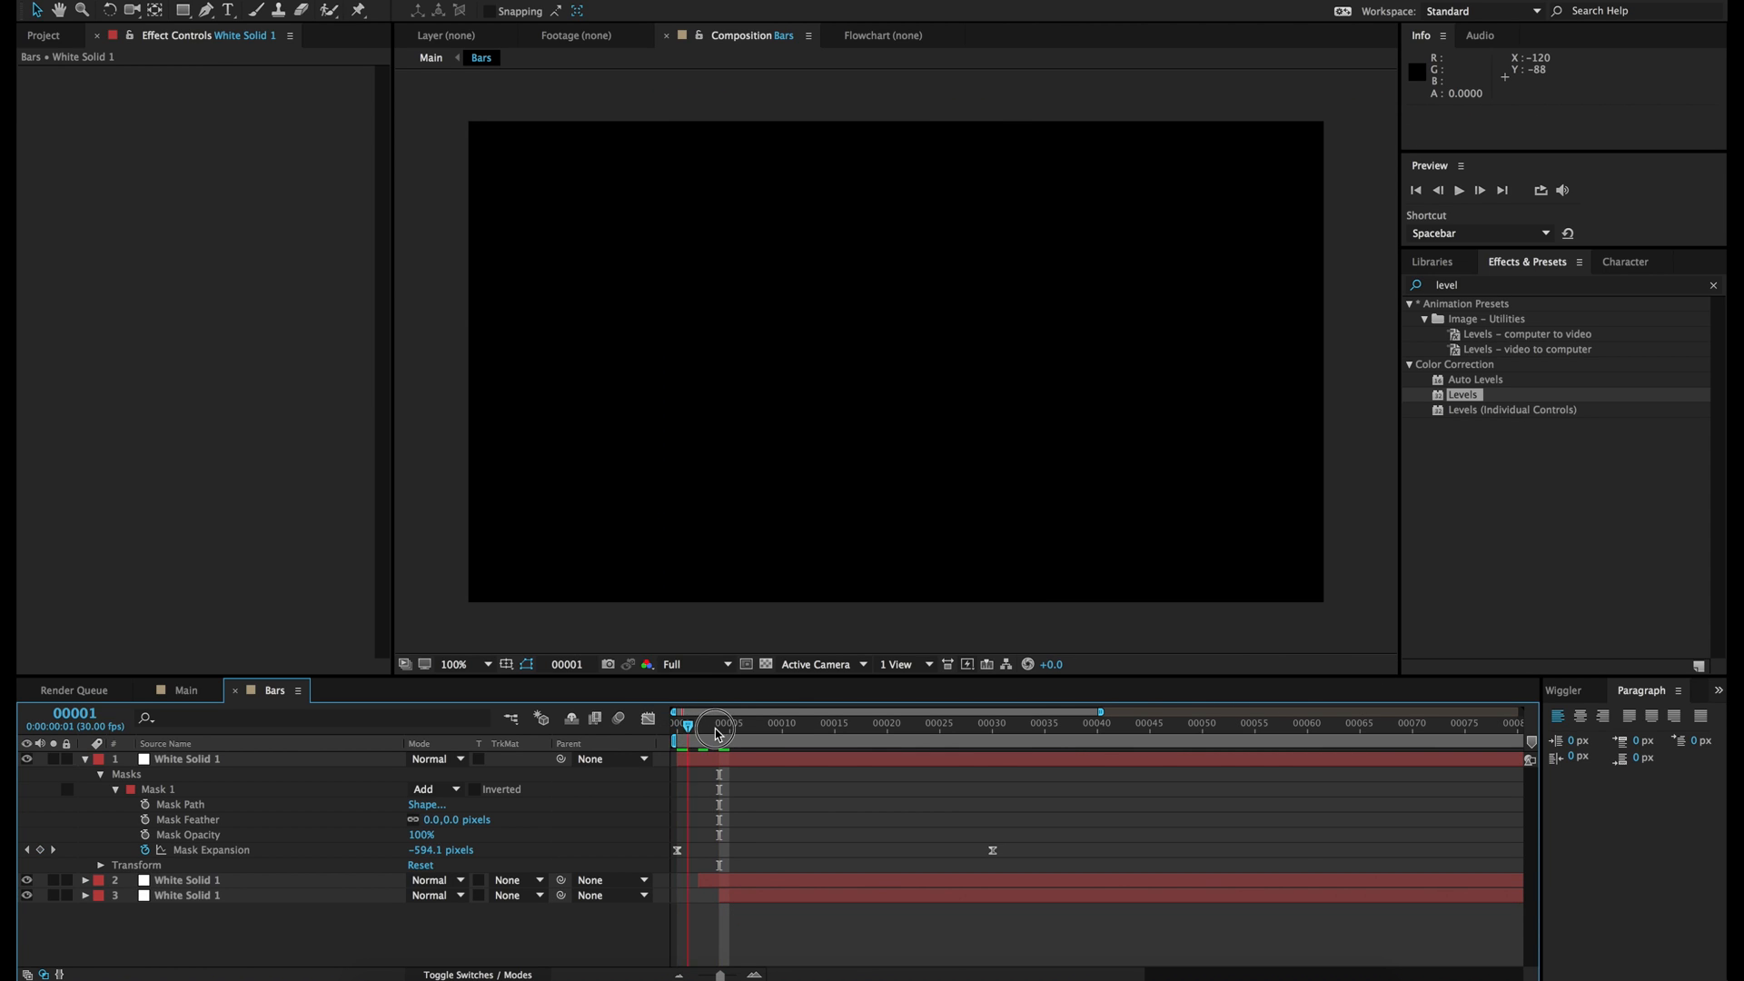
{"action": "left_click_drag", "start_coordinate": [718, 731], "coordinate": [897, 726]}
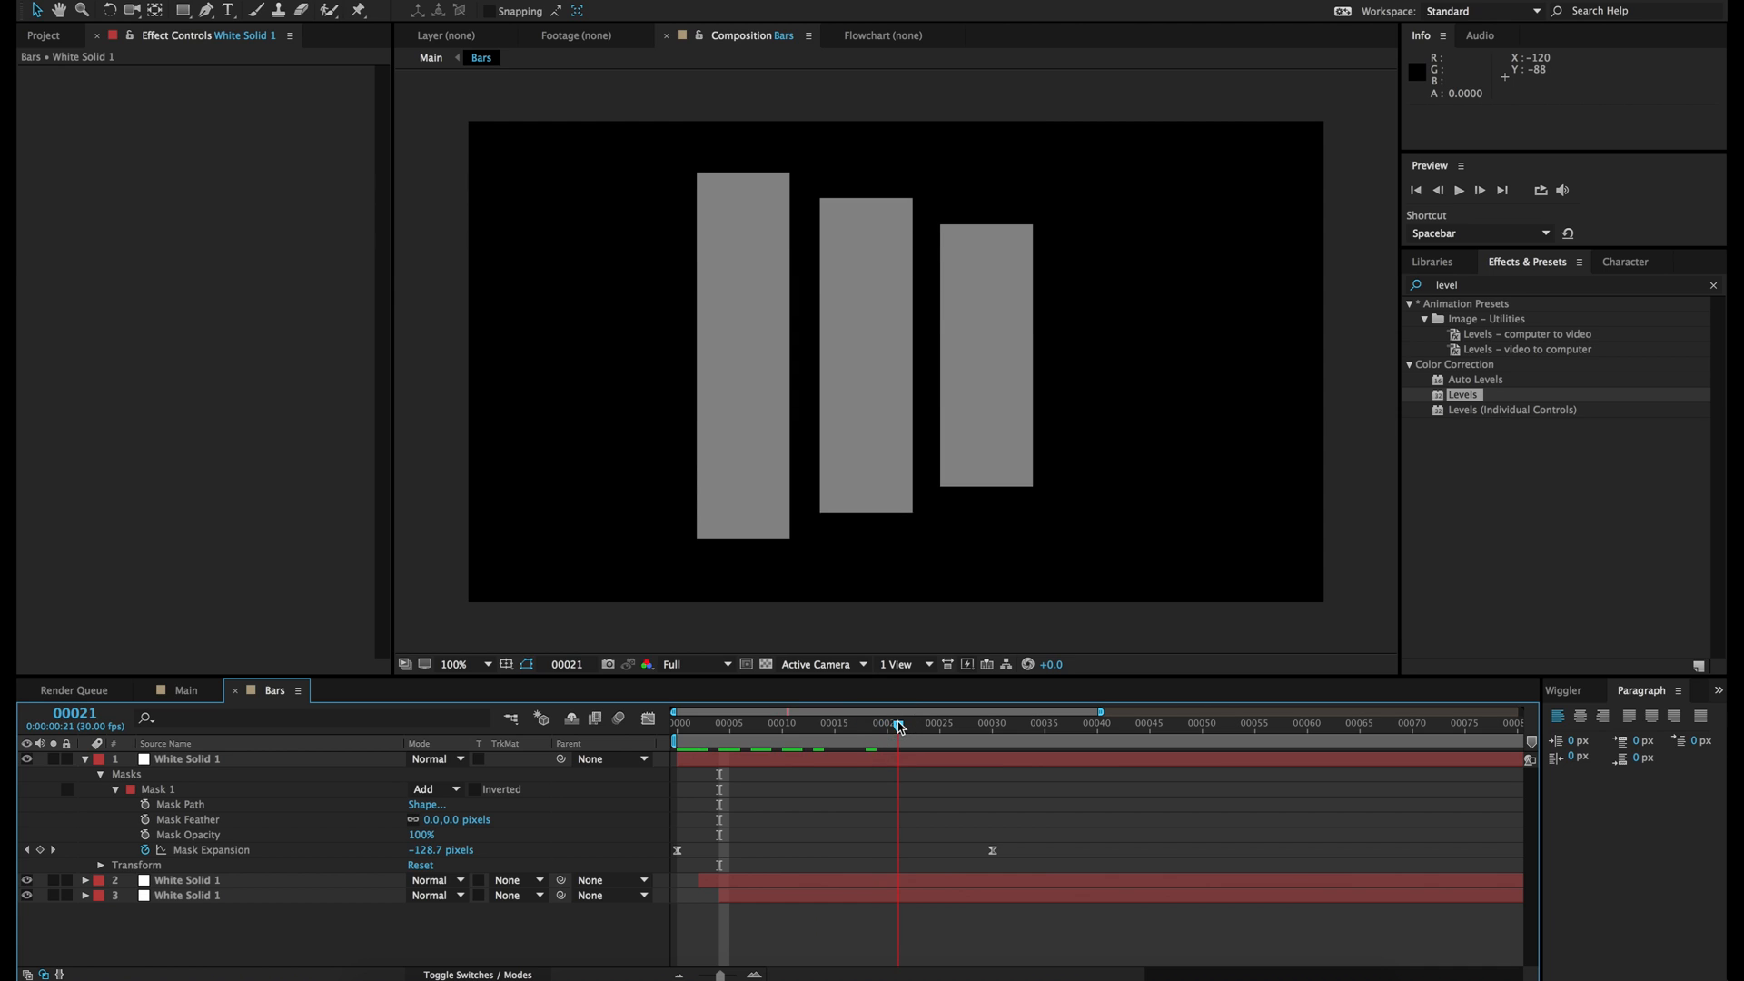
Step: Enable motion blur on all three bar layers and for the Bars composition, and check it at frame 6
{"action": "left_click", "coordinate": [474, 974]}
{"action": "left_click", "coordinate": [480, 758]}
{"action": "left_click", "coordinate": [481, 880]}
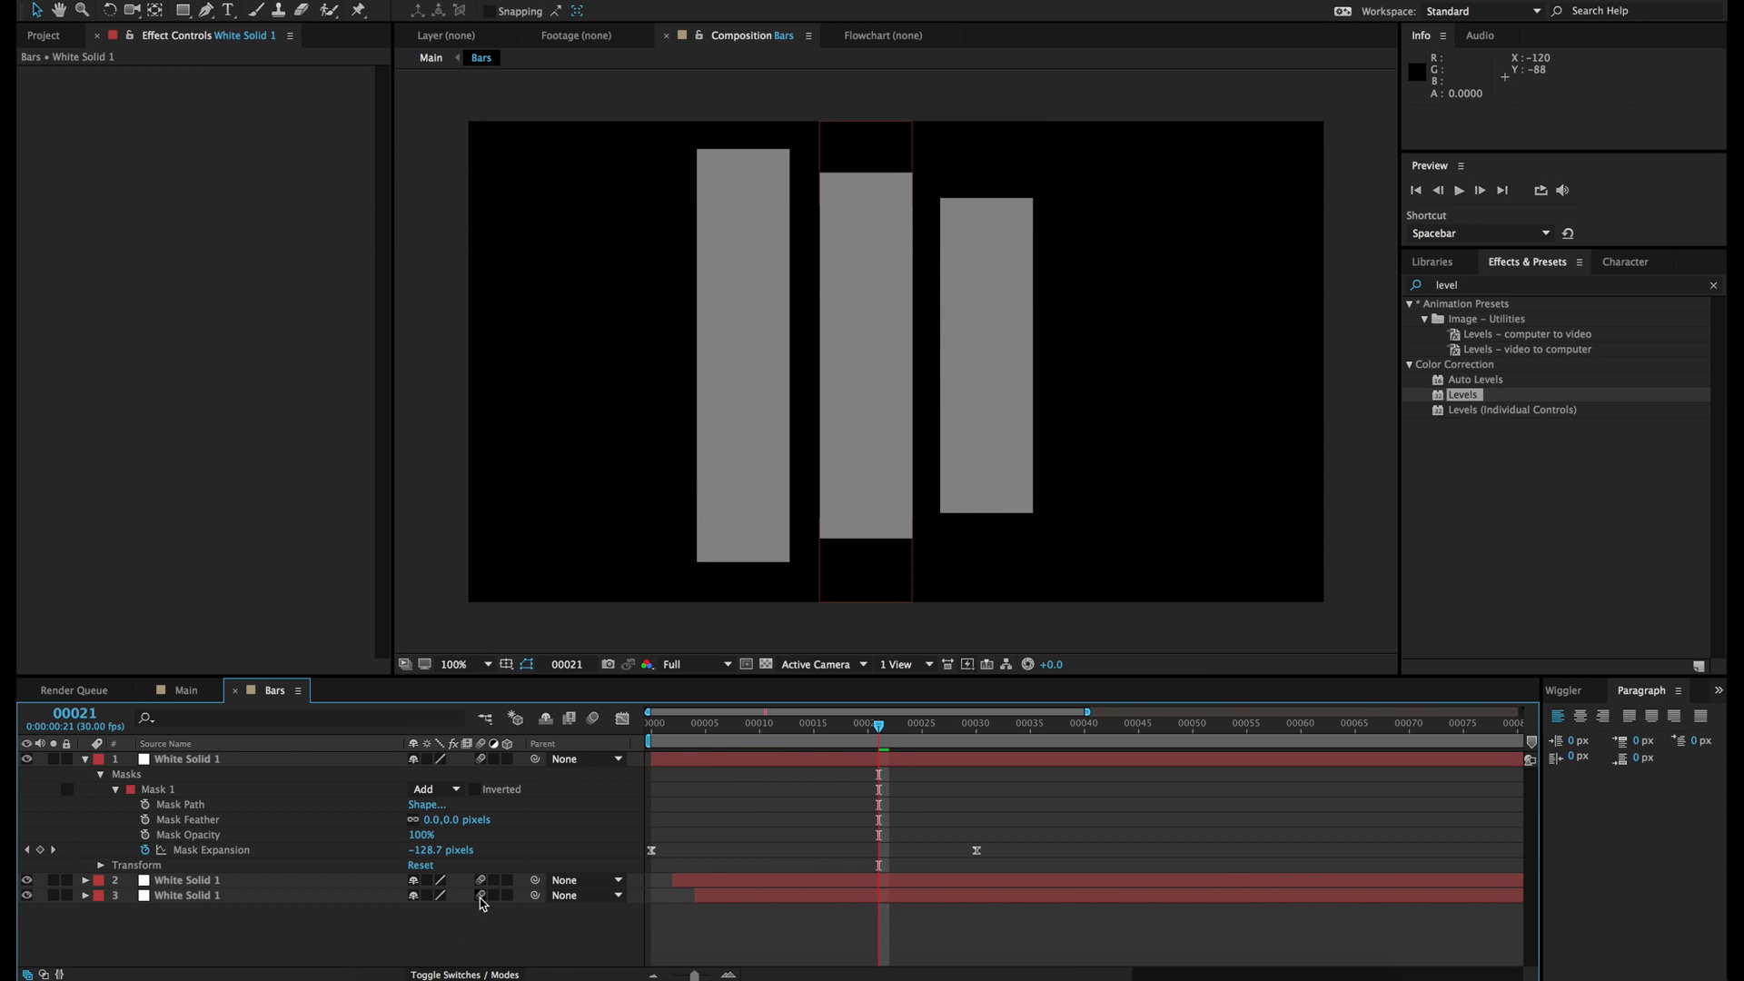
{"action": "left_click", "coordinate": [592, 720]}
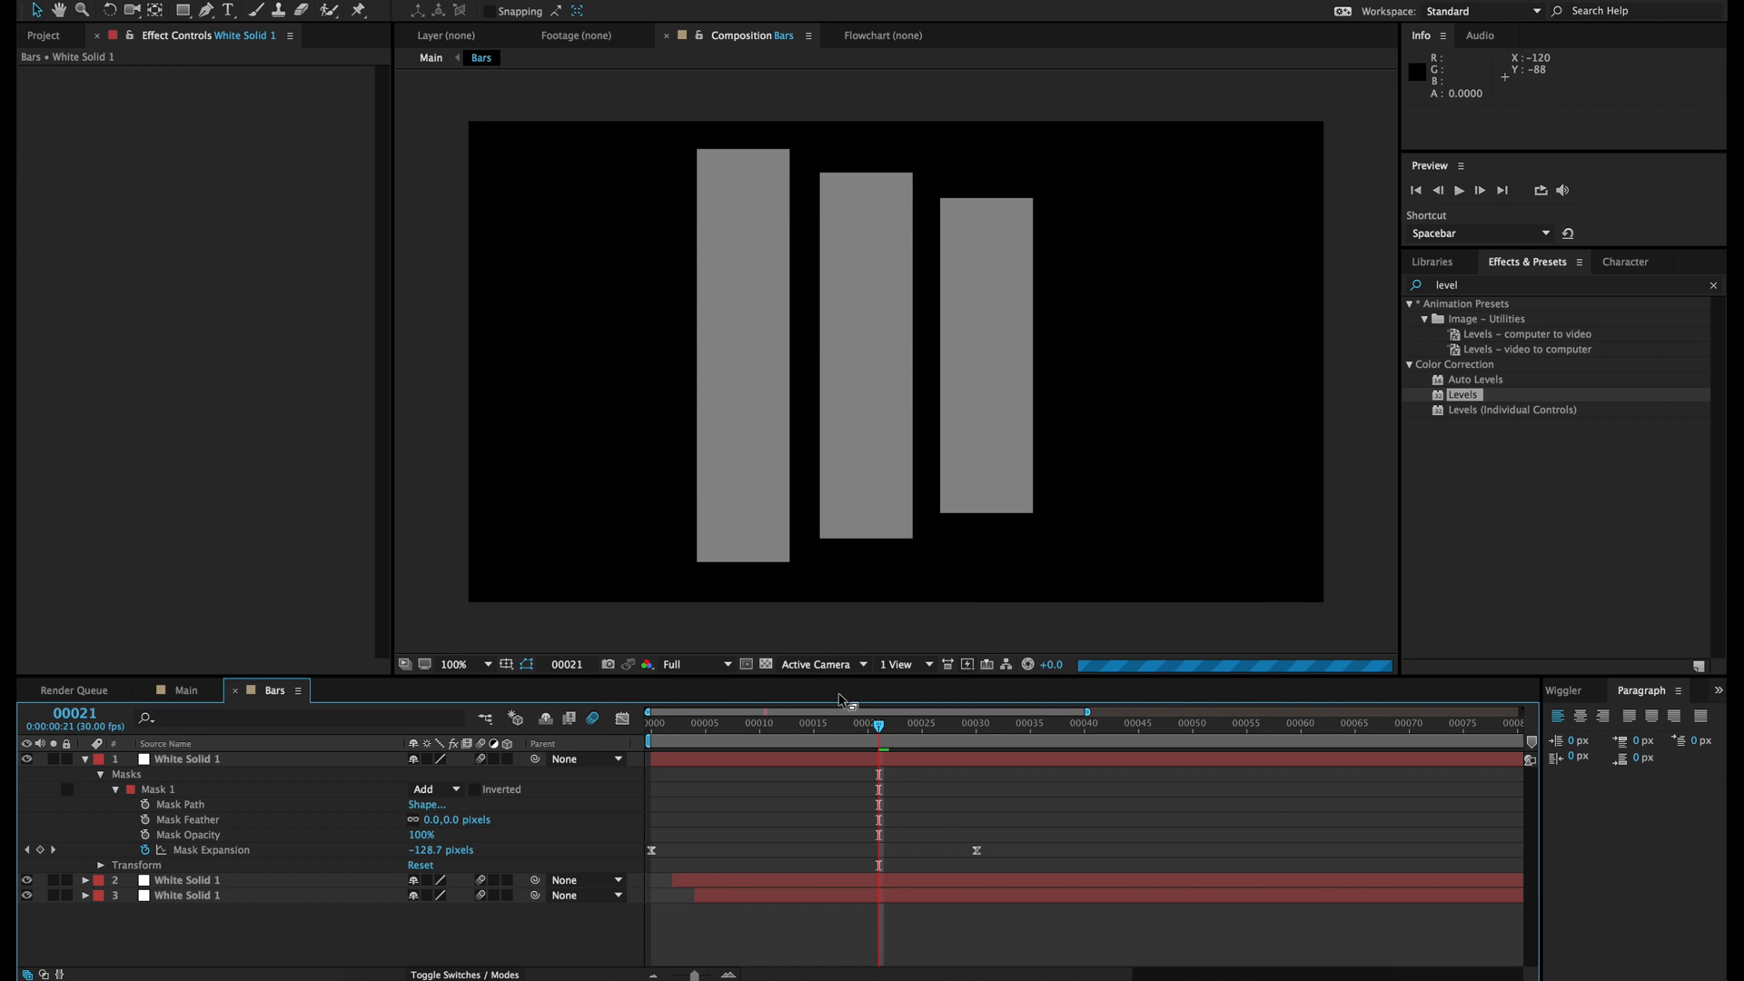
{"action": "left_click", "coordinate": [714, 726]}
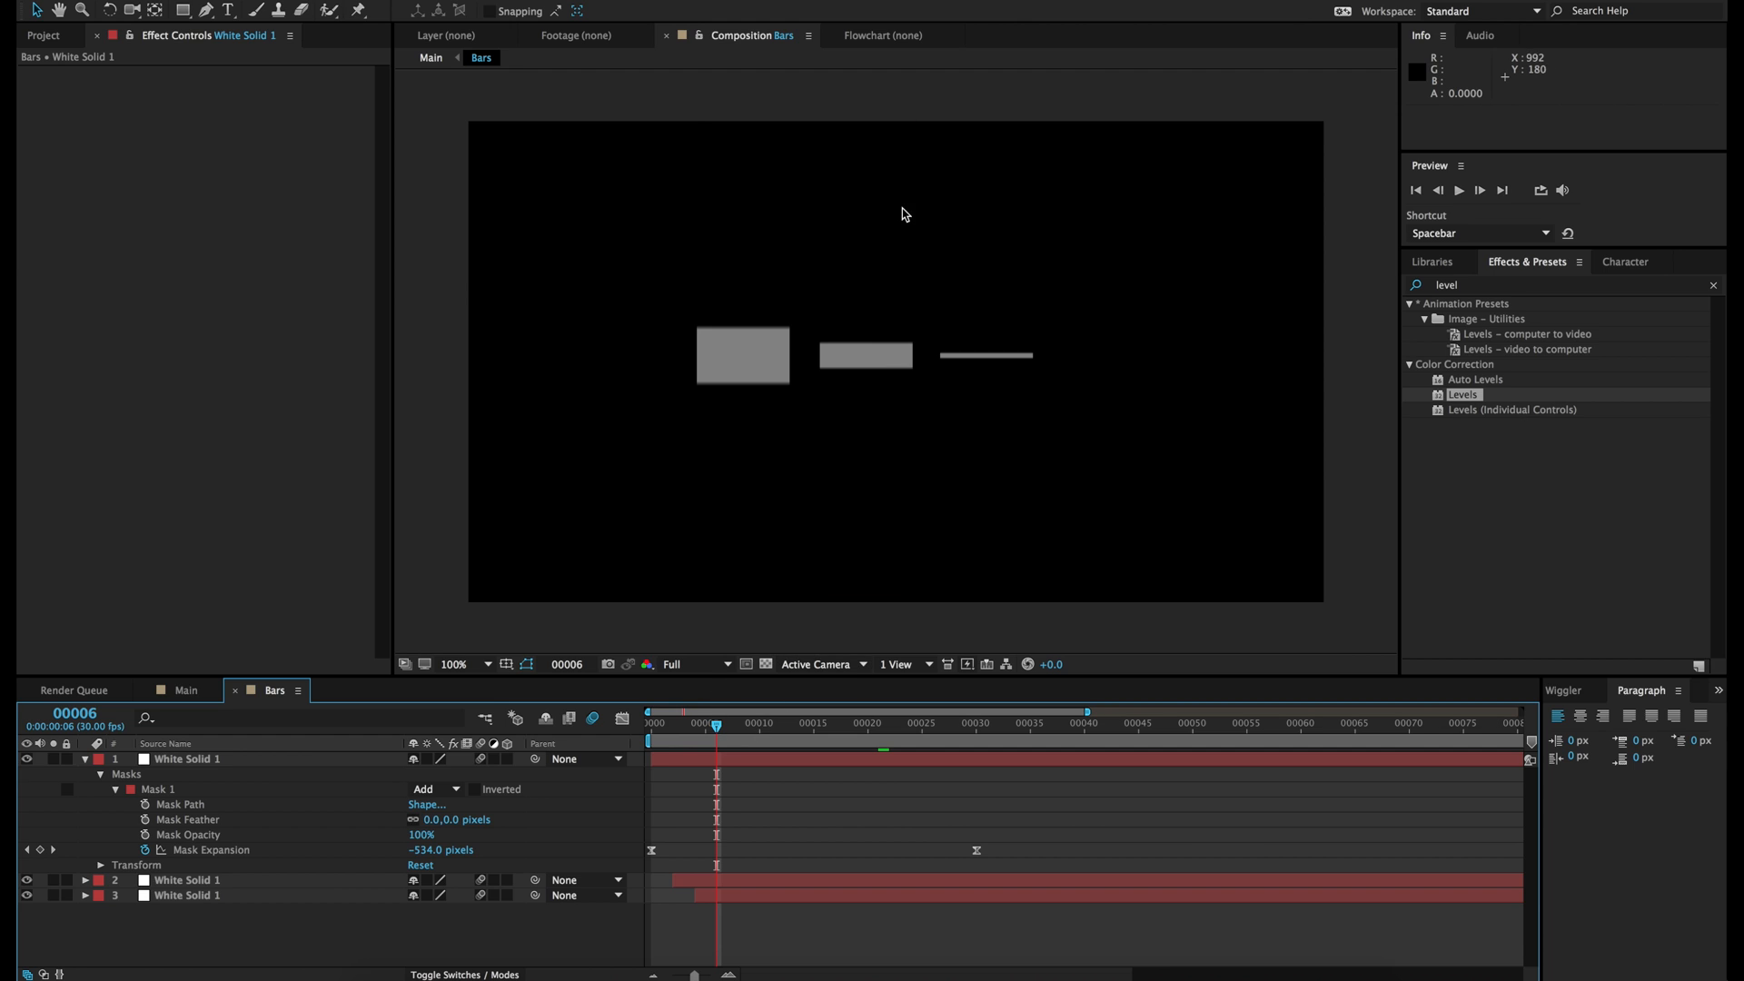
Step: Set the opacity of all three bar layers to 100%
{"action": "key", "text": "t"}
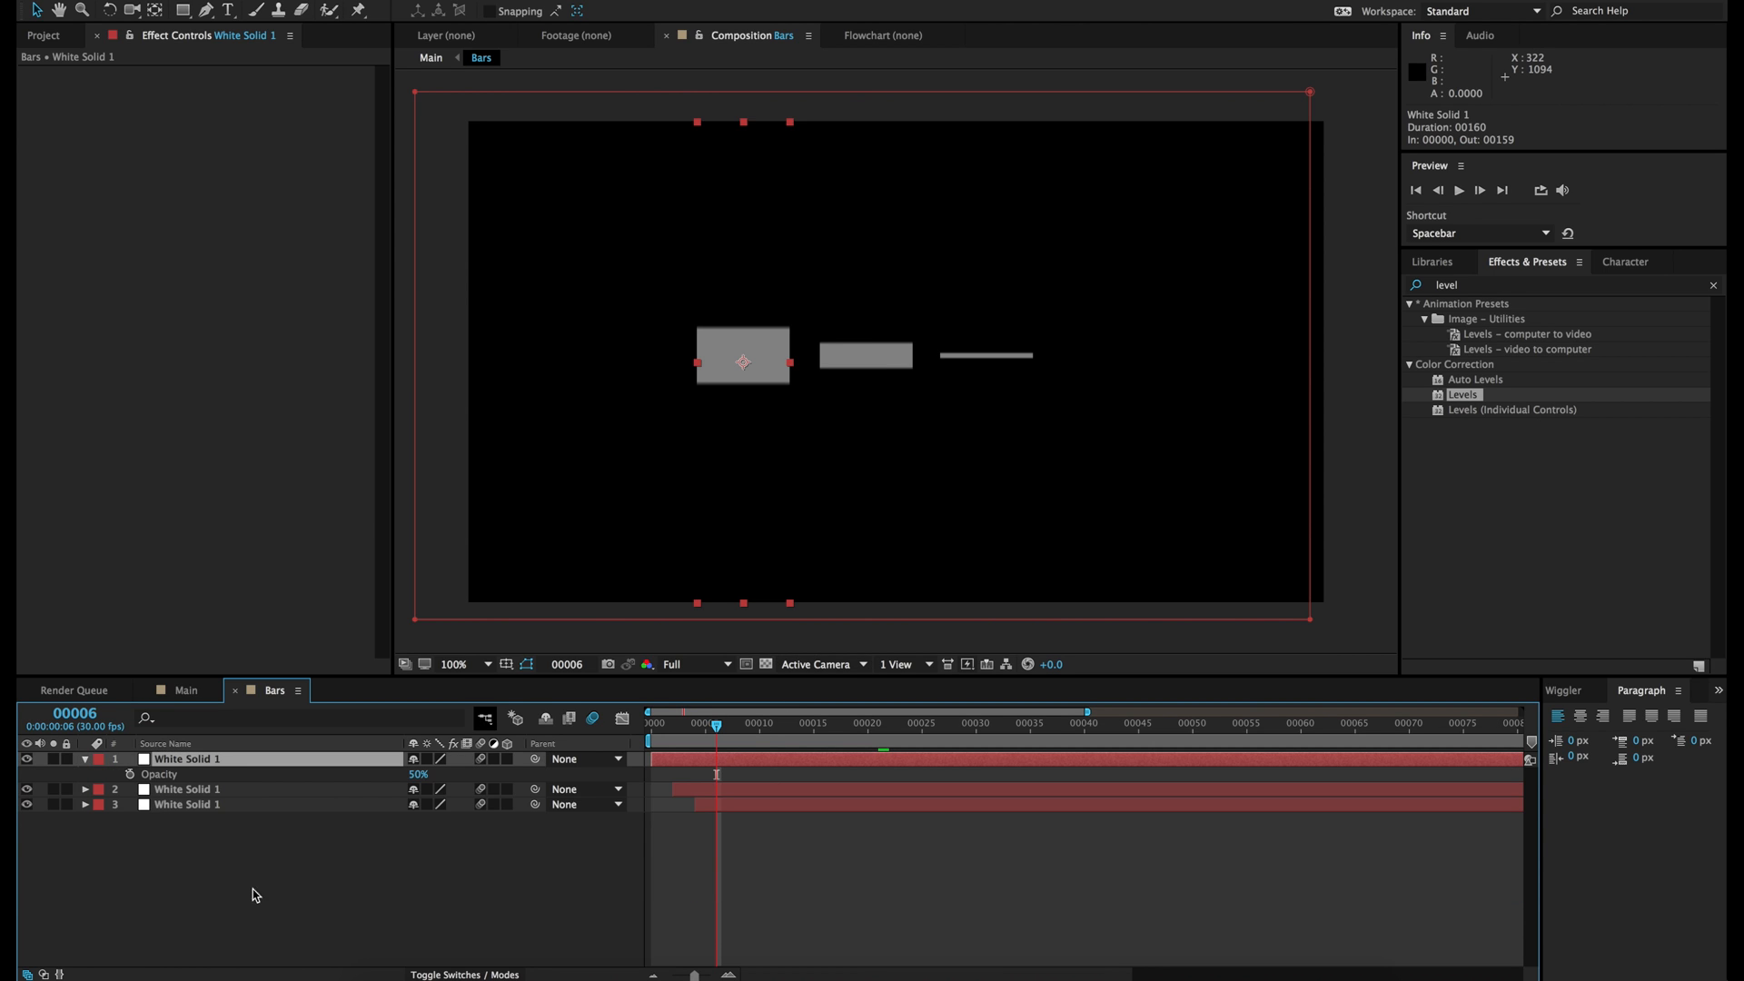
{"action": "left_click", "coordinate": [195, 789]}
{"action": "key", "text": "t"}
{"action": "left_click", "coordinate": [198, 820]}
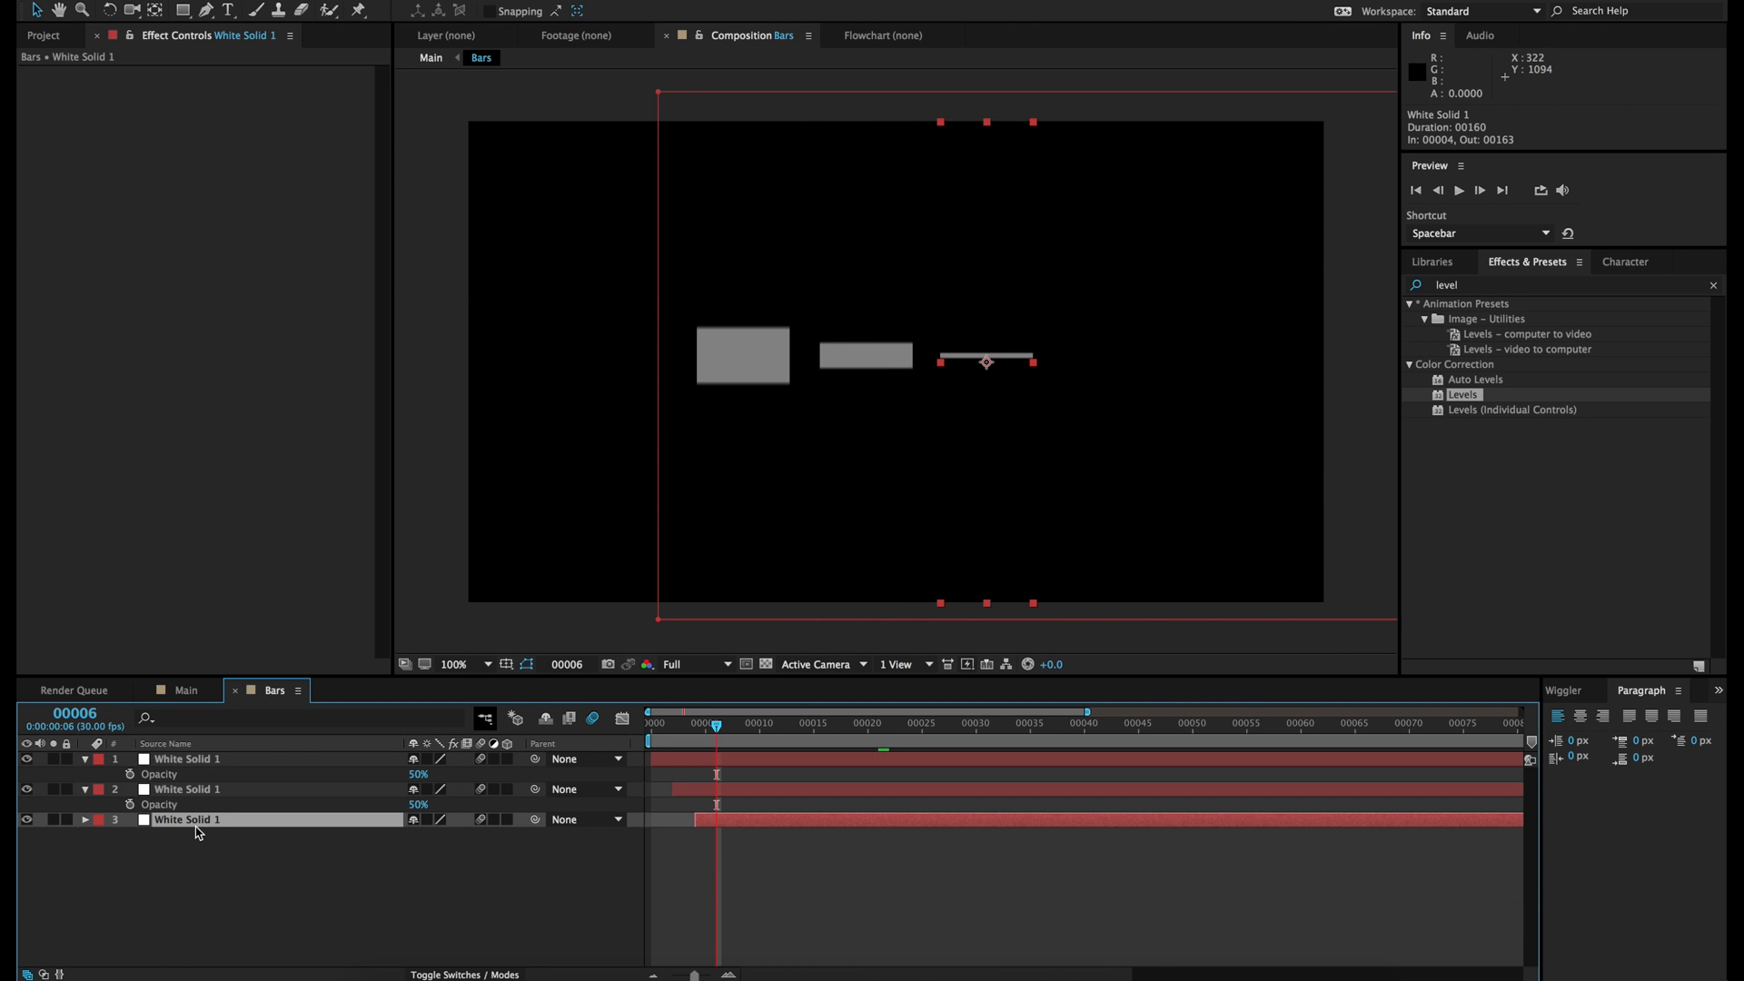
{"action": "key", "text": "t"}
{"action": "left_click_drag", "start_coordinate": [411, 805], "coordinate": [672, 803]}
{"action": "left_click_drag", "start_coordinate": [417, 774], "coordinate": [753, 779]}
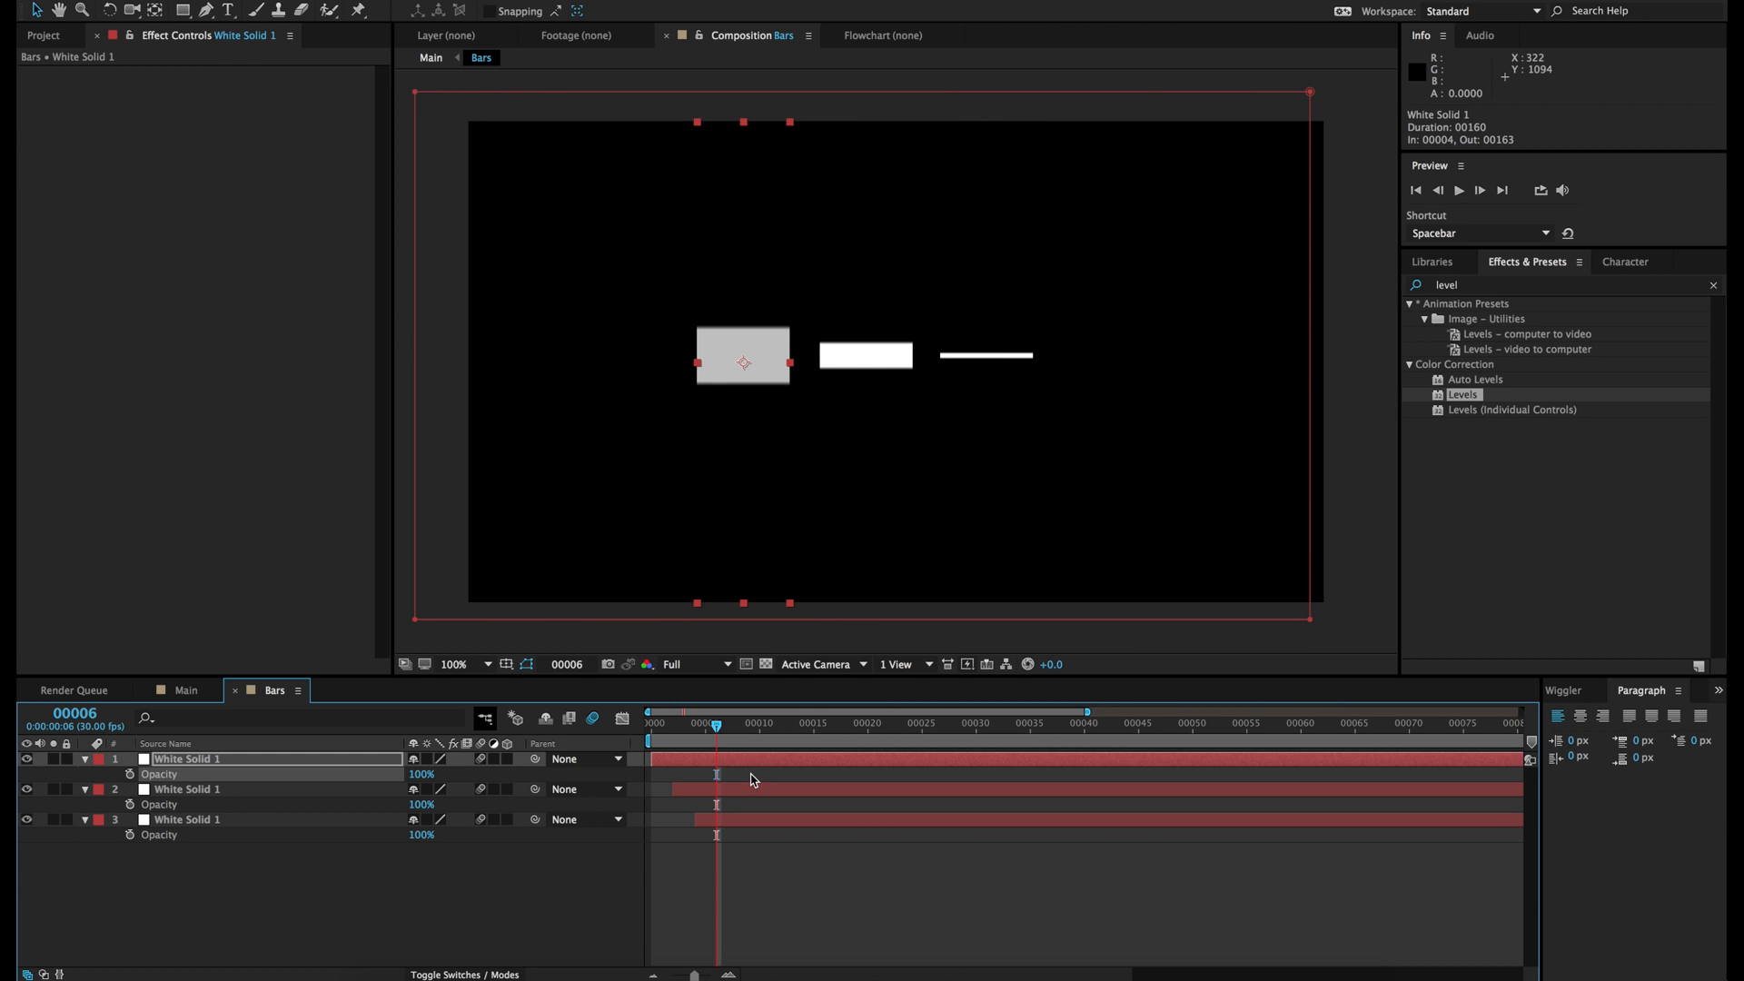
Step: Return to the Main composition and set the Bars layer's opacity to 50%
{"action": "left_click", "coordinate": [191, 692]}
{"action": "left_click", "coordinate": [253, 863]}
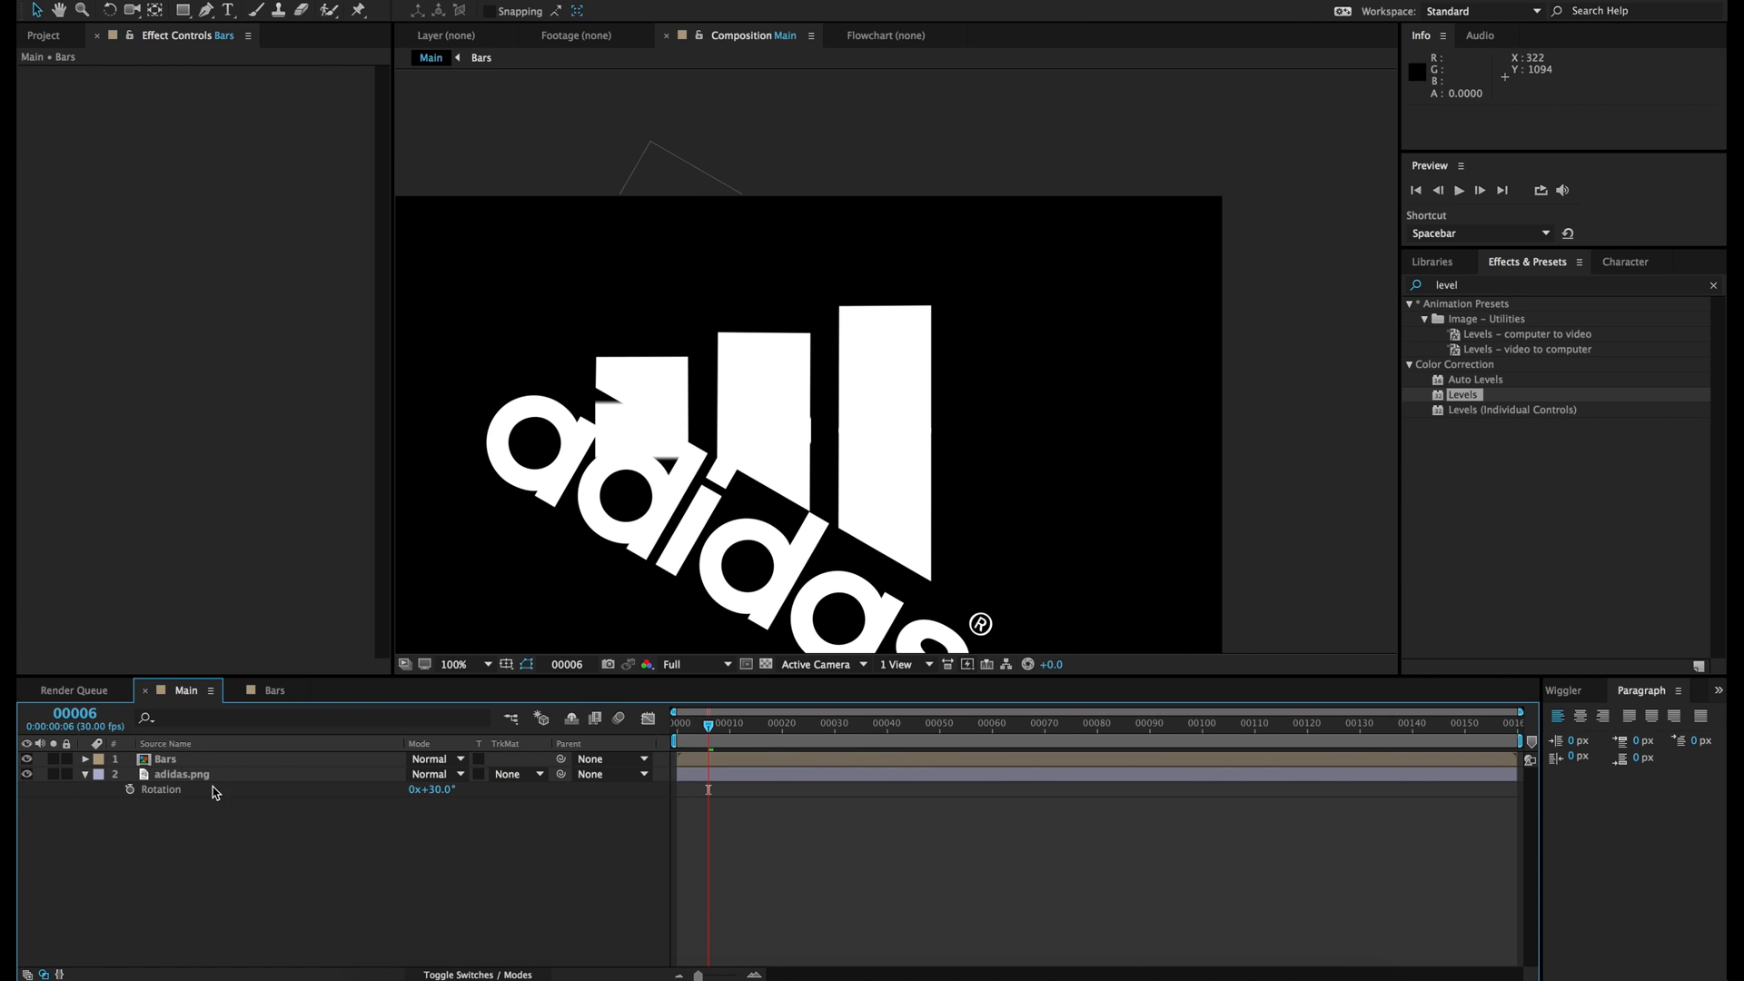
{"action": "left_click", "coordinate": [208, 755]}
{"action": "key", "text": "t"}
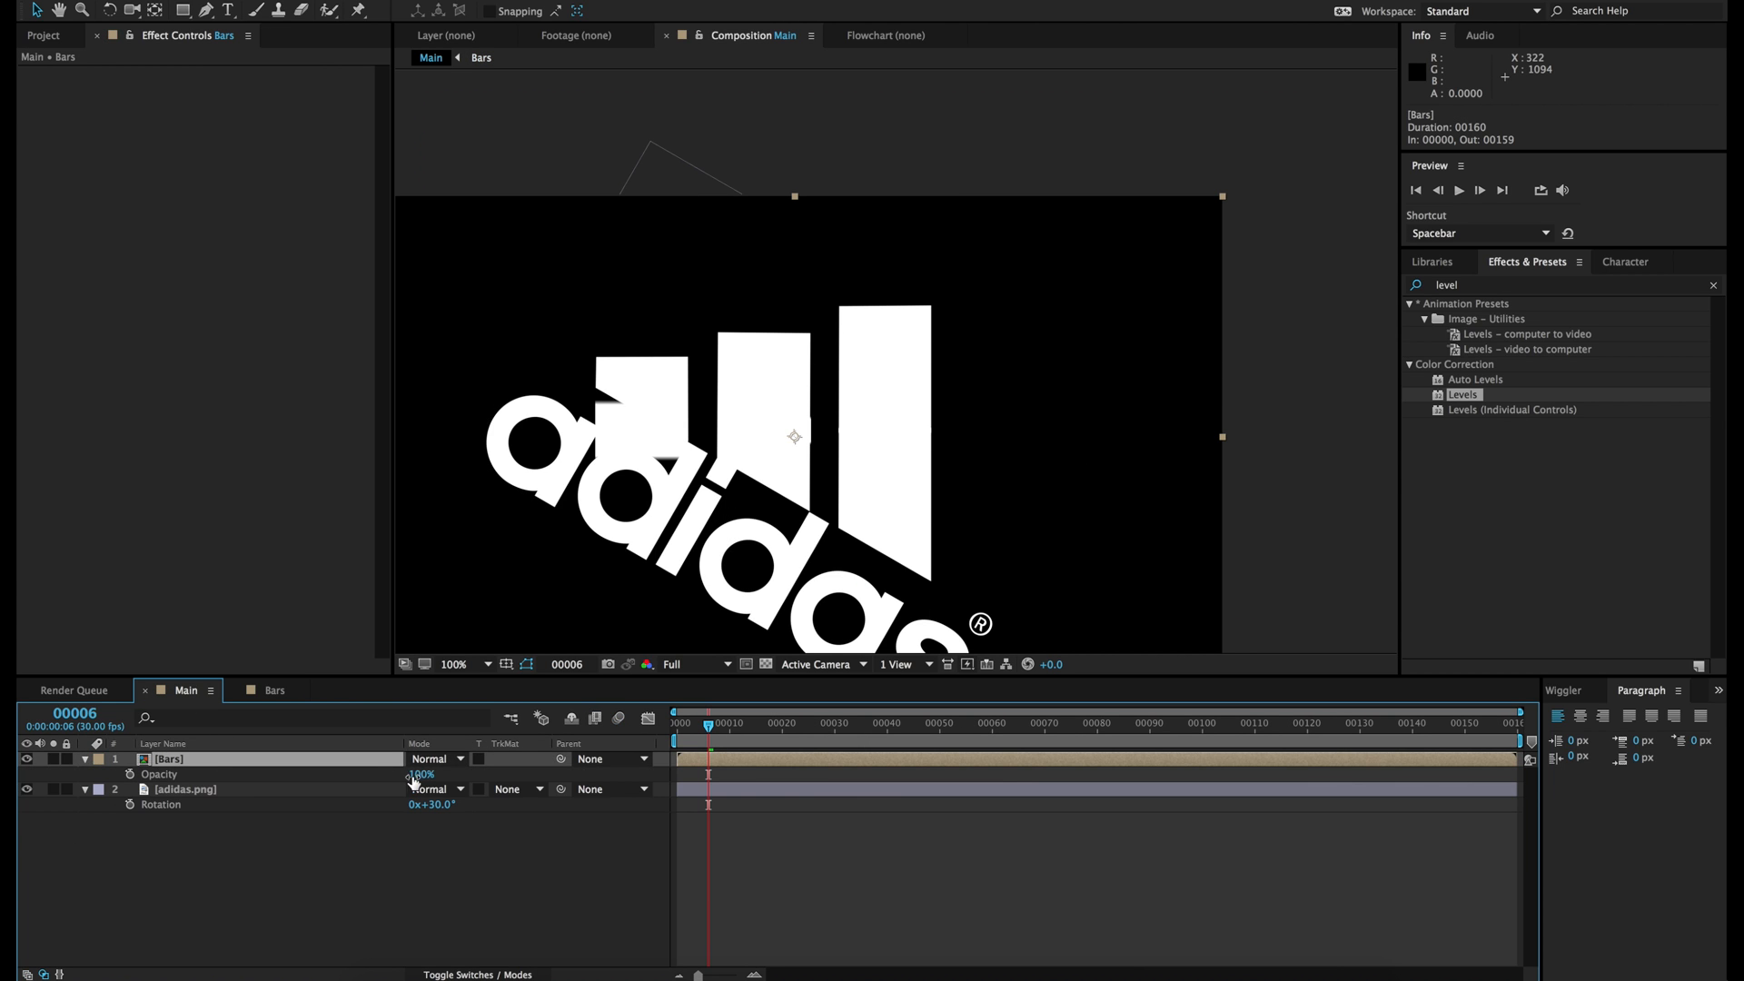
{"action": "type", "text": "50"}
{"action": "key", "text": "Return"}
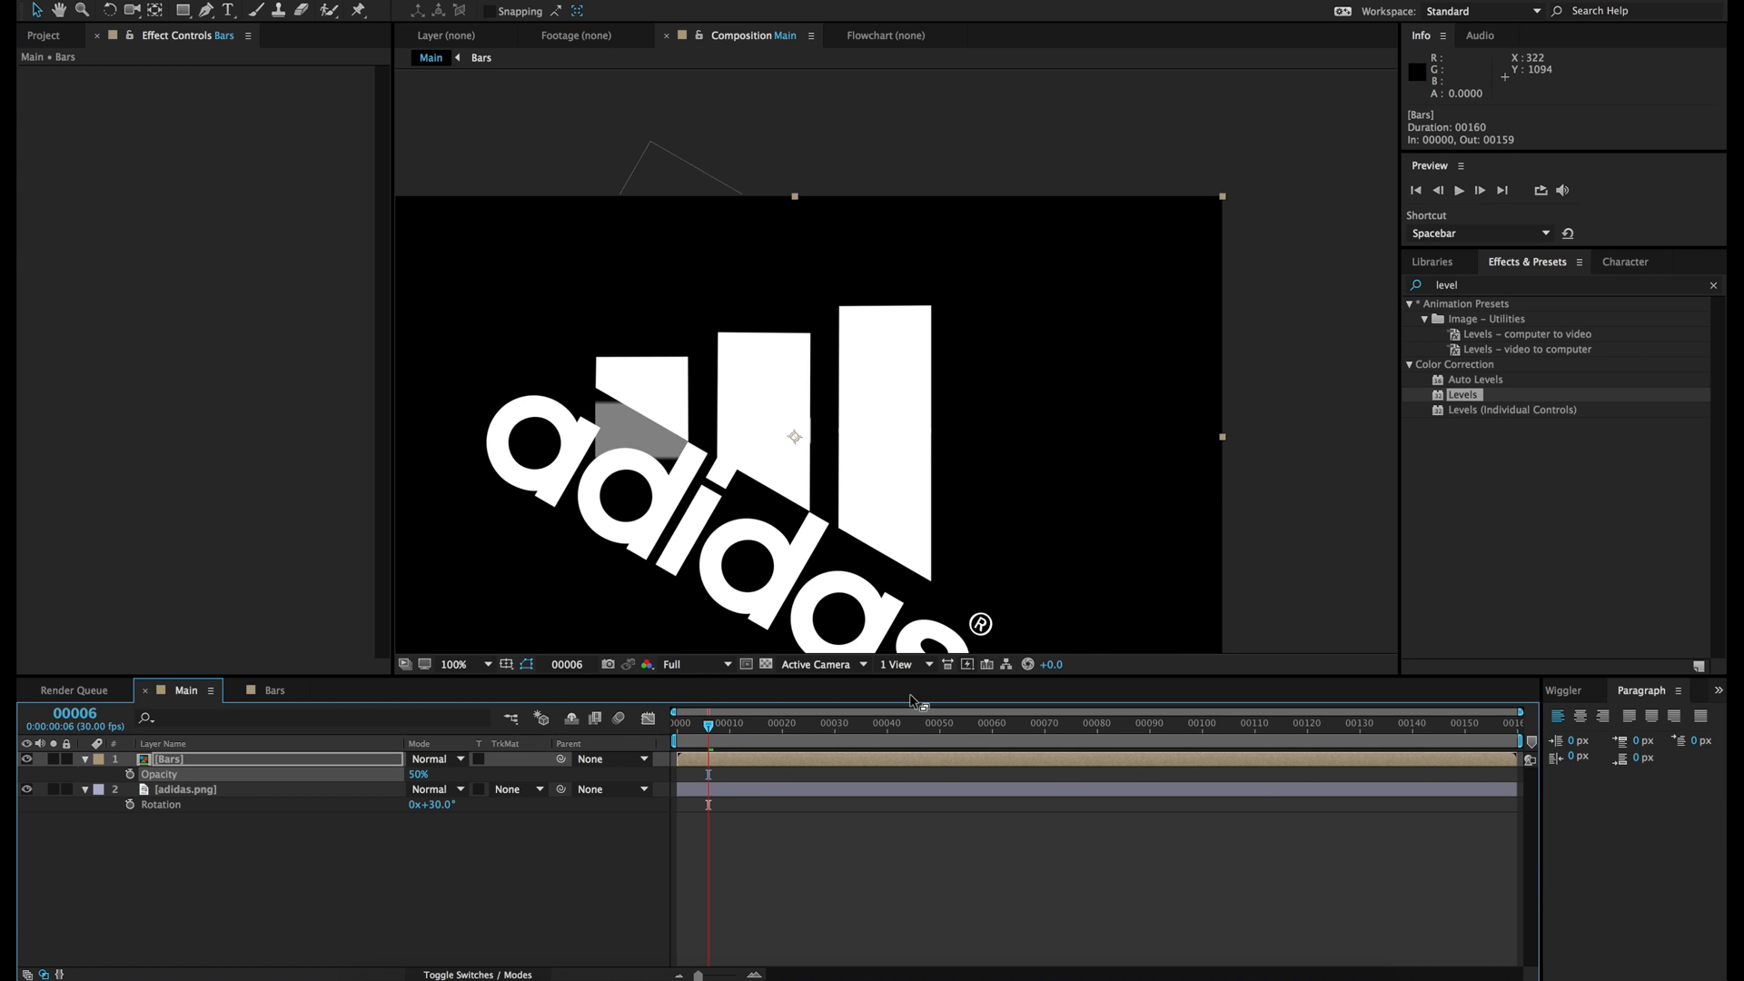
Step: At frame 45, draw a closed Pen mask on the Bars layer along the stripes' diagonal lower edge, enclosing the area below it
{"action": "left_click", "coordinate": [836, 728]}
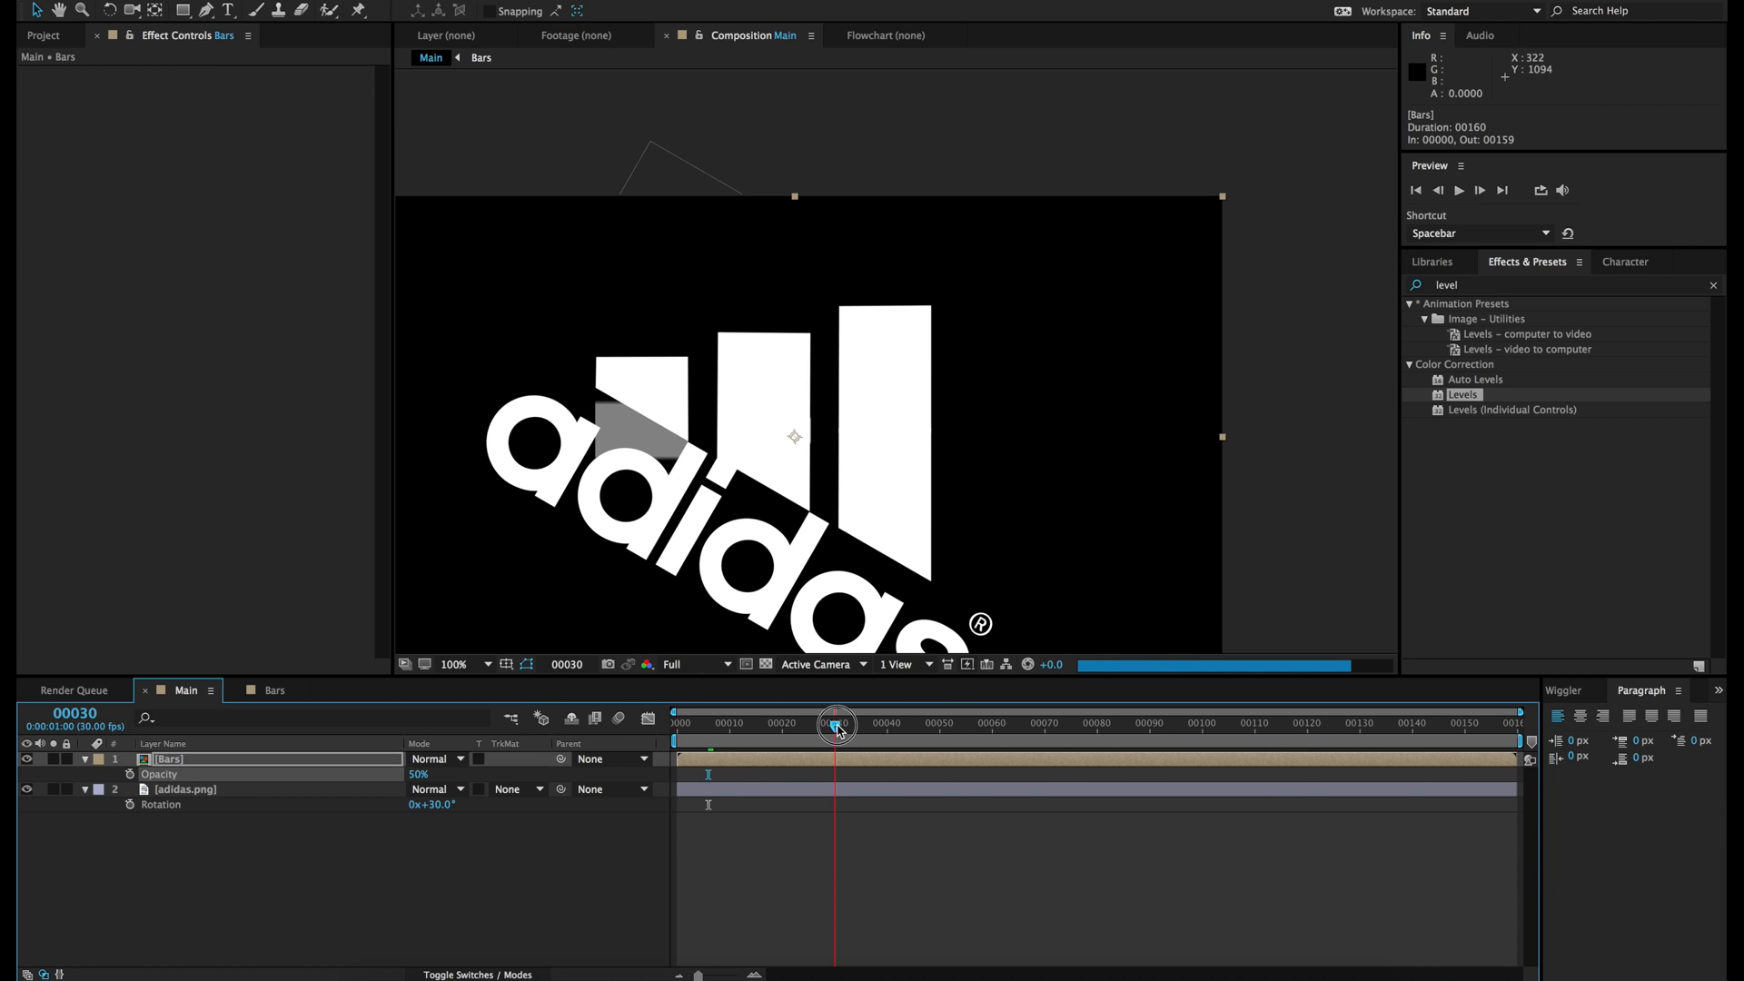
{"action": "left_click", "coordinate": [914, 726]}
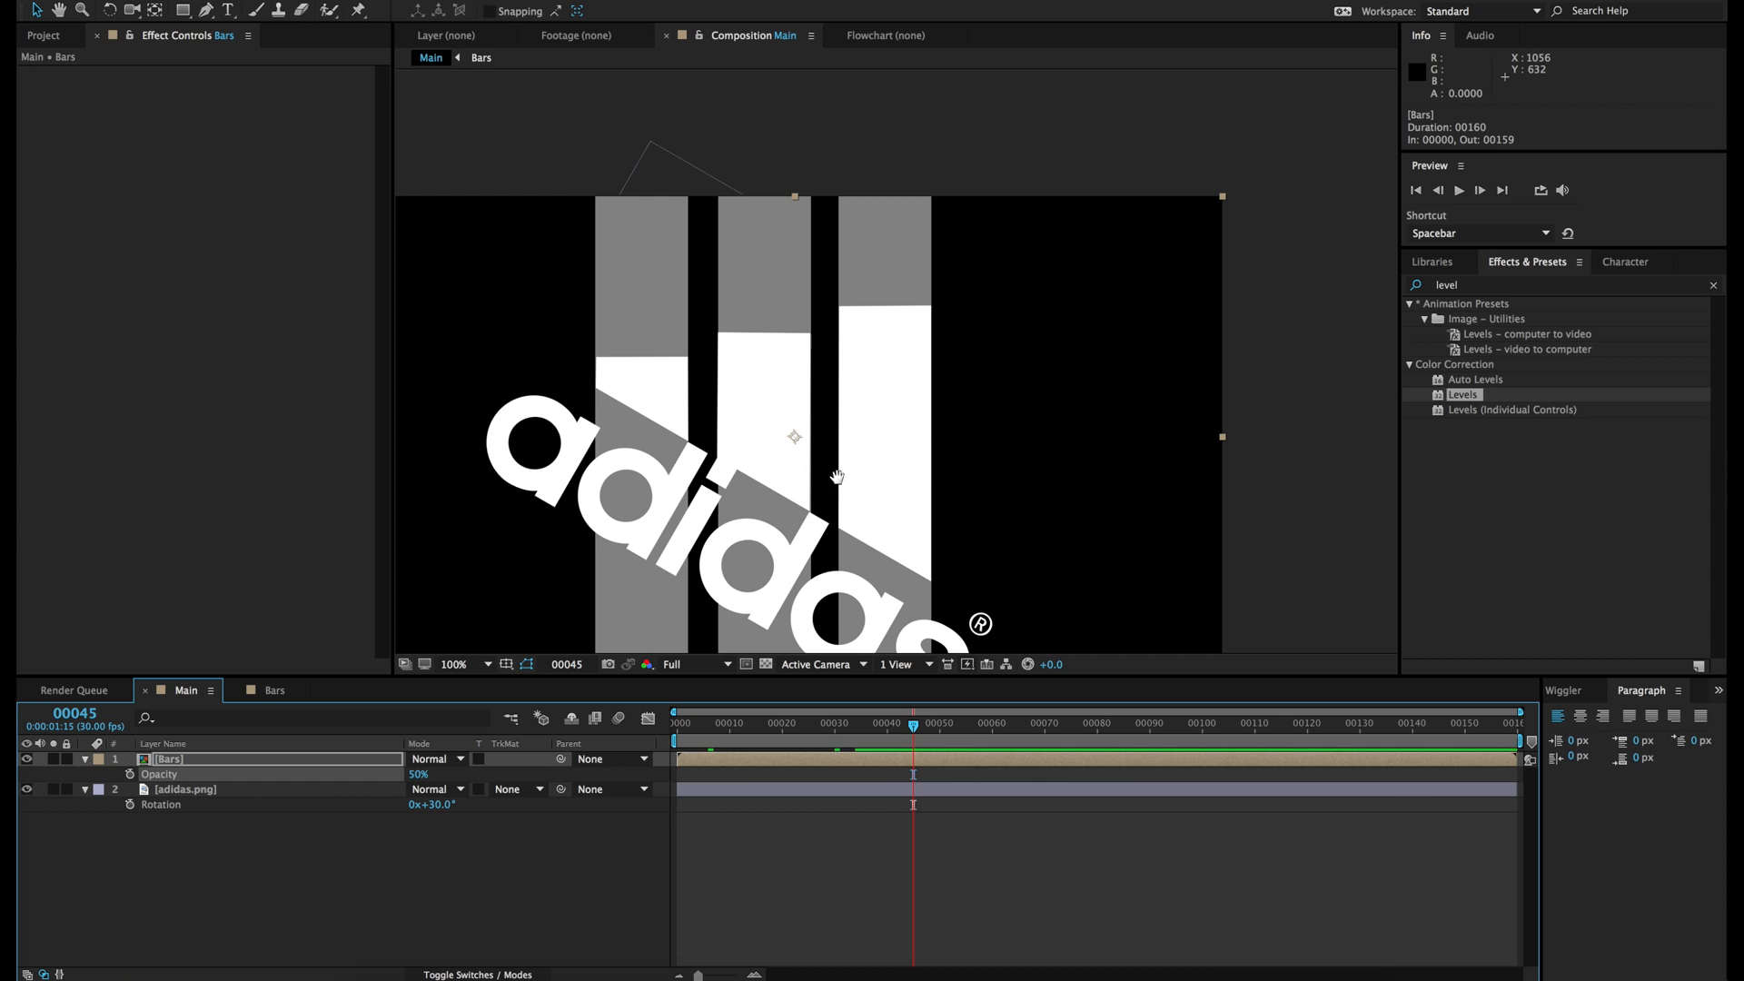
{"action": "left_click_drag", "start_coordinate": [836, 476], "coordinate": [954, 378]}
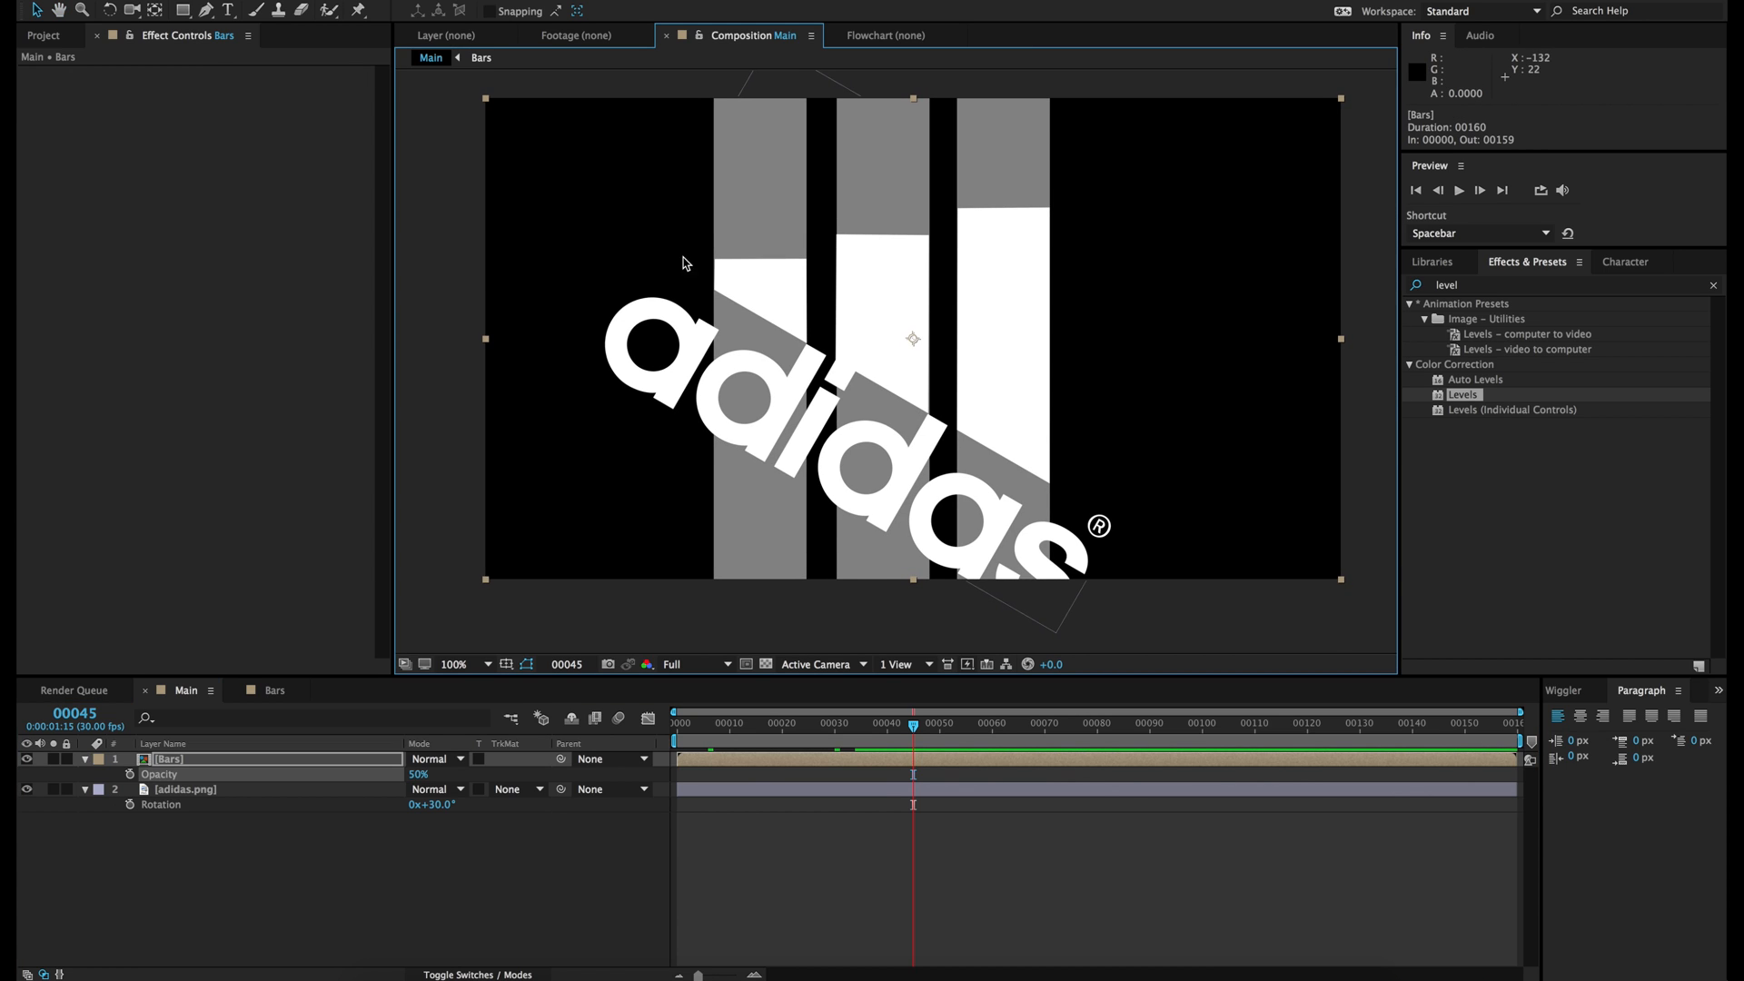
{"action": "key", "text": "period"}
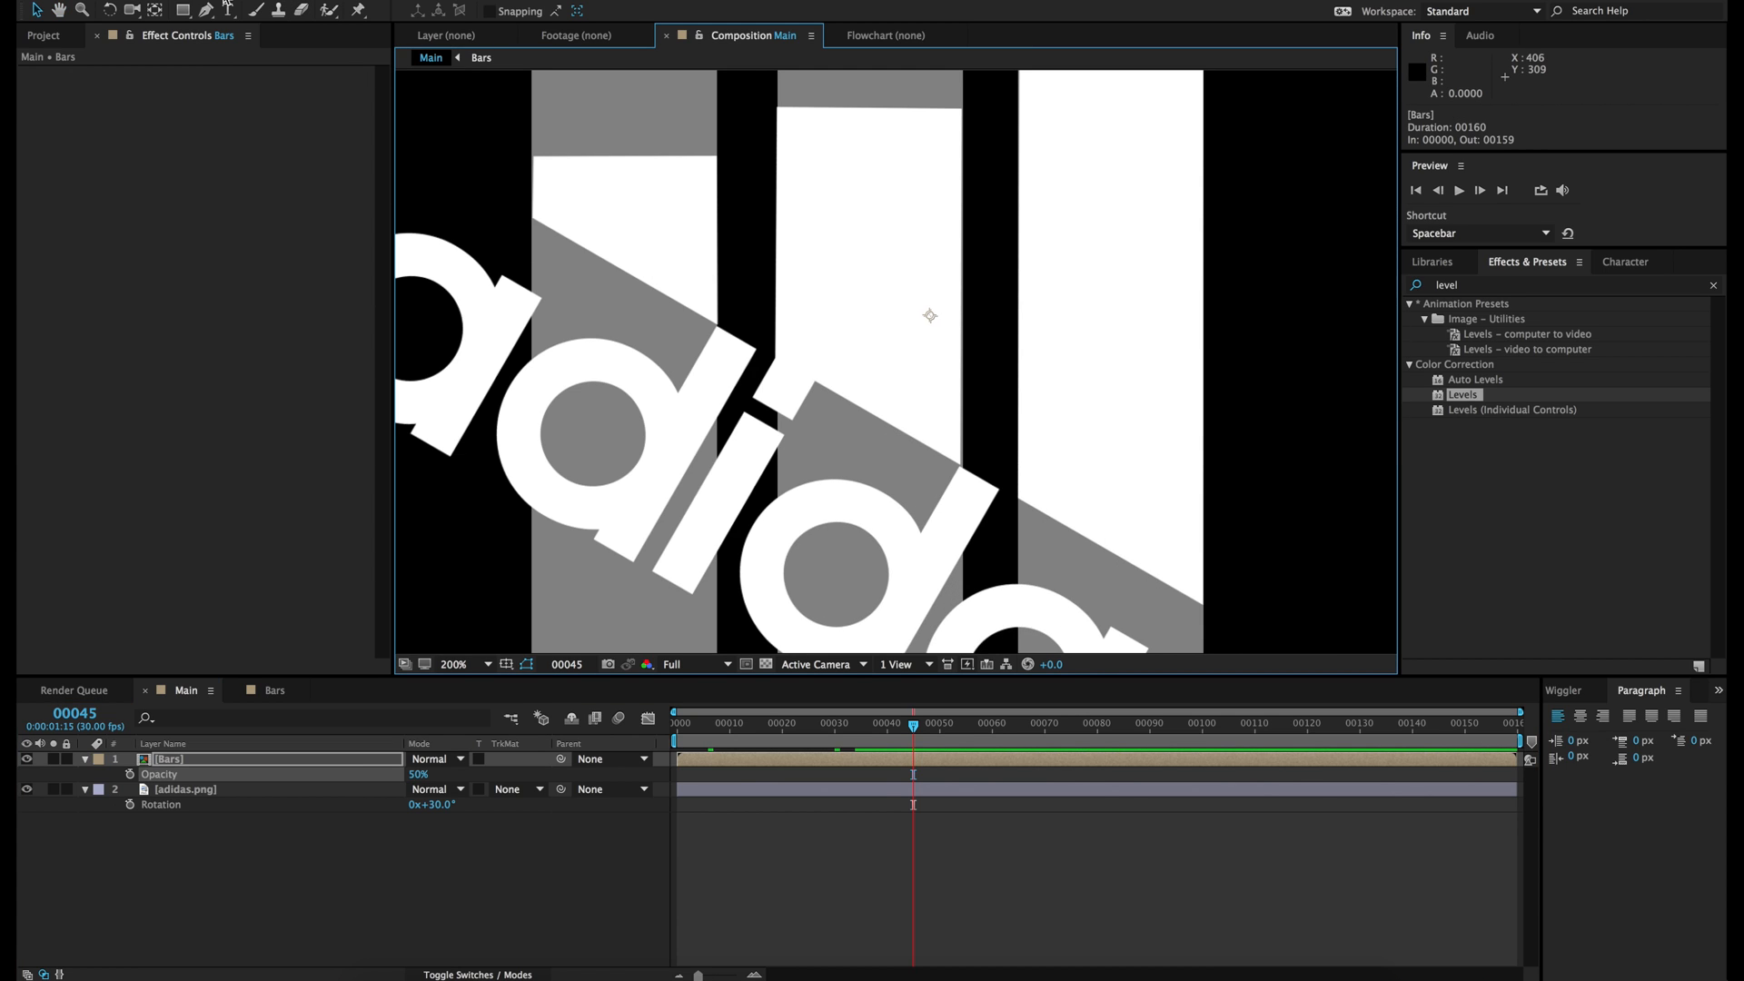
{"action": "left_click", "coordinate": [204, 10]}
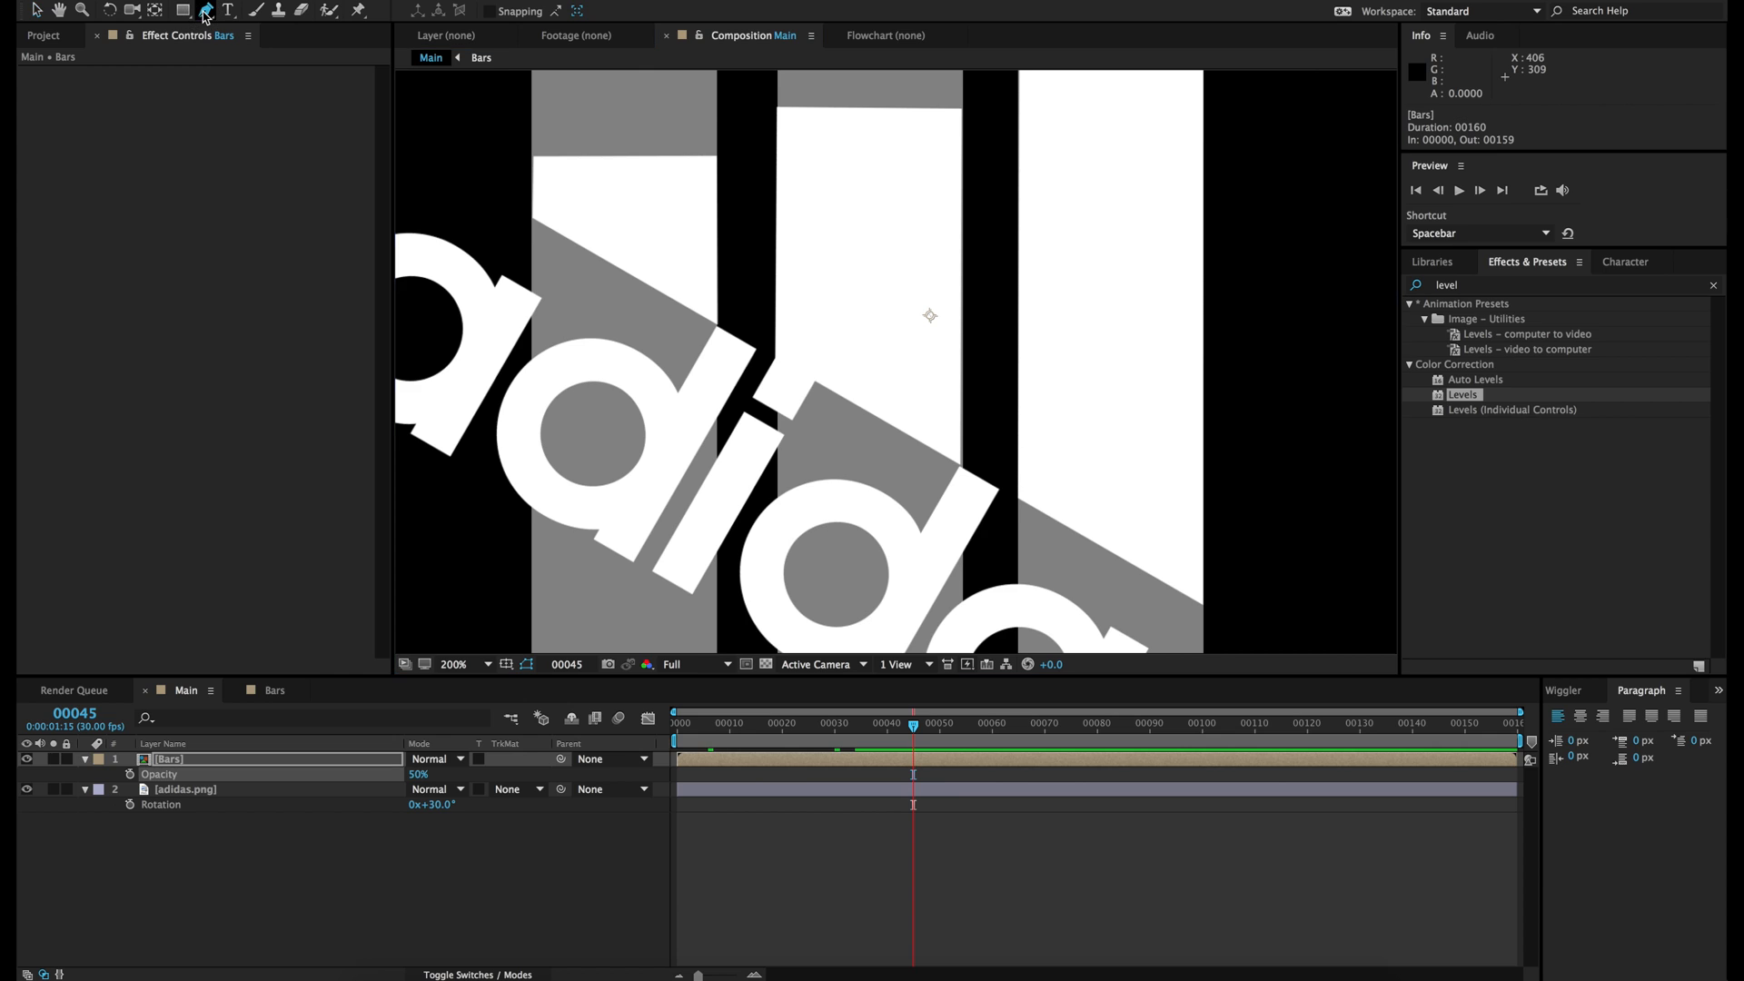
{"action": "left_click", "coordinate": [529, 217]}
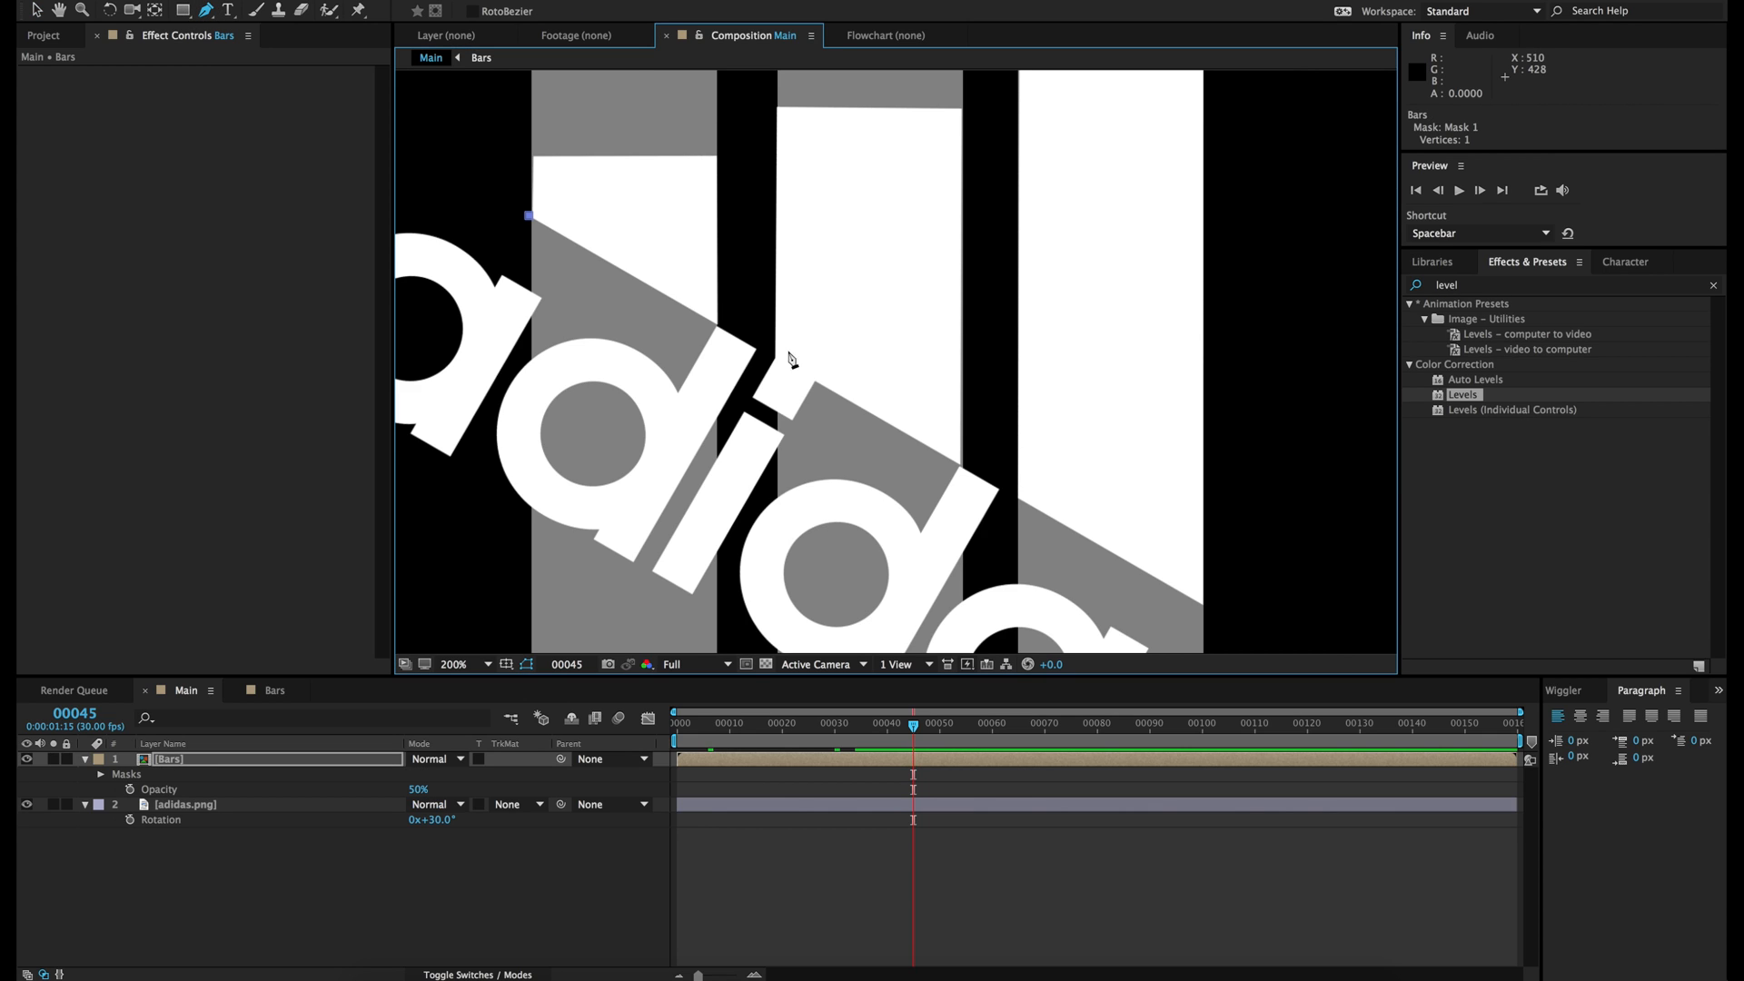
{"action": "left_click", "coordinate": [1206, 607]}
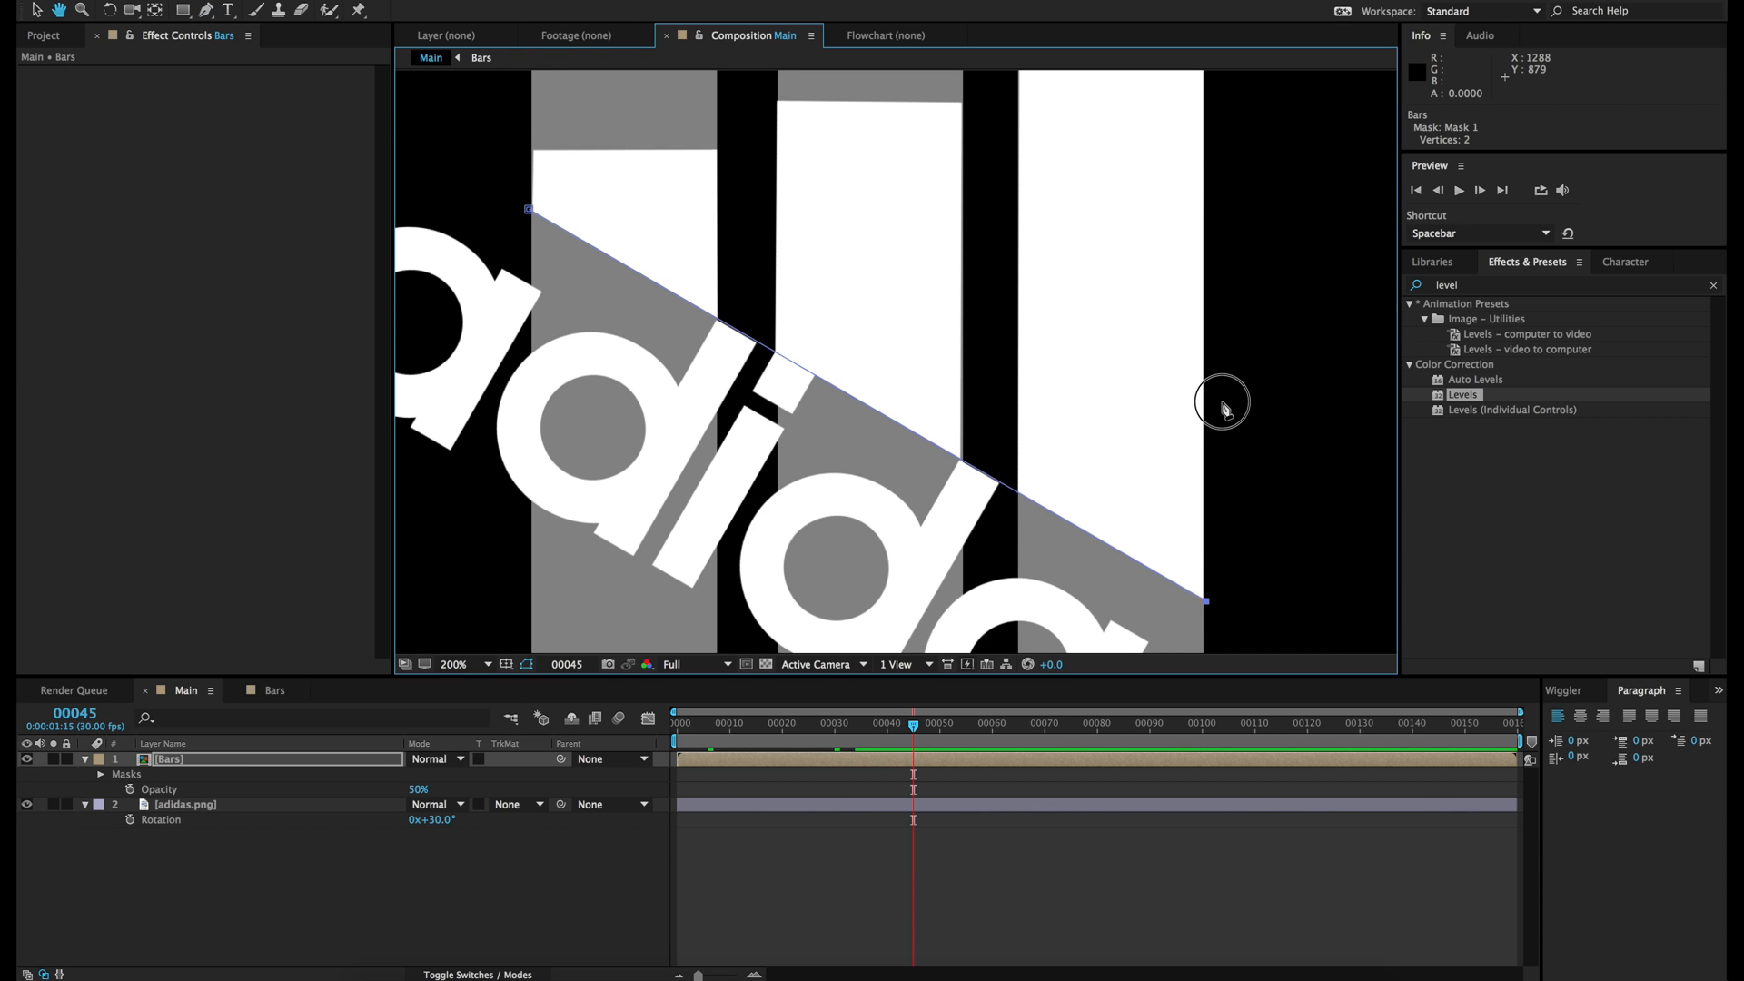
{"action": "scroll", "coordinate": [1218, 400], "scroll_direction": "down", "scroll_amount": 4}
{"action": "left_click", "coordinate": [1209, 629]}
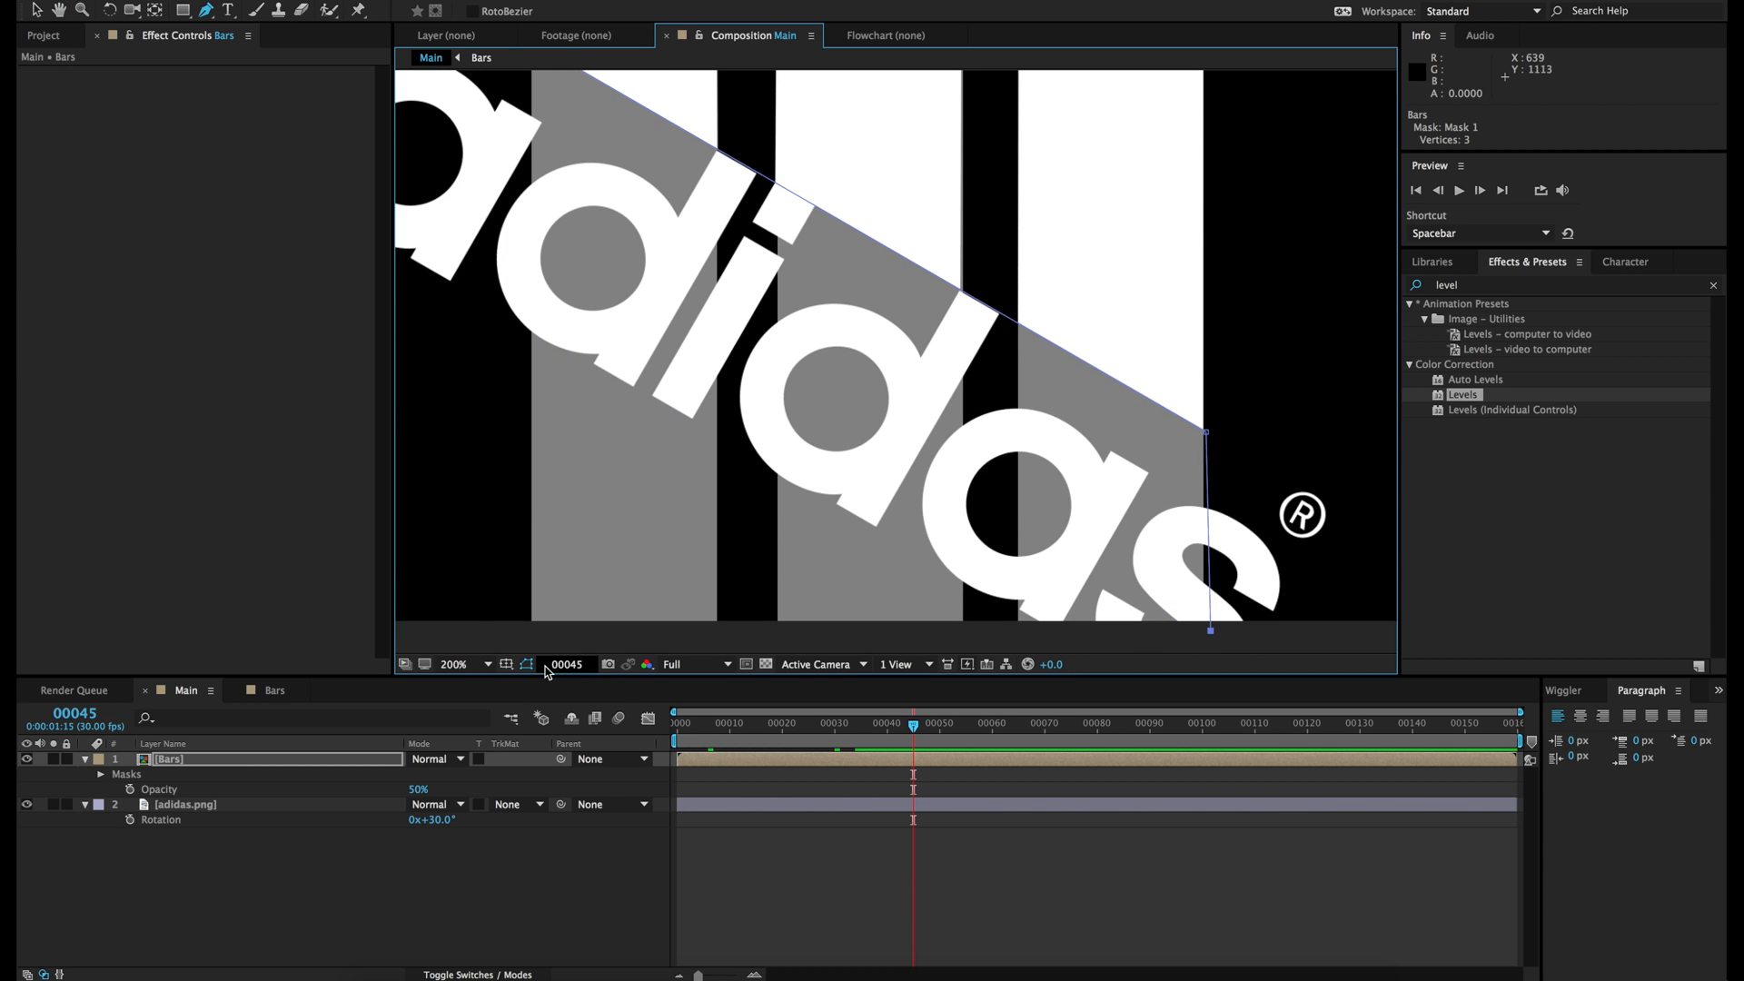
{"action": "left_click", "coordinate": [502, 634]}
{"action": "left_click_drag", "start_coordinate": [494, 136], "coordinate": [511, 311]}
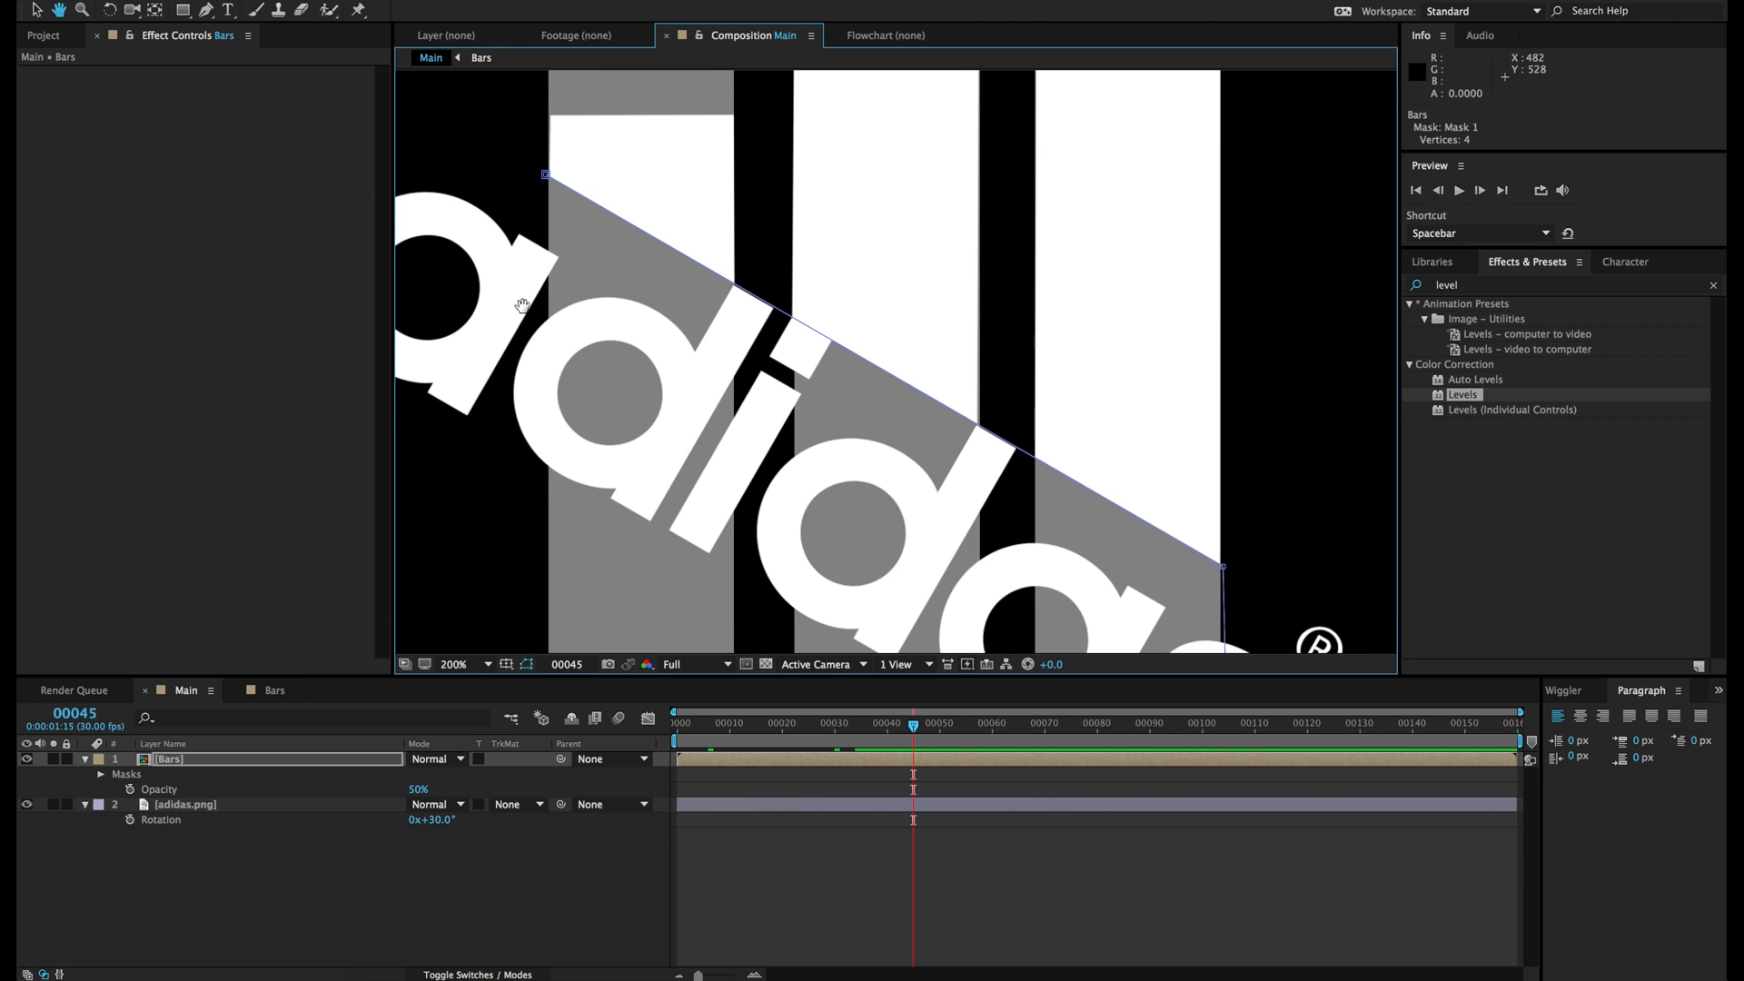
{"action": "left_click", "coordinate": [523, 218]}
{"action": "left_click", "coordinate": [549, 219]}
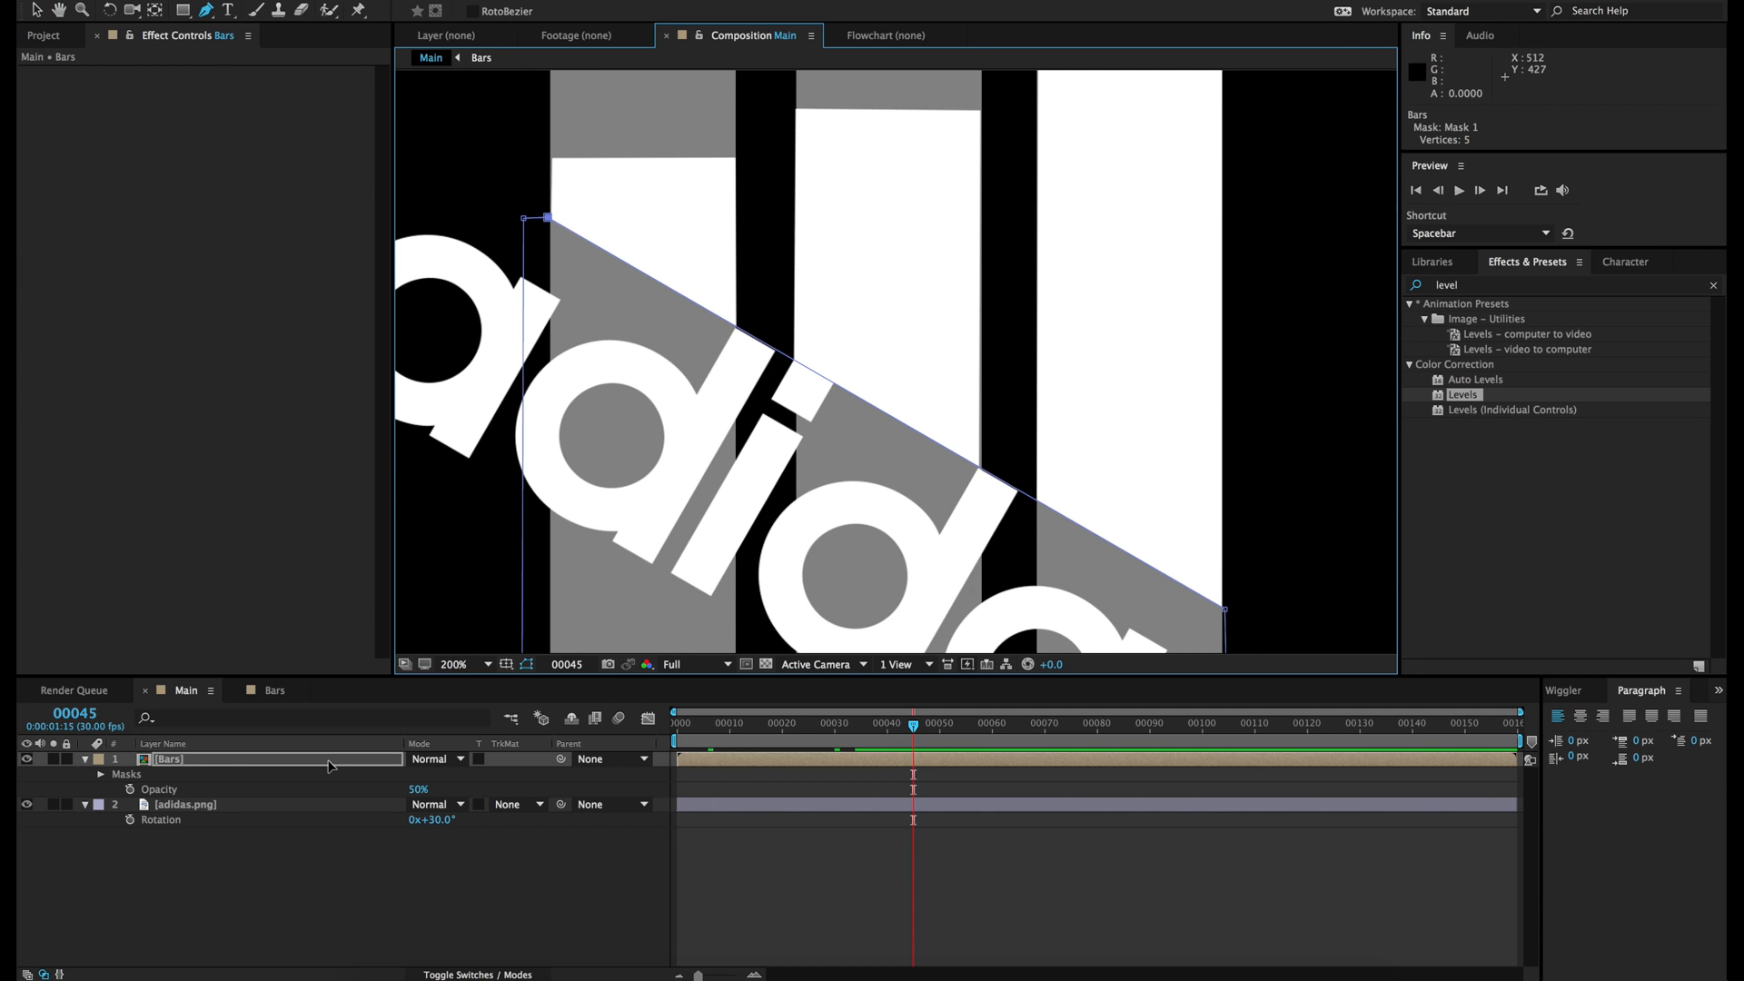
{"action": "left_click", "coordinate": [198, 766]}
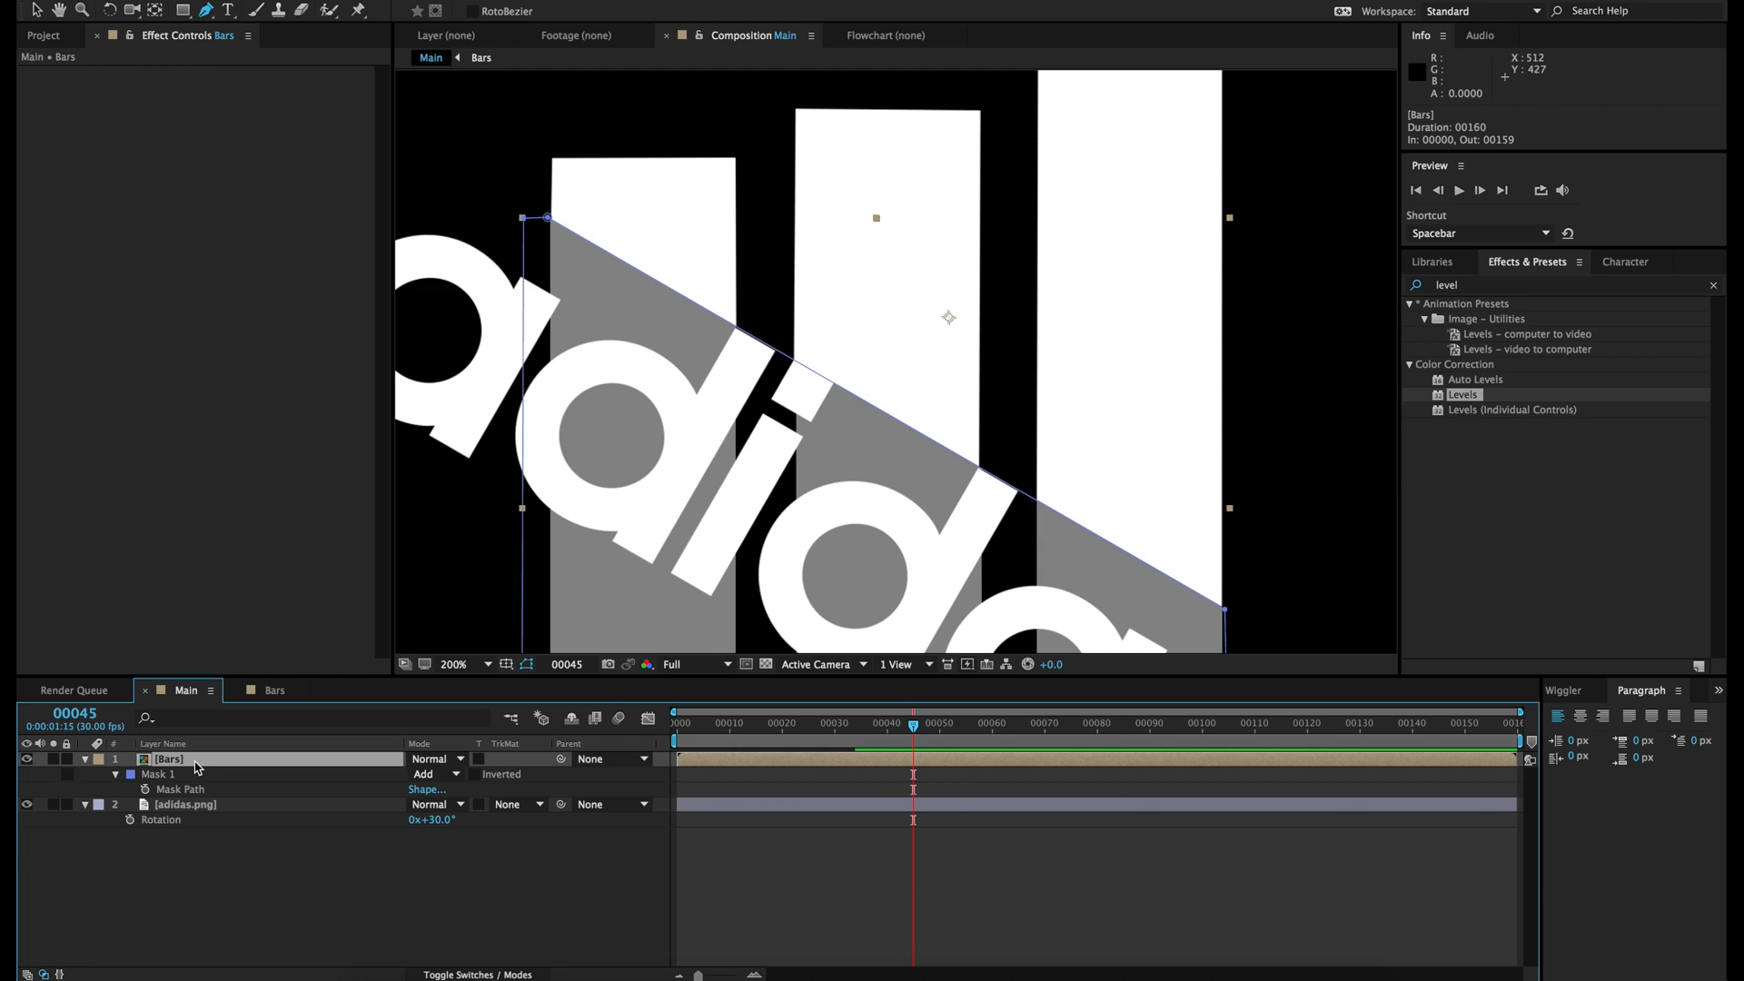
Step: Set the Bars layer's mask mode to Subtract and add a Mask Path keyframe at frame 45
{"action": "key", "text": "m"}
{"action": "key", "text": "m"}
{"action": "left_click", "coordinate": [444, 779]}
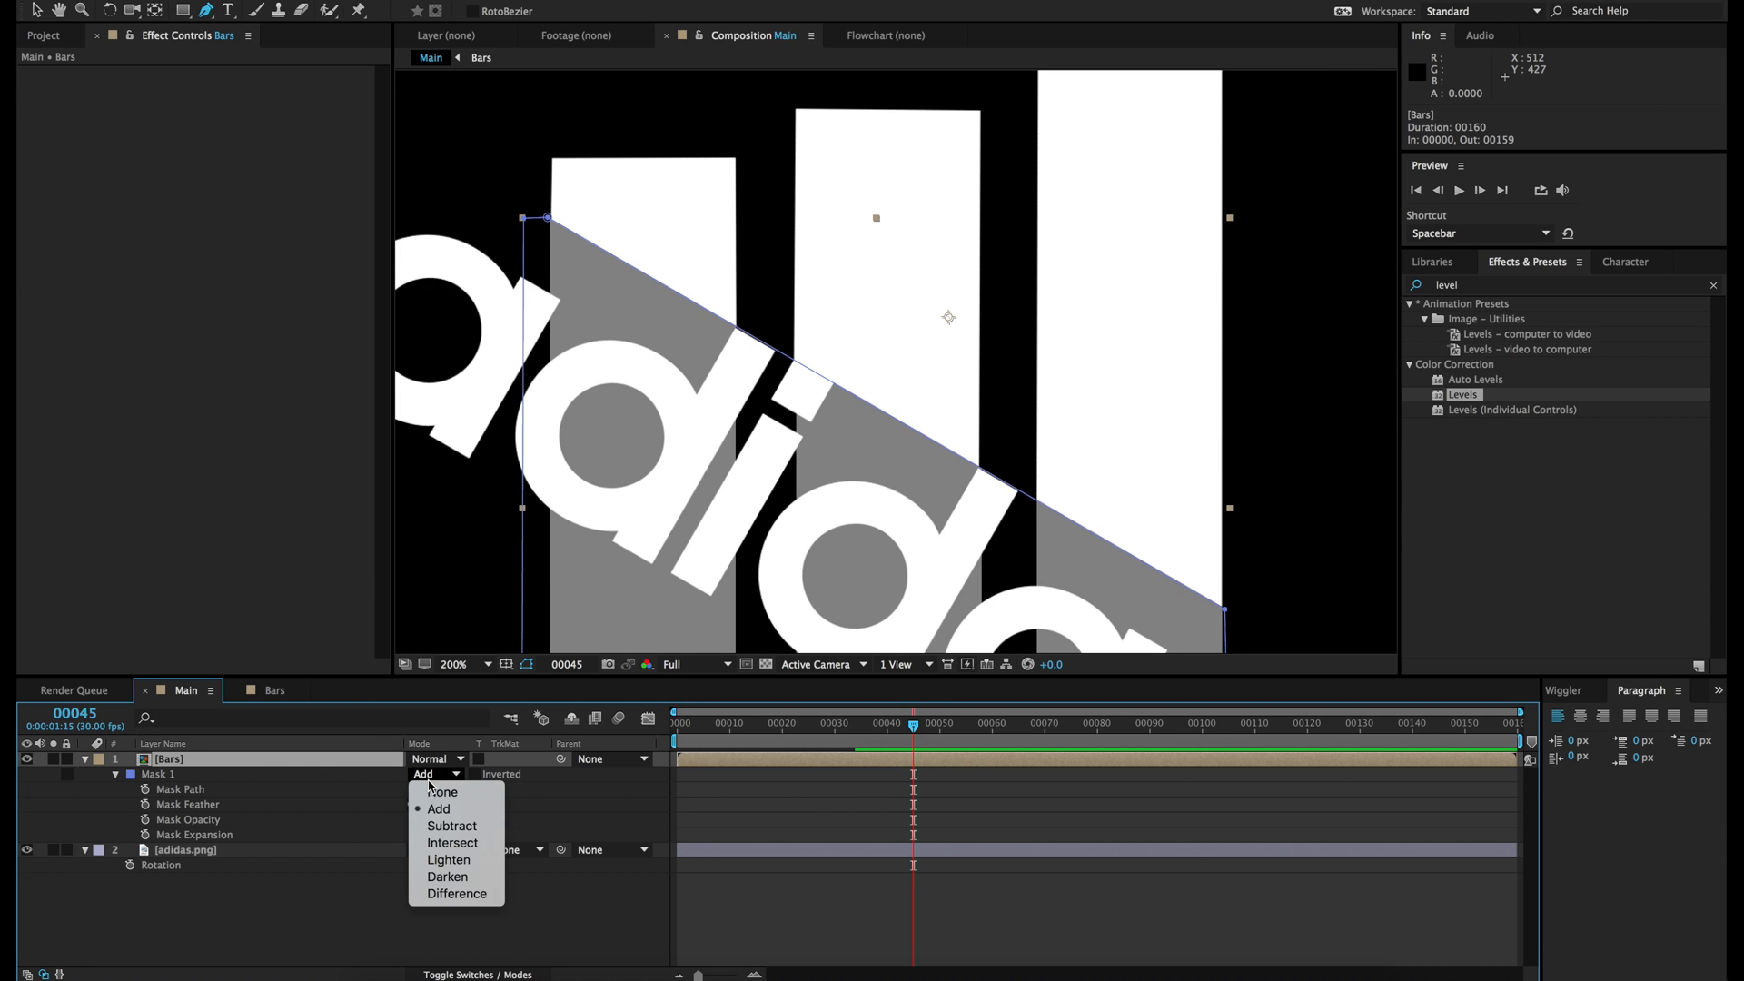
{"action": "left_click", "coordinate": [454, 828]}
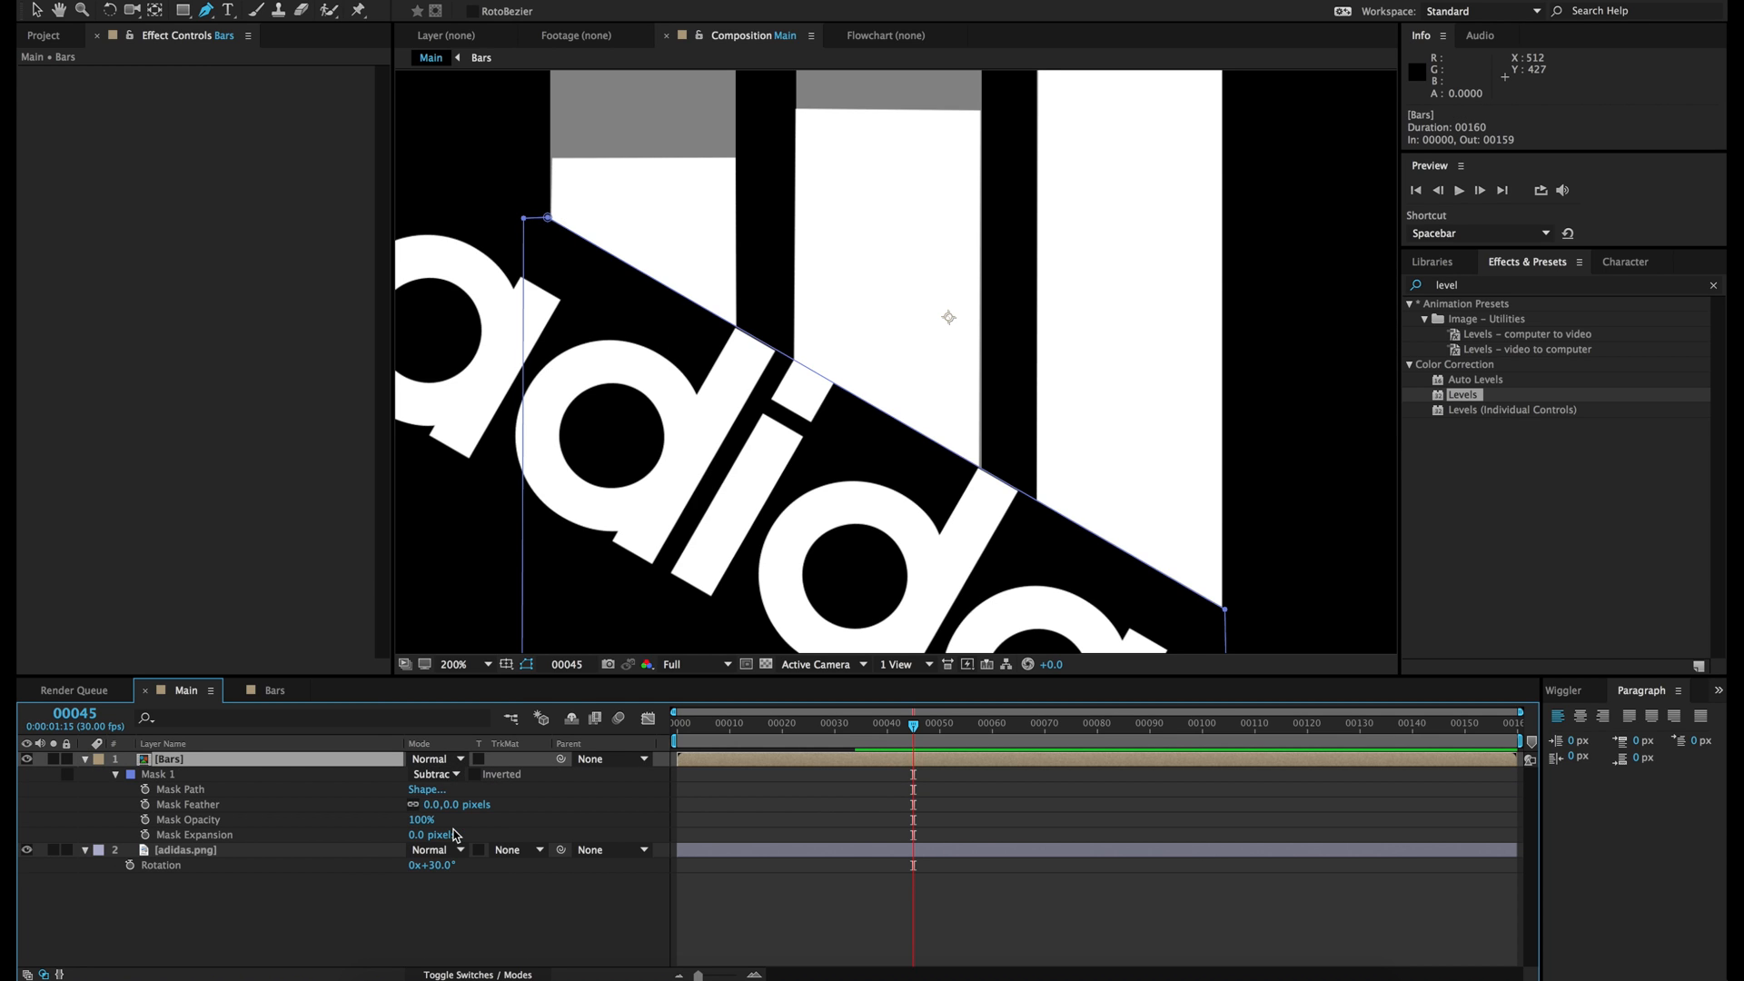
{"action": "left_click", "coordinate": [146, 790]}
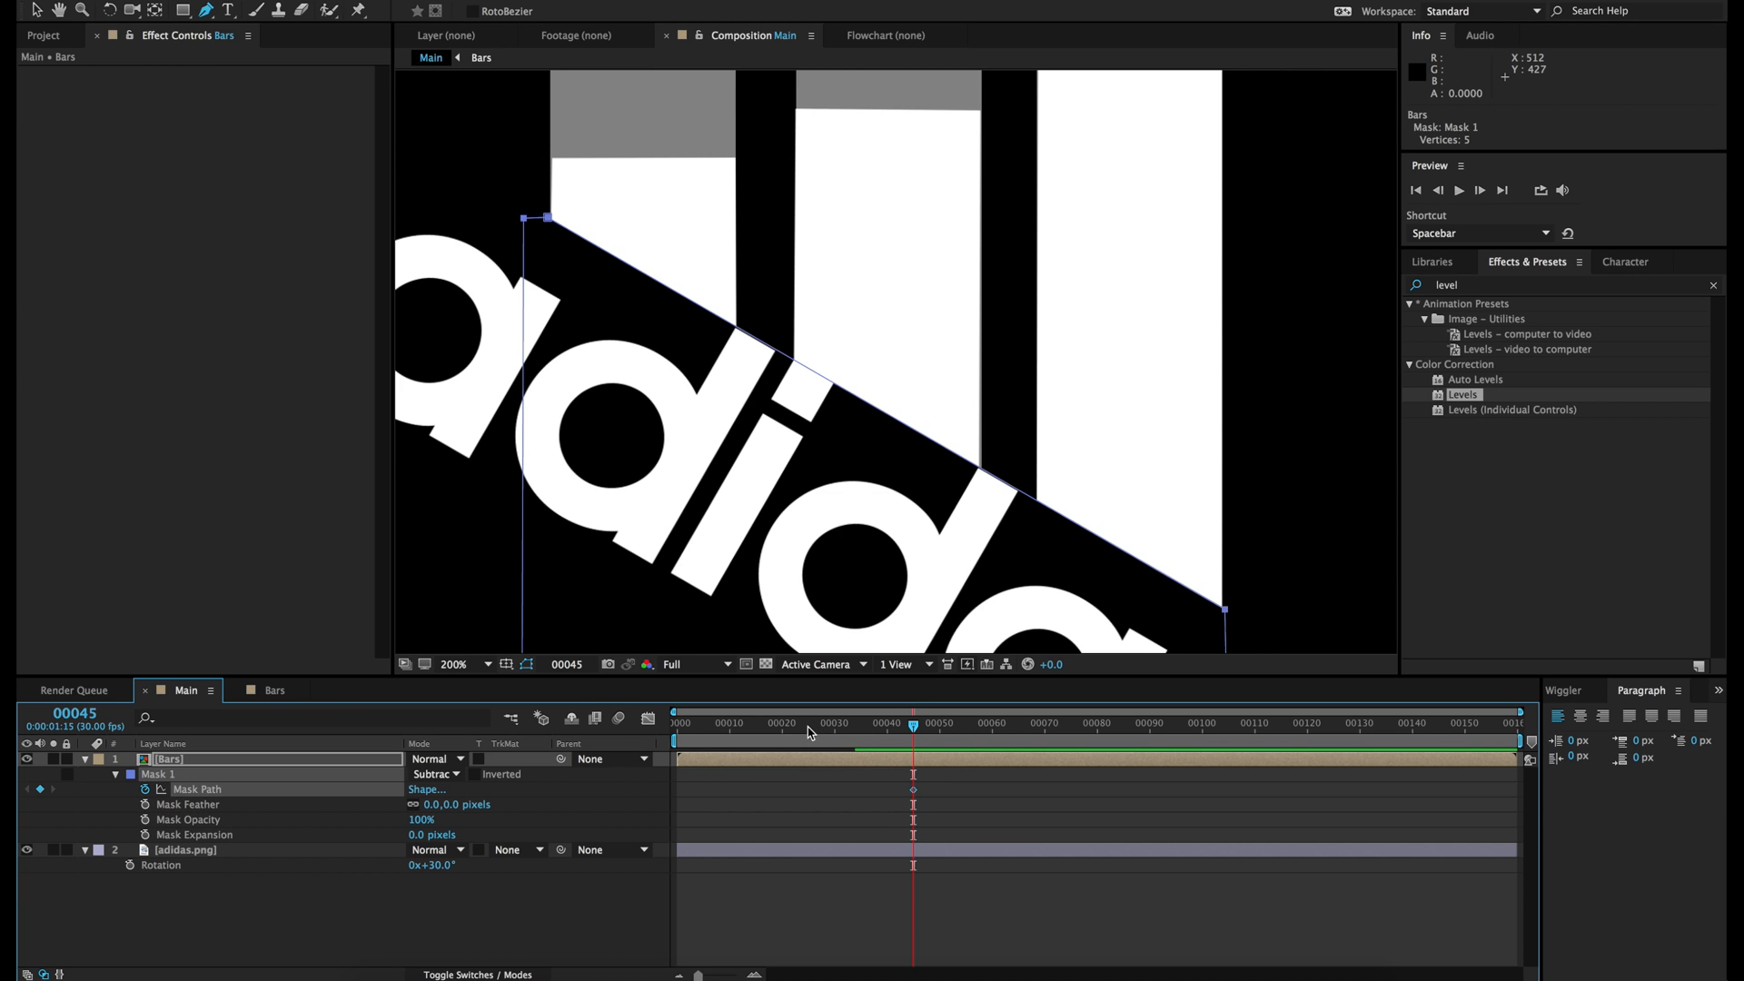
Step: At frame 20, keyframe the Bars mask moved straight down until it lies entirely below the composition's lower edge
{"action": "left_click", "coordinate": [777, 726]}
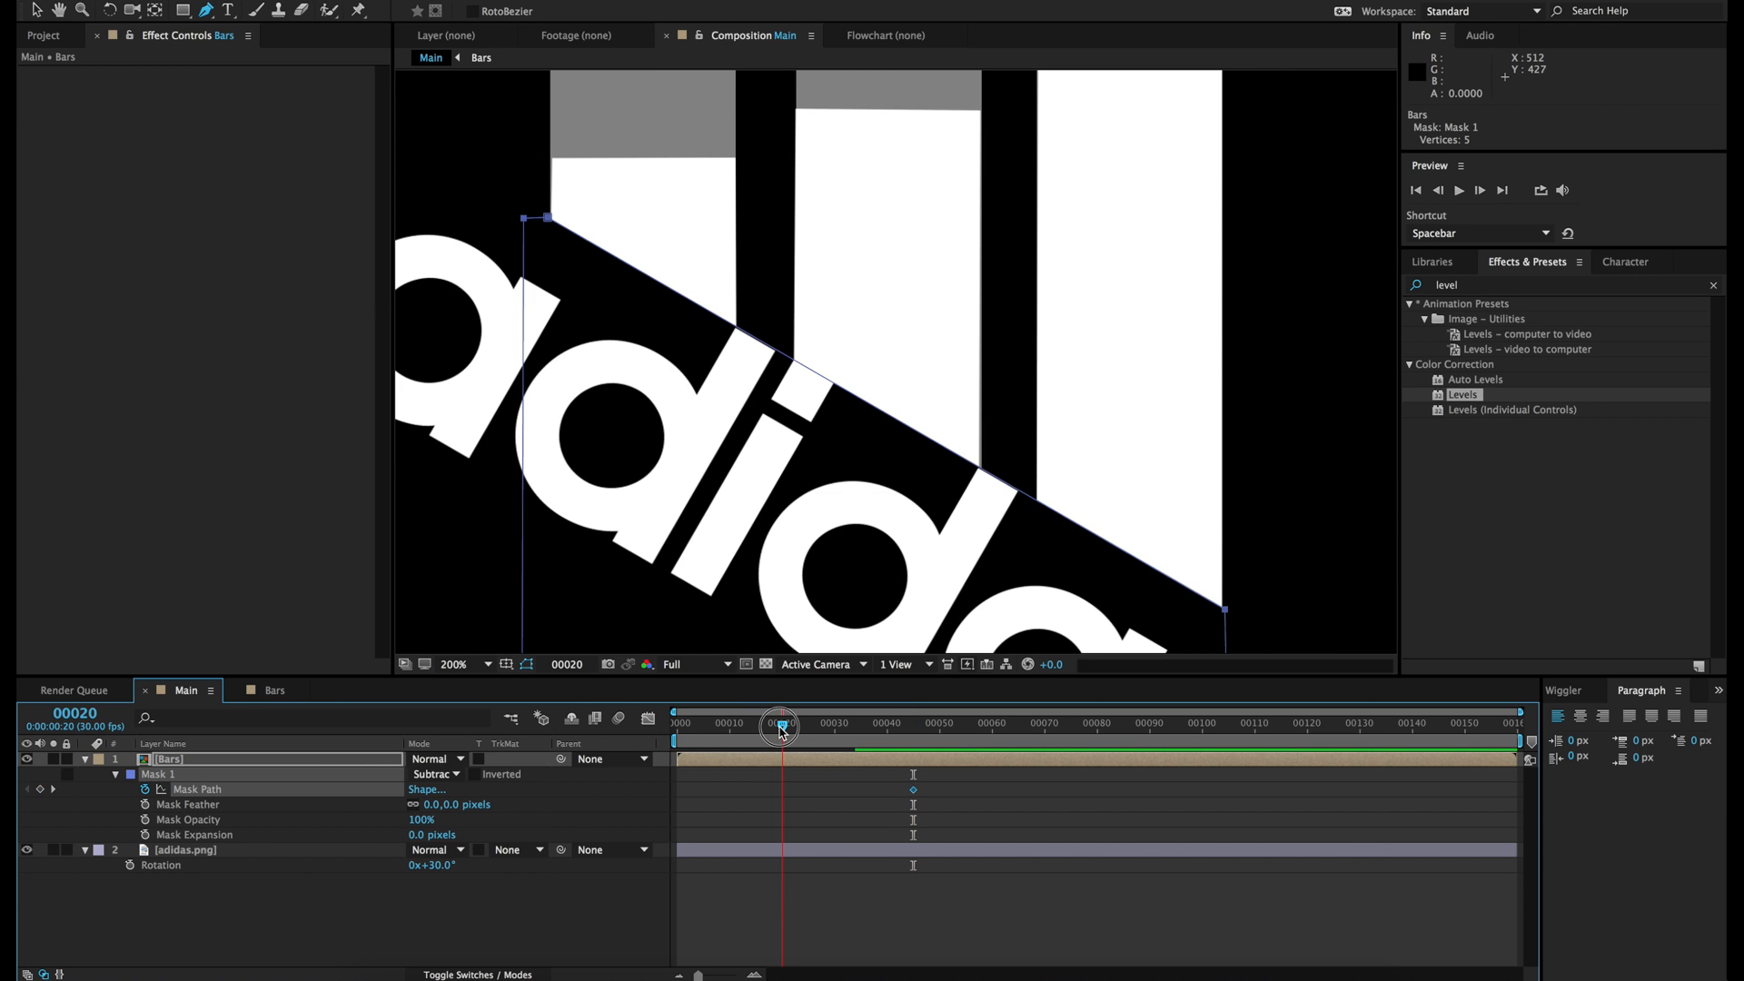
{"action": "left_click_drag", "start_coordinate": [779, 731], "coordinate": [783, 731]}
{"action": "left_click", "coordinate": [36, 11]}
{"action": "scroll", "coordinate": [728, 338], "scroll_direction": "down", "scroll_amount": 3}
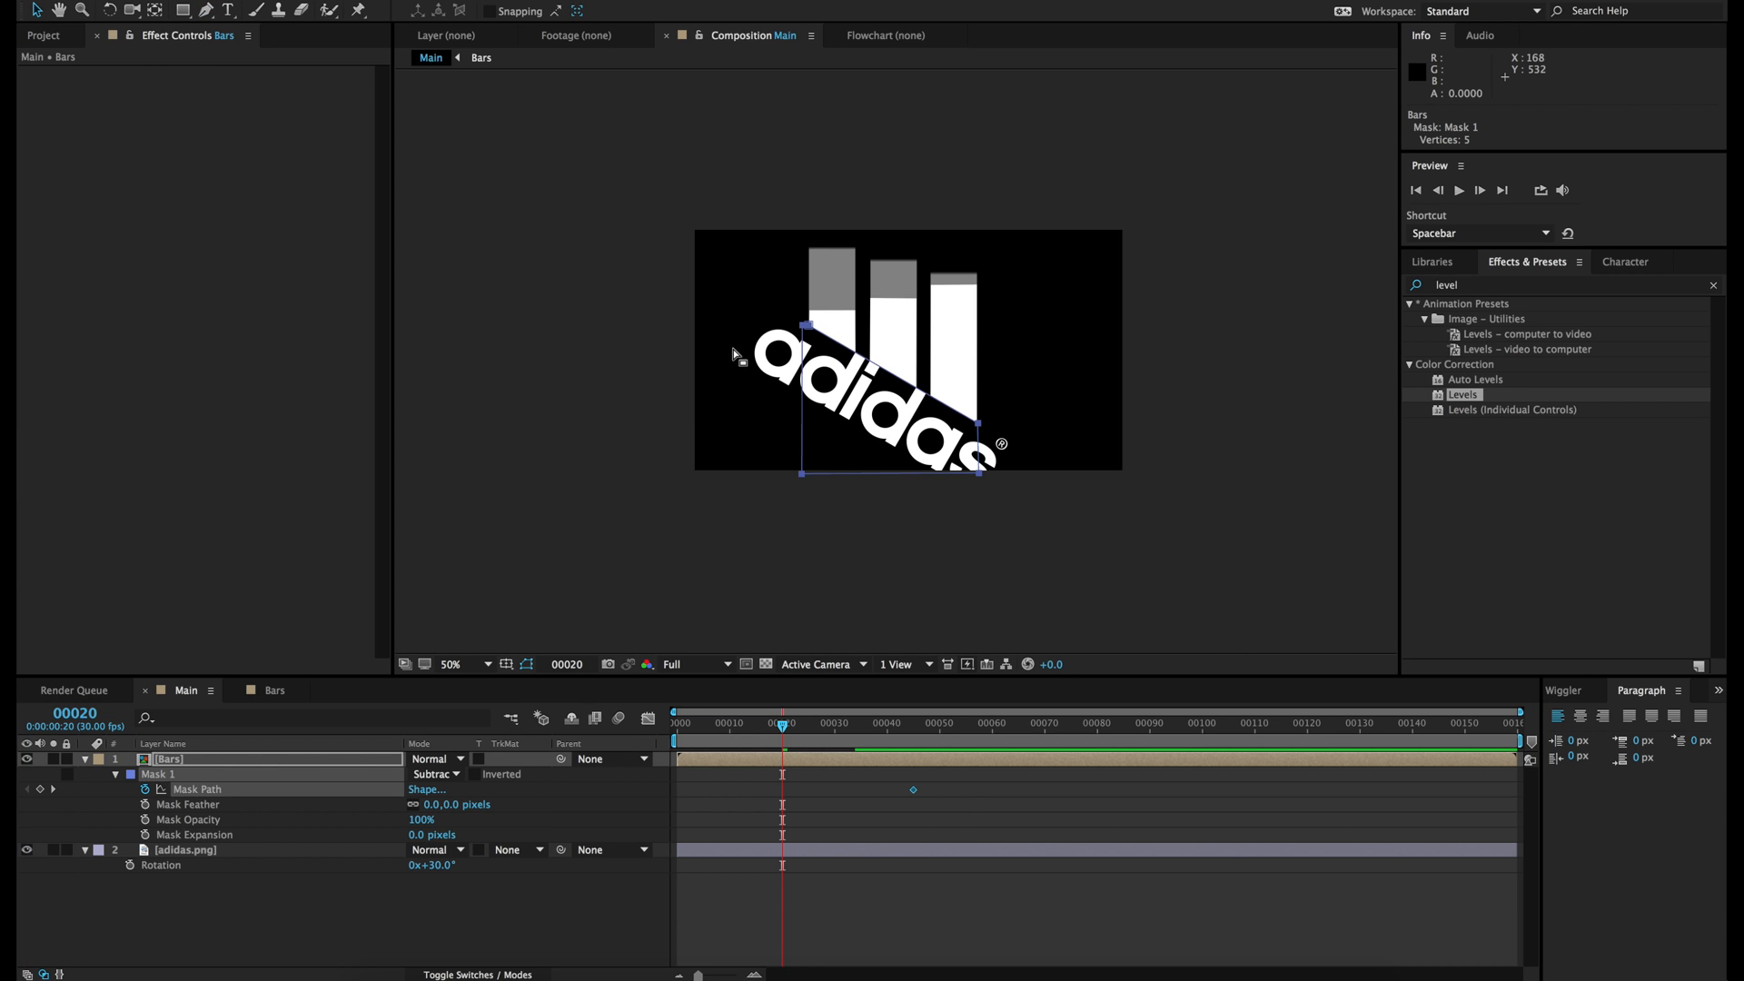
{"action": "scroll", "coordinate": [733, 349], "scroll_direction": "up", "scroll_amount": 2}
{"action": "key", "text": "alt+m"}
{"action": "key", "text": "shift+Down"}
{"action": "key", "text": "shift+Down"}
{"action": "key", "text": "shift+Down"}
{"action": "key", "text": "shift+Down"}
{"action": "key", "text": "shift+Down"}
{"action": "key", "text": "shift+Down"}
{"action": "key", "text": "shift+Down"}
{"action": "key", "text": "shift+Down"}
{"action": "key", "text": "shift+Down"}
{"action": "key", "text": "shift+Down"}
{"action": "key", "text": "shift+Down"}
{"action": "key", "text": "shift+Down"}
{"action": "key", "text": "shift+Down"}
{"action": "key", "text": "shift+Down"}
{"action": "key", "text": "shift+Down"}
{"action": "key", "text": "shift+Down"}
{"action": "key", "text": "shift+Down"}
{"action": "key", "text": "shift+Down"}
{"action": "key", "text": "shift+Down"}
{"action": "key", "text": "shift+Down"}
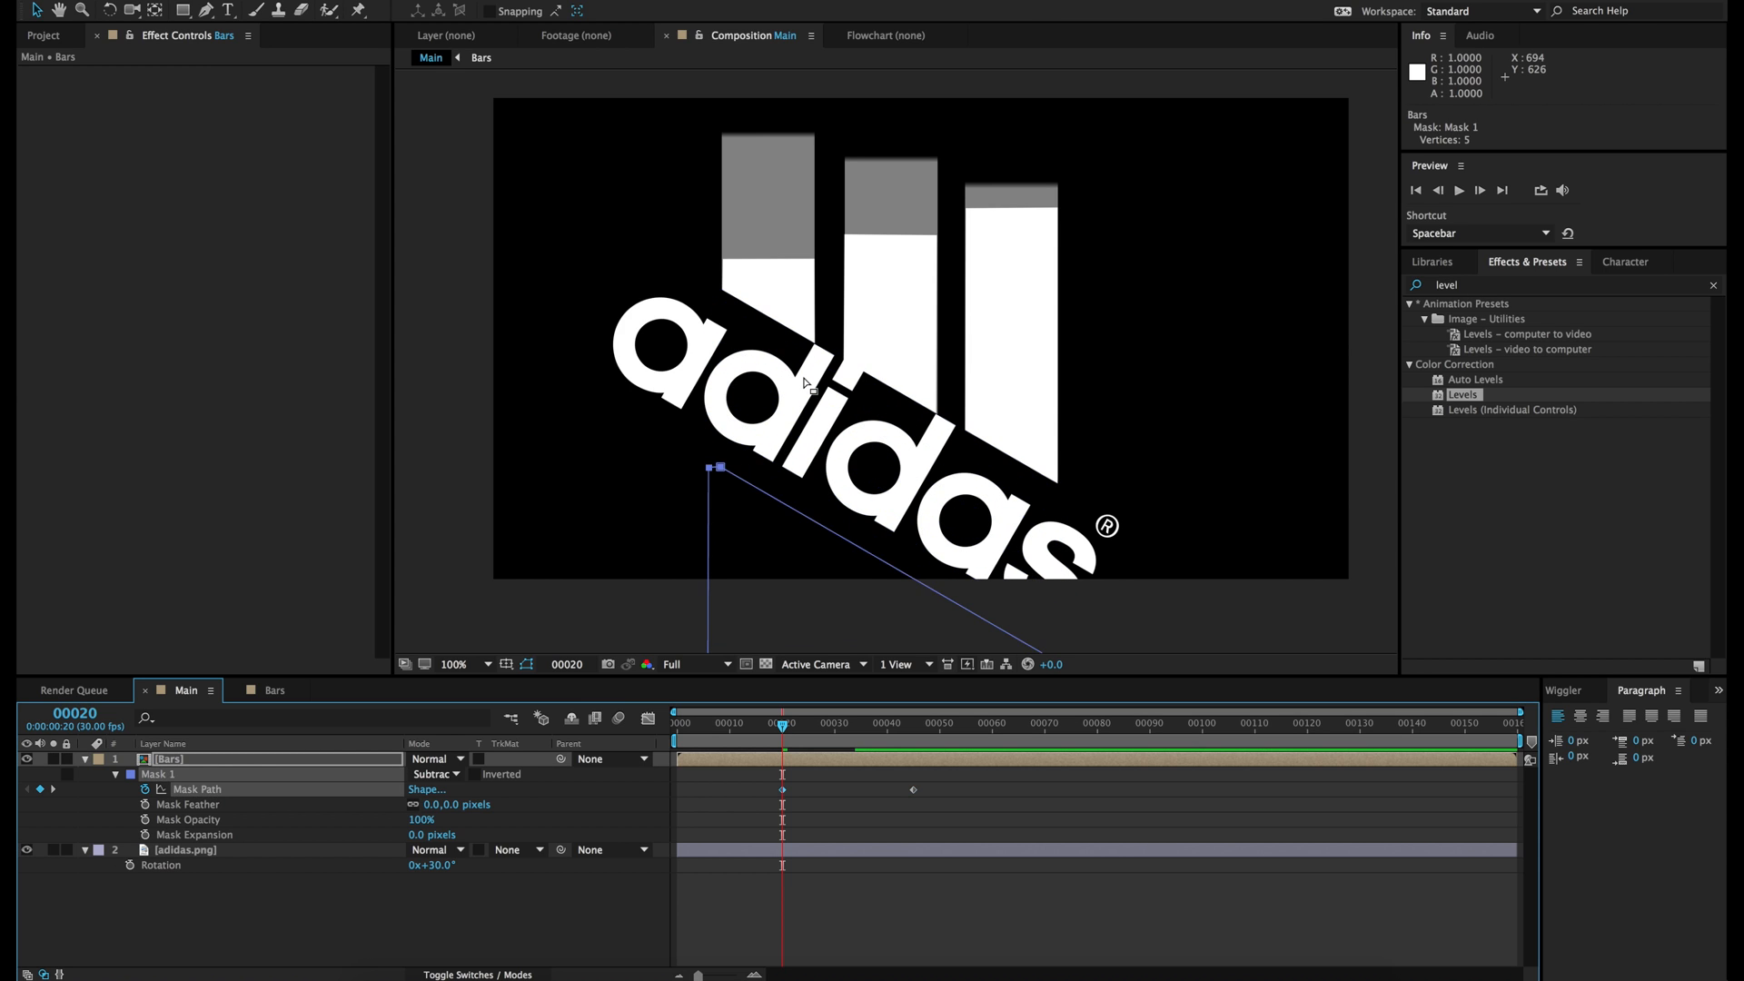
{"action": "key", "text": "shift+Down"}
{"action": "key", "text": "shift+Down"}
{"action": "key", "text": "shift+Down"}
{"action": "key", "text": "shift+Down"}
{"action": "key", "text": "shift+Down"}
{"action": "key", "text": "shift+Down"}
{"action": "key", "text": "shift+Down"}
{"action": "key", "text": "shift+Down"}
{"action": "key", "text": "shift+Down"}
{"action": "key", "text": "shift+Down"}
{"action": "key", "text": "shift+Down"}
{"action": "key", "text": "shift+Down"}
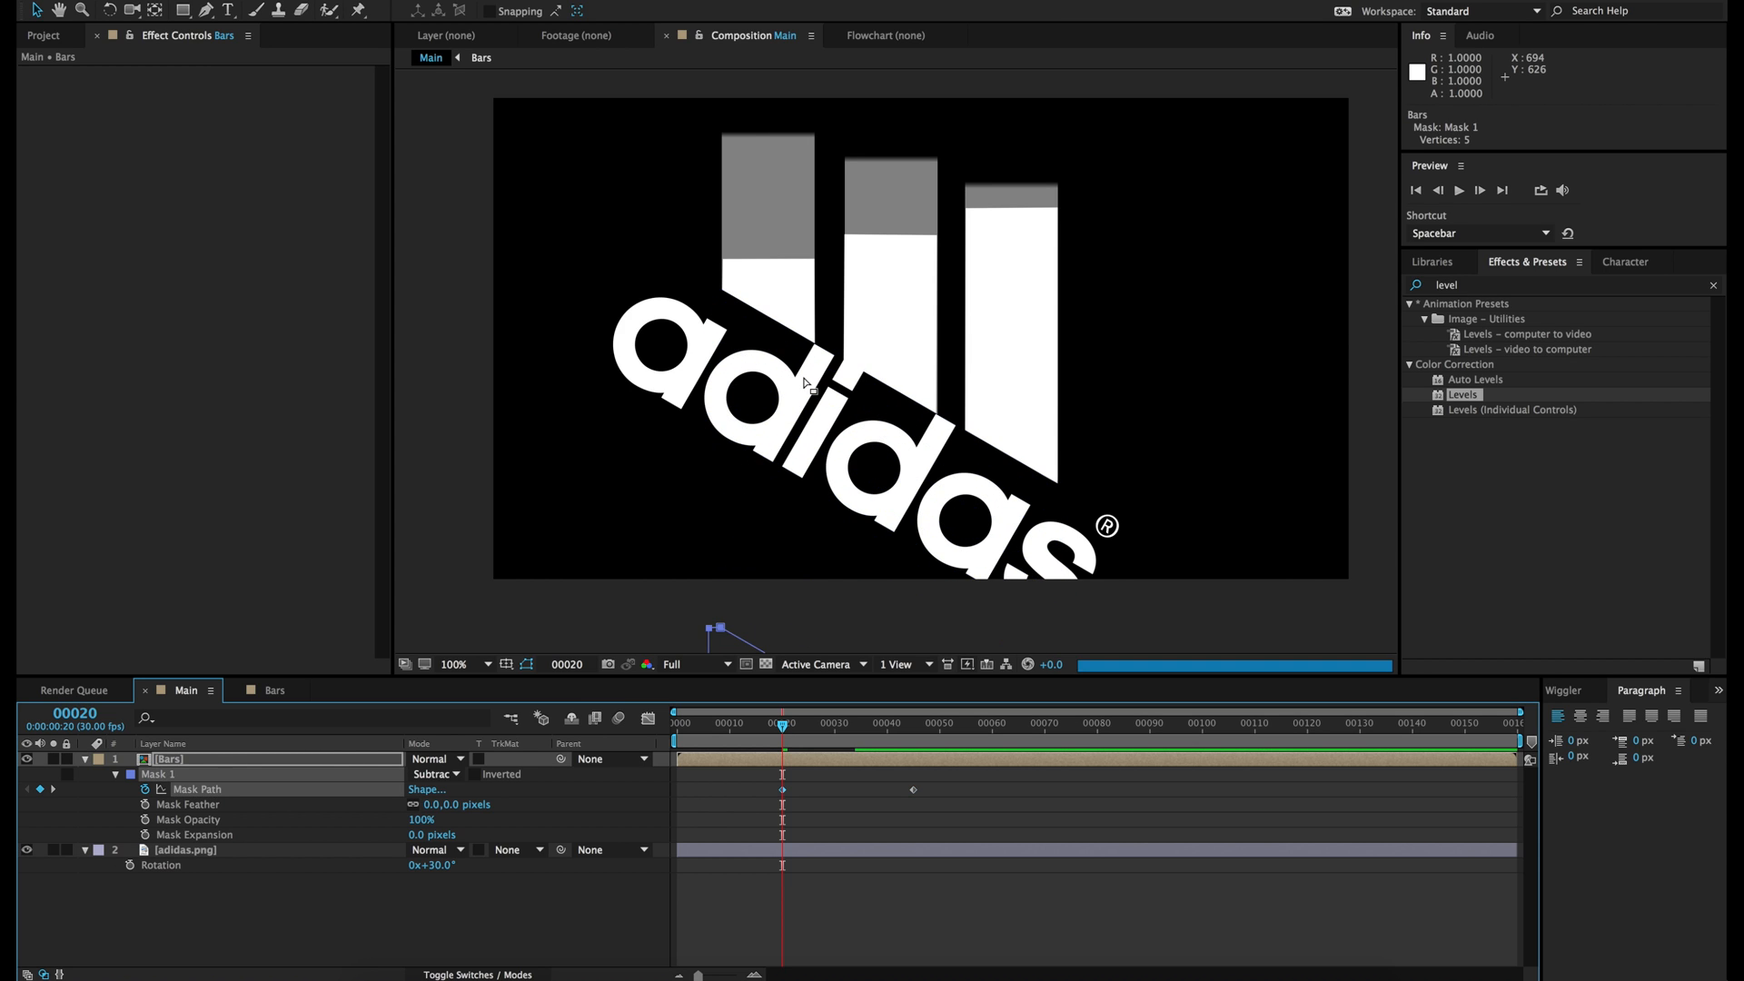
{"action": "key", "text": "shift+Up"}
{"action": "key", "text": "shift+Up"}
{"action": "key", "text": "shift+Up"}
{"action": "key", "text": "shift+Up"}
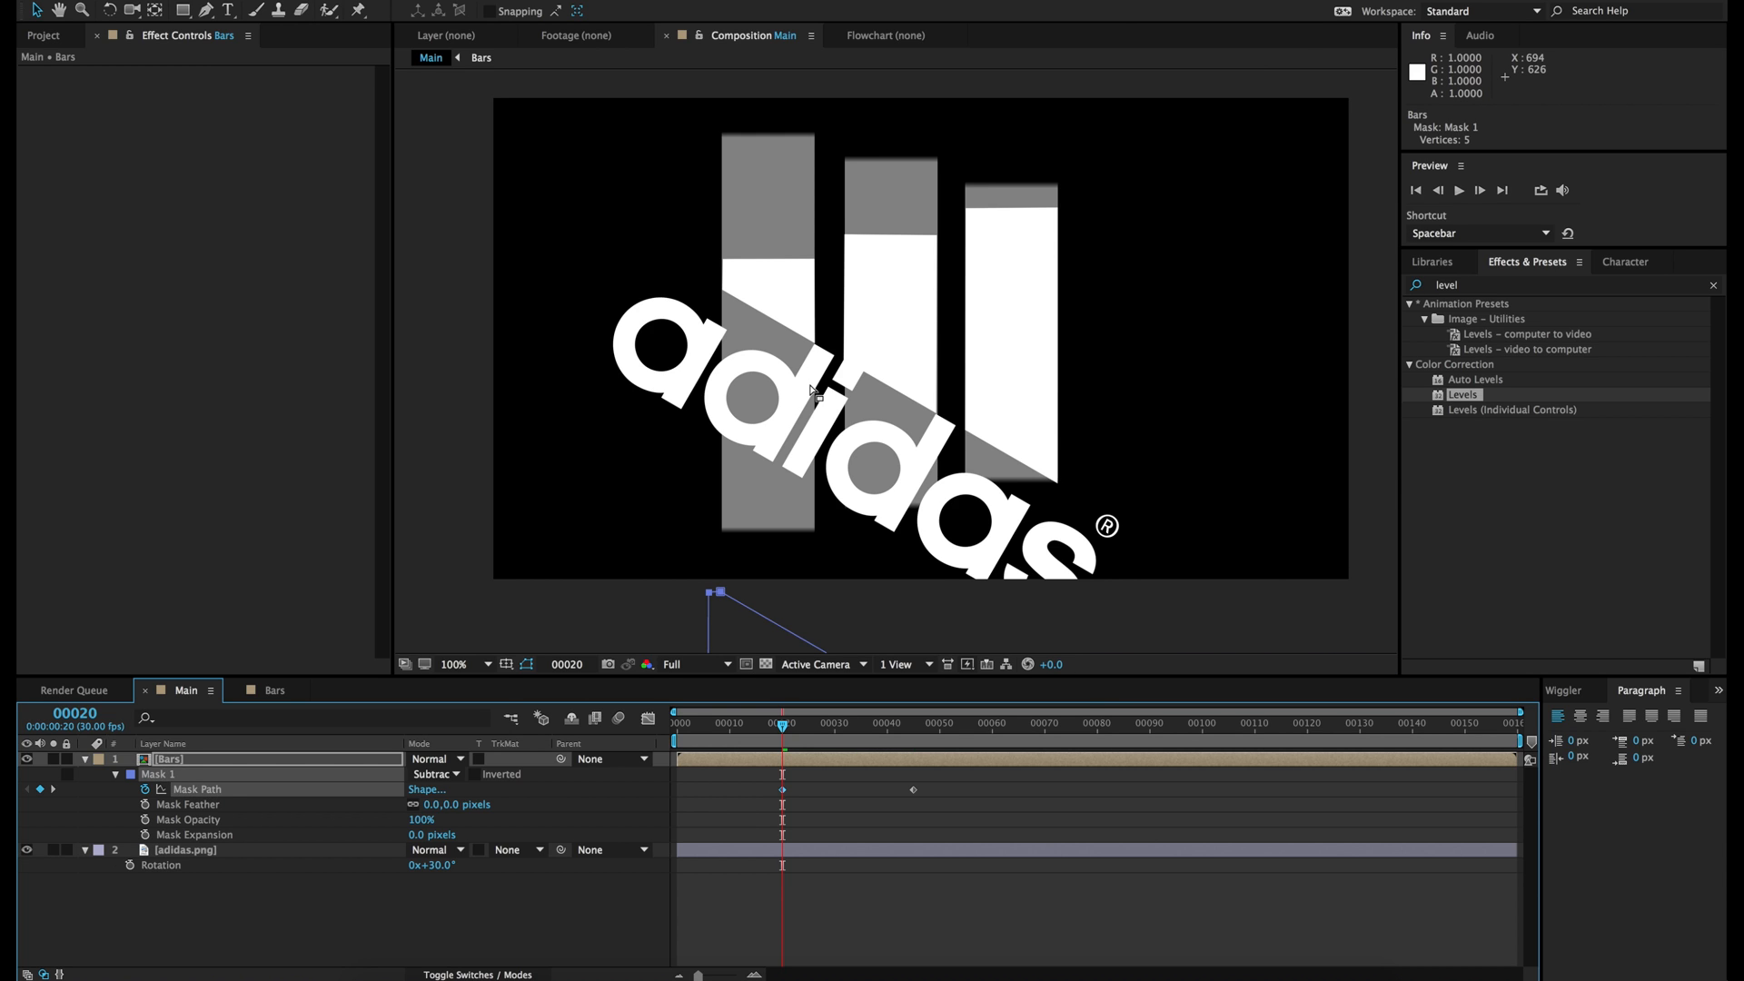
Step: Apply Easy Ease to both Mask Path keyframes of Mask 1 and check the mask's movement at frame 38
{"action": "left_click_drag", "start_coordinate": [765, 780], "coordinate": [975, 808]}
{"action": "right_click", "coordinate": [913, 789]}
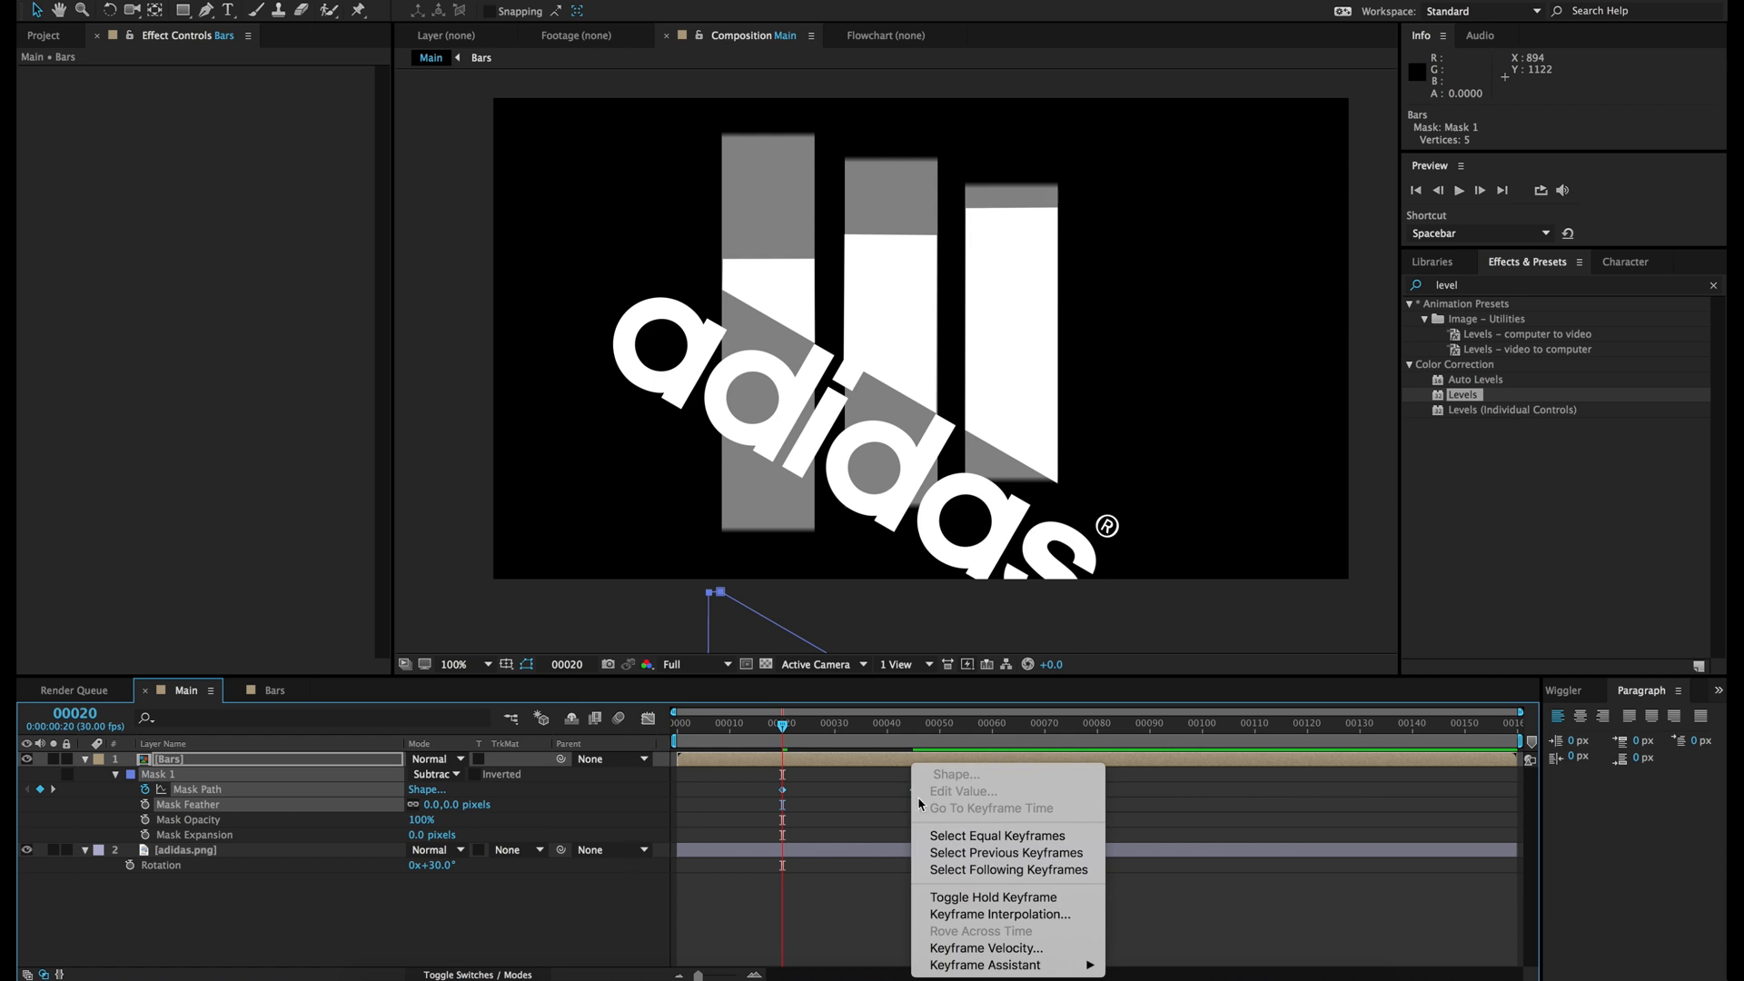
{"action": "mouse_move", "coordinate": [981, 968]}
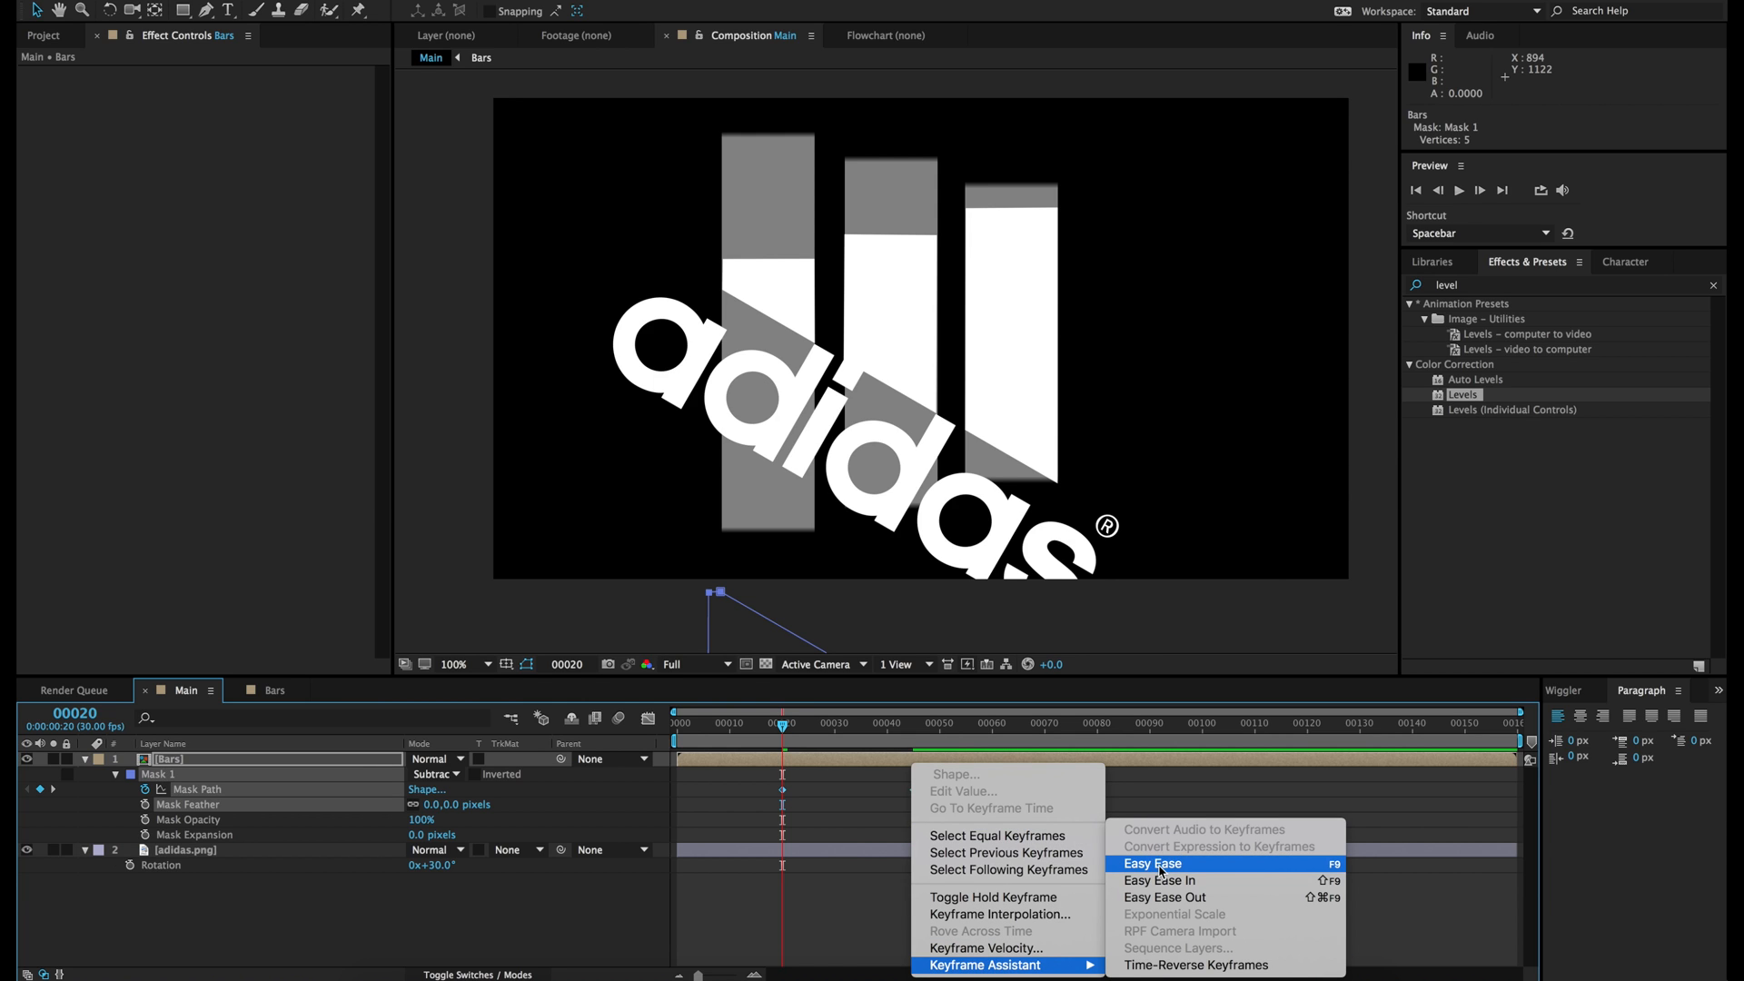
{"action": "left_click", "coordinate": [1159, 865]}
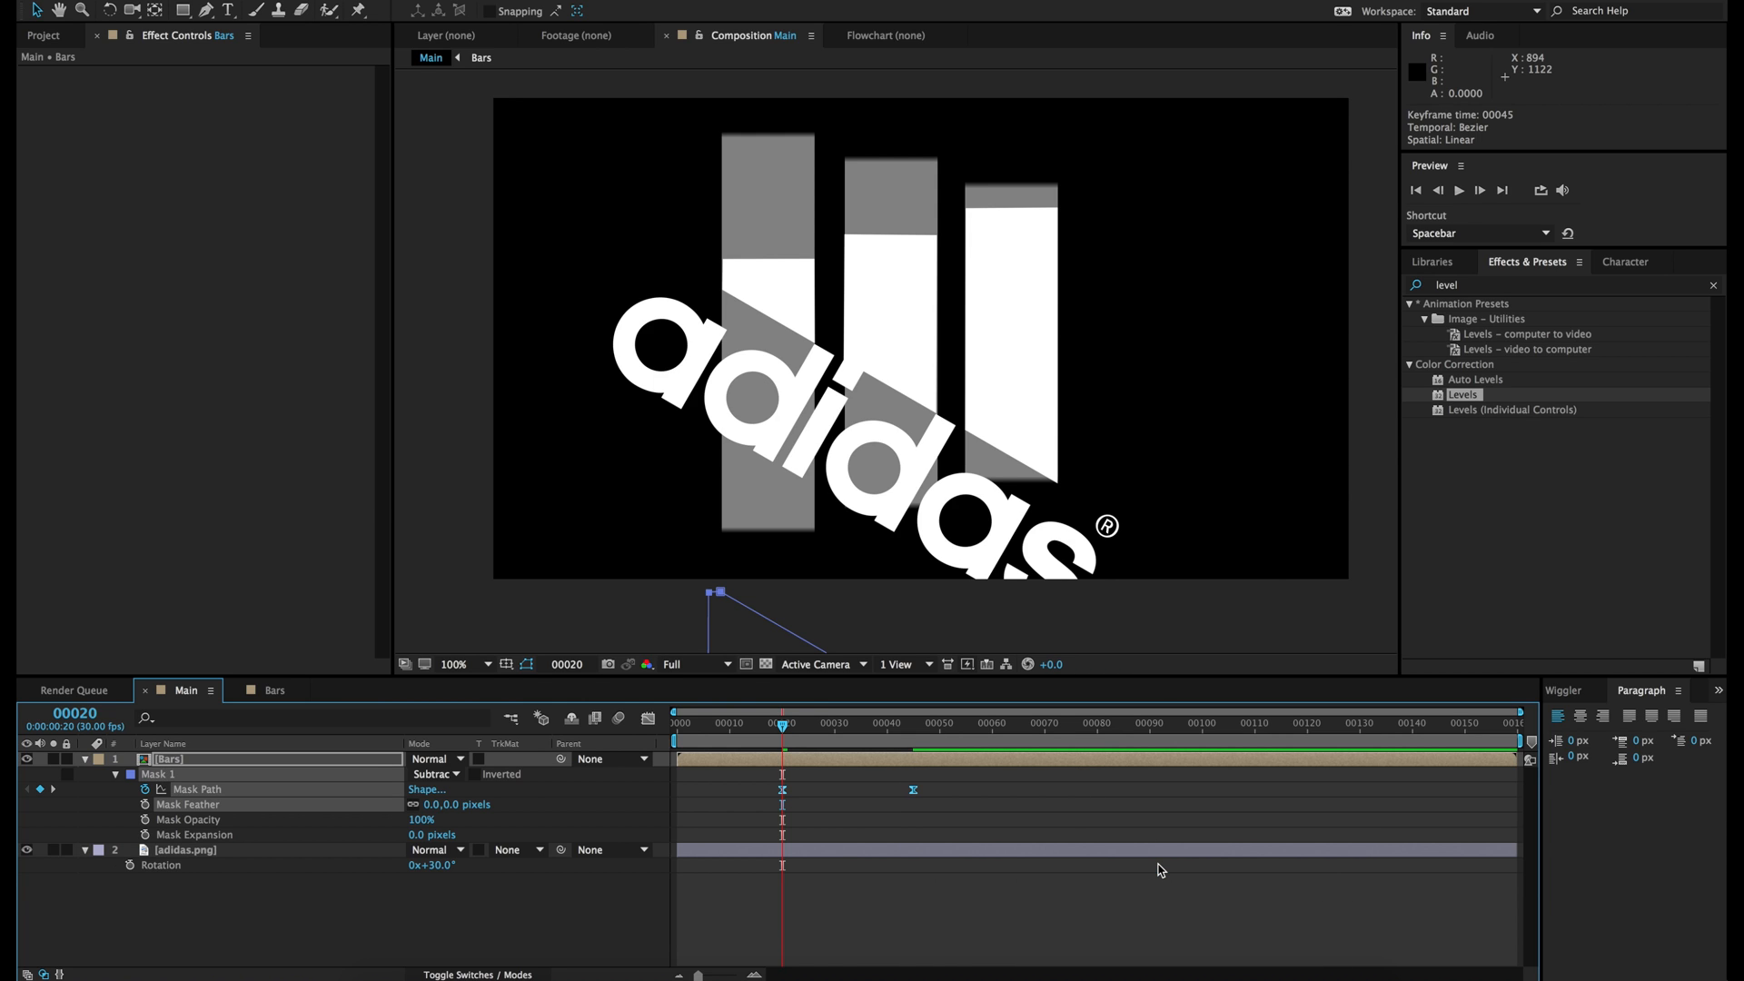
{"action": "left_click", "coordinate": [831, 901]}
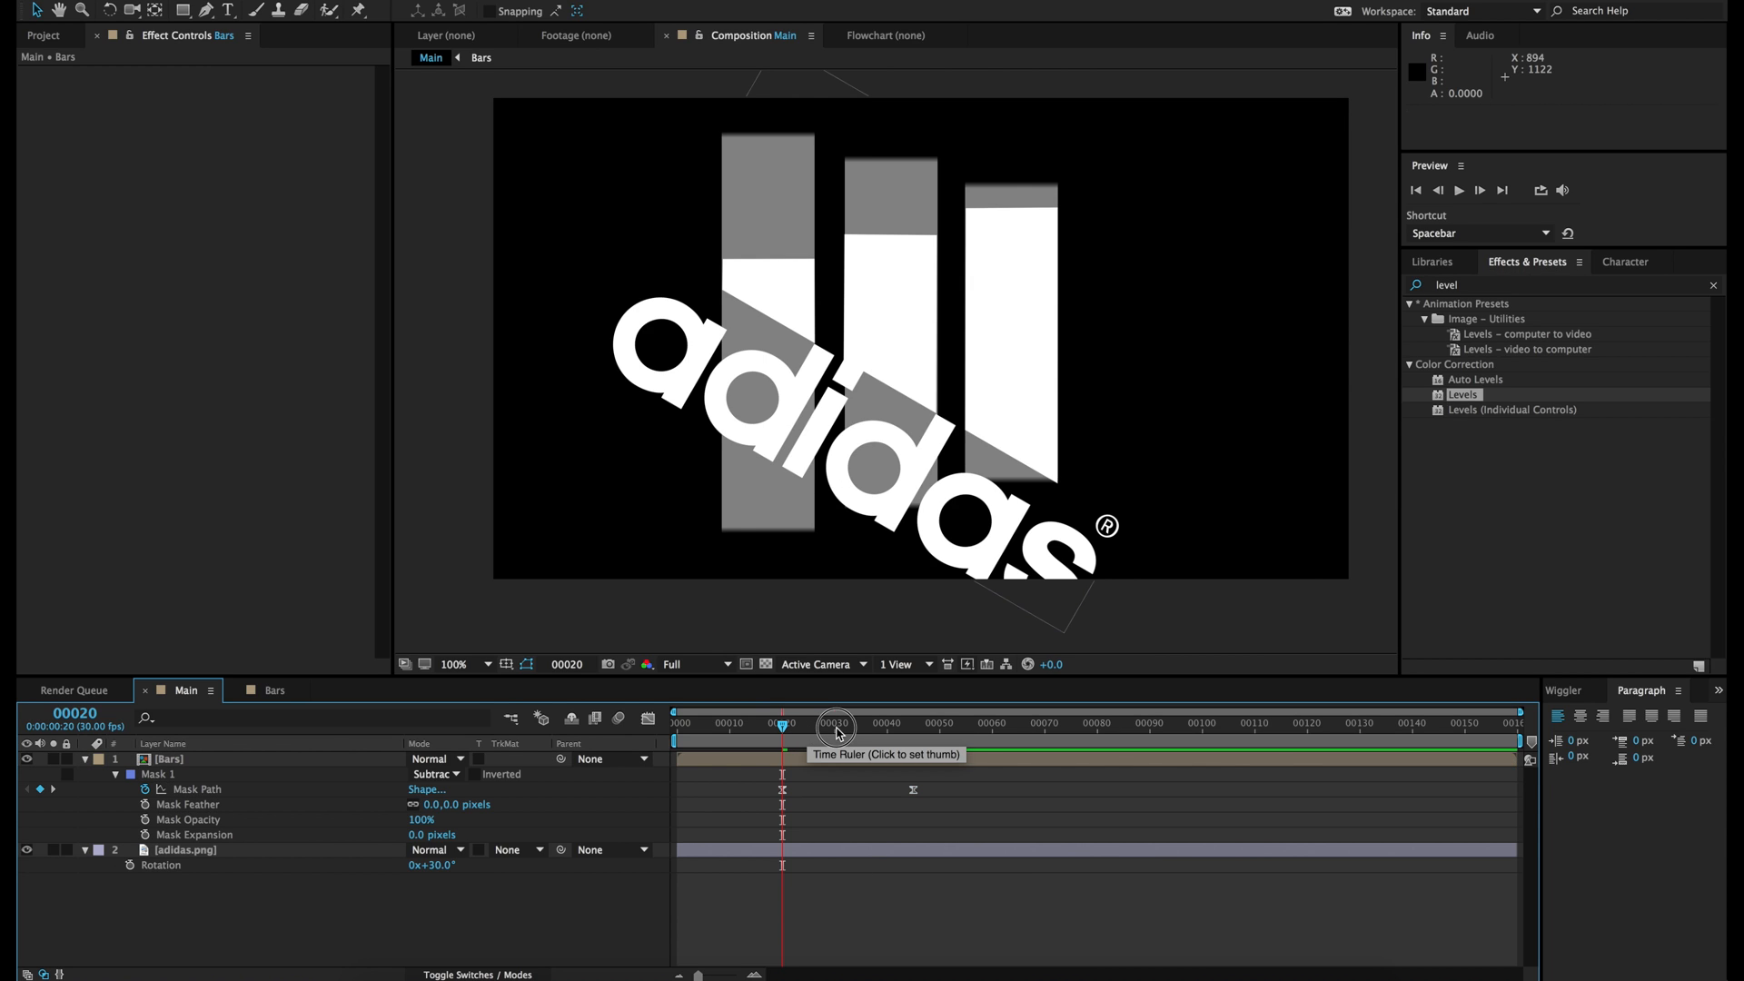
{"action": "left_click", "coordinate": [840, 725]}
{"action": "left_click", "coordinate": [874, 726]}
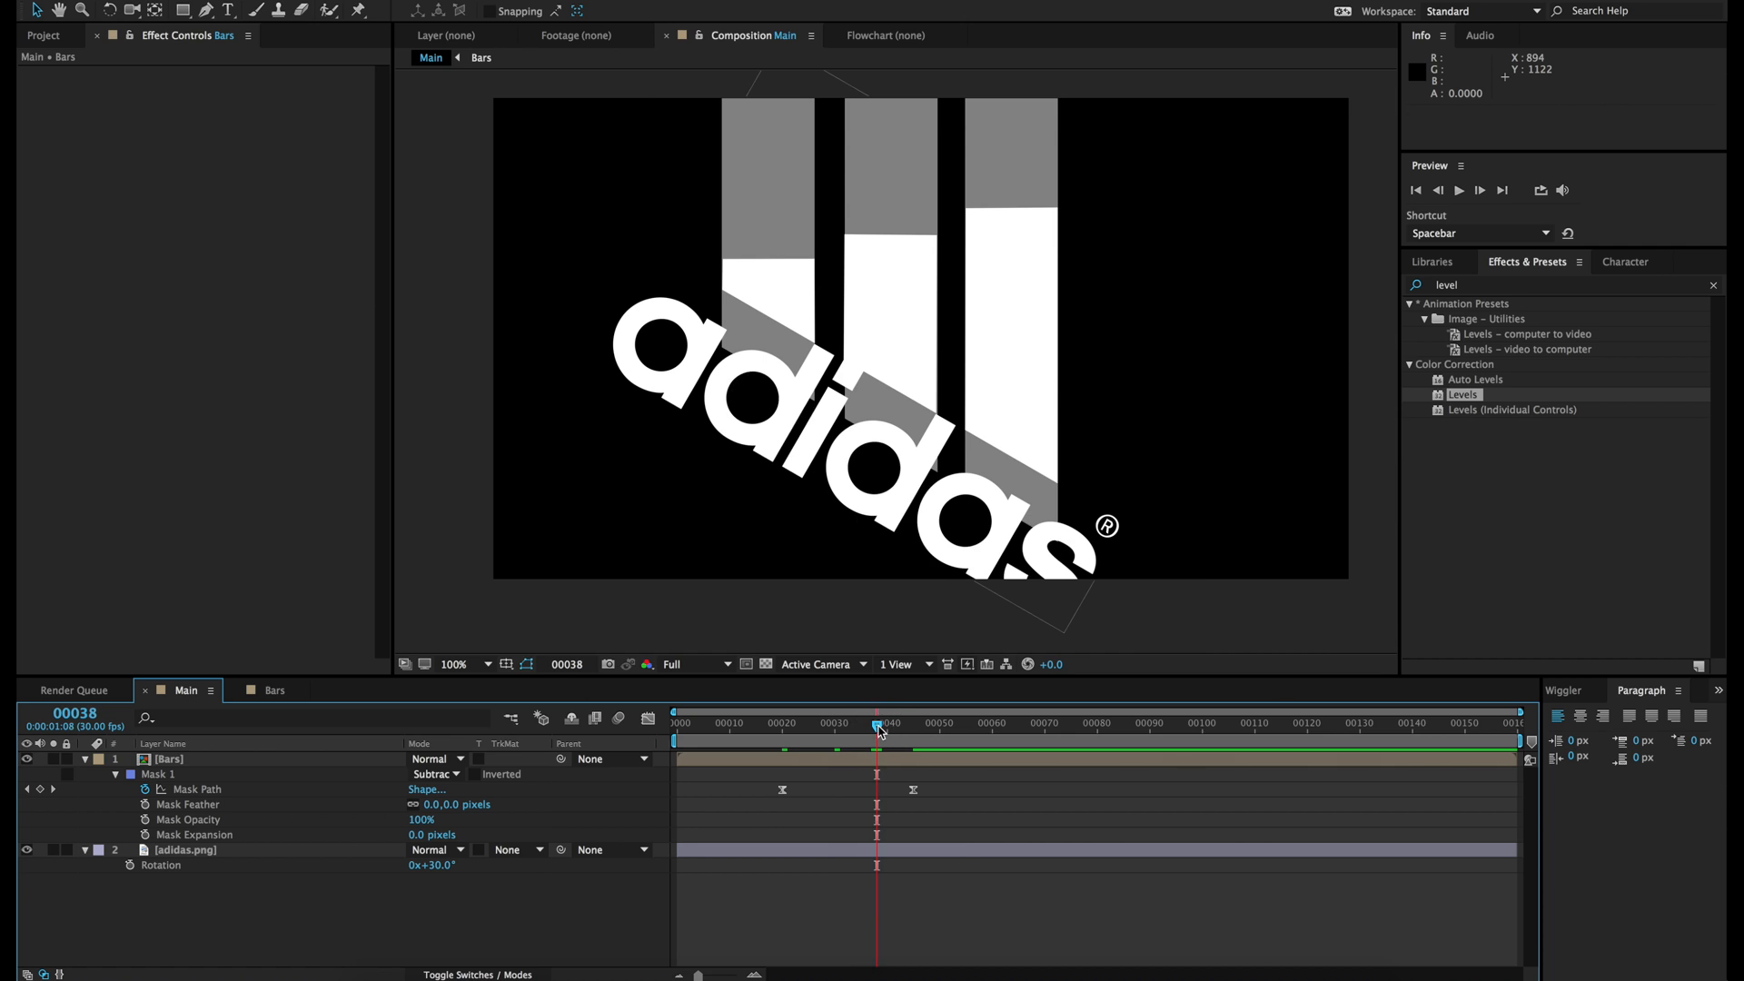
{"action": "key", "text": "period"}
Step: At frame 69, draw three rectangular masks on the Bars layer, each covering one bar's excess above the logo stripe's upper edge
{"action": "left_click_drag", "start_coordinate": [704, 175], "coordinate": [864, 518]}
{"action": "key", "text": "v"}
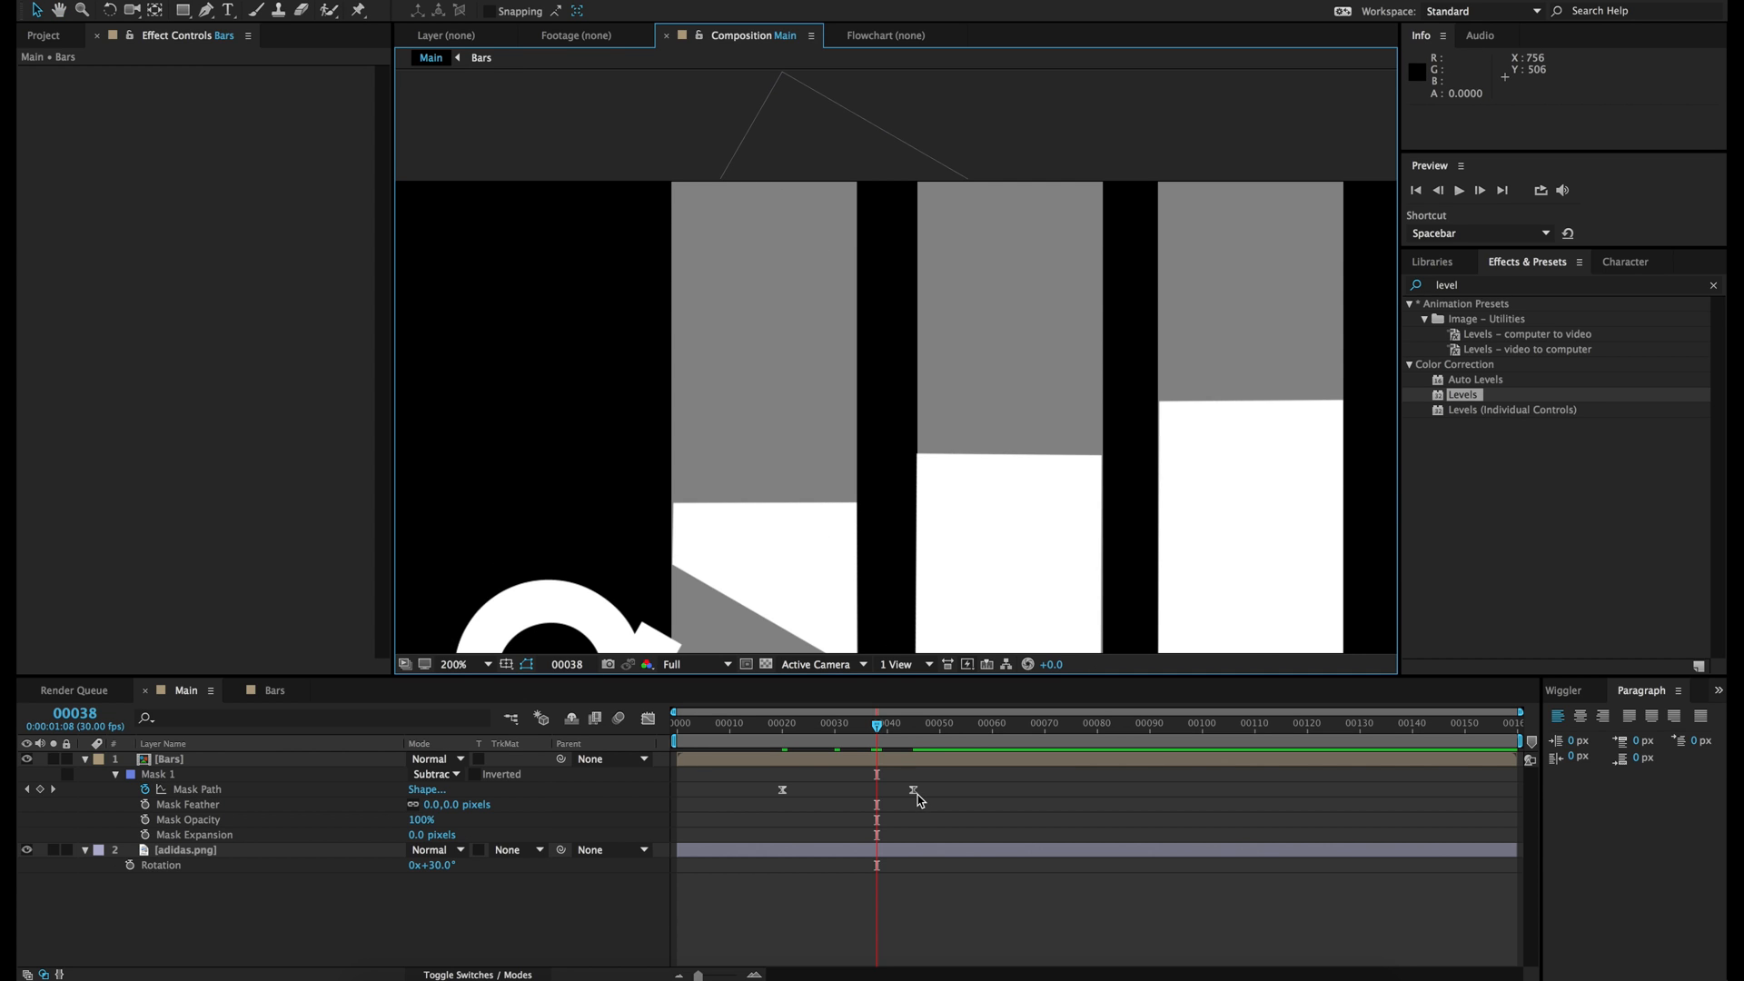
{"action": "left_click", "coordinate": [977, 738]}
{"action": "left_click_drag", "start_coordinate": [980, 741], "coordinate": [1040, 737]}
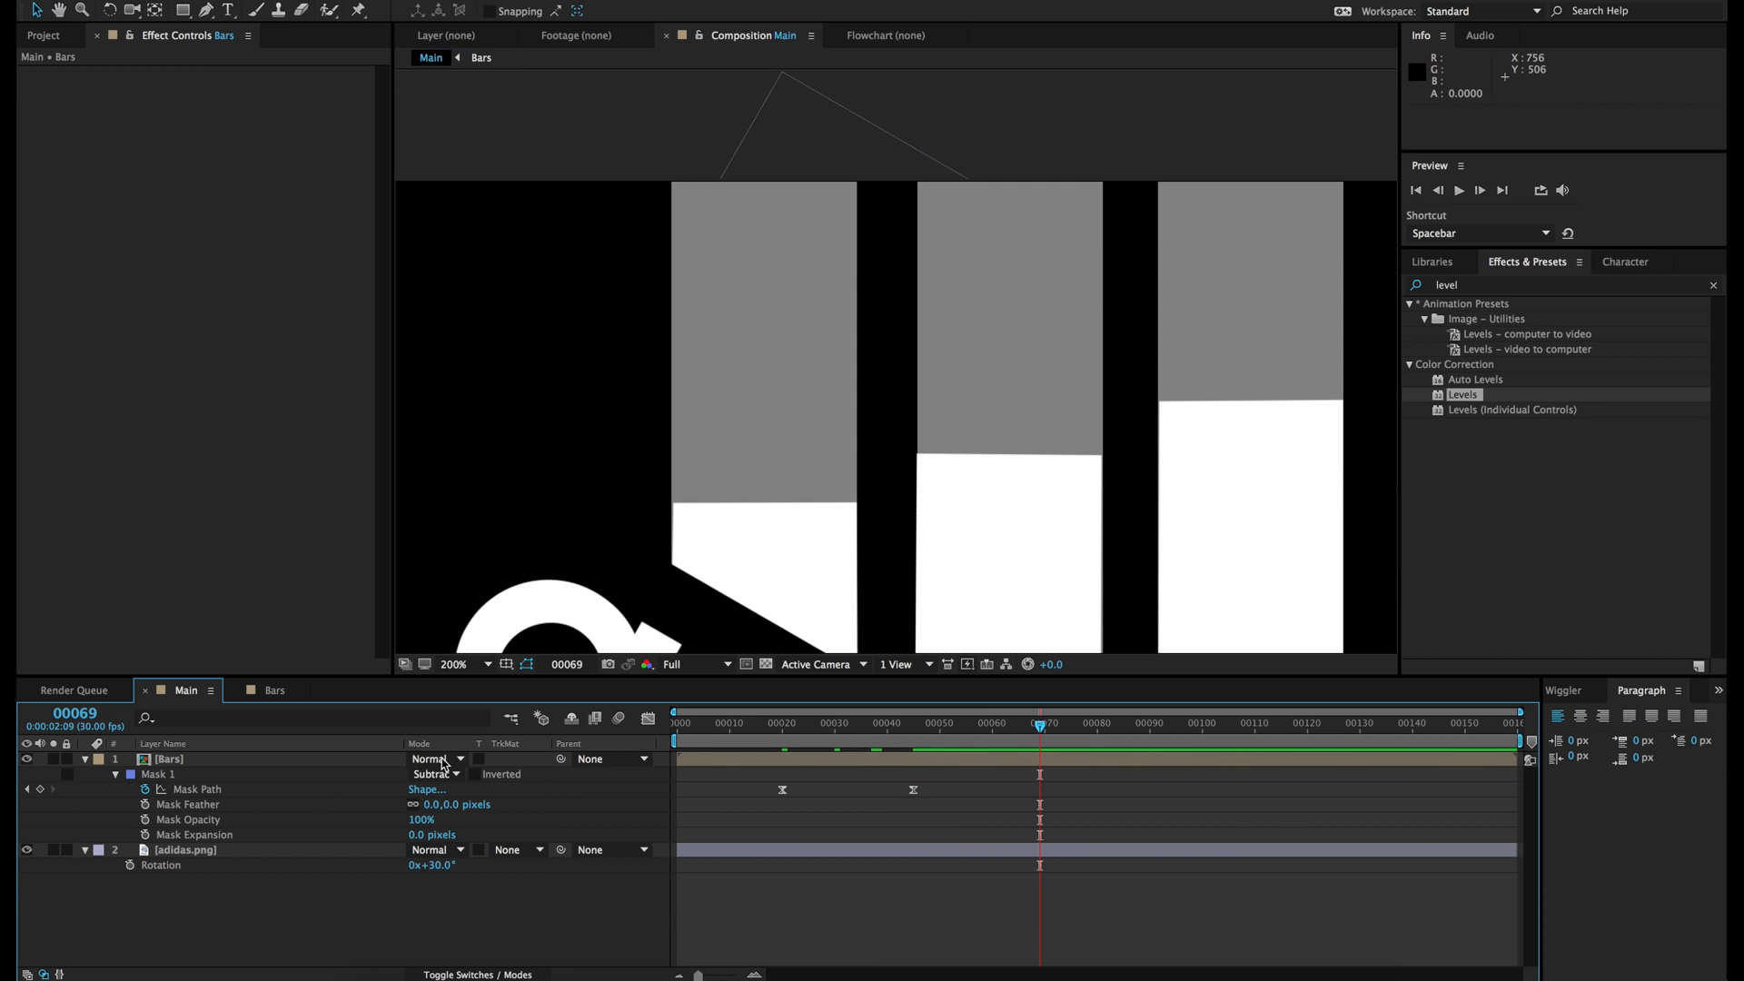
{"action": "left_click", "coordinate": [183, 10]}
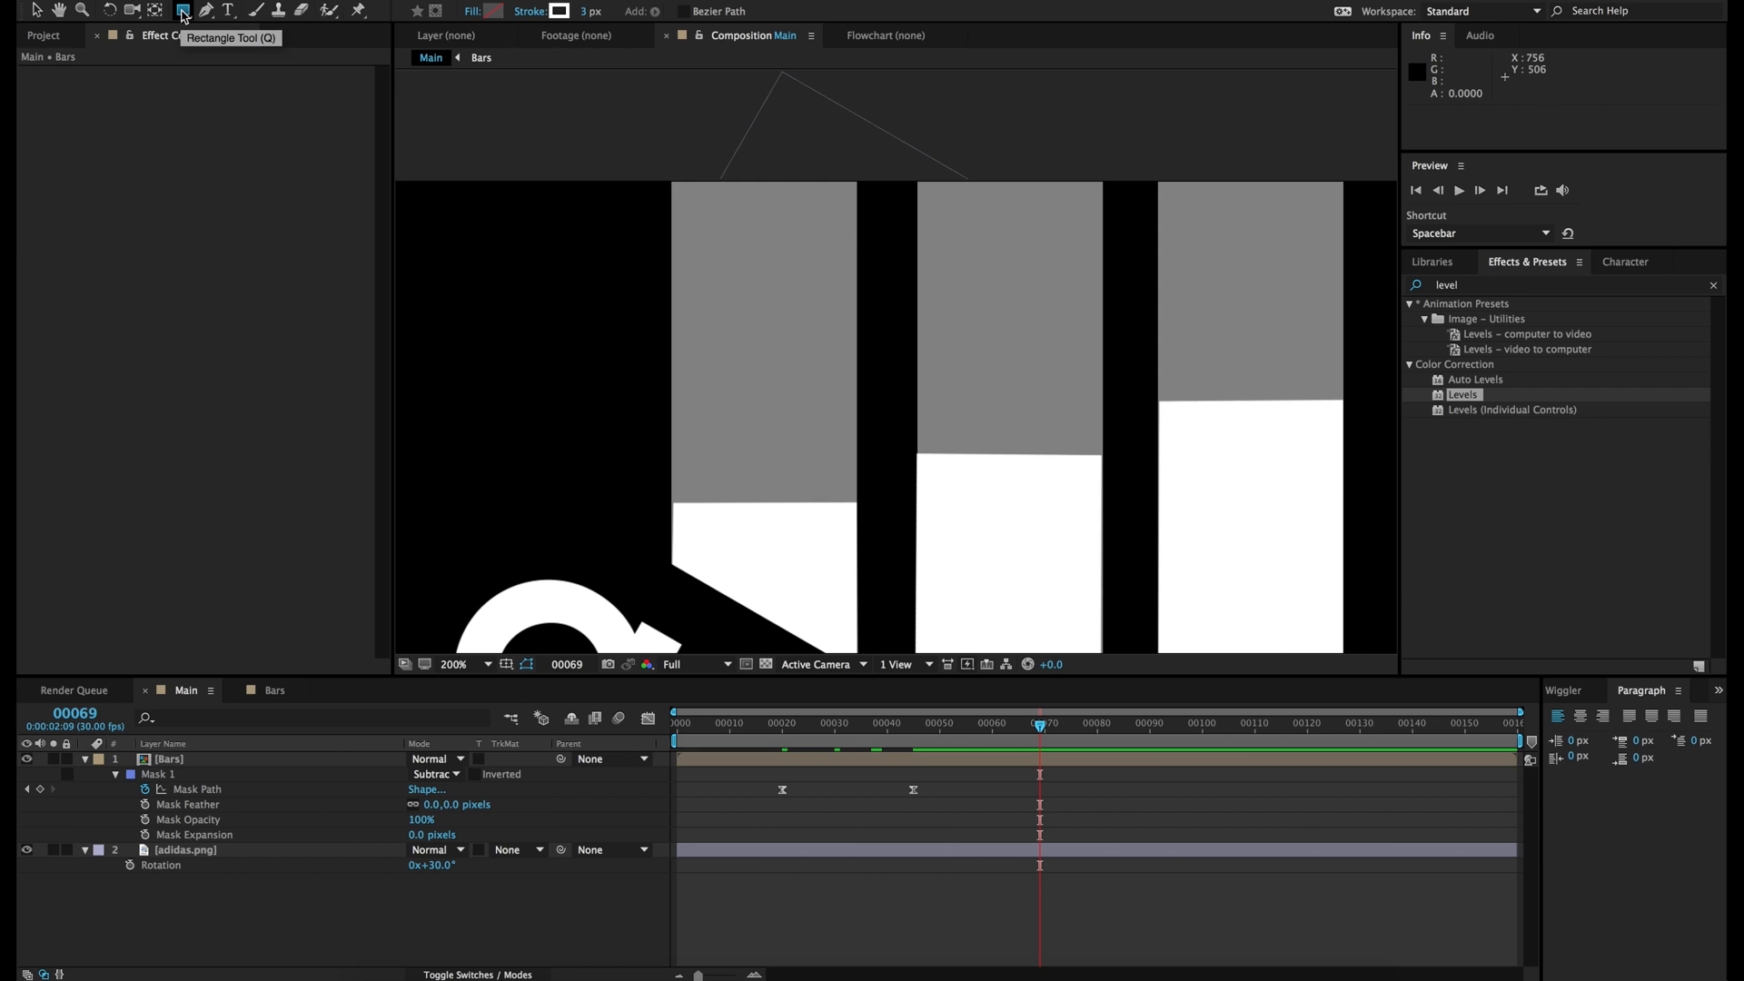
{"action": "left_click", "coordinate": [190, 761]}
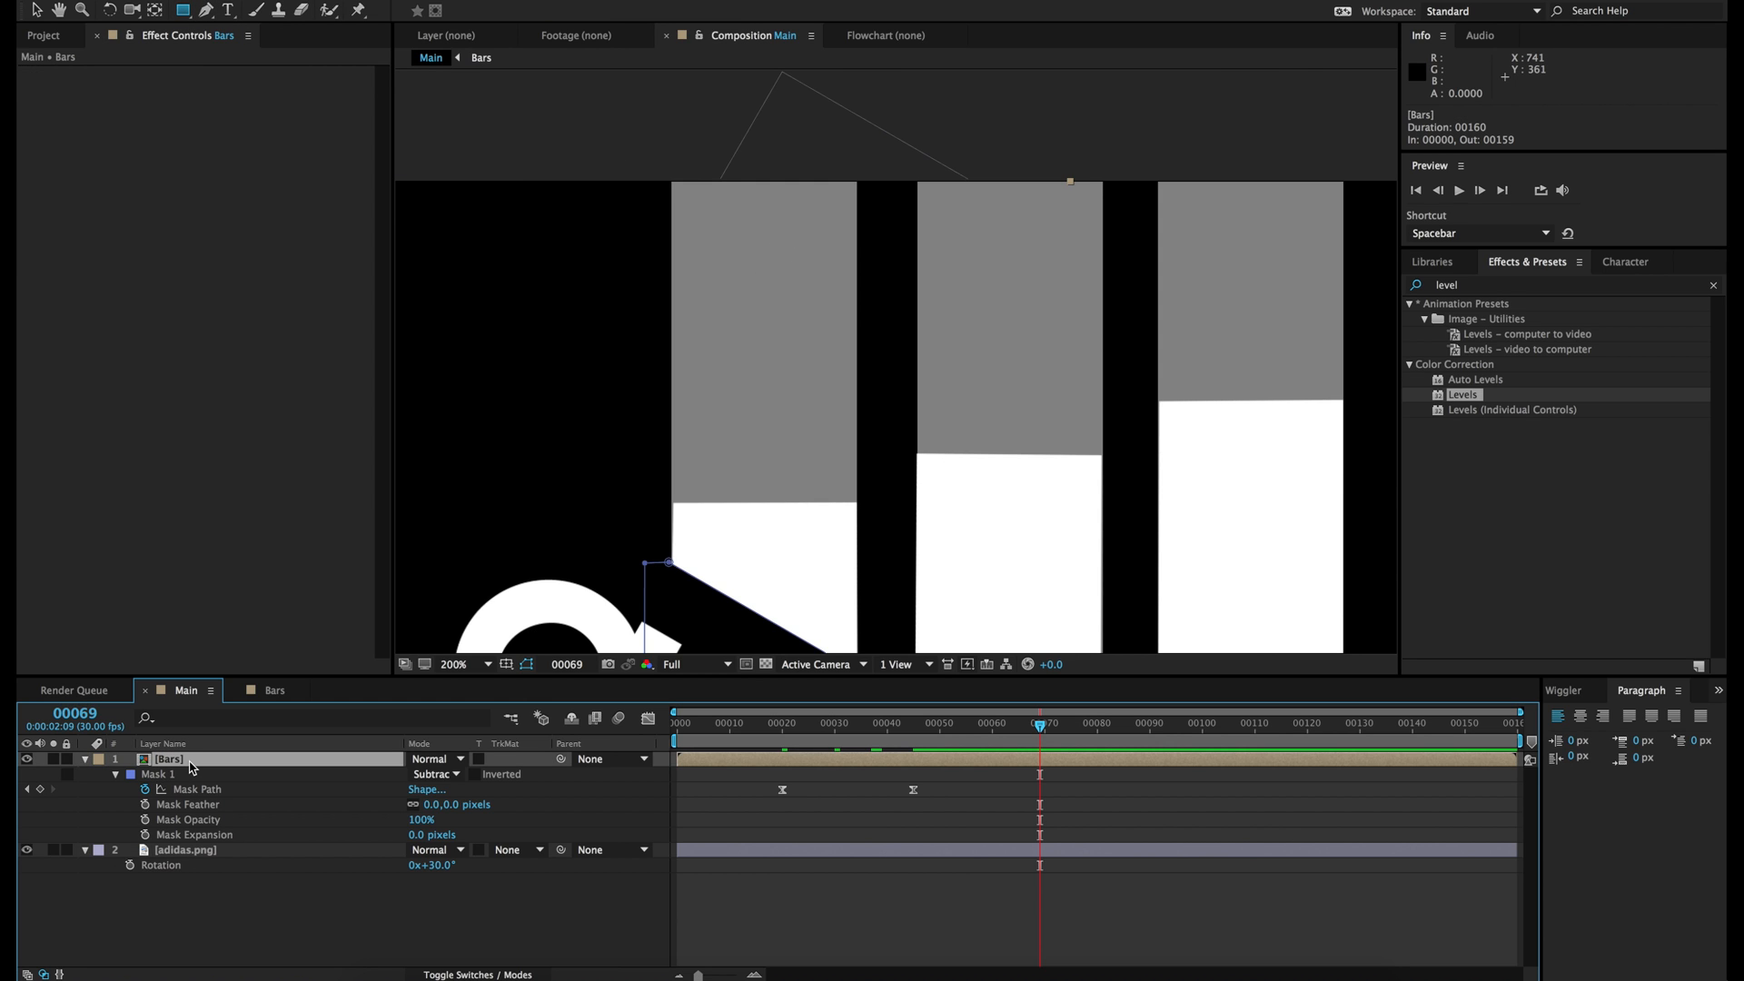
{"action": "left_click_drag", "start_coordinate": [628, 147], "coordinate": [866, 502]}
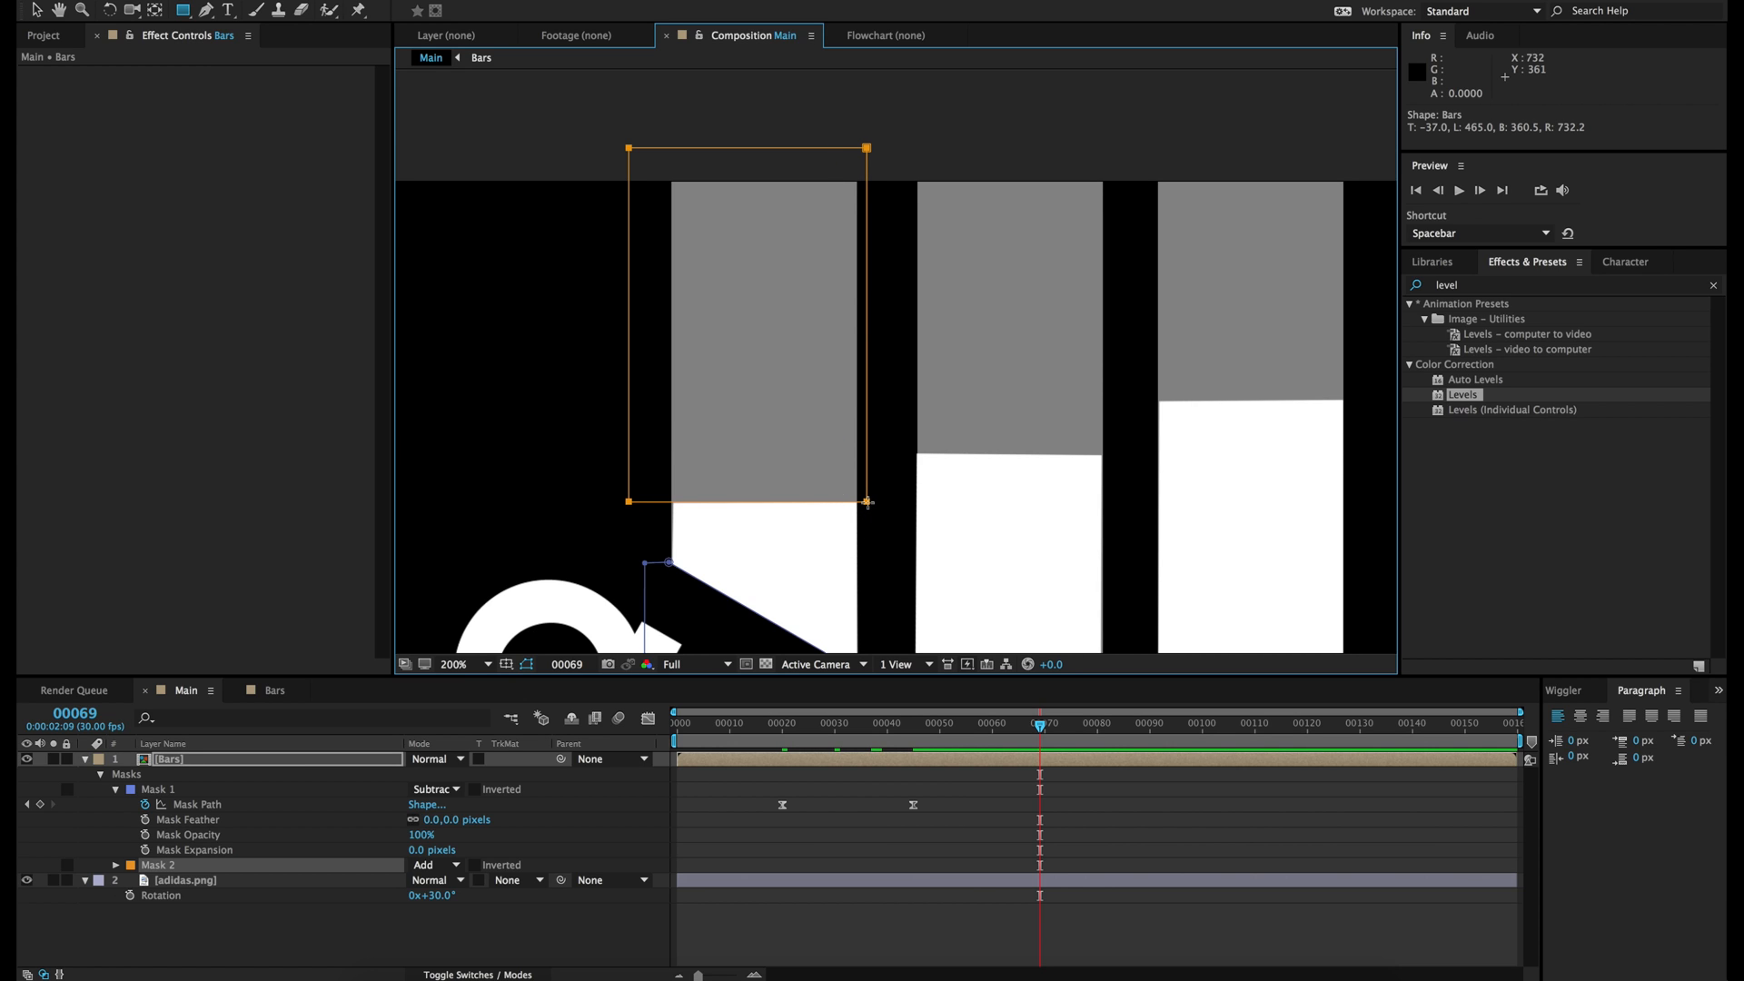
{"action": "left_click_drag", "start_coordinate": [898, 121], "coordinate": [1106, 454]}
{"action": "left_click_drag", "start_coordinate": [1138, 142], "coordinate": [1355, 398]}
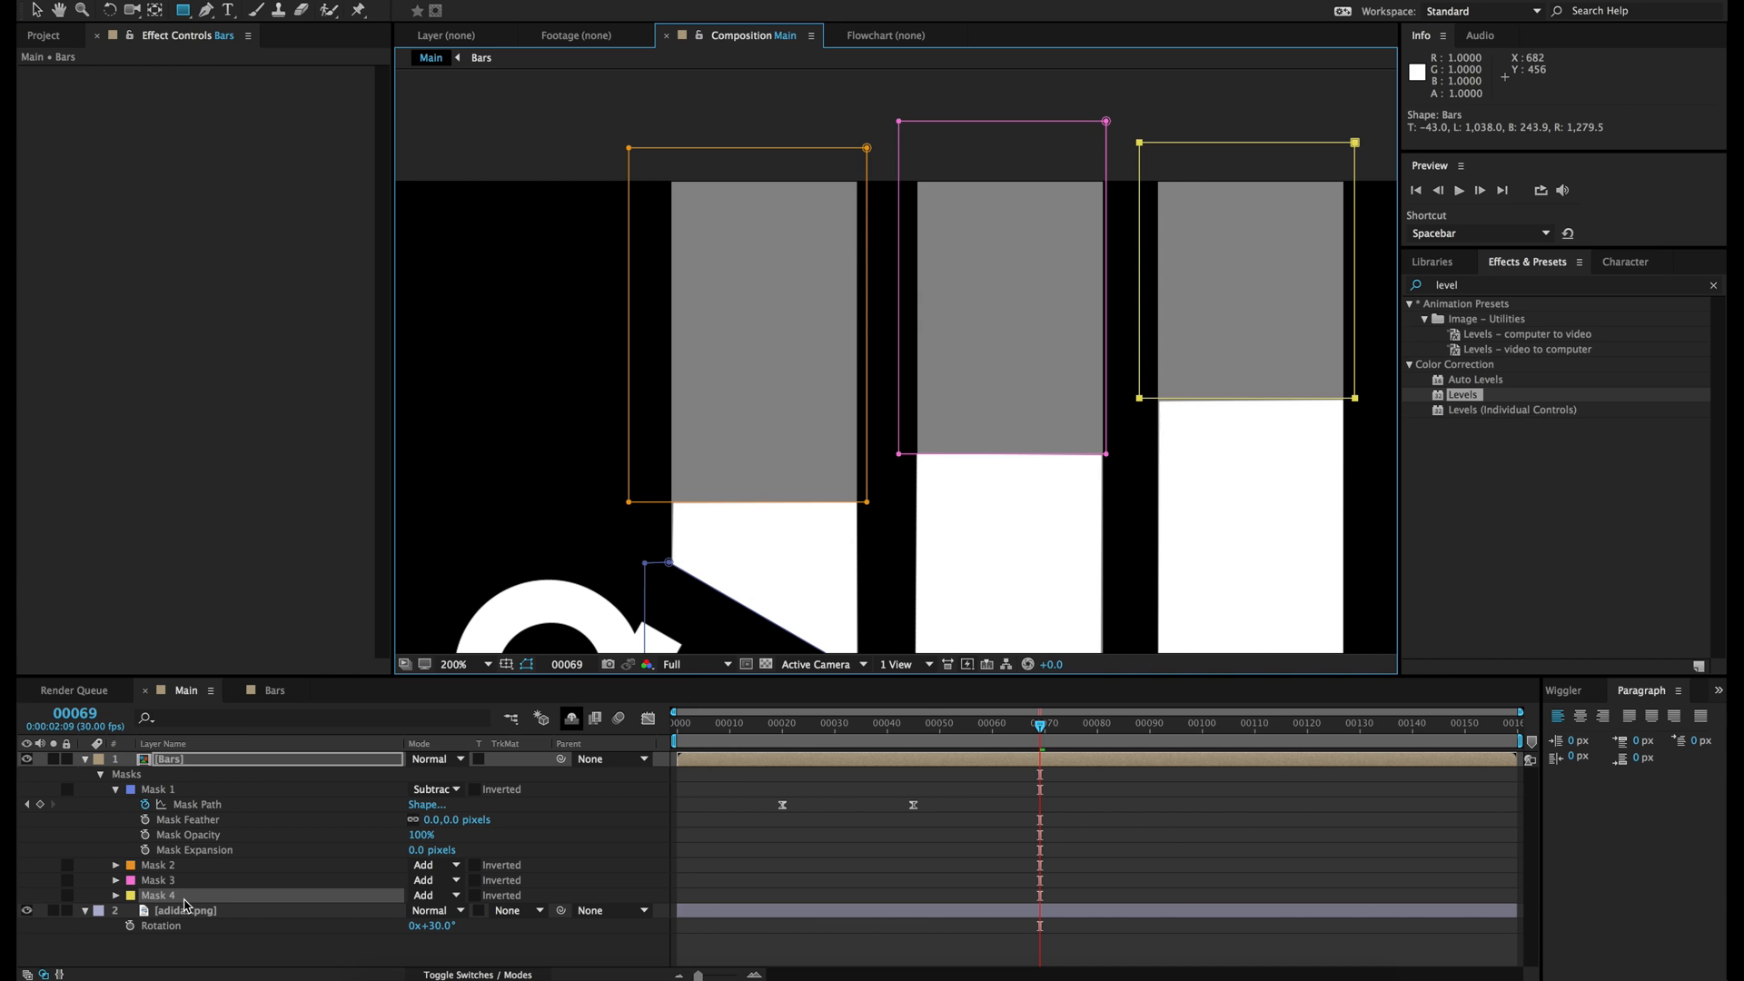
Step: Set the mode of Mask 2, Mask 3 and Mask 4 to Subtract
{"action": "left_click", "coordinate": [234, 758]}
{"action": "left_click", "coordinate": [434, 880]}
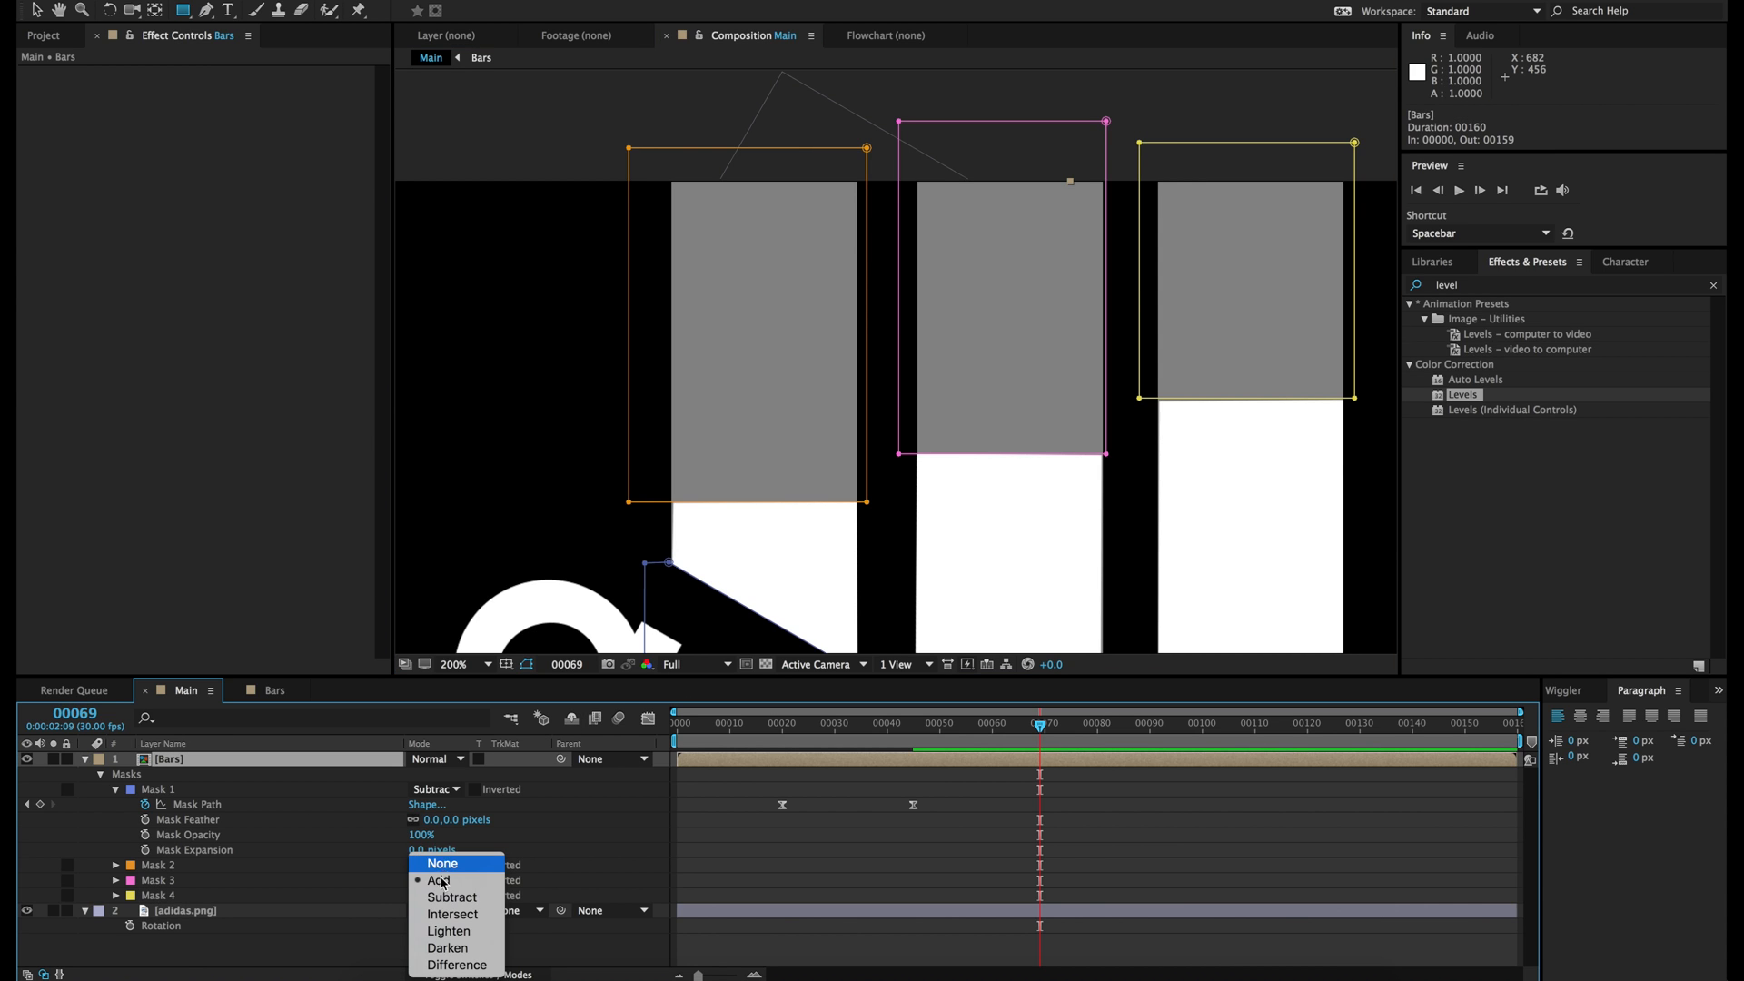
{"action": "left_click", "coordinate": [445, 898]}
{"action": "left_click", "coordinate": [436, 881]}
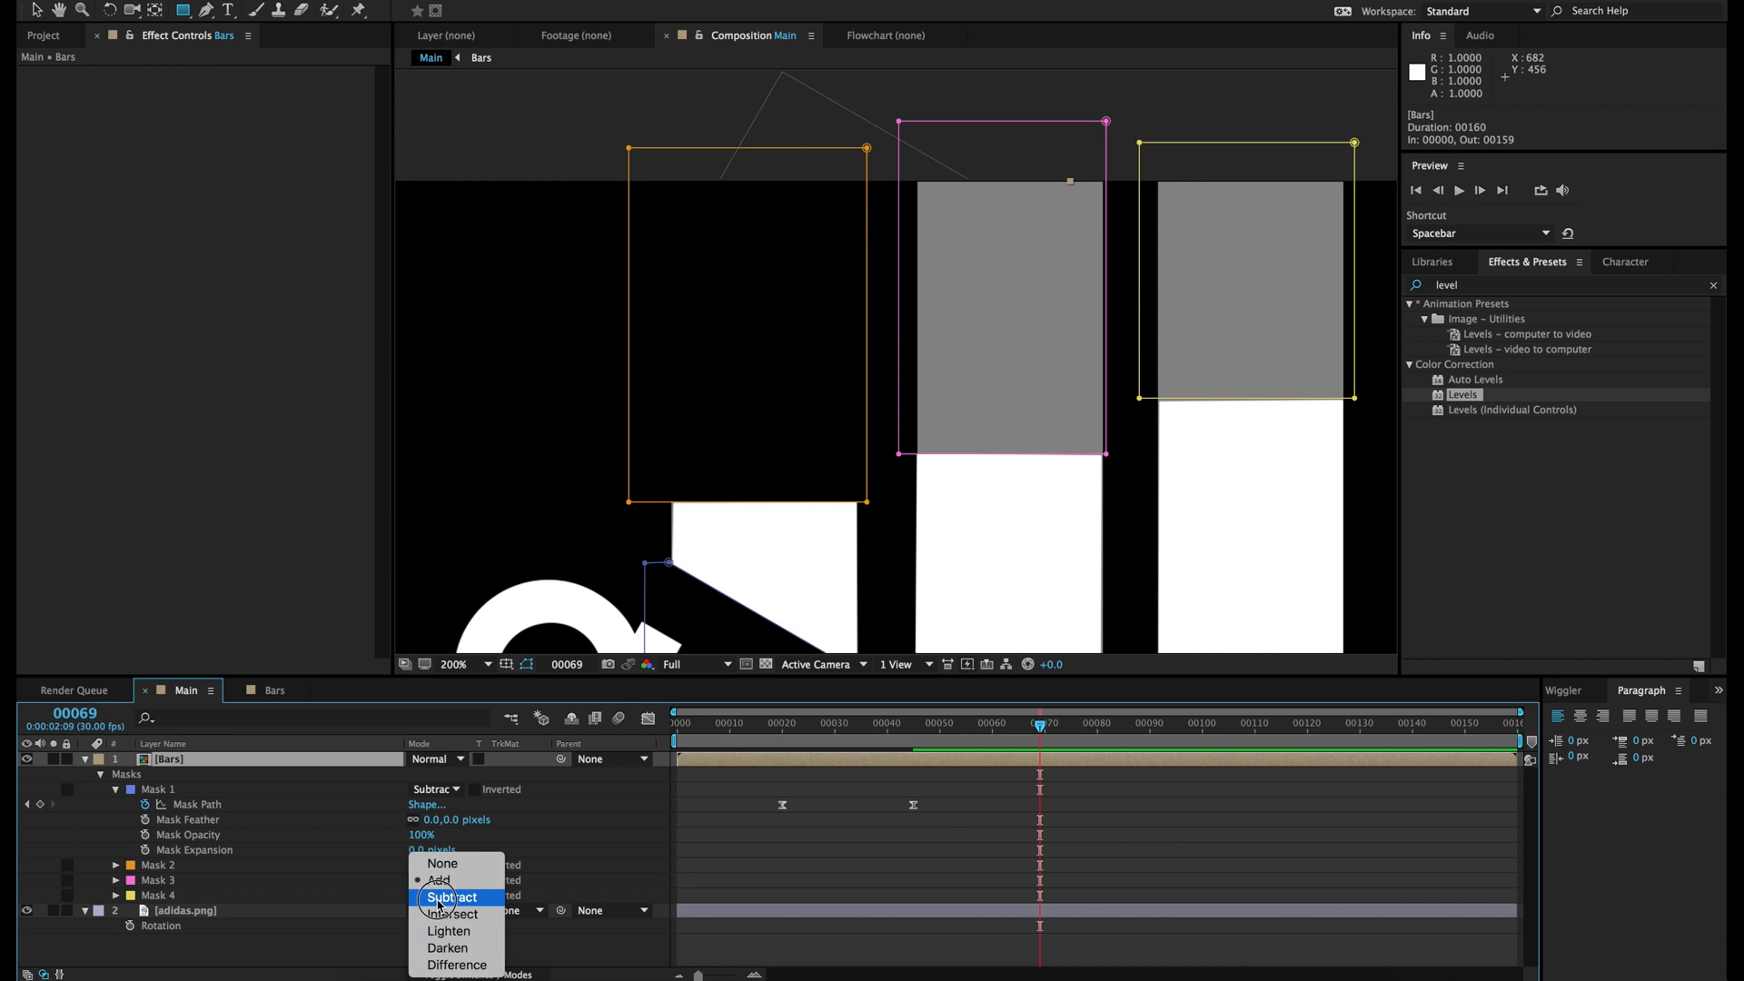
{"action": "left_click", "coordinate": [433, 898]}
{"action": "left_click", "coordinate": [434, 896]}
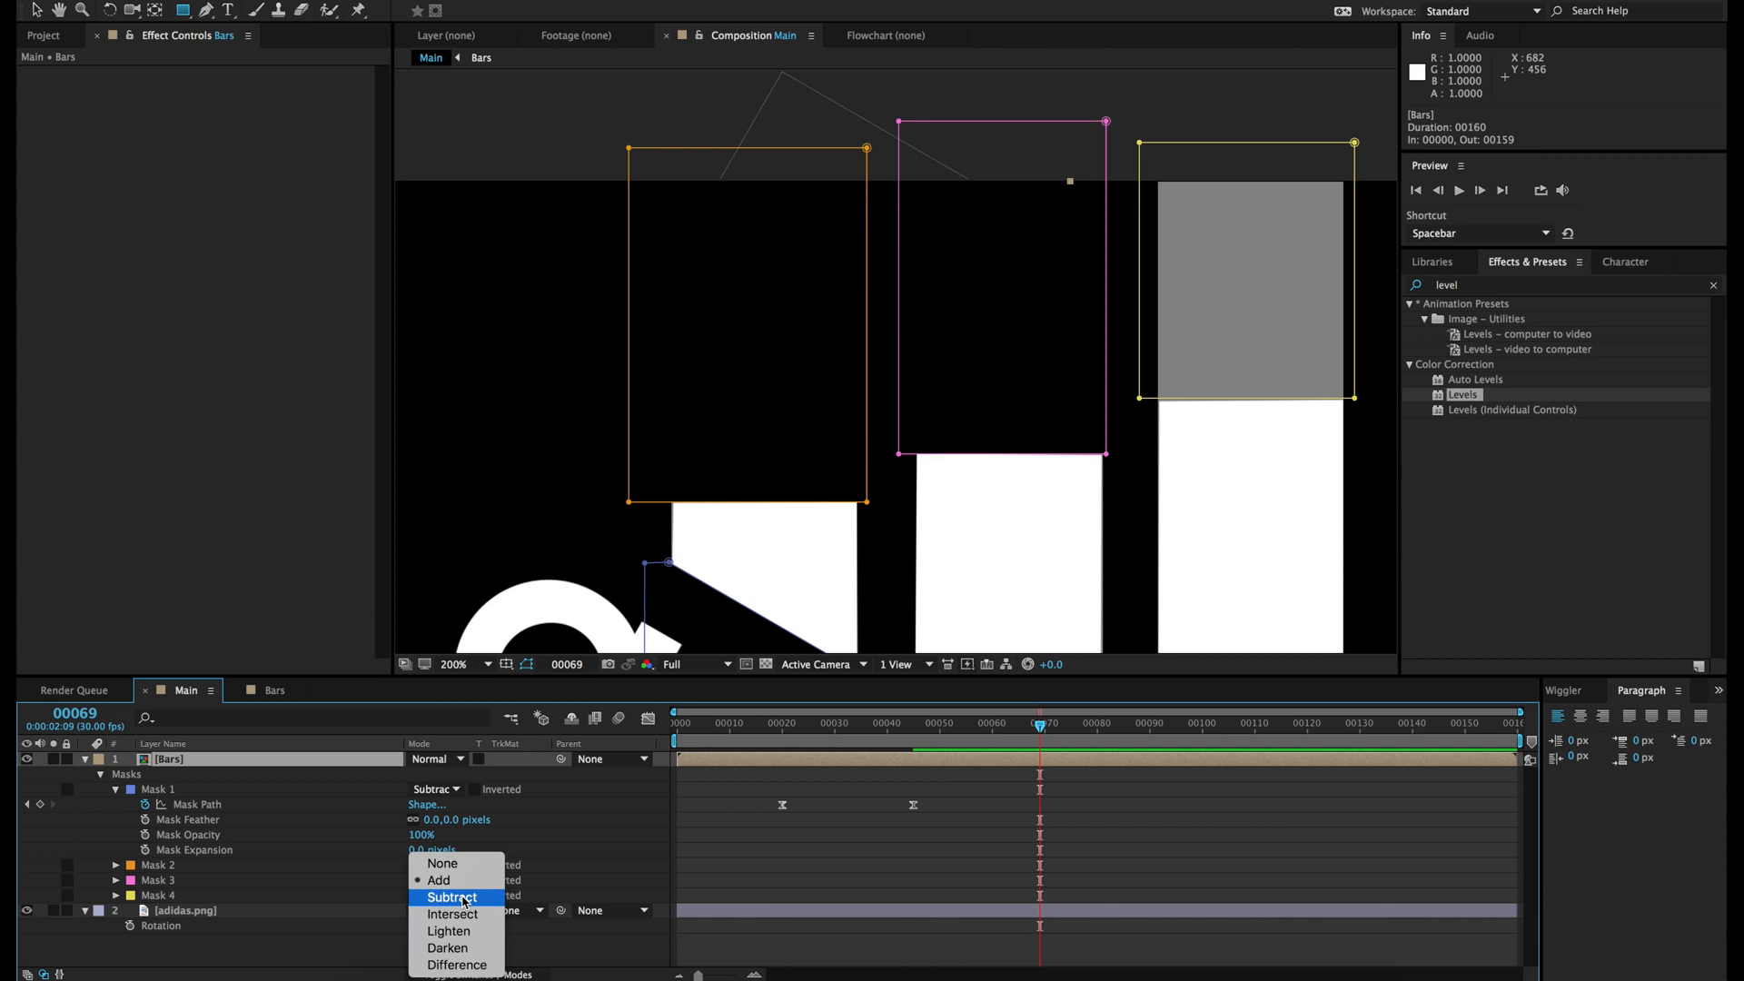
{"action": "left_click", "coordinate": [463, 899]}
Step: Add Mask Path keyframes for Mask 2, Mask 3 and Mask 4 at frame 70
{"action": "left_click", "coordinate": [115, 865]}
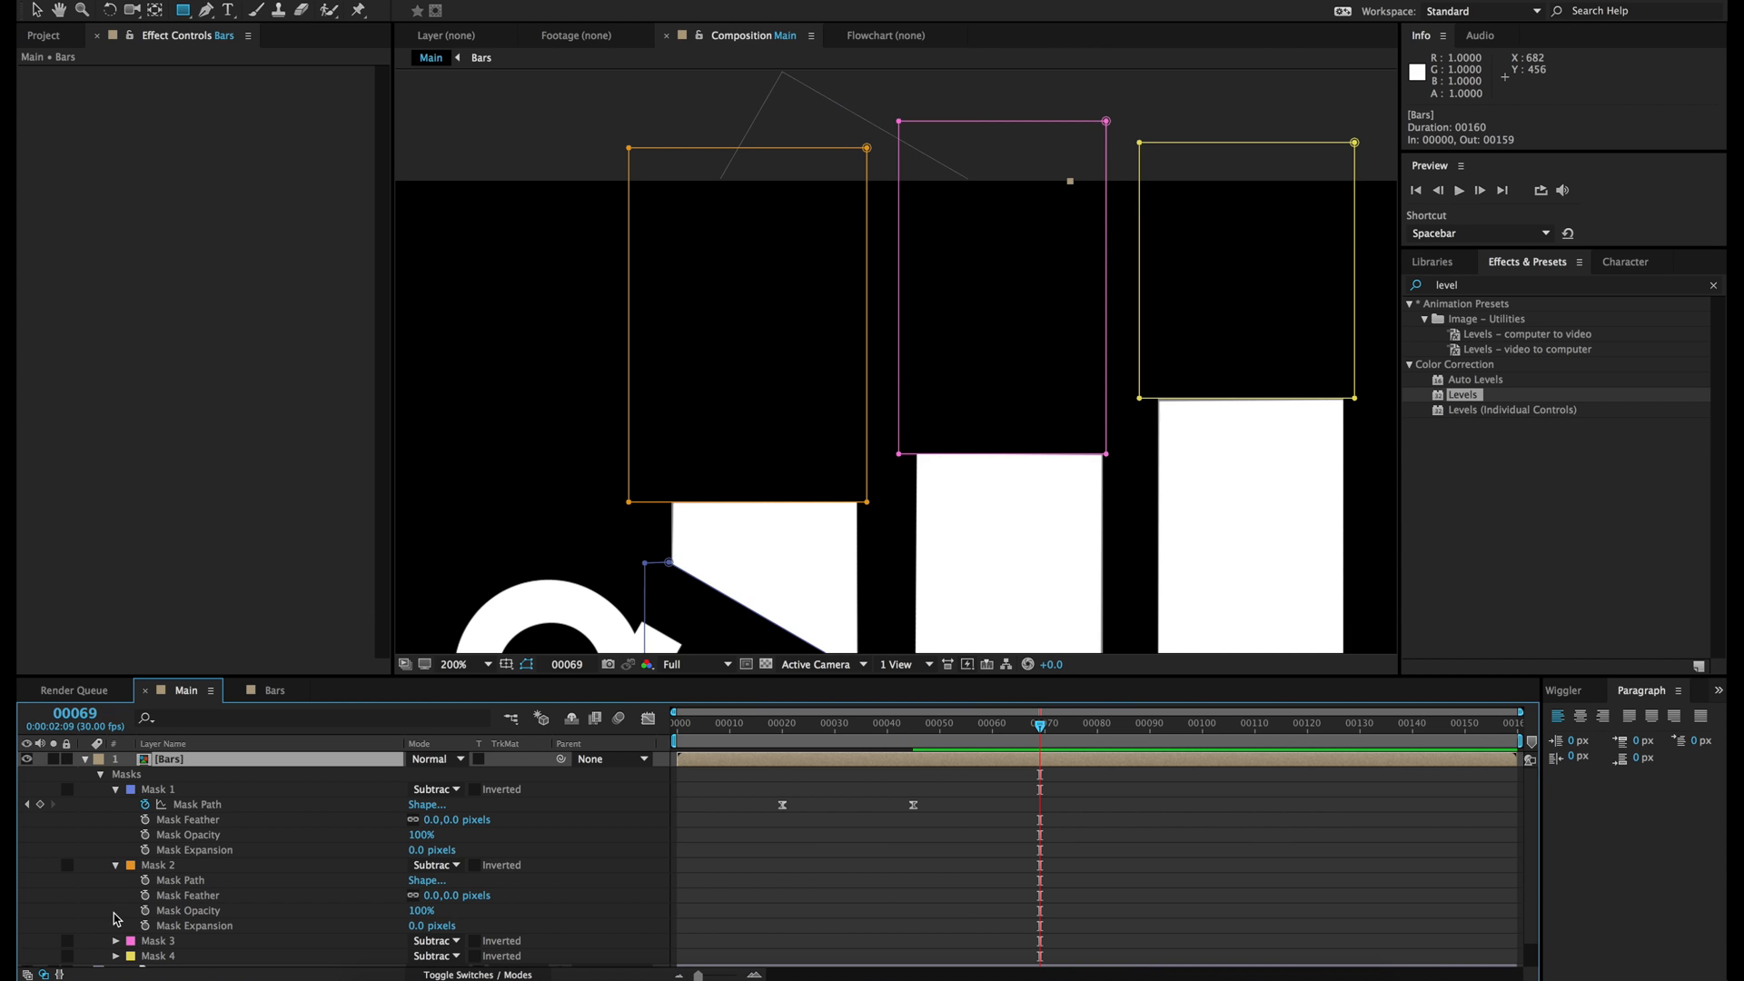
{"action": "scroll", "coordinate": [115, 911], "scroll_direction": "down", "scroll_amount": 1}
{"action": "left_click", "coordinate": [115, 913]}
{"action": "scroll", "coordinate": [116, 913], "scroll_direction": "down", "scroll_amount": 3}
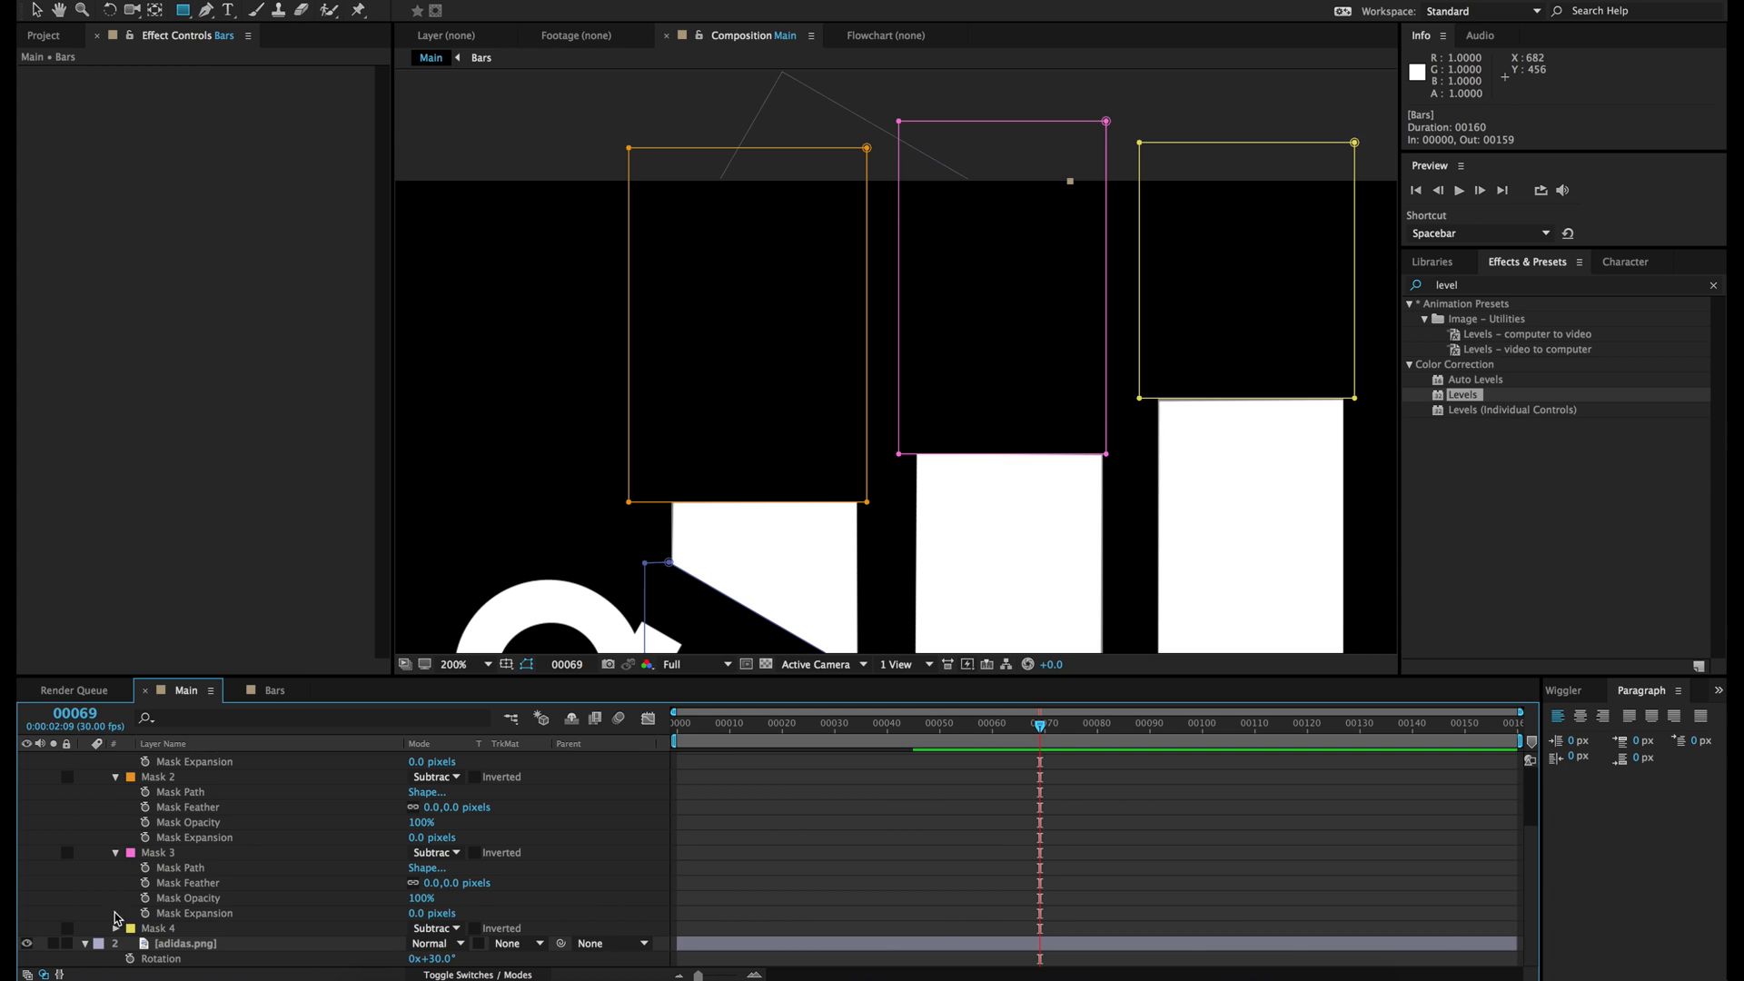
{"action": "left_click", "coordinate": [115, 928]}
{"action": "scroll", "coordinate": [955, 858], "scroll_direction": "up", "scroll_amount": 2}
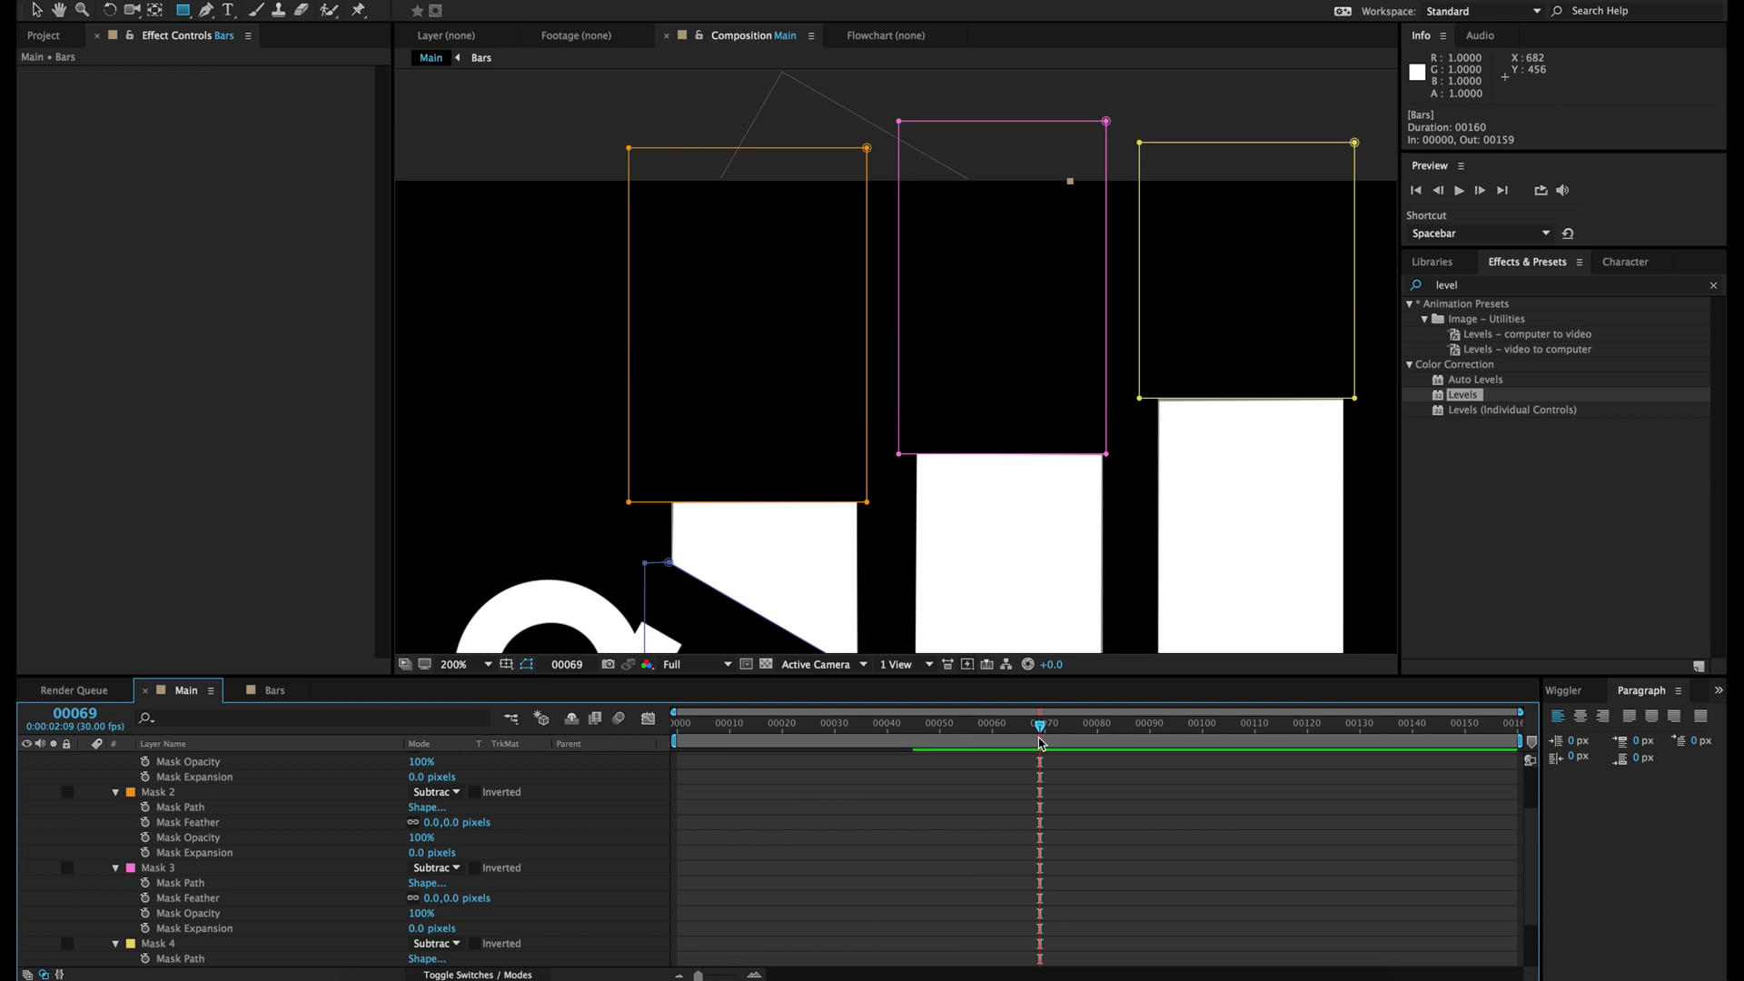
{"action": "left_click_drag", "start_coordinate": [1048, 725], "coordinate": [1049, 727]}
{"action": "left_click", "coordinate": [145, 884]}
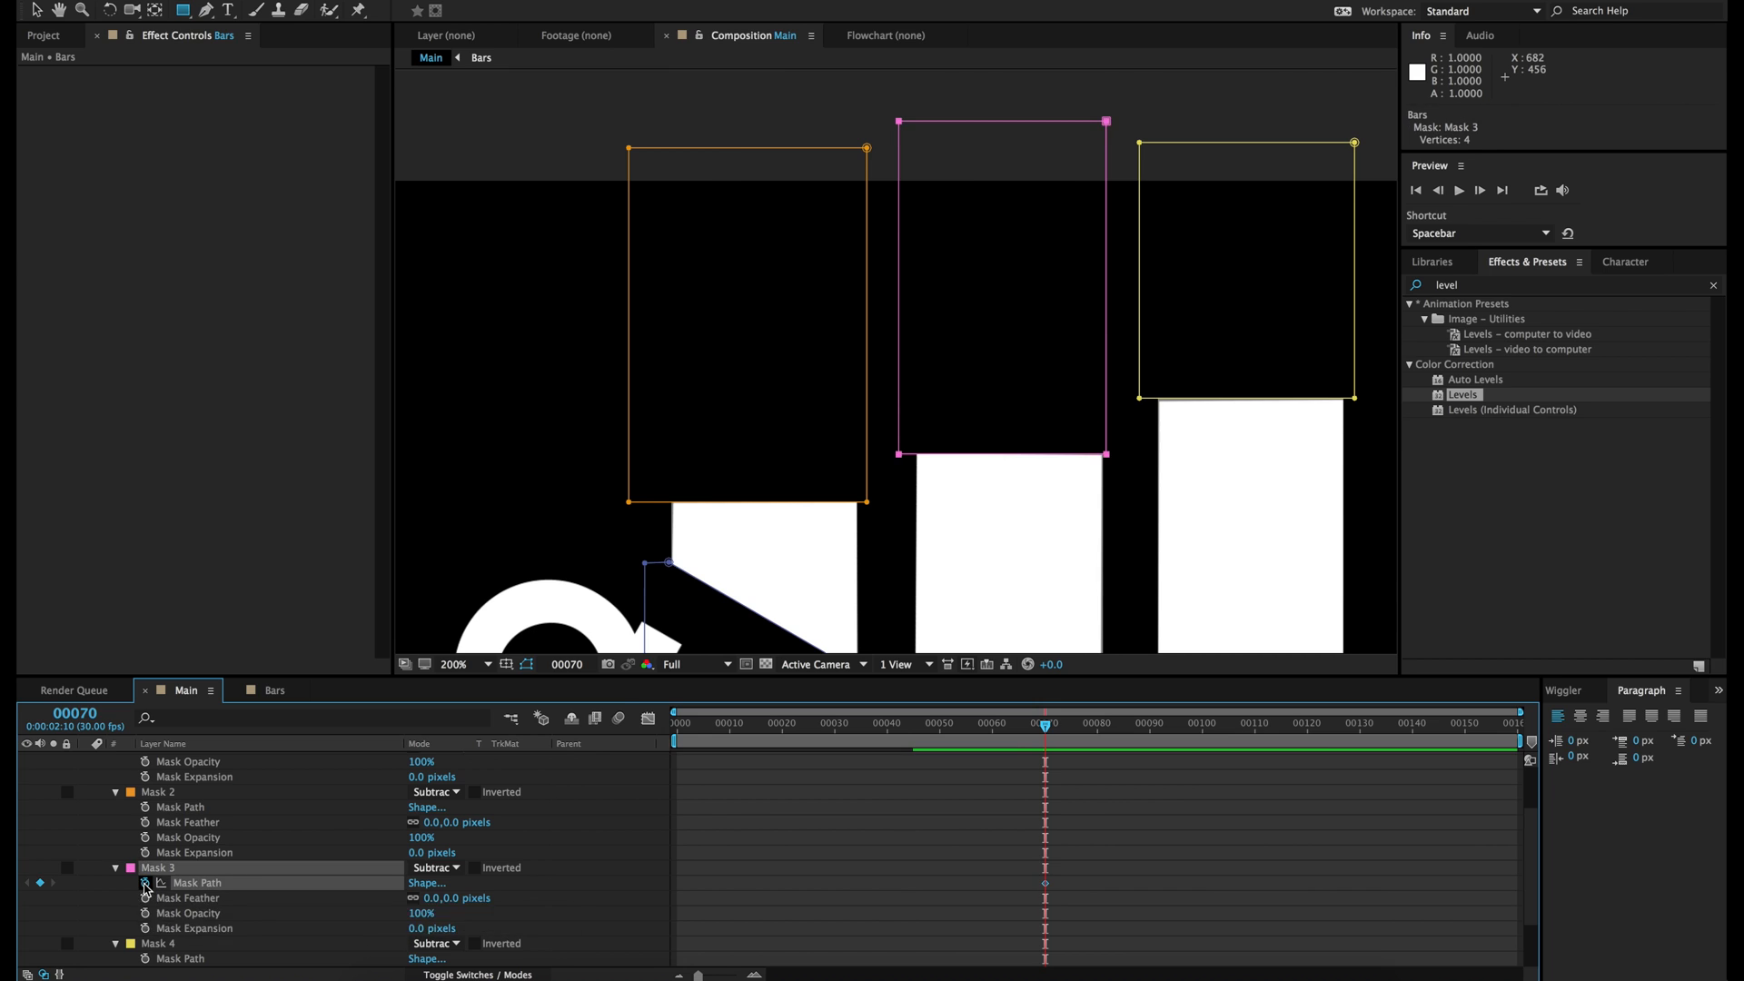
{"action": "left_click", "coordinate": [145, 807]}
{"action": "scroll", "coordinate": [163, 853], "scroll_direction": "down", "scroll_amount": 1}
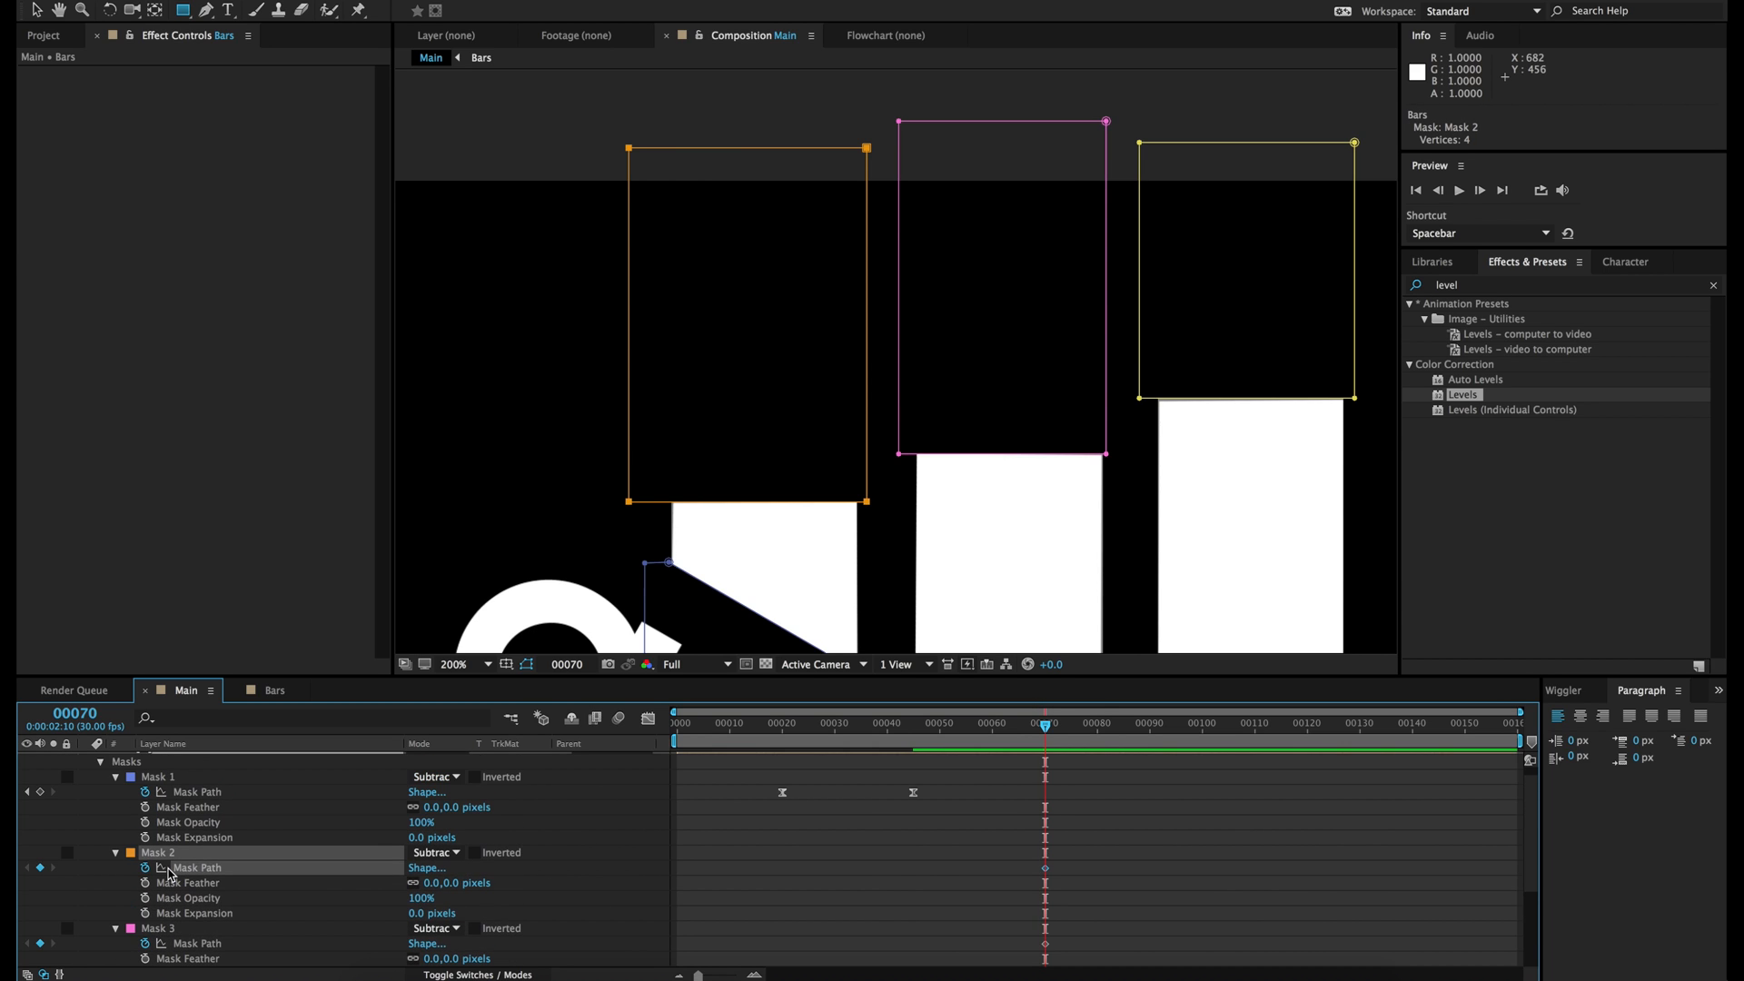
{"action": "scroll", "coordinate": [169, 874], "scroll_direction": "down", "scroll_amount": 1}
{"action": "left_click", "coordinate": [146, 882]}
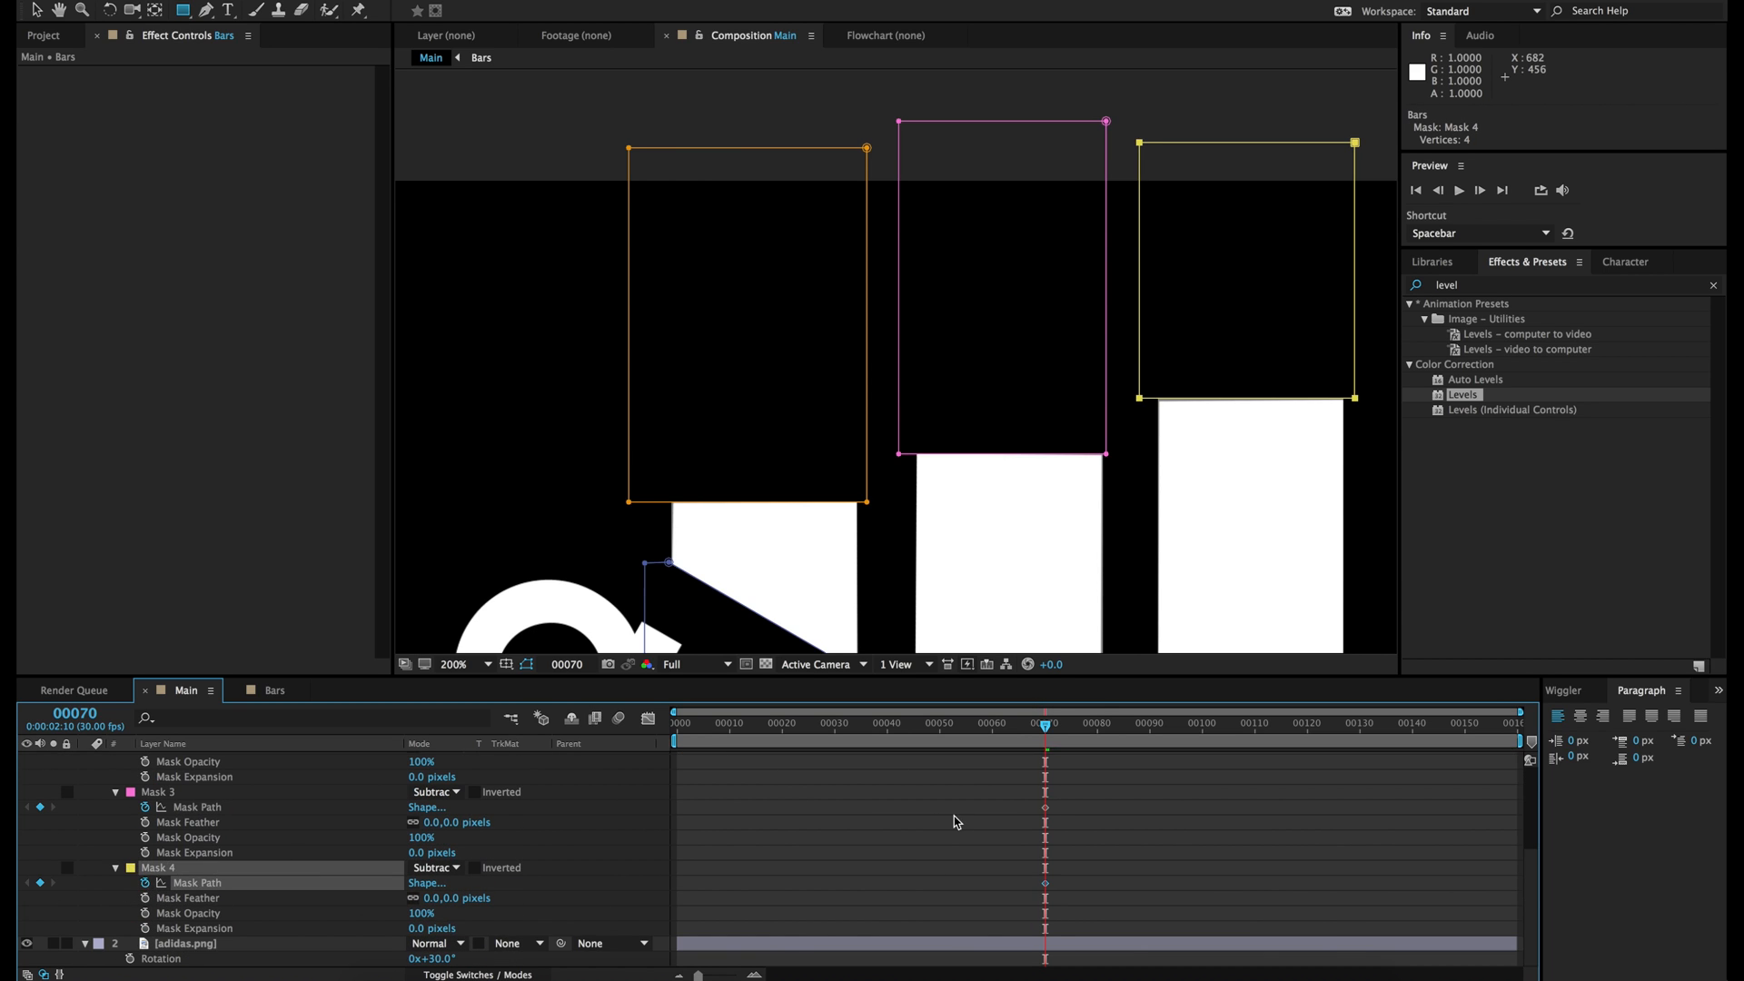
Step: At frame 50, move Mask 2, Mask 3 and Mask 4 together straight up until their lower edges lie above the composition's upper edge
{"action": "left_click", "coordinate": [939, 726]}
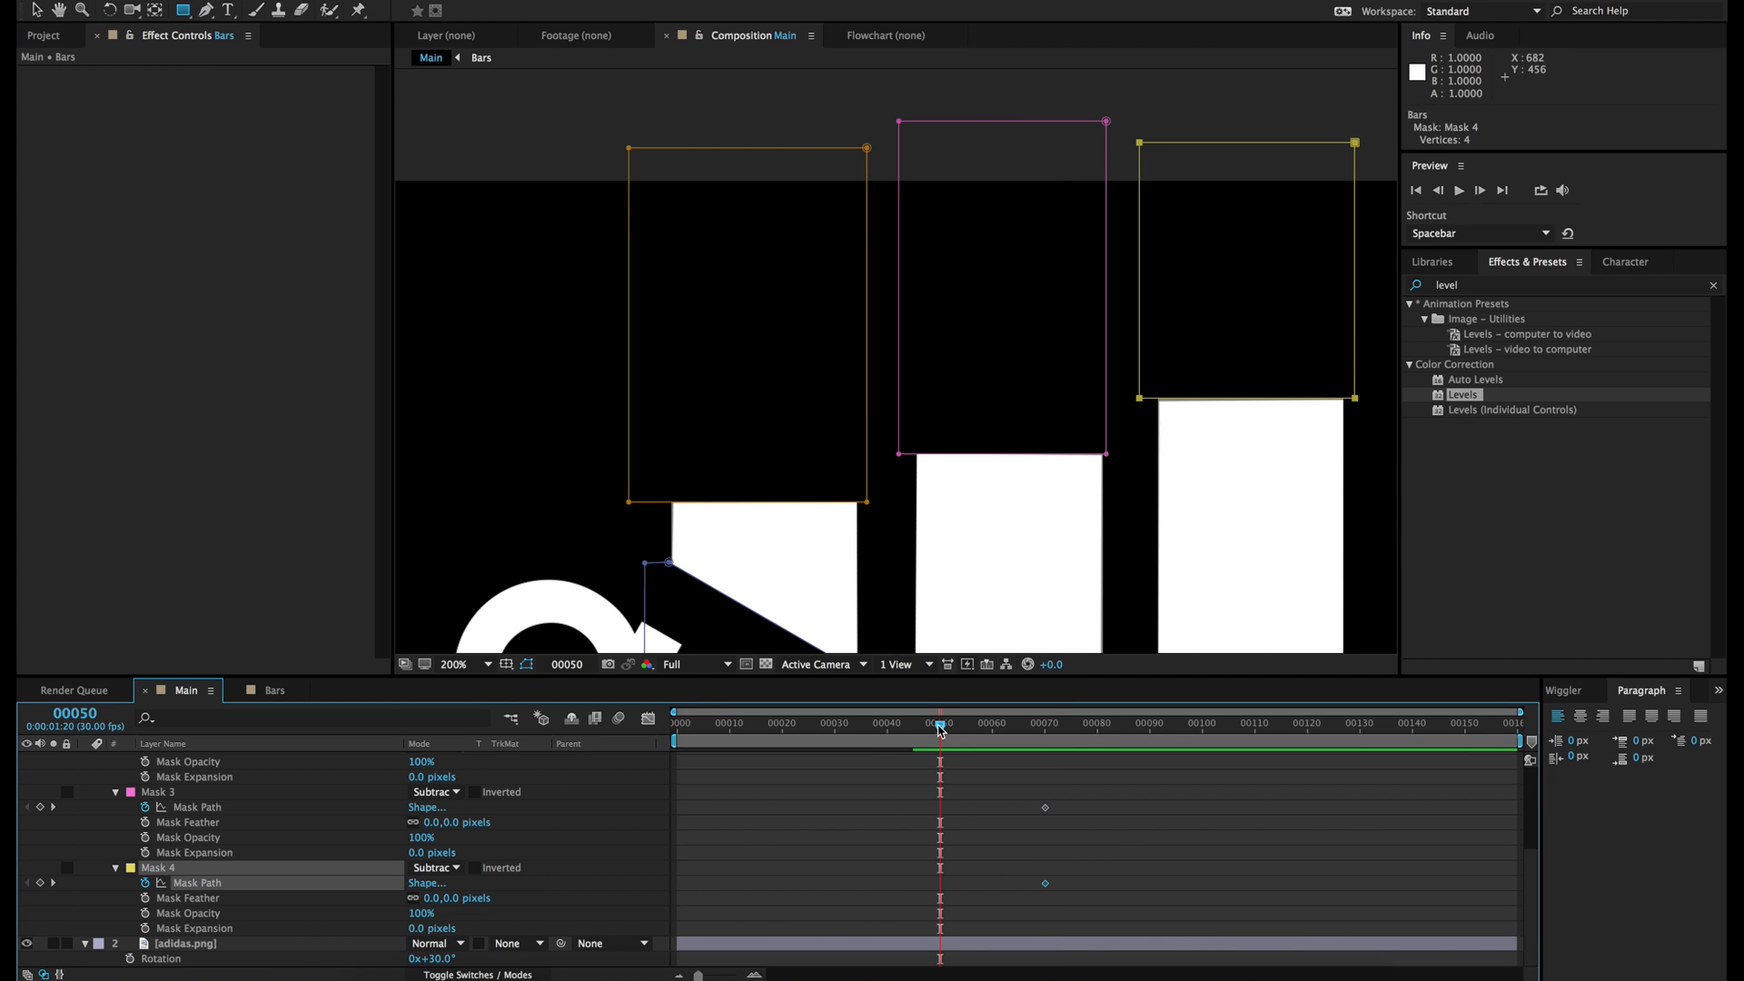
{"action": "left_click", "coordinate": [37, 10]}
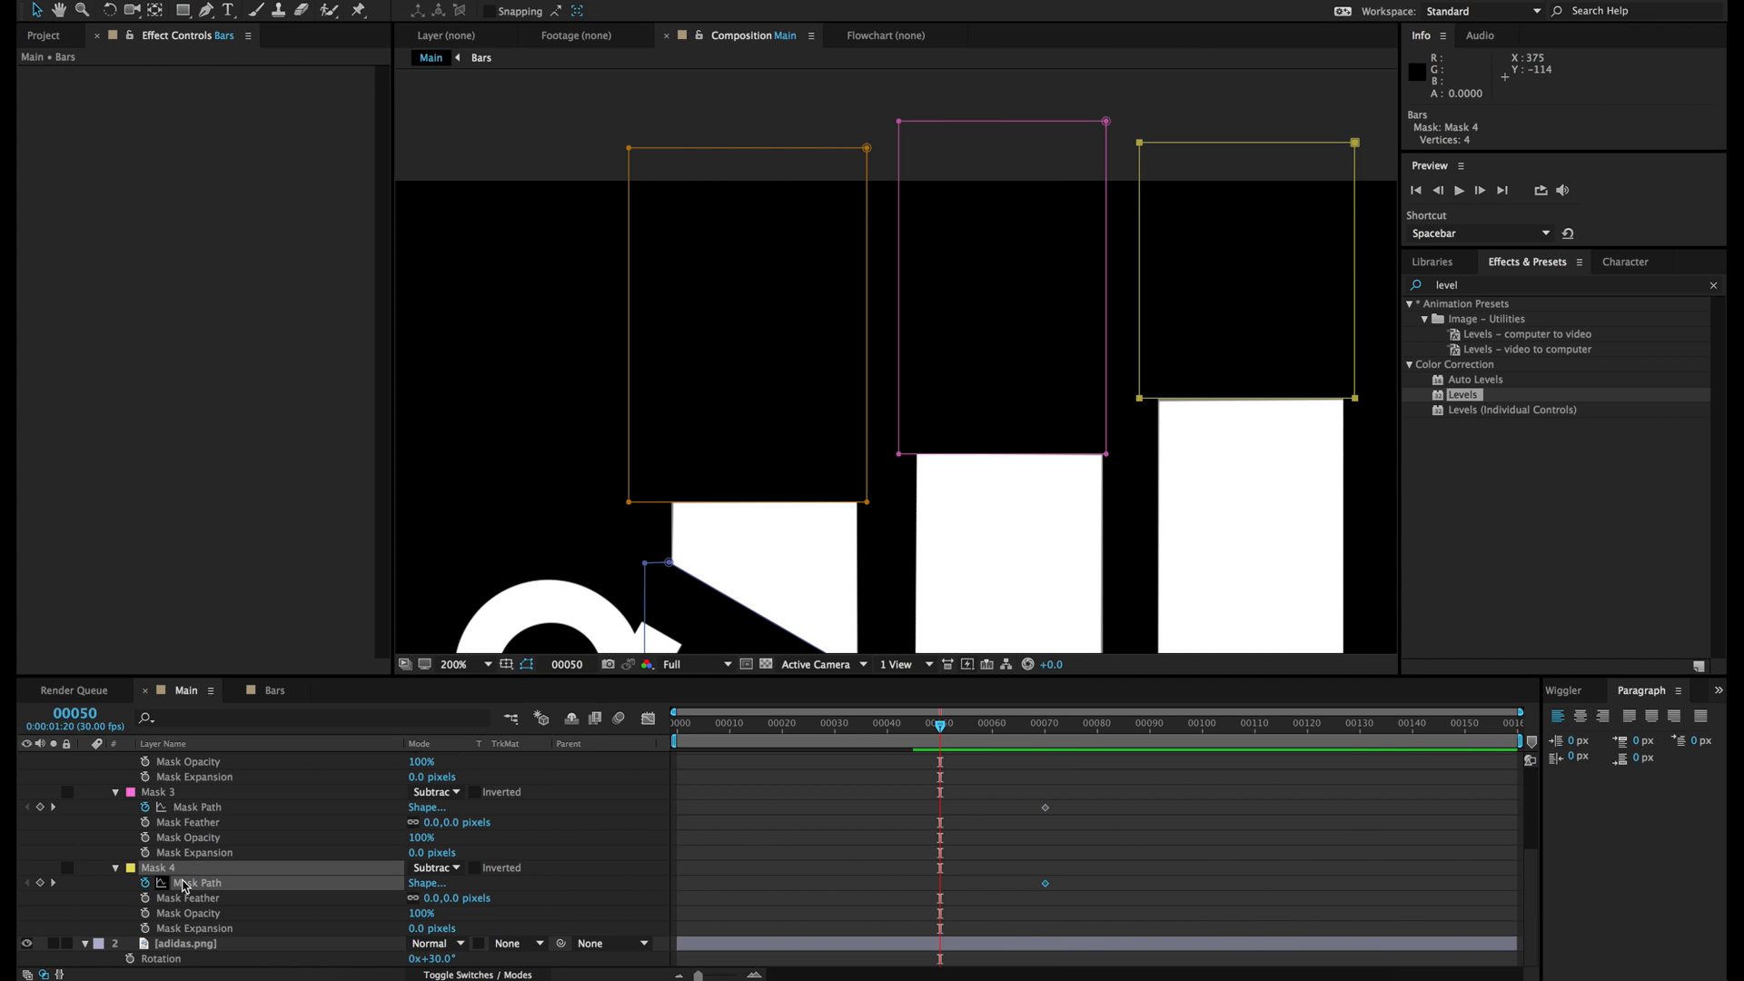
{"action": "left_click", "coordinate": [1004, 120], "text": "shift"}
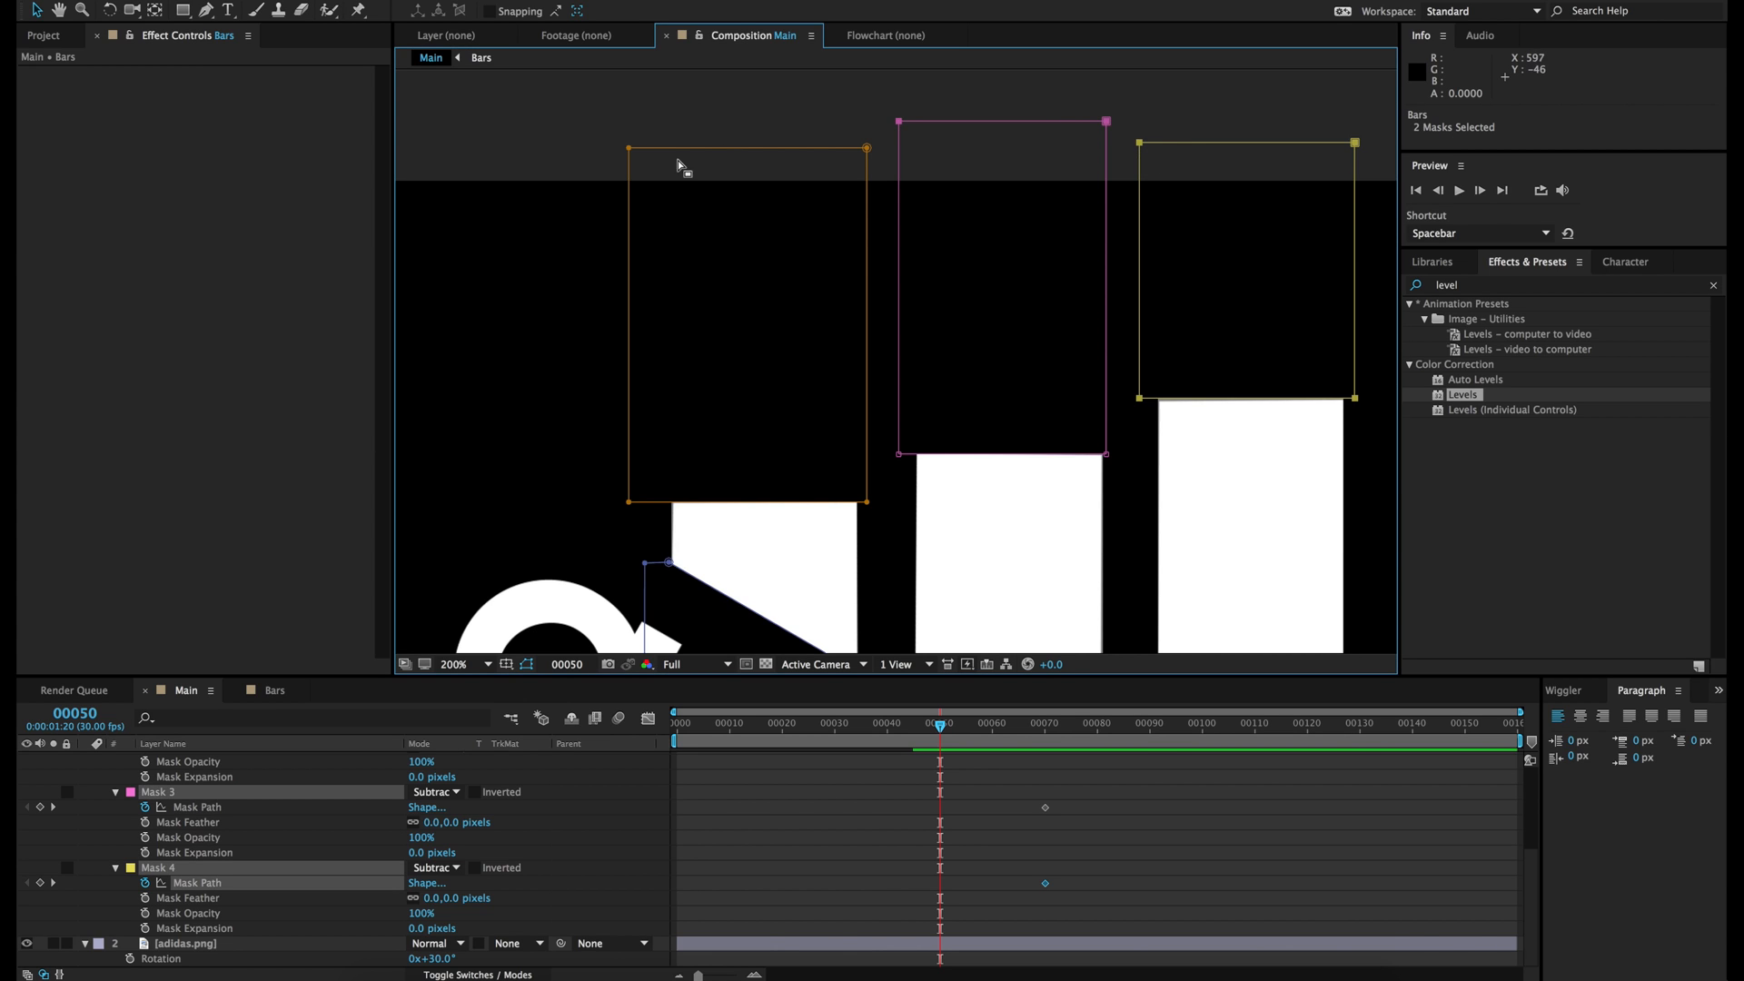
{"action": "left_click_drag", "start_coordinate": [566, 103], "coordinate": [1384, 525]}
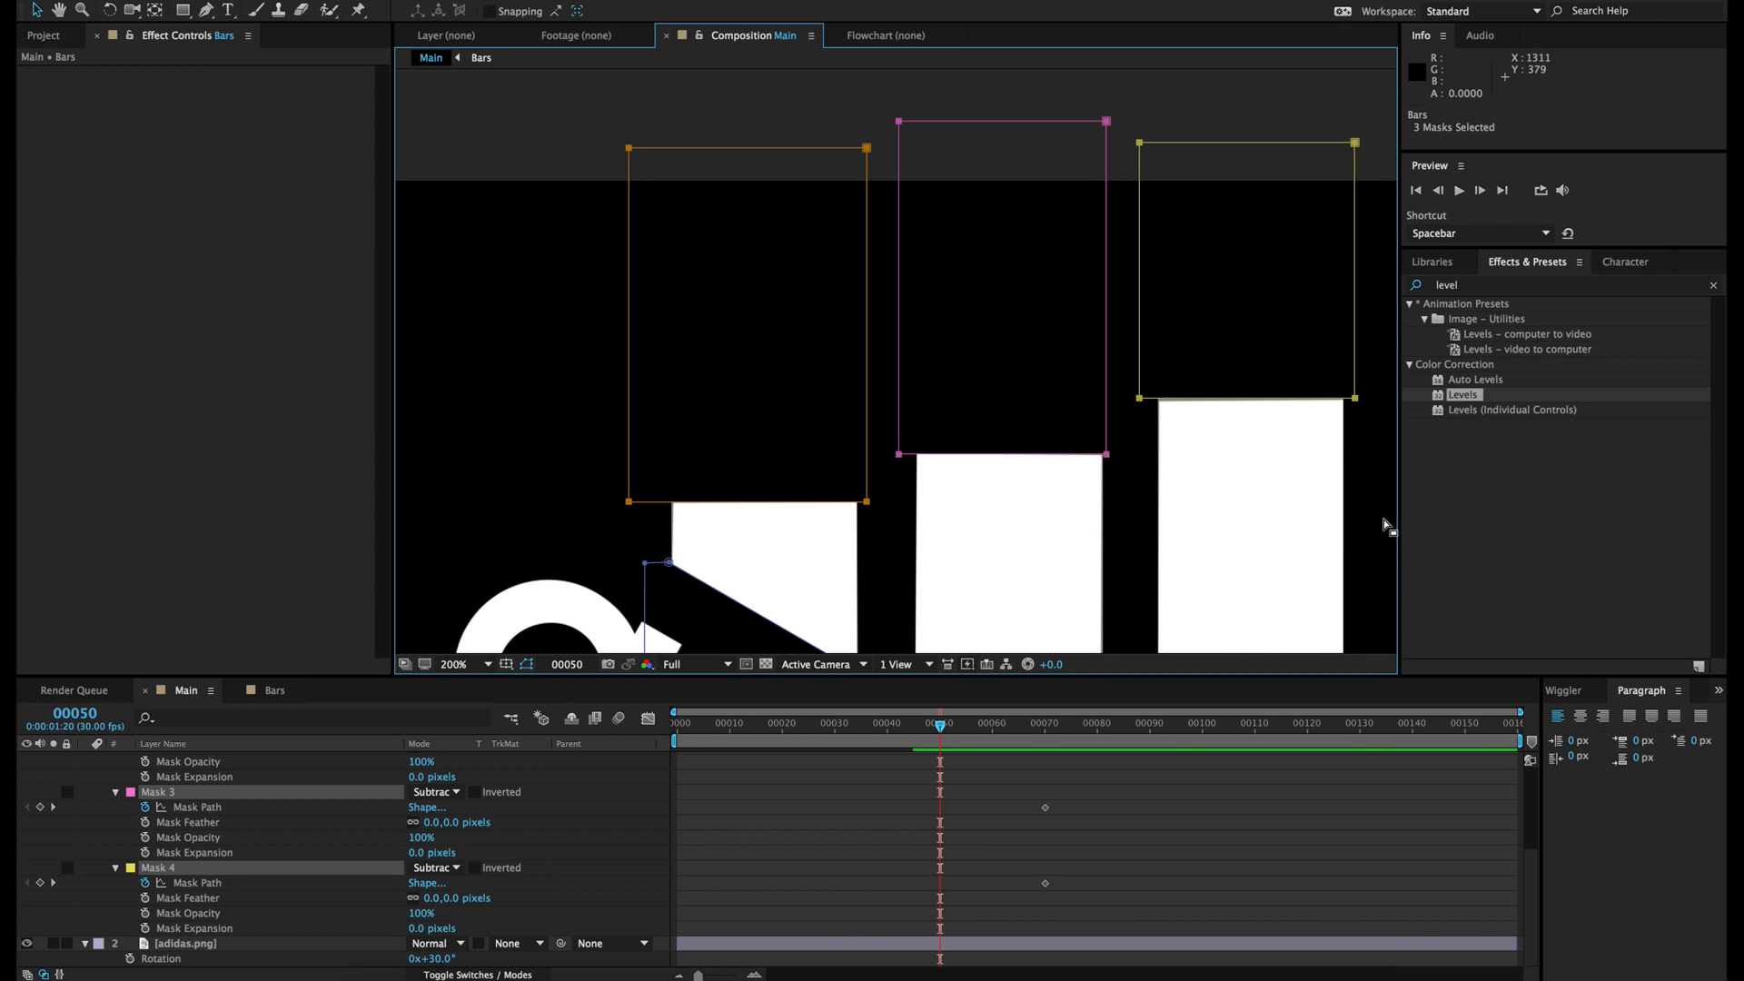
{"action": "key", "text": "shift+Up"}
{"action": "key", "text": "shift+Up"}
{"action": "key", "text": "shift+Up"}
{"action": "key", "text": "shift+Up"}
{"action": "key", "text": "shift+Up"}
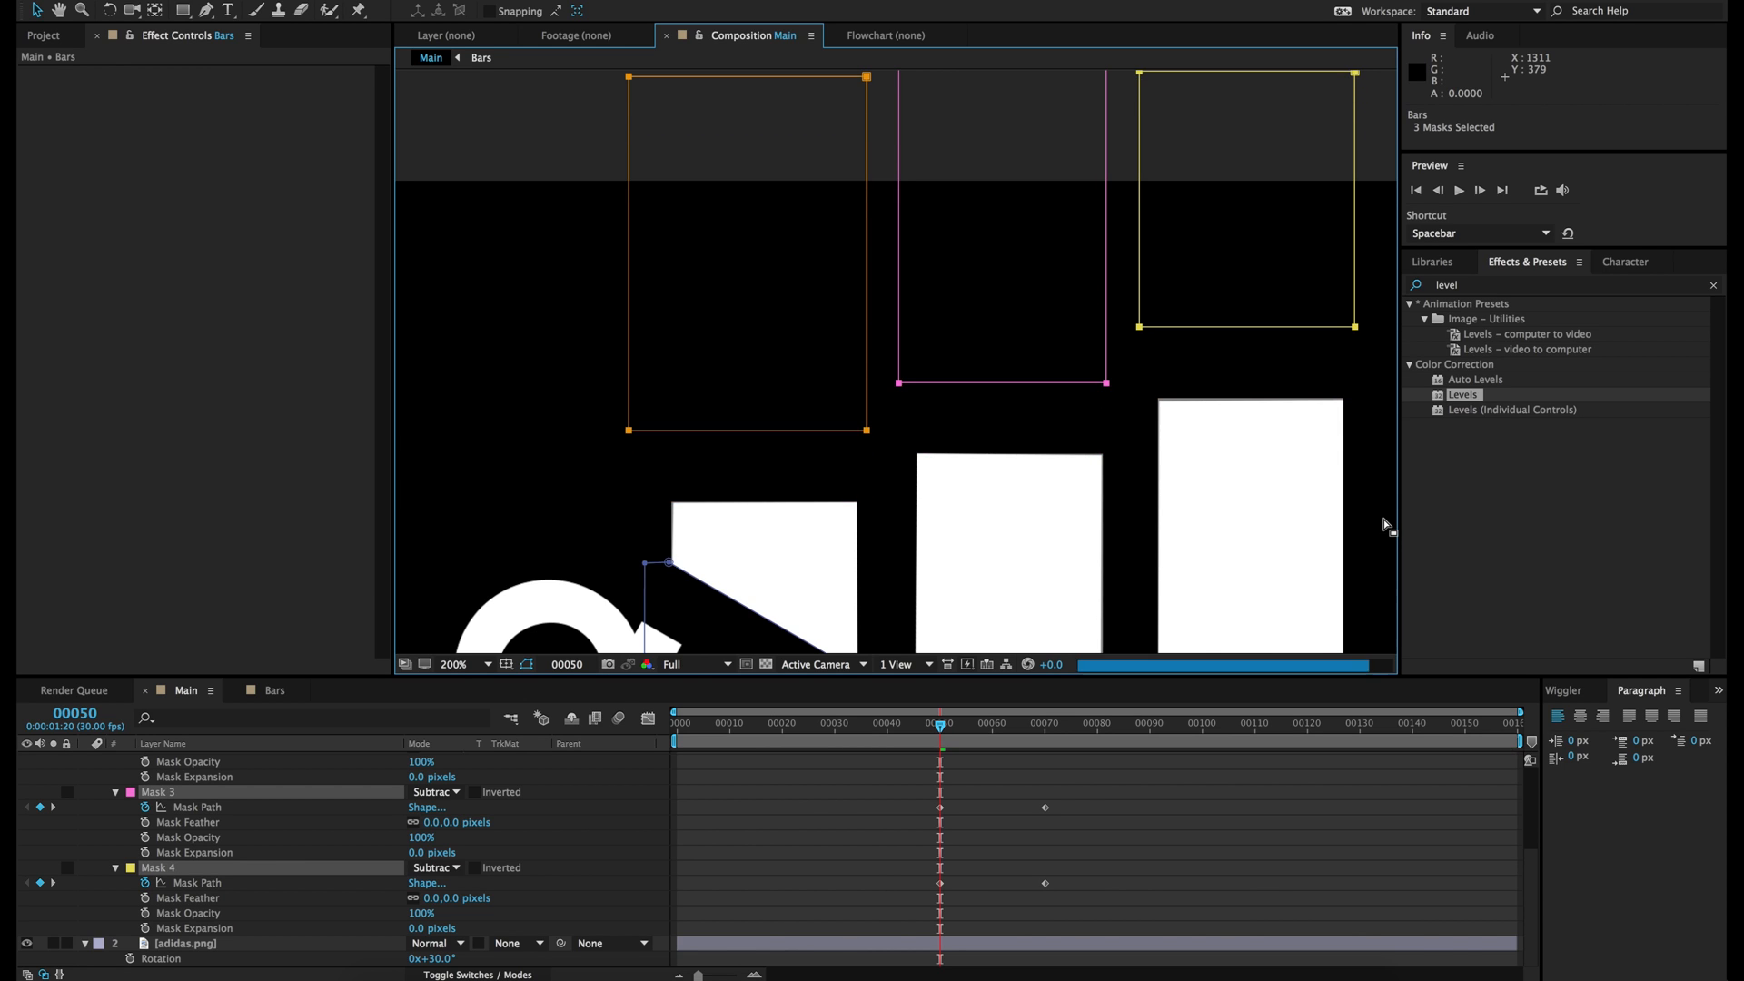
{"action": "key", "text": "shift+Up"}
{"action": "key", "text": "shift+Up"}
{"action": "key", "text": "shift+Up"}
{"action": "key", "text": "shift+Up"}
{"action": "key", "text": "shift+Up"}
{"action": "key", "text": "shift+Up"}
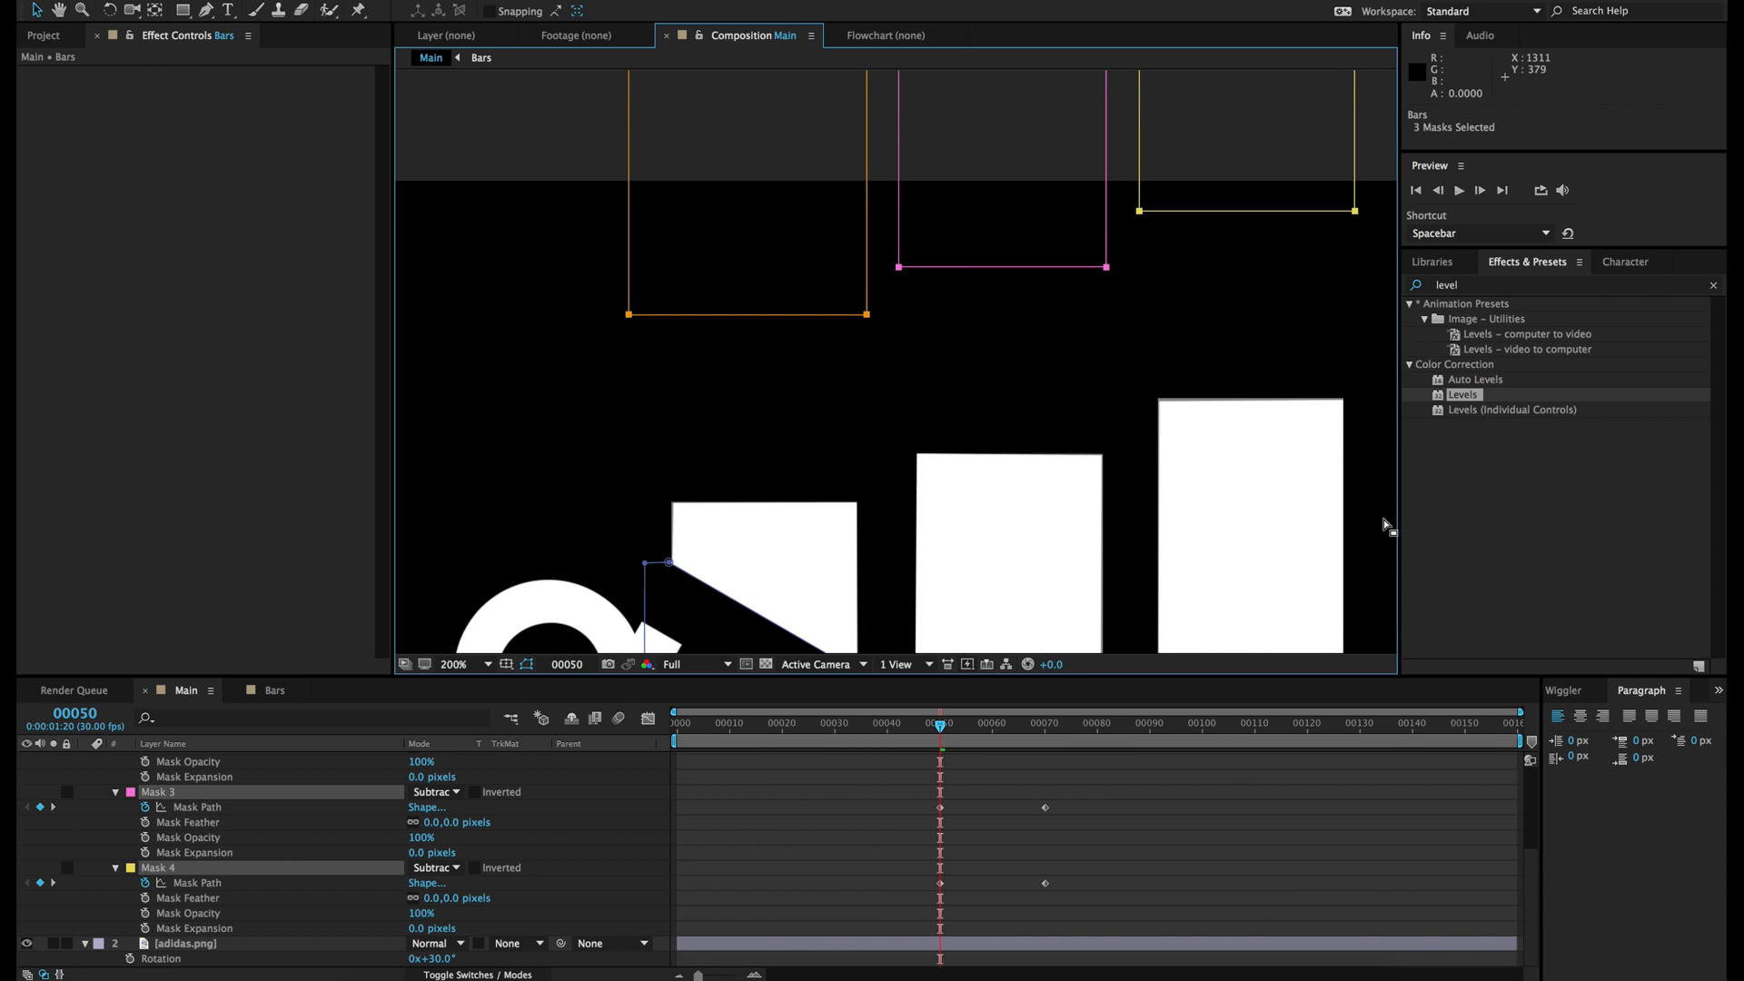
{"action": "key", "text": "shift+Up"}
{"action": "key", "text": "shift+Up"}
{"action": "key", "text": "shift+Up"}
{"action": "key", "text": "shift+Up"}
{"action": "key", "text": "shift+Up"}
{"action": "key", "text": "shift+Up"}
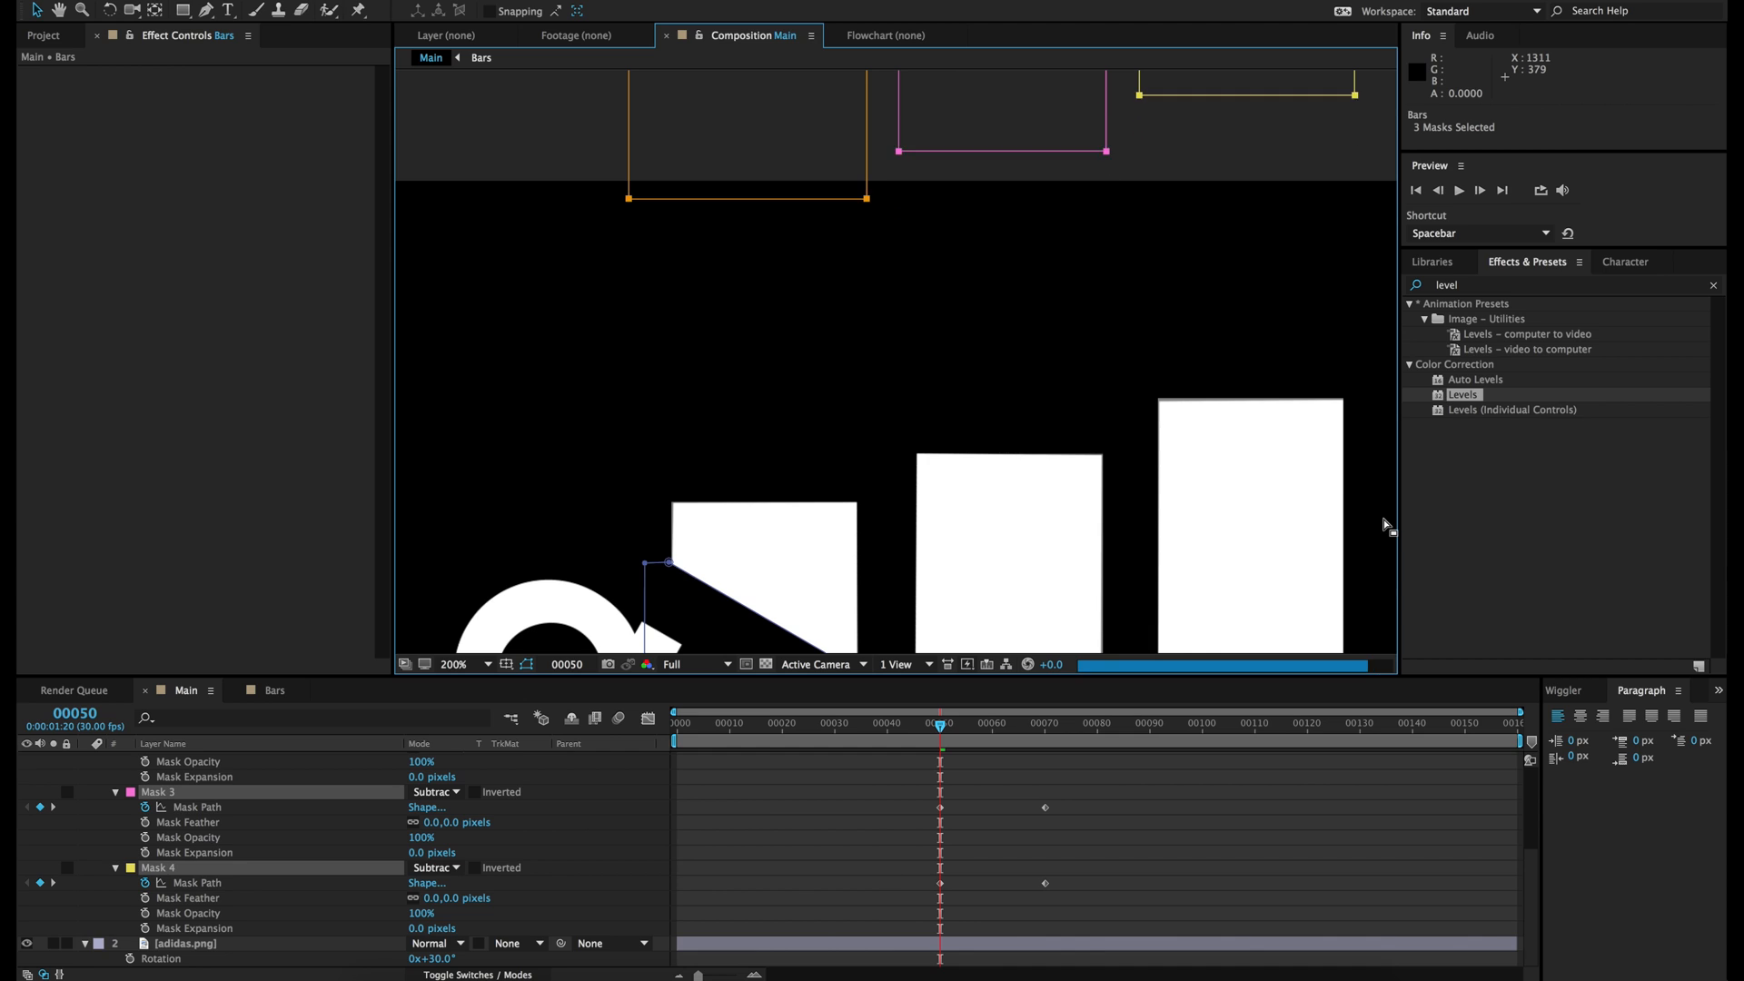
{"action": "key", "text": "shift+Up"}
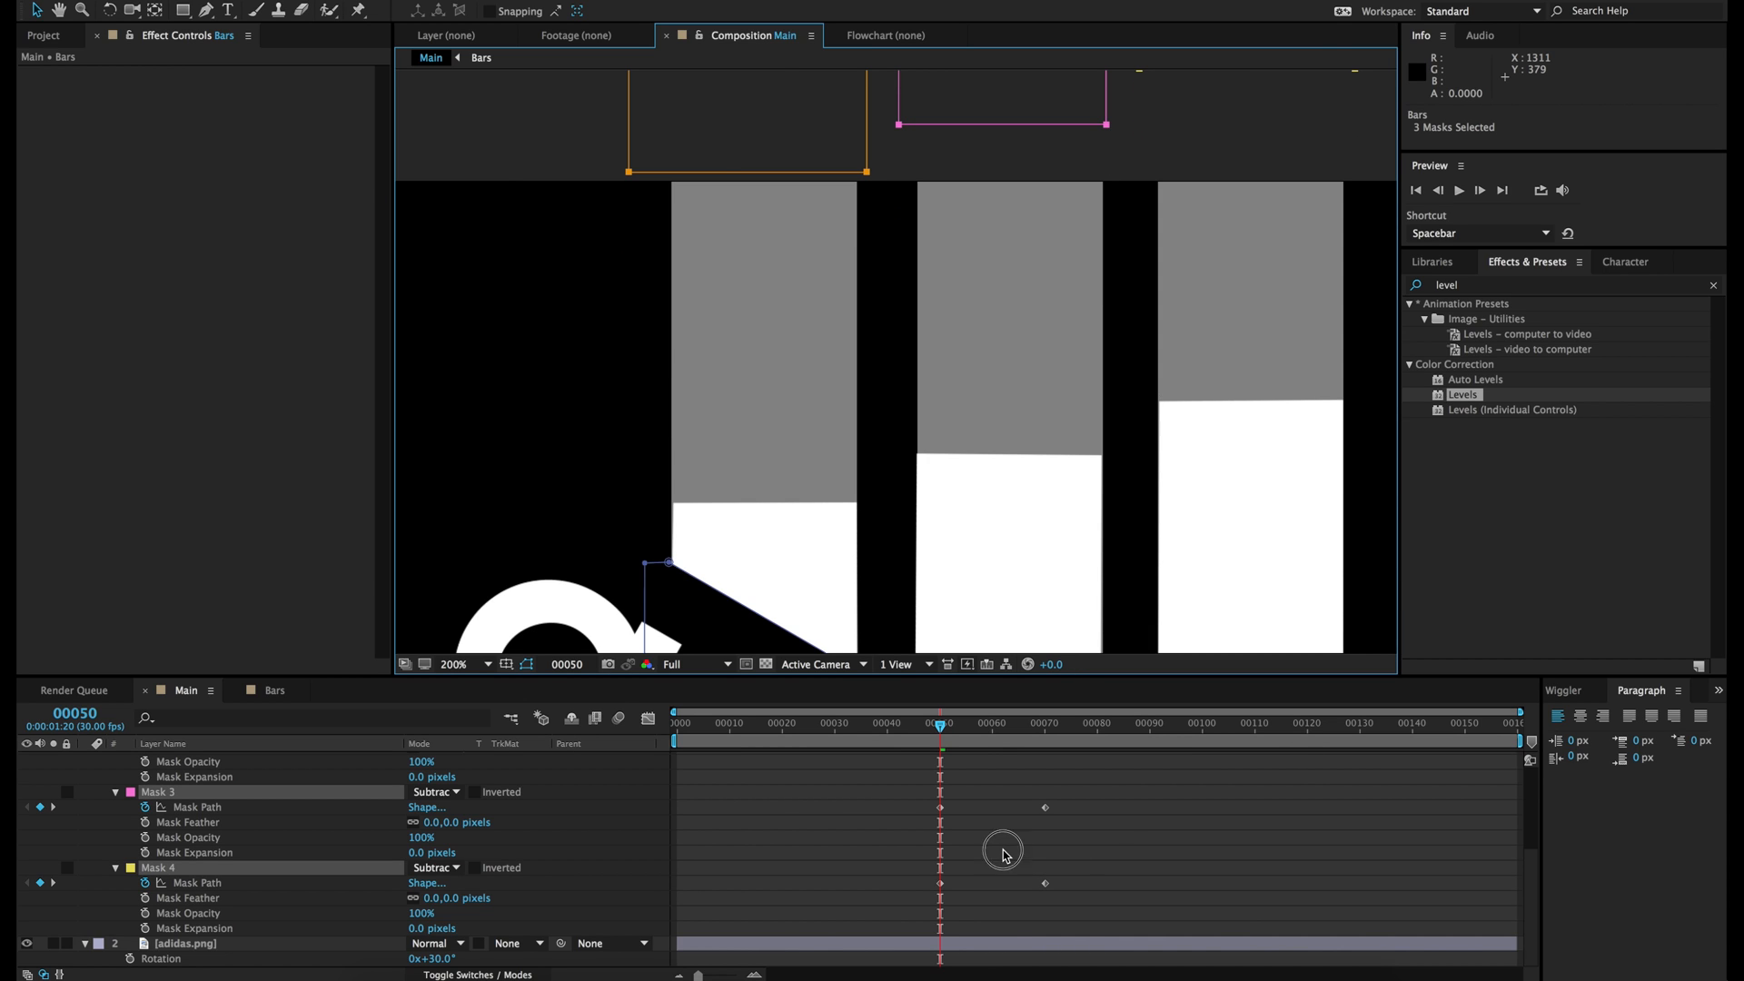
Step: Show only the Bars layer's keyframed properties and apply Easy Ease to all Mask Path keyframes of Mask 2, Mask 3 and Mask 4
{"action": "left_click", "coordinate": [1004, 848]}
{"action": "scroll", "coordinate": [925, 878], "scroll_direction": "up", "scroll_amount": 3}
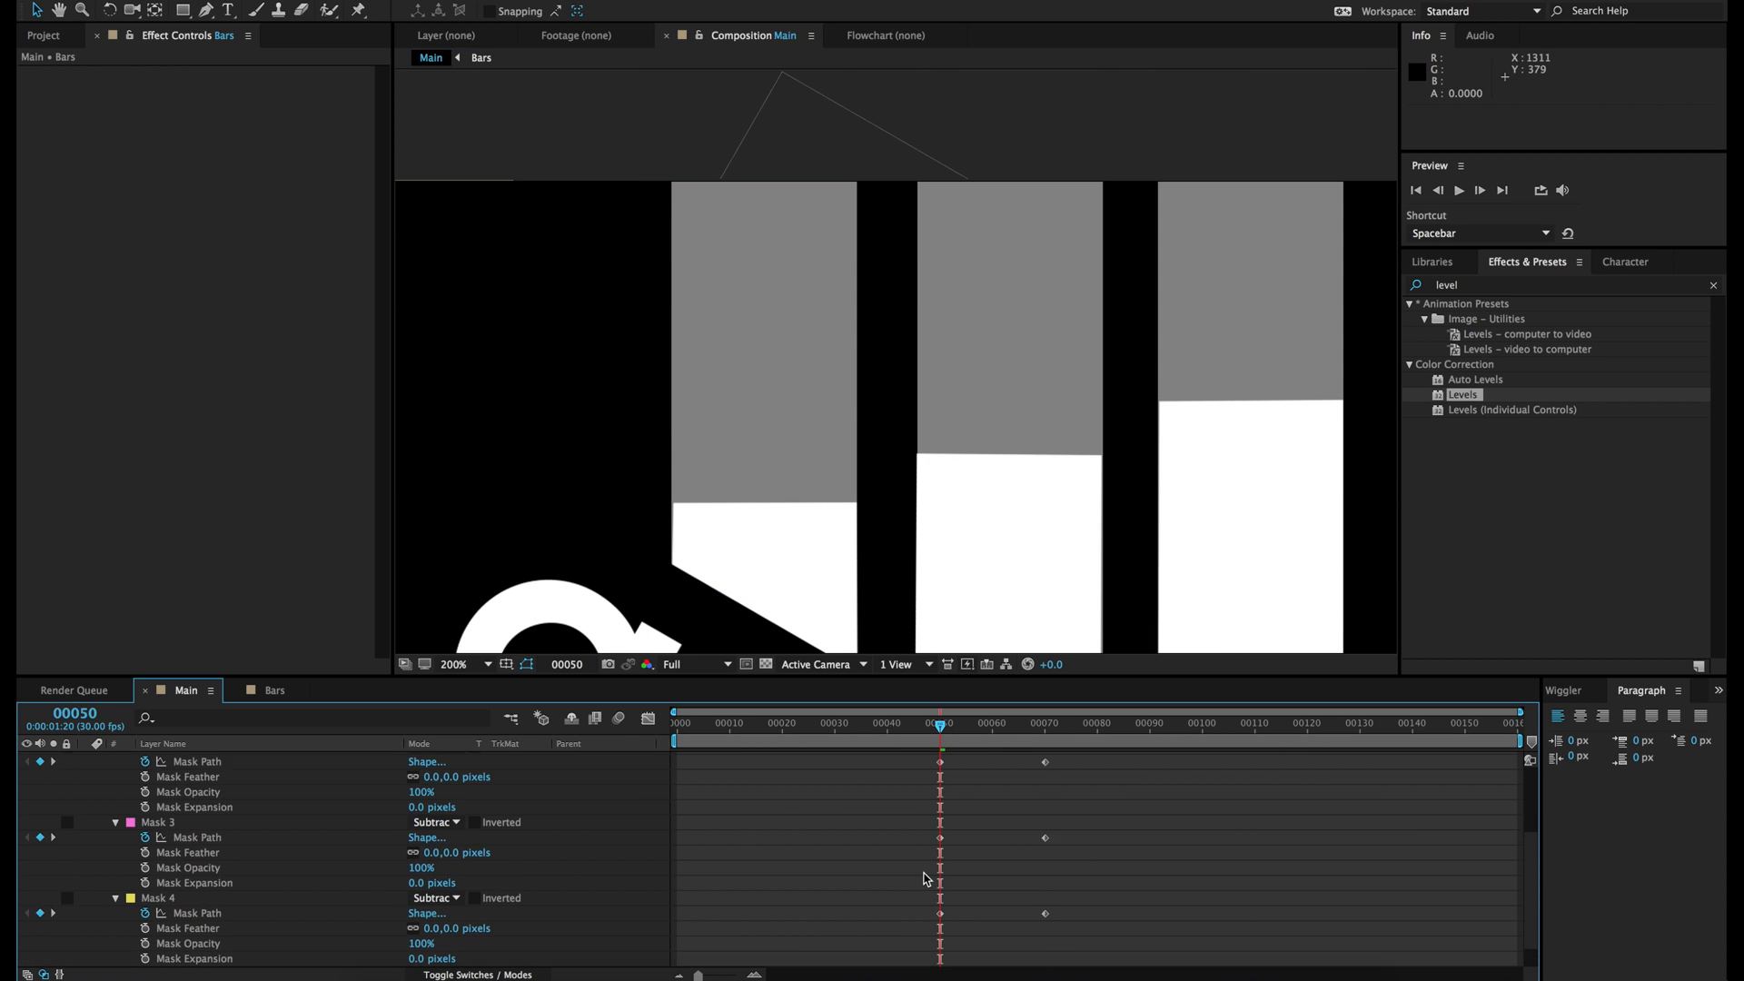
{"action": "scroll", "coordinate": [965, 802], "scroll_direction": "up", "scroll_amount": 3}
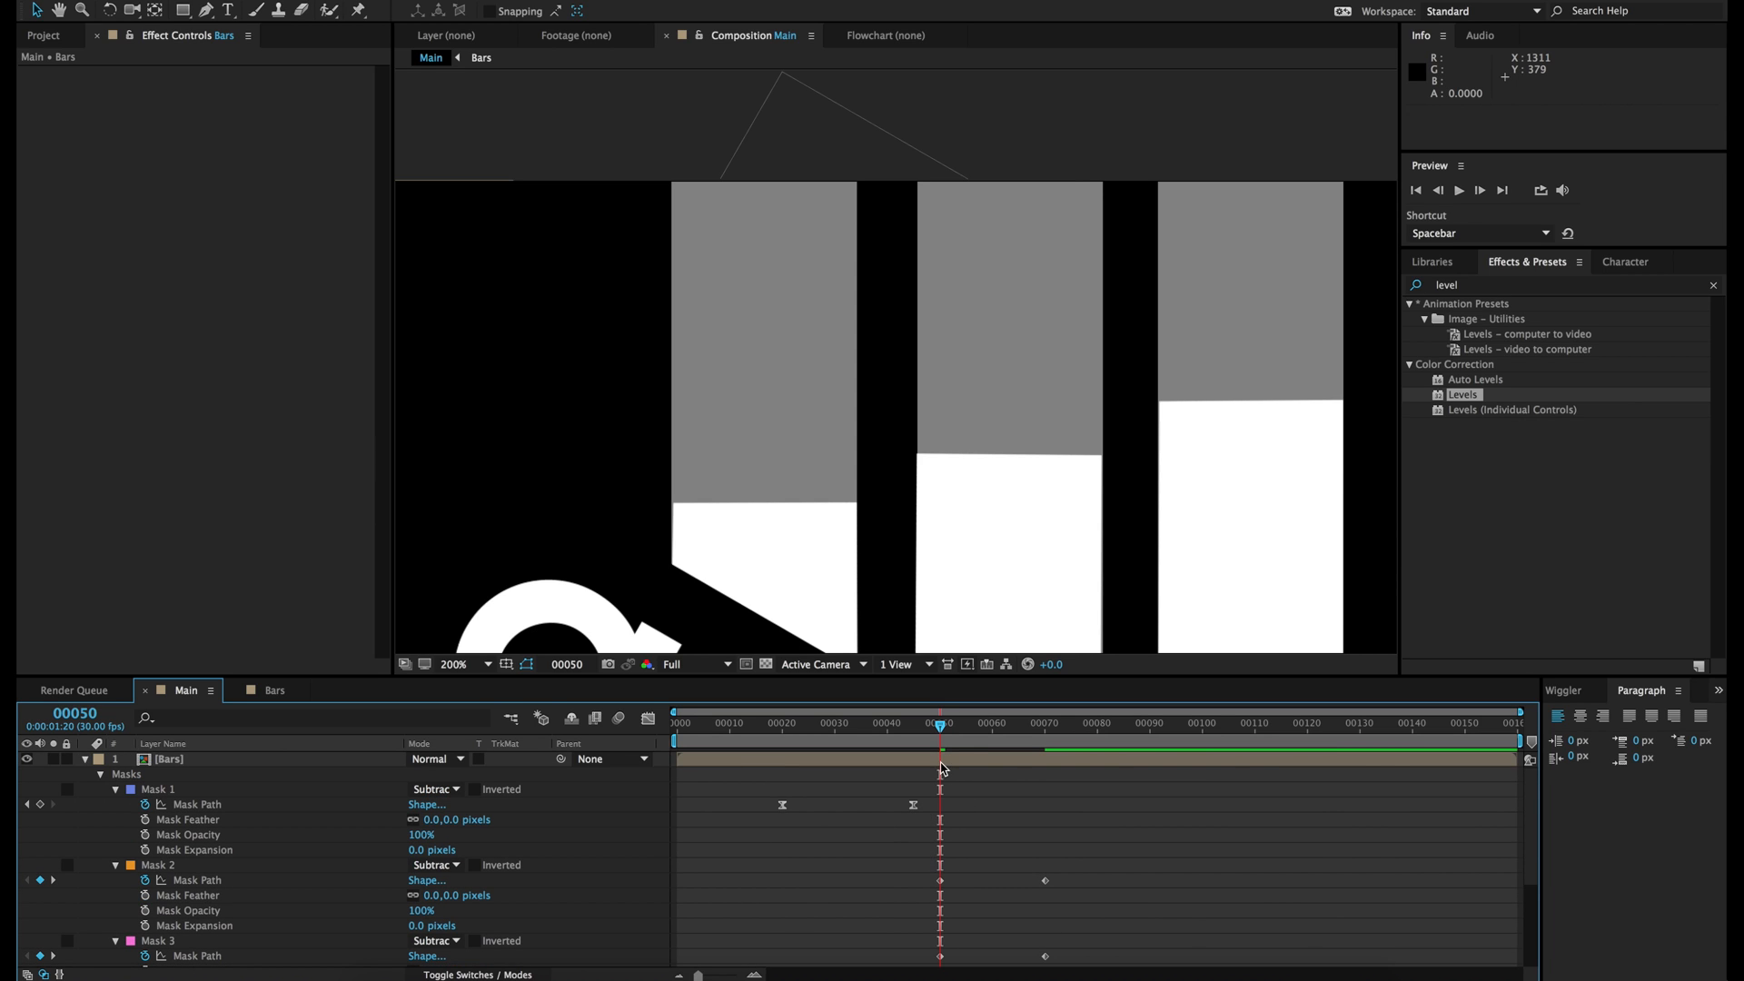
{"action": "left_click", "coordinate": [943, 764]}
{"action": "key", "text": "u"}
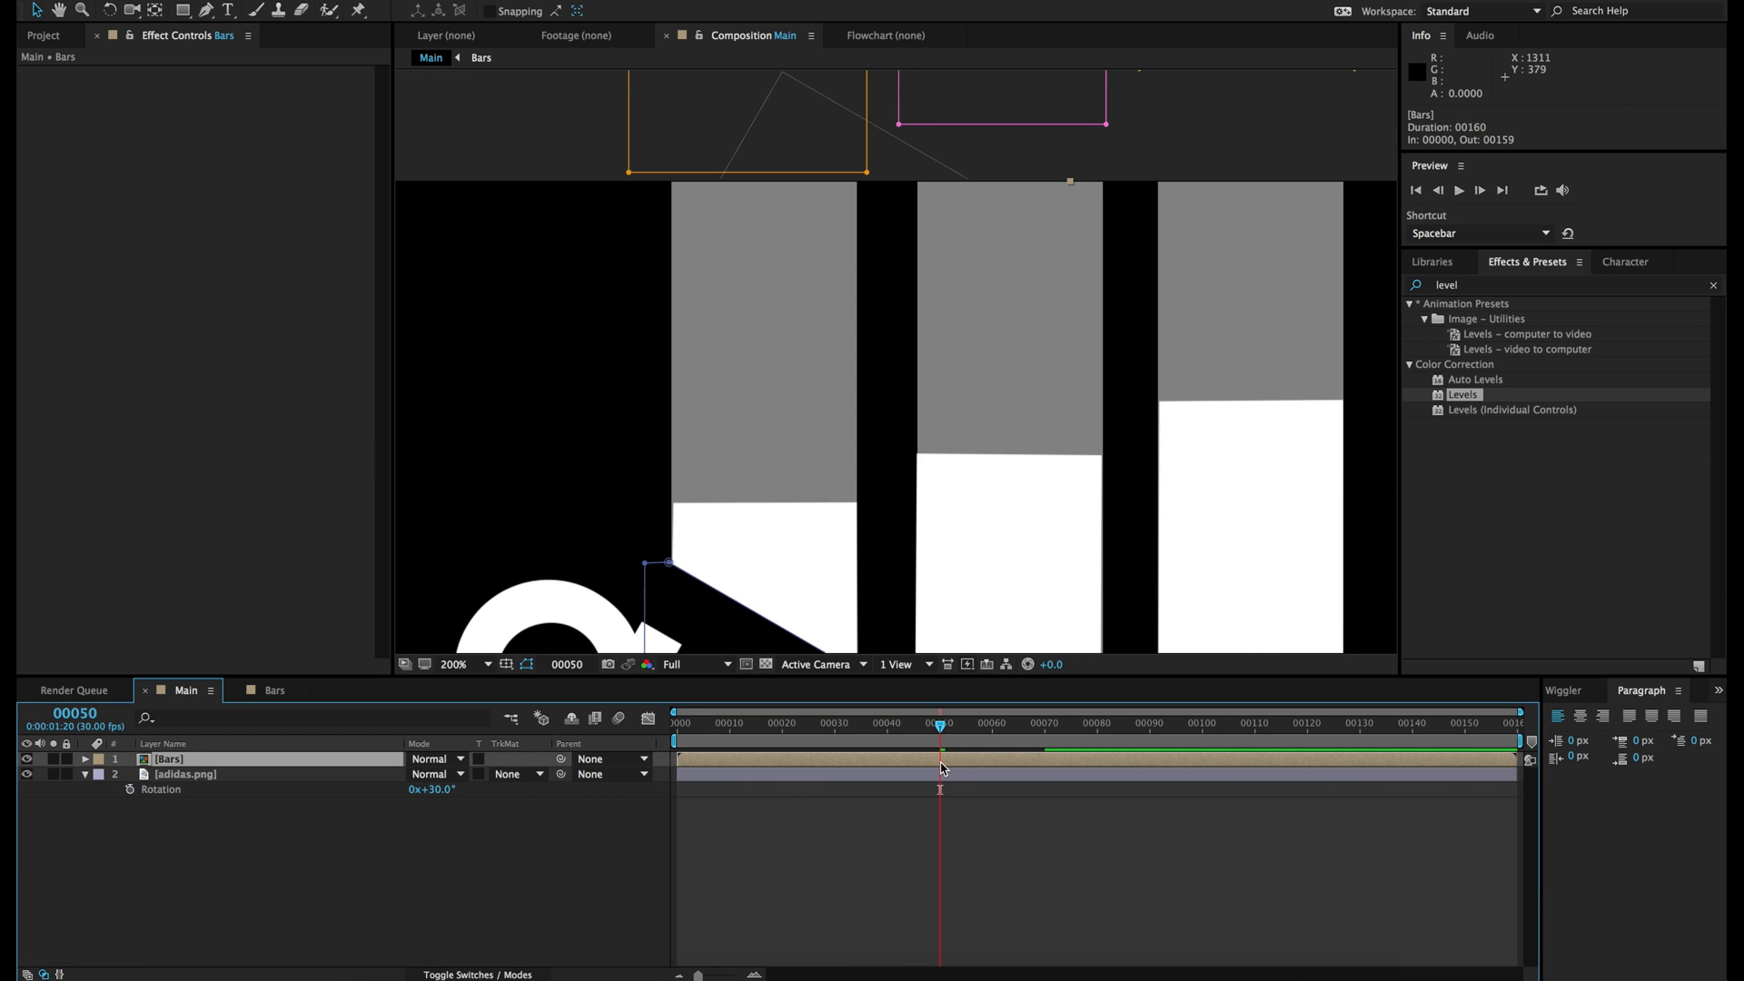
{"action": "key", "text": "u"}
{"action": "left_click", "coordinate": [907, 824]}
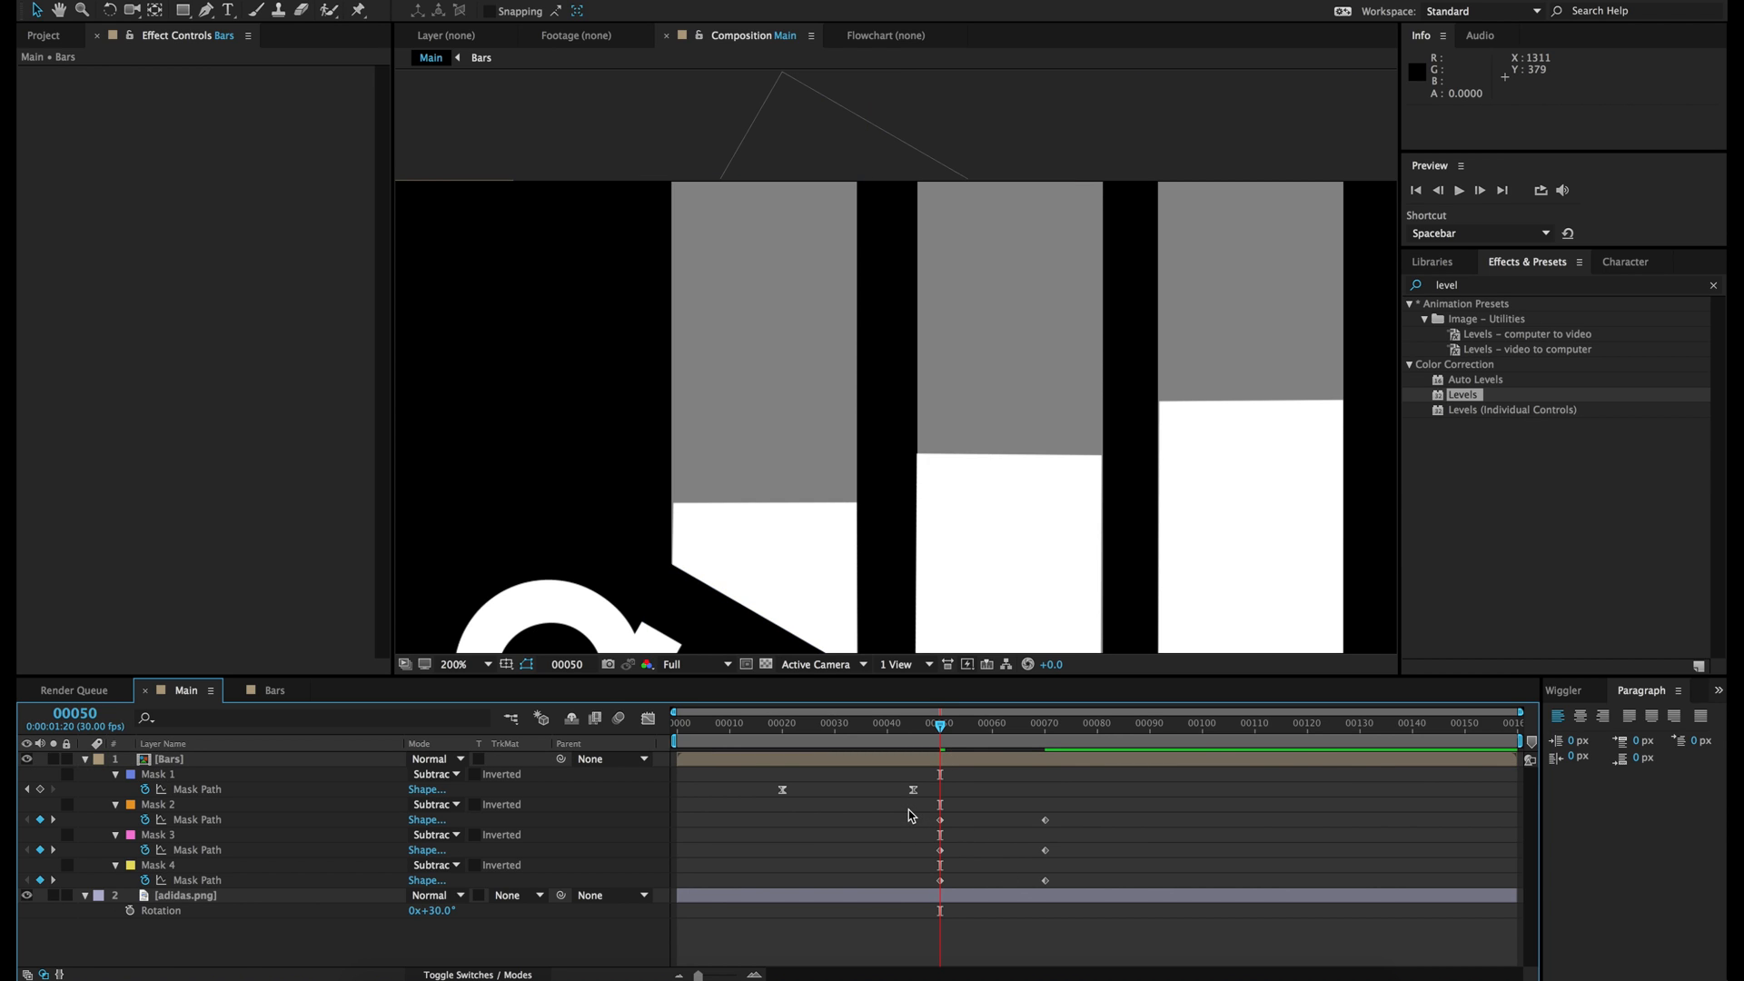
{"action": "left_click_drag", "start_coordinate": [905, 803], "coordinate": [1077, 880]}
{"action": "right_click", "coordinate": [1042, 883]}
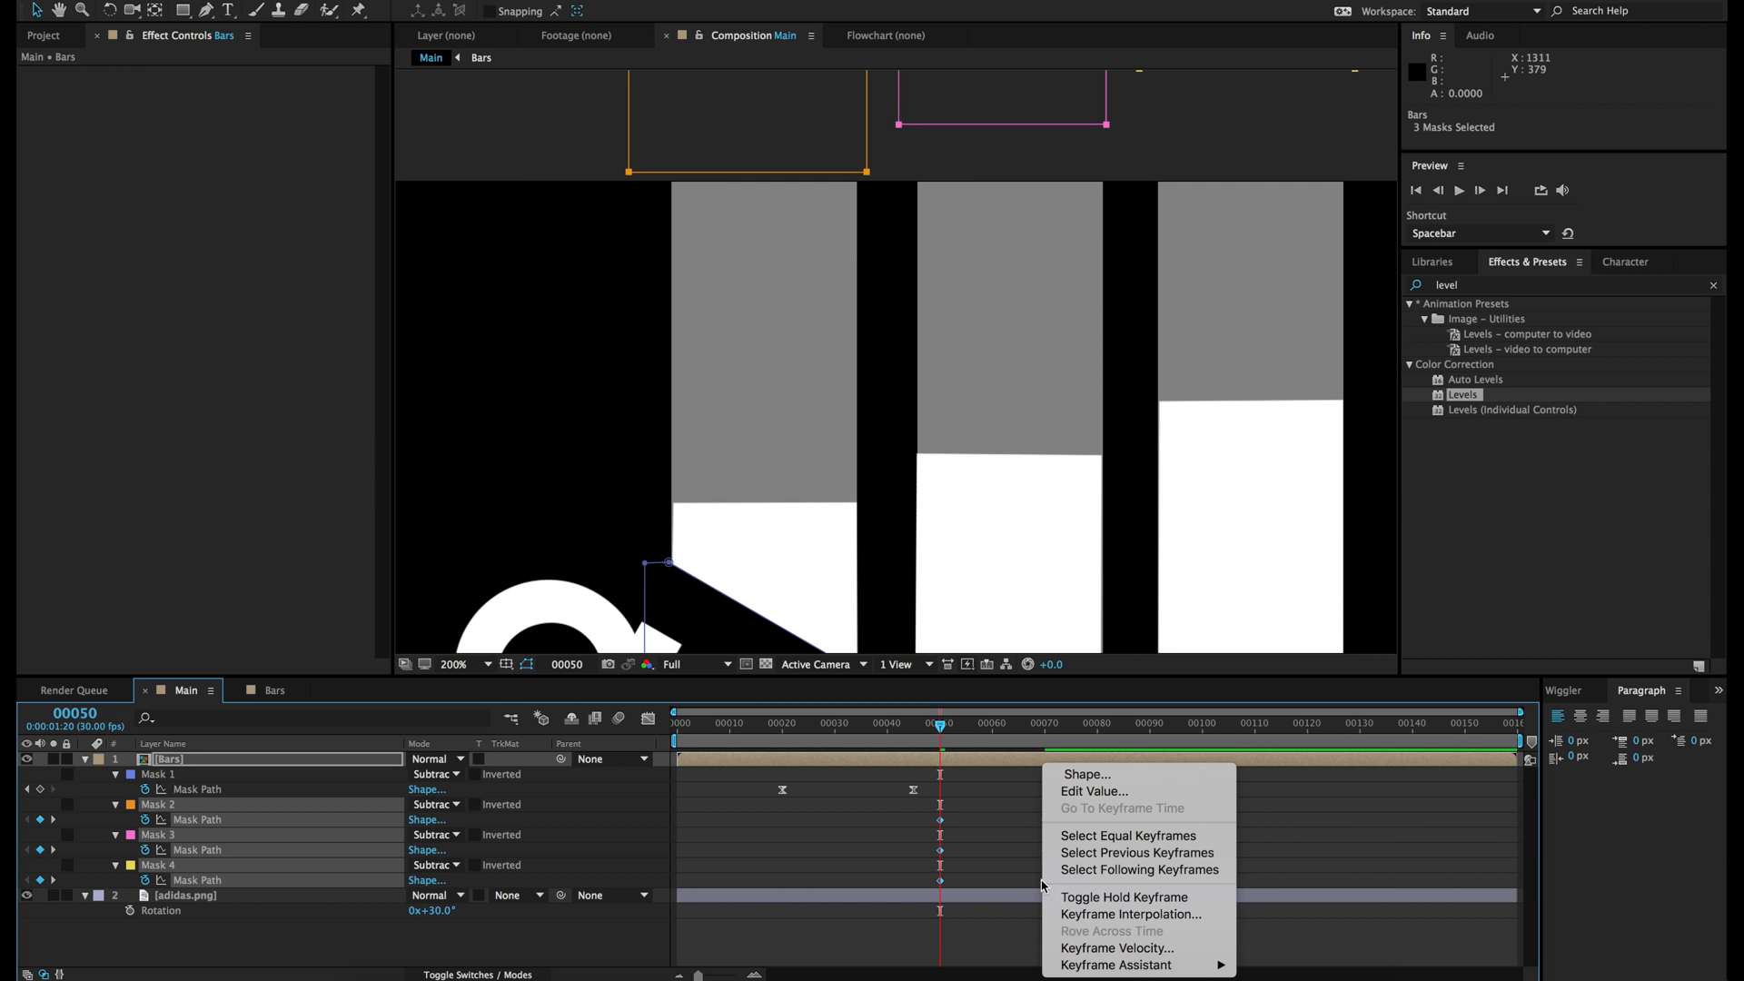
{"action": "mouse_move", "coordinate": [1126, 964]}
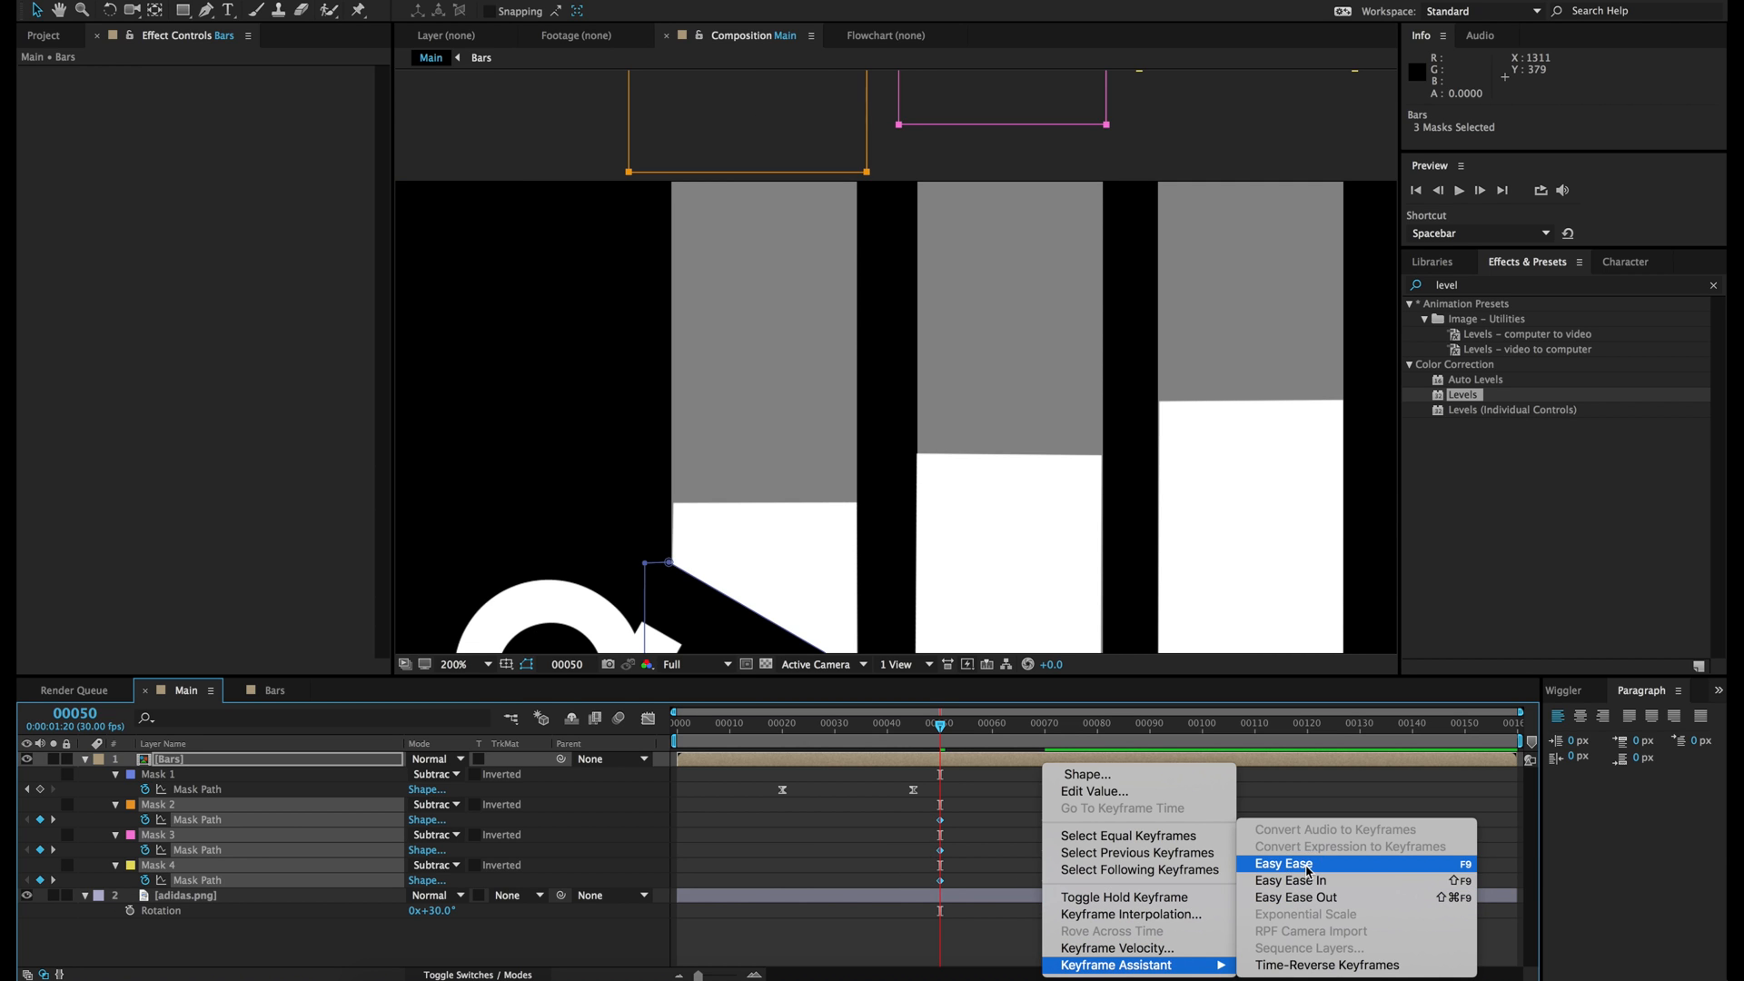
{"action": "left_click", "coordinate": [1267, 862]}
Step: Stagger the Mask Path keyframes, shifting Mask 3's pair to start at frame 52 and Mask 4's pair to start at frame 54
{"action": "left_click", "coordinate": [946, 745]}
{"action": "left_click_drag", "start_coordinate": [941, 734], "coordinate": [949, 731]}
{"action": "left_click_drag", "start_coordinate": [923, 842], "coordinate": [1055, 849]}
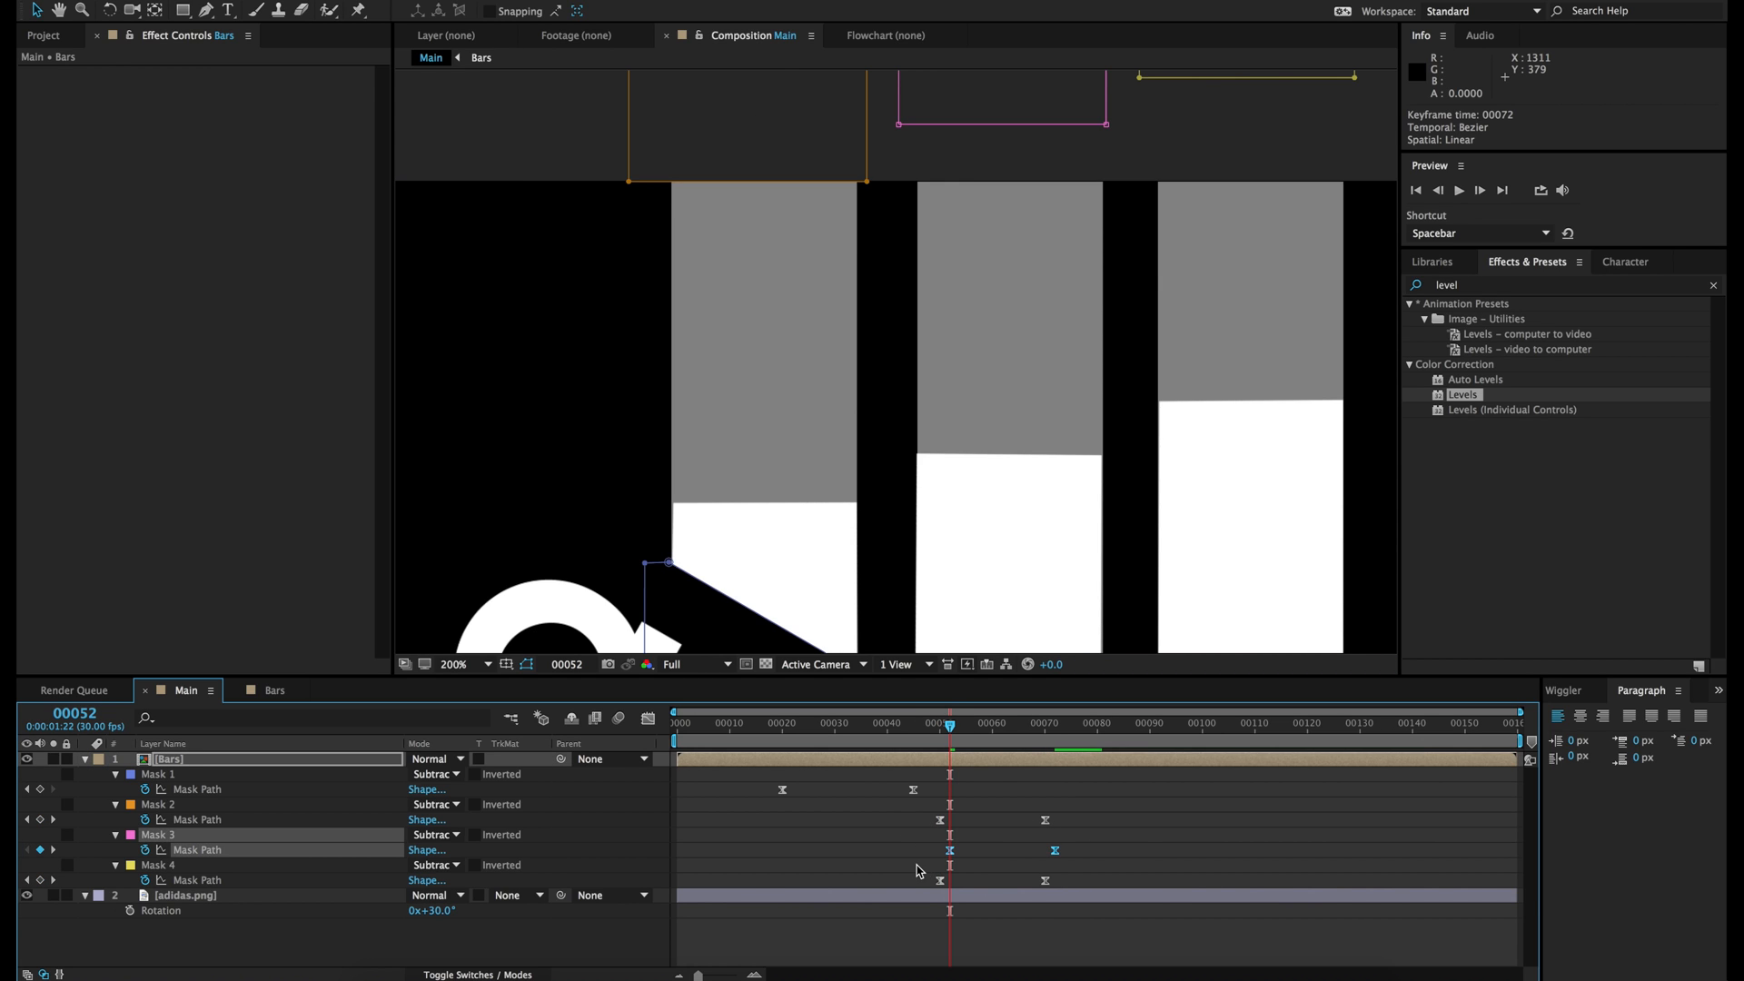
{"action": "left_click_drag", "start_coordinate": [950, 727], "coordinate": [960, 731]}
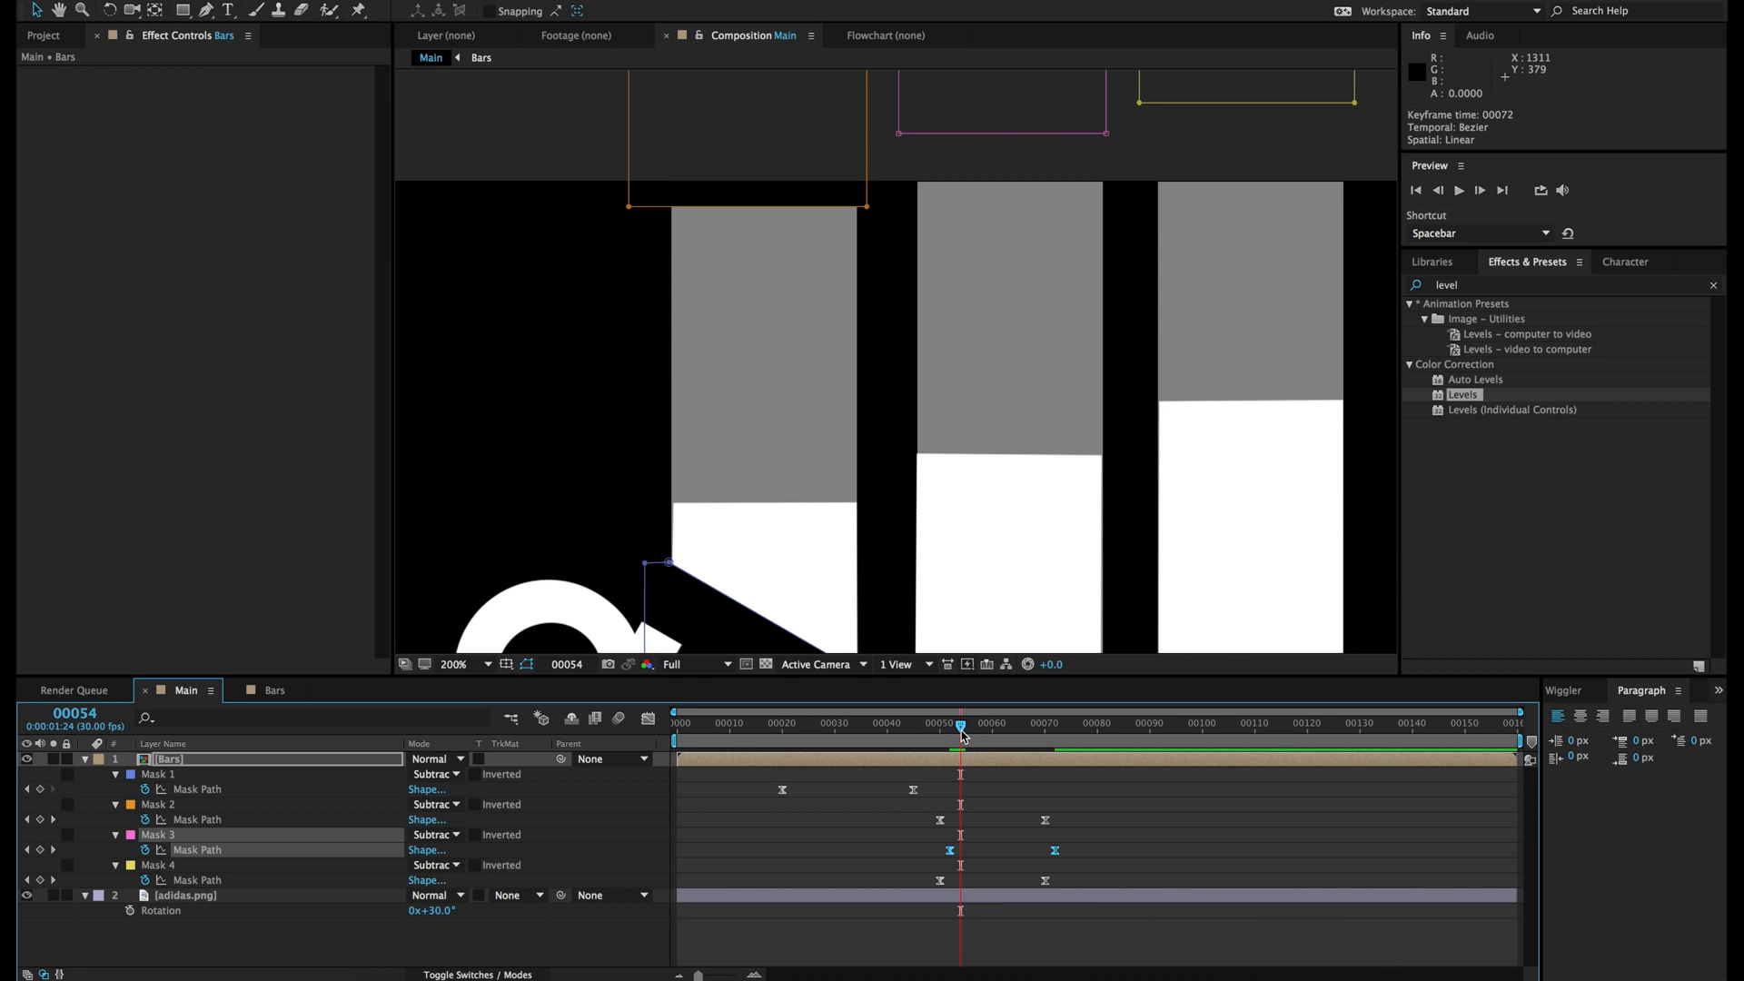
{"action": "mouse_move", "coordinate": [911, 873]}
{"action": "left_mouse_down"}
{"action": "mouse_move", "coordinate": [1085, 884]}
{"action": "mouse_move", "coordinate": [935, 874]}
{"action": "left_mouse_up"}
{"action": "left_click", "coordinate": [935, 875]}
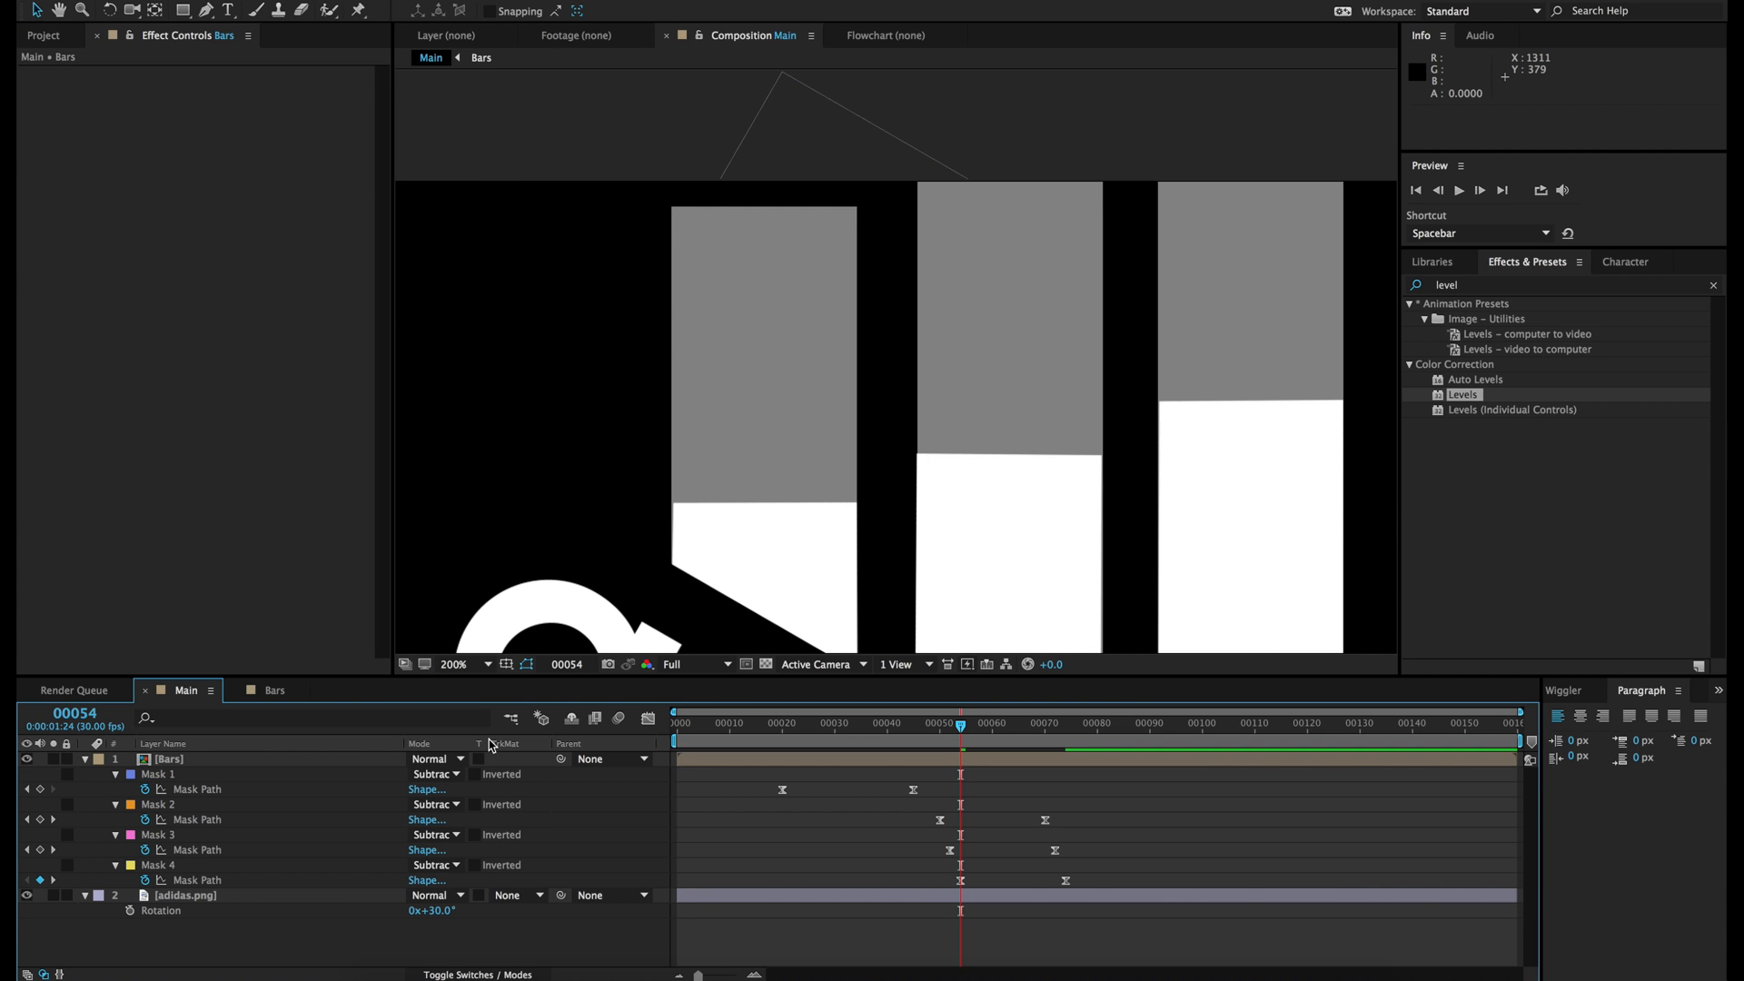
Step: Enable motion blur for the Bars layer and the composition, and check the blurred bar edges at frame 63
{"action": "left_click", "coordinate": [465, 968]}
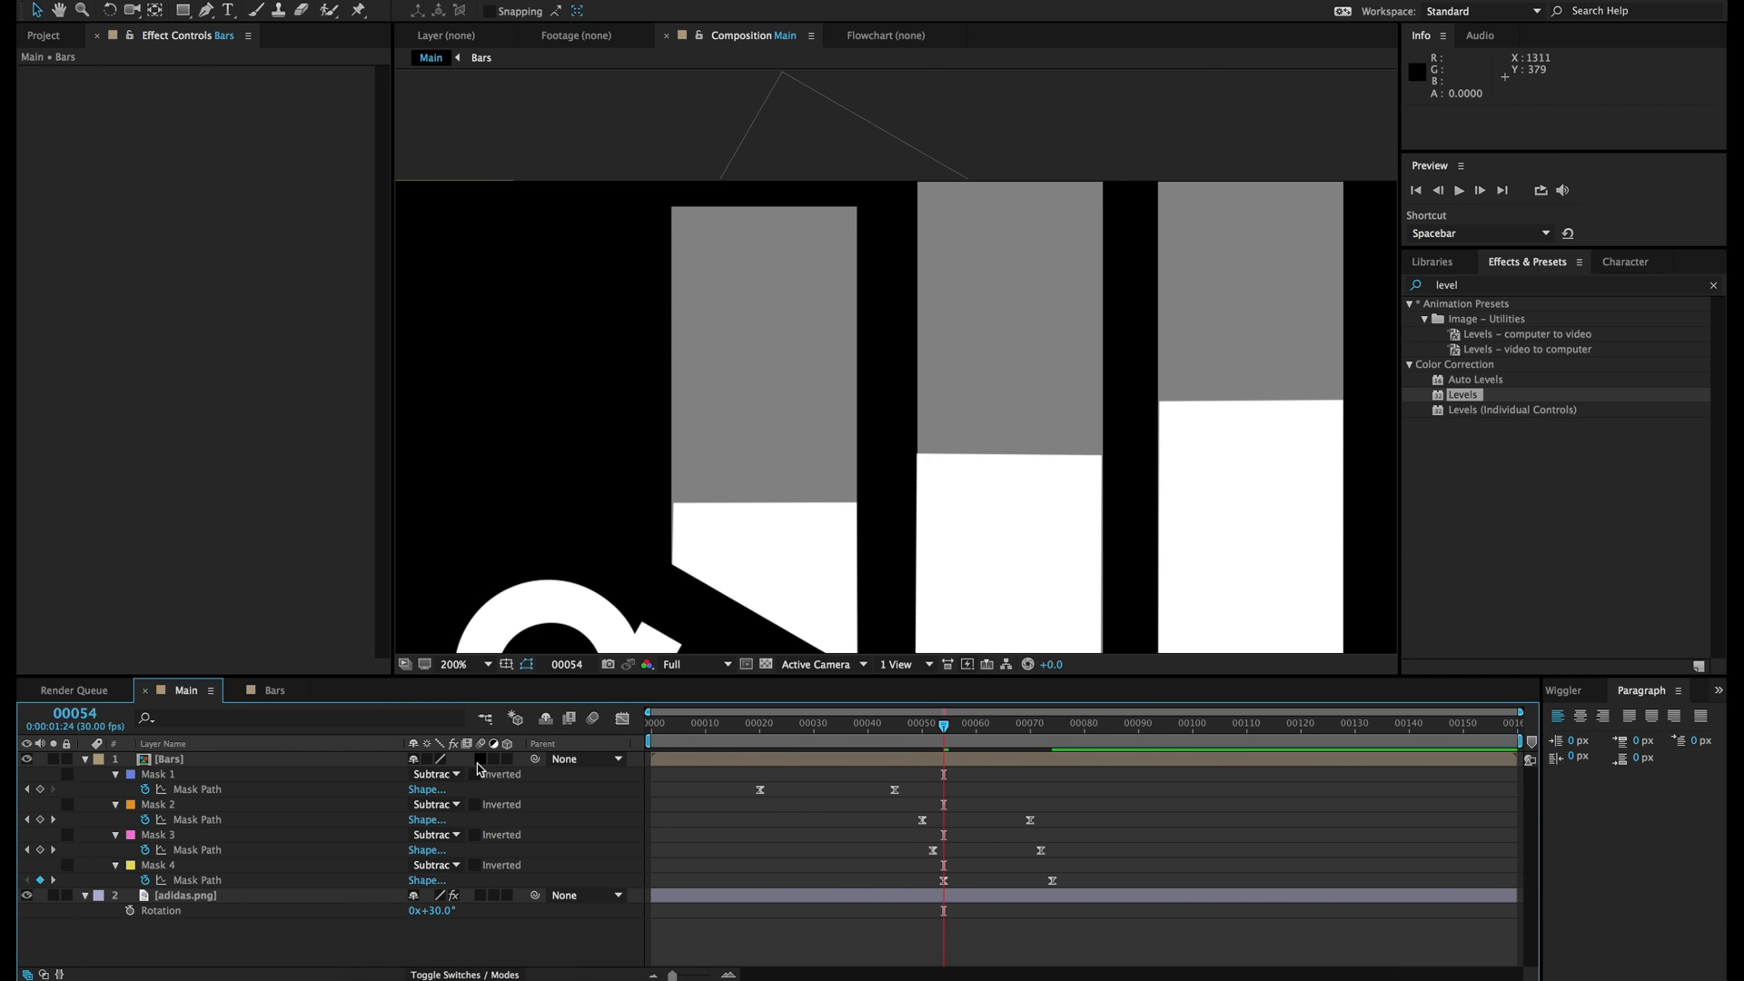
{"action": "left_click", "coordinate": [480, 761]}
{"action": "left_click", "coordinate": [593, 720]}
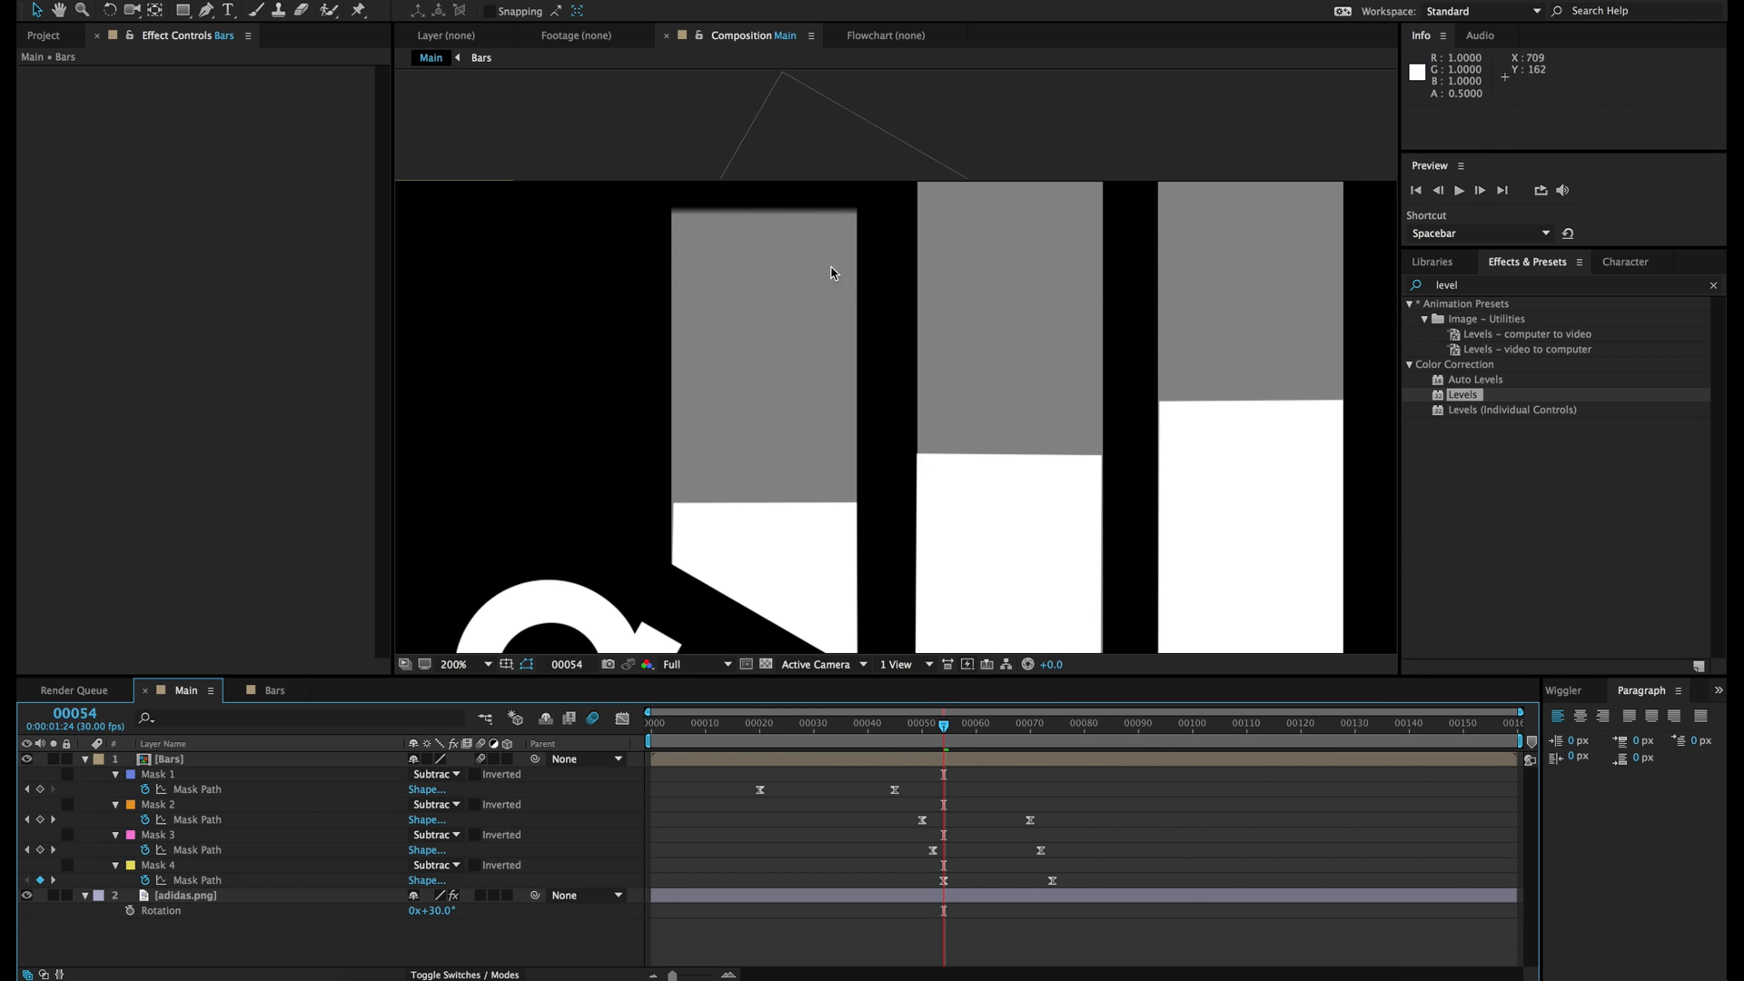
{"action": "left_click", "coordinate": [993, 732]}
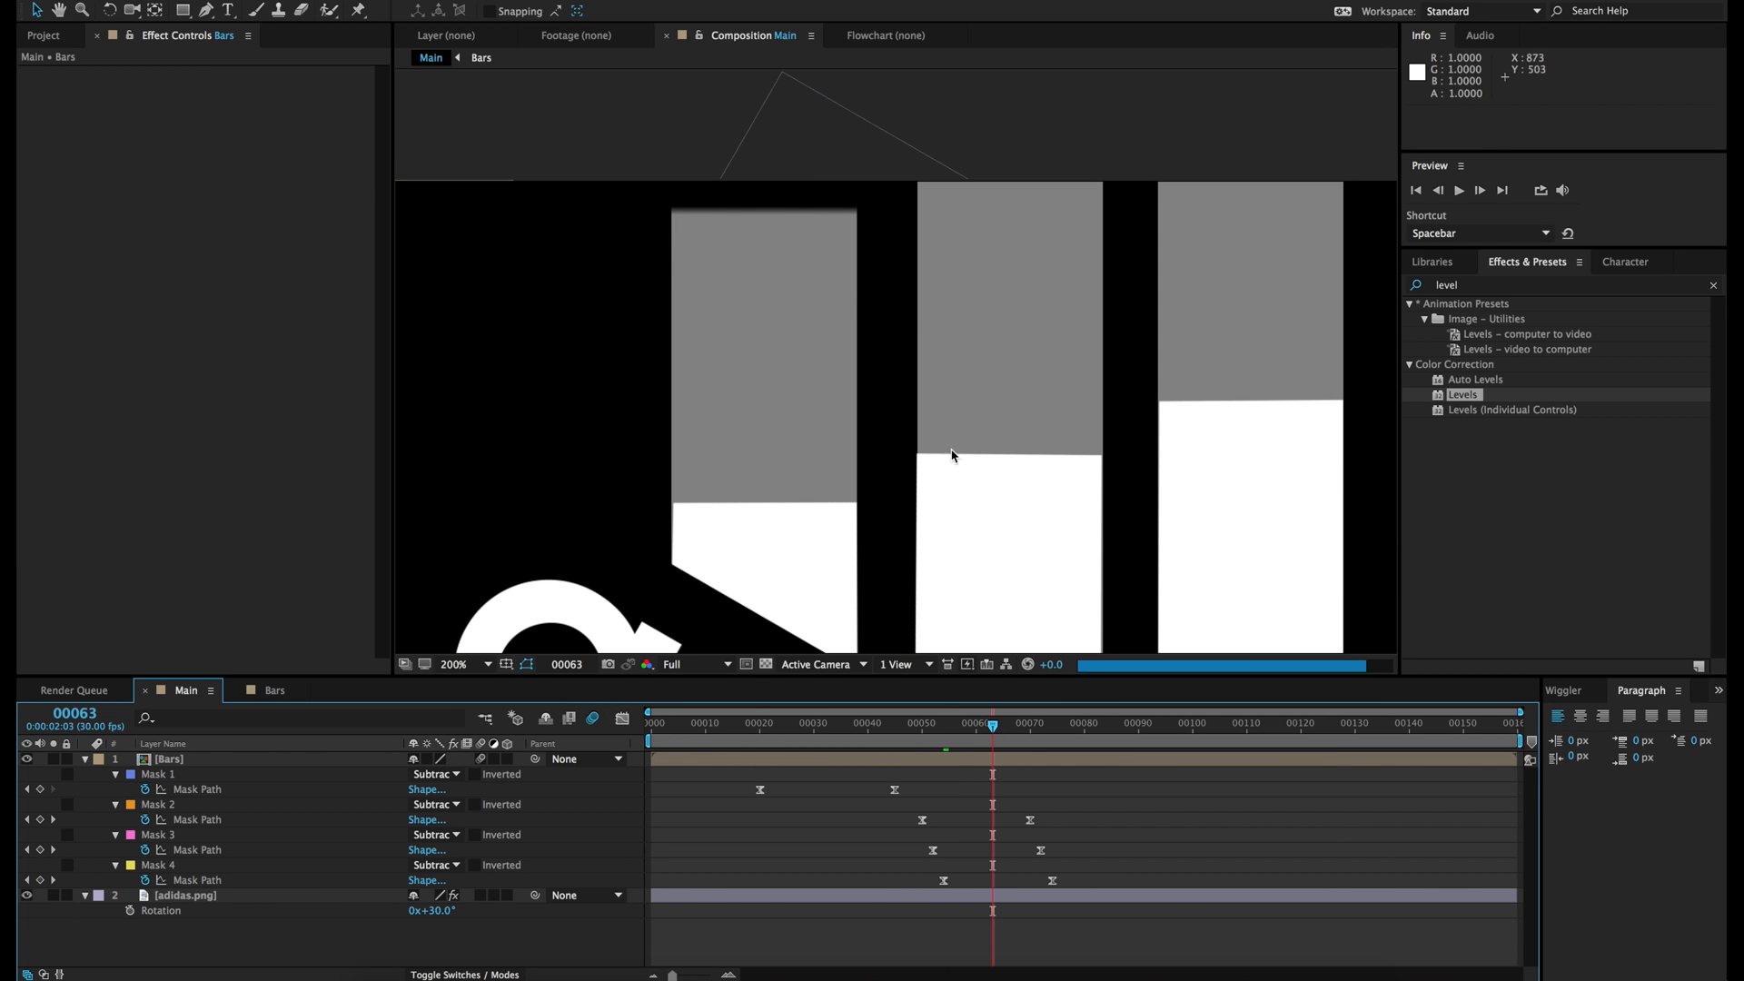
{"action": "scroll", "coordinate": [903, 465], "scroll_direction": "down", "scroll_amount": 2}
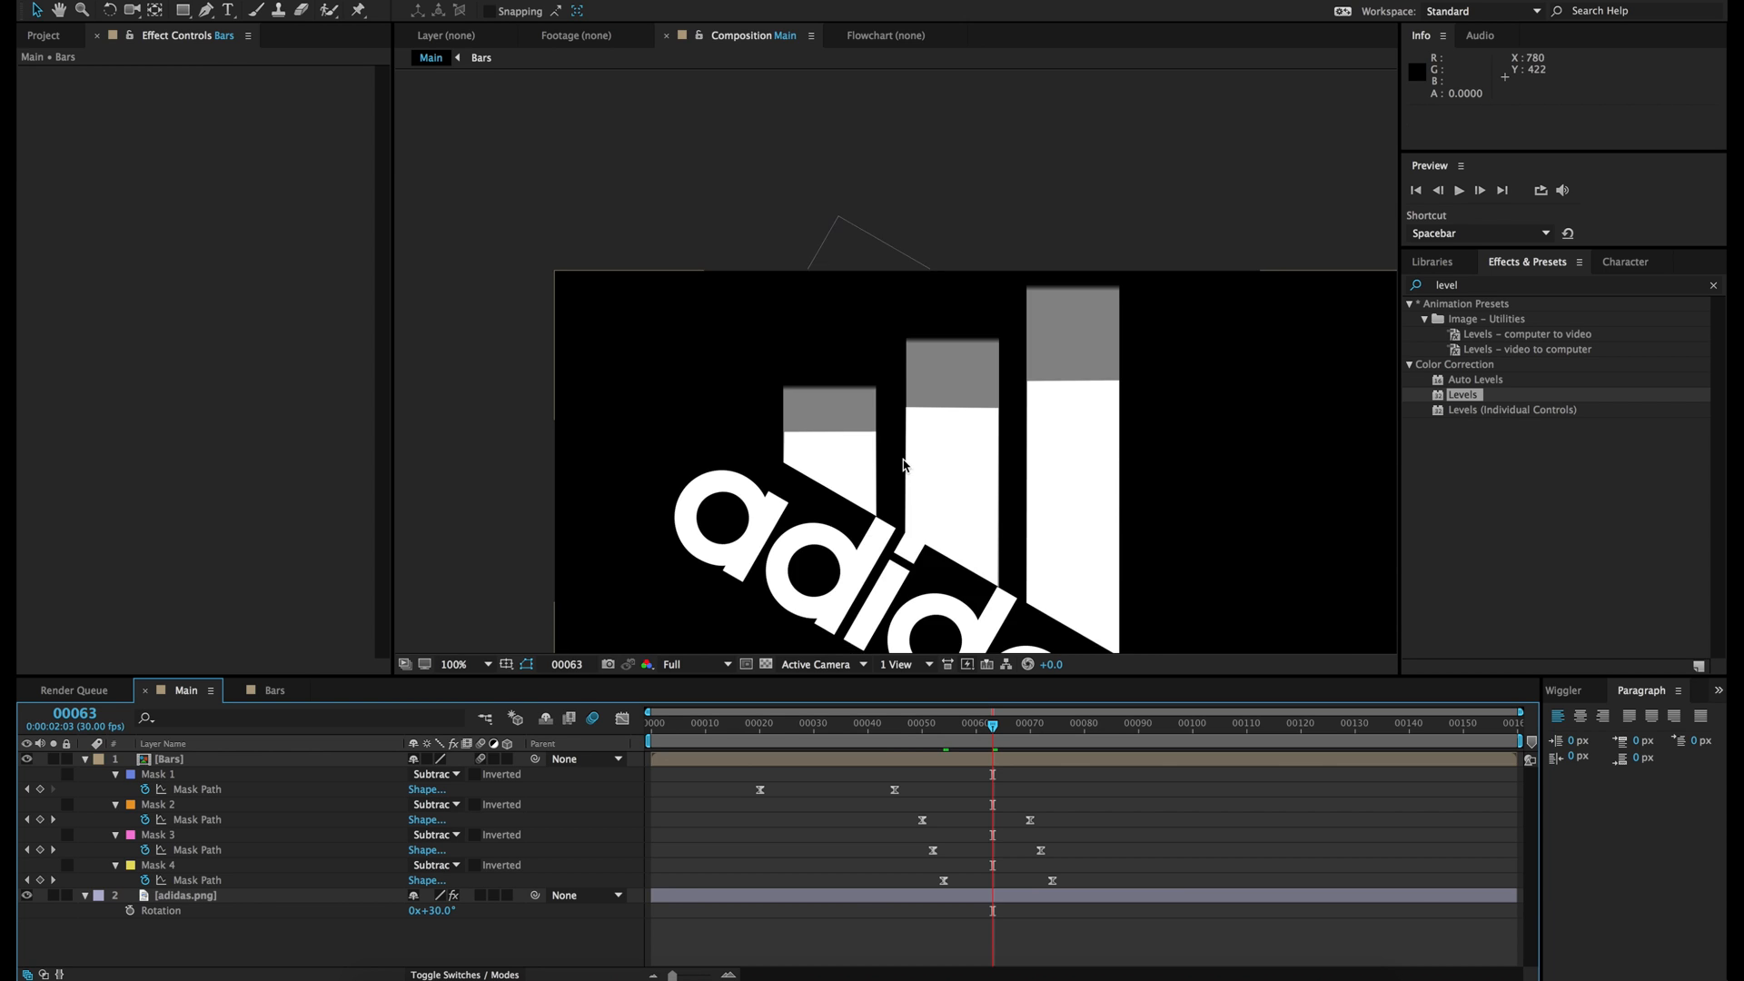
{"action": "scroll", "coordinate": [902, 465], "scroll_direction": "up", "scroll_amount": 2}
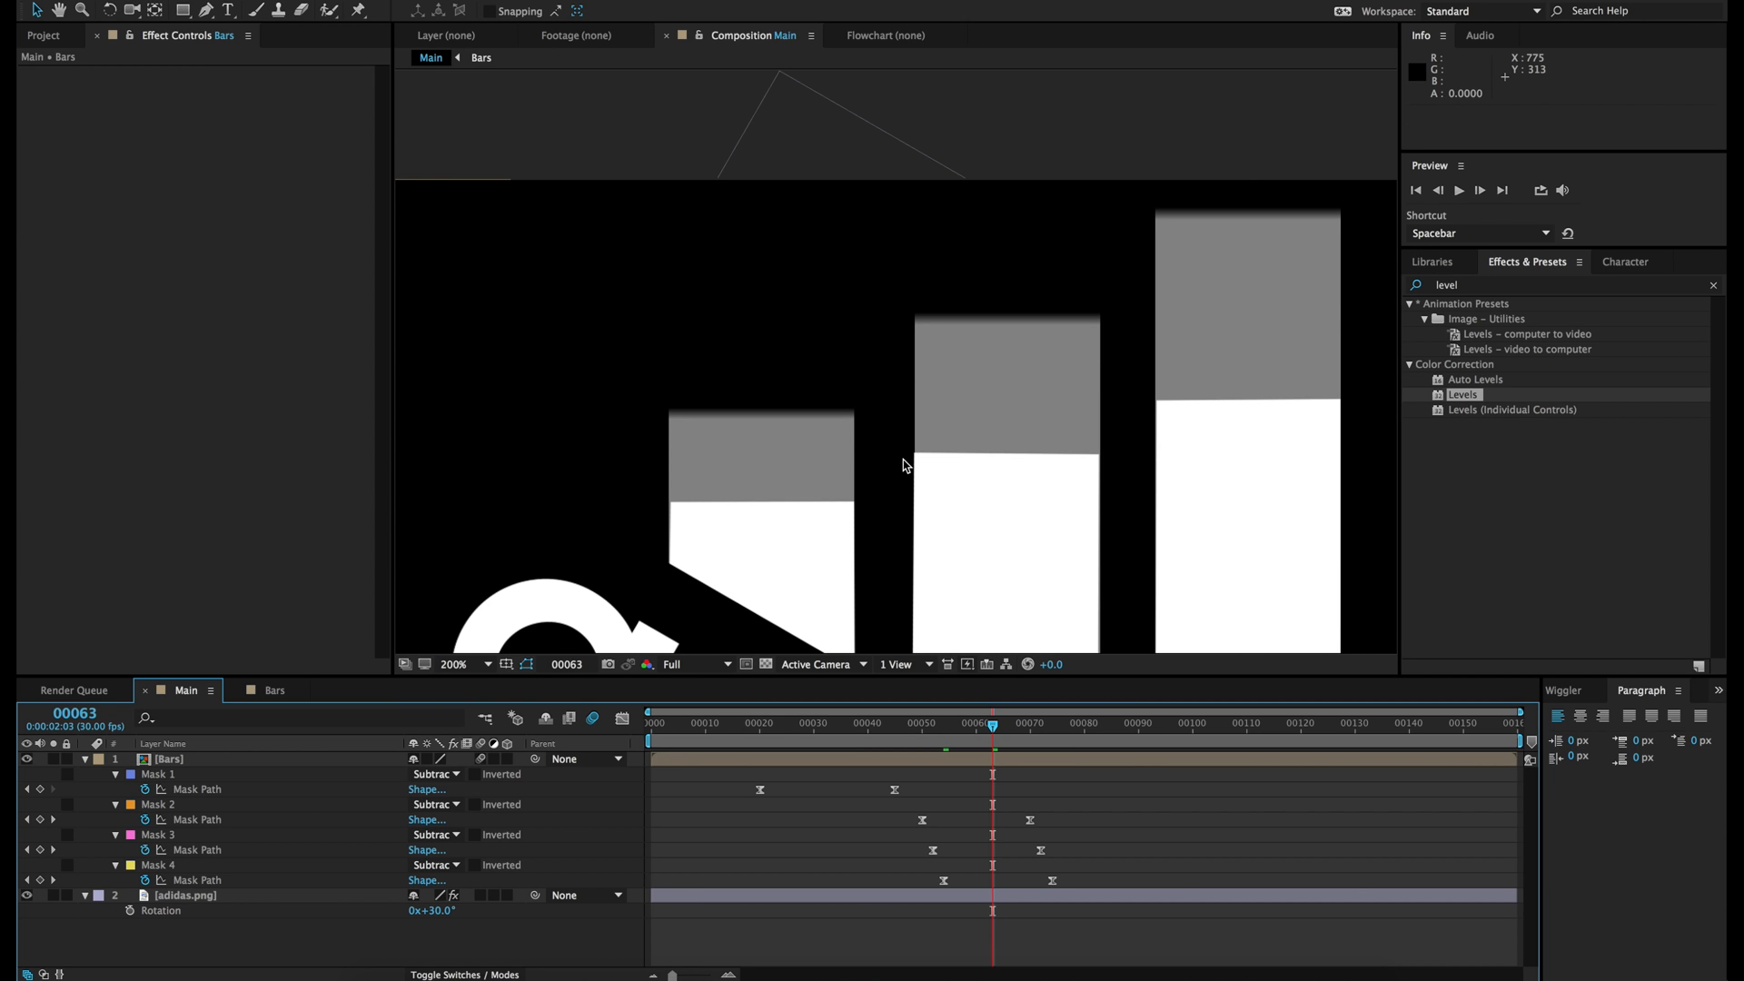
{"action": "scroll", "coordinate": [906, 466], "scroll_direction": "down", "scroll_amount": 1}
{"action": "left_click_drag", "start_coordinate": [918, 505], "coordinate": [868, 399]}
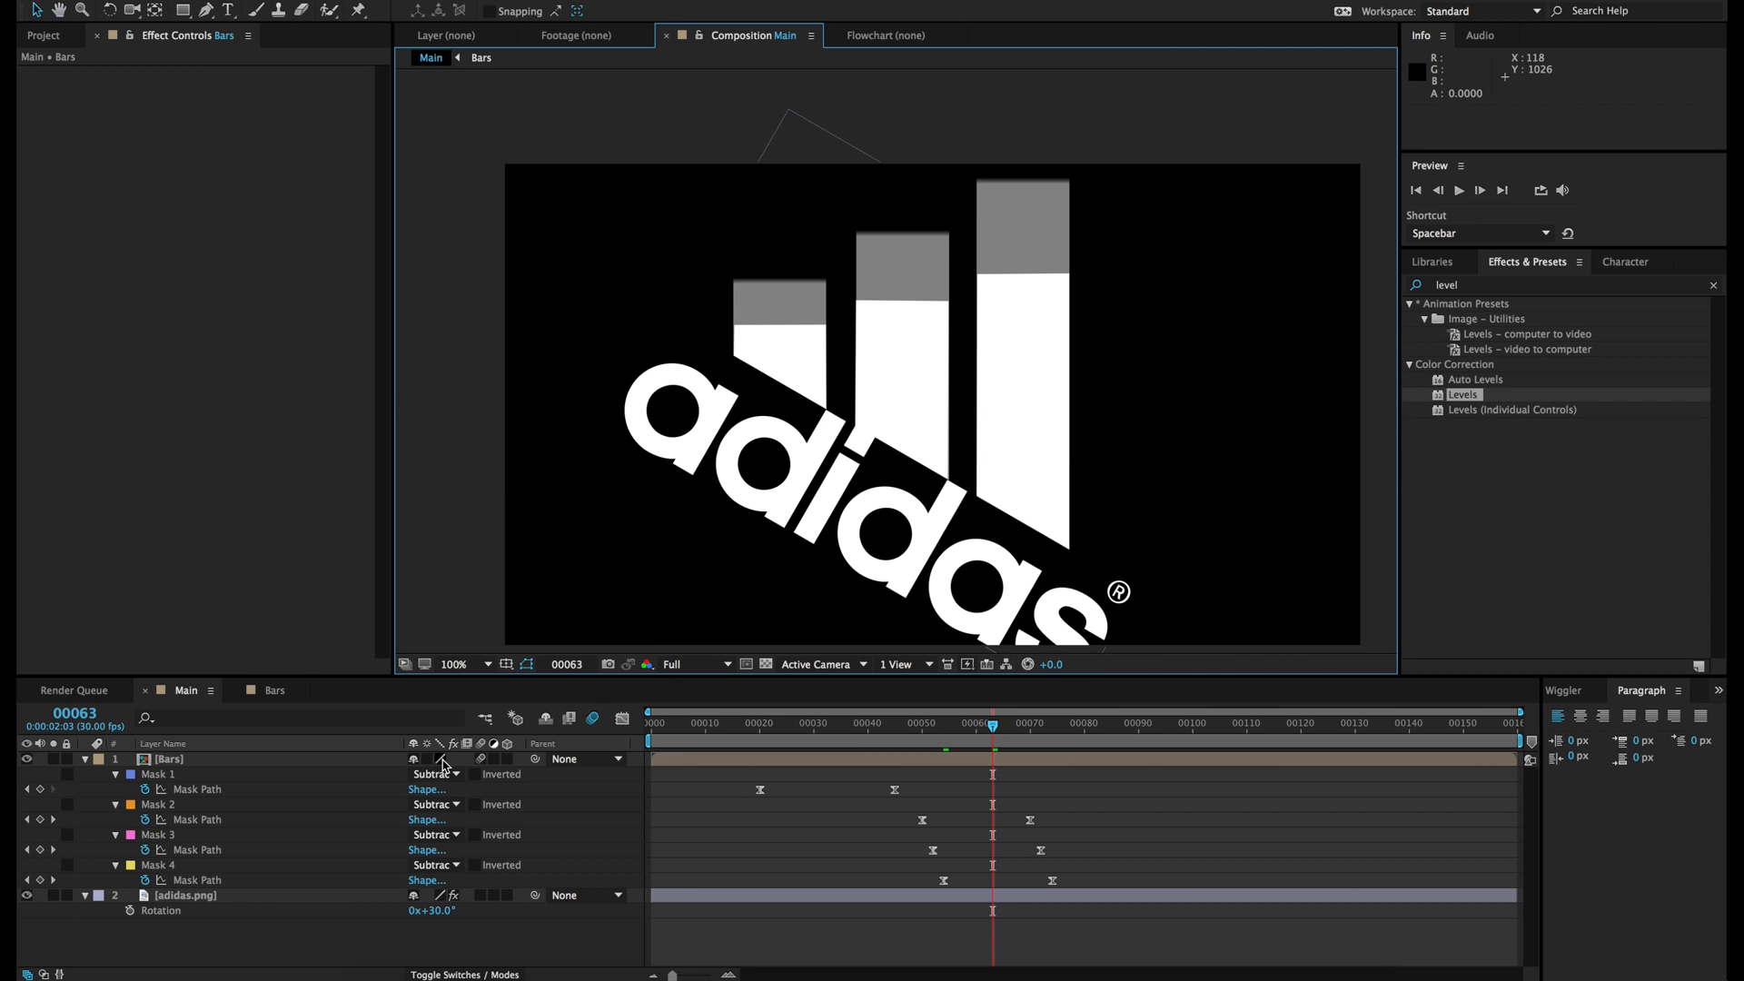
Step: Set the preview resolution to Quarter, return to frame 0 and hide the adidas.png layer
{"action": "left_click", "coordinate": [683, 665]}
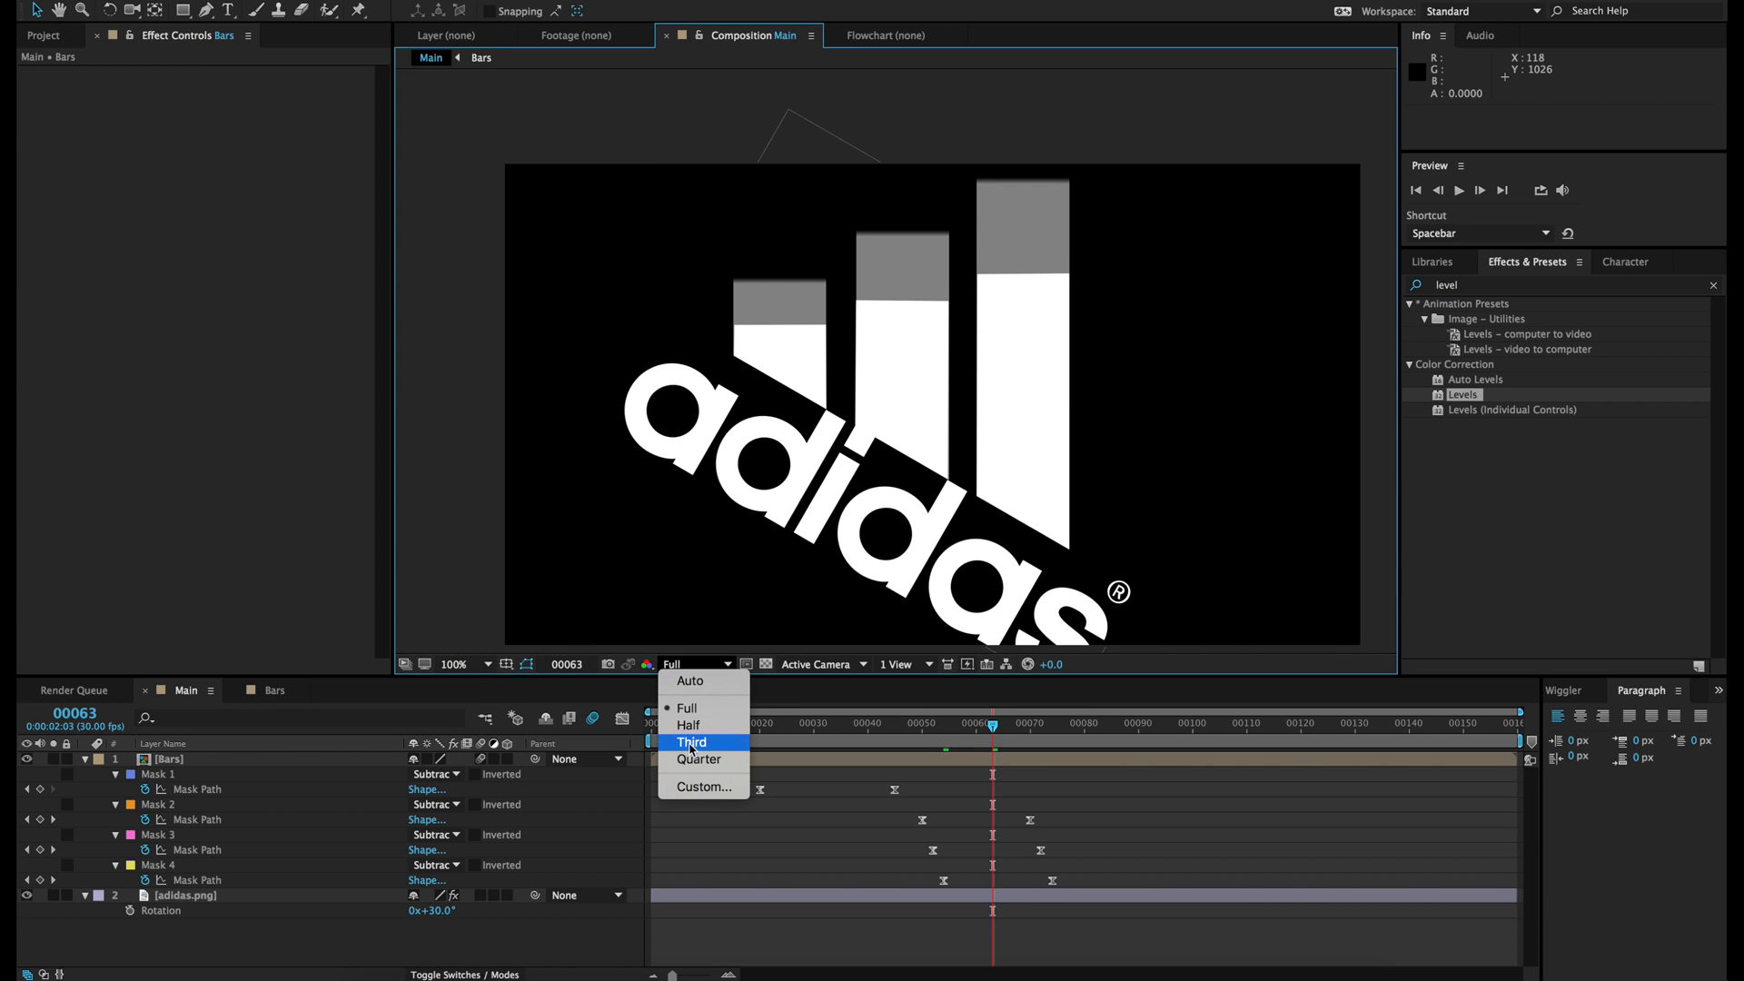
{"action": "left_click", "coordinate": [698, 760]}
{"action": "left_click", "coordinate": [652, 731]}
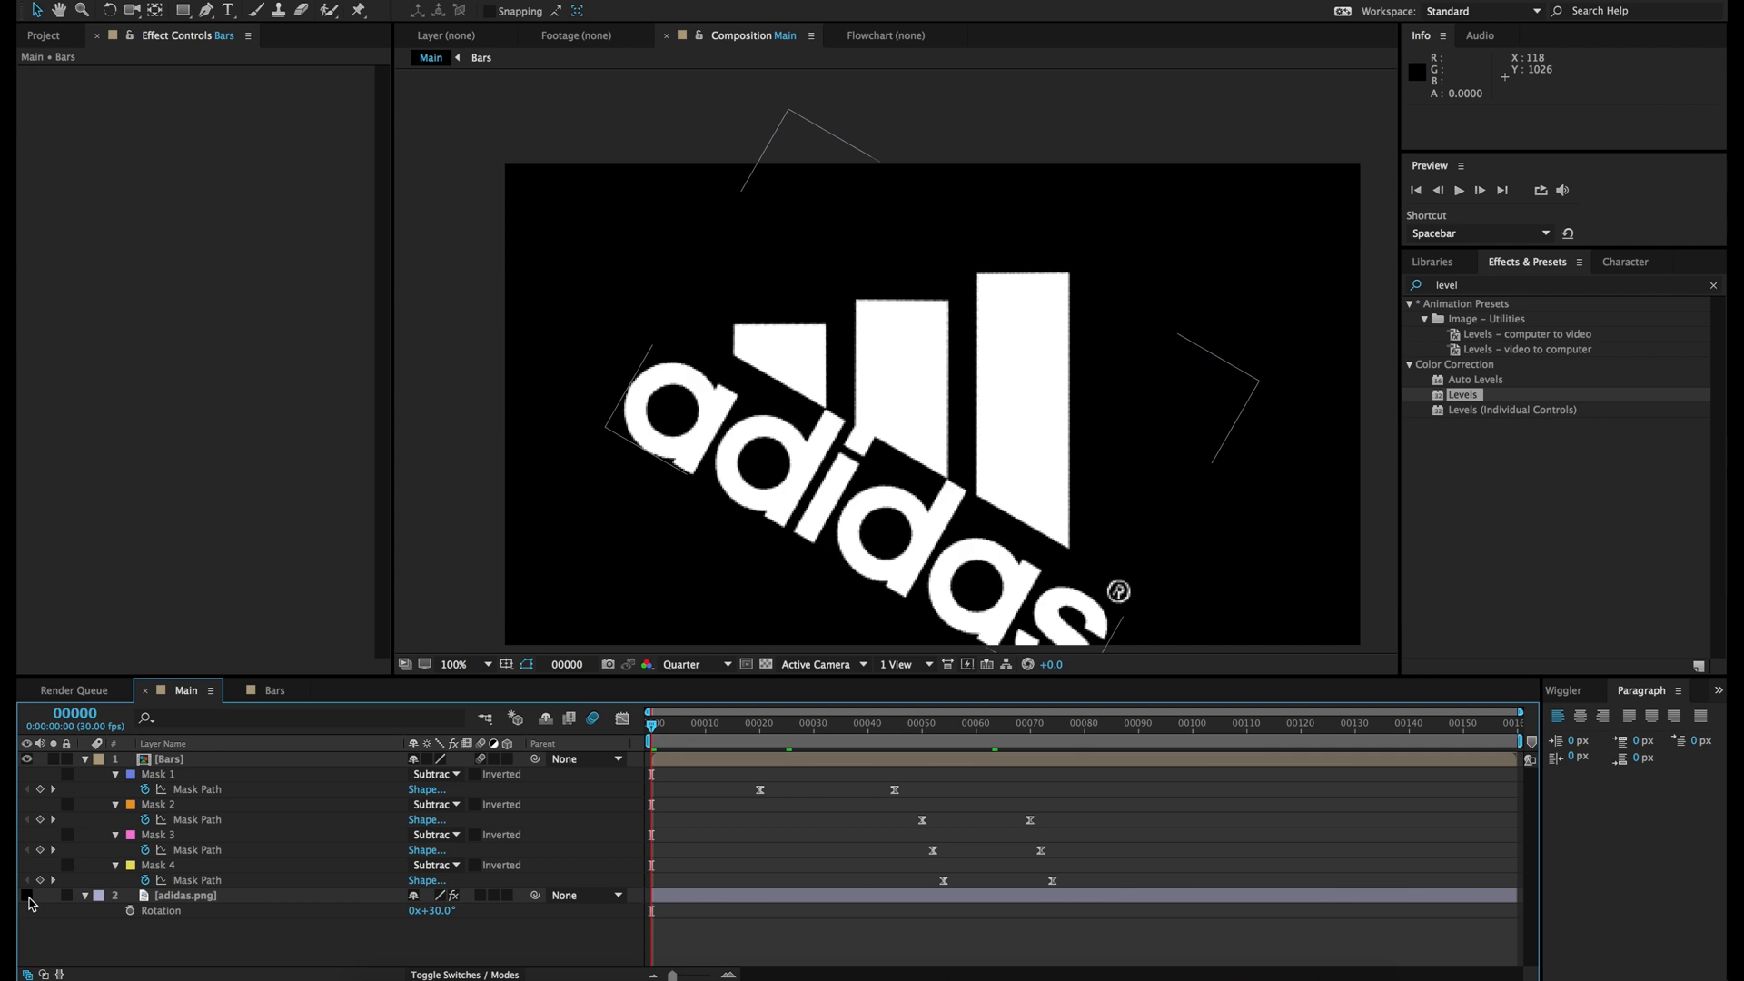
{"action": "left_click", "coordinate": [26, 895]}
Step: Shorten the work area to end at about frame 83 and preview the bar animation
{"action": "key", "text": "space"}
{"action": "left_click_drag", "start_coordinate": [1520, 742], "coordinate": [1107, 739]}
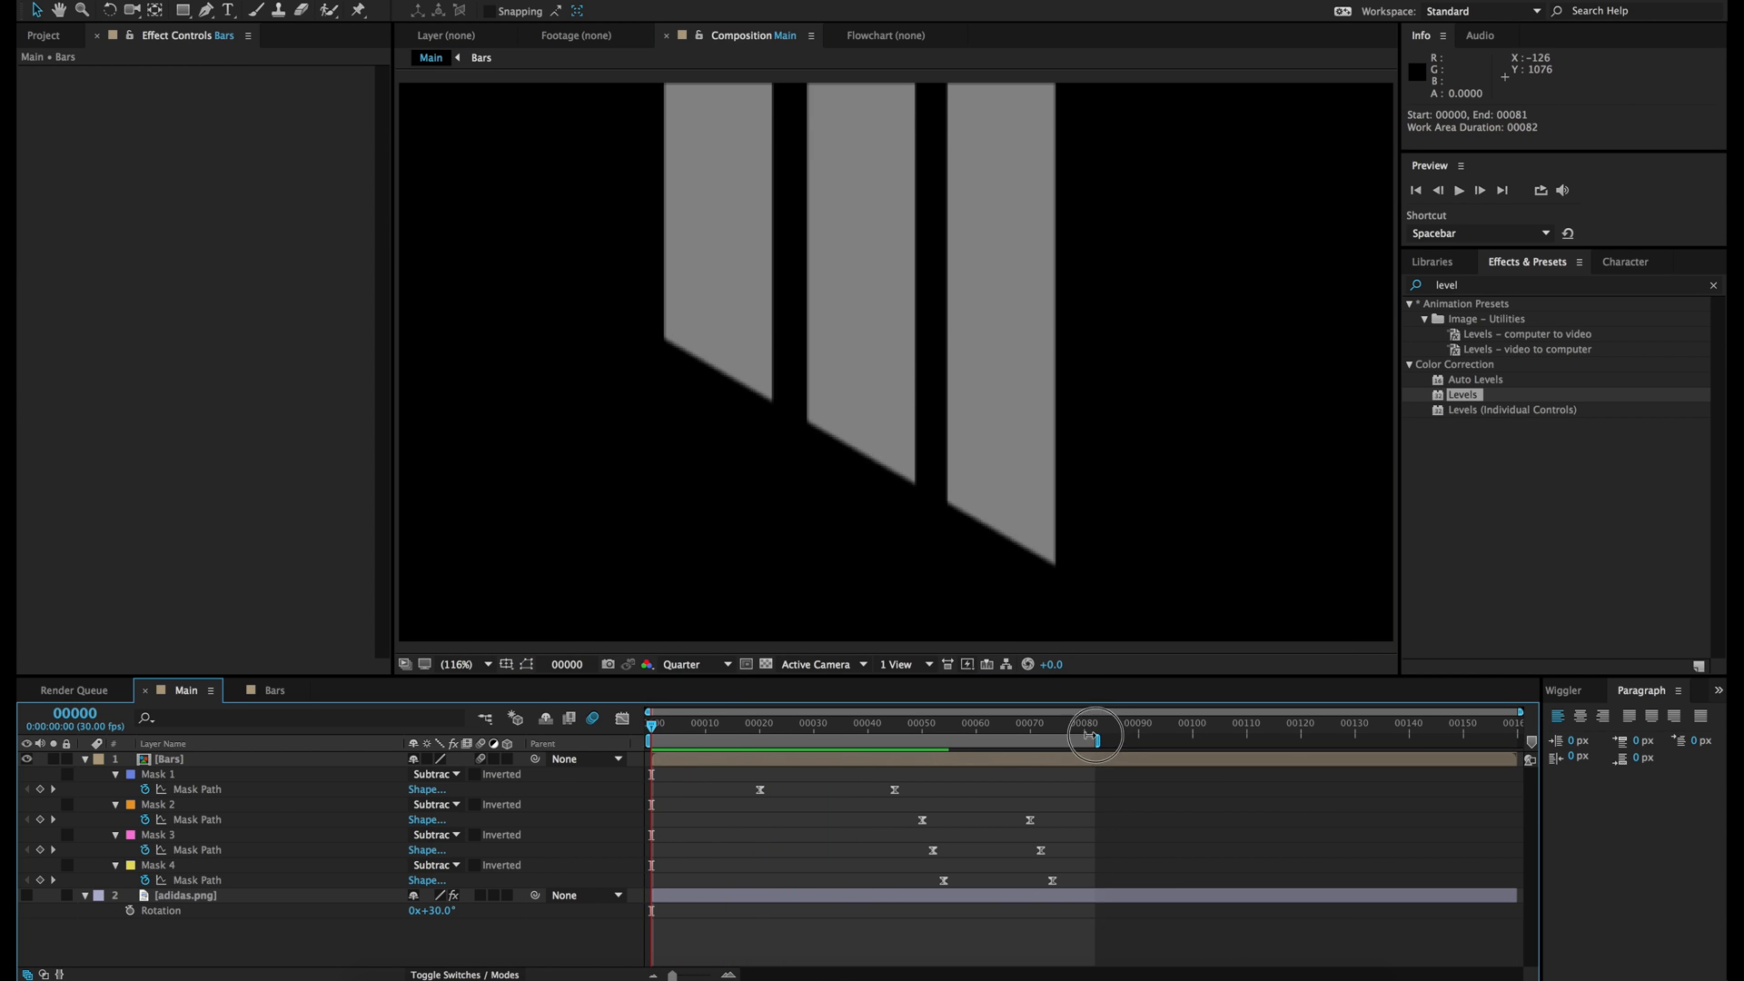
{"action": "key", "text": "space"}
{"action": "key", "text": "space"}
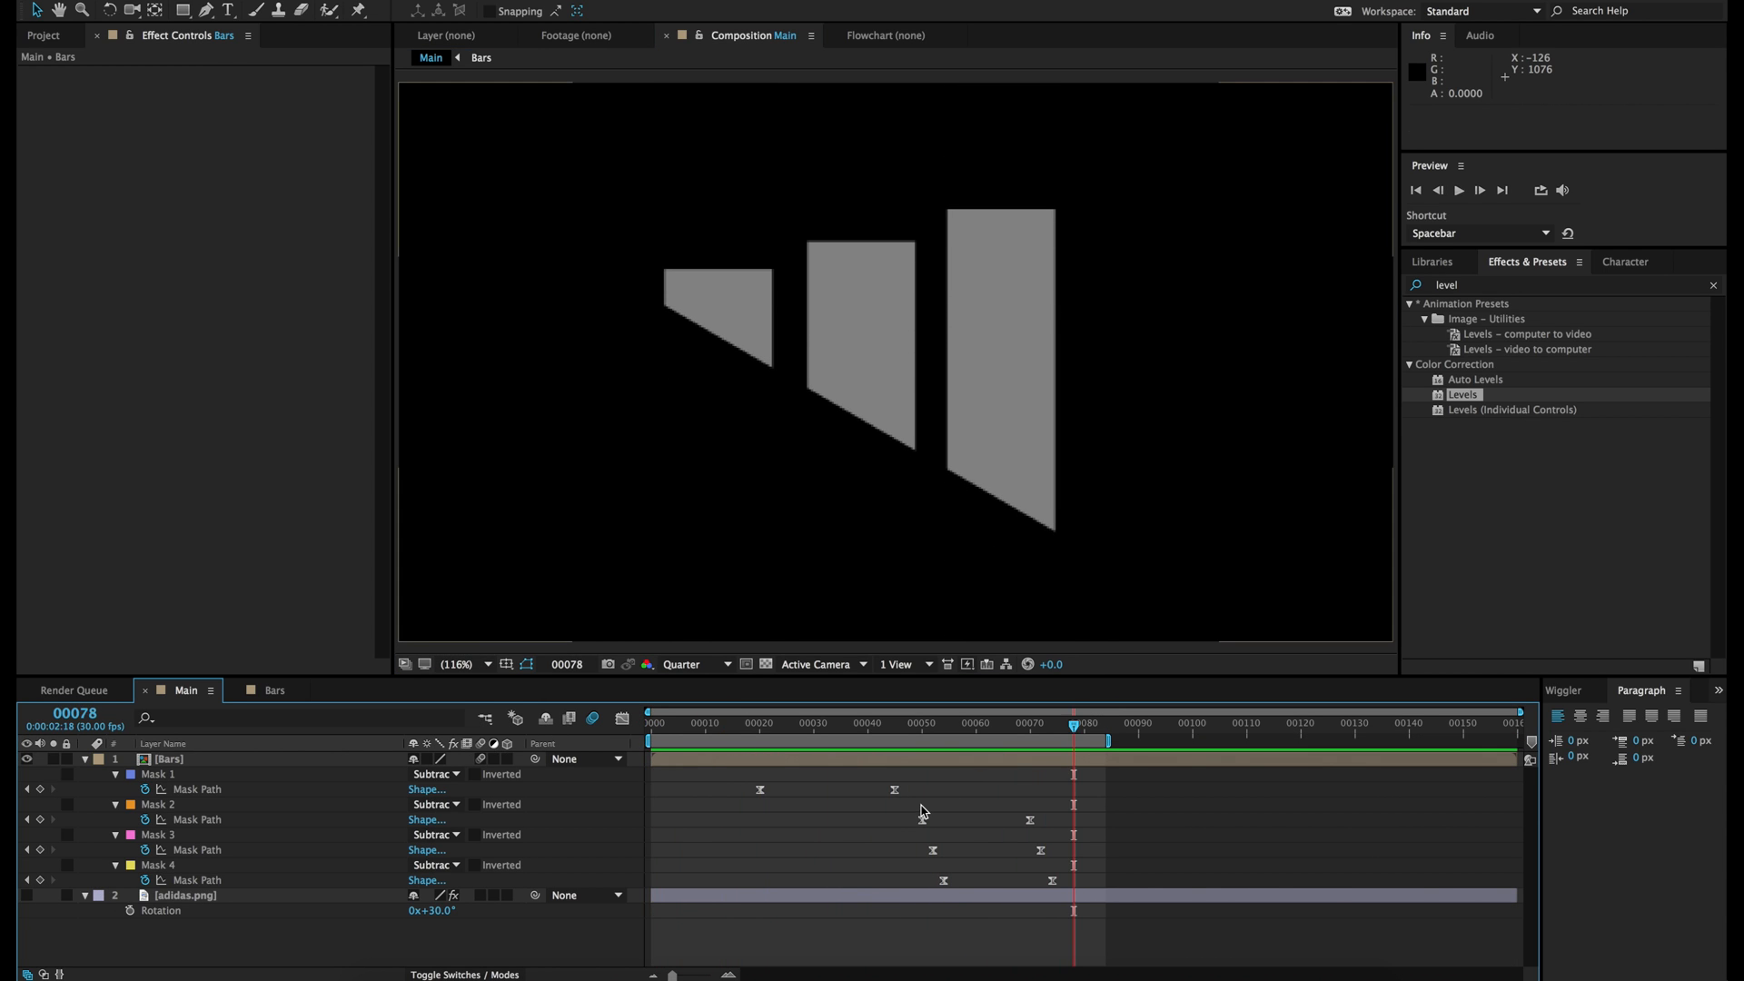
Step: Shift the keyframes of Mask 2, Mask 3 and Mask 4 together so Mask 2 starts at frame 36, and preview the timing
{"action": "left_click_drag", "start_coordinate": [883, 807], "coordinate": [988, 879]}
{"action": "left_click_drag", "start_coordinate": [868, 848], "coordinate": [857, 848]}
{"action": "left_click", "coordinate": [806, 827]}
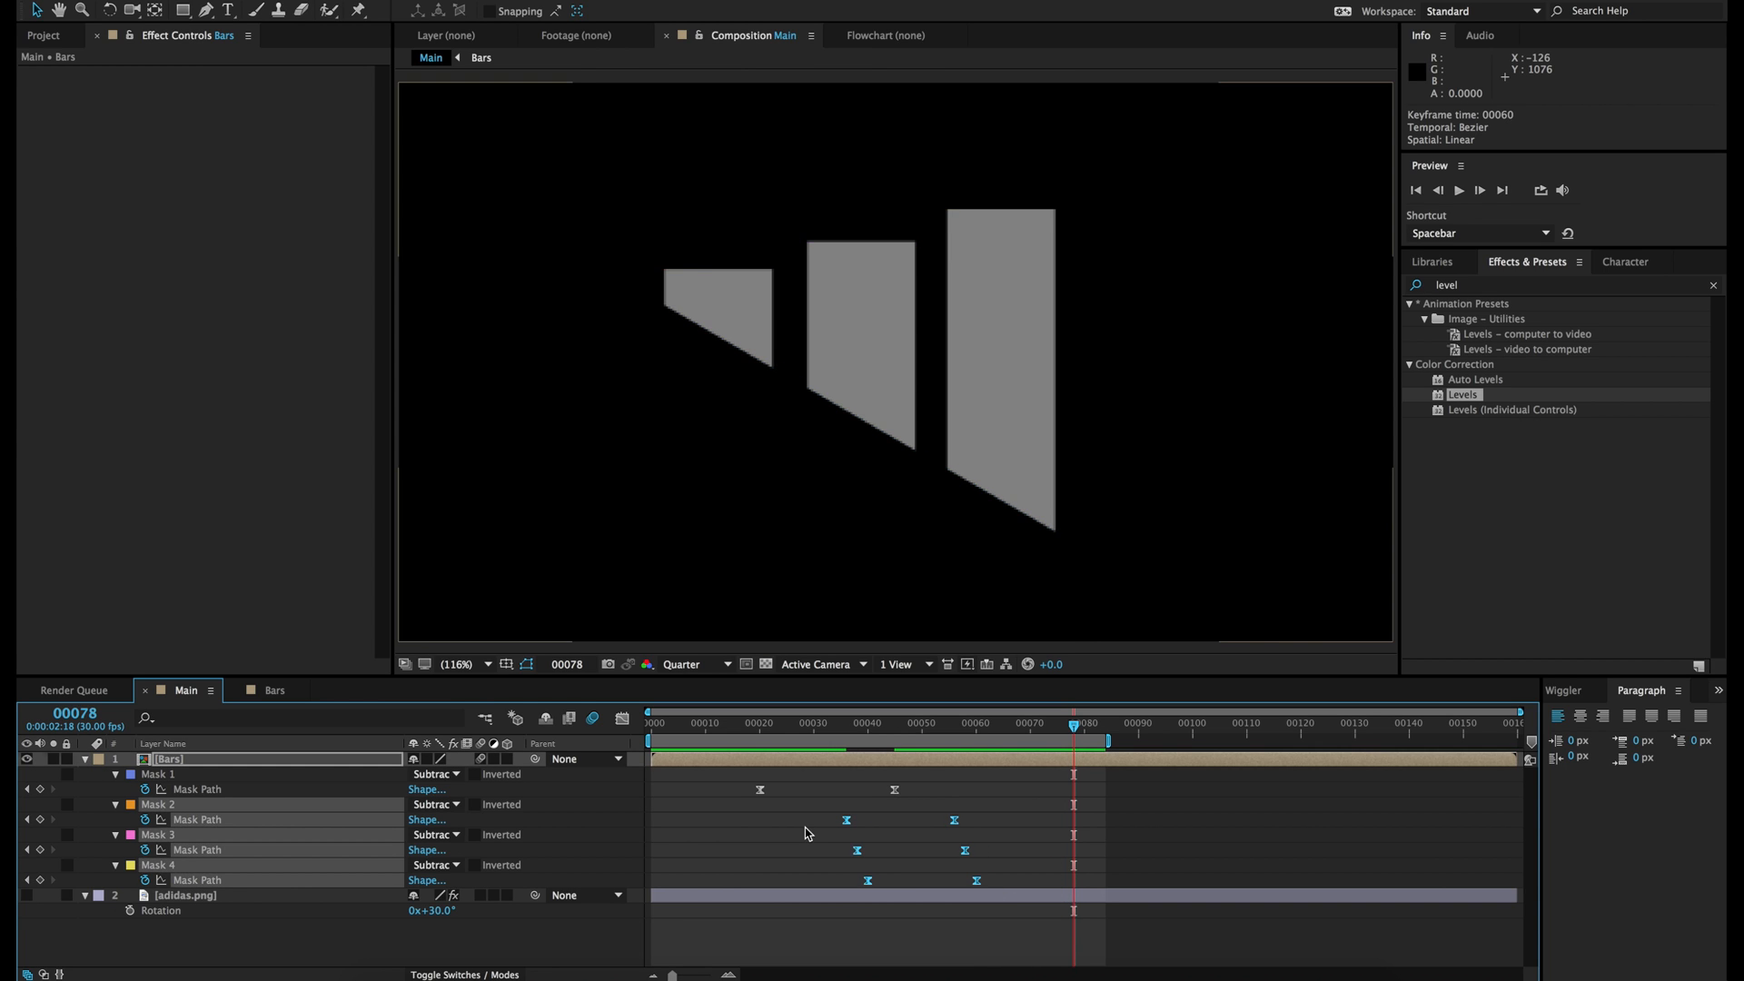
{"action": "left_click", "coordinate": [748, 729]}
{"action": "key", "text": "space"}
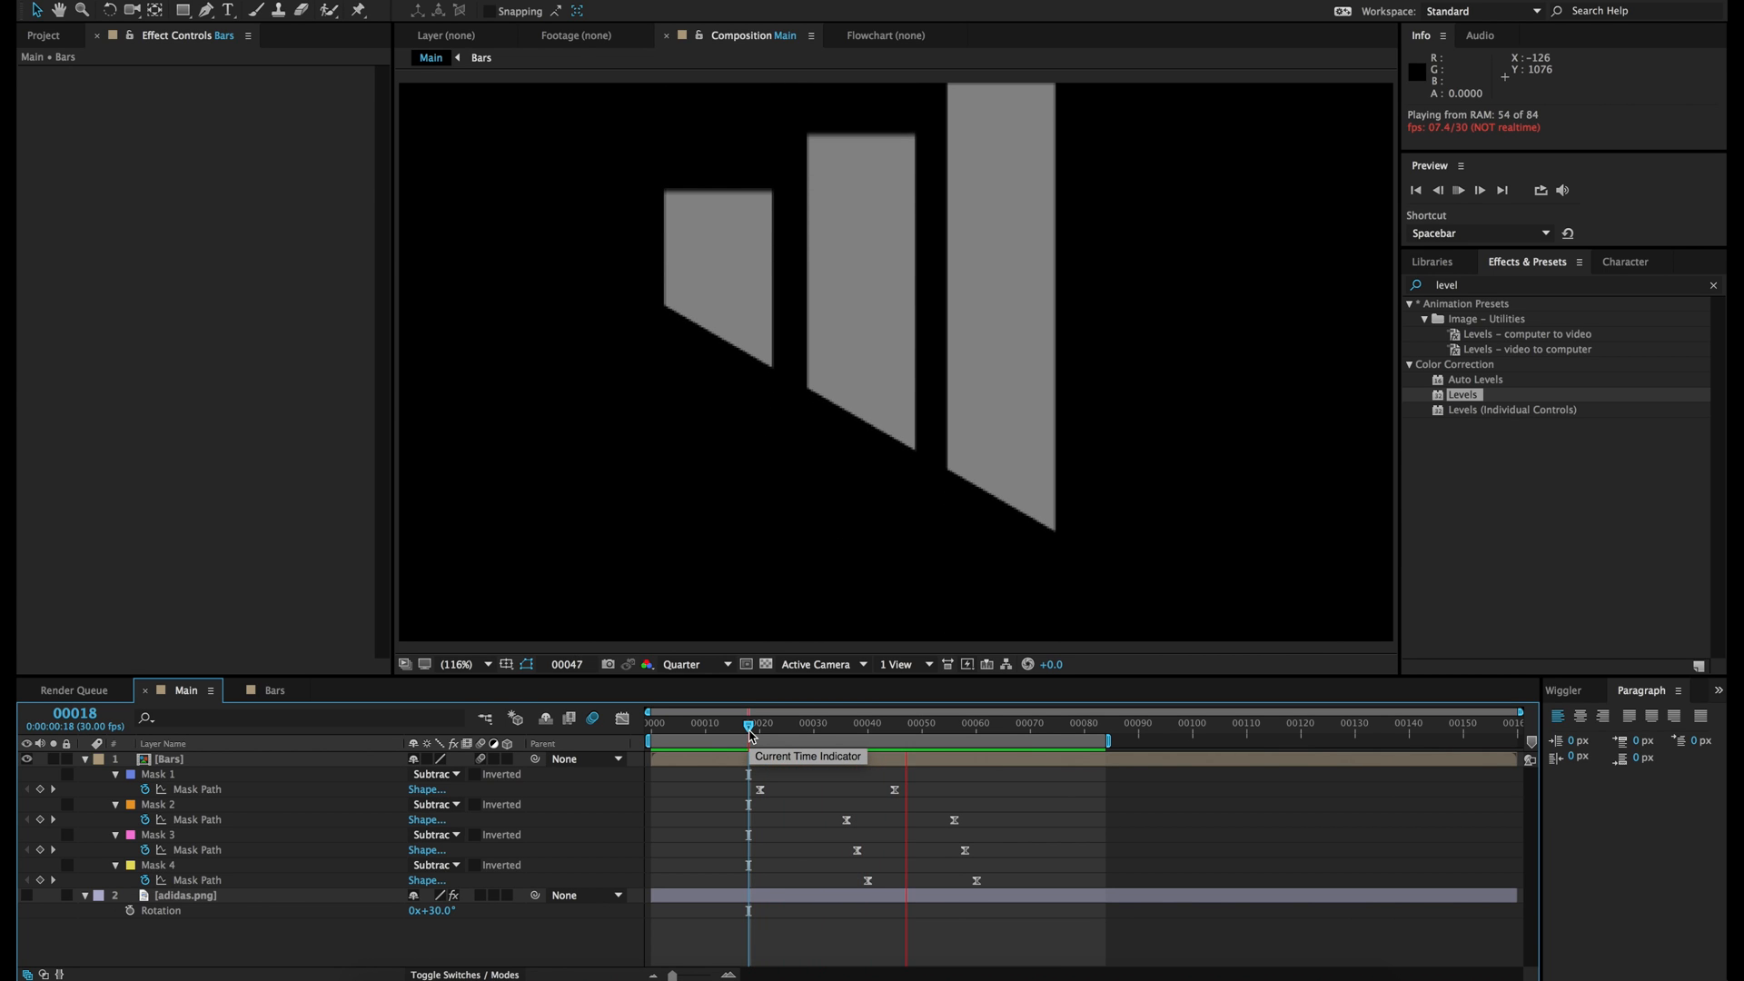
Step: Shift the keyframes of Mask 2, Mask 3 and Mask 4 together so Mask 2 starts at frame 30, and preview the animation
{"action": "left_click", "coordinate": [906, 850]}
{"action": "left_click_drag", "start_coordinate": [823, 804], "coordinate": [945, 885]}
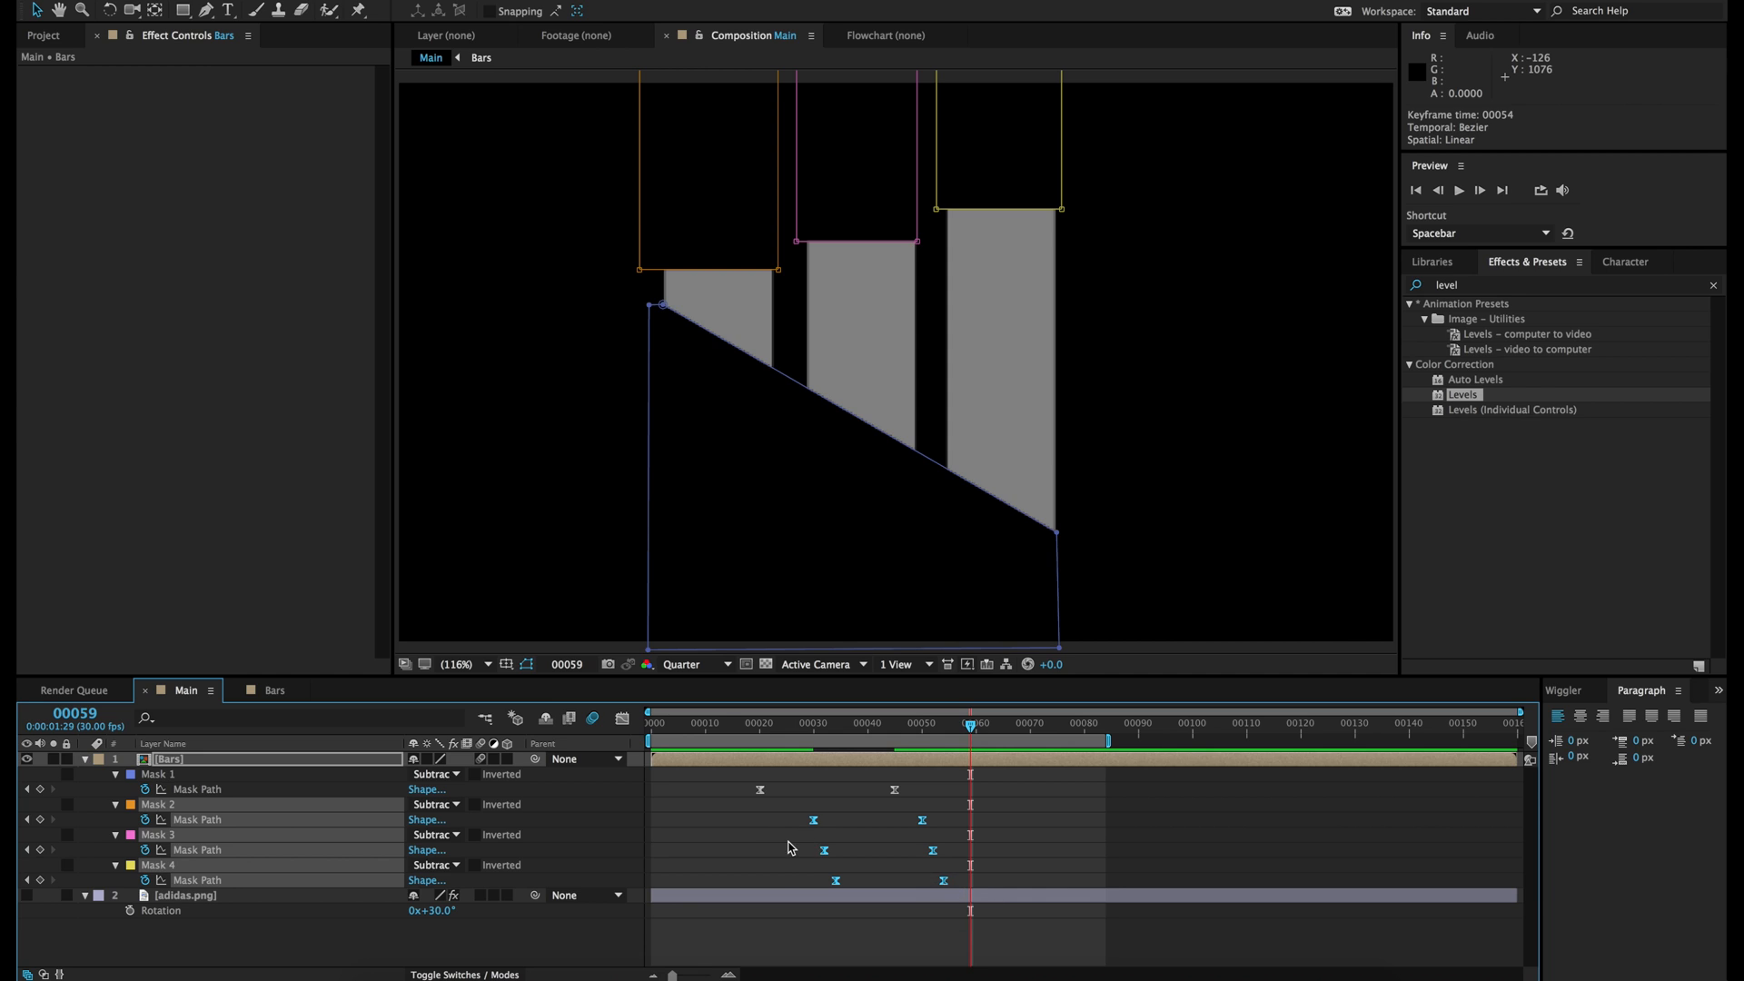
{"action": "left_click", "coordinate": [787, 841]}
{"action": "left_click", "coordinate": [742, 731]}
{"action": "key", "text": "space"}
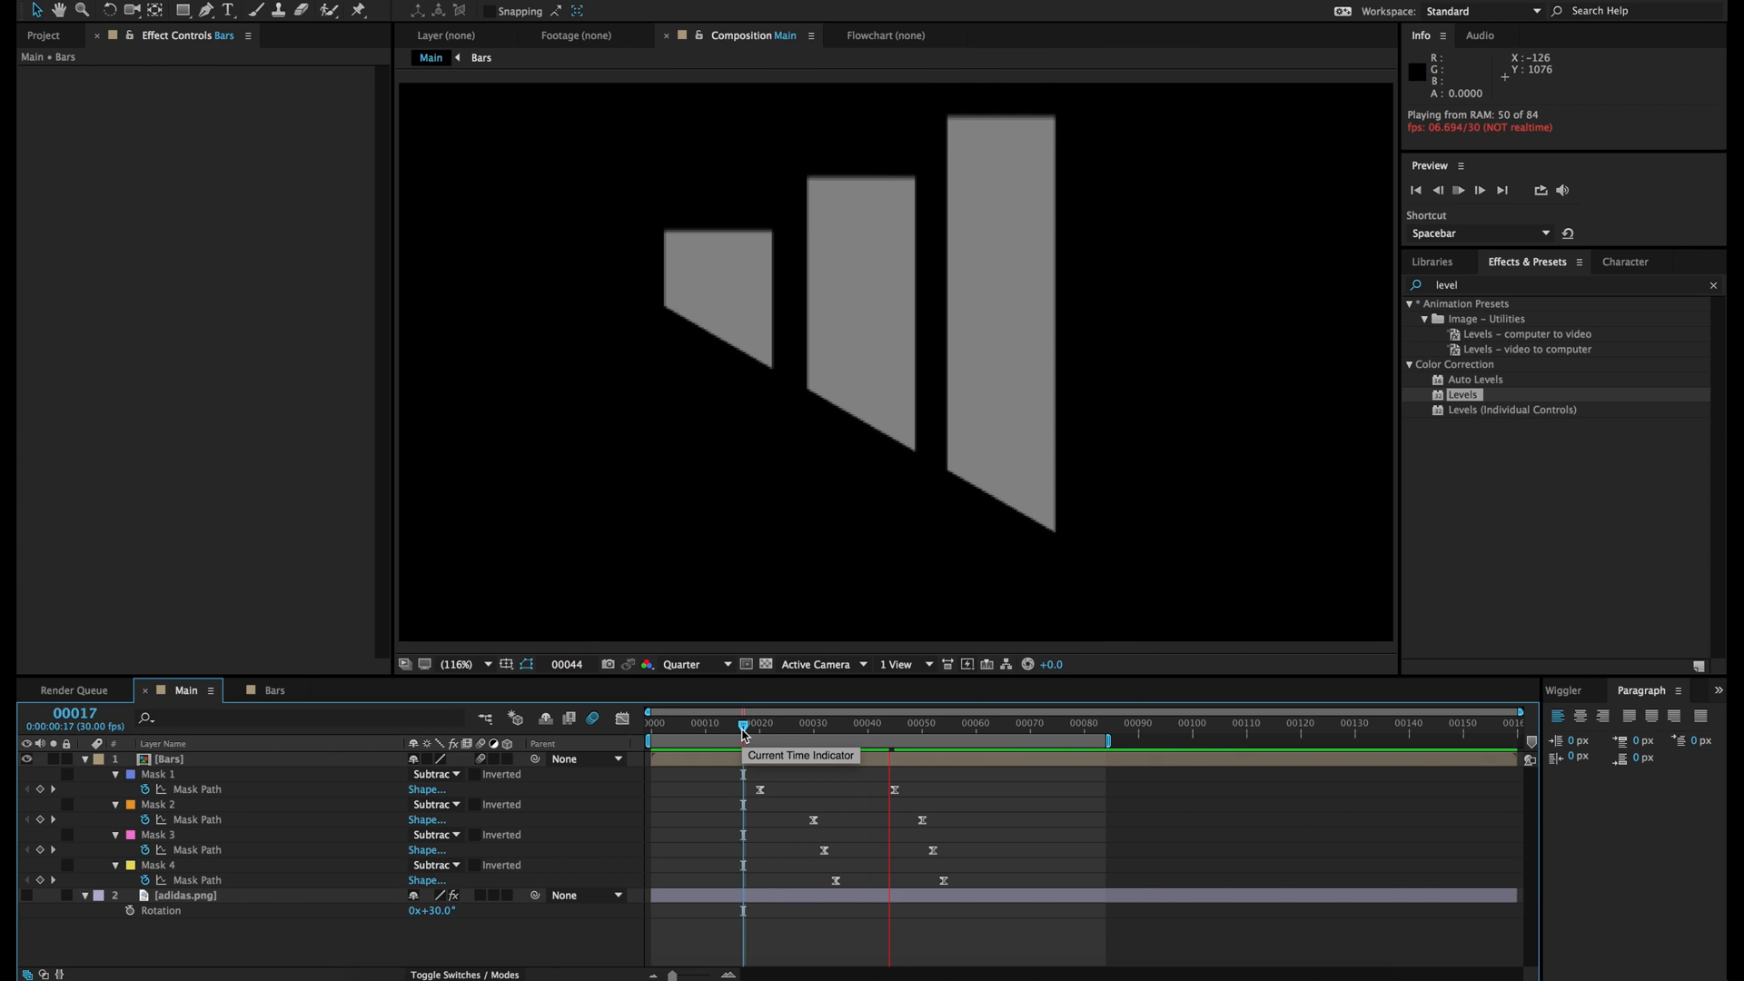
{"action": "key", "text": "space"}
{"action": "key", "text": "space"}
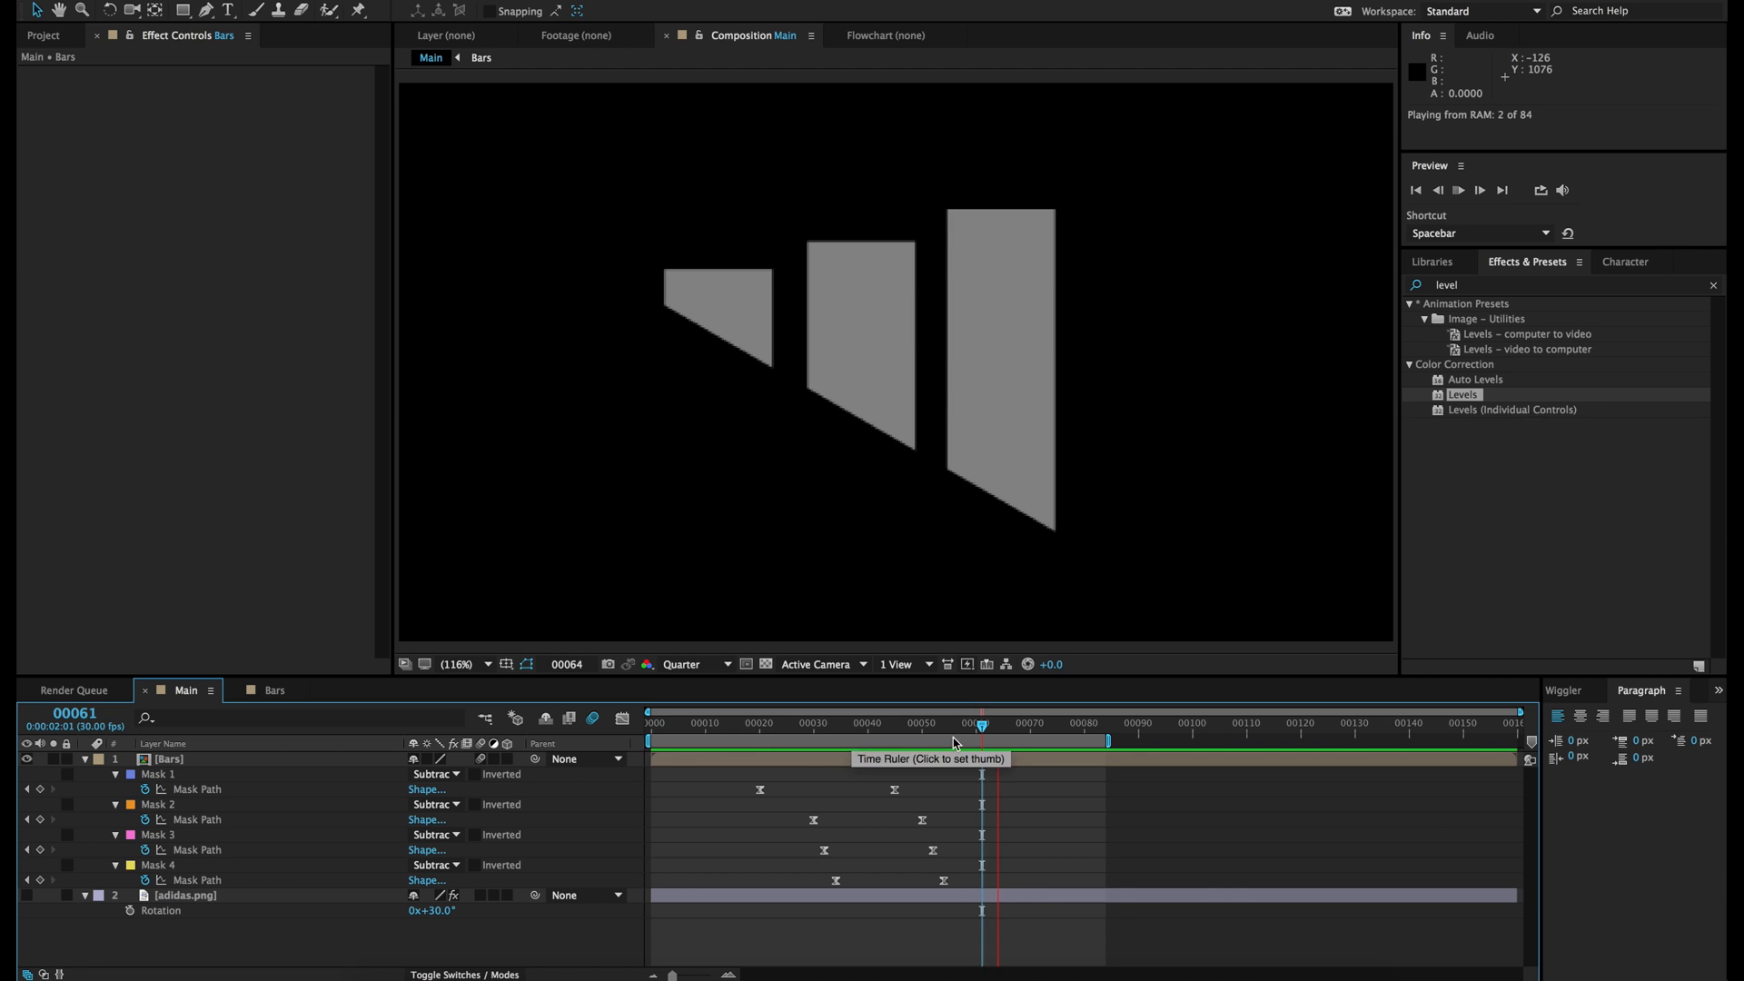
{"action": "key", "text": "space"}
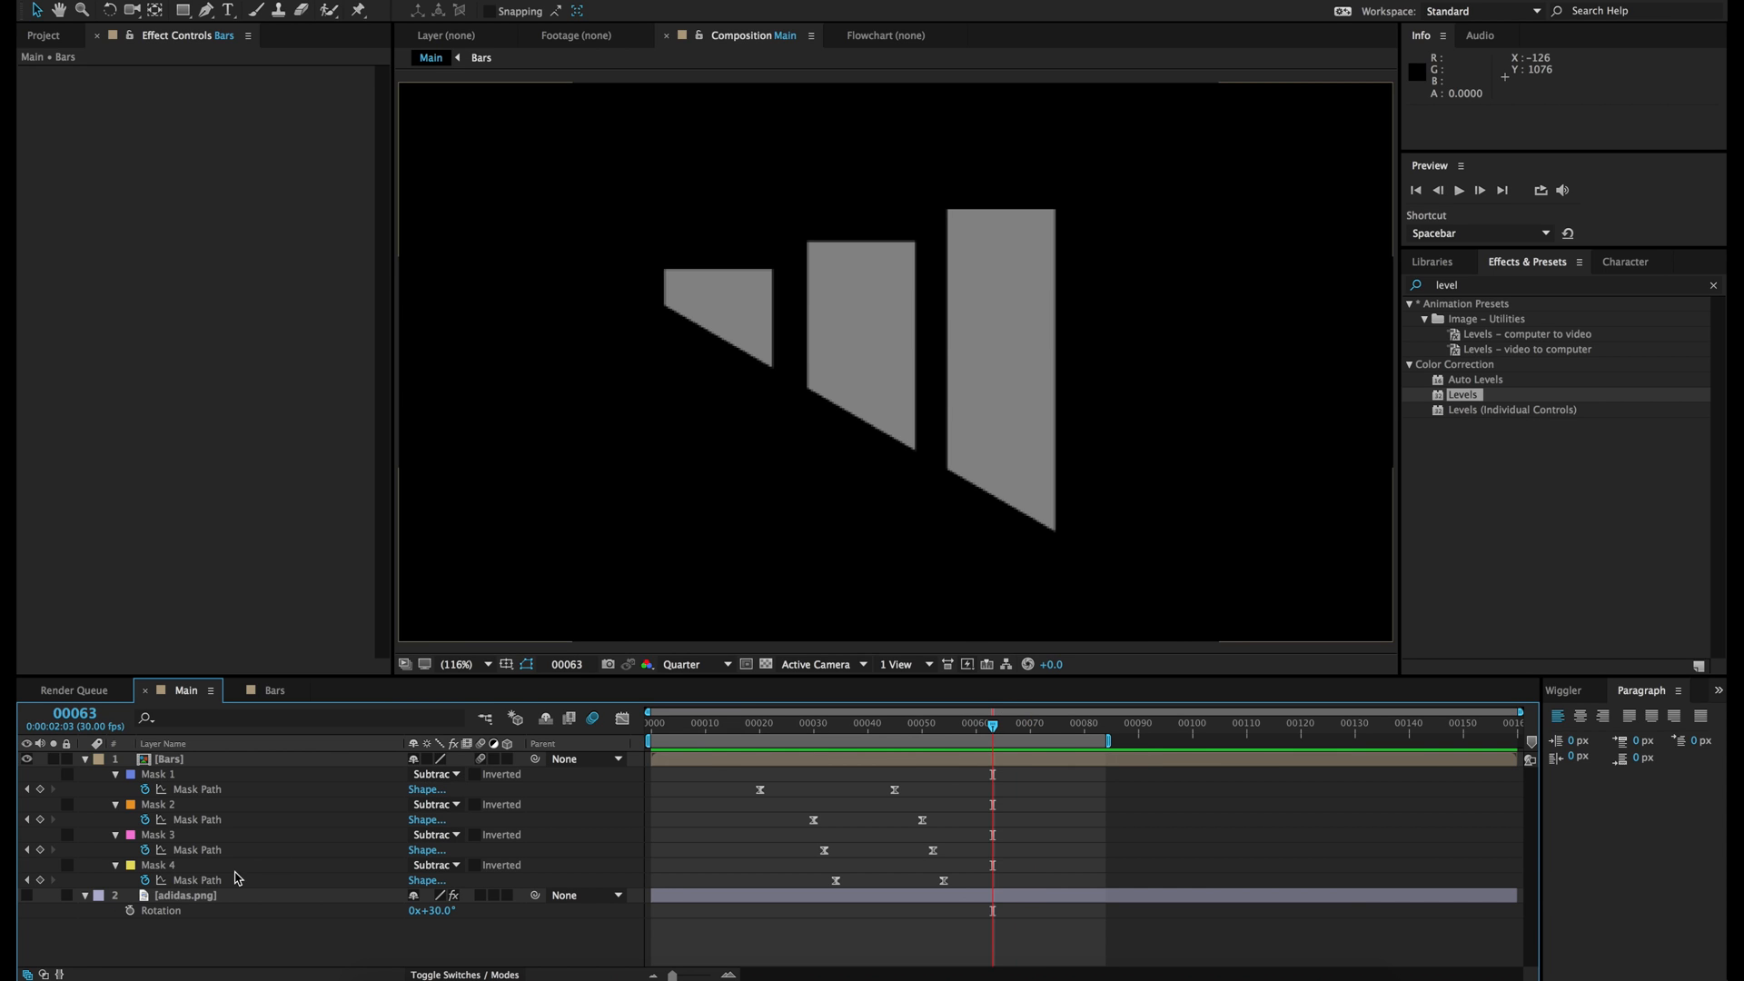
Step: Show the adidas.png layer again and add a null object named Tracker to the Main composition
{"action": "left_click", "coordinate": [26, 894]}
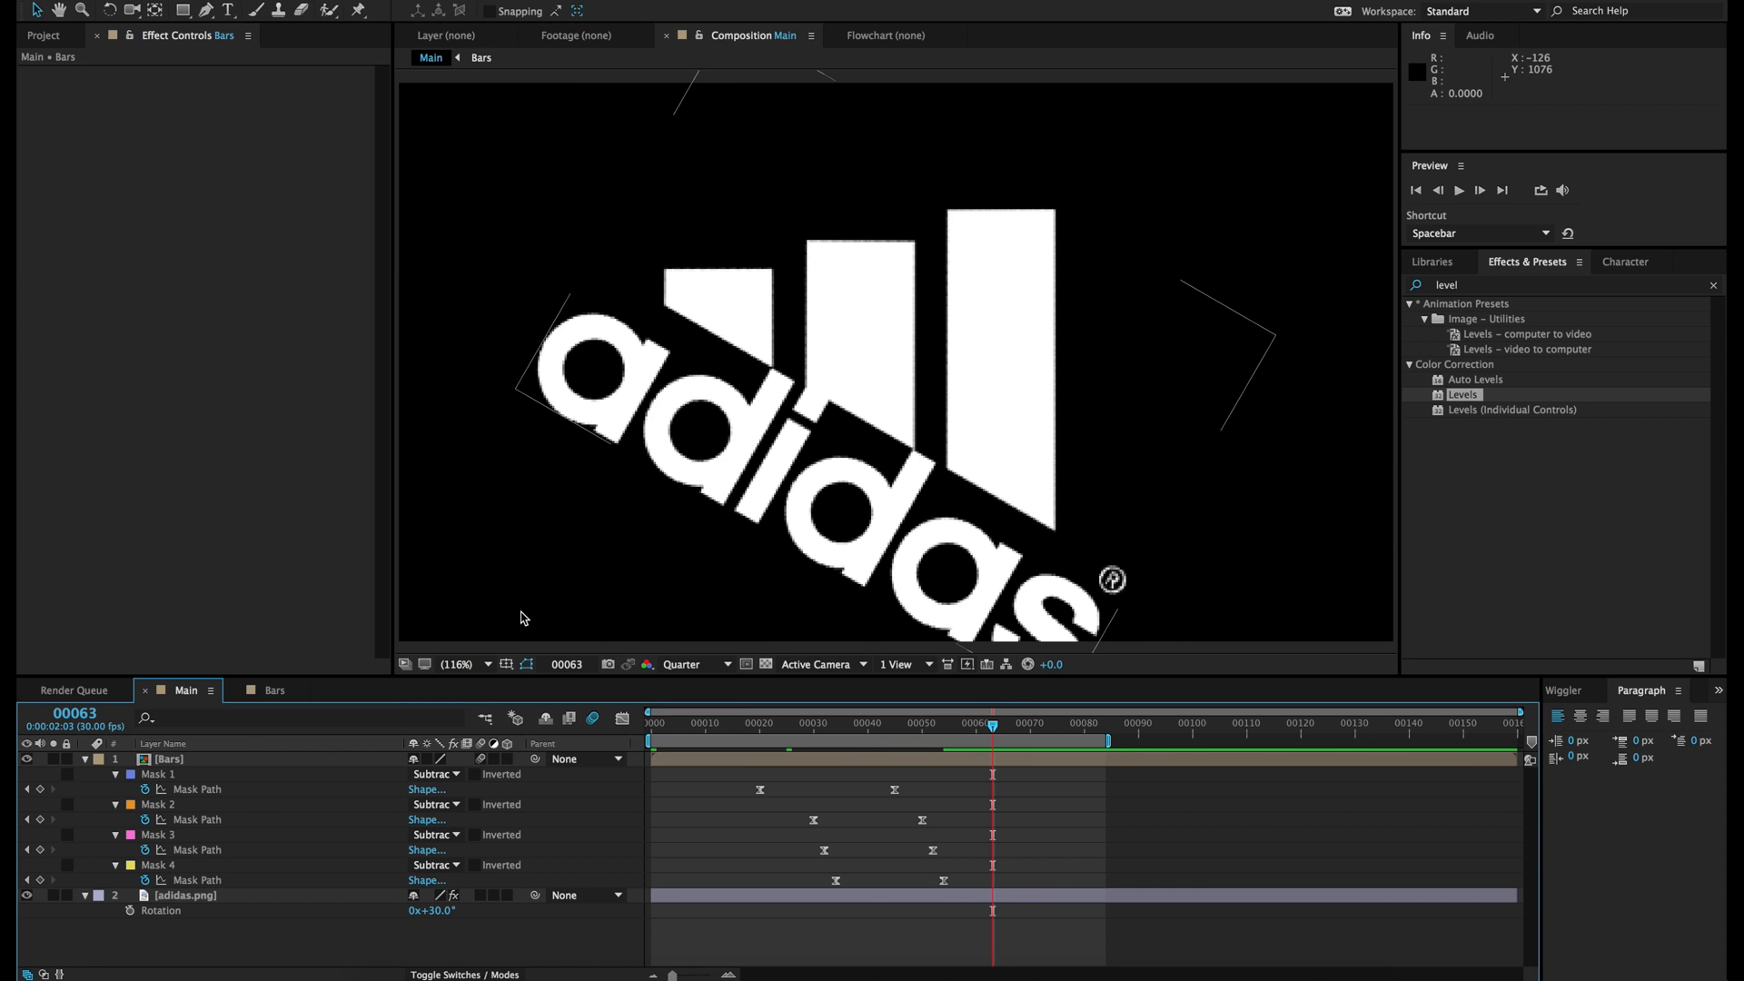
{"action": "left_click", "coordinate": [272, 2]}
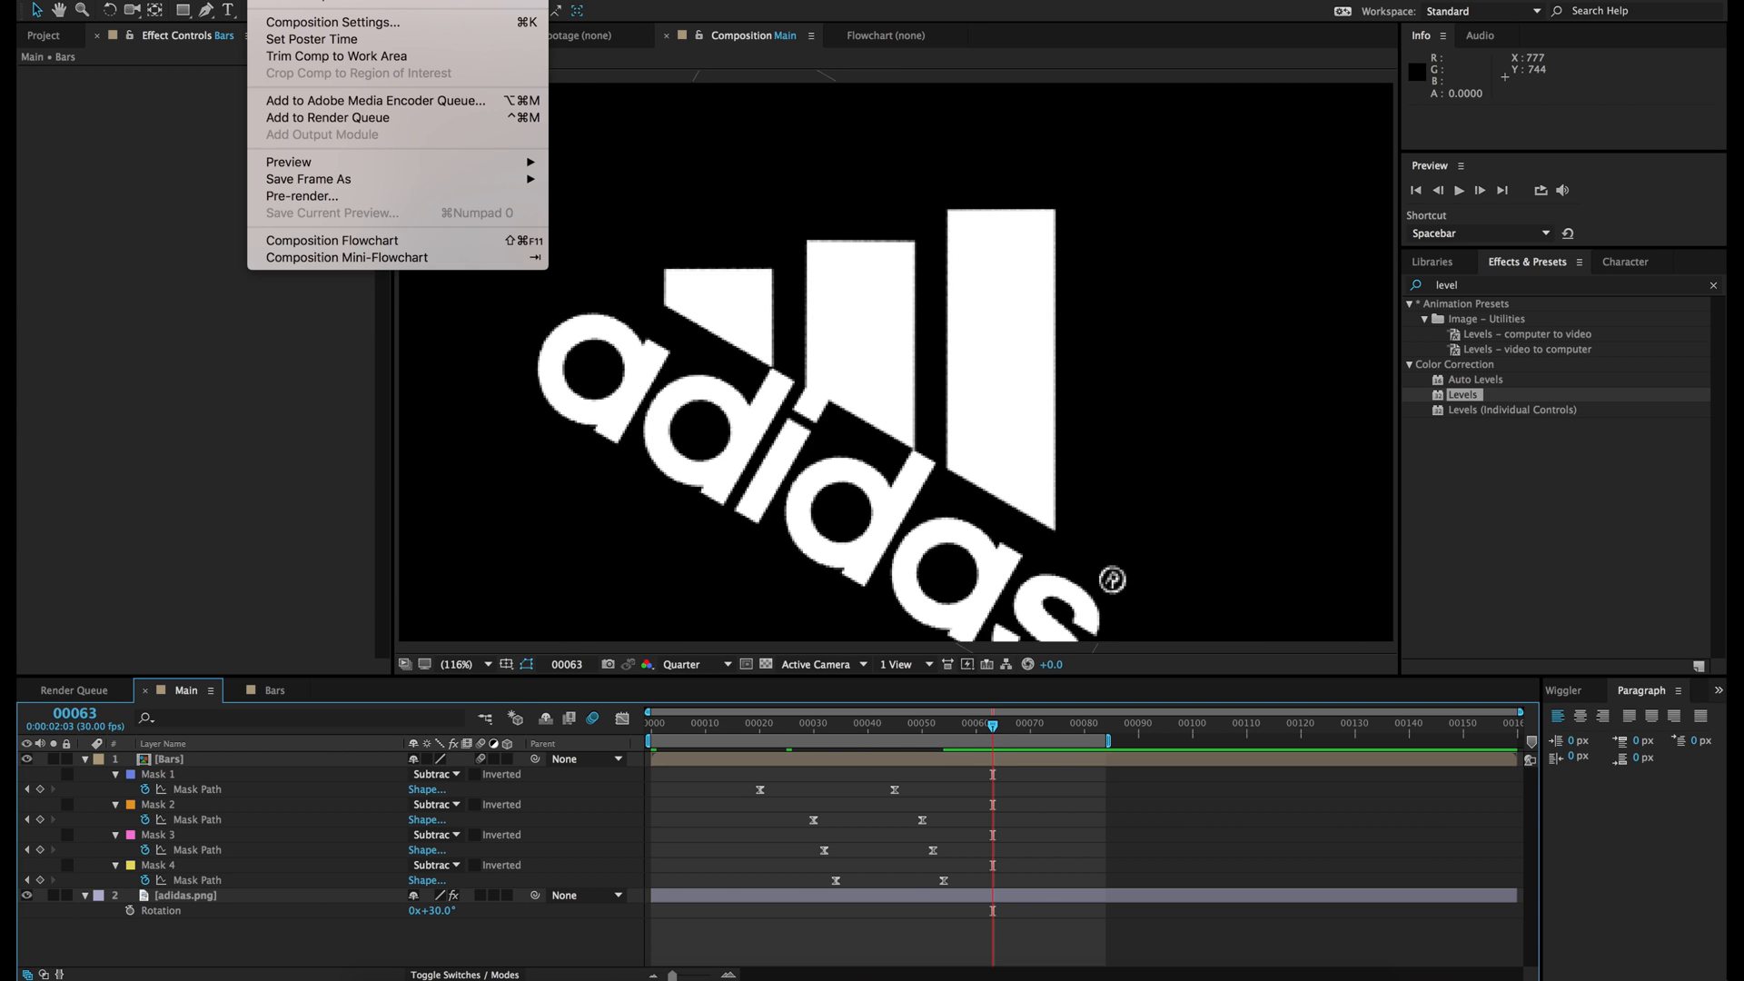
{"action": "mouse_move", "coordinate": [356, 0]}
{"action": "left_click", "coordinate": [648, 69]}
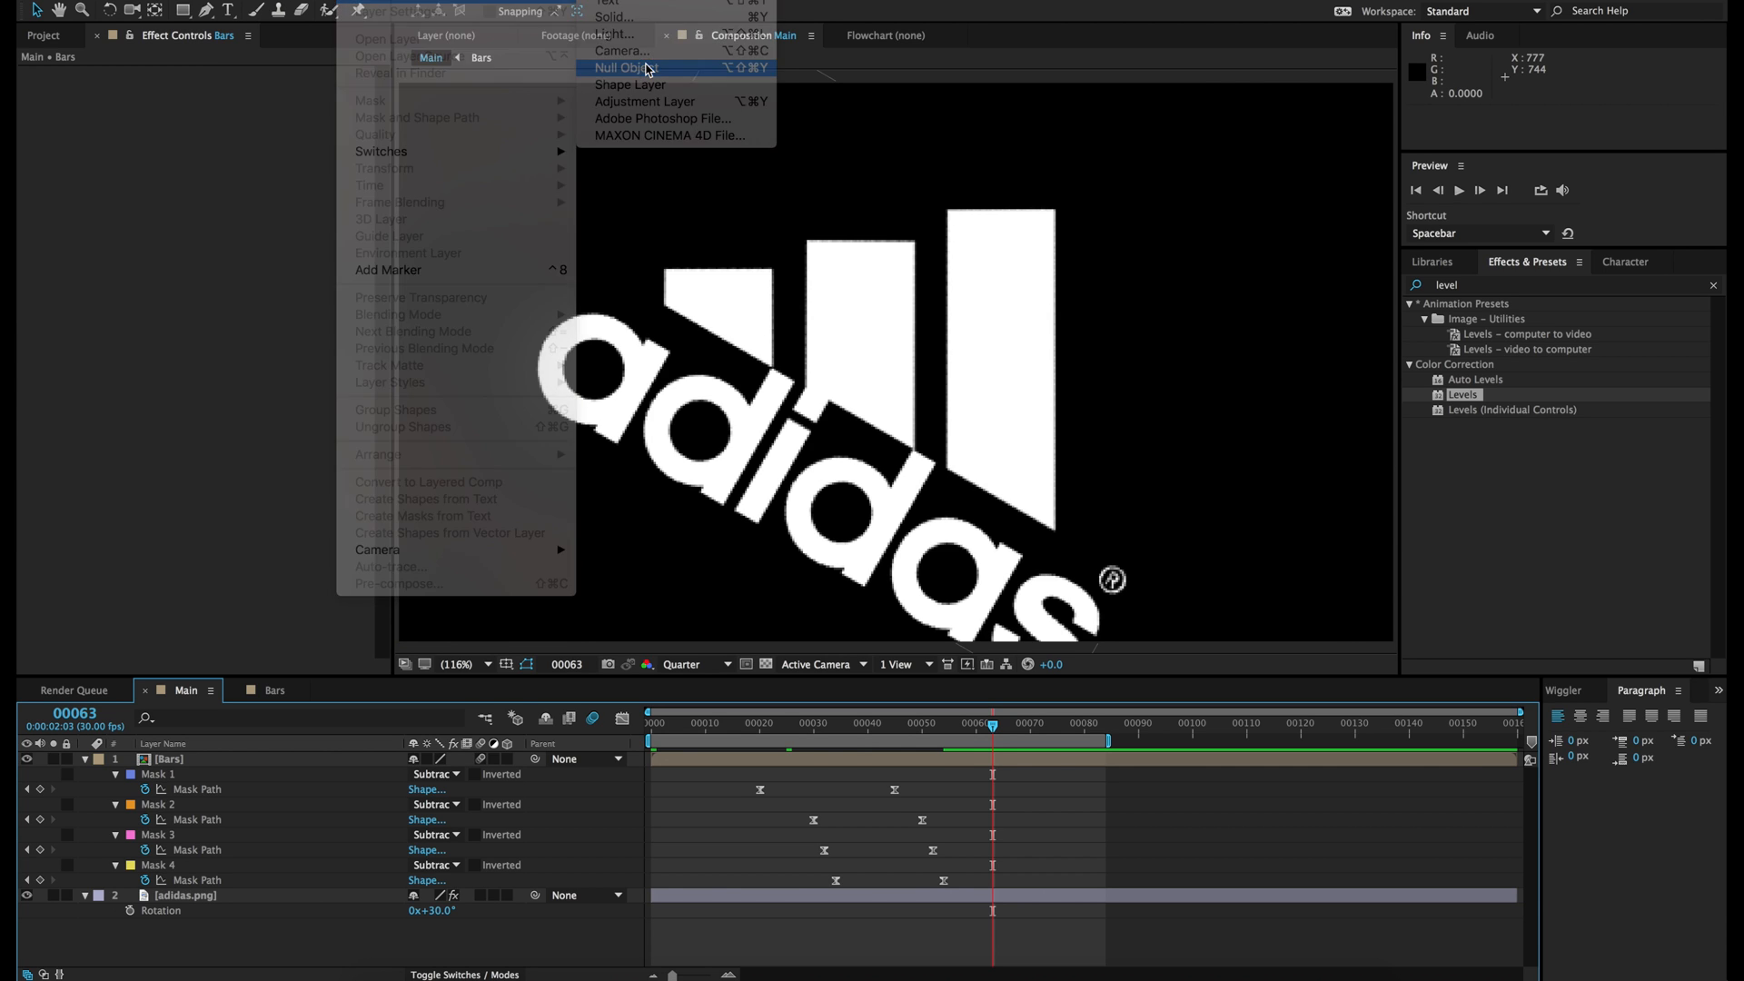
{"action": "key", "text": "Return"}
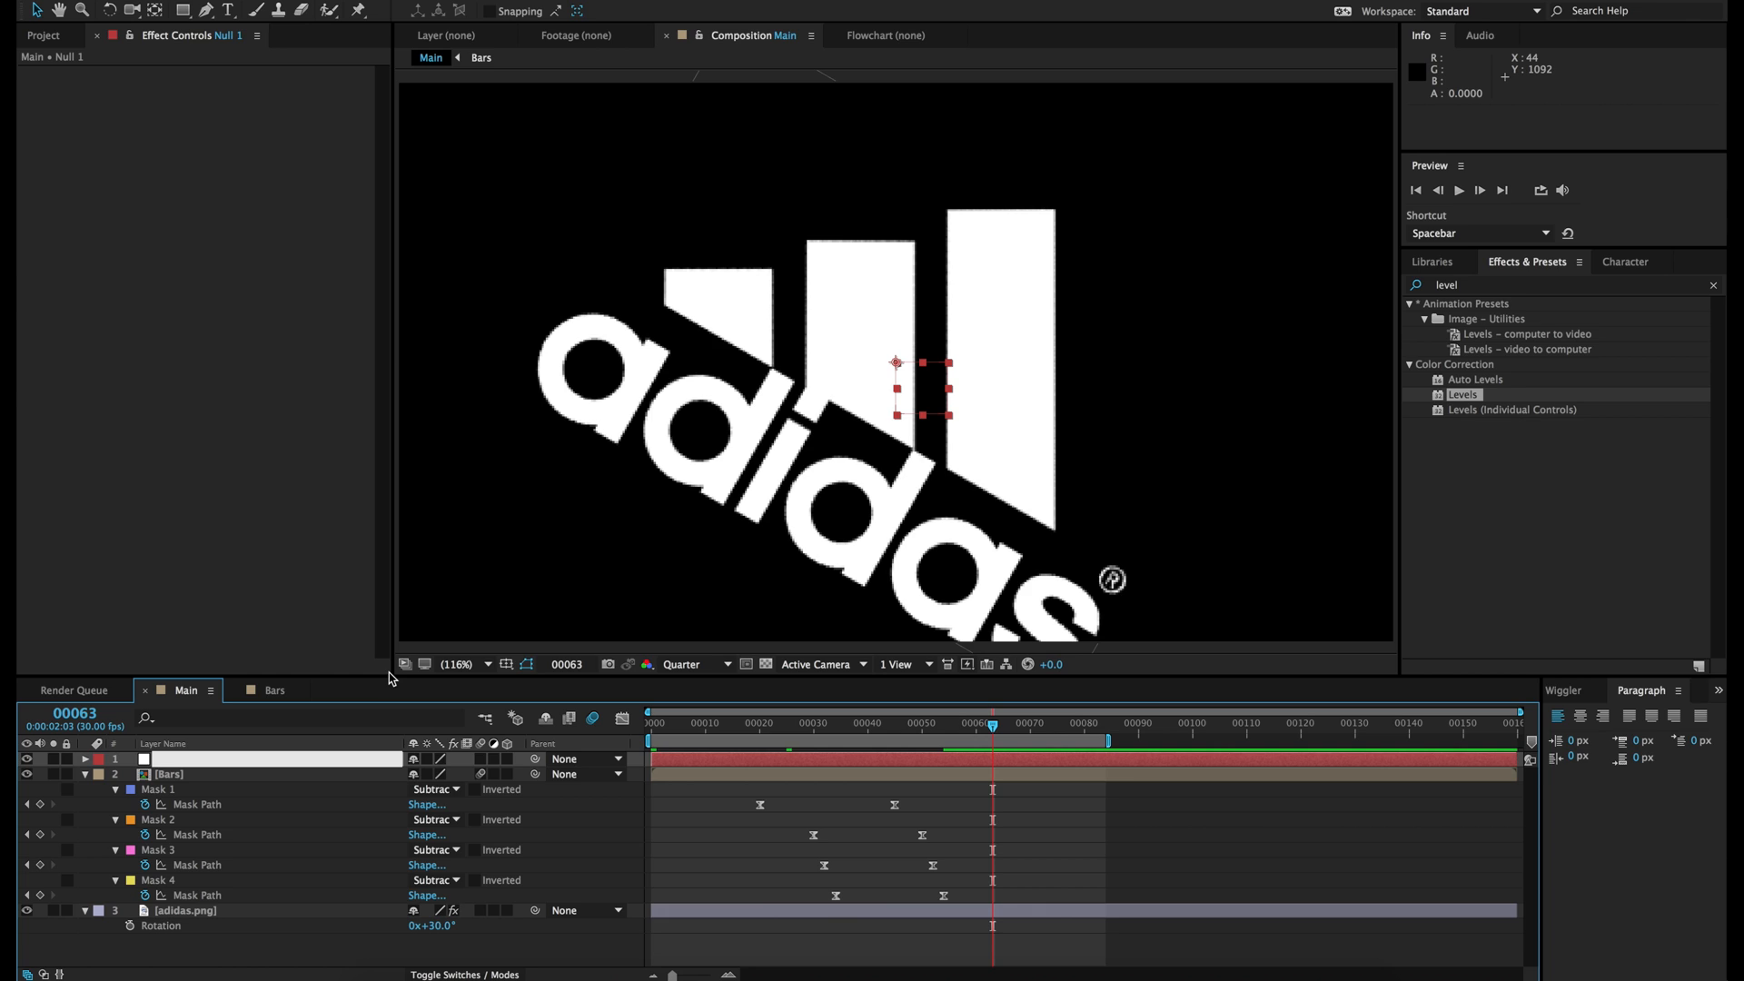
{"action": "type", "text": "Tracker"}
{"action": "key", "text": "Return"}
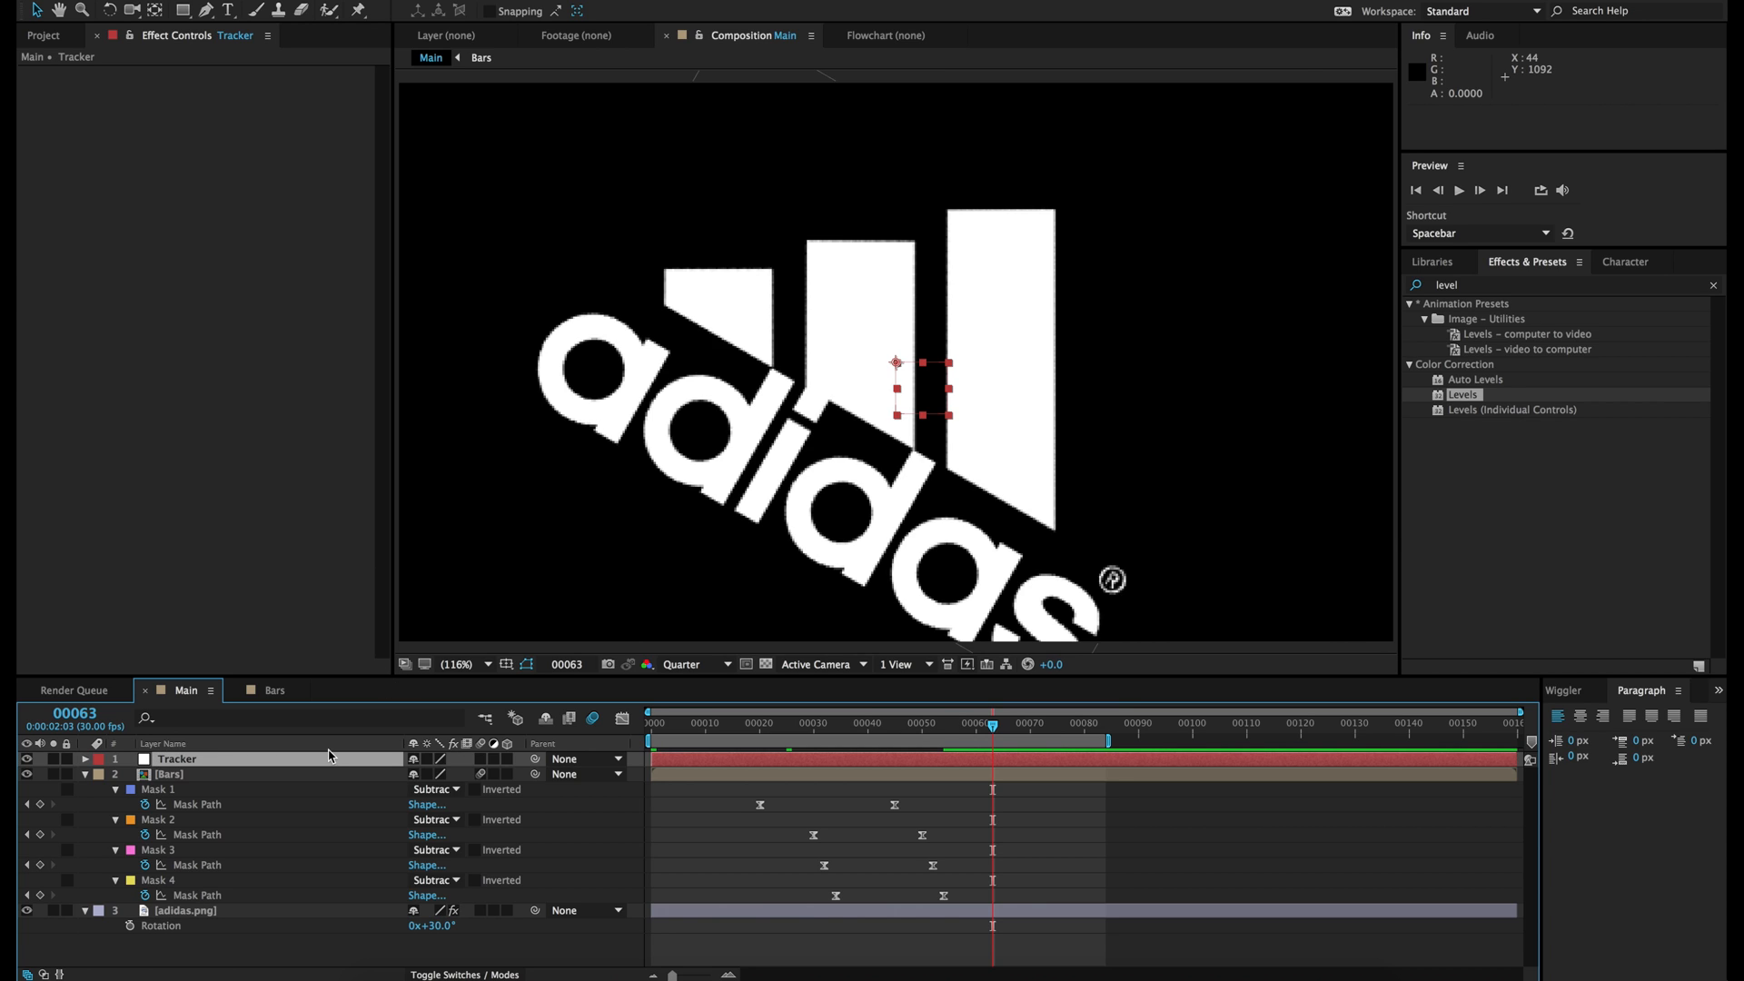
Step: Collapse the Bars layer's properties and parent both the Bars and adidas.png layers to the Tracker null
{"action": "left_click", "coordinate": [84, 774]}
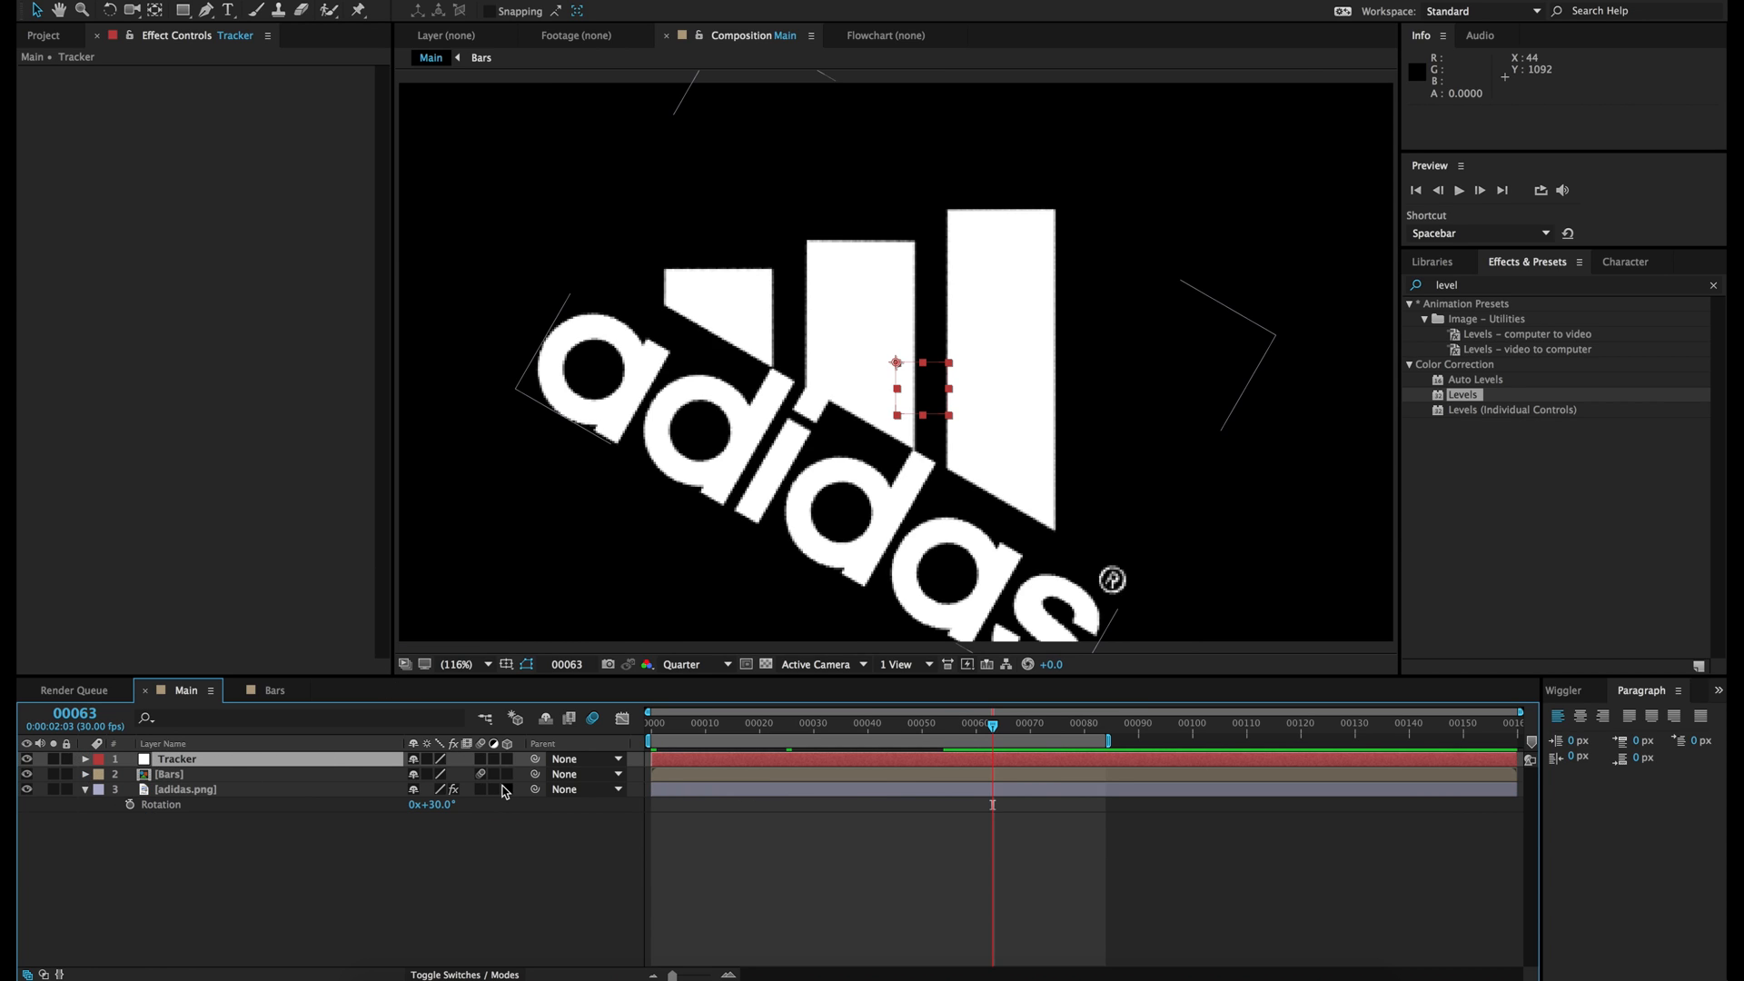
{"action": "left_click_drag", "start_coordinate": [534, 774], "coordinate": [193, 765]}
{"action": "left_click_drag", "start_coordinate": [476, 786], "coordinate": [234, 767]}
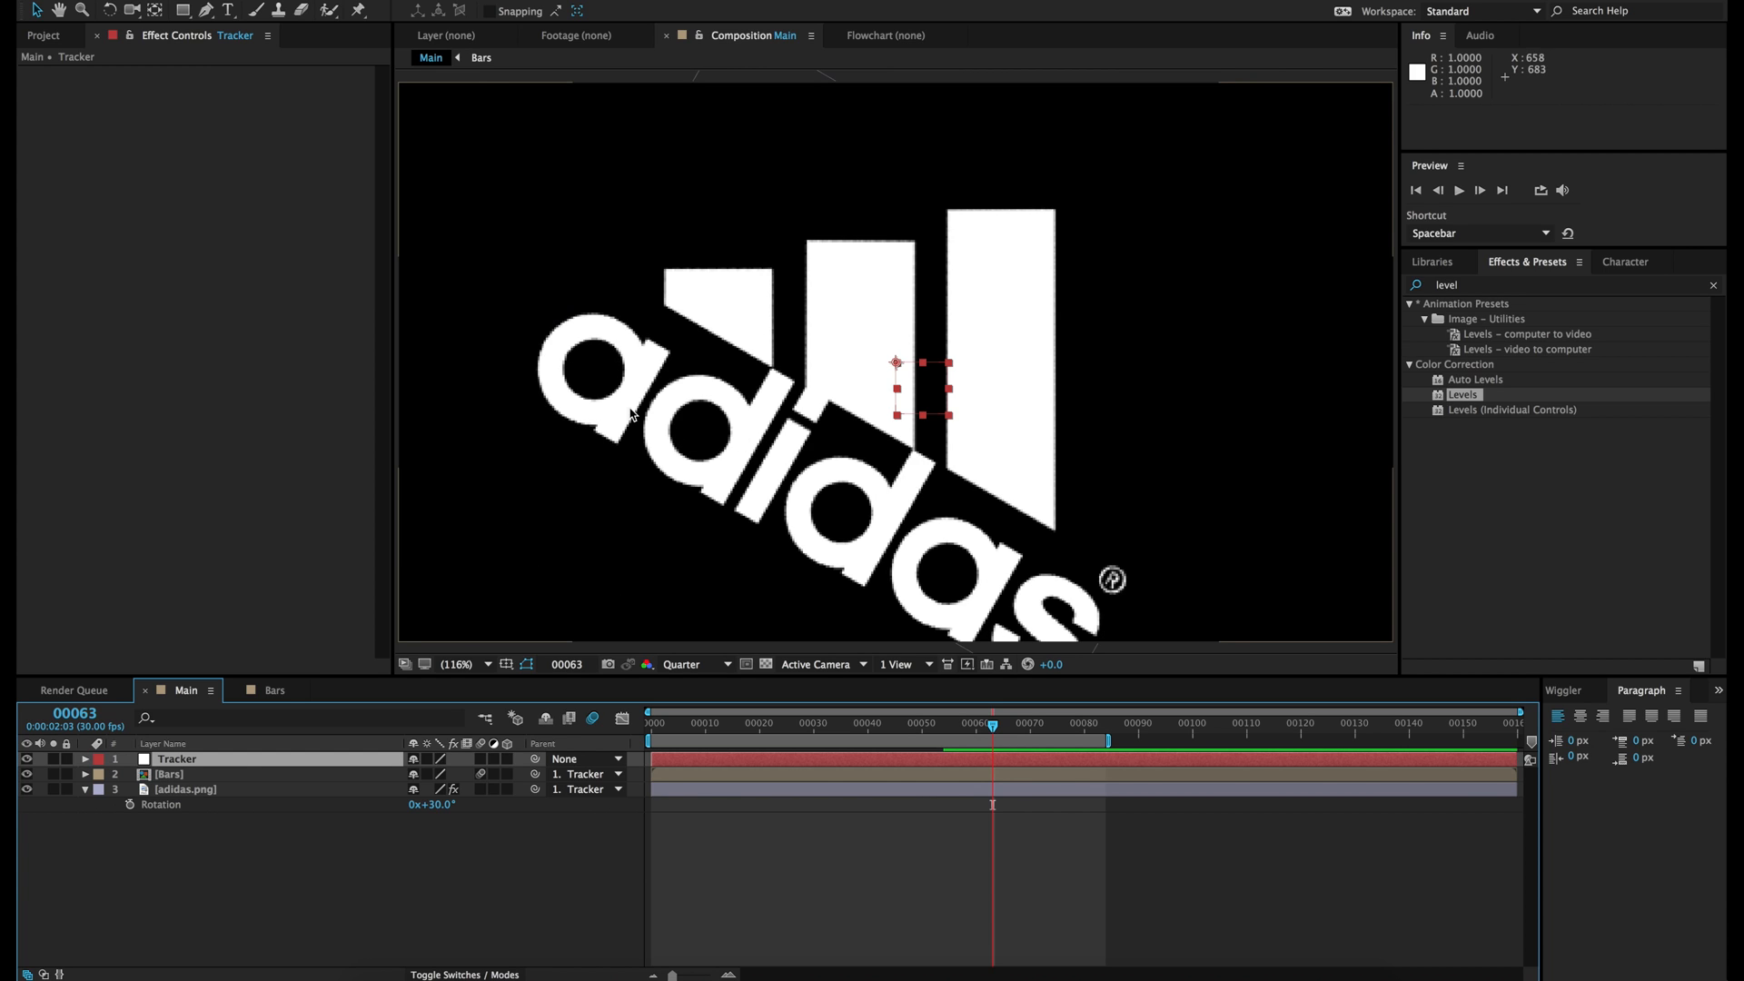
{"action": "left_click", "coordinate": [222, 962]}
{"action": "left_click", "coordinate": [185, 761]}
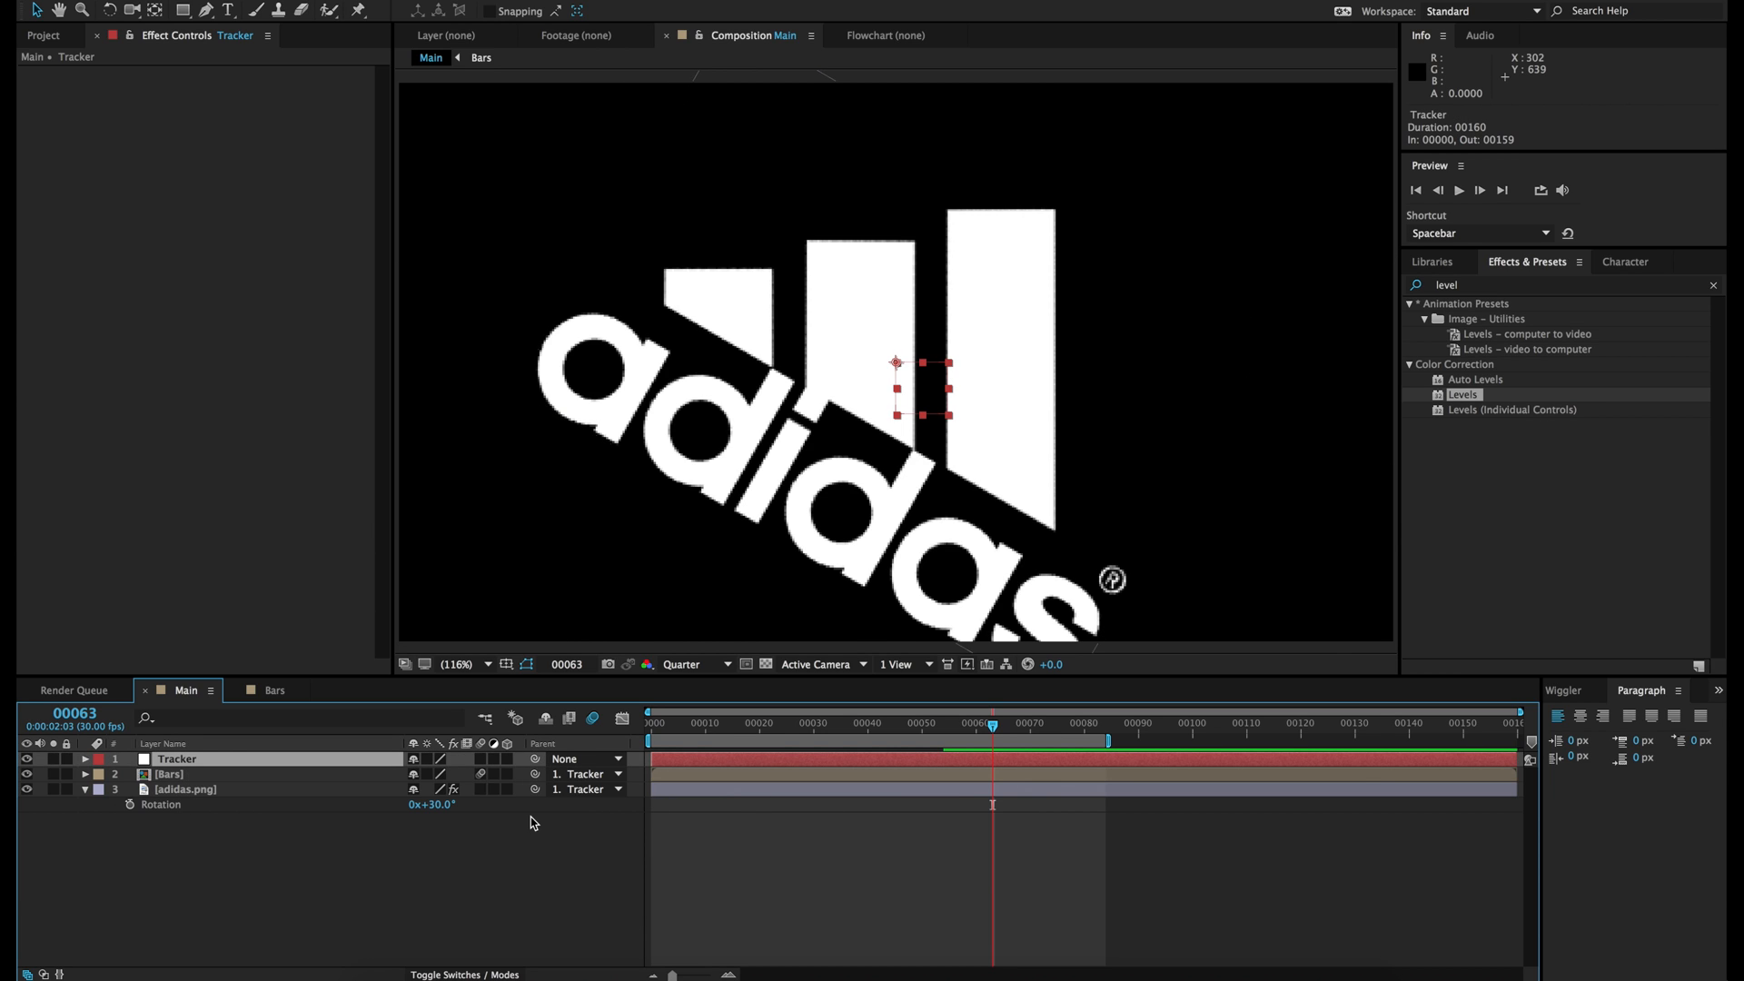
Step: Reveal the Bars layer's masks and set a Rotation keyframe on the Tracker null at frame 42
{"action": "left_click", "coordinate": [182, 775]}
{"action": "key", "text": "m"}
{"action": "mouse_move", "coordinate": [879, 729]}
{"action": "left_mouse_down"}
{"action": "mouse_move", "coordinate": [863, 727]}
{"action": "mouse_move", "coordinate": [878, 729]}
{"action": "left_mouse_up"}
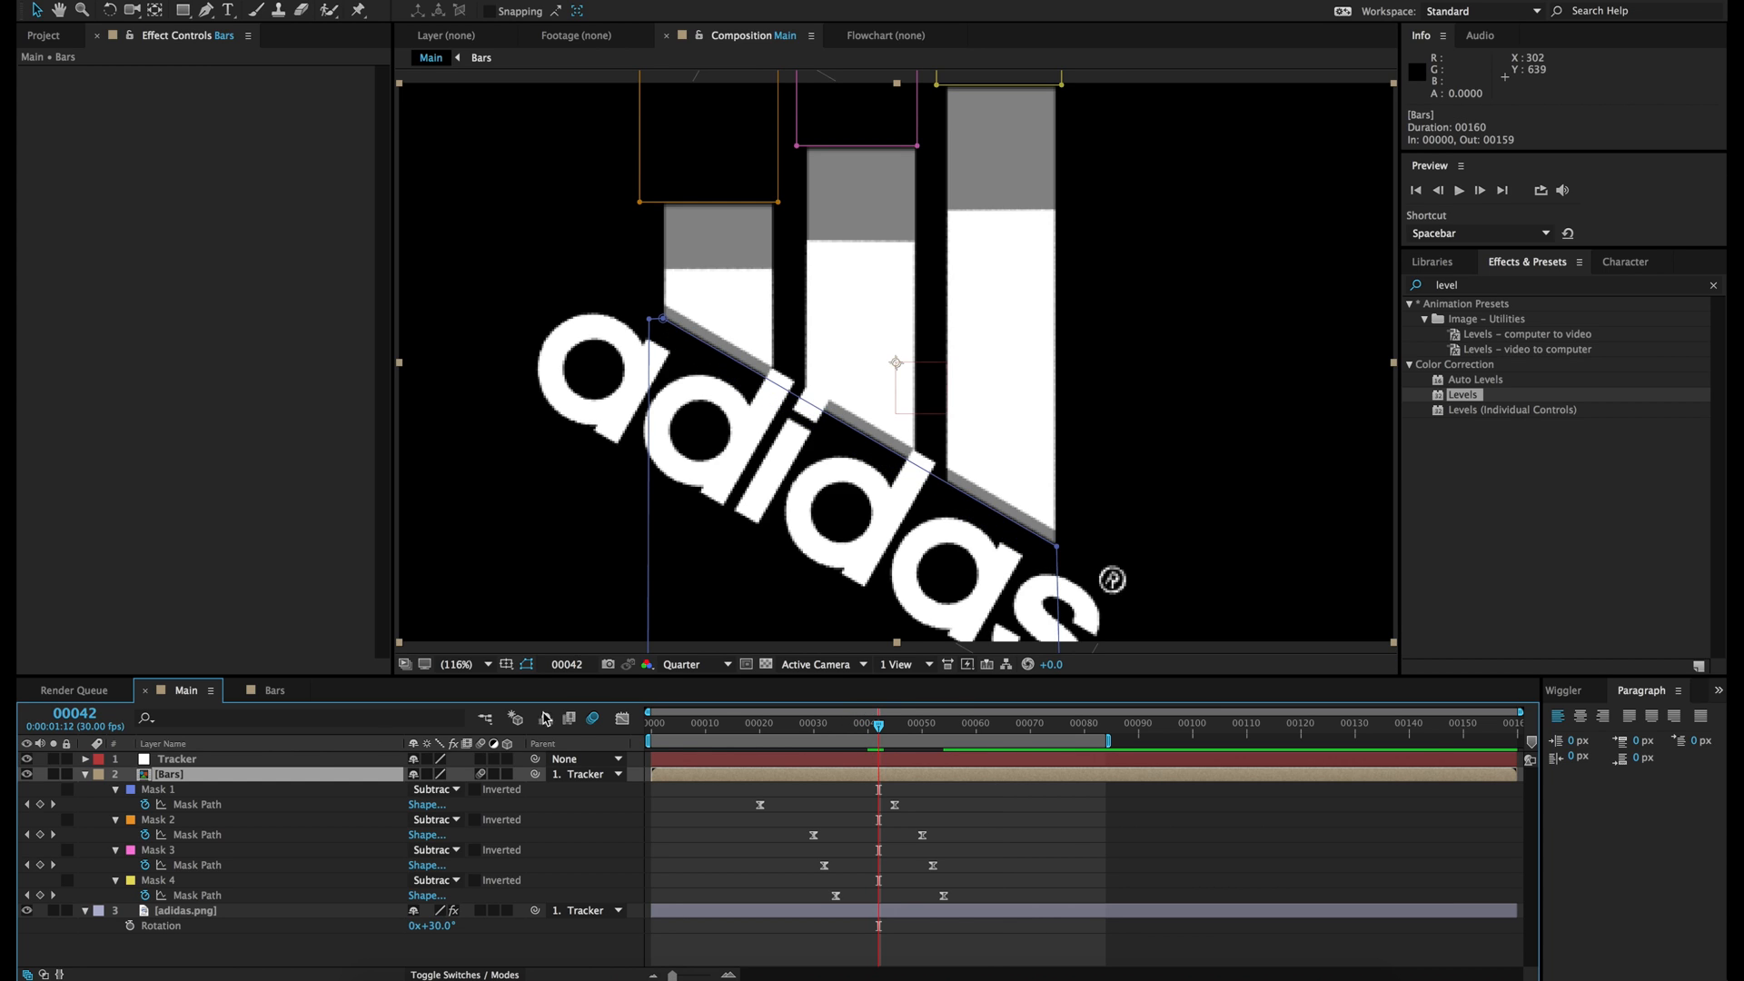
{"action": "left_click", "coordinate": [176, 759]}
{"action": "key", "text": "r"}
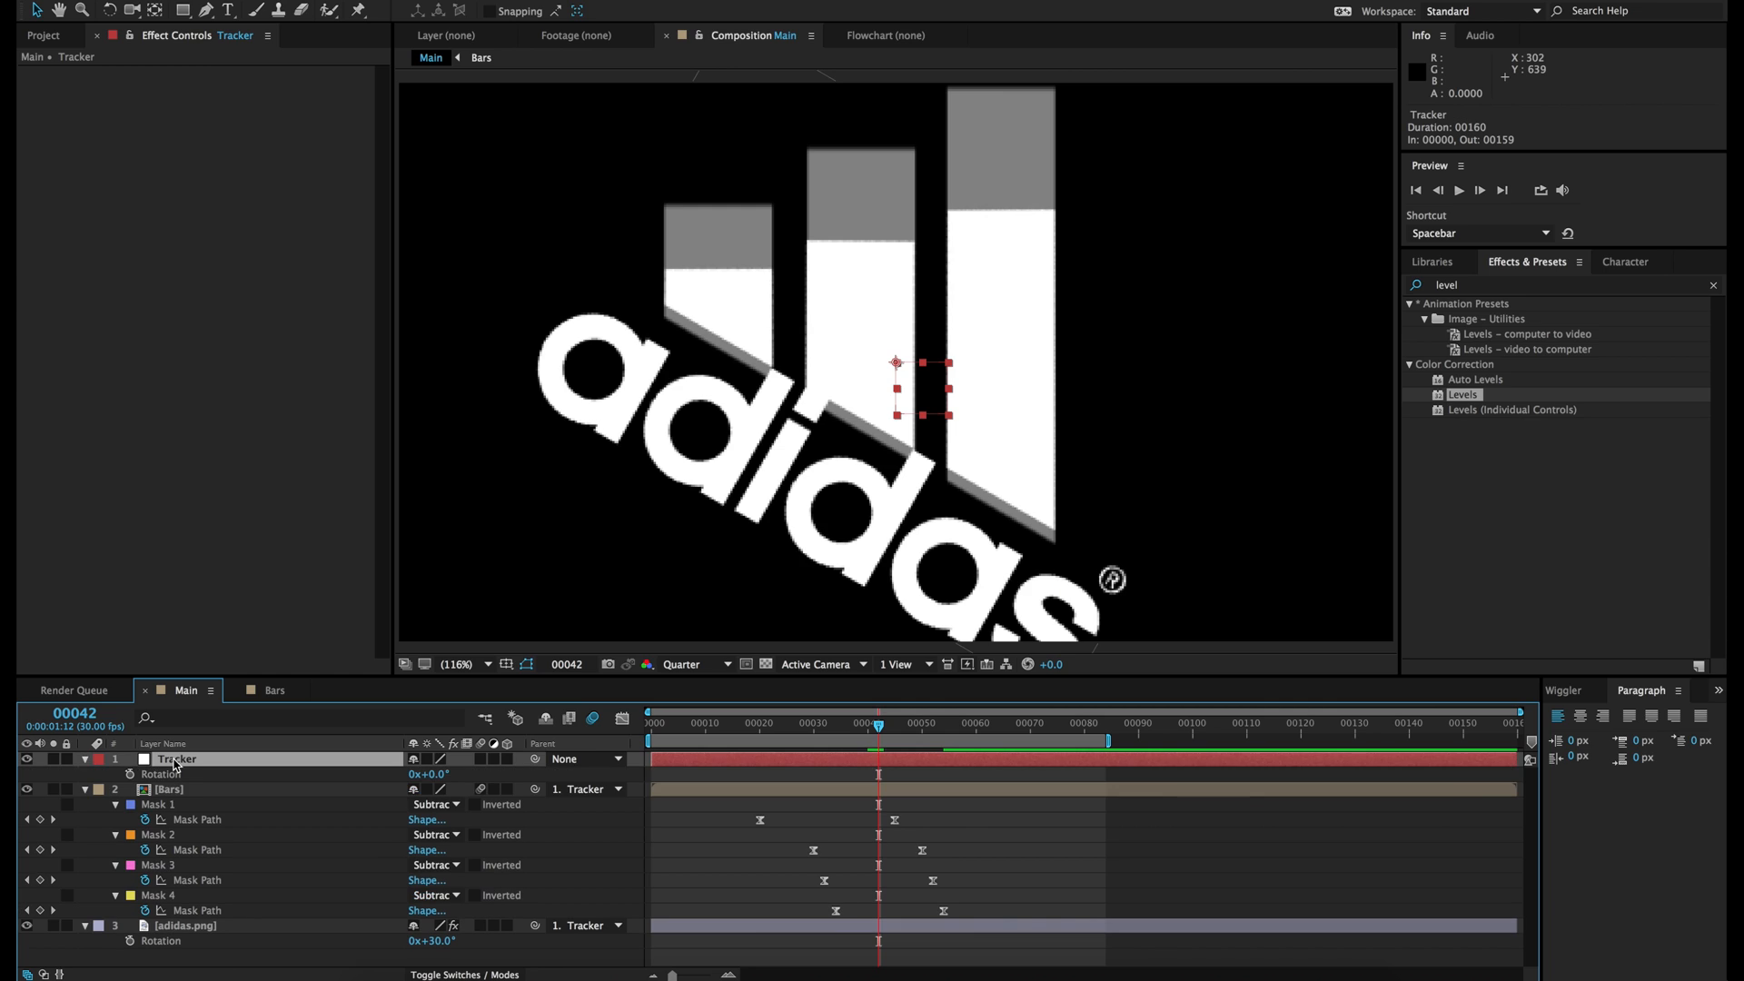
{"action": "left_click", "coordinate": [130, 774]}
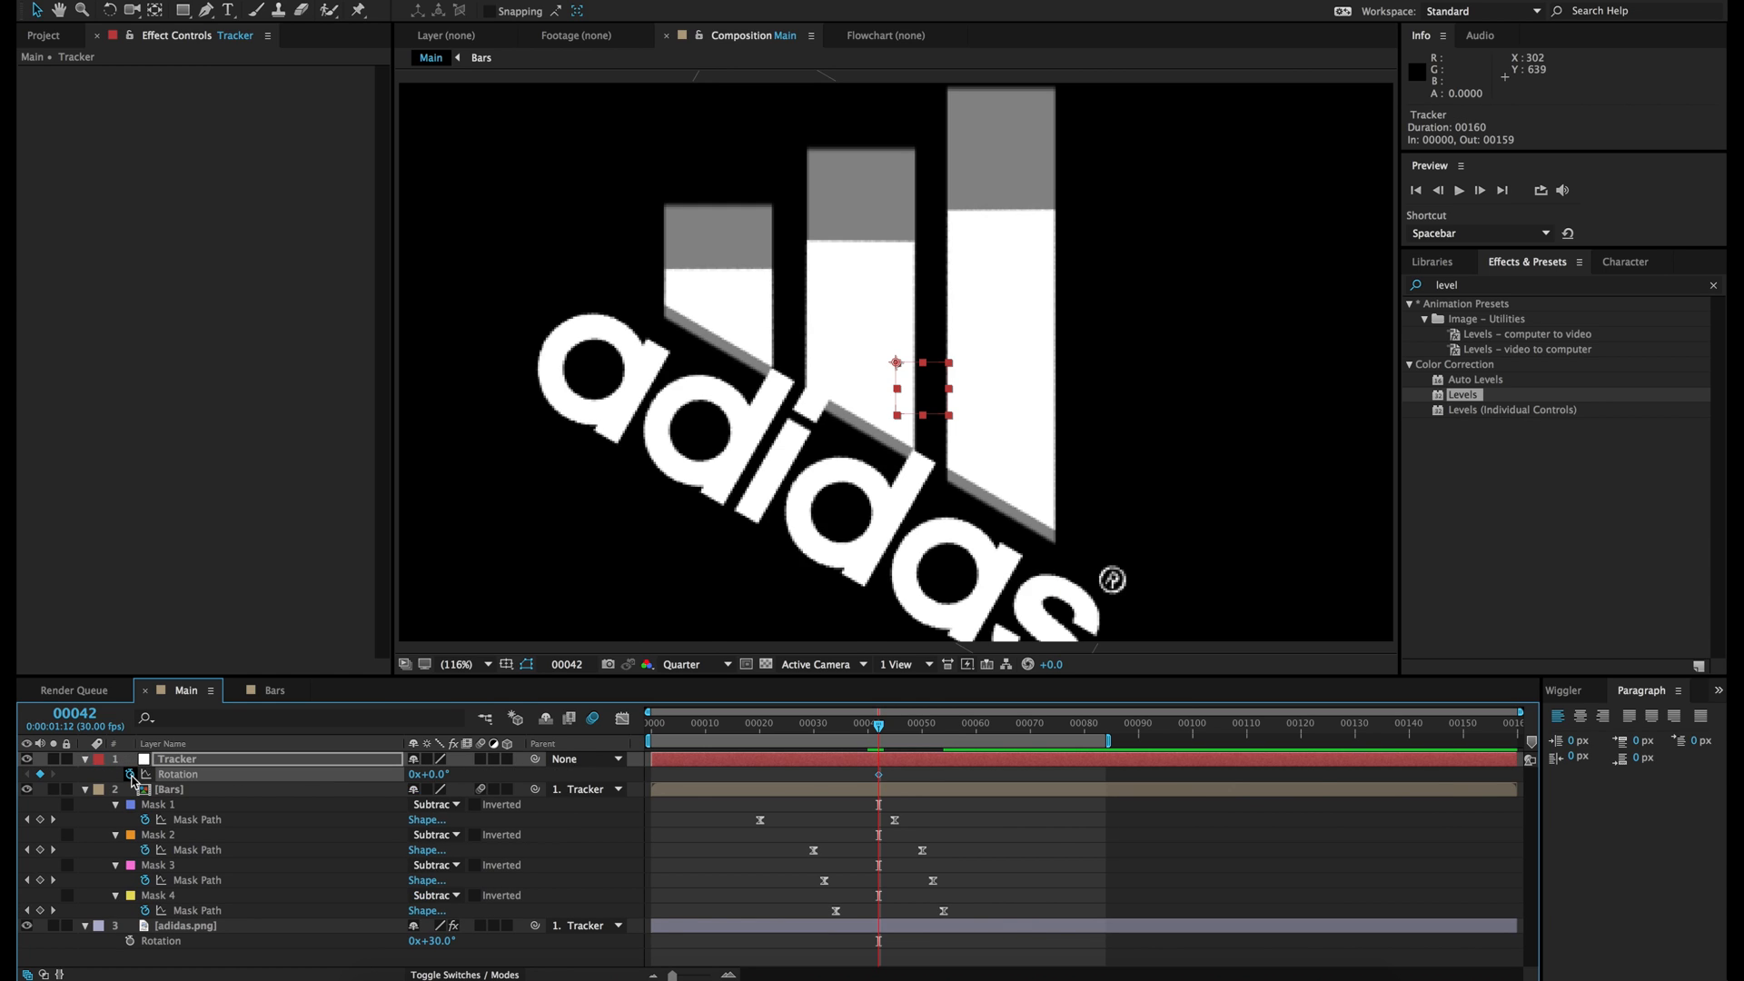
Step: Set the Tracker null's Rotation to -30° at frame 70
{"action": "left_click", "coordinate": [993, 727]}
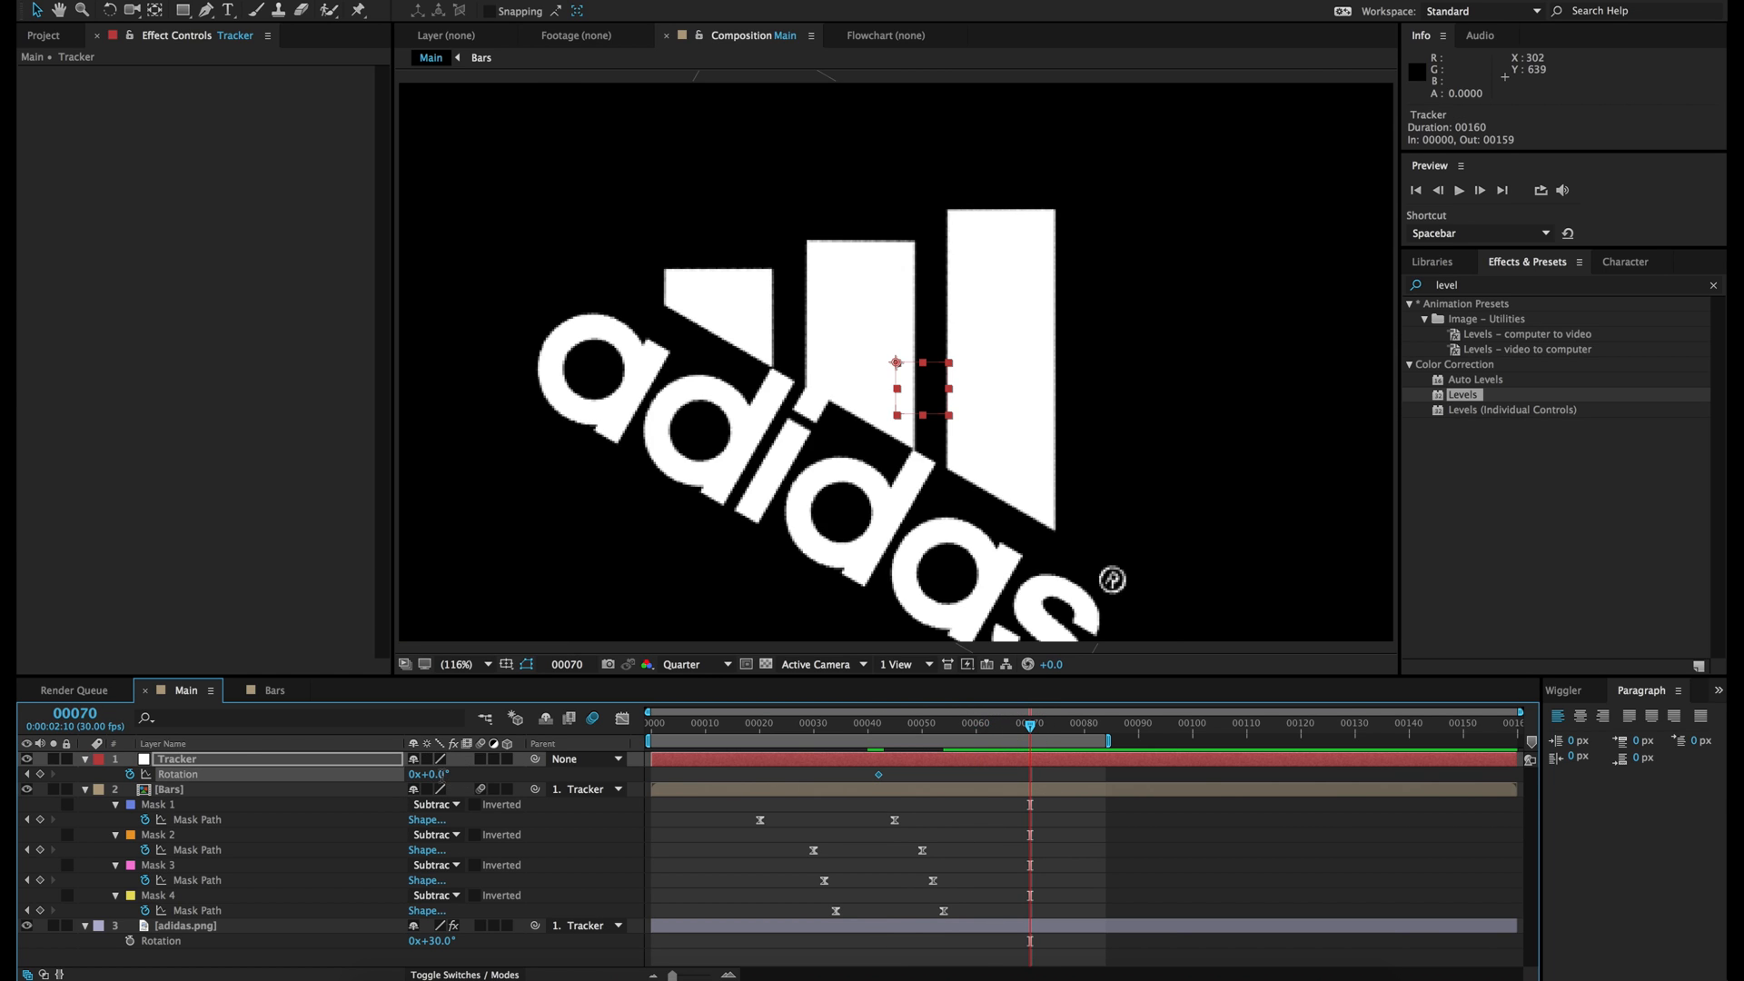
{"action": "type", "text": "-30"}
{"action": "key", "text": "Return"}
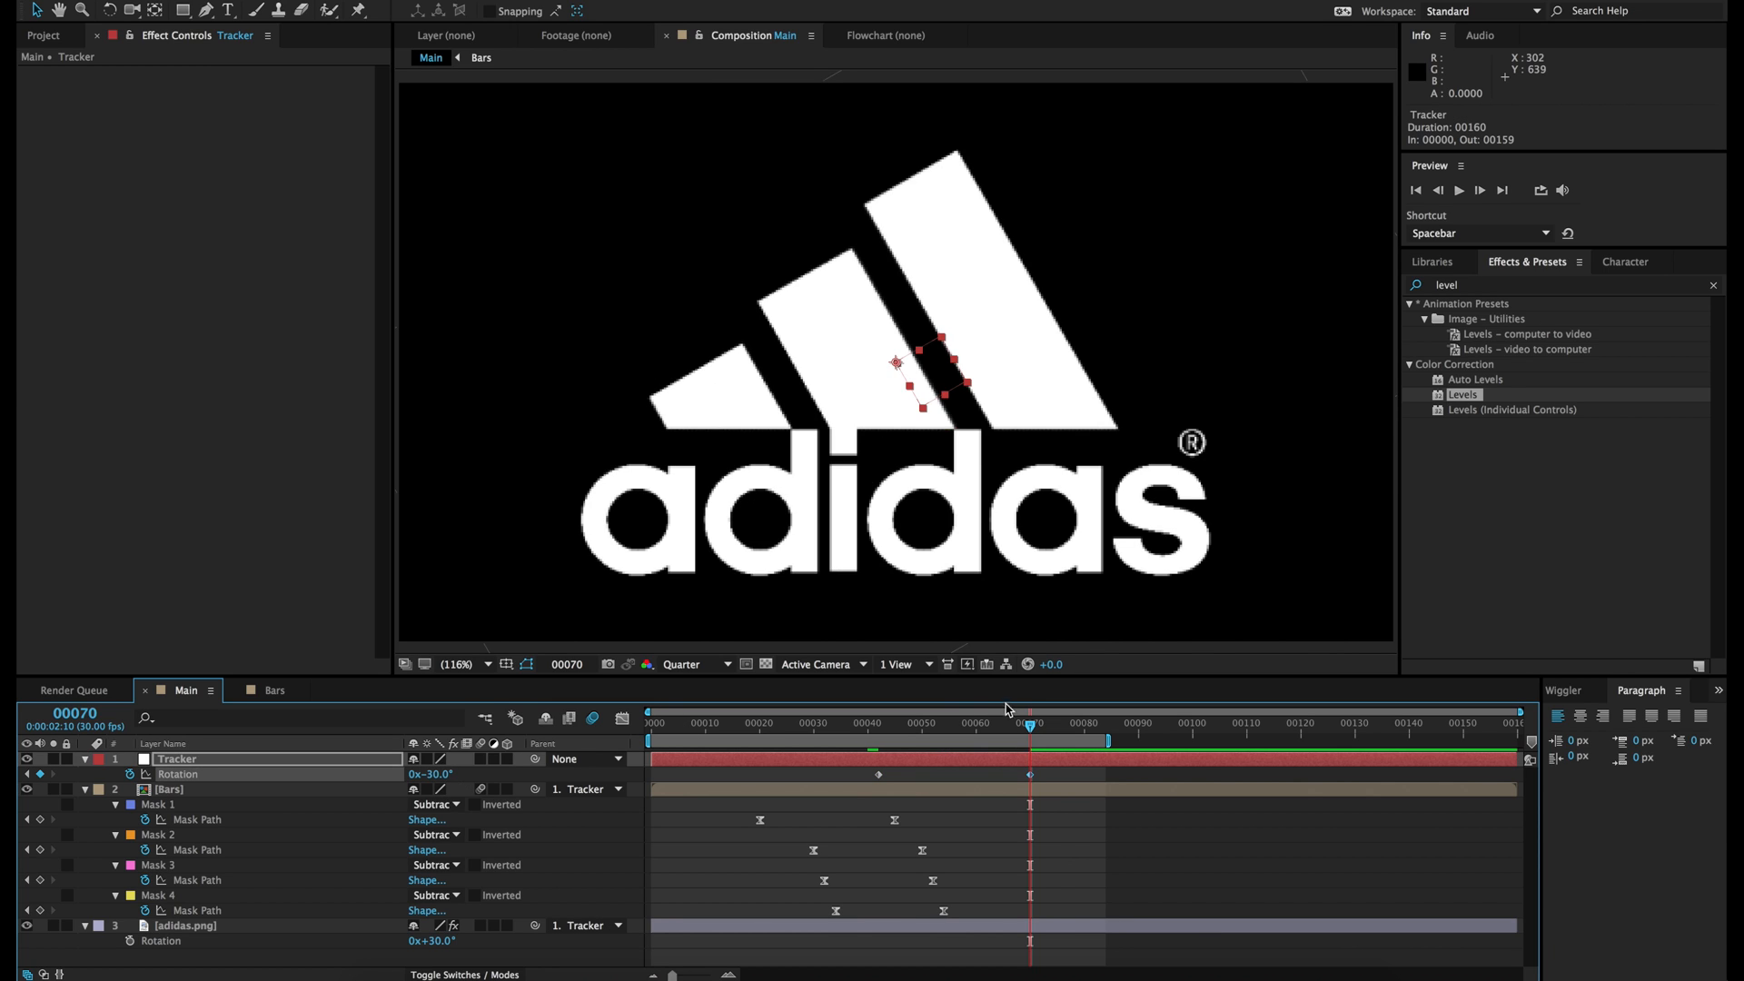
Step: Apply Easy Ease to both Rotation keyframes of the Tracker null
{"action": "left_click_drag", "start_coordinate": [854, 776], "coordinate": [1058, 786]}
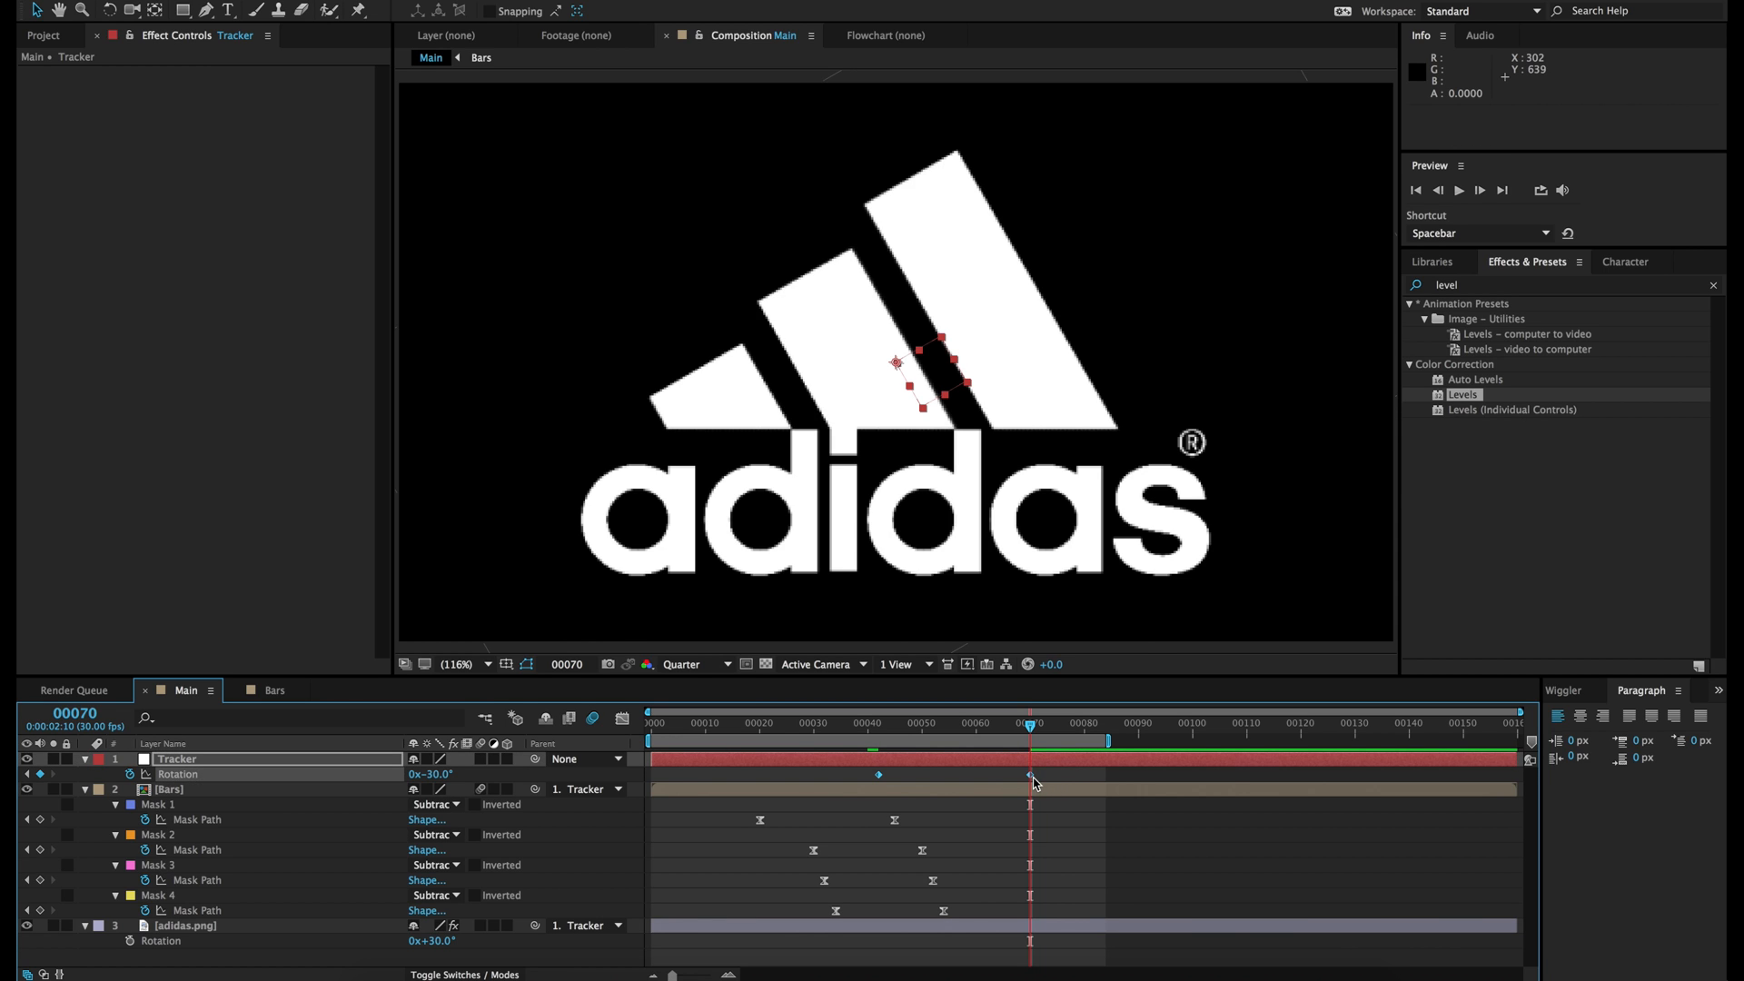
{"action": "right_click", "coordinate": [1033, 781]}
{"action": "mouse_move", "coordinate": [1181, 964]}
{"action": "left_click", "coordinate": [1283, 863]}
{"action": "left_click", "coordinate": [1014, 826]}
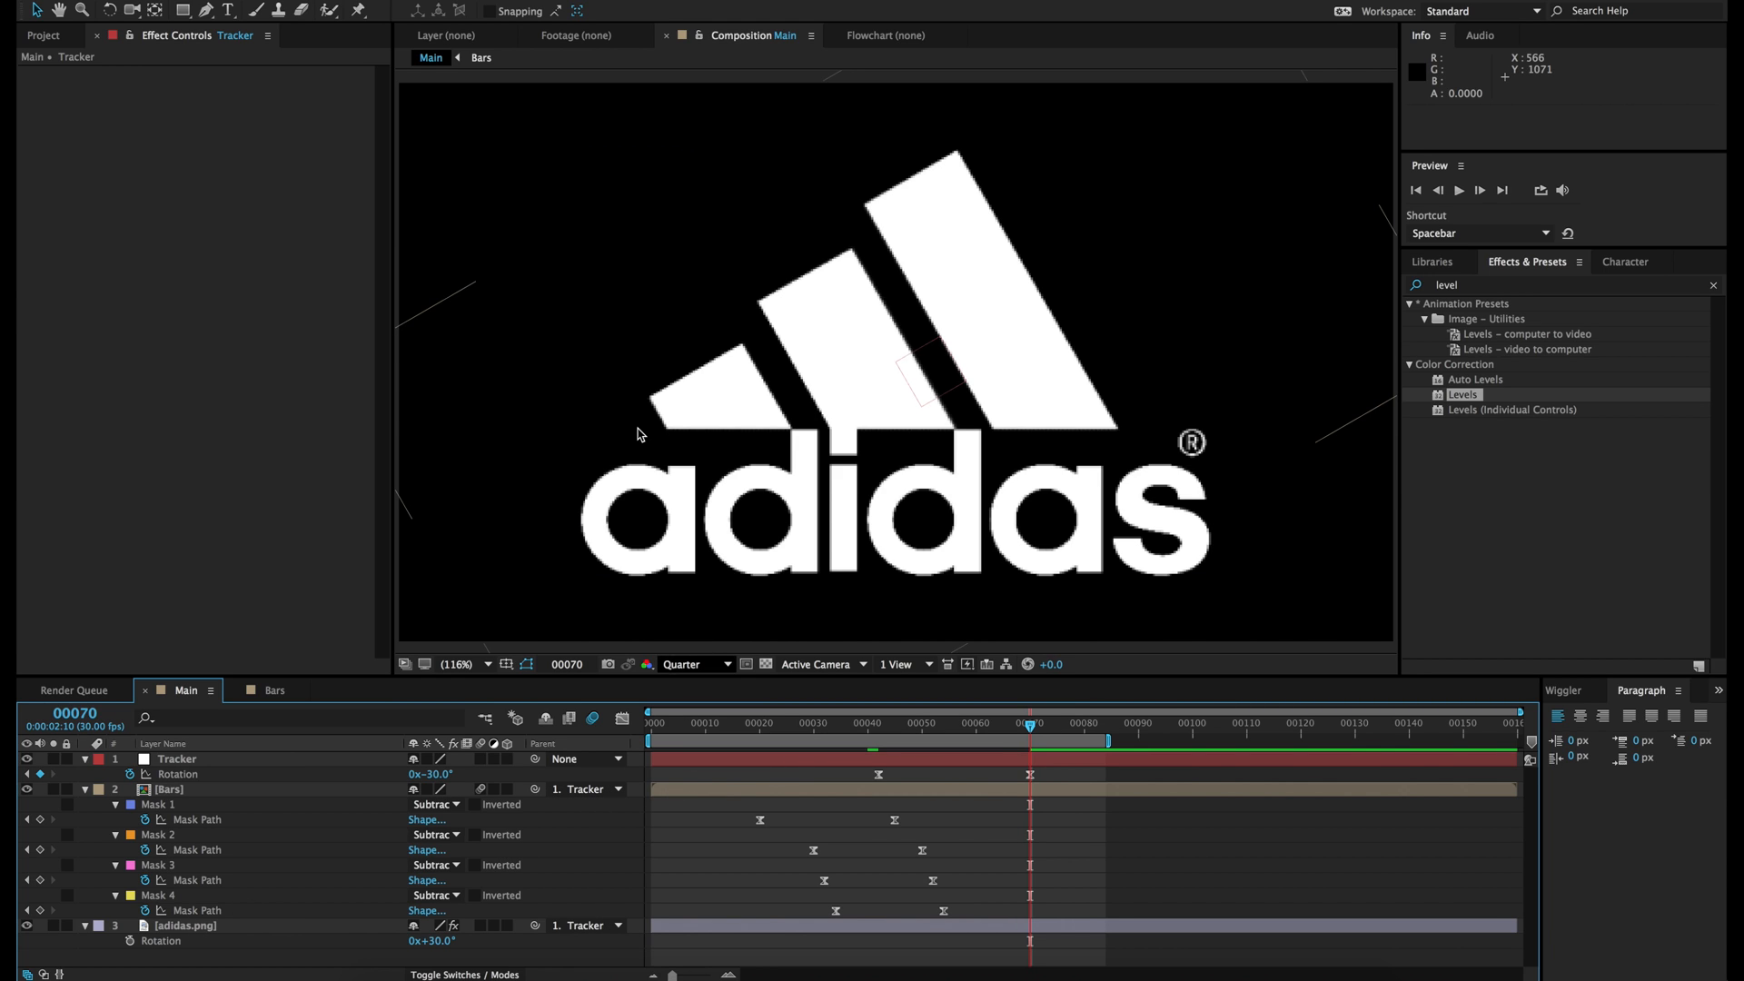
Step: Create a text layer reading "adidas" above the logo
{"action": "left_click", "coordinate": [228, 10]}
{"action": "left_click", "coordinate": [575, 232]}
{"action": "type", "text": "adidas"}
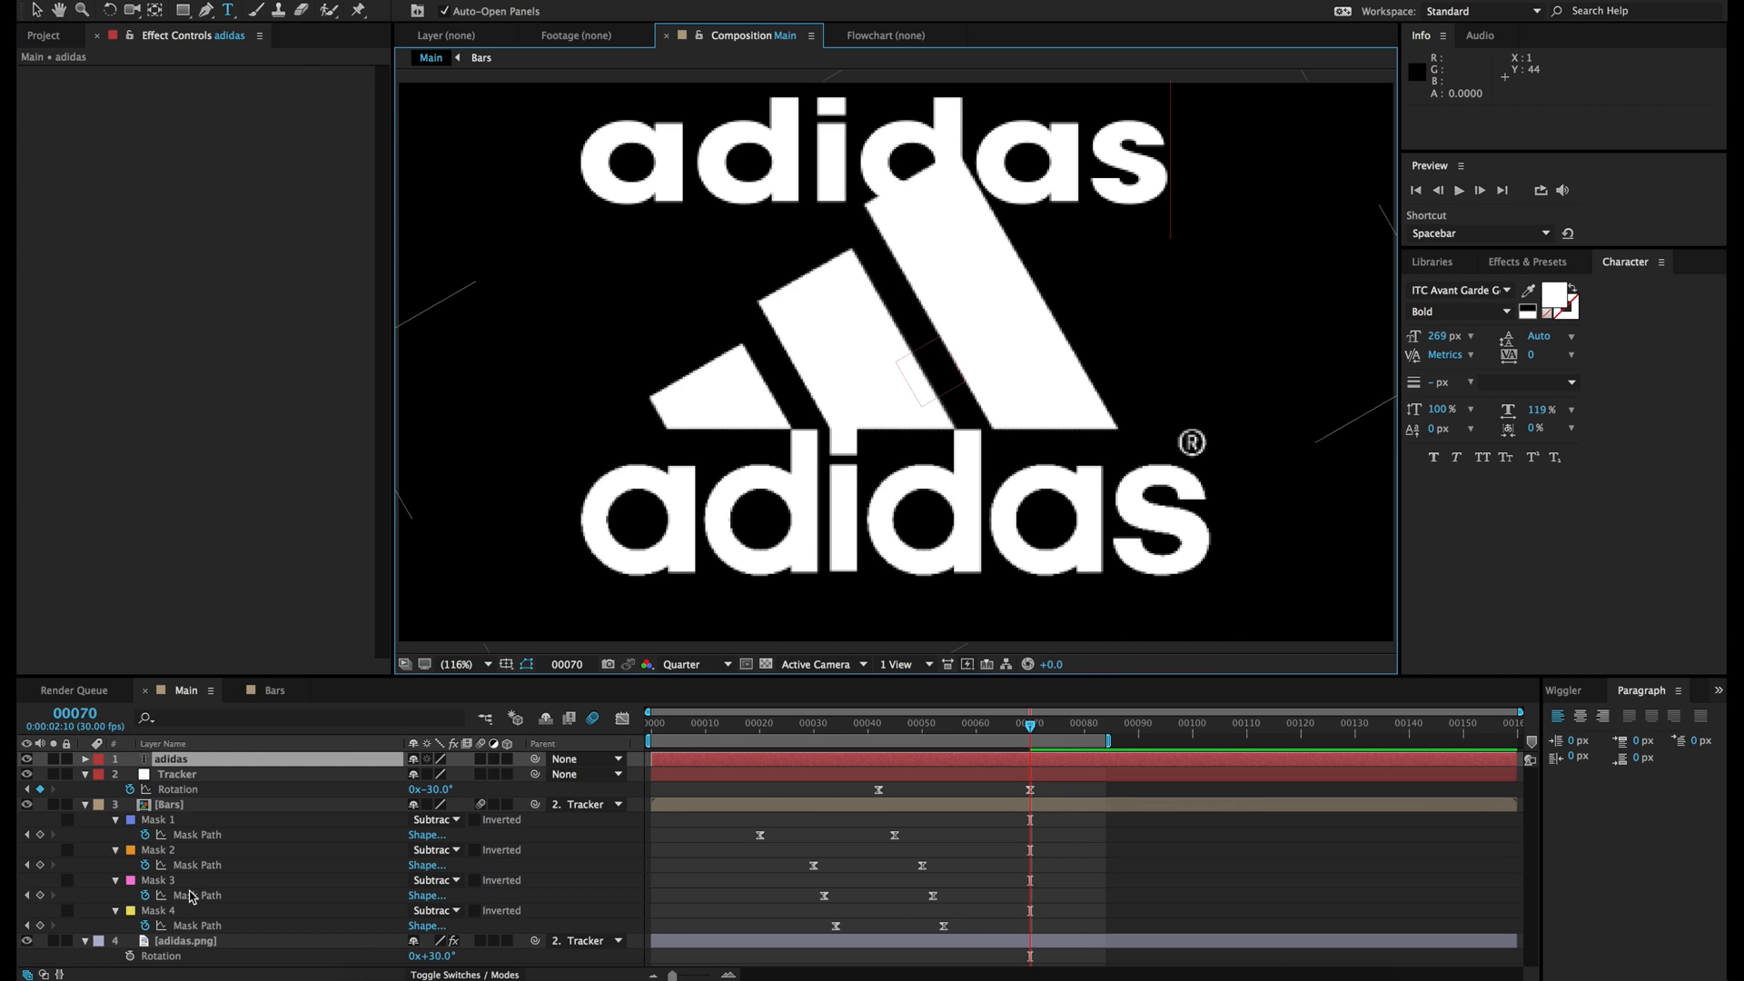
Step: Set the adidas.png layer's Opacity to 50%
{"action": "left_click", "coordinate": [189, 942]}
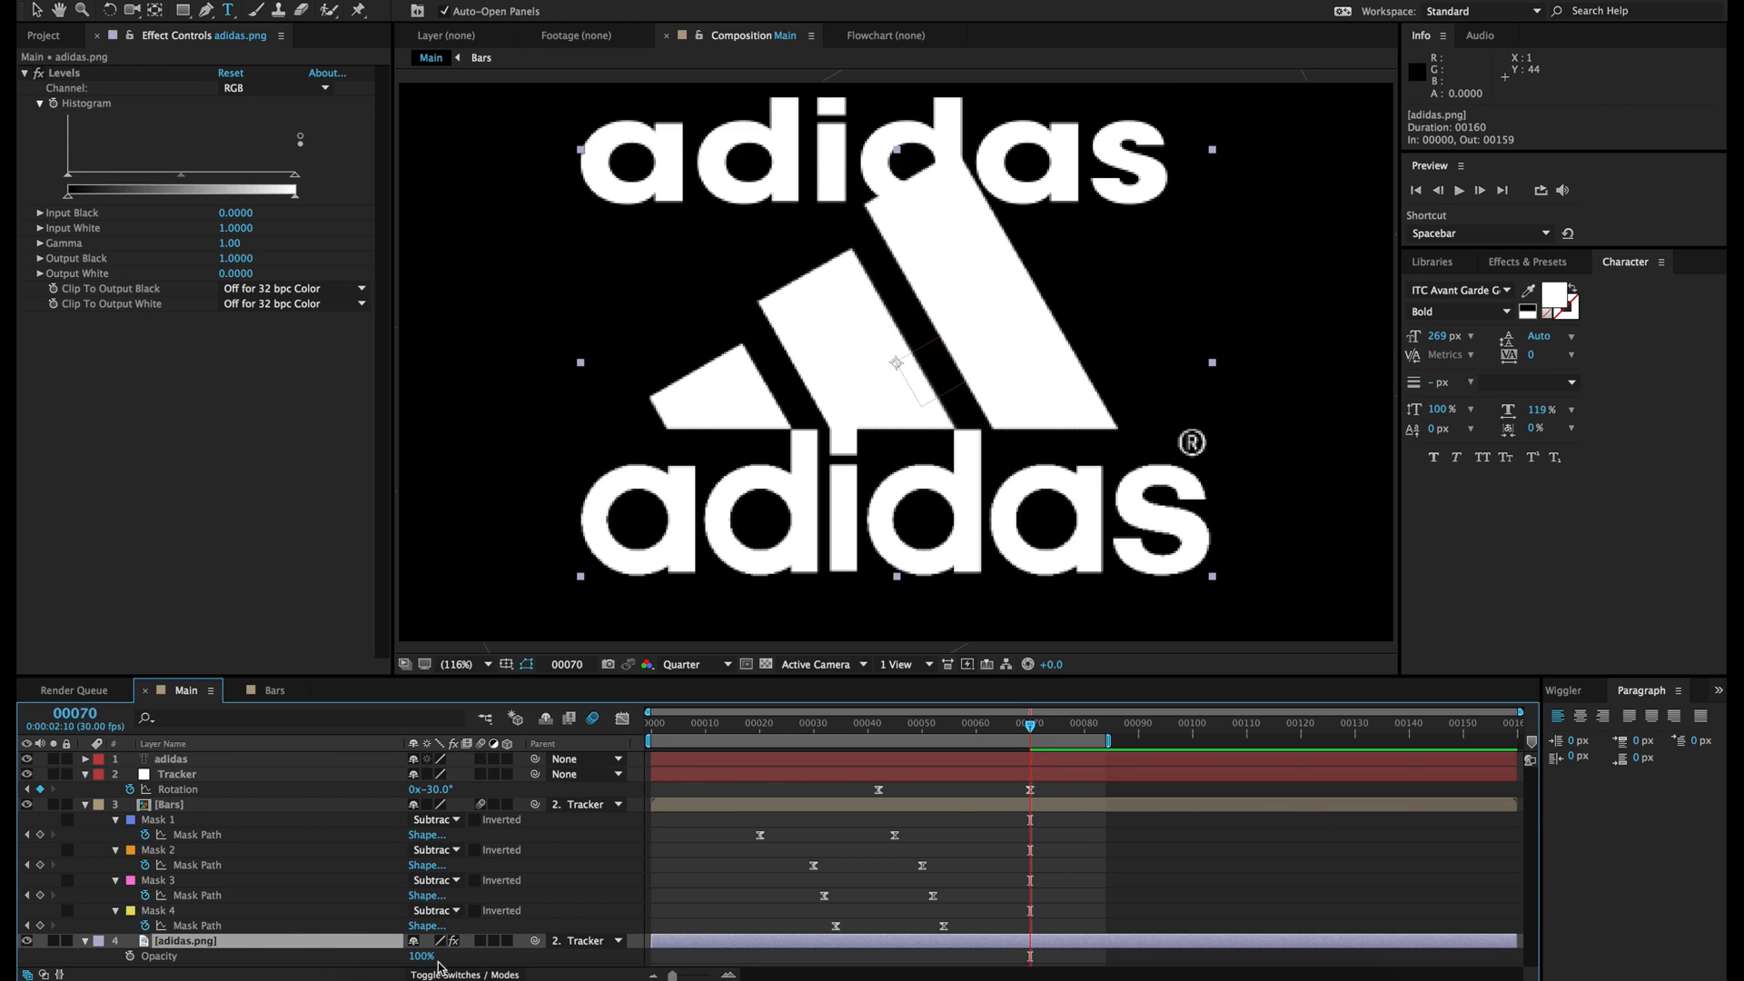
{"action": "type", "text": "50"}
{"action": "key", "text": "Return"}
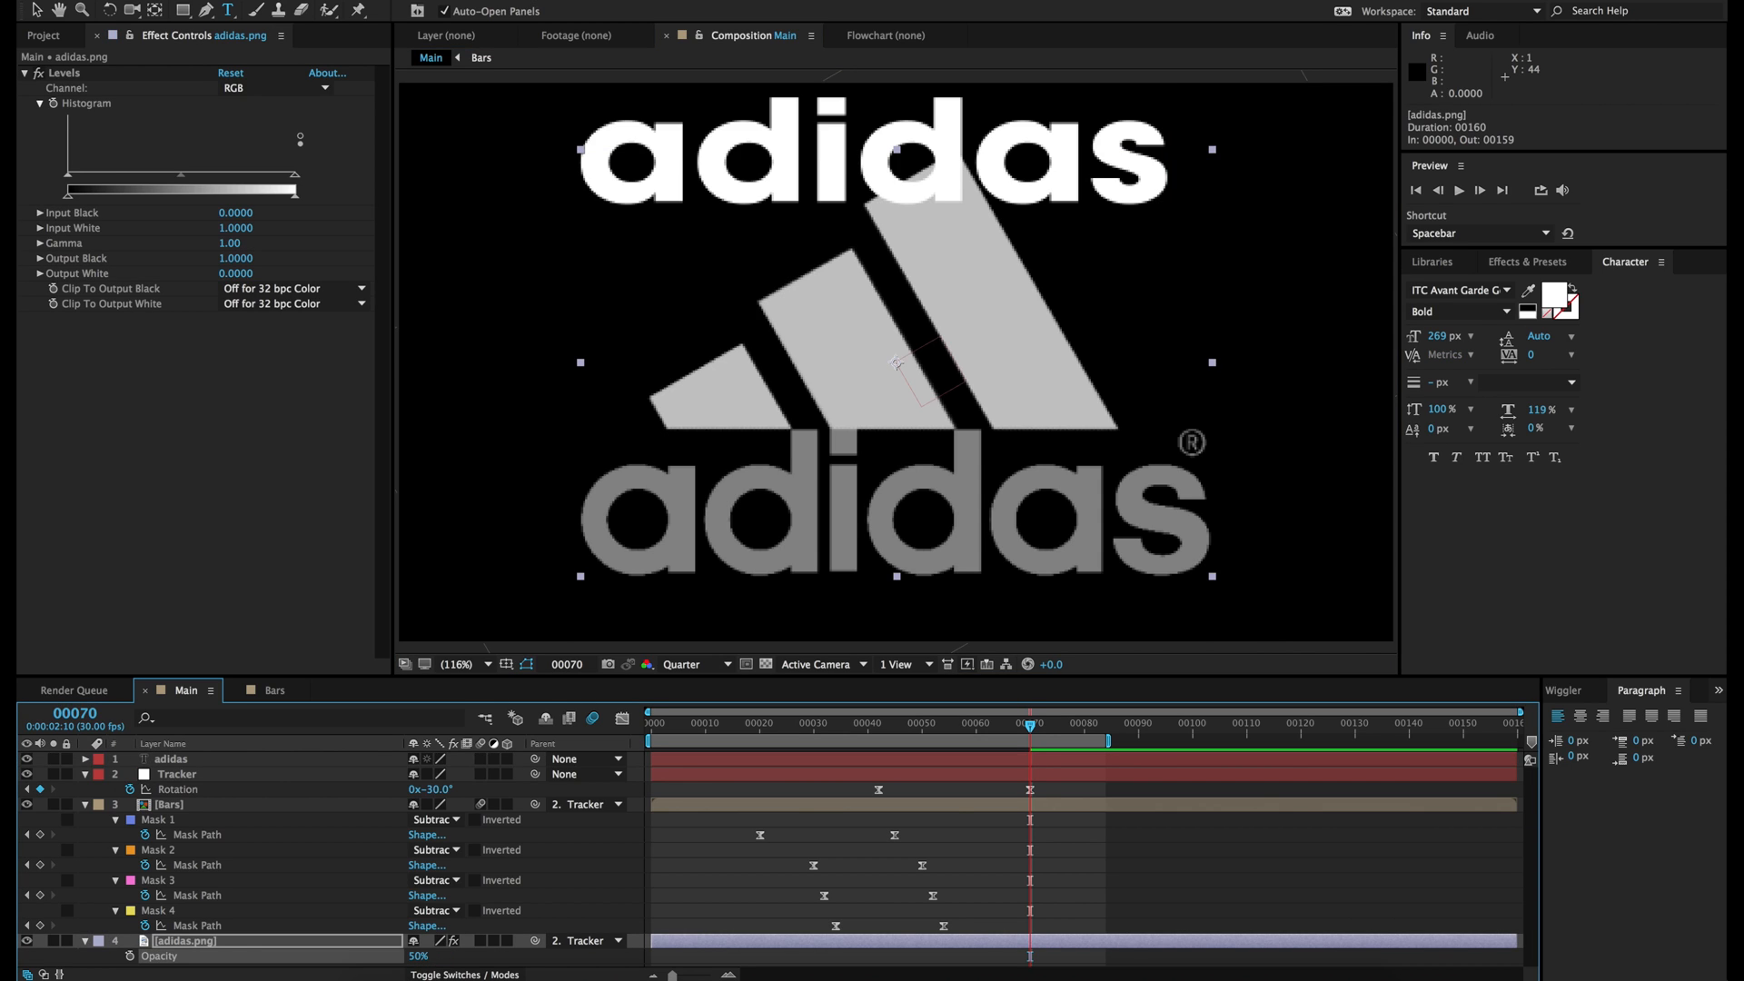
Step: Move the adidas text layer down over the wordmark of the reference logo
{"action": "left_click", "coordinate": [41, 7]}
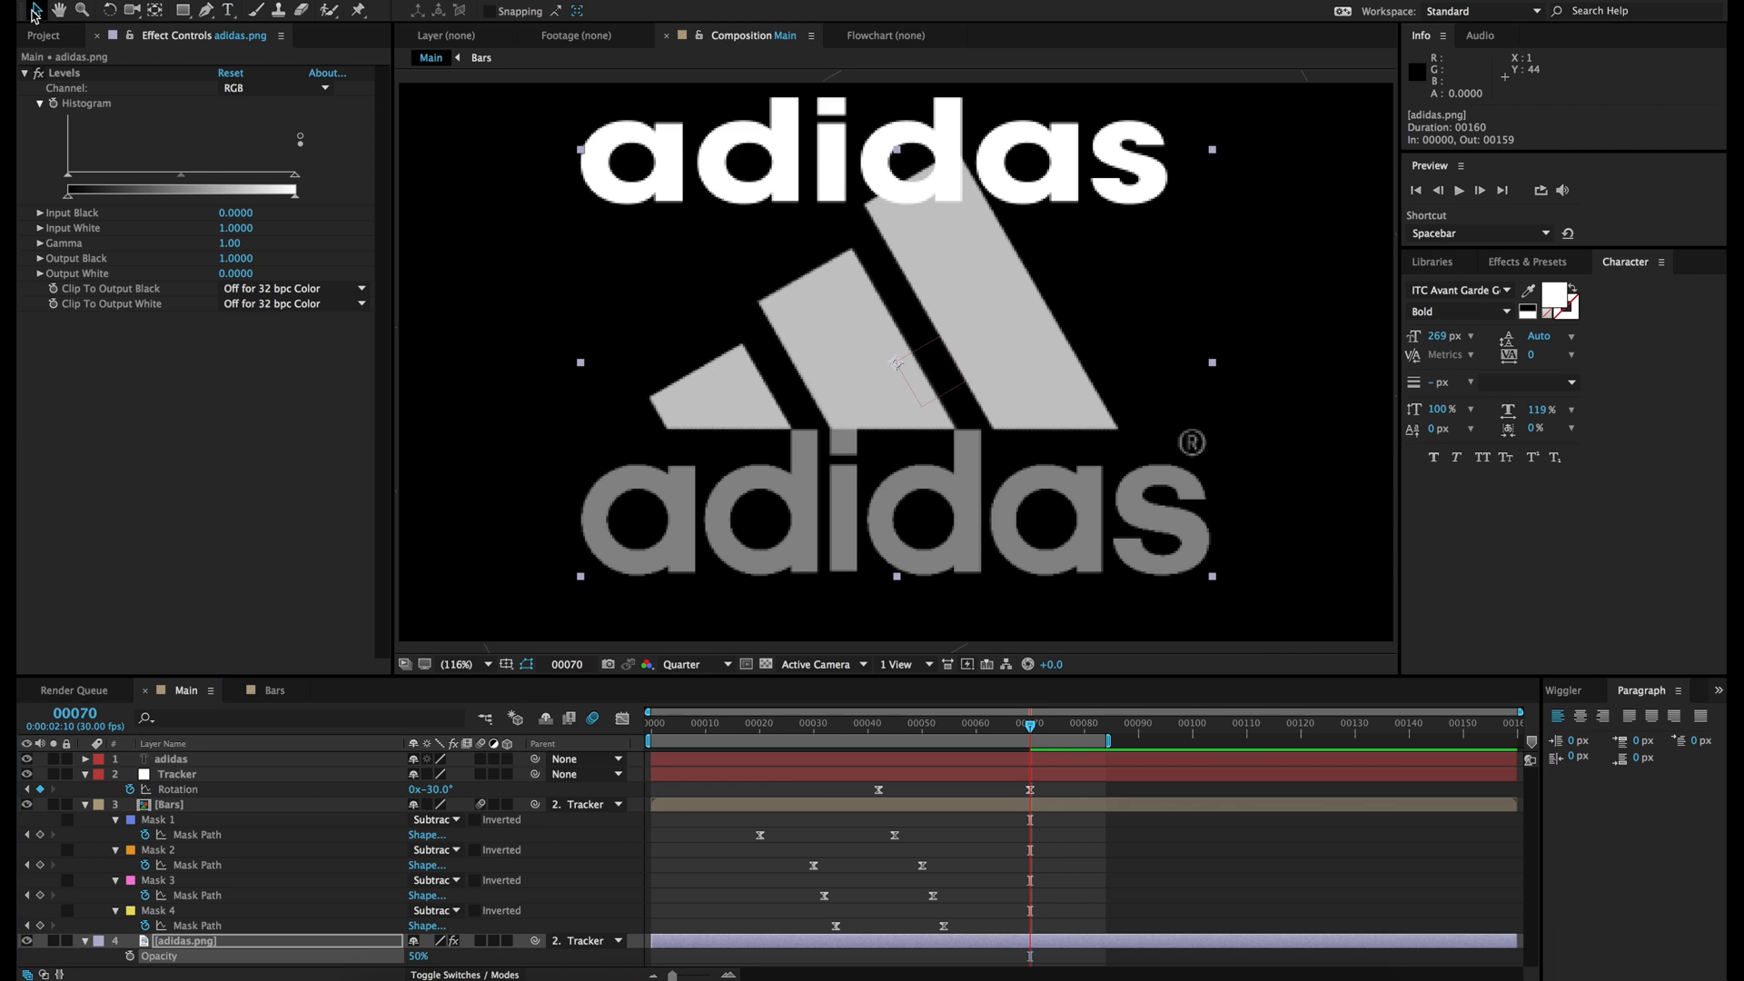
{"action": "left_click", "coordinate": [182, 762]}
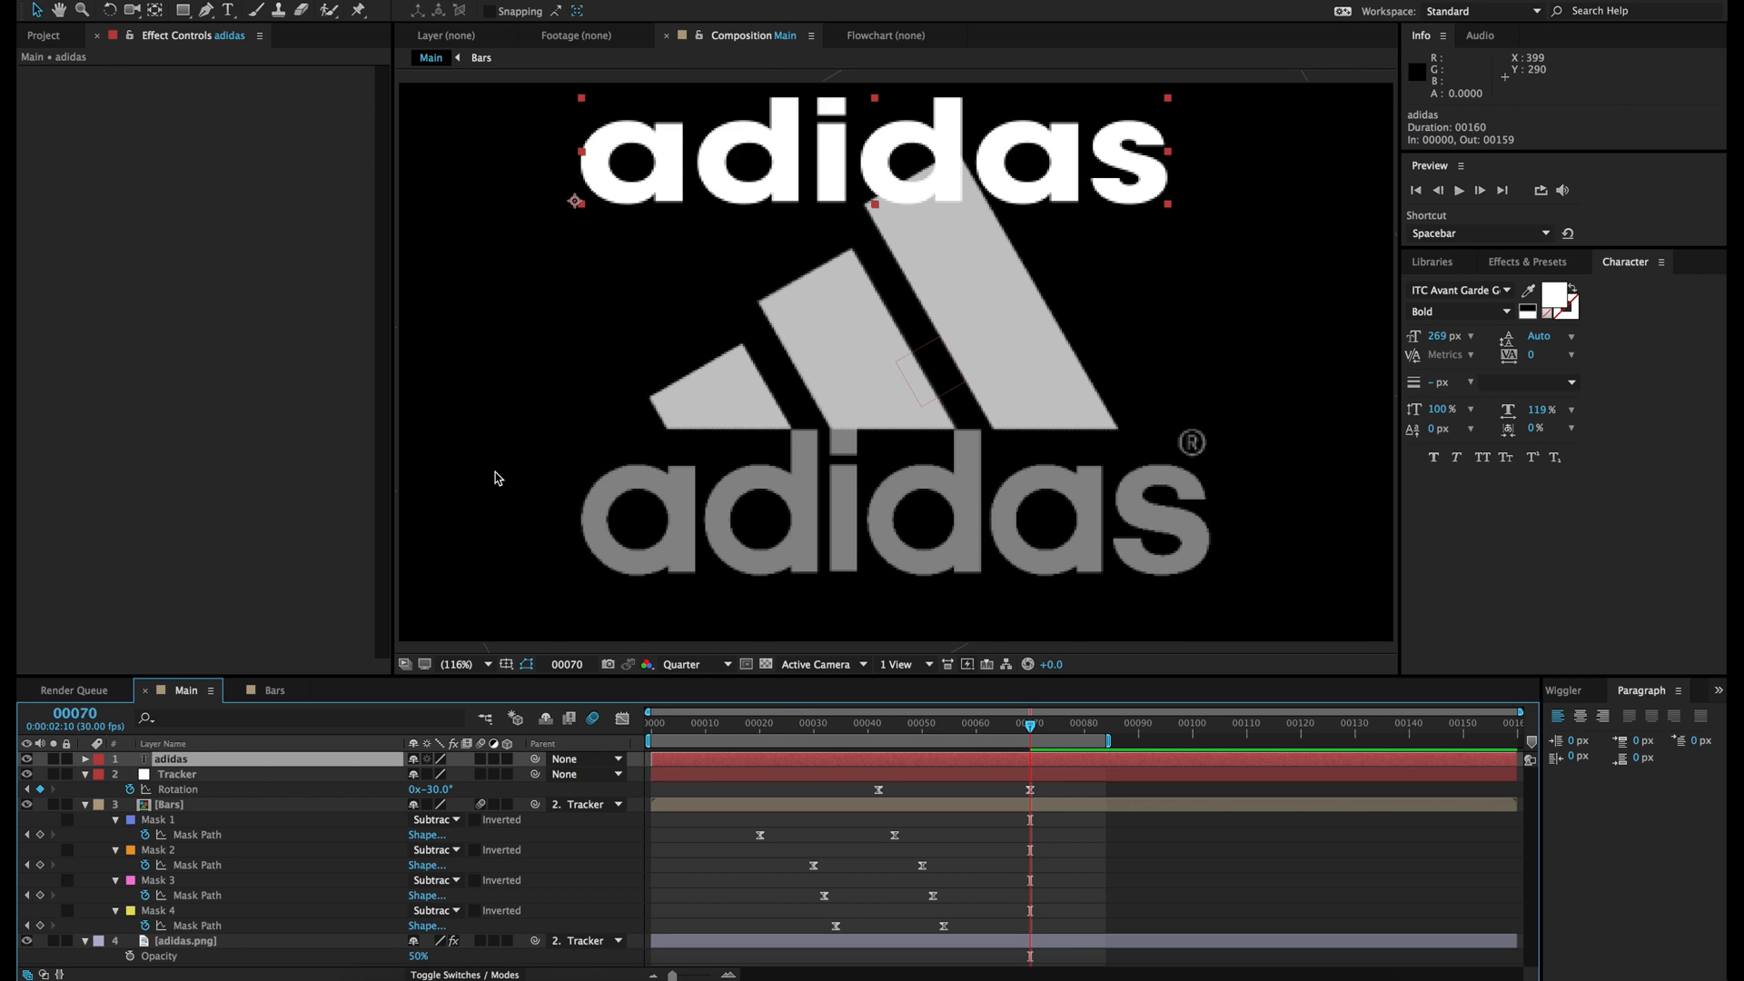
{"action": "left_click_drag", "start_coordinate": [669, 148], "coordinate": [676, 512]}
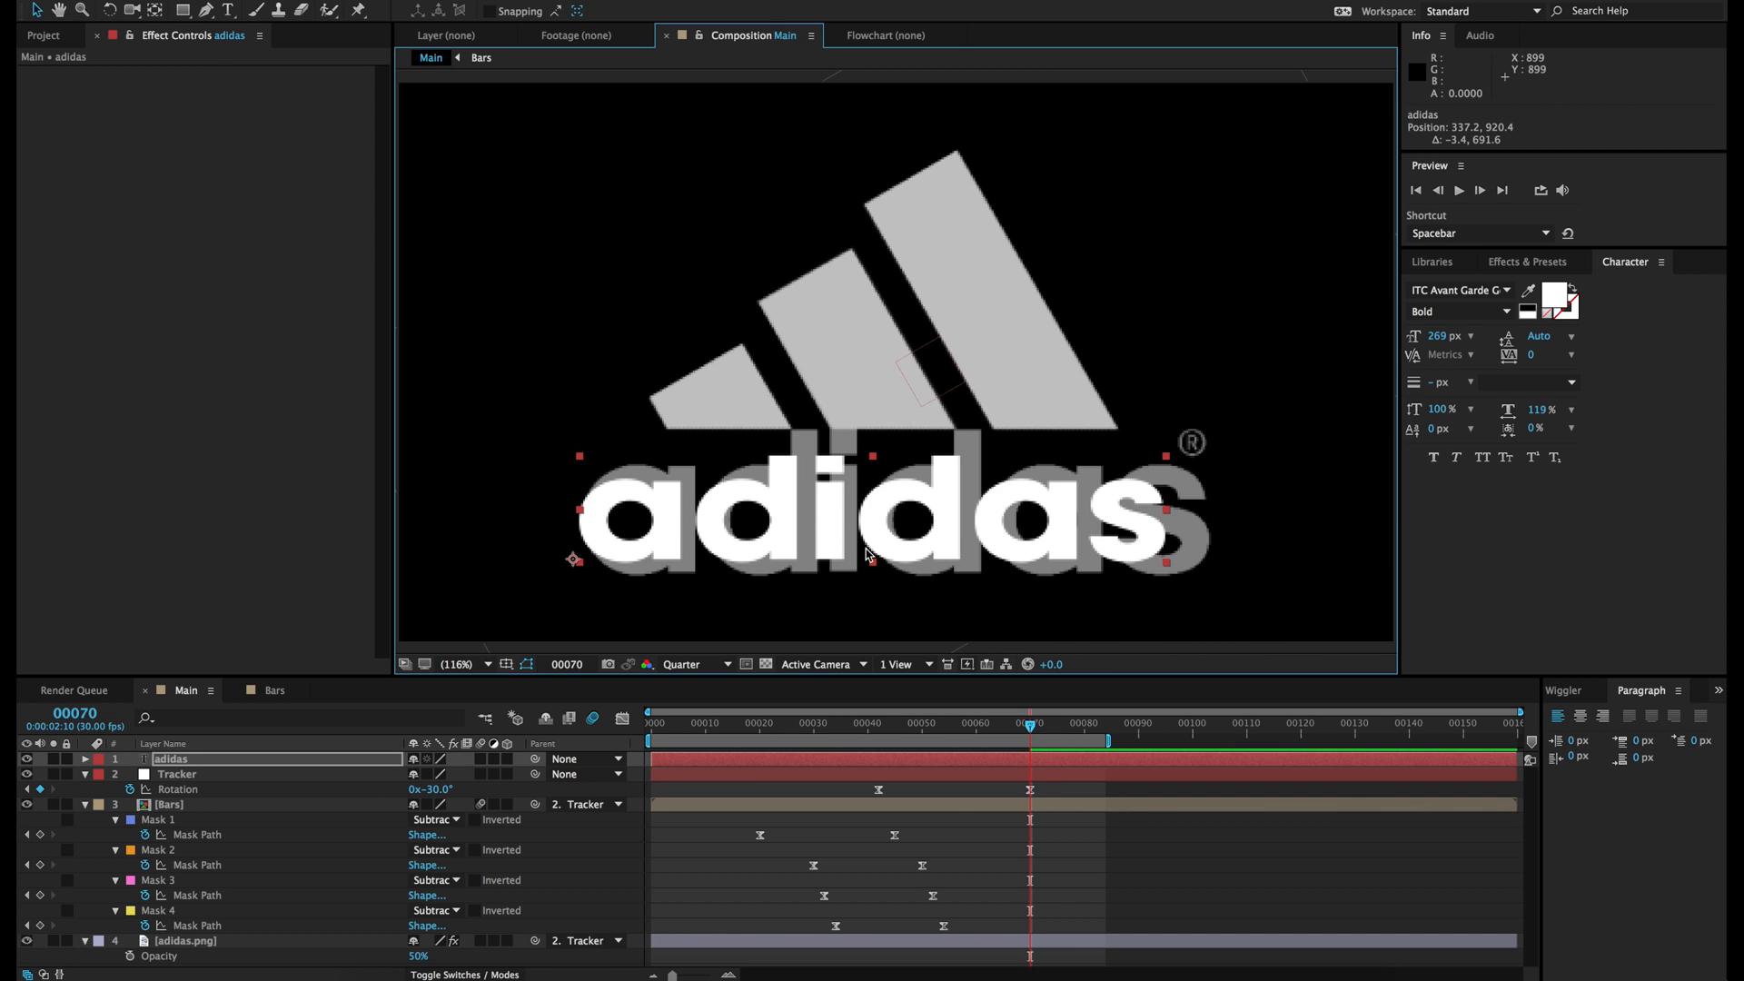
Step: Stretch the adidas text vertically to about 138% and adjust its vertical position to match the reference wordmark's height
{"action": "mouse_move", "coordinate": [873, 562]}
{"action": "left_mouse_down"}
{"action": "mouse_move", "coordinate": [872, 581]}
{"action": "mouse_move", "coordinate": [872, 564]}
{"action": "left_mouse_up"}
{"action": "key", "text": "Down"}
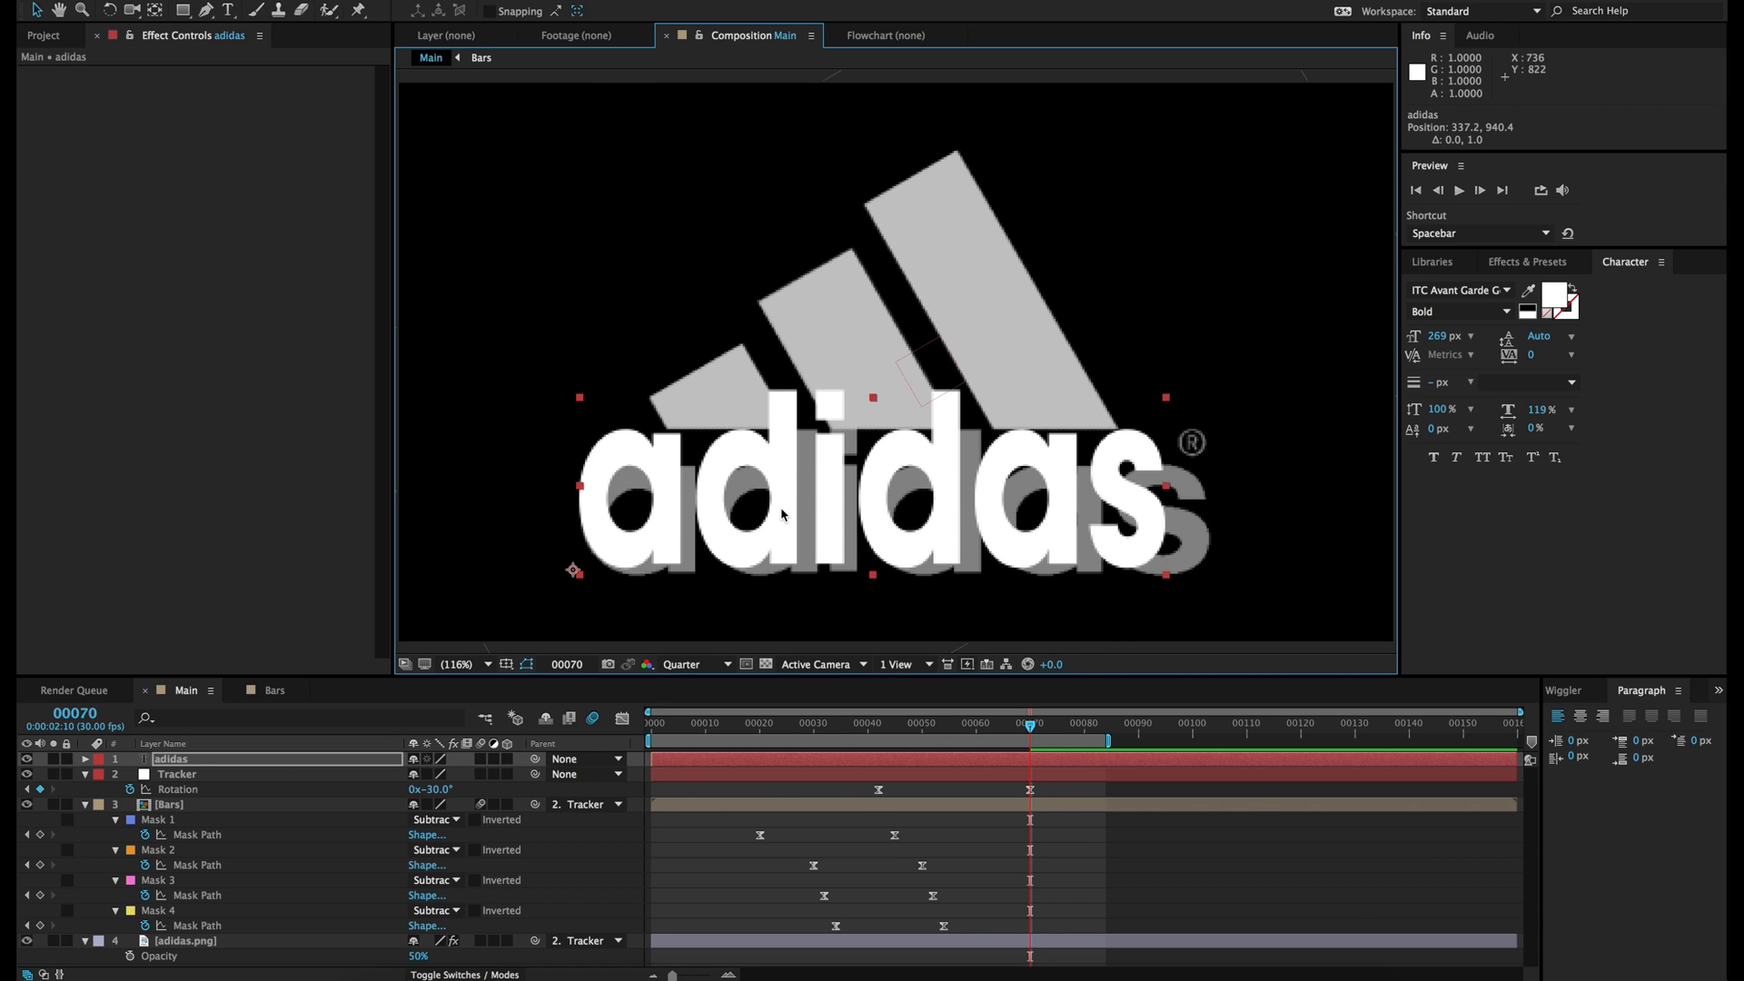
{"action": "left_click_drag", "start_coordinate": [874, 403], "coordinate": [877, 417]}
{"action": "key", "text": "shift+Down"}
{"action": "key", "text": "Up"}
{"action": "key", "text": "Up"}
{"action": "key", "text": "Up"}
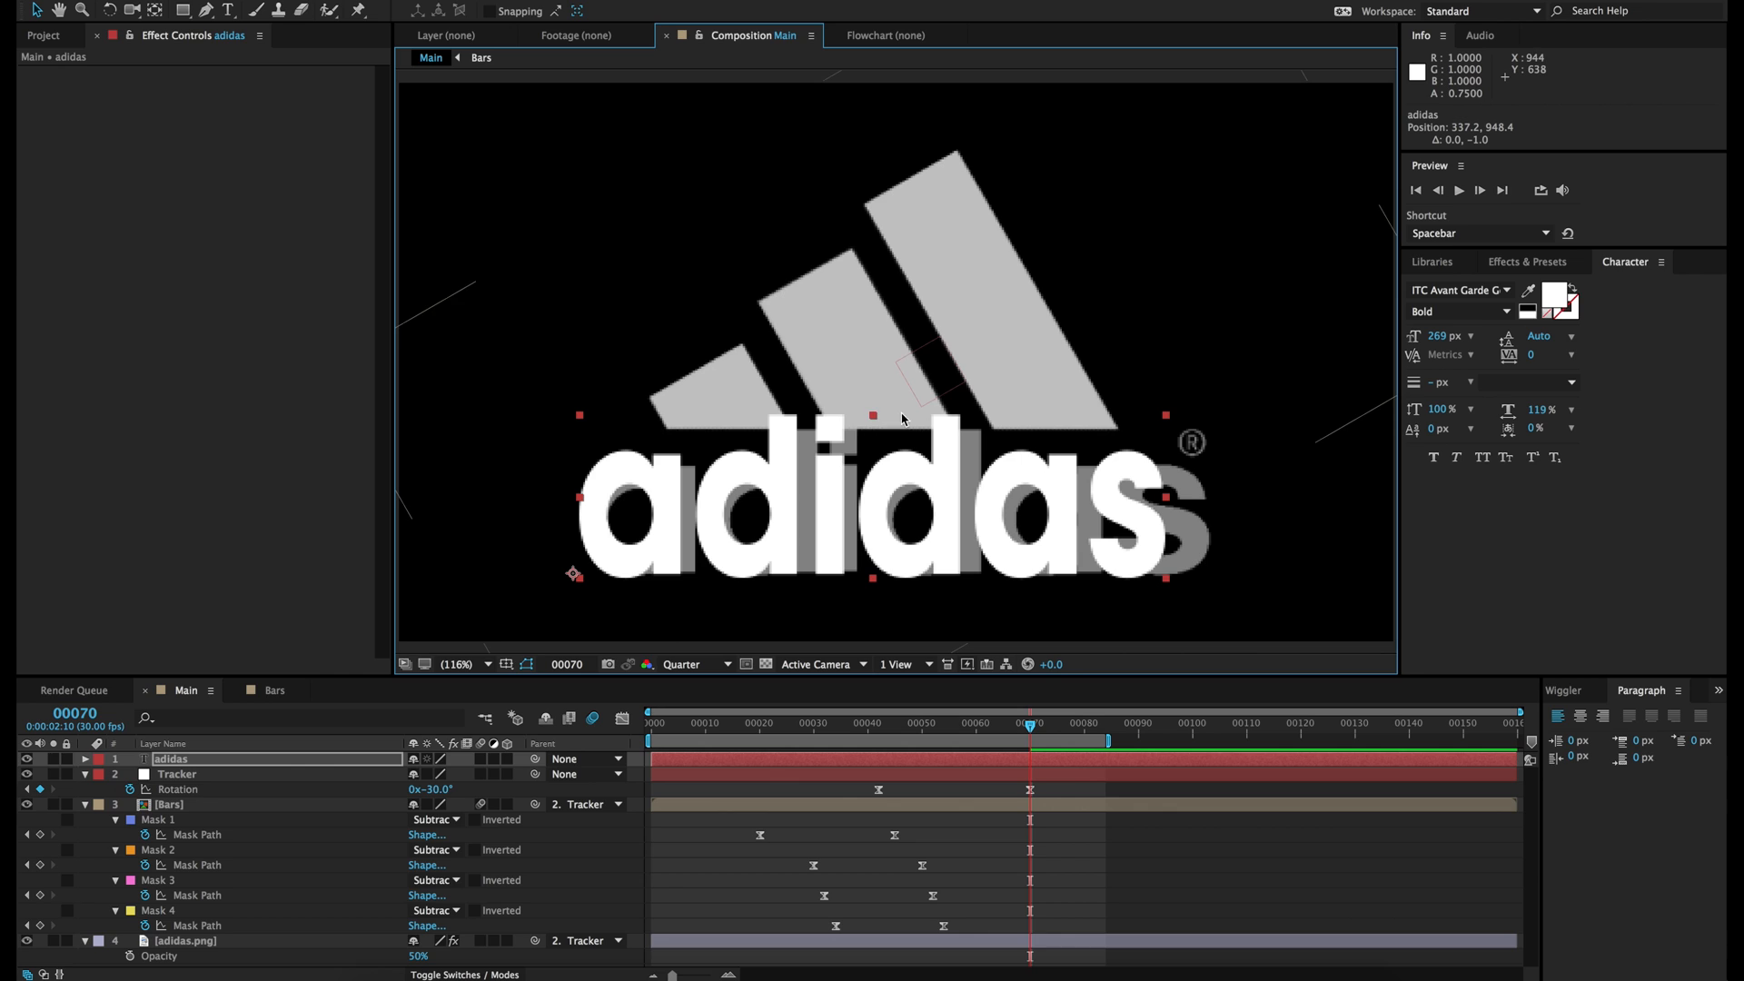
{"action": "left_click_drag", "start_coordinate": [873, 416], "coordinate": [876, 433]}
{"action": "key", "text": "Up"}
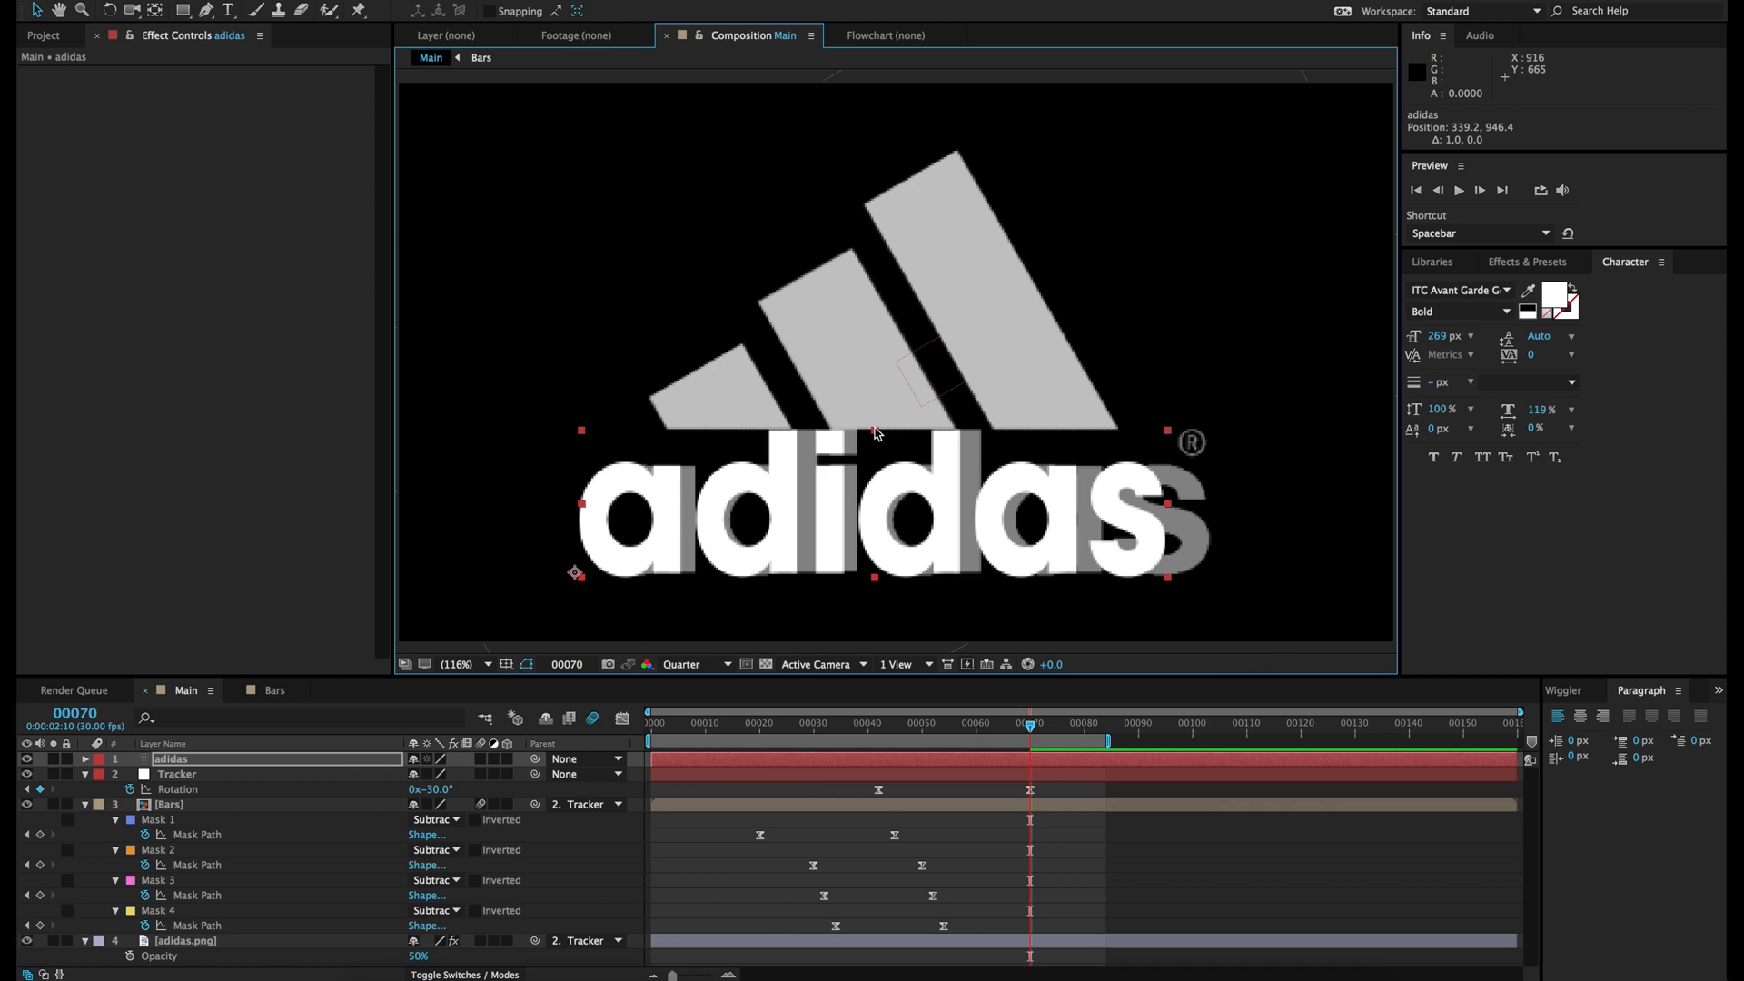
Step: Align the text's first letter horizontally with the reference wordmark and stretch the text's width to about 108%
{"action": "key", "text": "Right"}
{"action": "key", "text": "Right"}
{"action": "key", "text": "Right"}
{"action": "key", "text": "Right"}
{"action": "key", "text": "Right"}
{"action": "key", "text": "Right"}
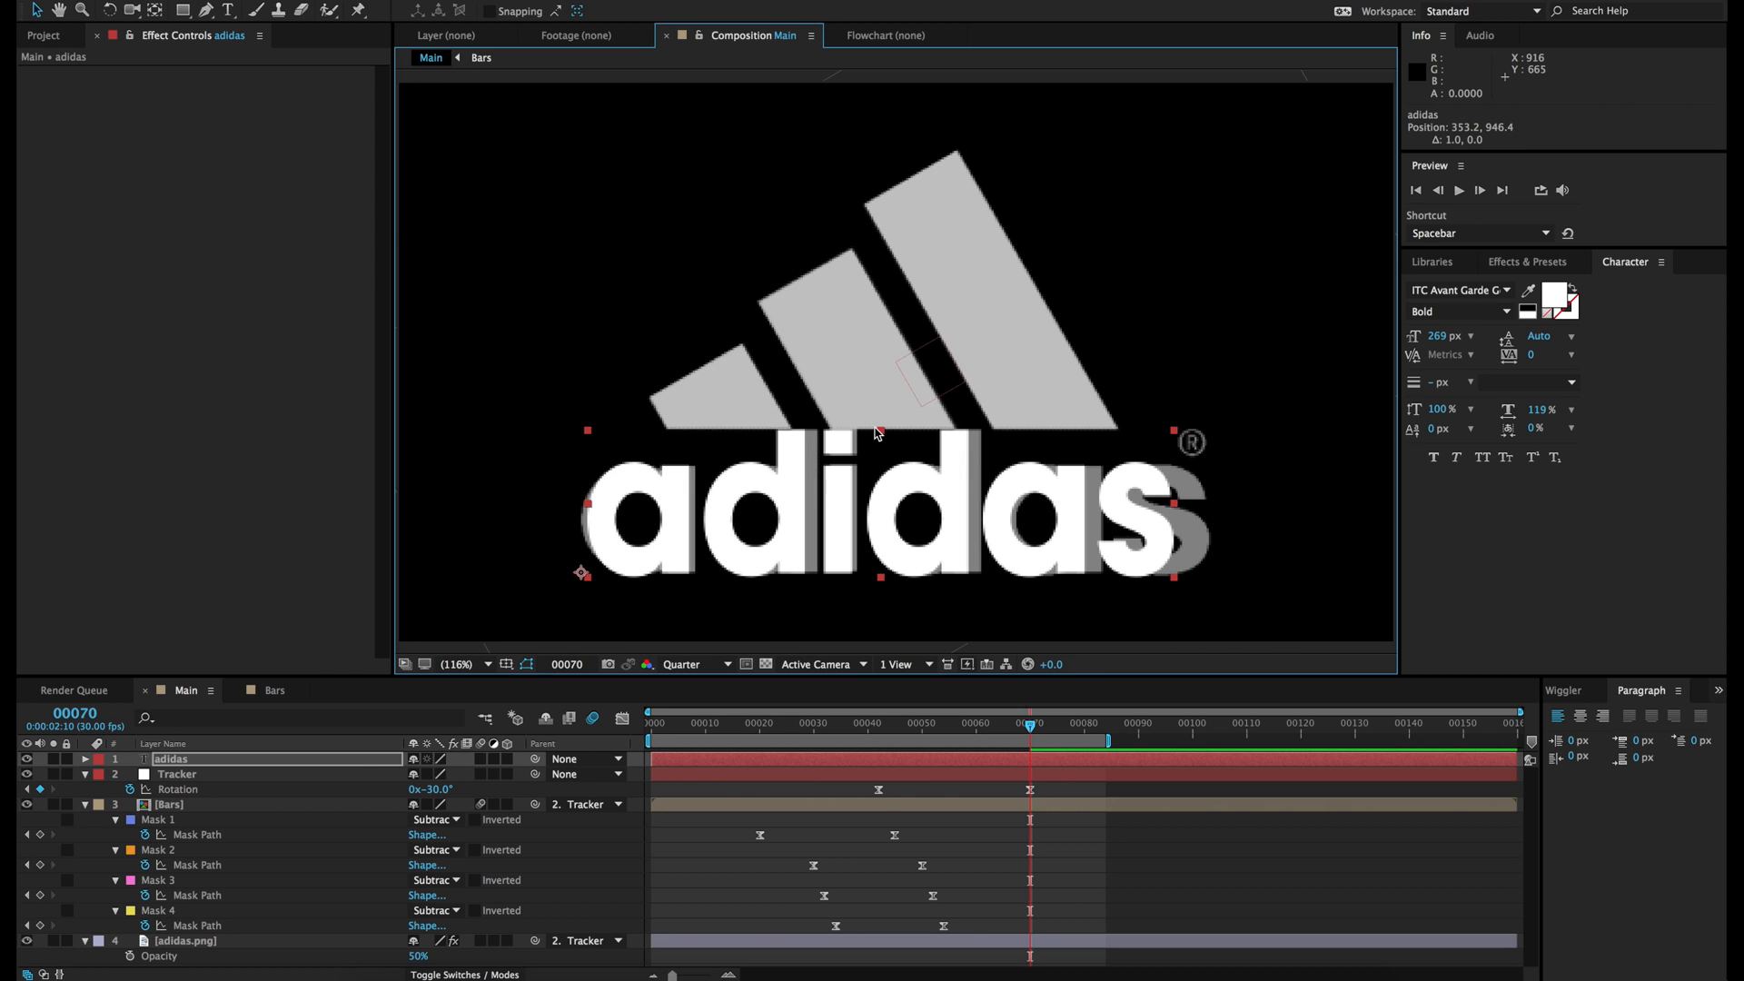
{"action": "key", "text": "Left"}
{"action": "key", "text": "Left"}
{"action": "key", "text": "Left"}
{"action": "key", "text": "Left"}
{"action": "key", "text": "Left"}
{"action": "key", "text": "Left"}
{"action": "key", "text": "Left"}
{"action": "key", "text": "Left"}
{"action": "key", "text": "Left"}
{"action": "key", "text": "Left"}
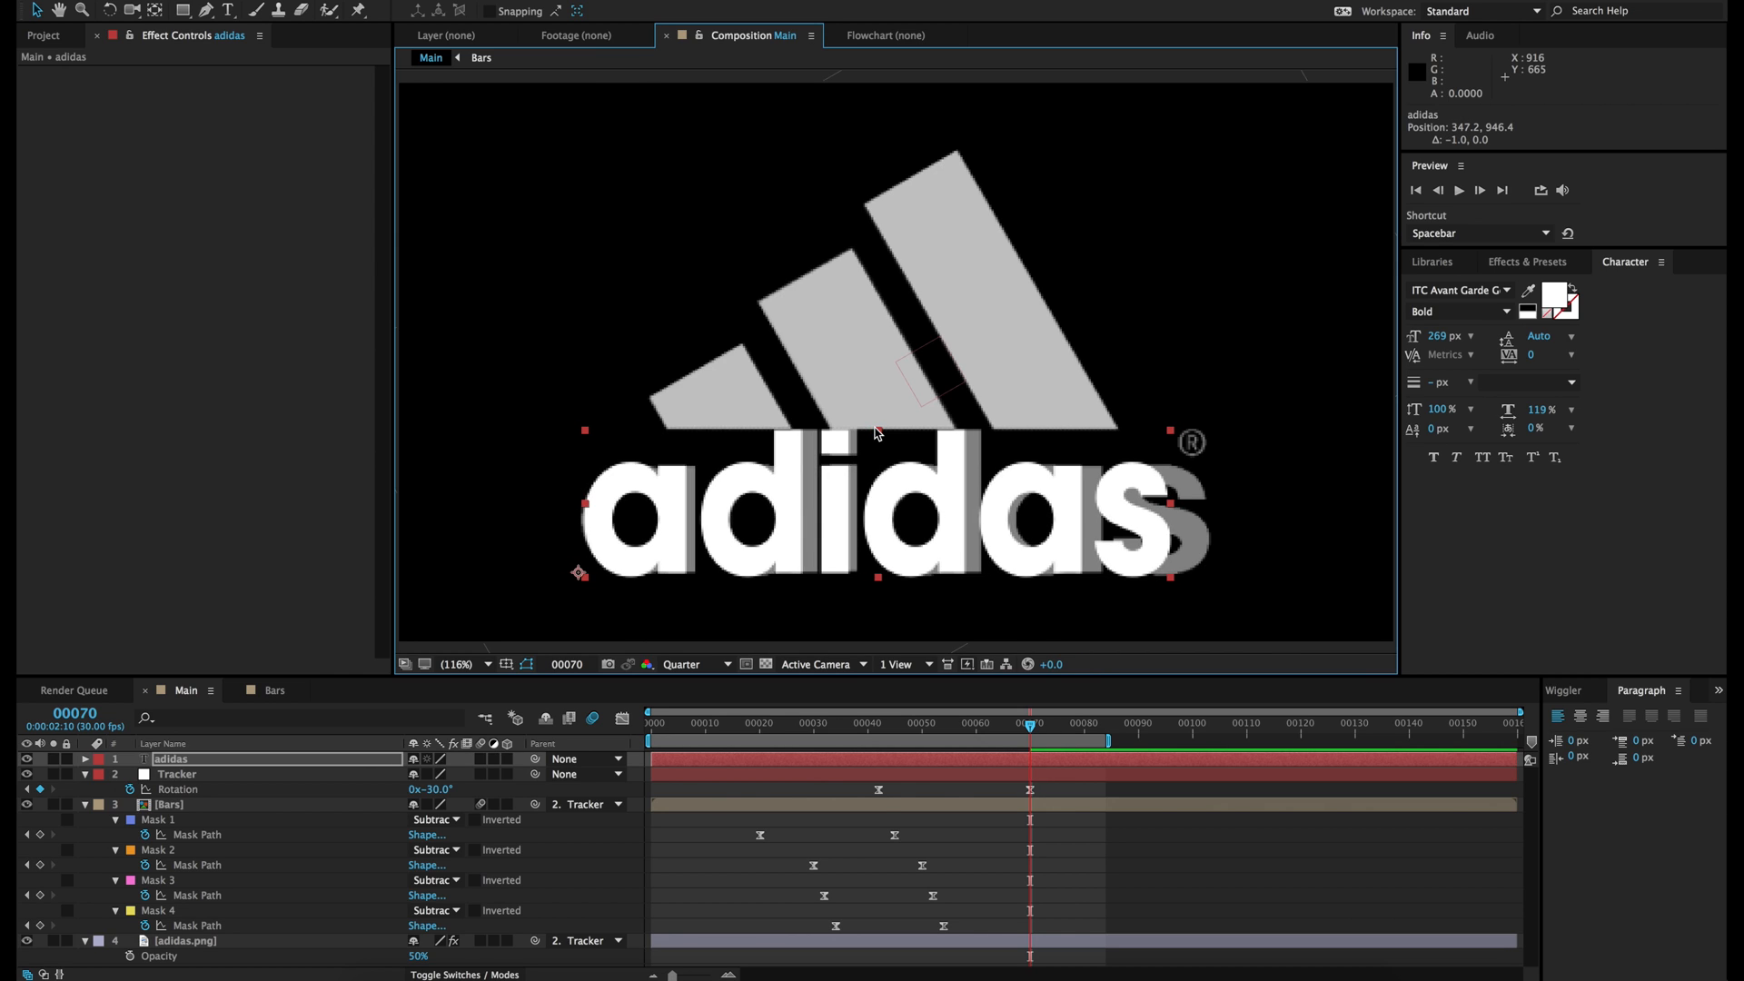
{"action": "key", "text": "Left"}
{"action": "key", "text": "Left"}
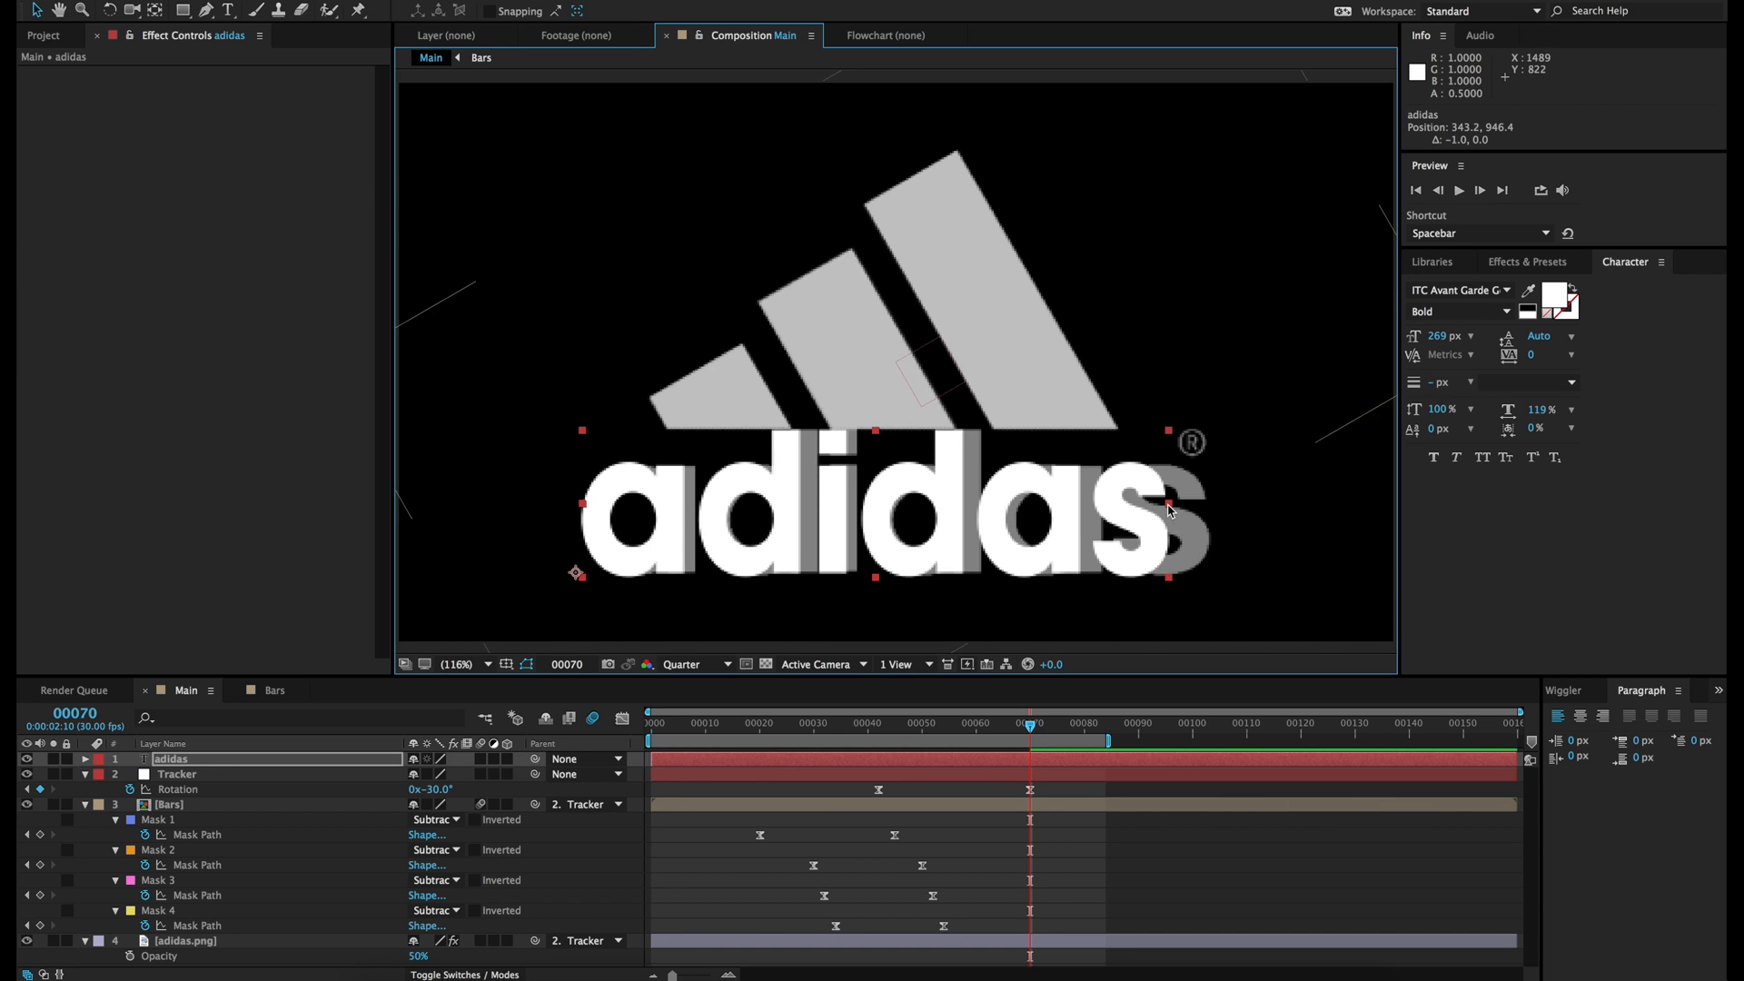
{"action": "left_click_drag", "start_coordinate": [1169, 503], "coordinate": [1219, 506]}
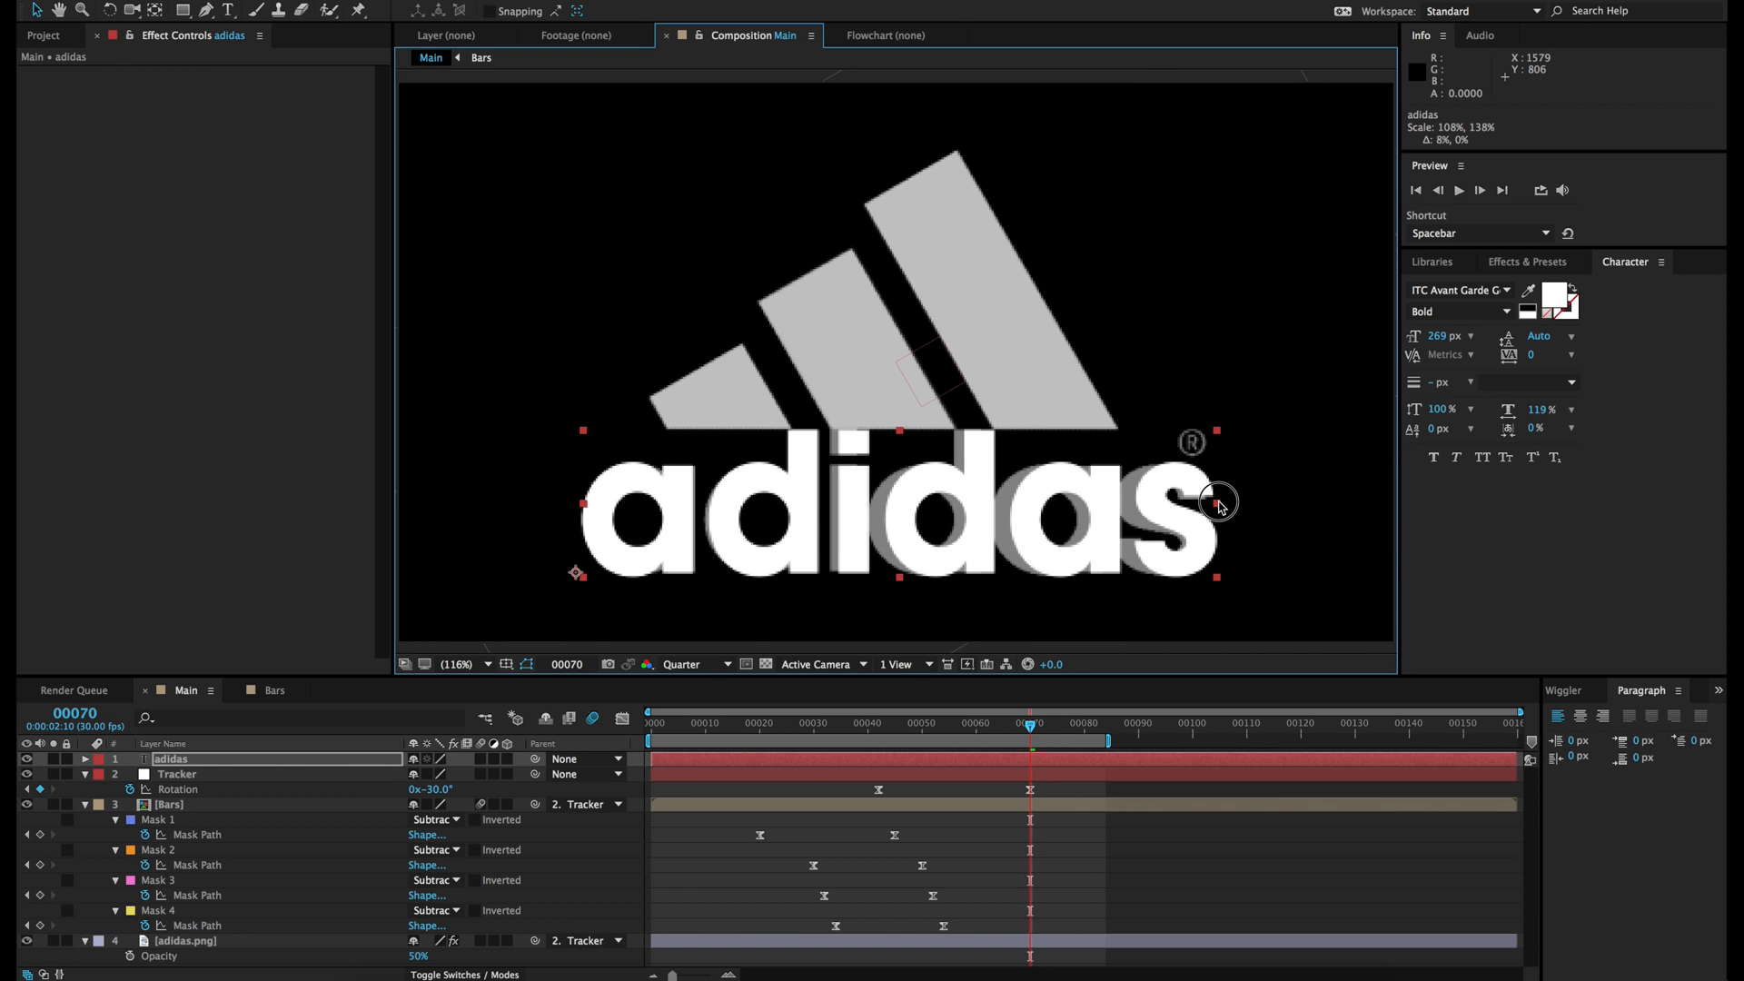
Step: Kern the adidas text letter by letter to match the reference wordmark, using -60 between i and d and -20 between the second d and a
{"action": "double_click", "coordinate": [892, 520]}
{"action": "left_click", "coordinate": [730, 509]}
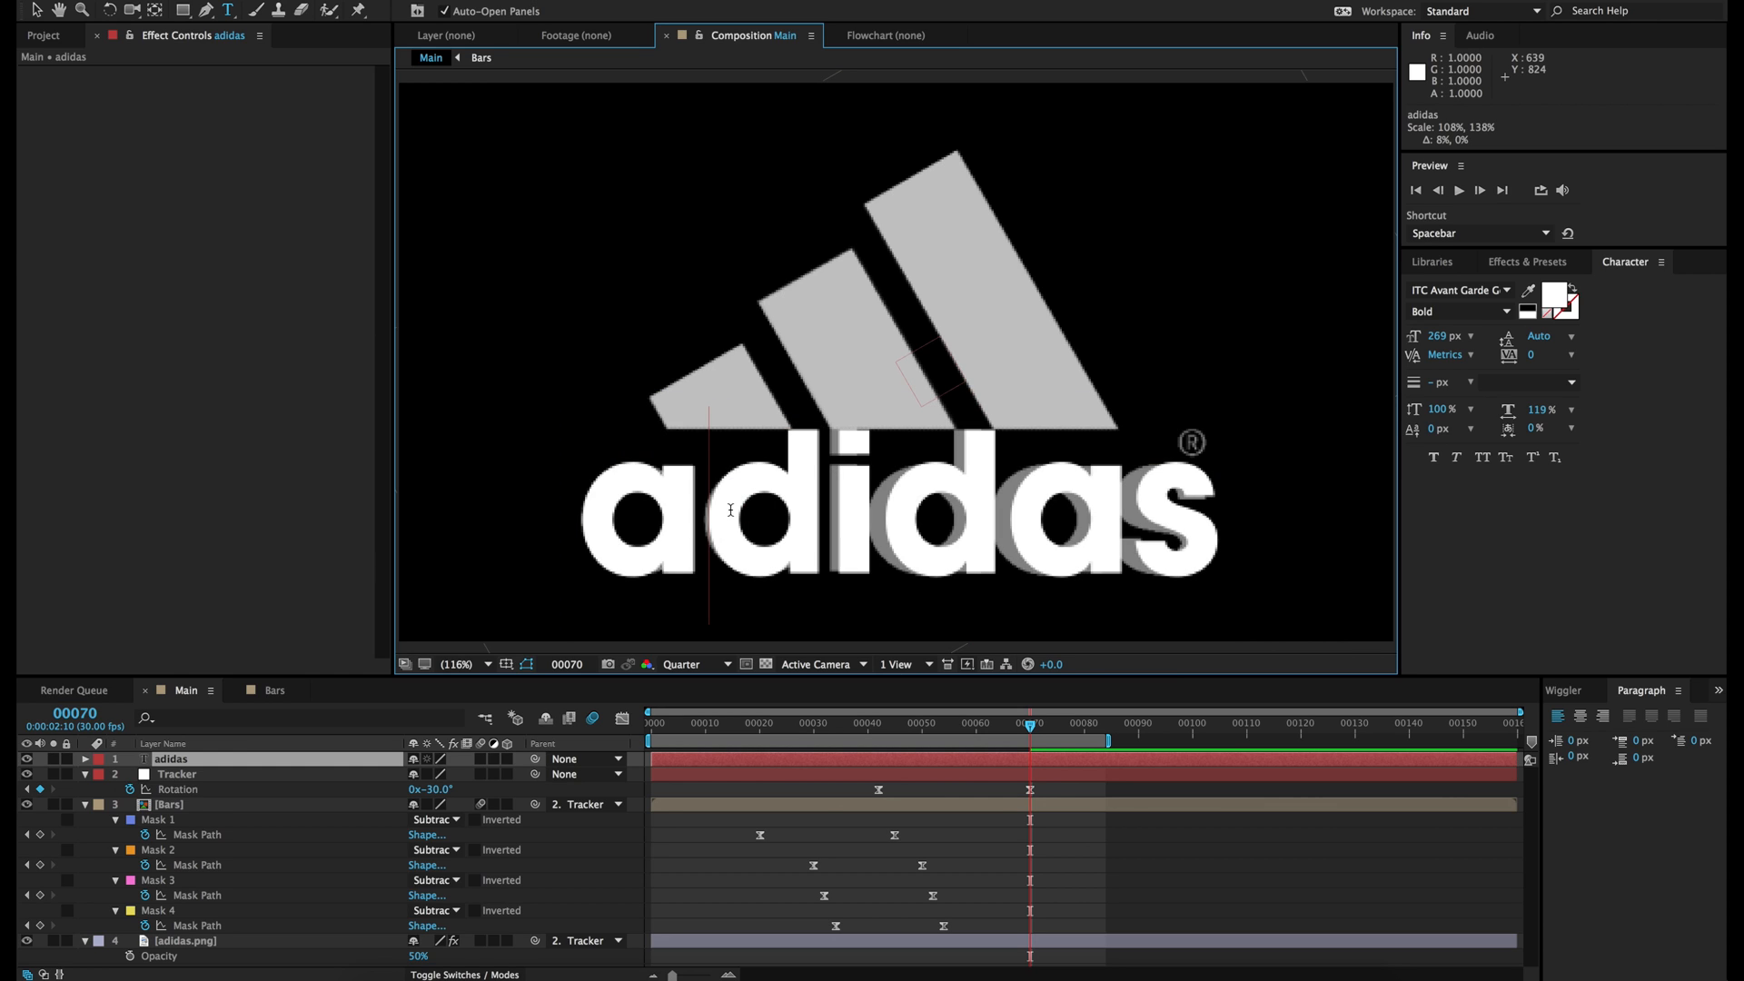
{"action": "key", "text": "alt+Left"}
{"action": "key", "text": "Right"}
{"action": "key", "text": "alt+Left"}
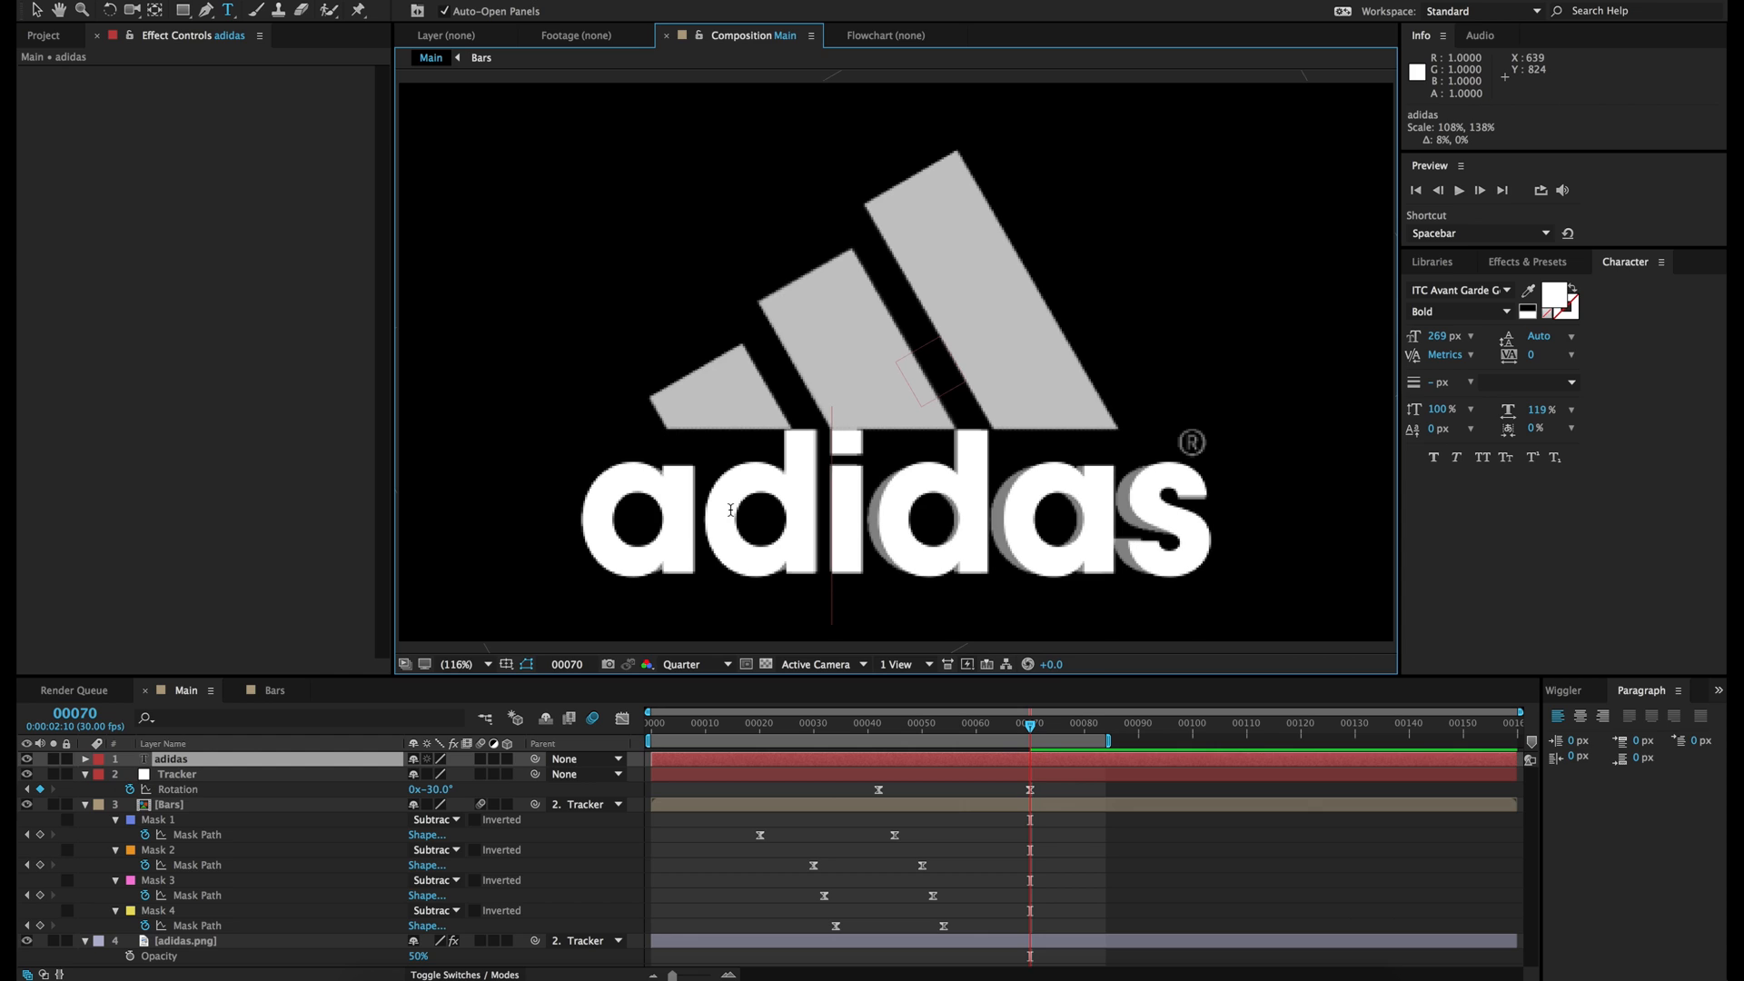
{"action": "key", "text": "alt+Left"}
{"action": "key", "text": "alt+Left"}
{"action": "key", "text": "alt+Left"}
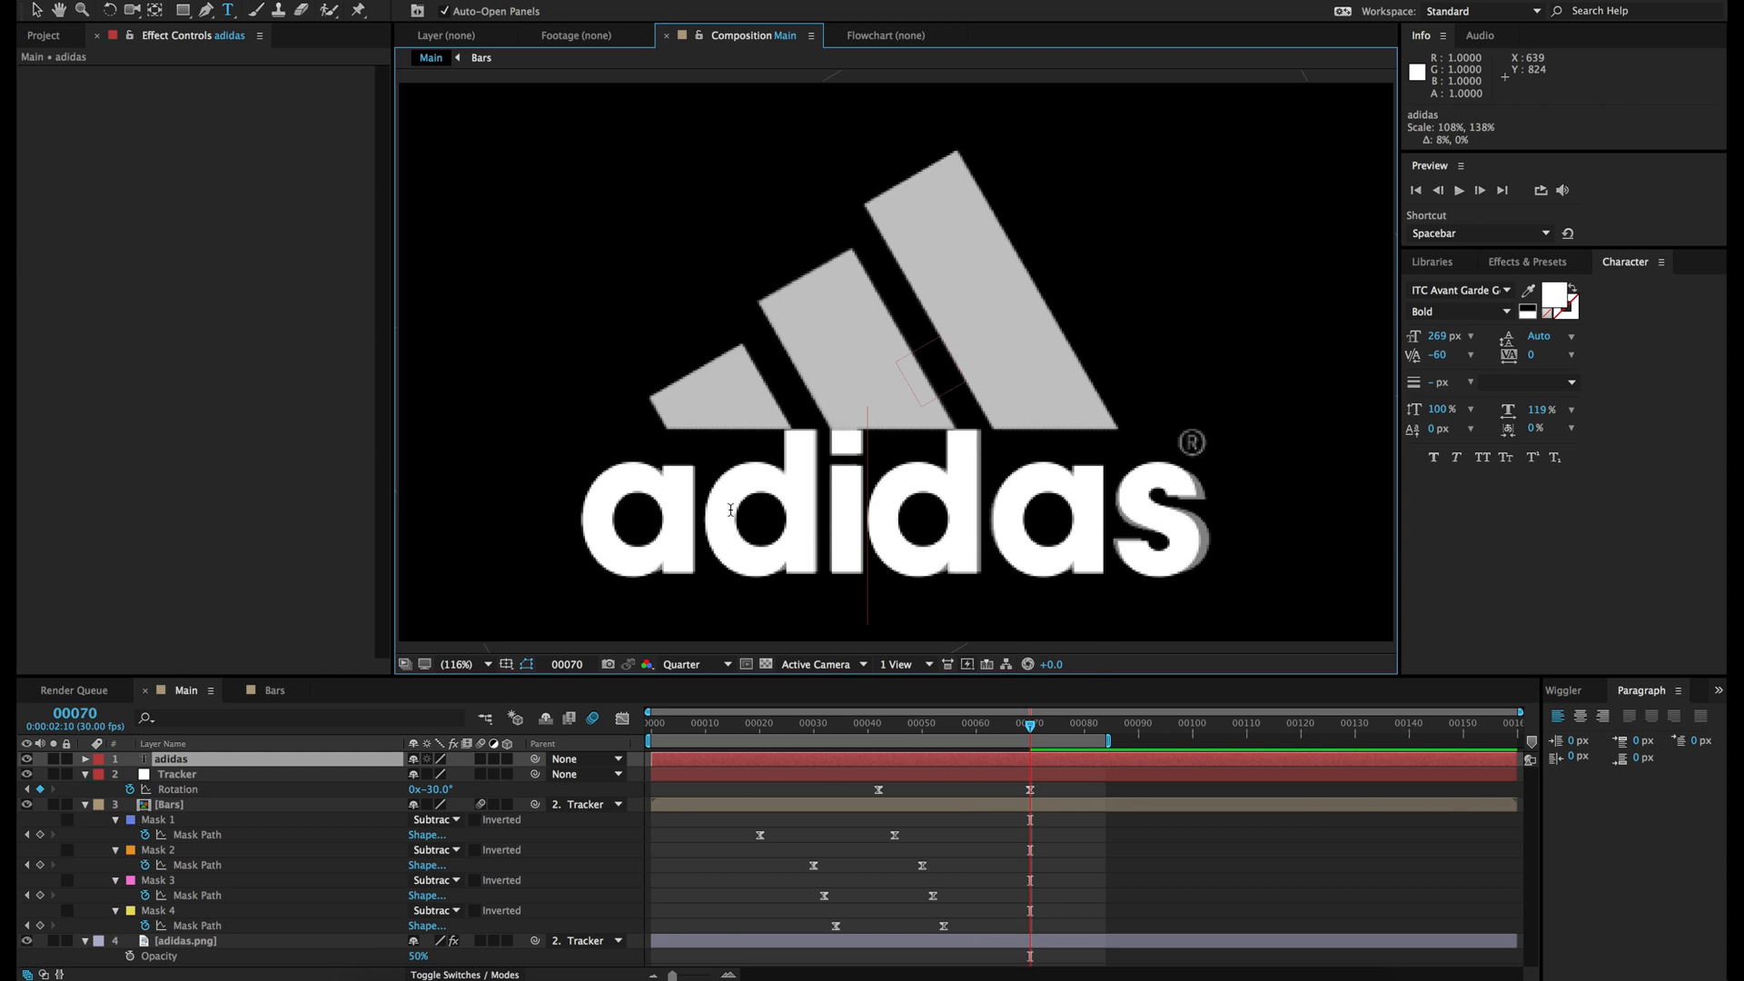
{"action": "key", "text": "Right"}
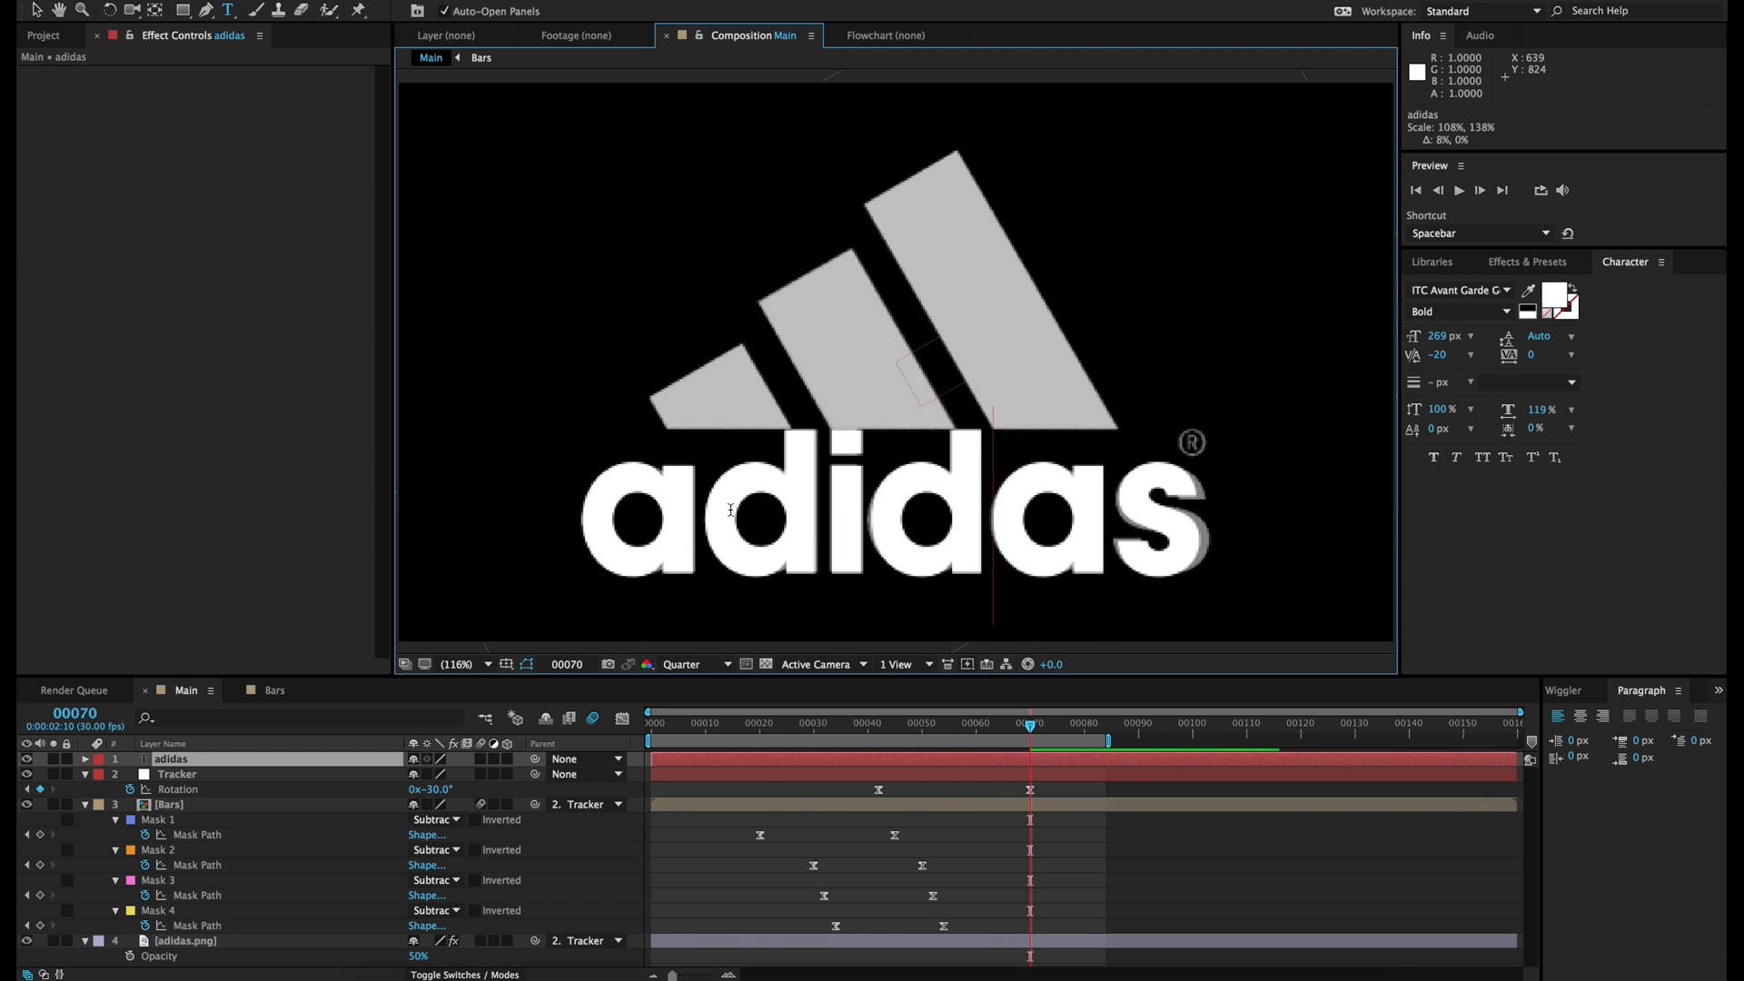
{"action": "key", "text": "Right"}
{"action": "key", "text": "alt+Right"}
{"action": "key", "text": "alt+Left"}
{"action": "key", "text": "alt+Right"}
{"action": "left_click", "coordinate": [38, 11]}
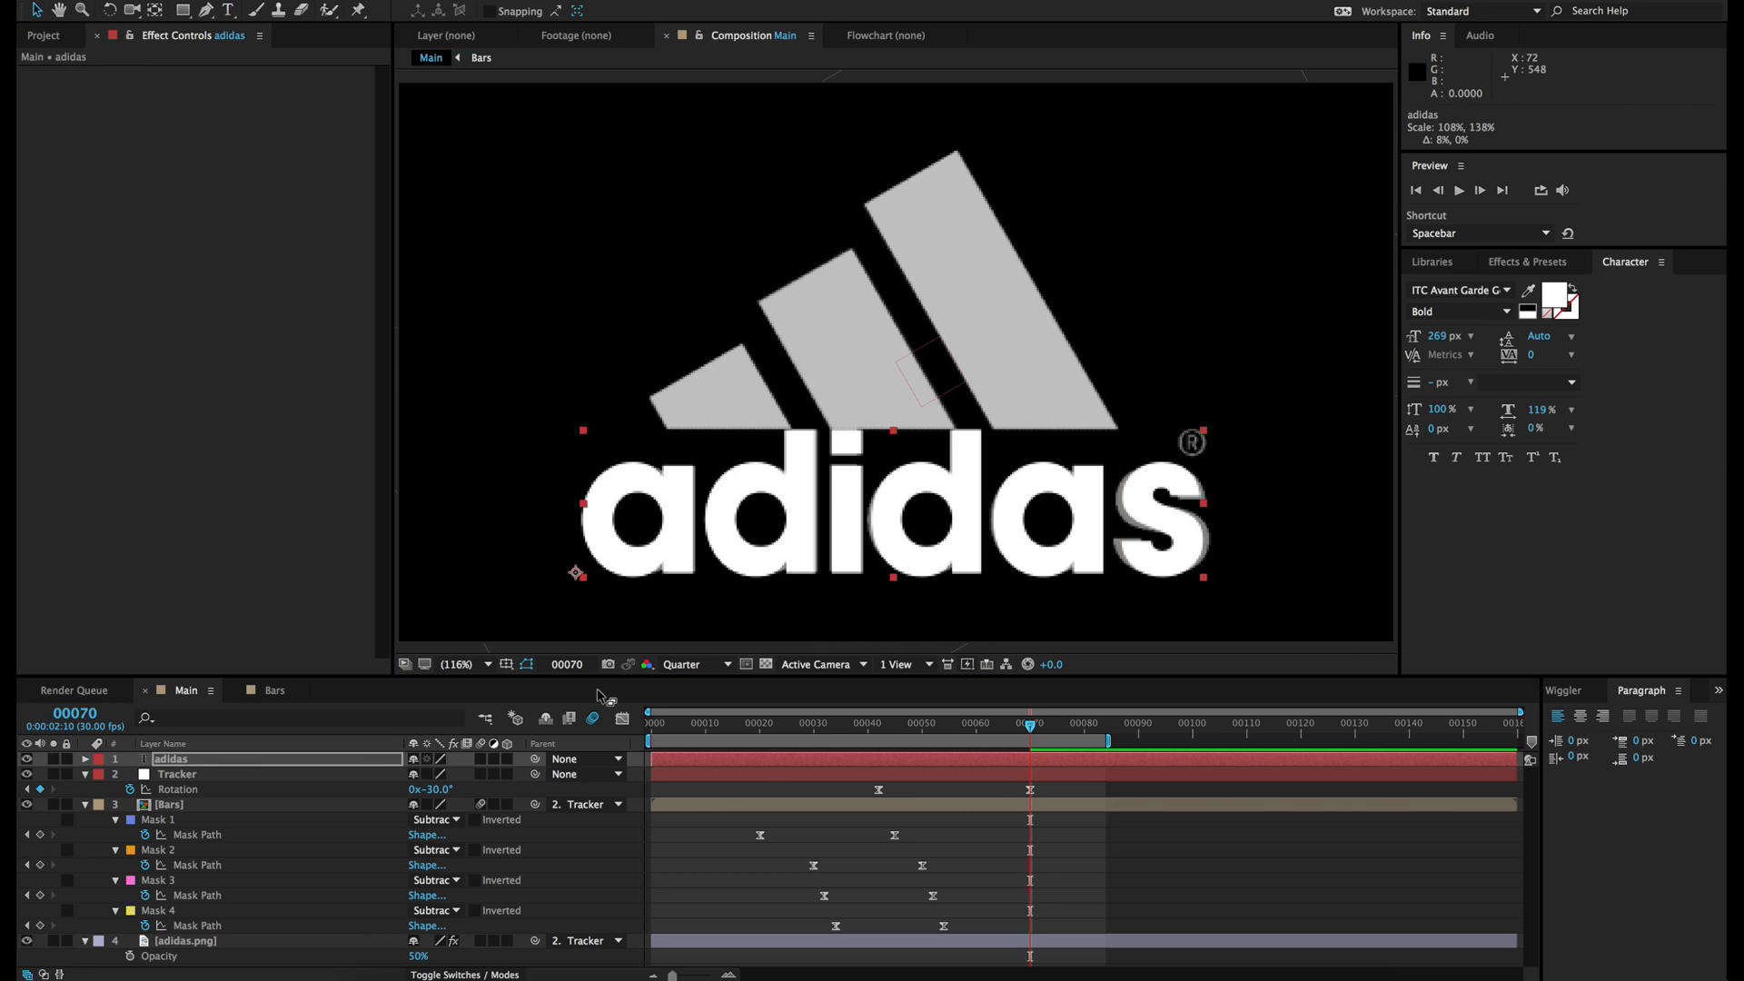
Step: Compare the text with the reference by toggling the adidas.png layer, leave it hidden and select the adidas text layer
{"action": "left_click", "coordinate": [720, 859]}
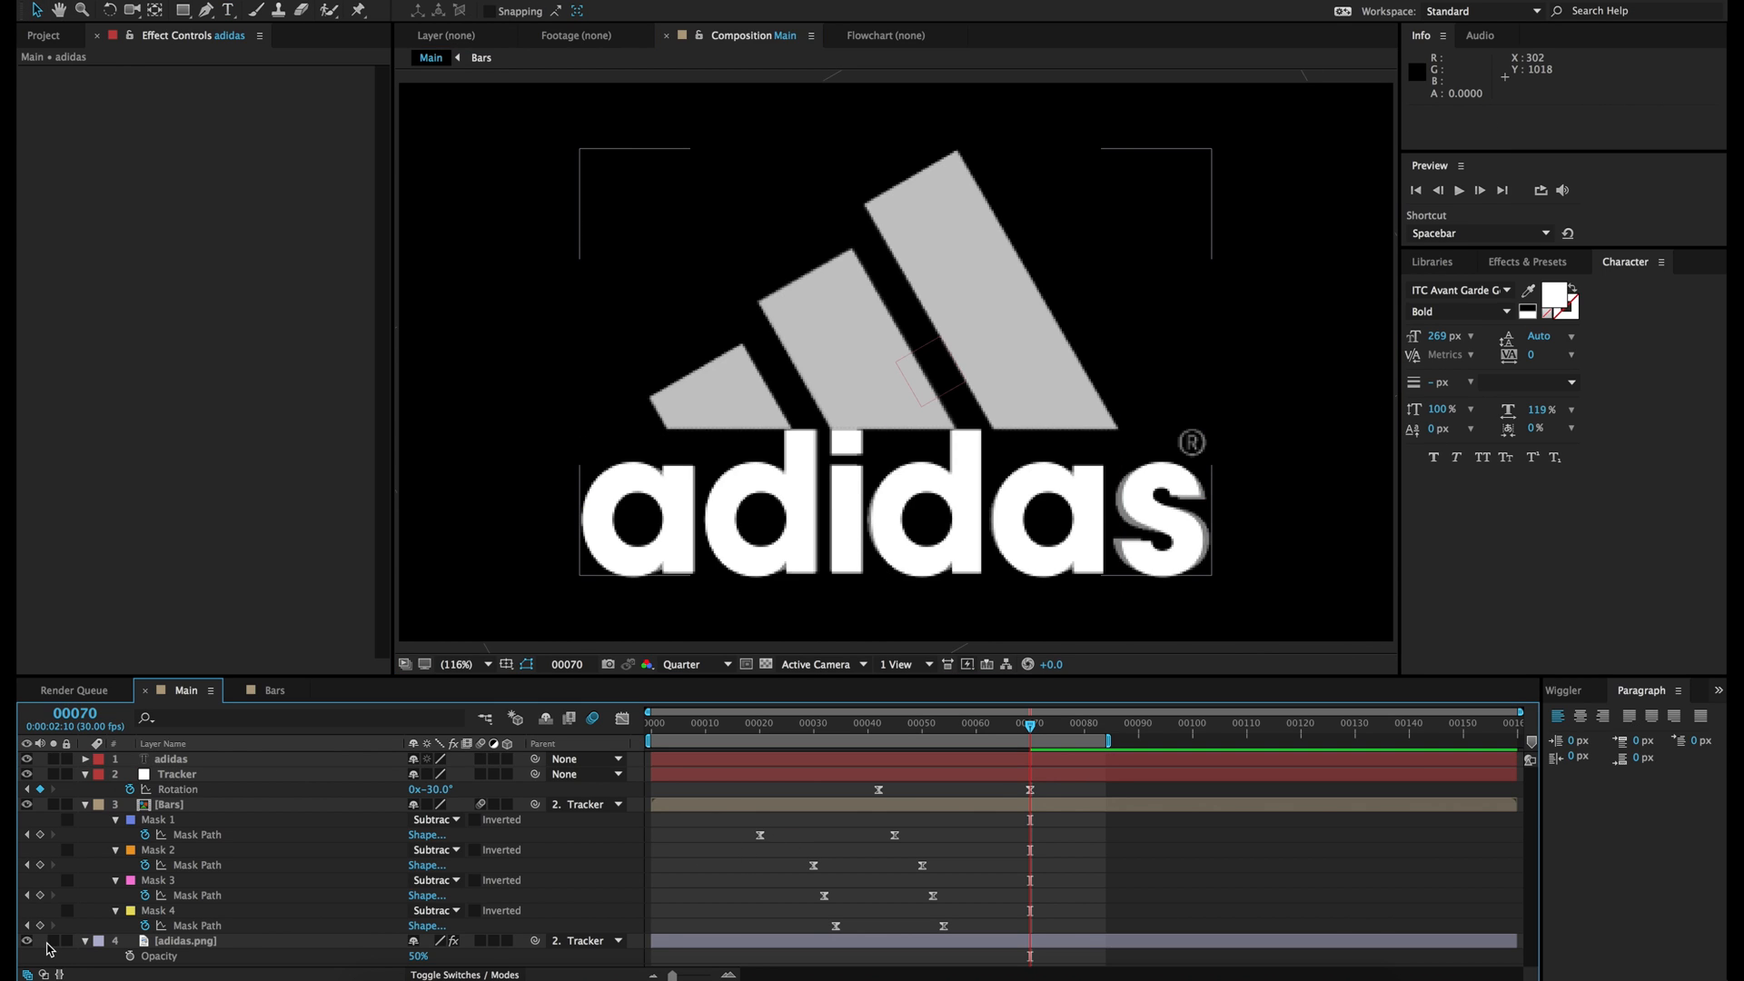
{"action": "left_click", "coordinate": [27, 942]}
{"action": "left_click", "coordinate": [28, 942]}
{"action": "left_click", "coordinate": [536, 759]}
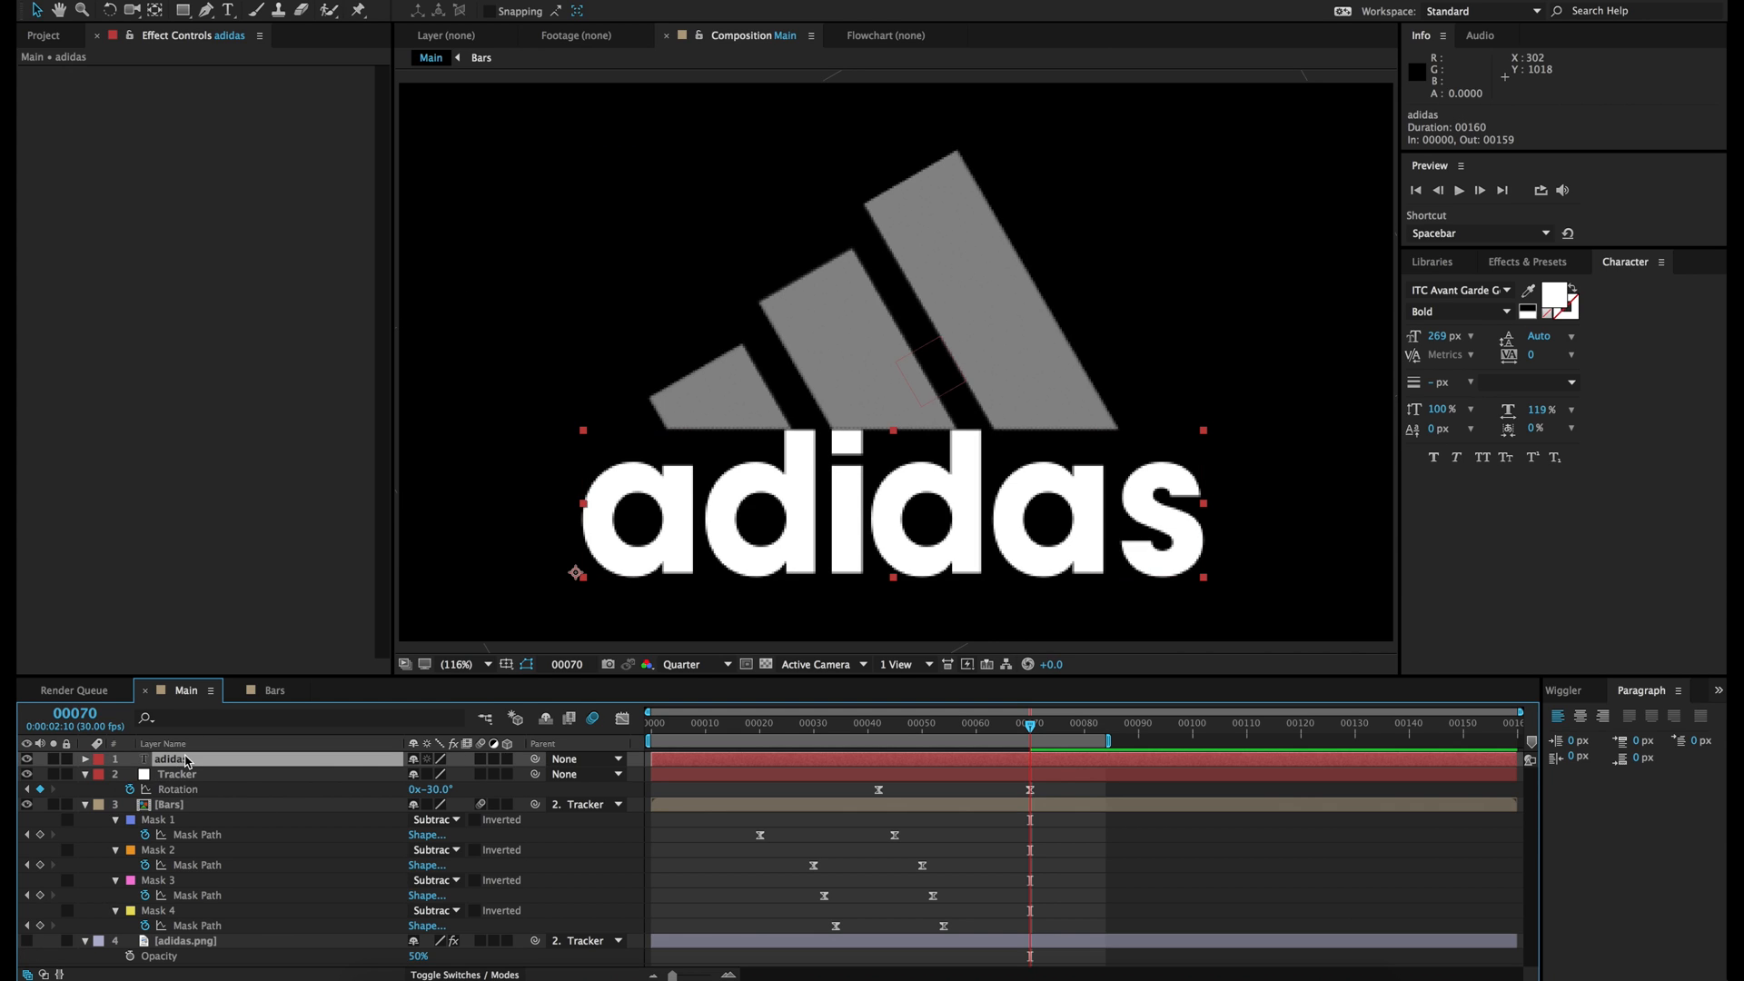
Step: Parent the adidas text layer to Tracker, move to frame 40 and collapse the Bars and Tracker layers' properties
{"action": "left_click_drag", "start_coordinate": [535, 759], "coordinate": [234, 780]}
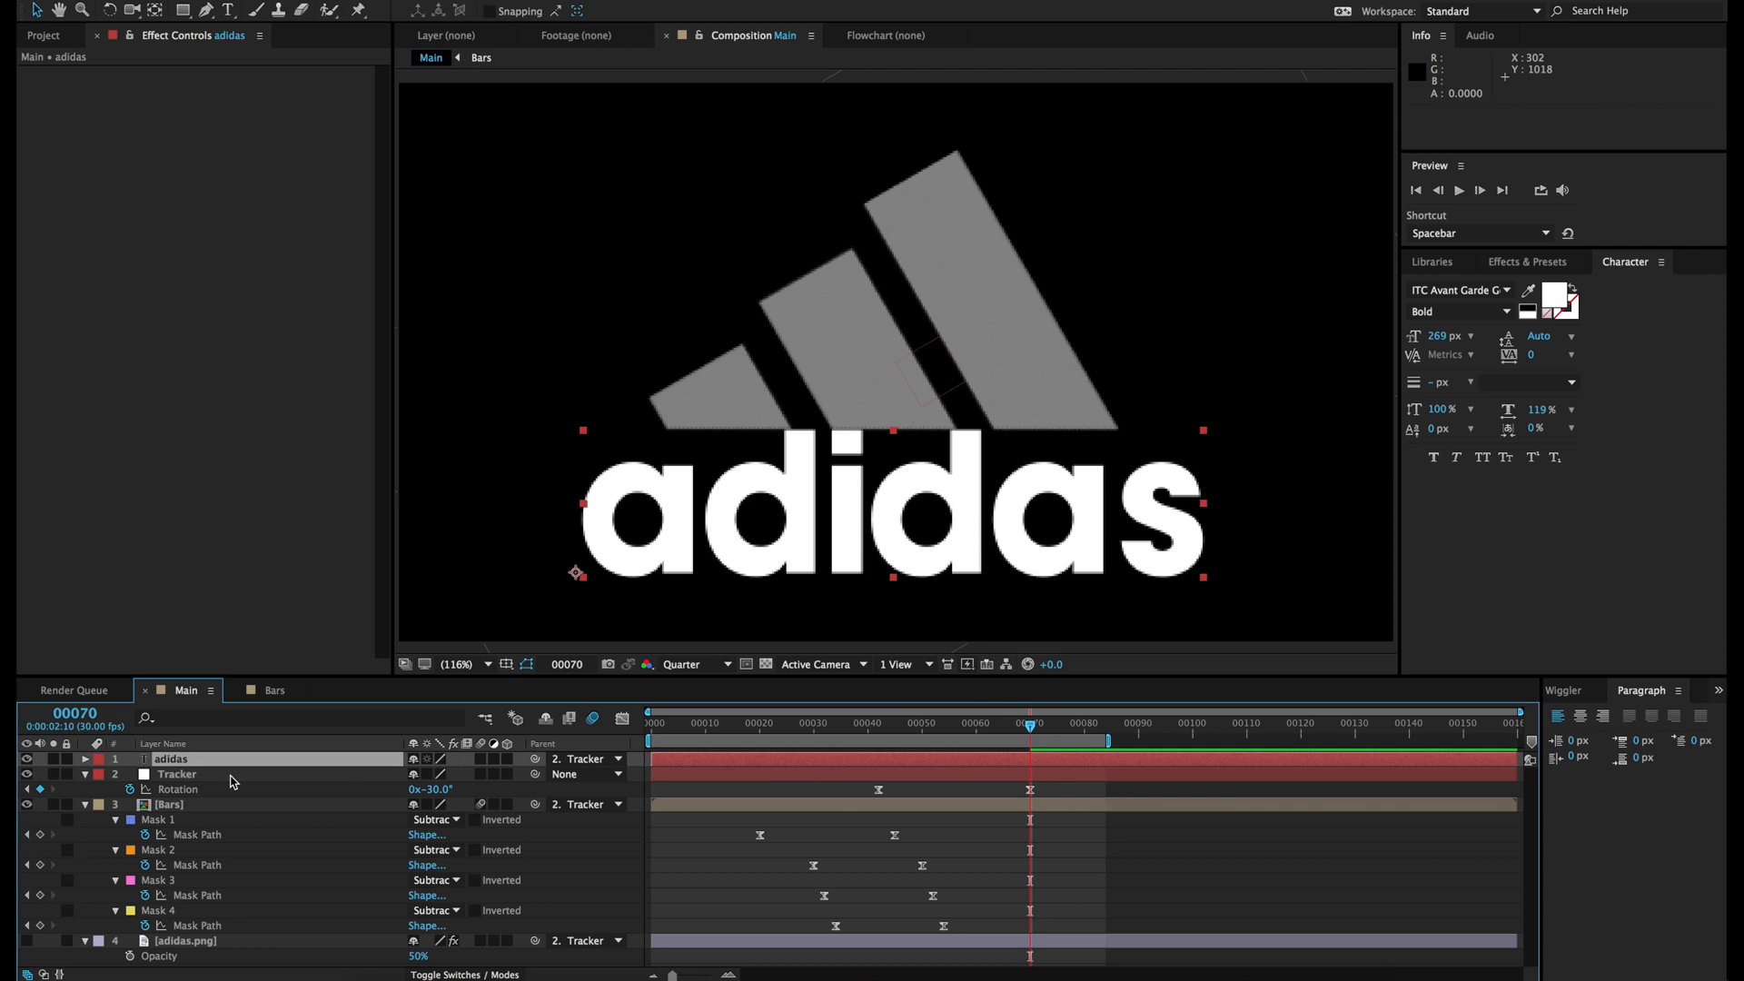
{"action": "left_click_drag", "start_coordinate": [1014, 724], "coordinate": [867, 727]}
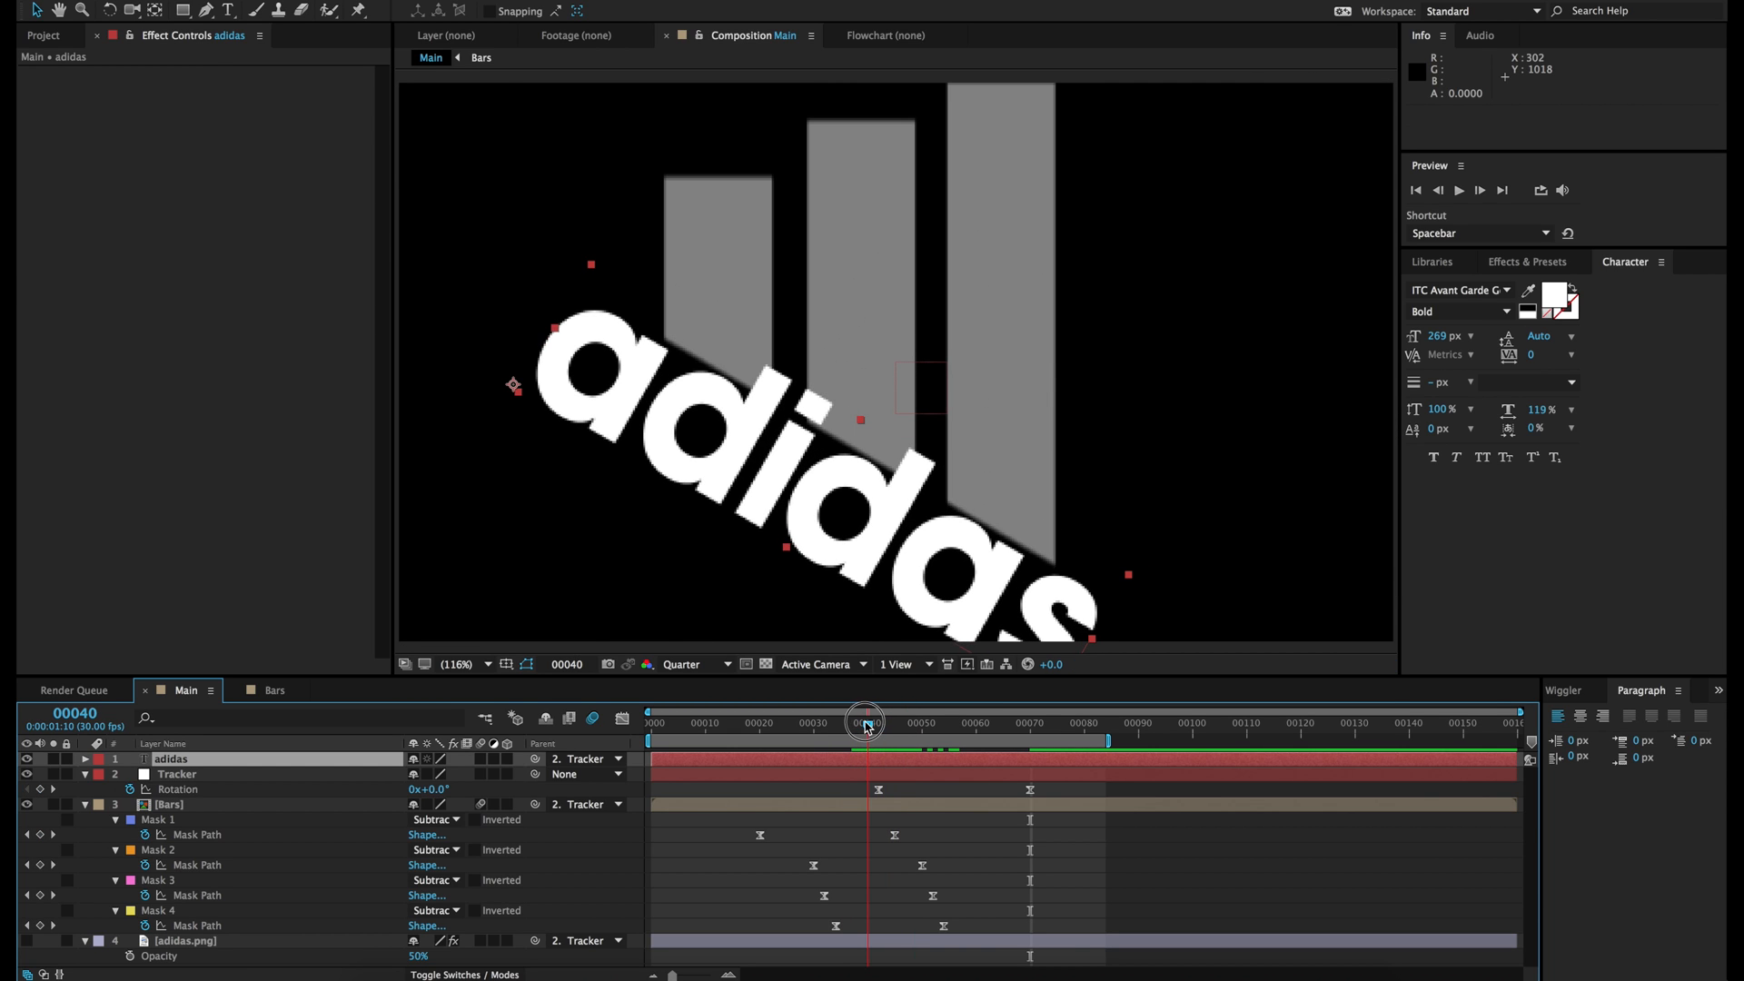
{"action": "left_click", "coordinate": [86, 806]}
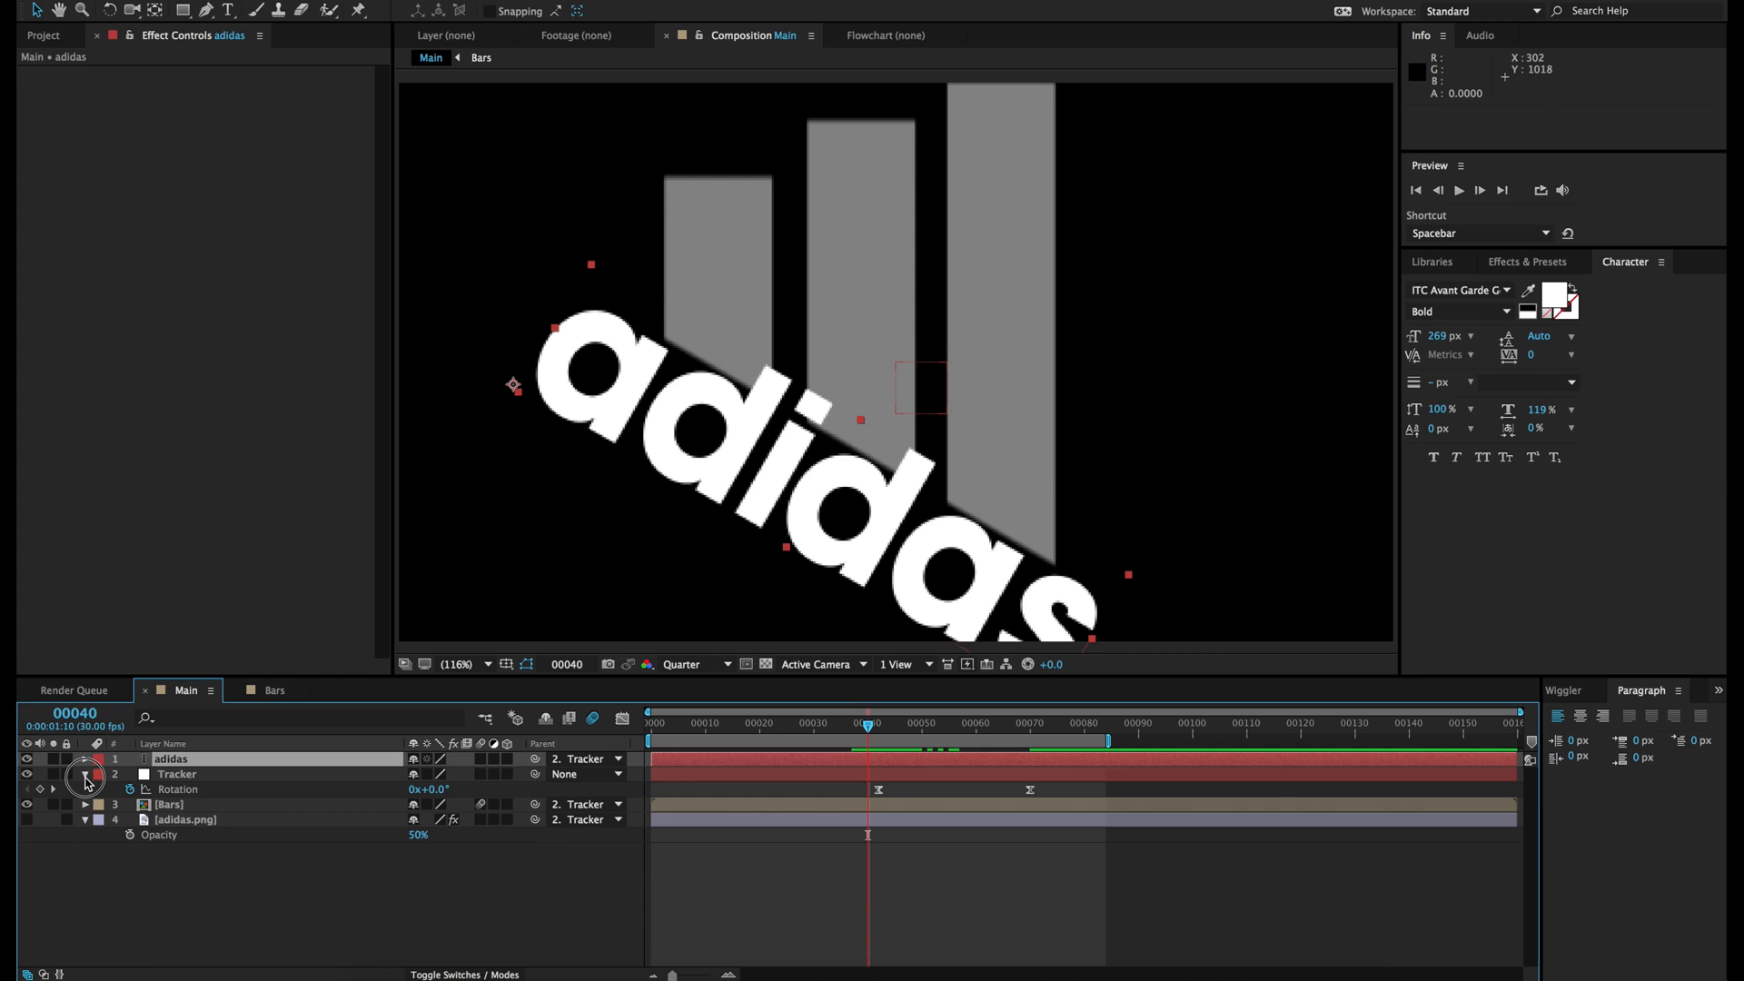
{"action": "left_click", "coordinate": [84, 774]}
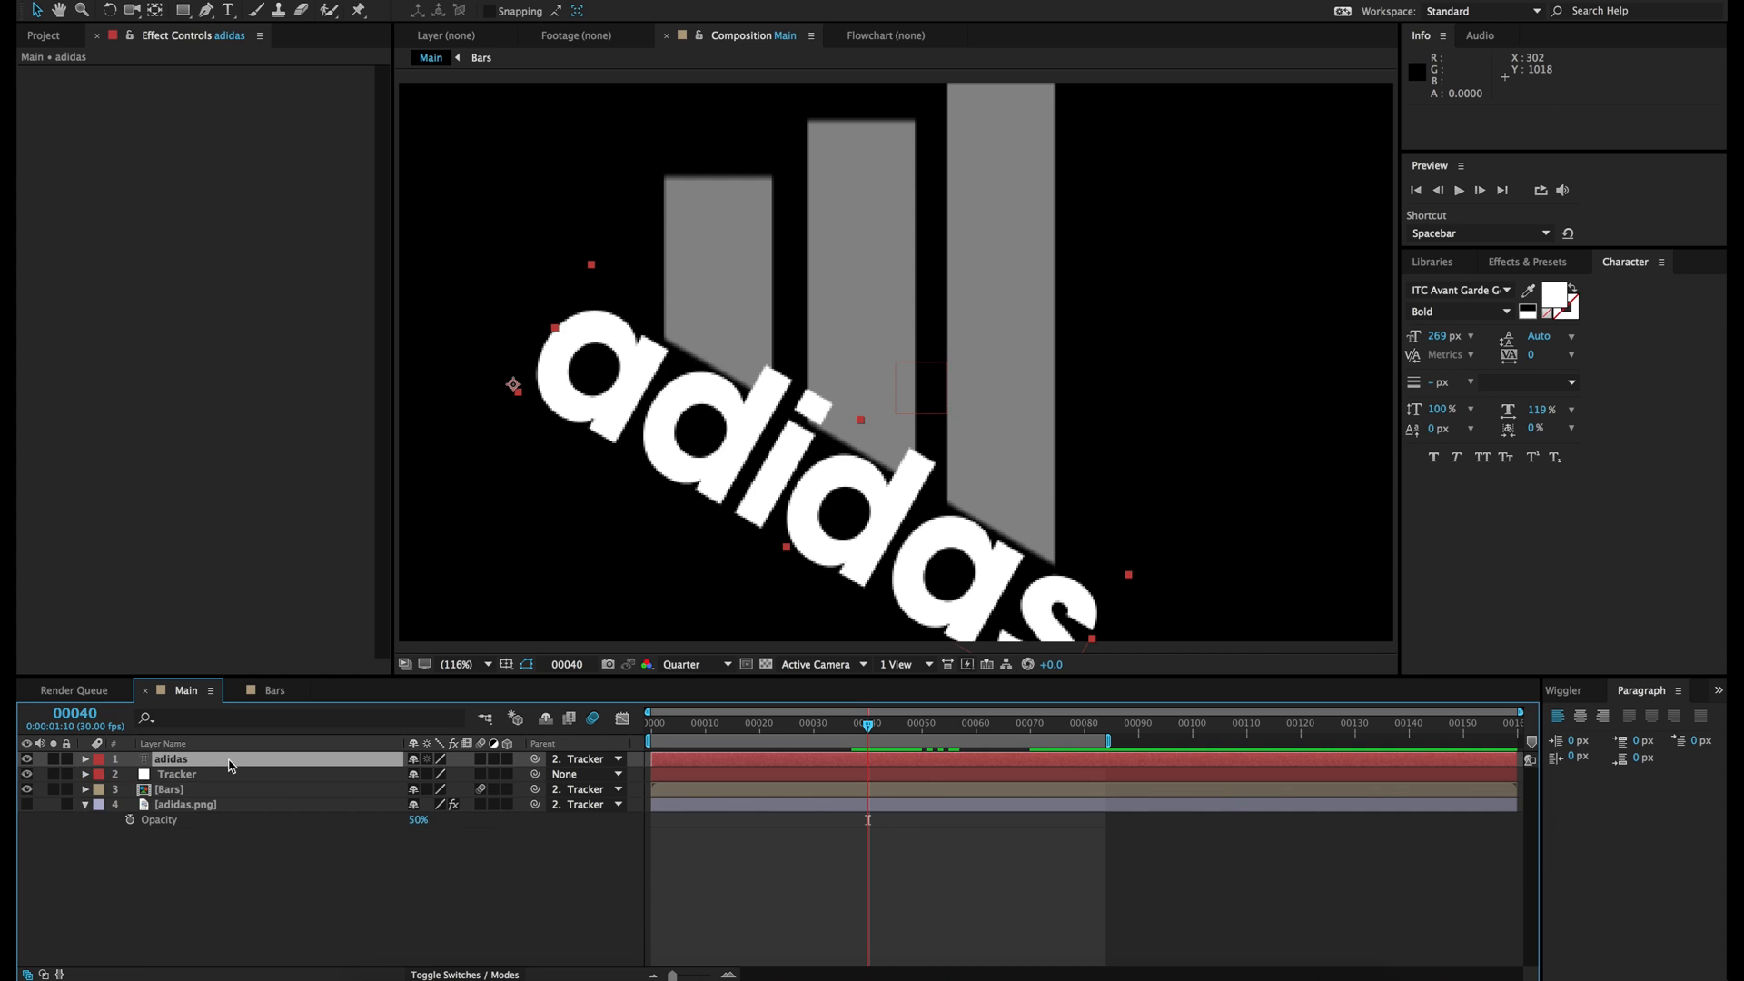
Step: Apply the 3D Flip In Rotate X text animation preset to the adidas layer at frame 40
{"action": "left_click", "coordinate": [1527, 261]}
{"action": "left_click", "coordinate": [1712, 287]}
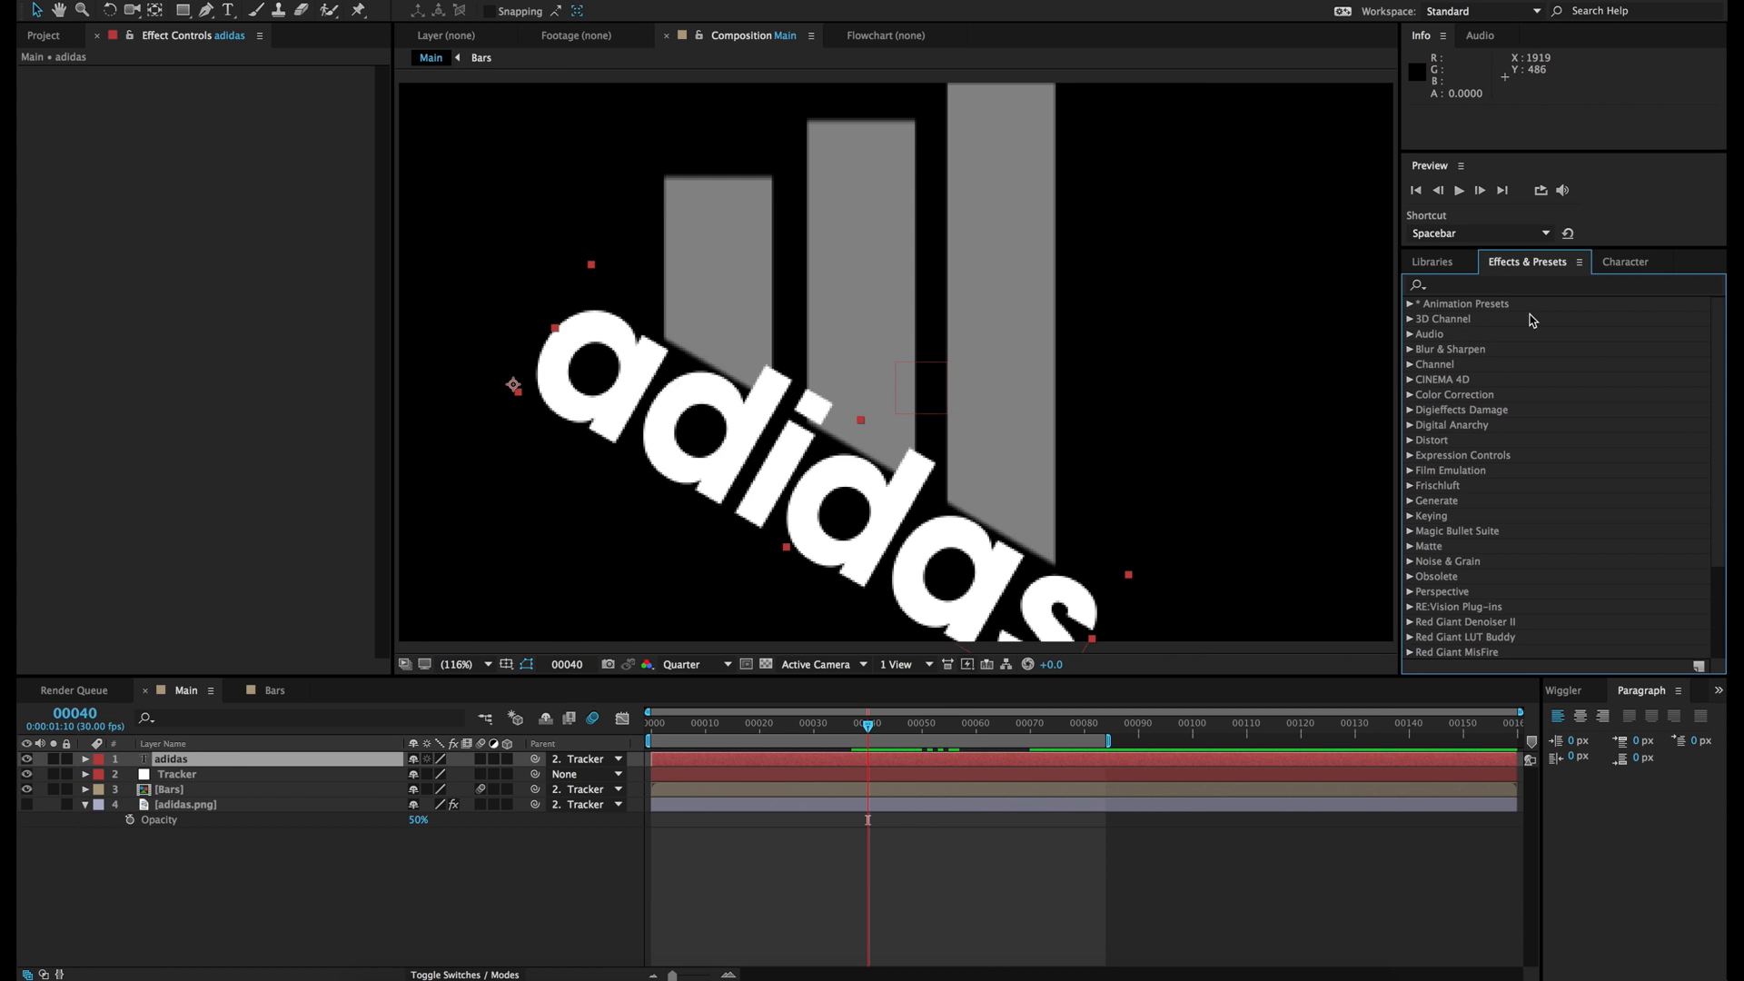
{"action": "left_click", "coordinate": [1410, 304]}
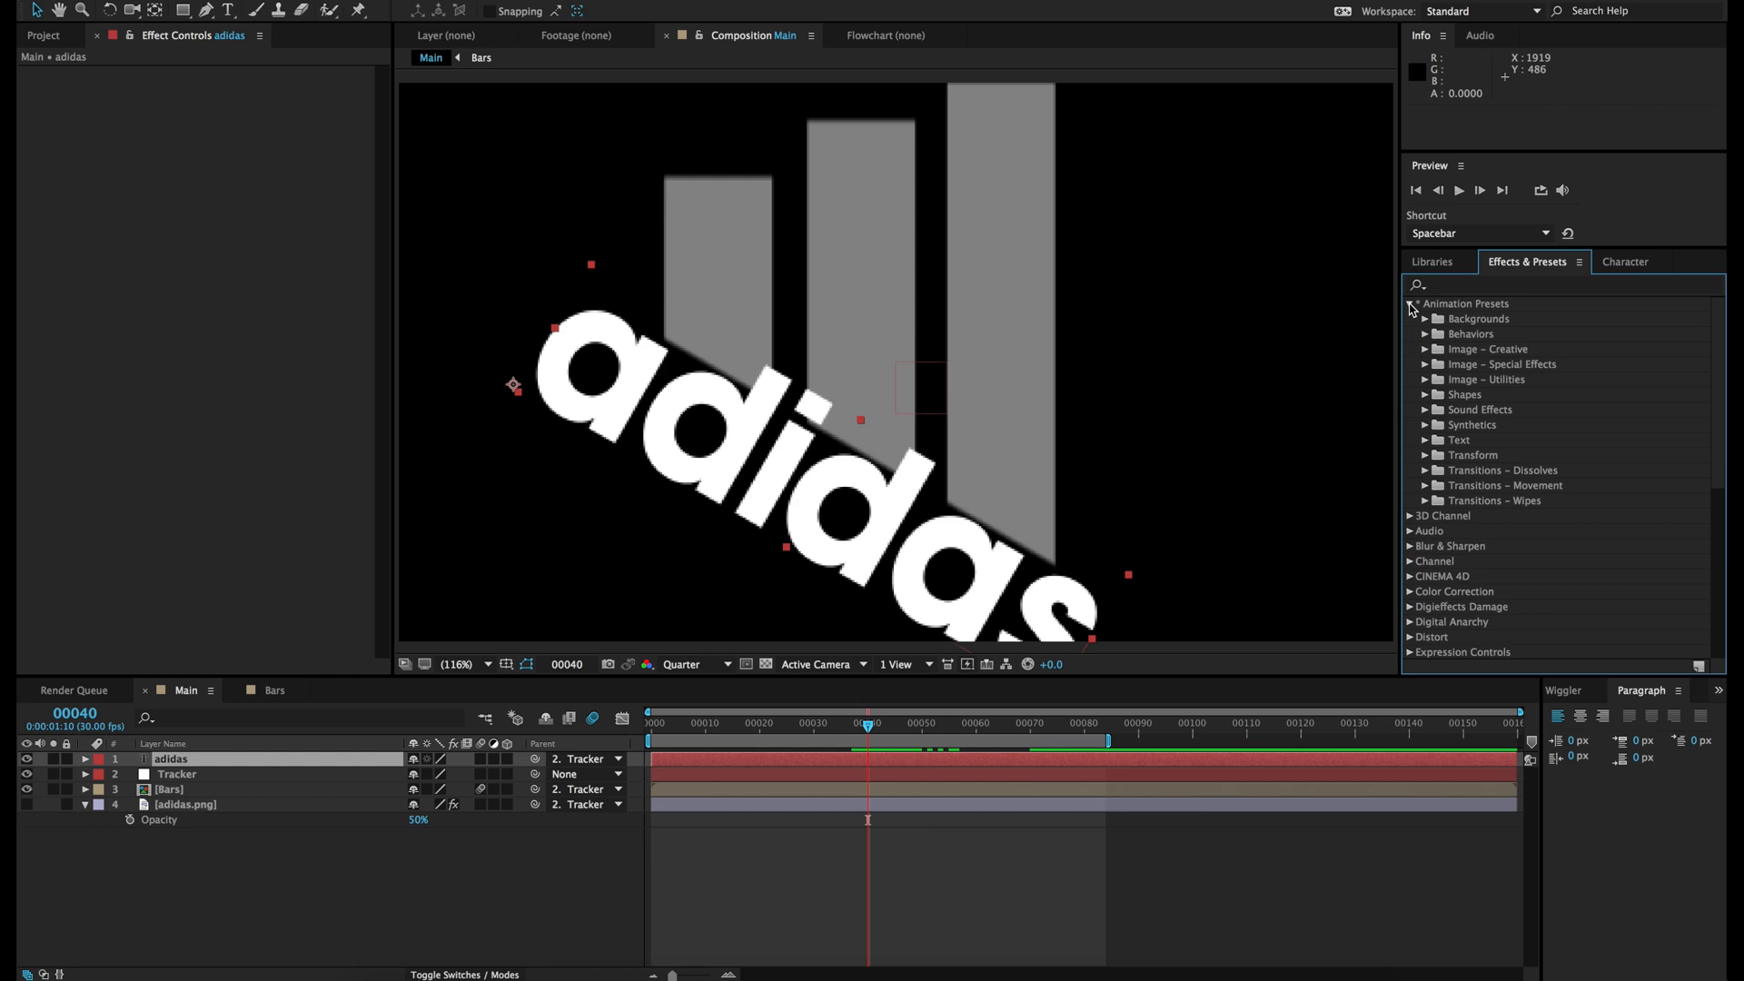
{"action": "left_click", "coordinate": [1423, 441]}
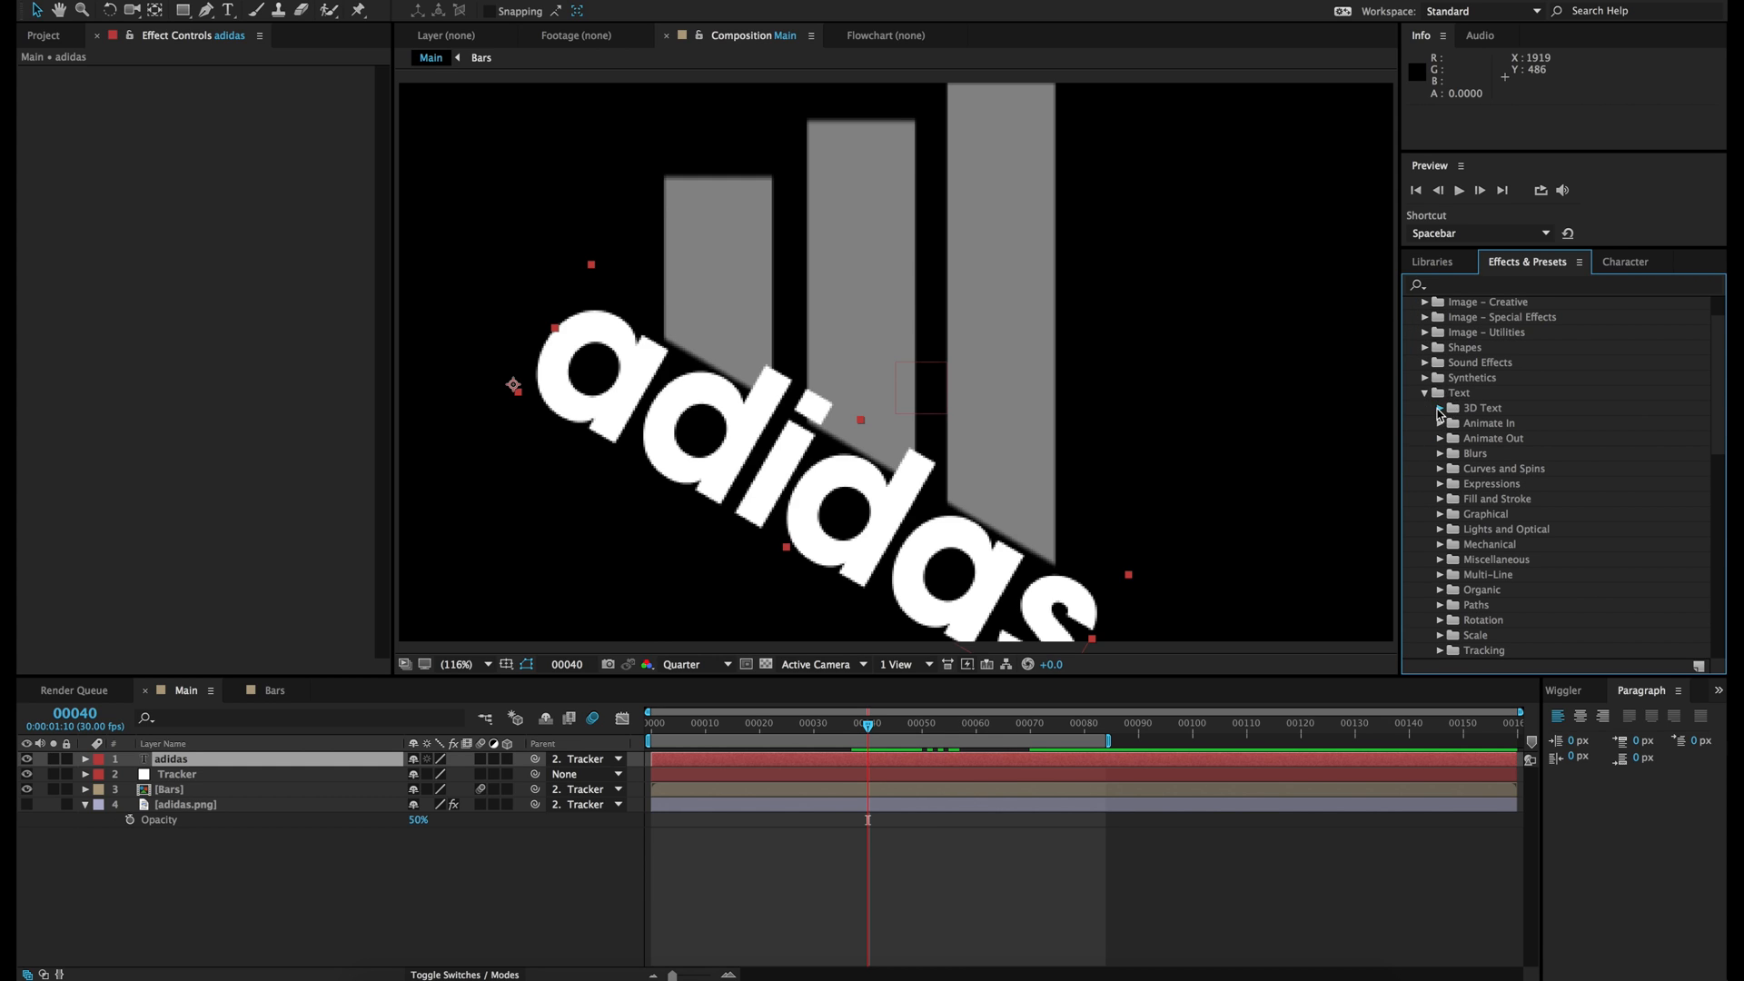
{"action": "scroll", "coordinate": [1440, 415], "scroll_direction": "down", "scroll_amount": 5}
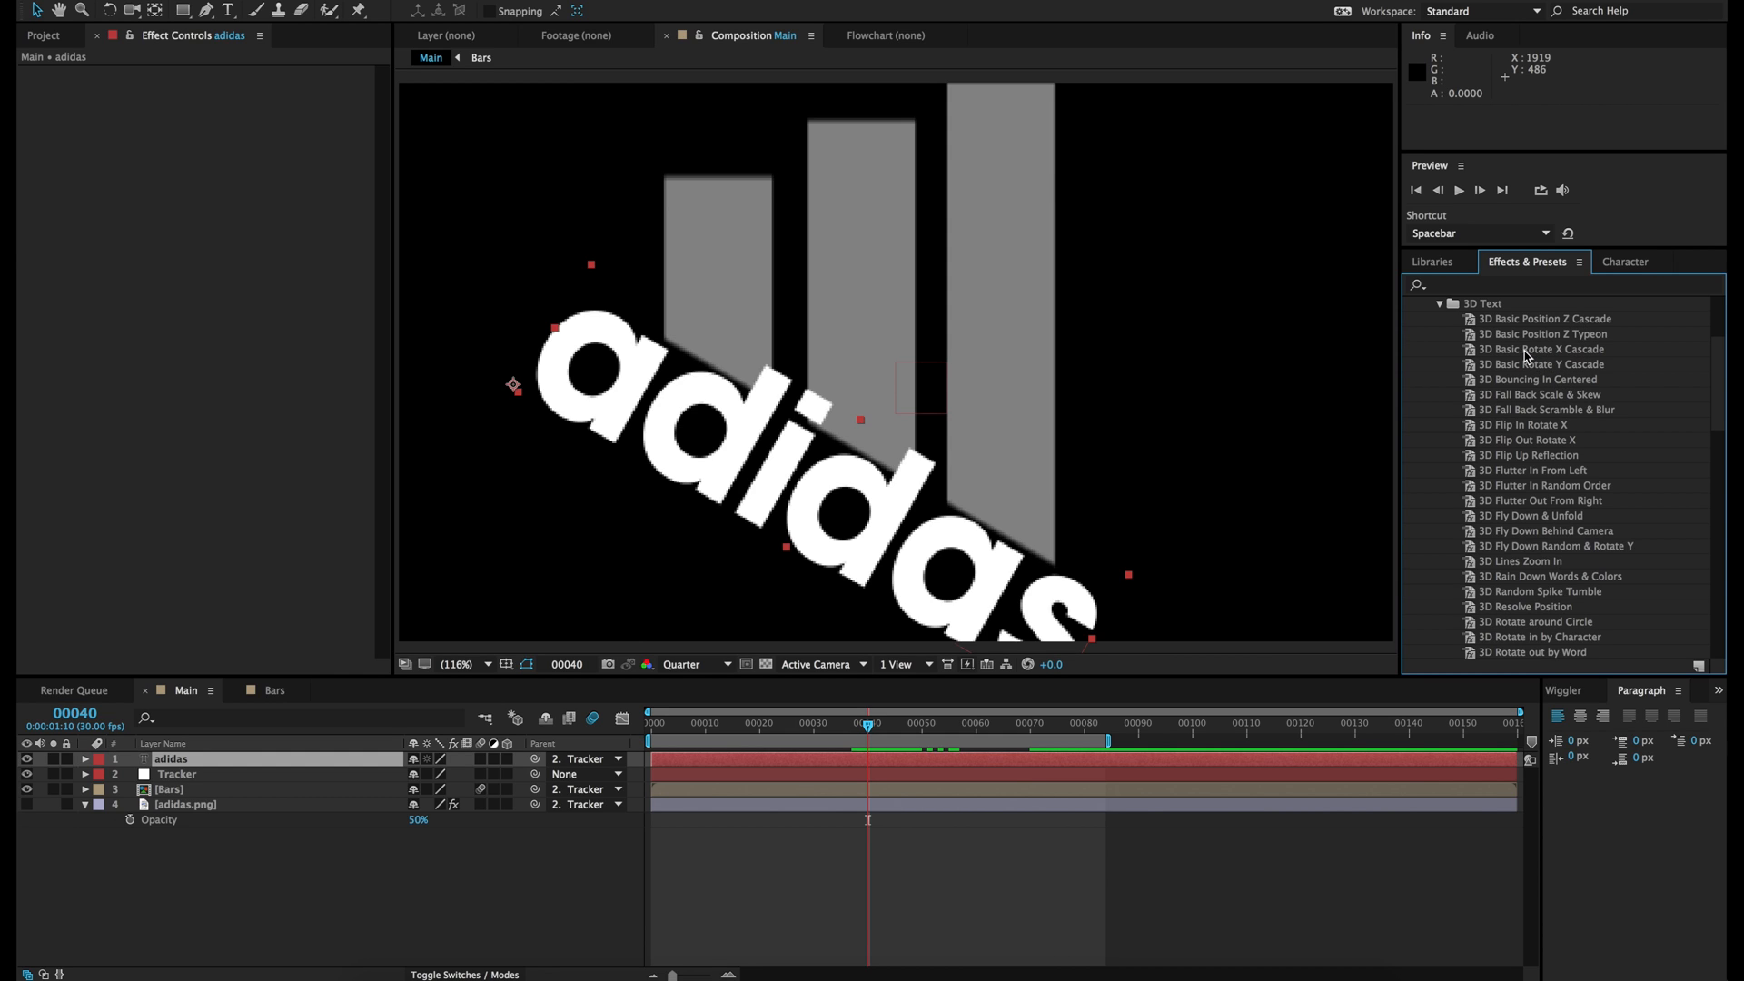
{"action": "left_click", "coordinate": [1536, 427]}
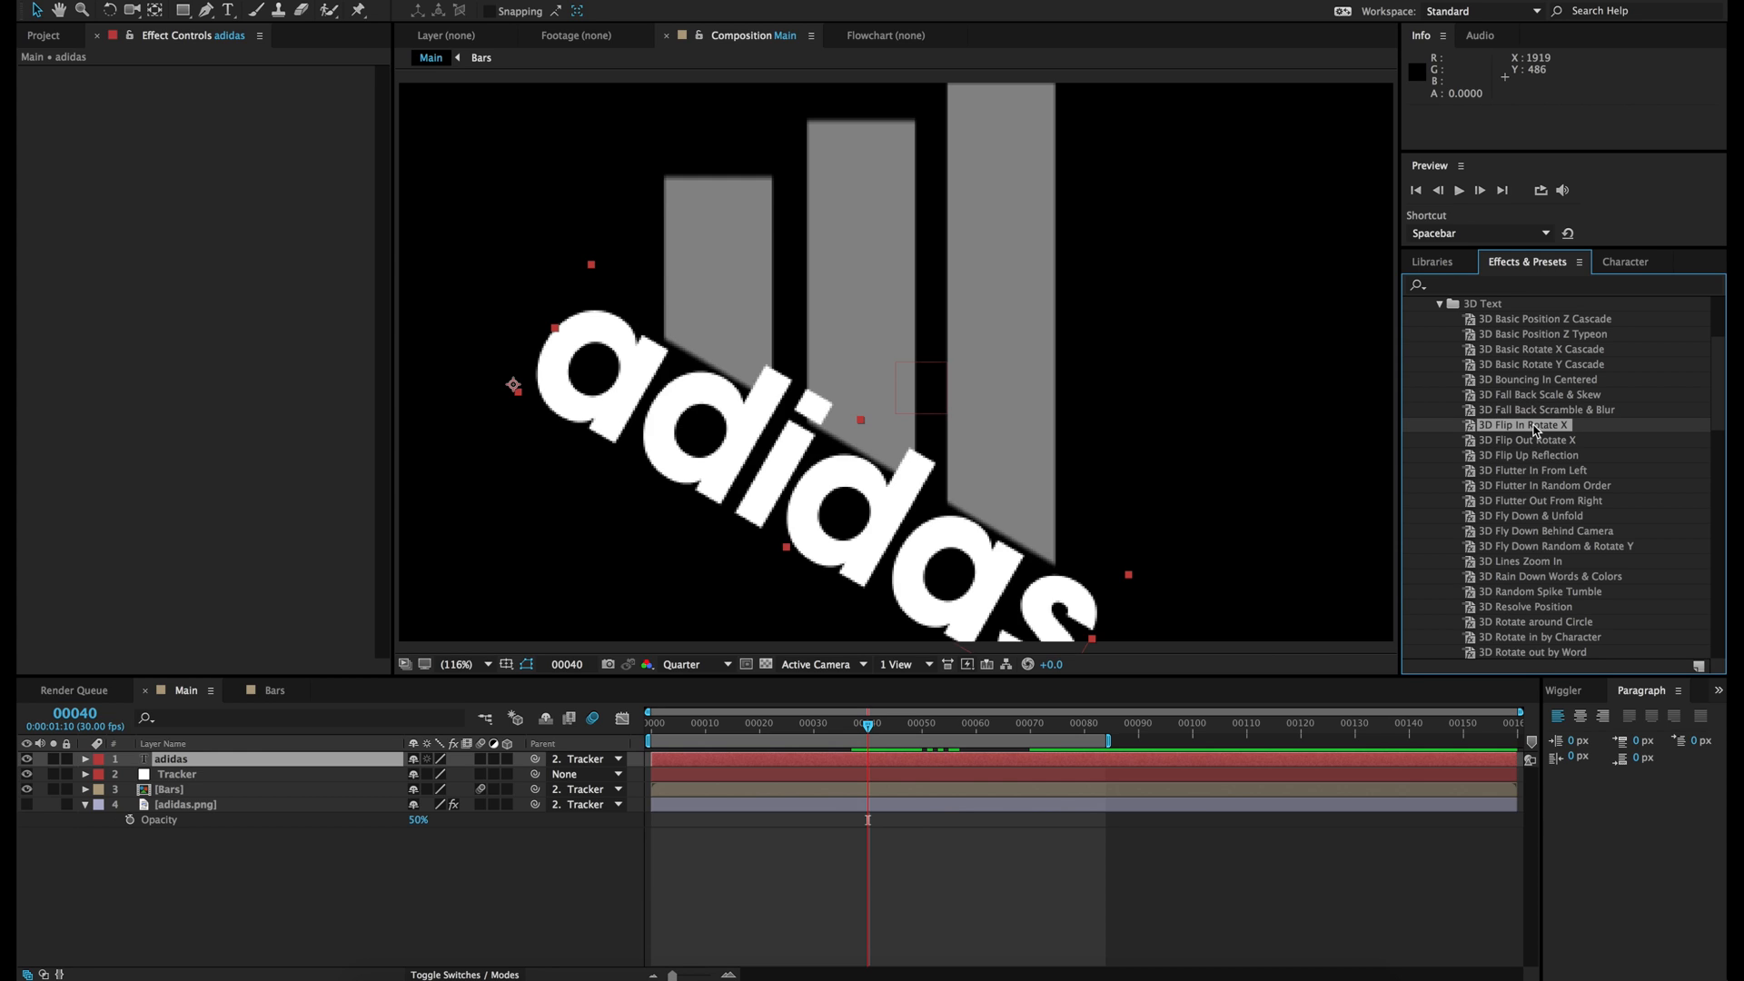
{"action": "left_click_drag", "start_coordinate": [1523, 431], "coordinate": [897, 766]}
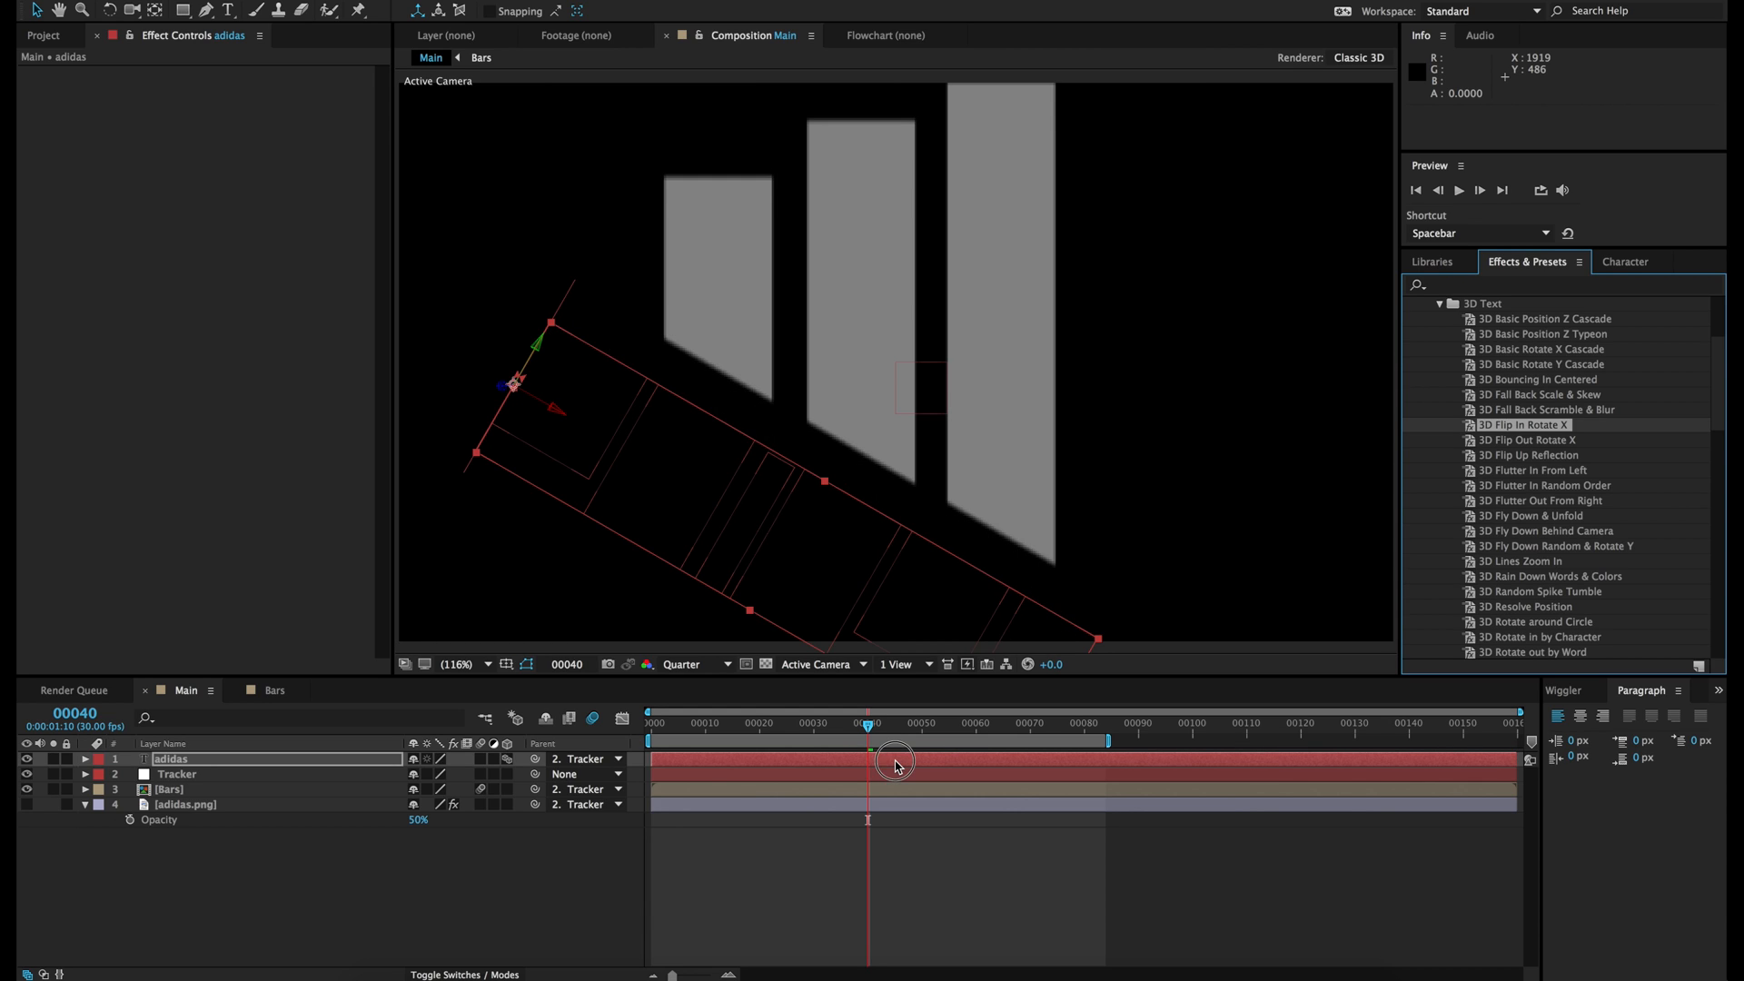
Step: Reveal the adidas layer's Range Selector Offset keyframes and move the ending keyframe to frame 72
{"action": "left_click", "coordinate": [895, 765]}
{"action": "key", "text": "u"}
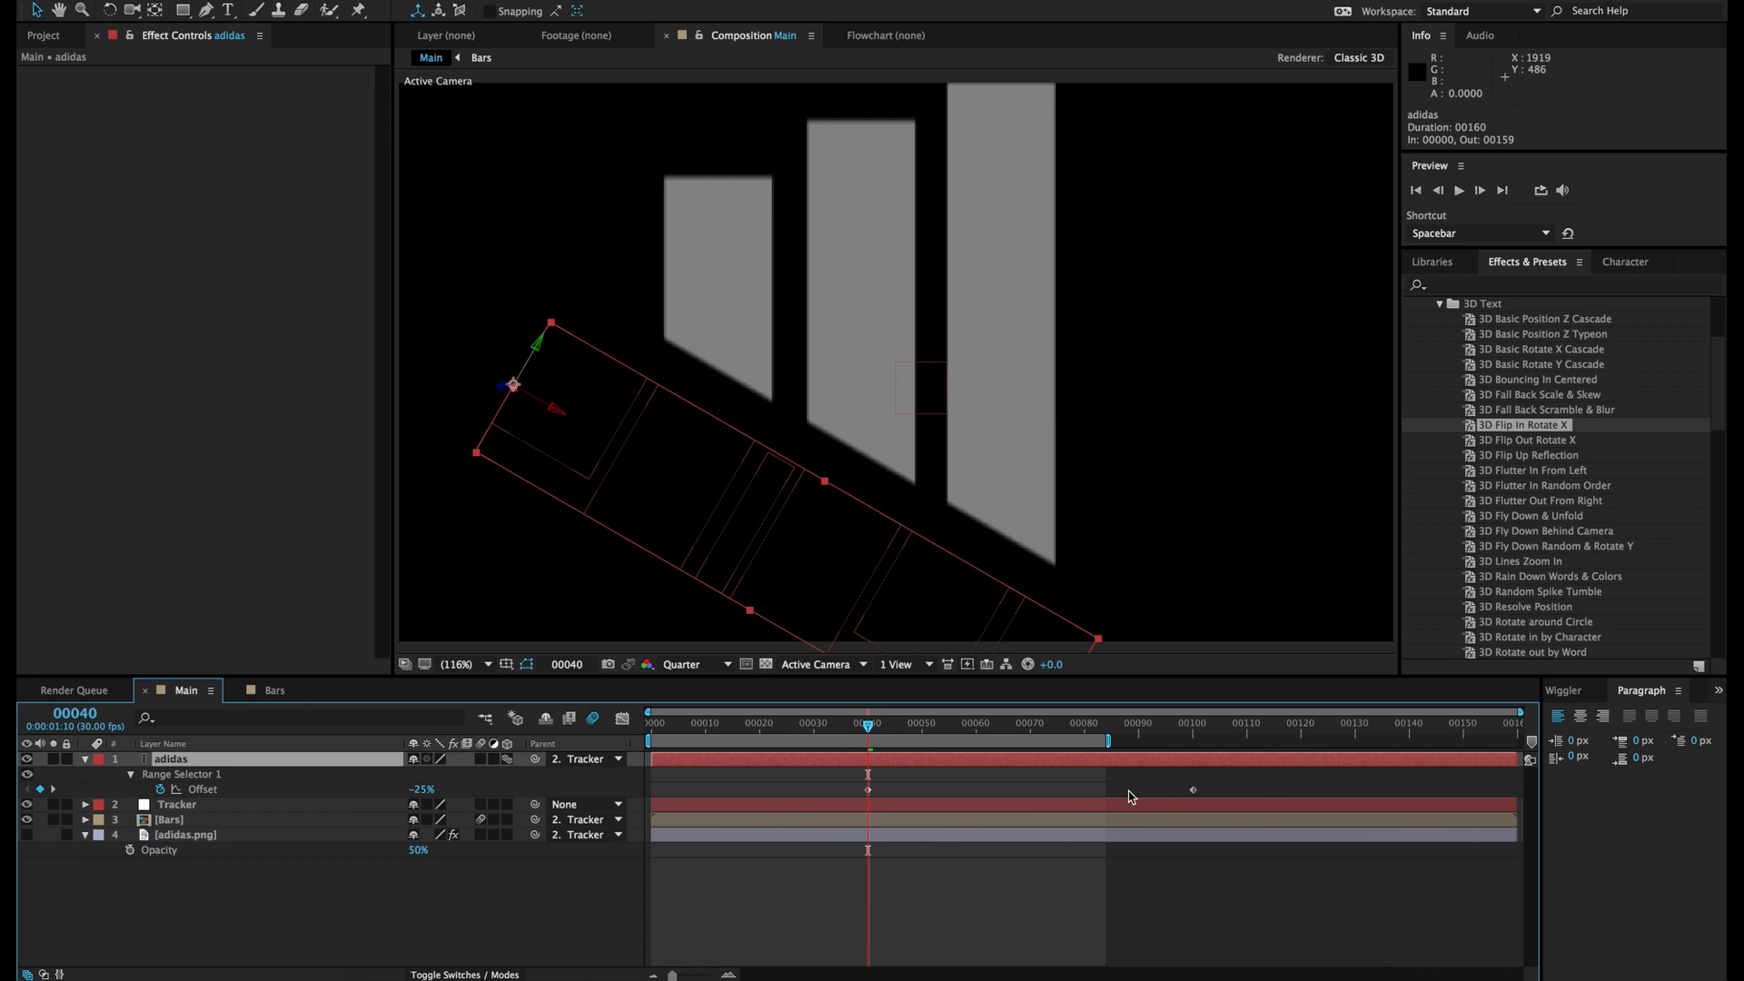
{"action": "left_click_drag", "start_coordinate": [1193, 791], "coordinate": [979, 801]}
{"action": "left_click", "coordinate": [953, 783]}
{"action": "left_click_drag", "start_coordinate": [871, 722], "coordinate": [917, 726]}
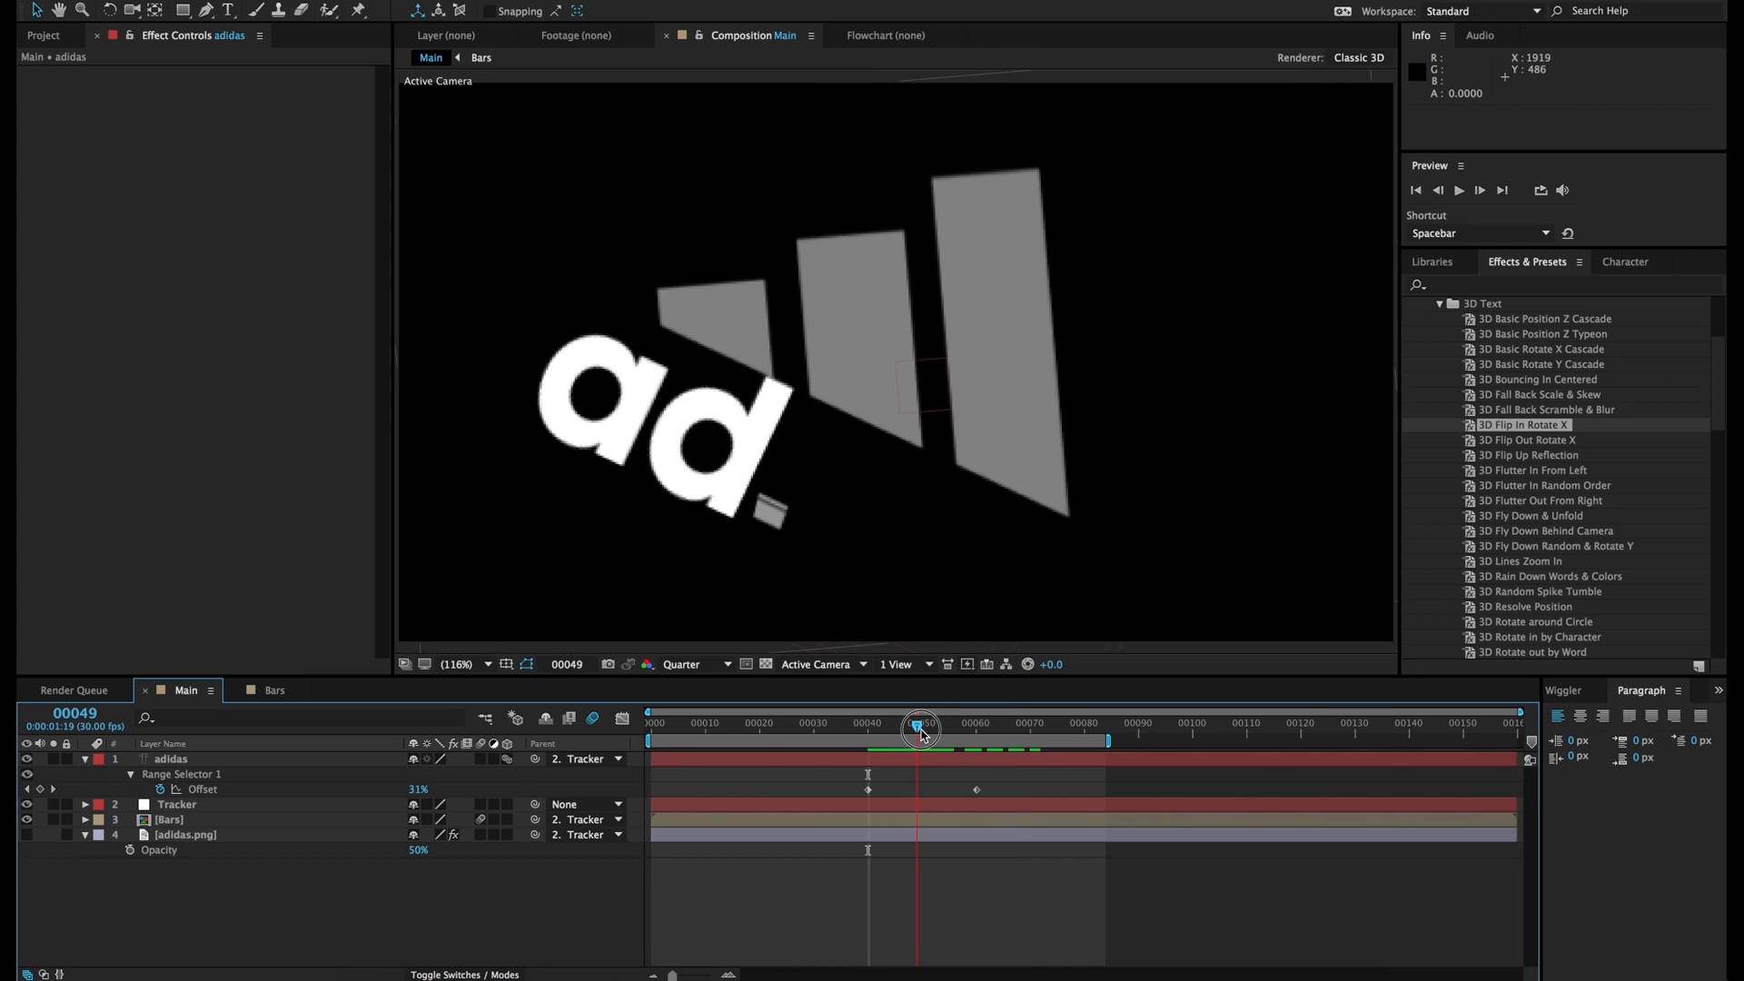
{"action": "left_click_drag", "start_coordinate": [978, 792], "coordinate": [1041, 790]}
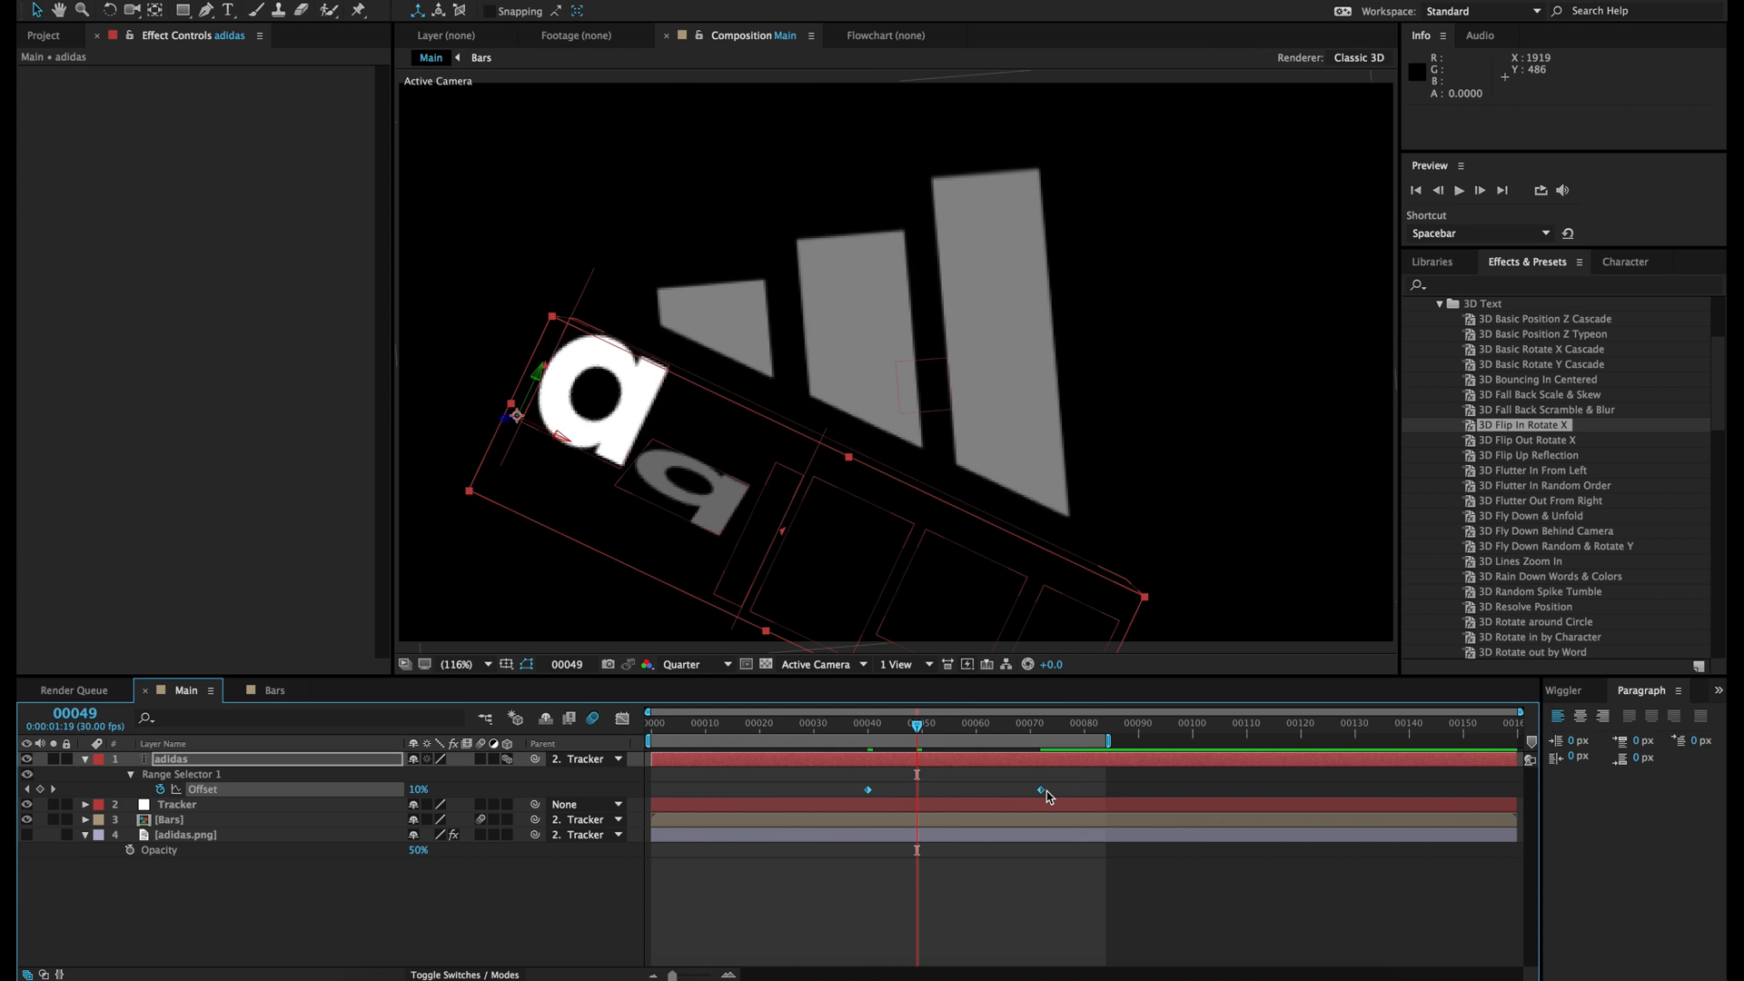
Step: Apply Easy Ease to both Offset keyframes of the adidas text and scrub through the start of its reveal
{"action": "right_click", "coordinate": [1037, 789]}
{"action": "mouse_move", "coordinate": [1154, 966]}
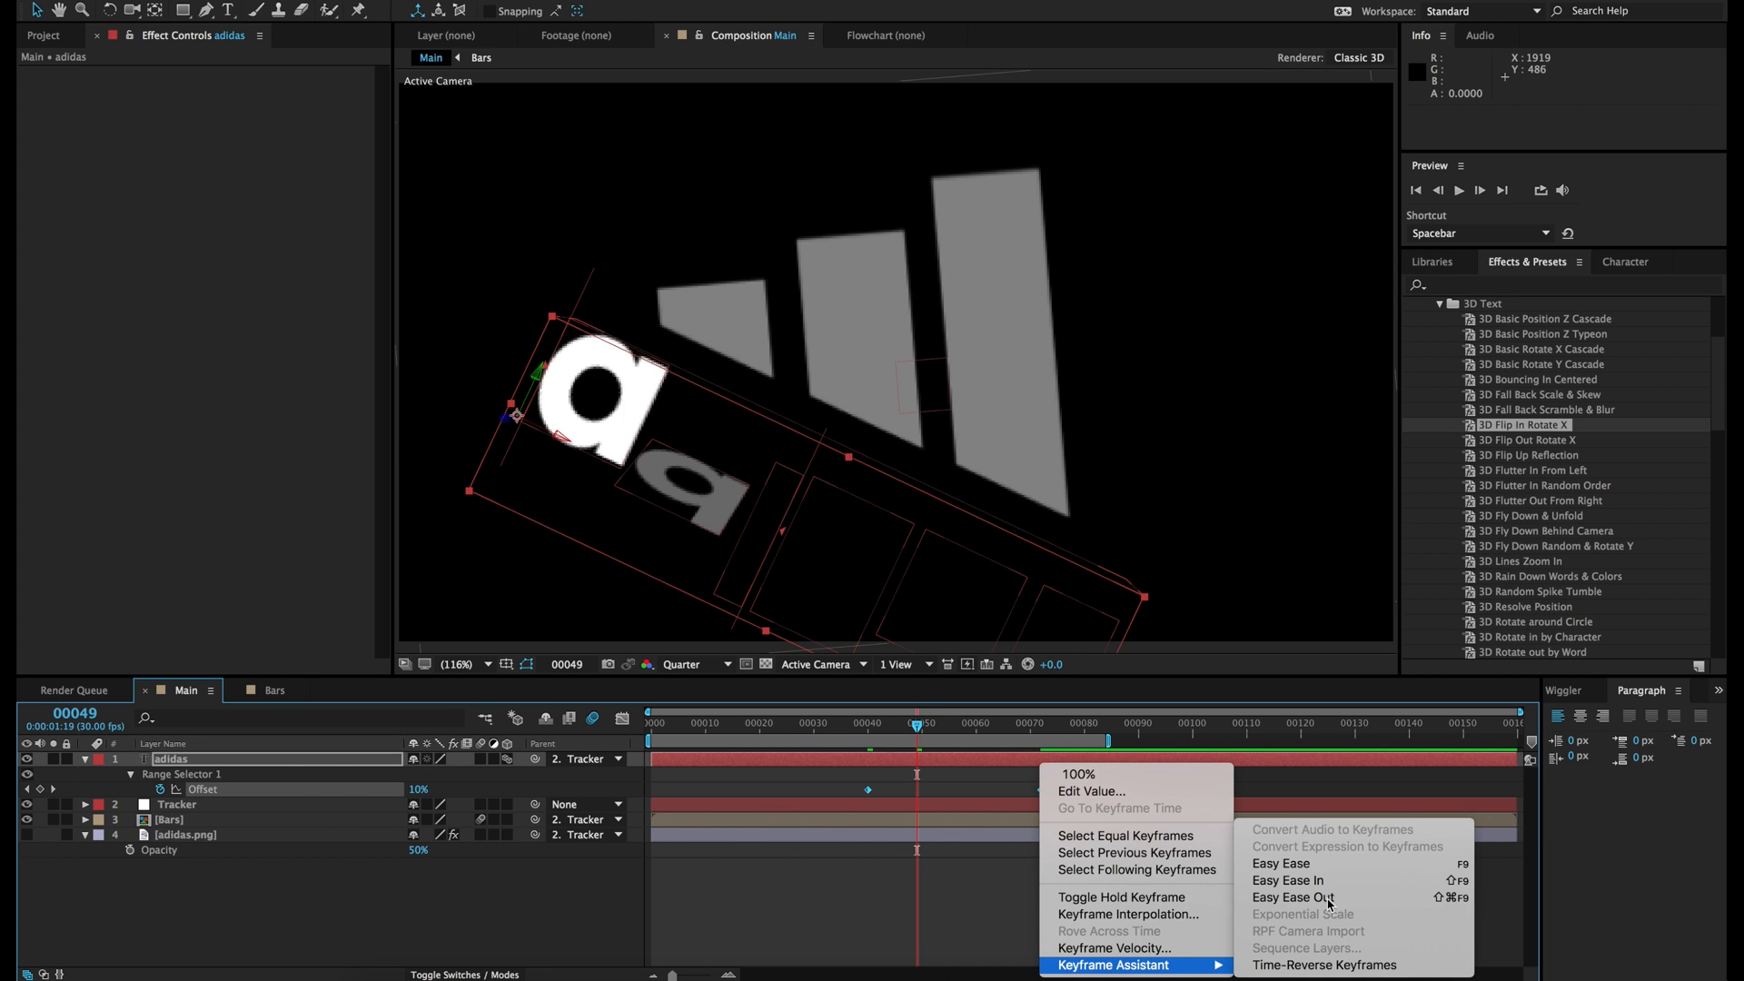
{"action": "left_click", "coordinate": [1304, 864]}
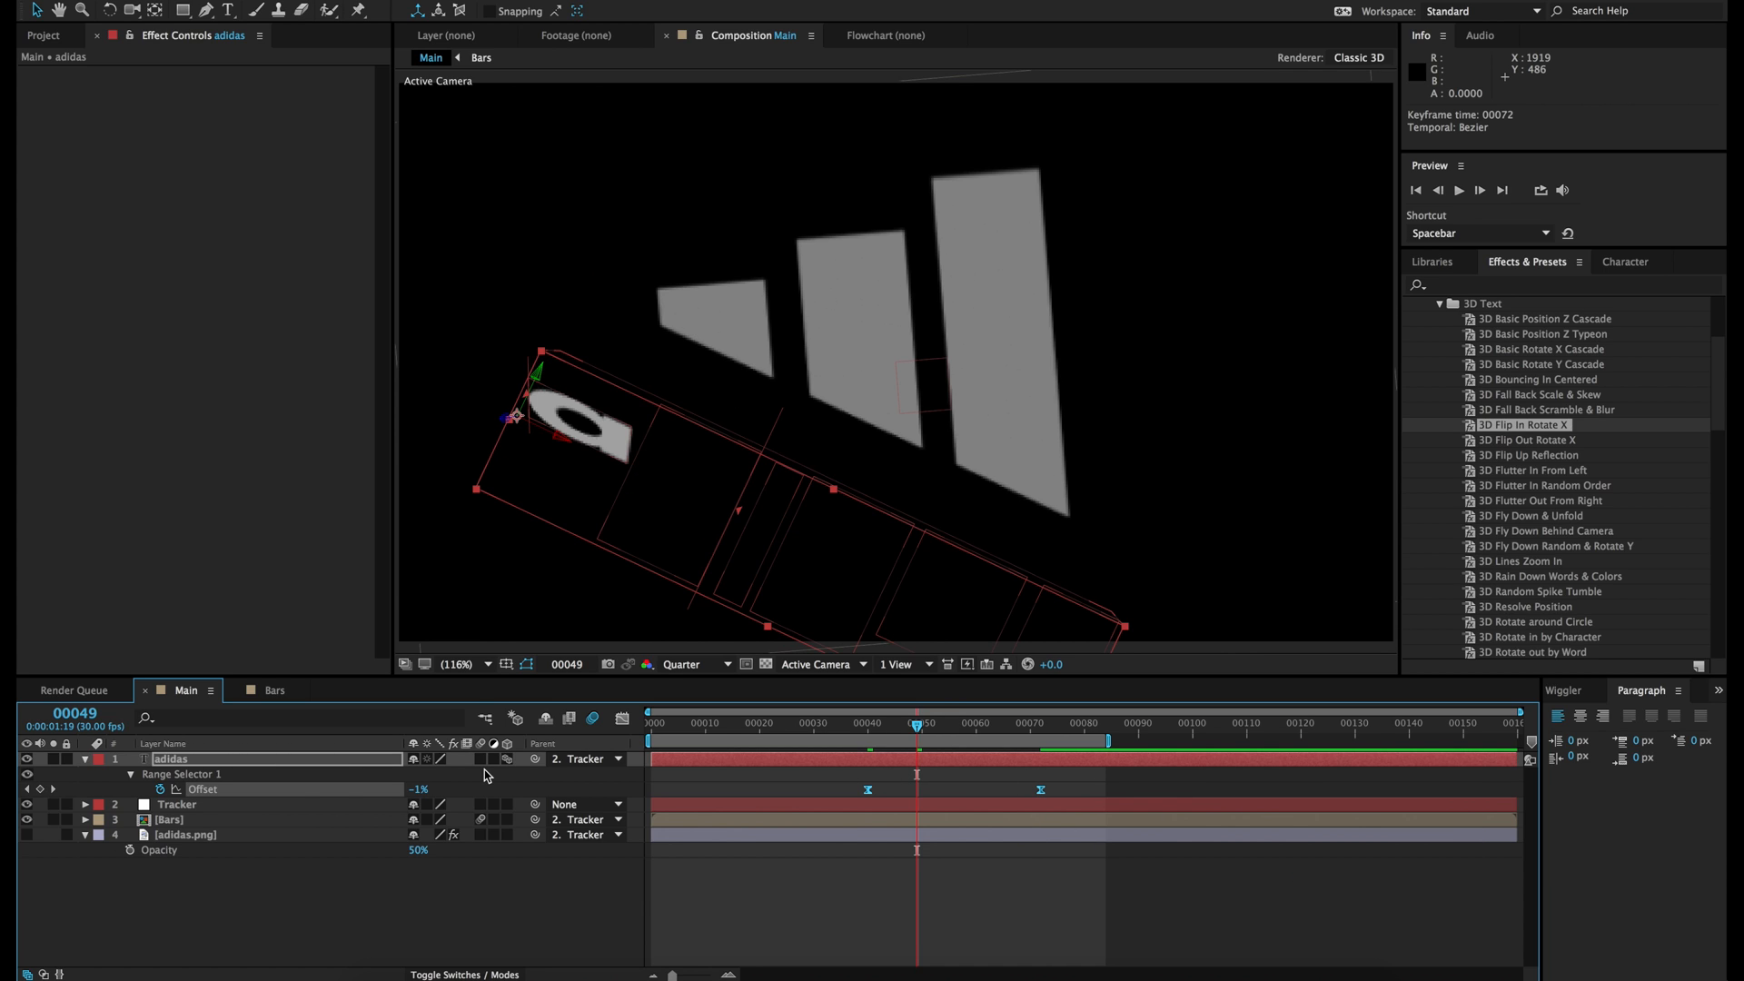
{"action": "left_click", "coordinate": [820, 782]}
{"action": "left_click", "coordinate": [869, 724]}
{"action": "left_click_drag", "start_coordinate": [869, 727], "coordinate": [896, 727]}
Step: Move the text's first Offset keyframe earlier to frame 26 and scrub through the reveal to frame 45
{"action": "left_click", "coordinate": [868, 790]}
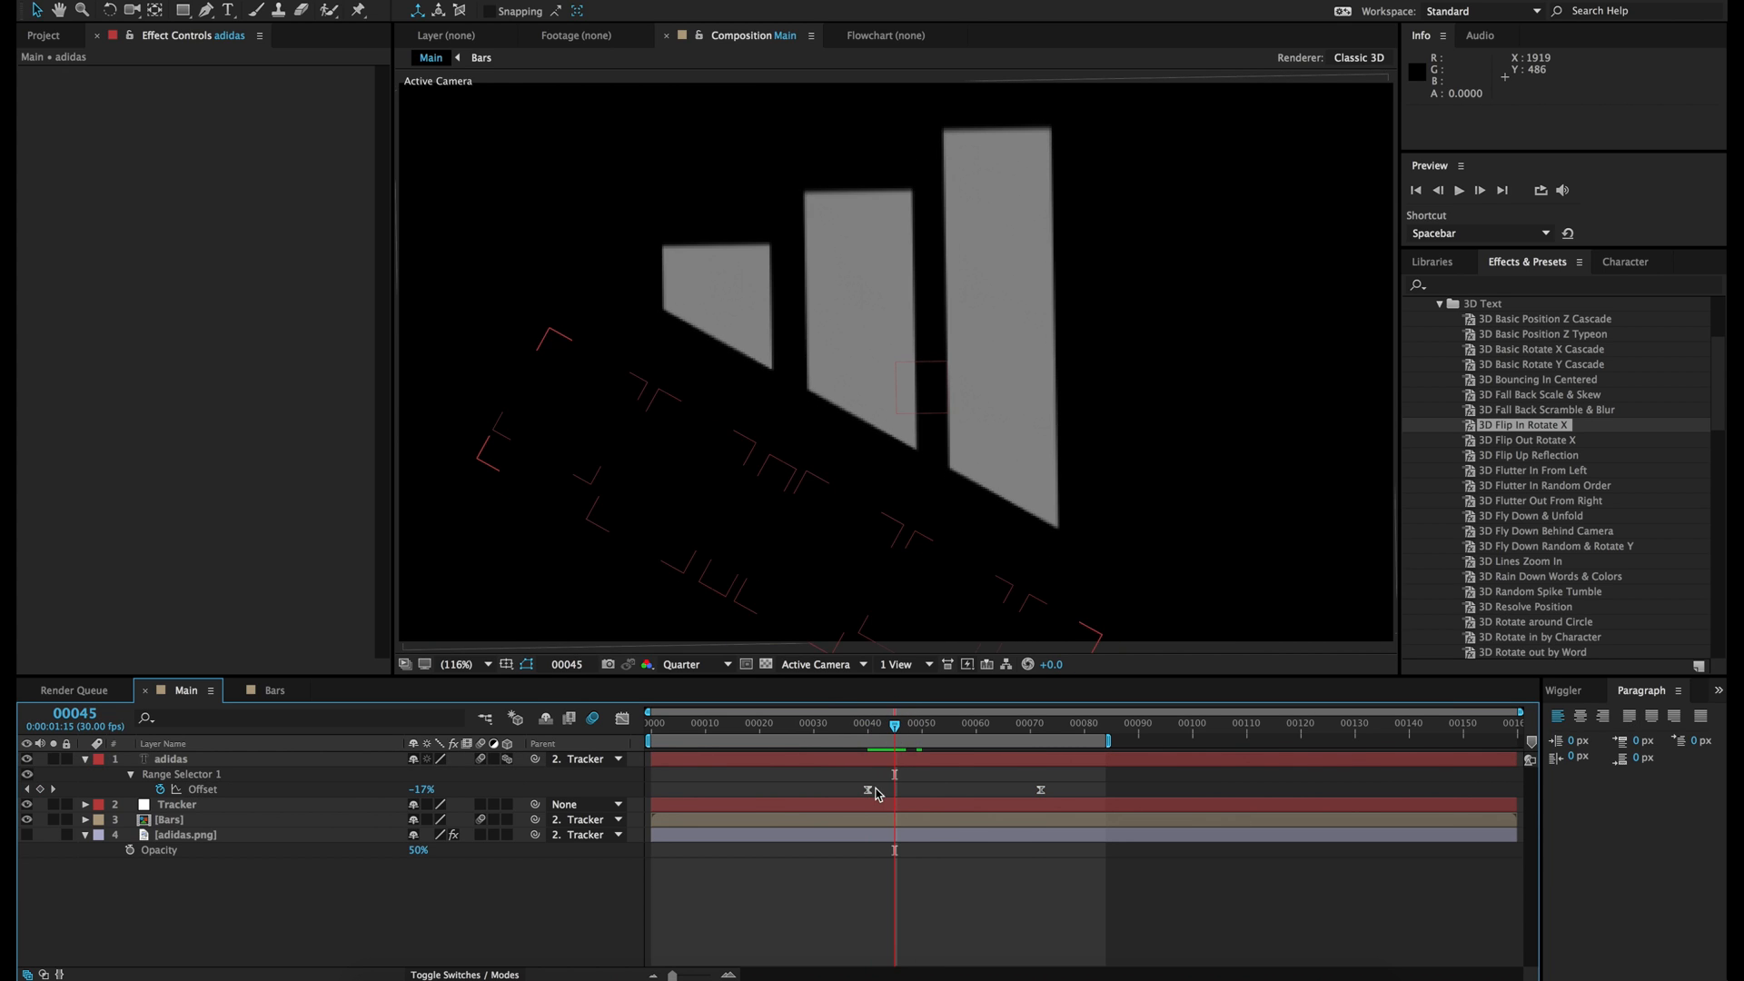
{"action": "left_click_drag", "start_coordinate": [867, 790], "coordinate": [794, 797]}
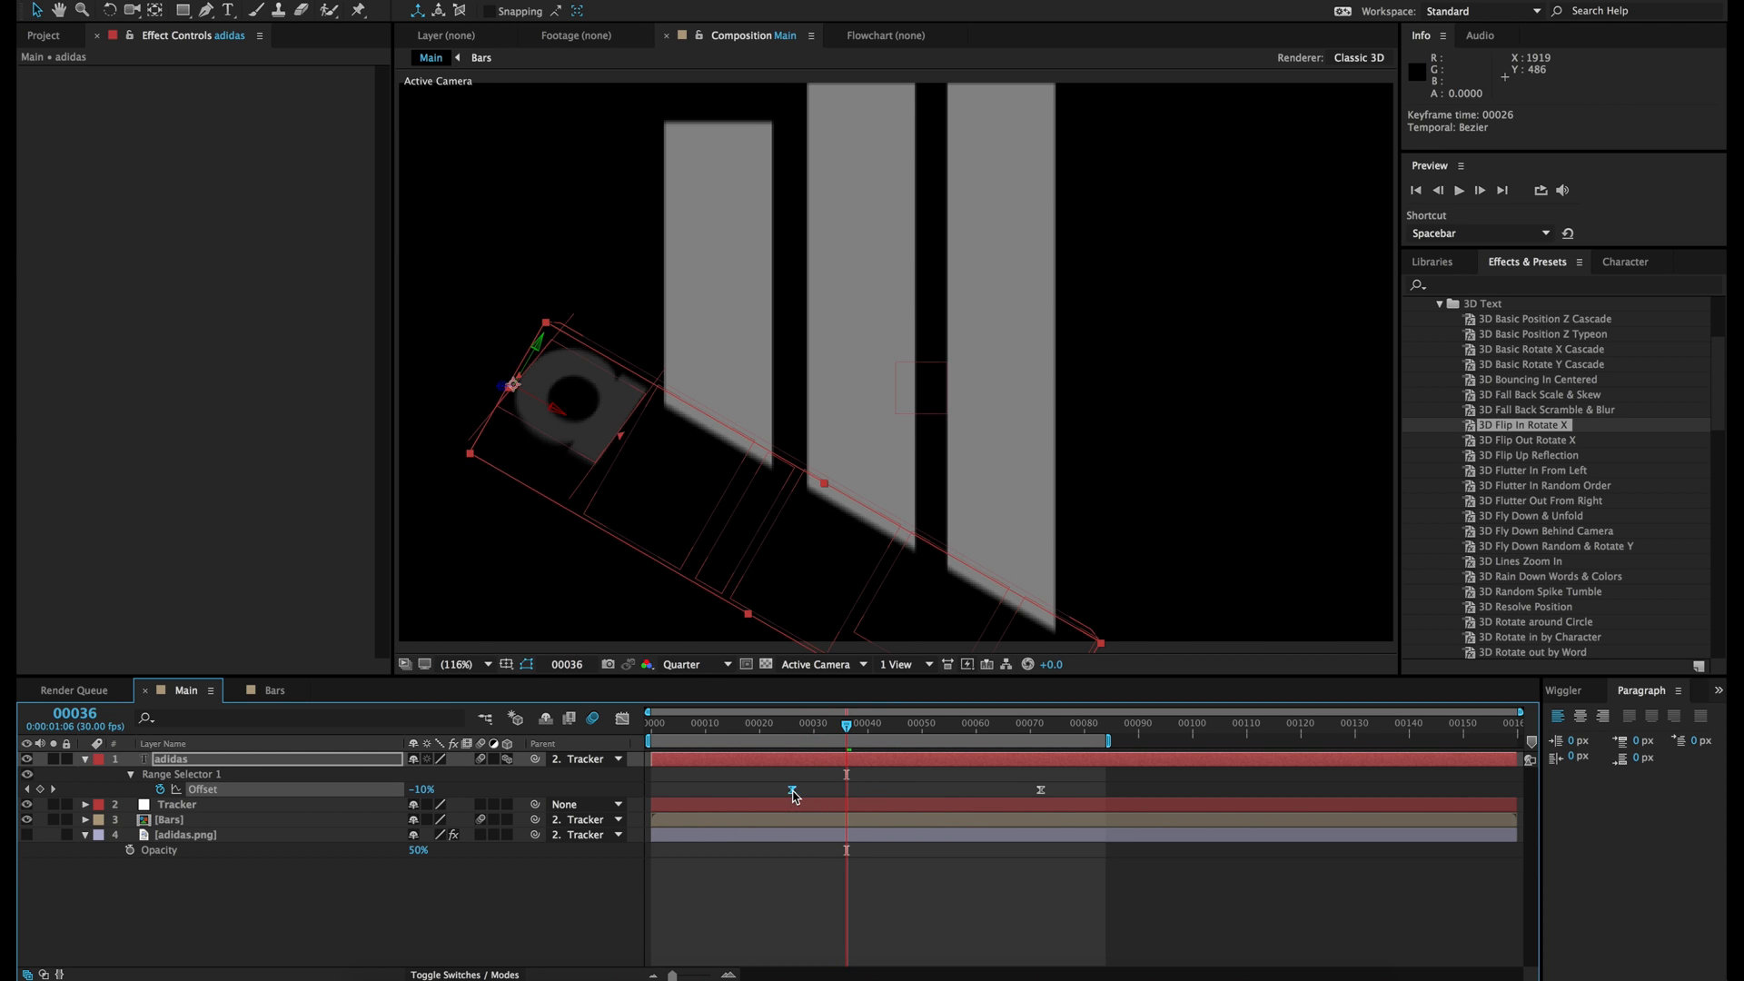
{"action": "left_click_drag", "start_coordinate": [788, 724], "coordinate": [902, 716]}
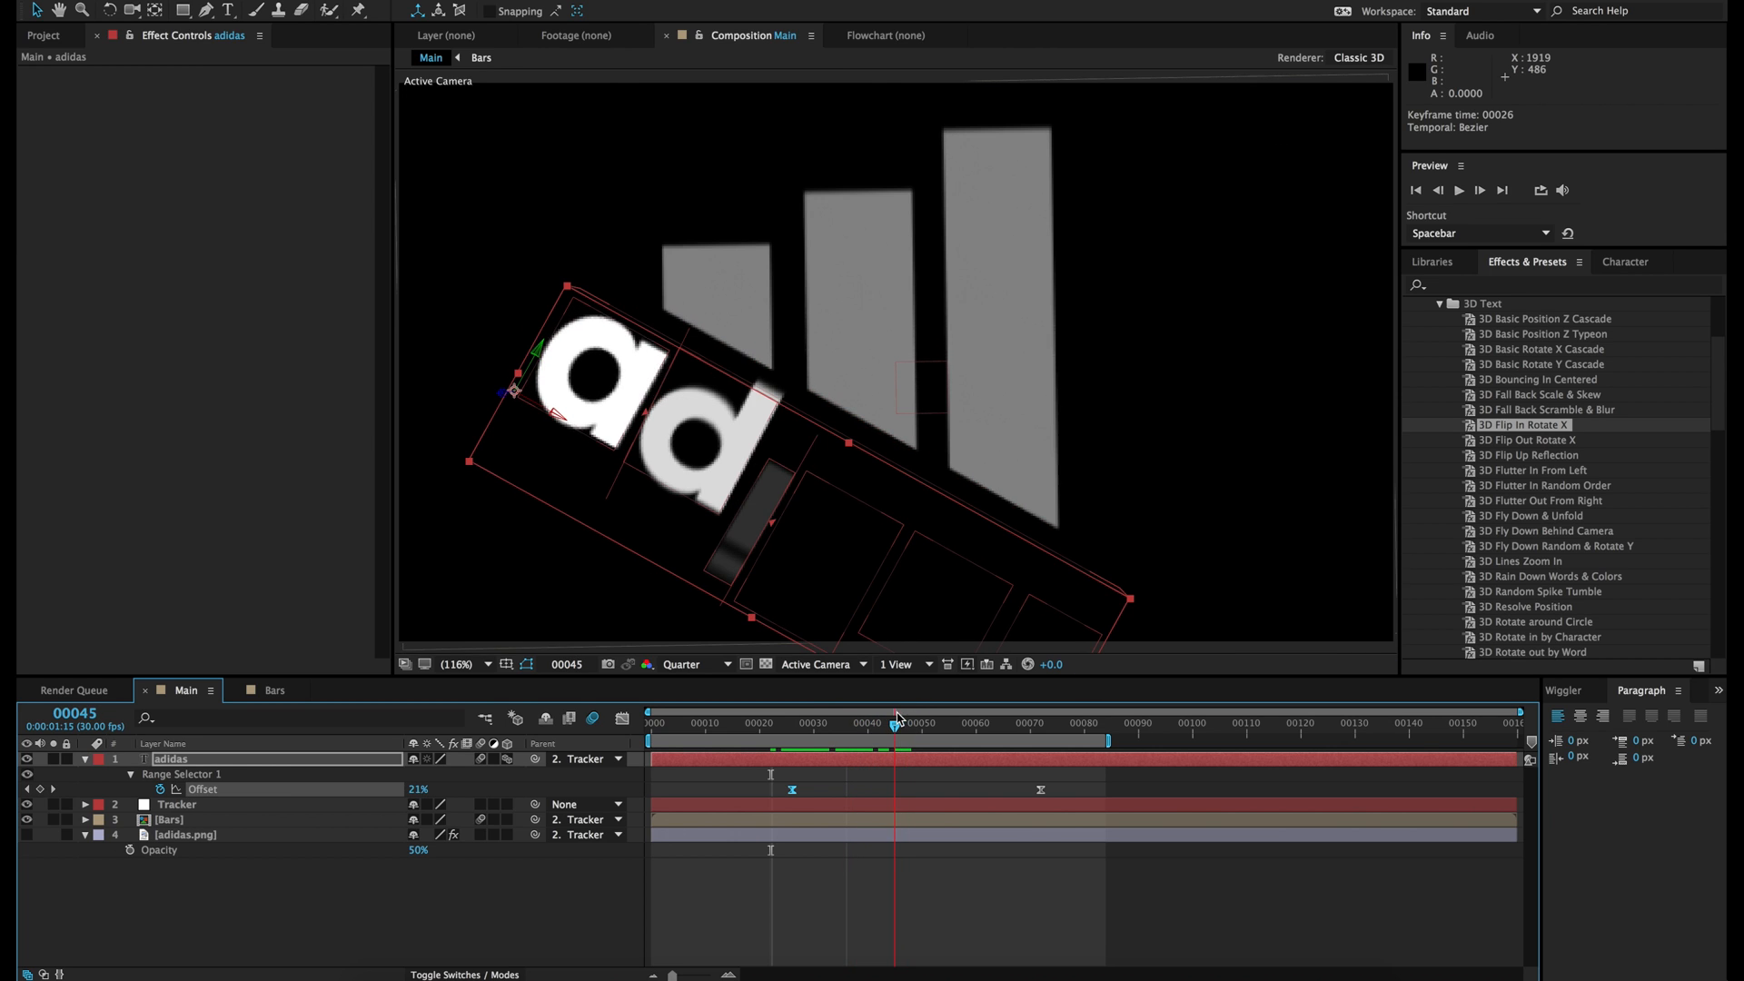
Step: Move the Tracker's first Rotation keyframe earlier to about frame 29 and play back the animation
{"action": "left_click", "coordinate": [818, 813]}
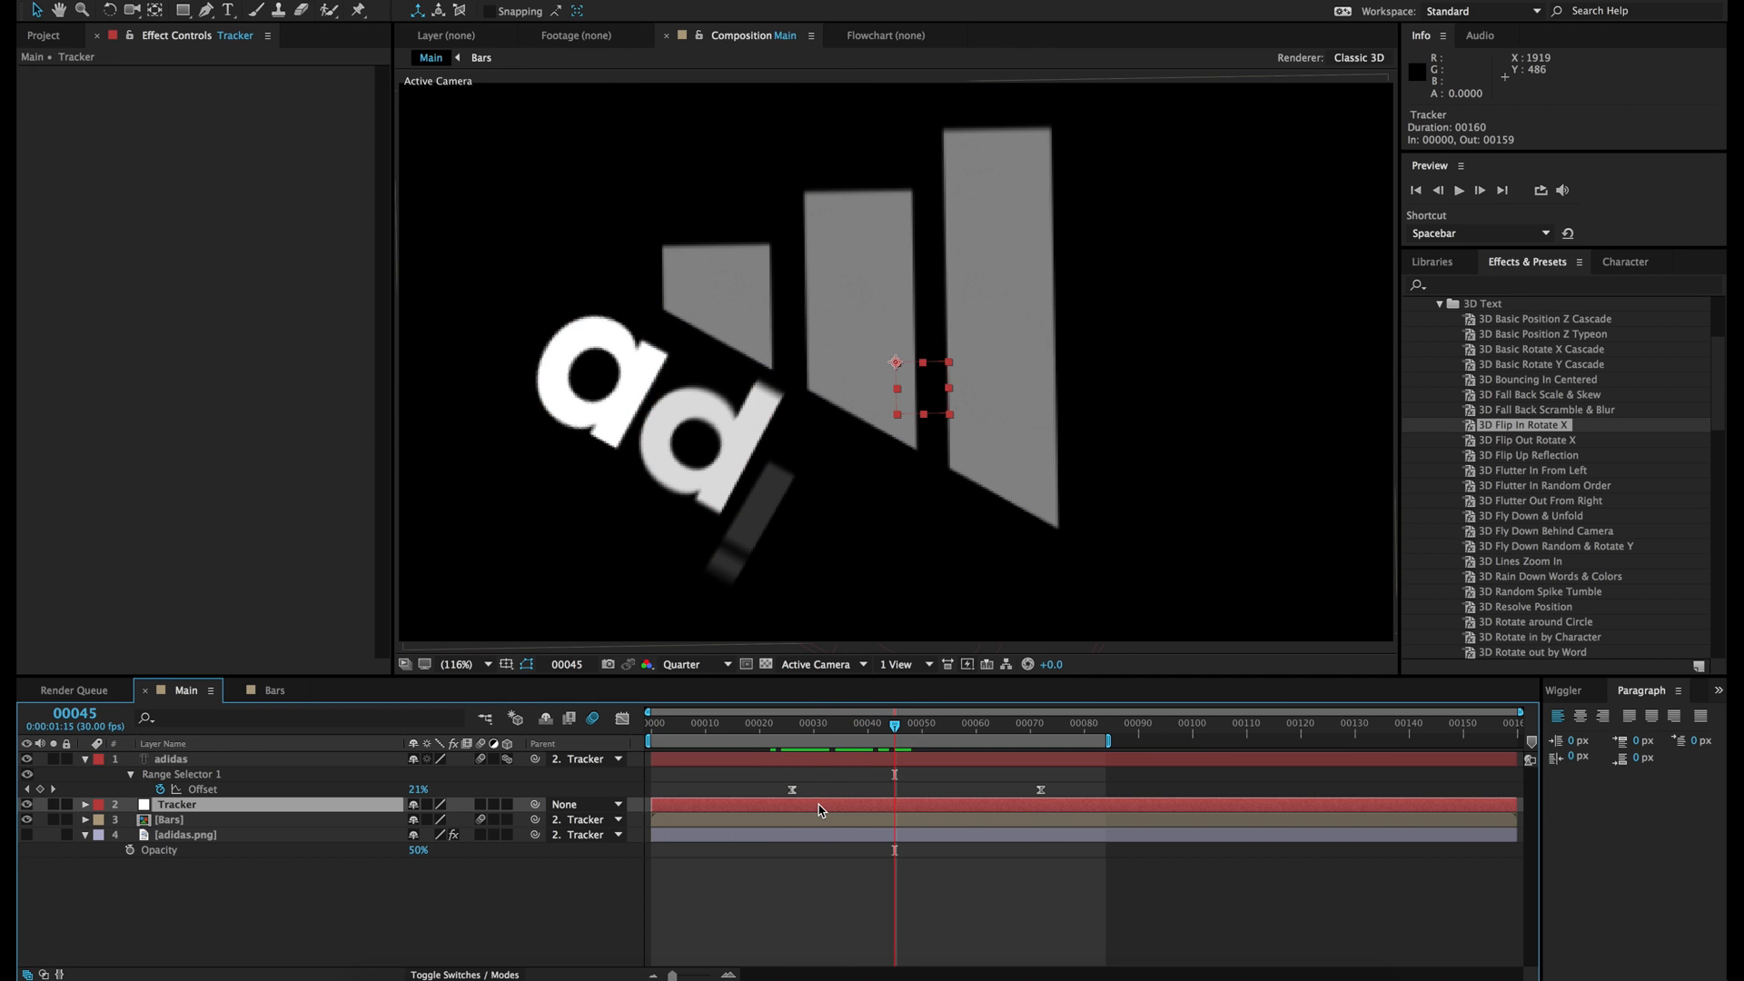
{"action": "key", "text": "u"}
{"action": "left_click", "coordinate": [786, 726]}
{"action": "left_click_drag", "start_coordinate": [877, 820], "coordinate": [807, 820]}
{"action": "key", "text": "space"}
{"action": "key", "text": "space"}
{"action": "left_click", "coordinate": [769, 727]}
{"action": "key", "text": "space"}
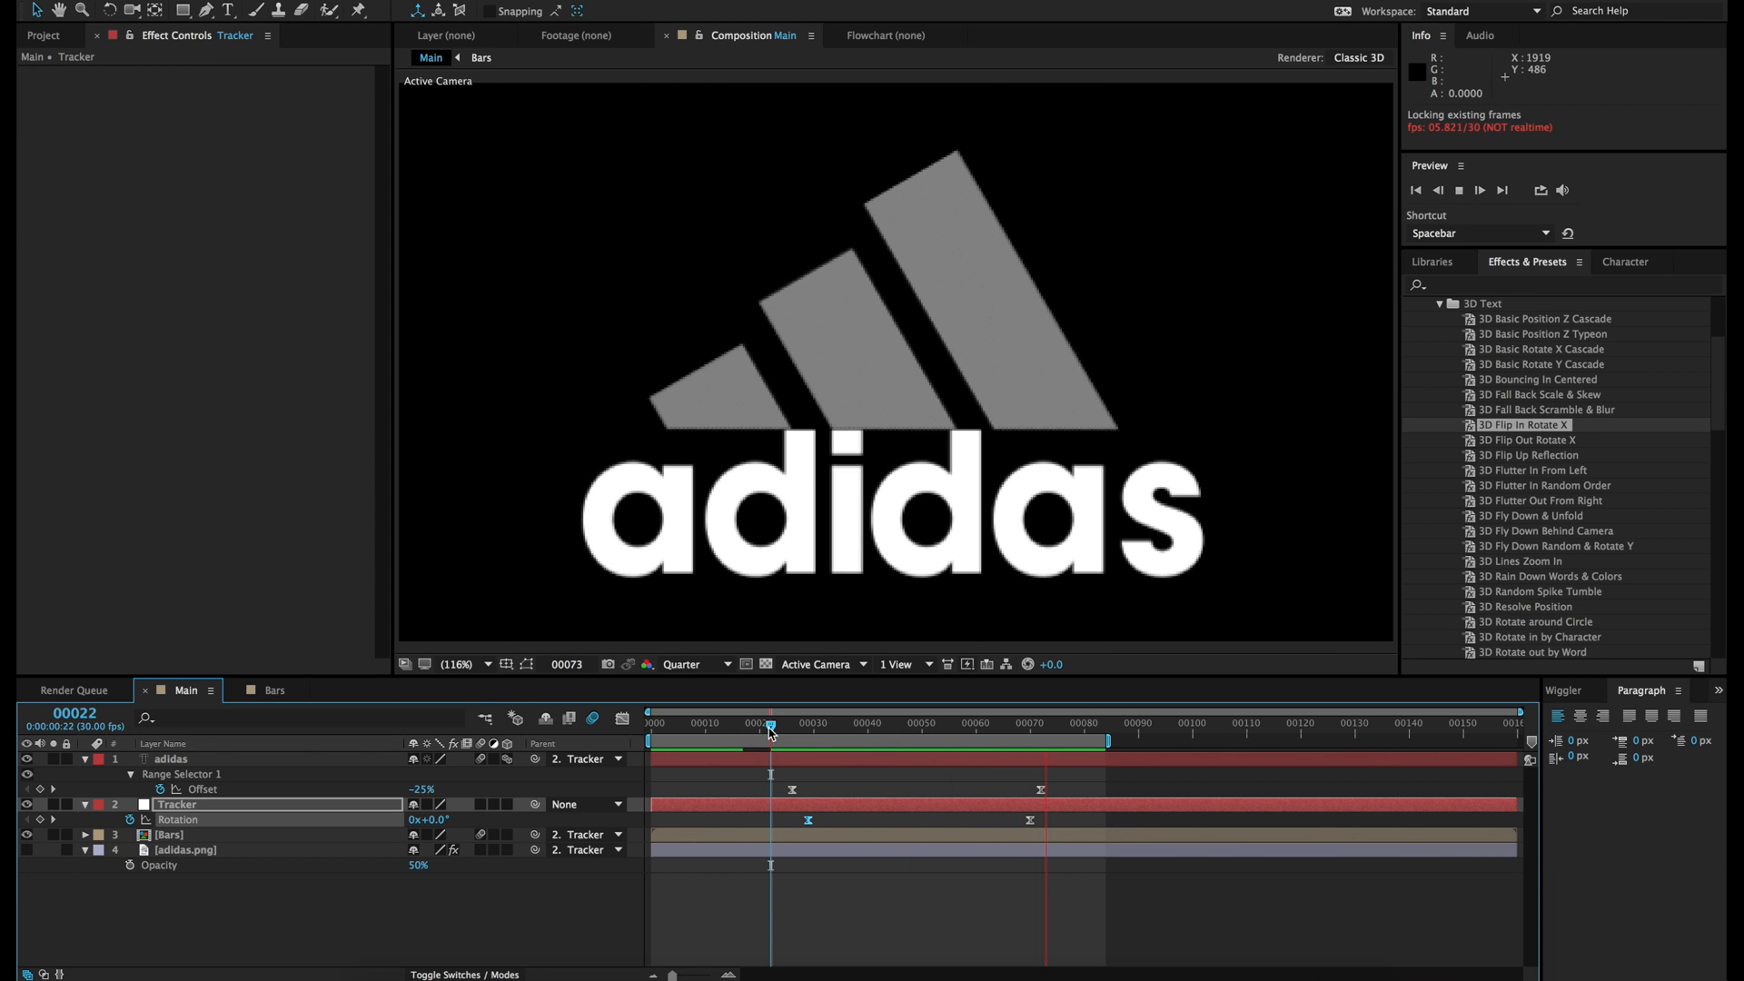
{"action": "key", "text": "space"}
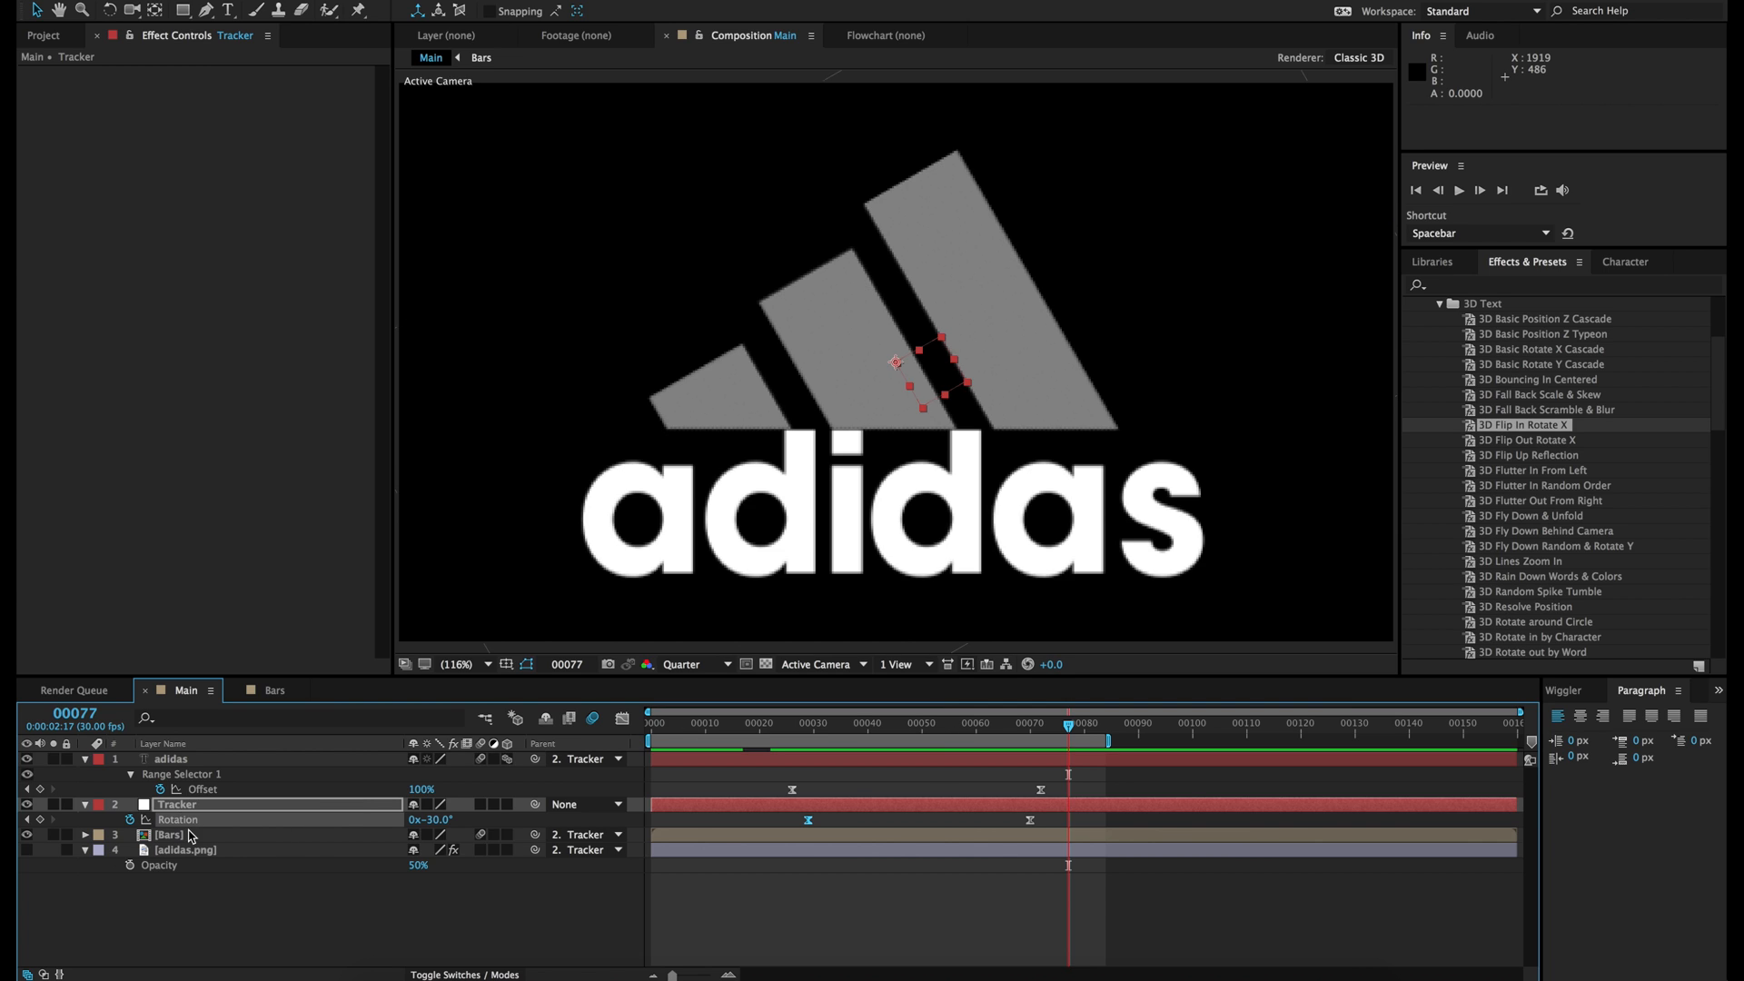
Step: Set the Bars layer's opacity to 100%
{"action": "left_click", "coordinate": [186, 836]}
{"action": "key", "text": "t"}
{"action": "left_click", "coordinate": [418, 850]}
{"action": "type", "text": "100"}
{"action": "key", "text": "Return"}
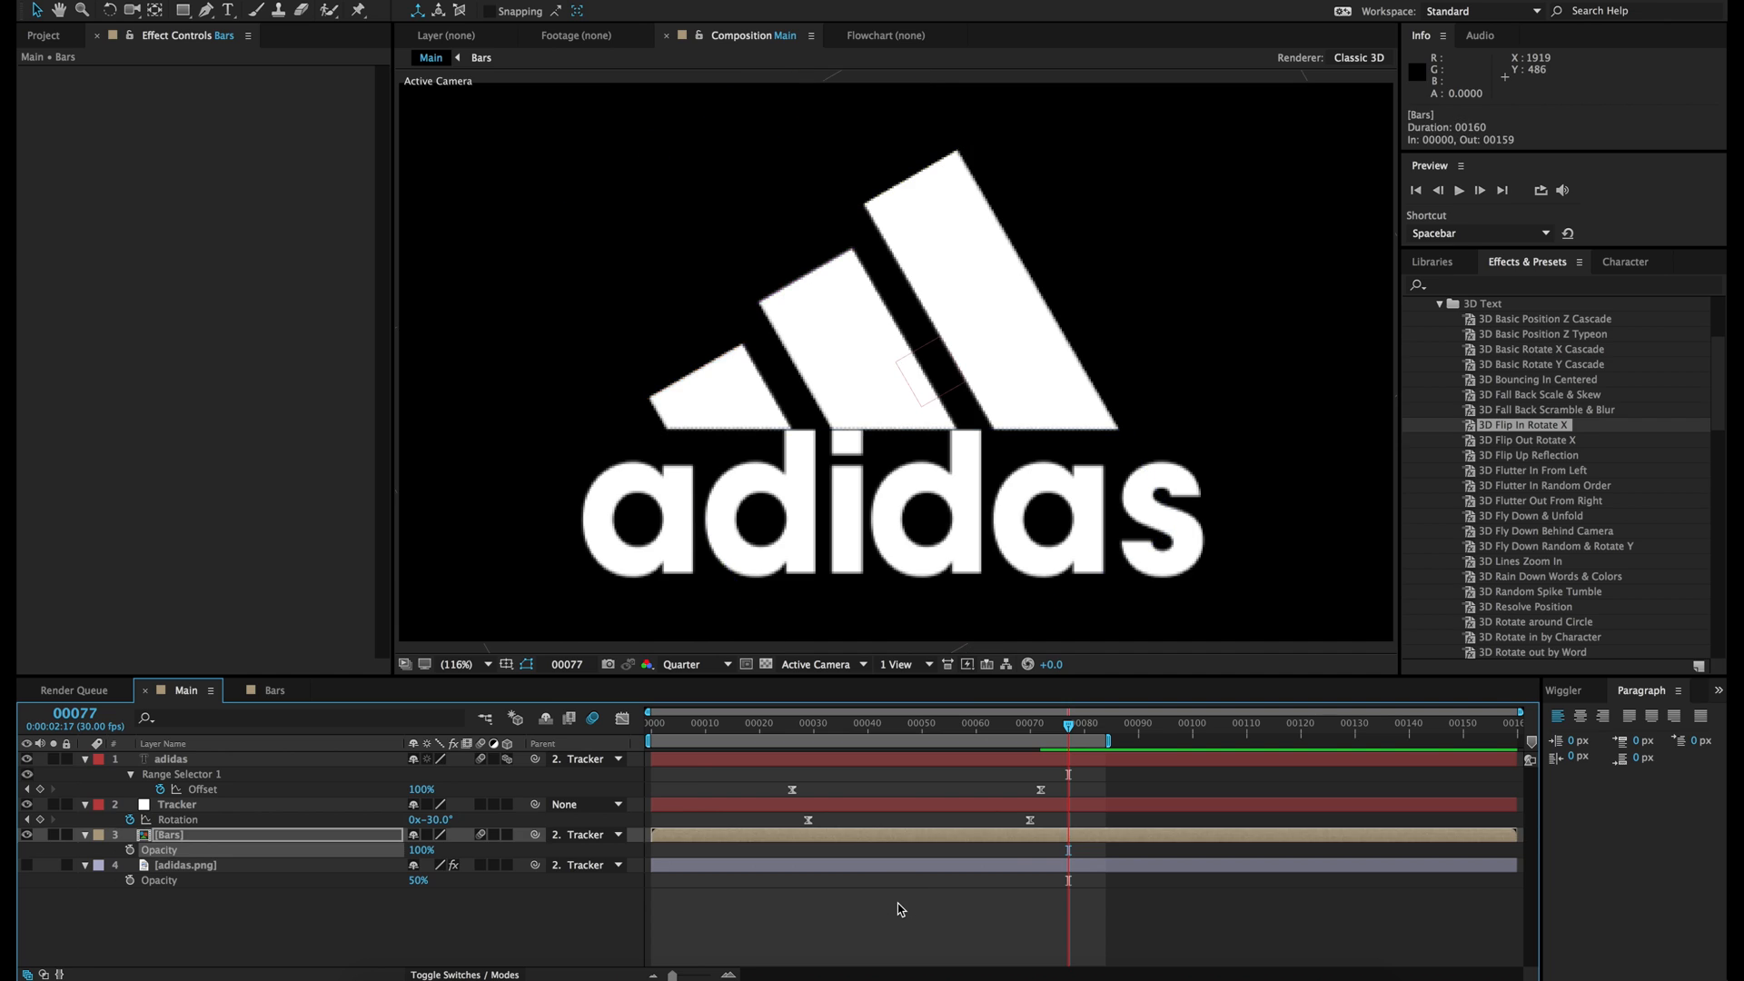
Step: Extend the end of the work area to frame 154
{"action": "left_click", "coordinate": [899, 909]}
{"action": "left_click", "coordinate": [1095, 725]}
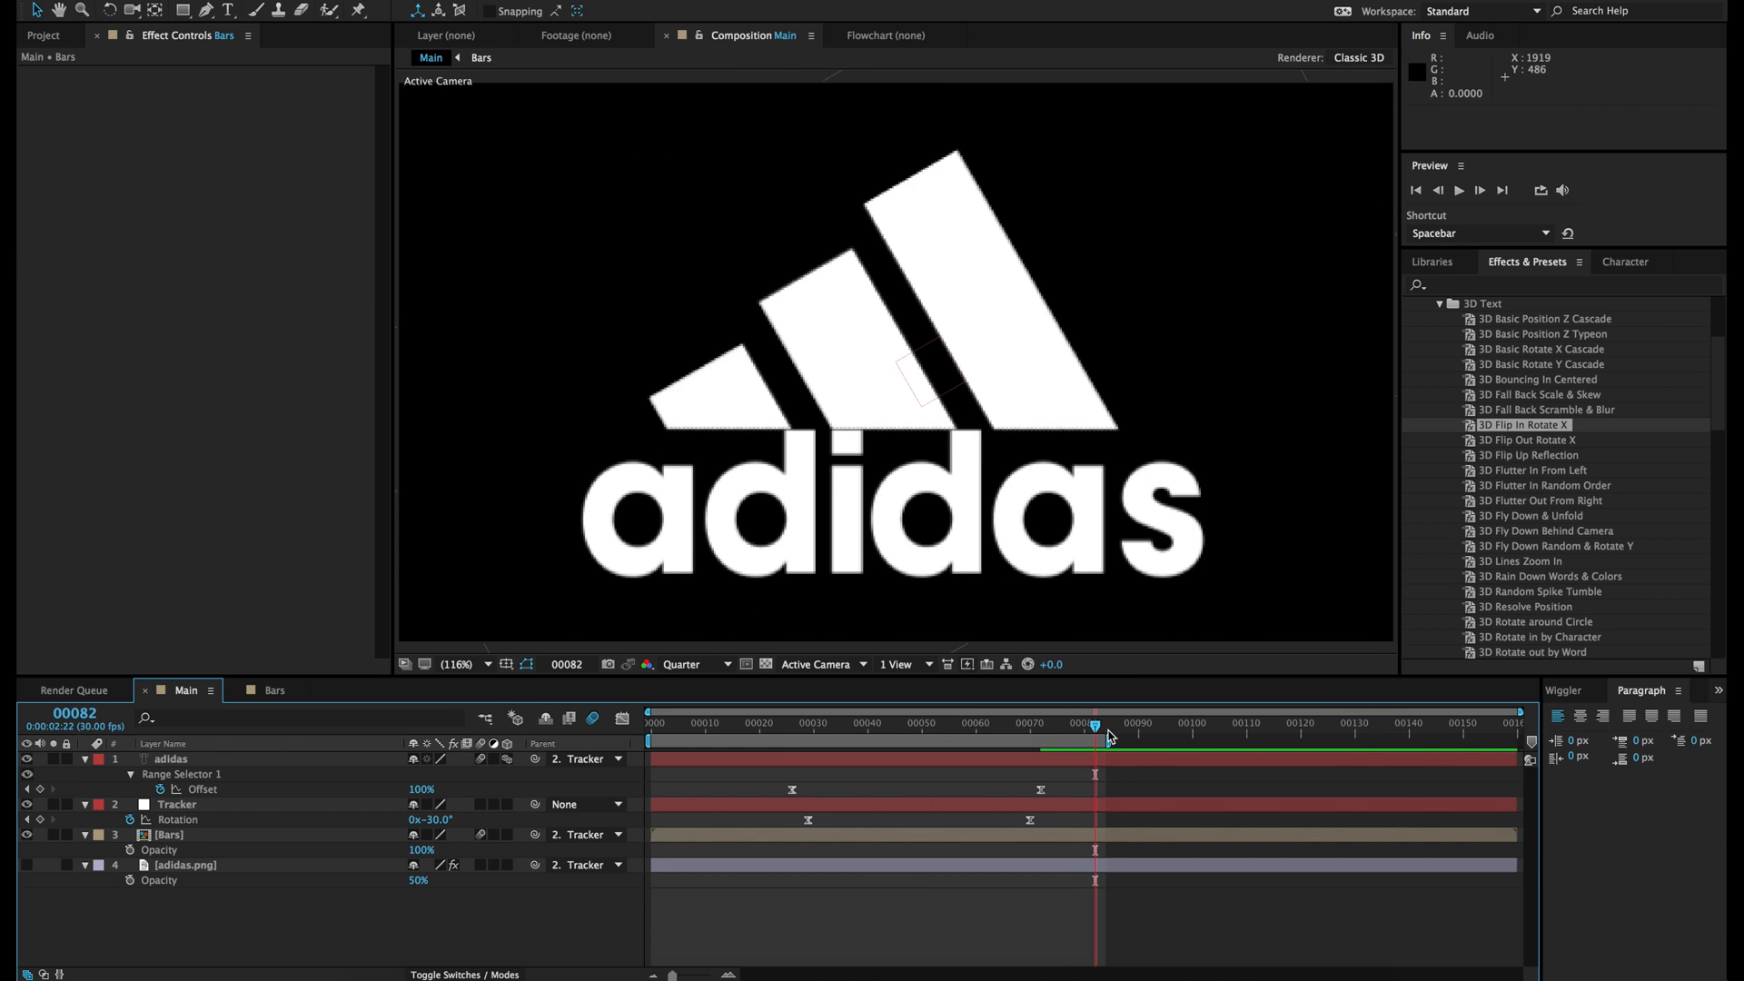
{"action": "left_click_drag", "start_coordinate": [1519, 741], "coordinate": [1493, 740]}
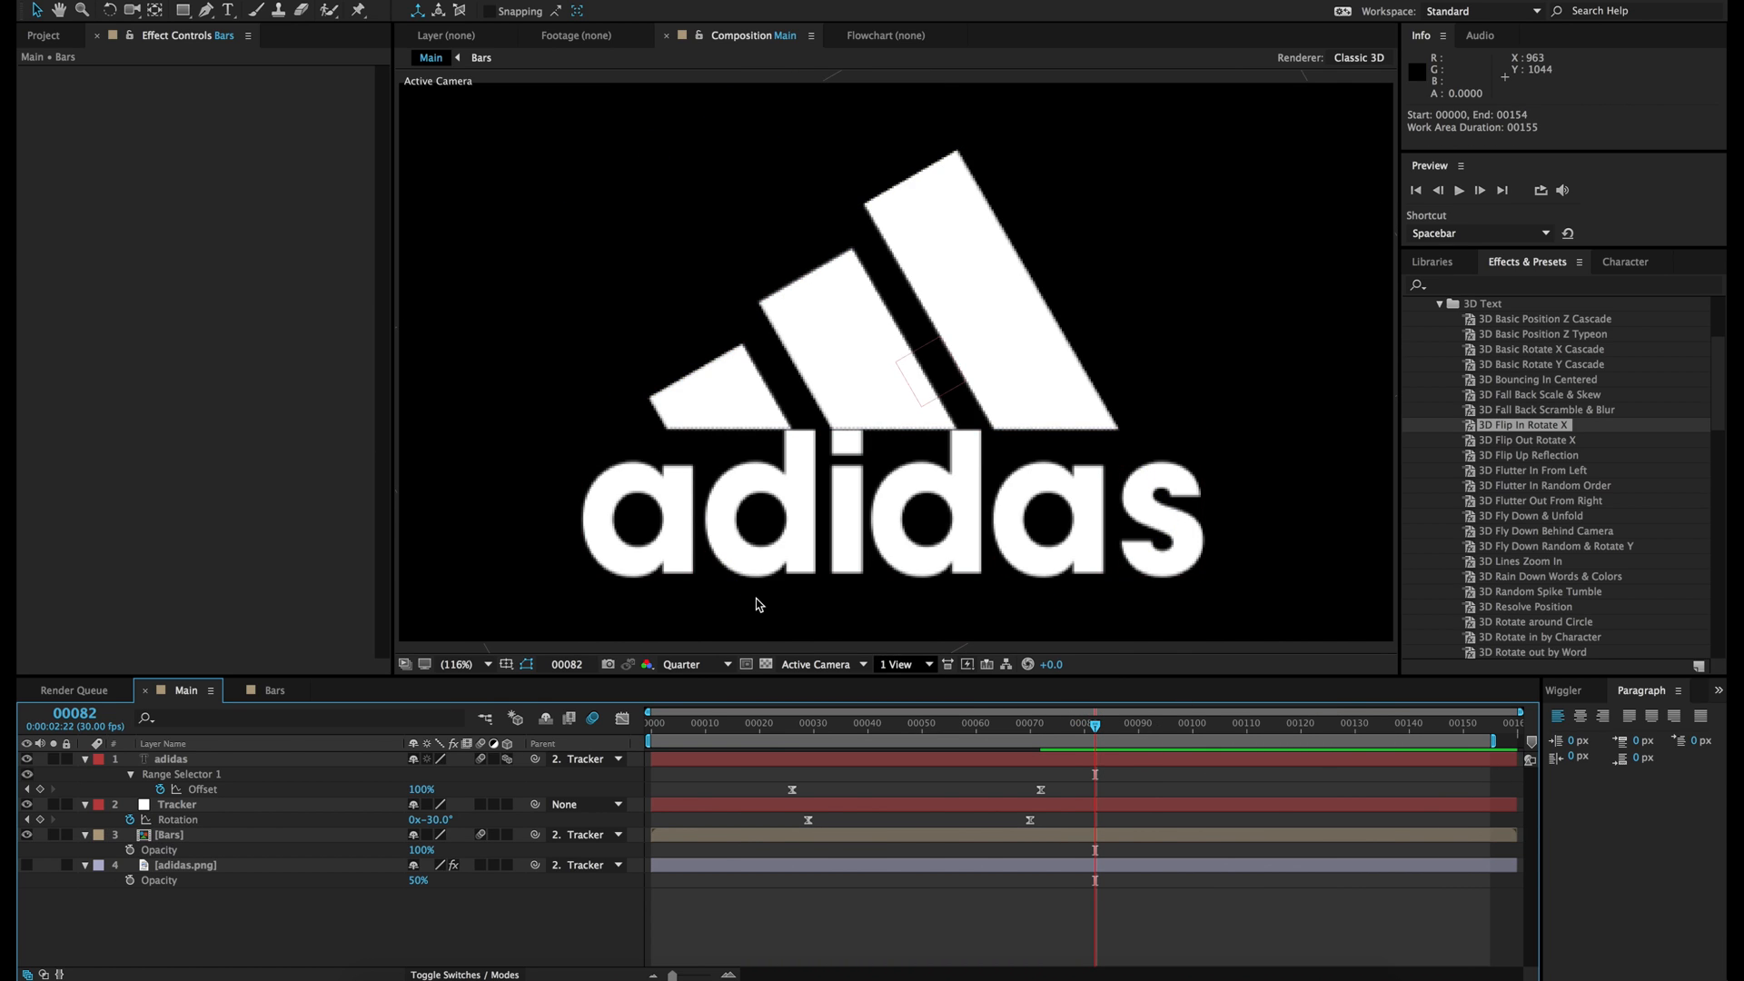
Step: Compare the finished logo with the adidas.png reference by showing and repeatedly soloing it, and delete the reference layer
{"action": "left_click", "coordinate": [26, 865]}
{"action": "left_click", "coordinate": [53, 865]}
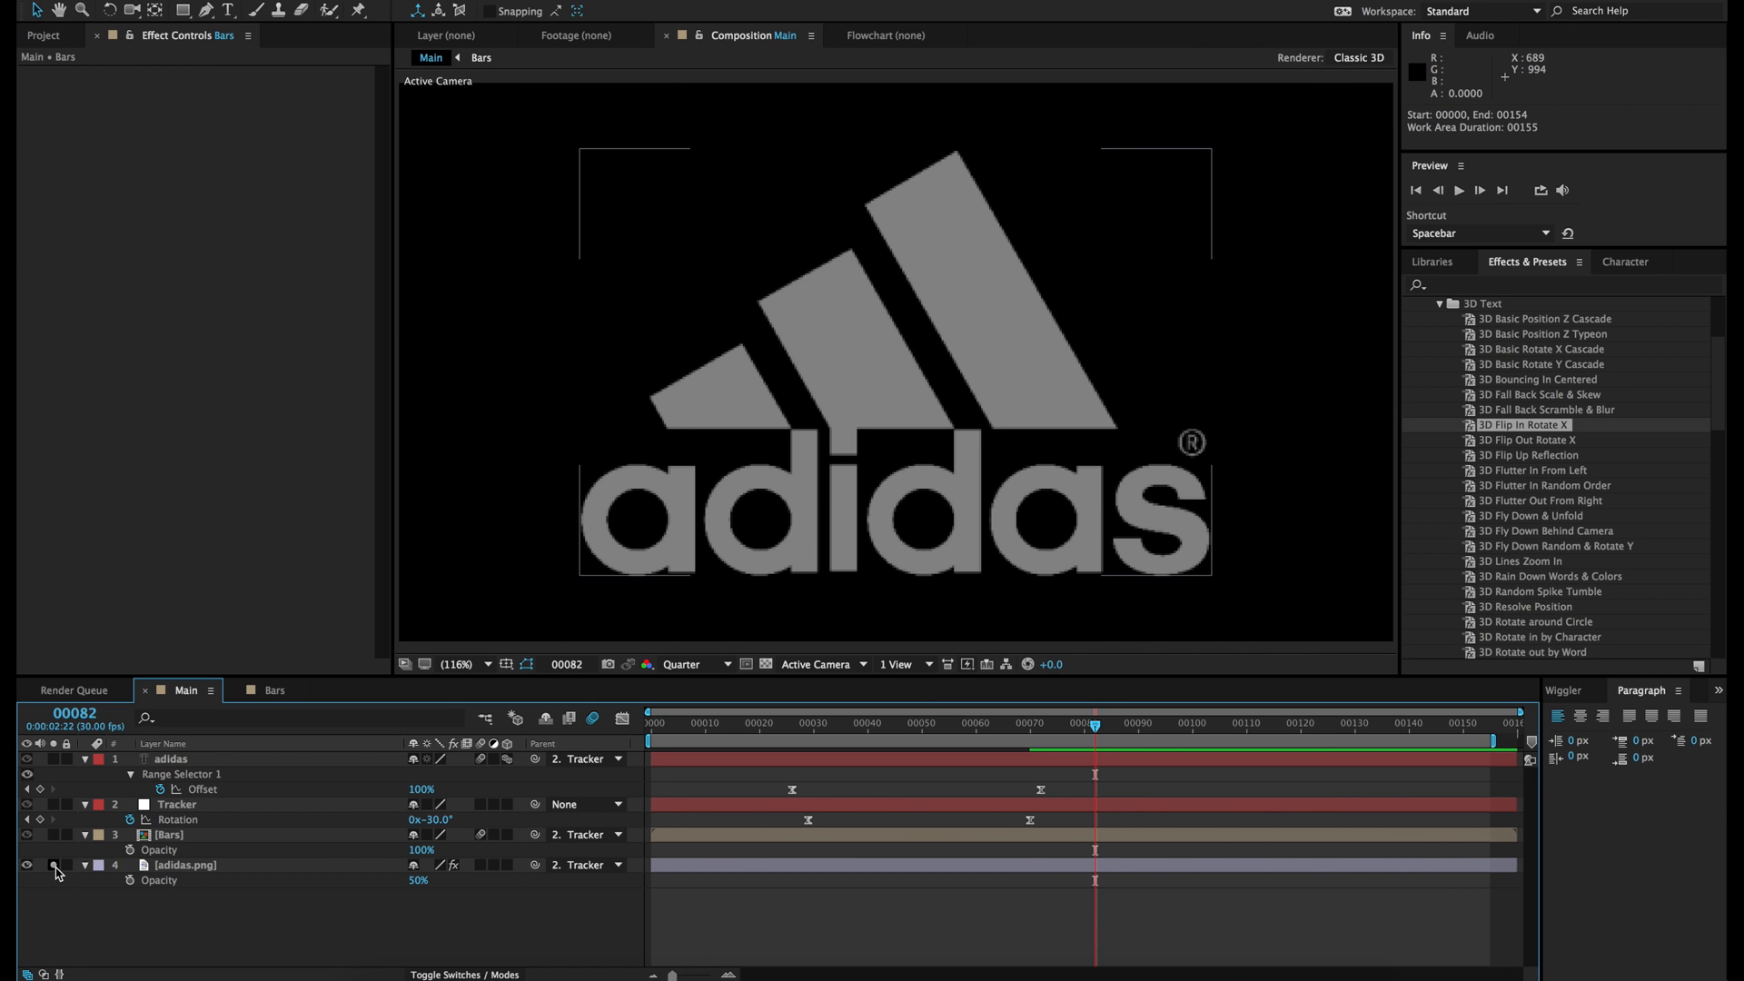
{"action": "left_click", "coordinate": [52, 864]}
{"action": "left_click", "coordinate": [53, 865]}
{"action": "left_click", "coordinate": [53, 864]}
{"action": "left_click", "coordinate": [53, 864]}
{"action": "left_click", "coordinate": [52, 864]}
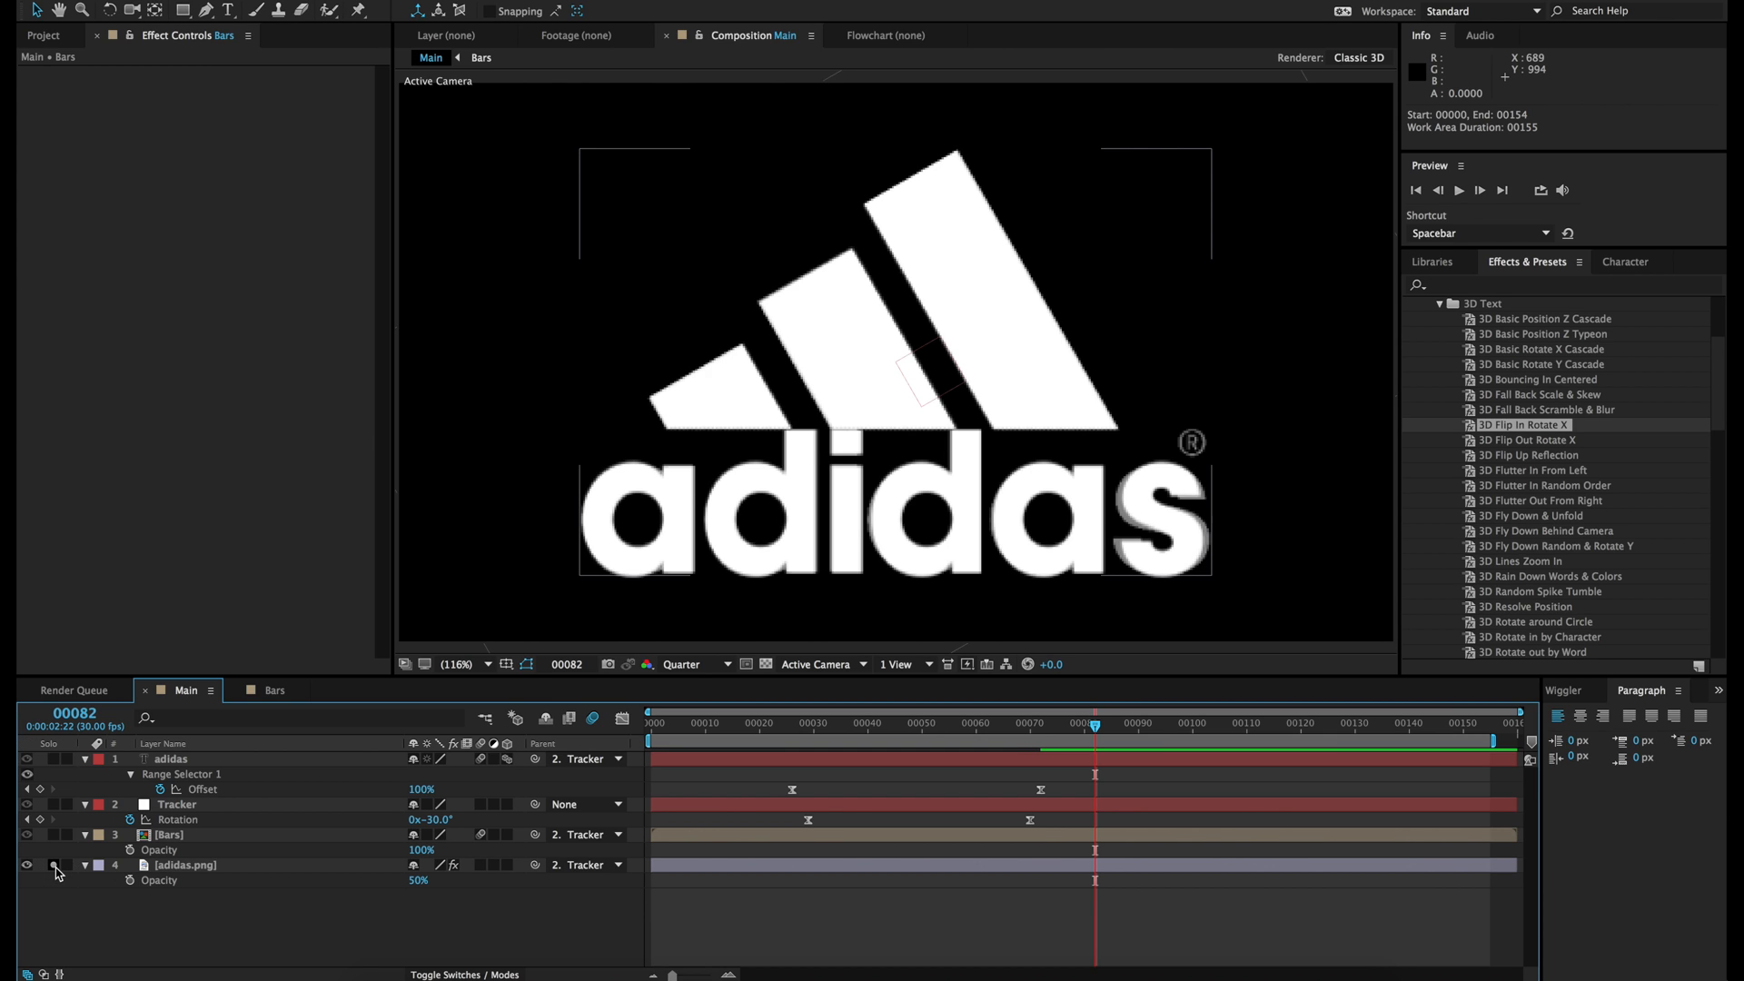
{"action": "left_click", "coordinate": [52, 865]}
{"action": "left_click", "coordinate": [215, 866]}
{"action": "key", "text": "Delete"}
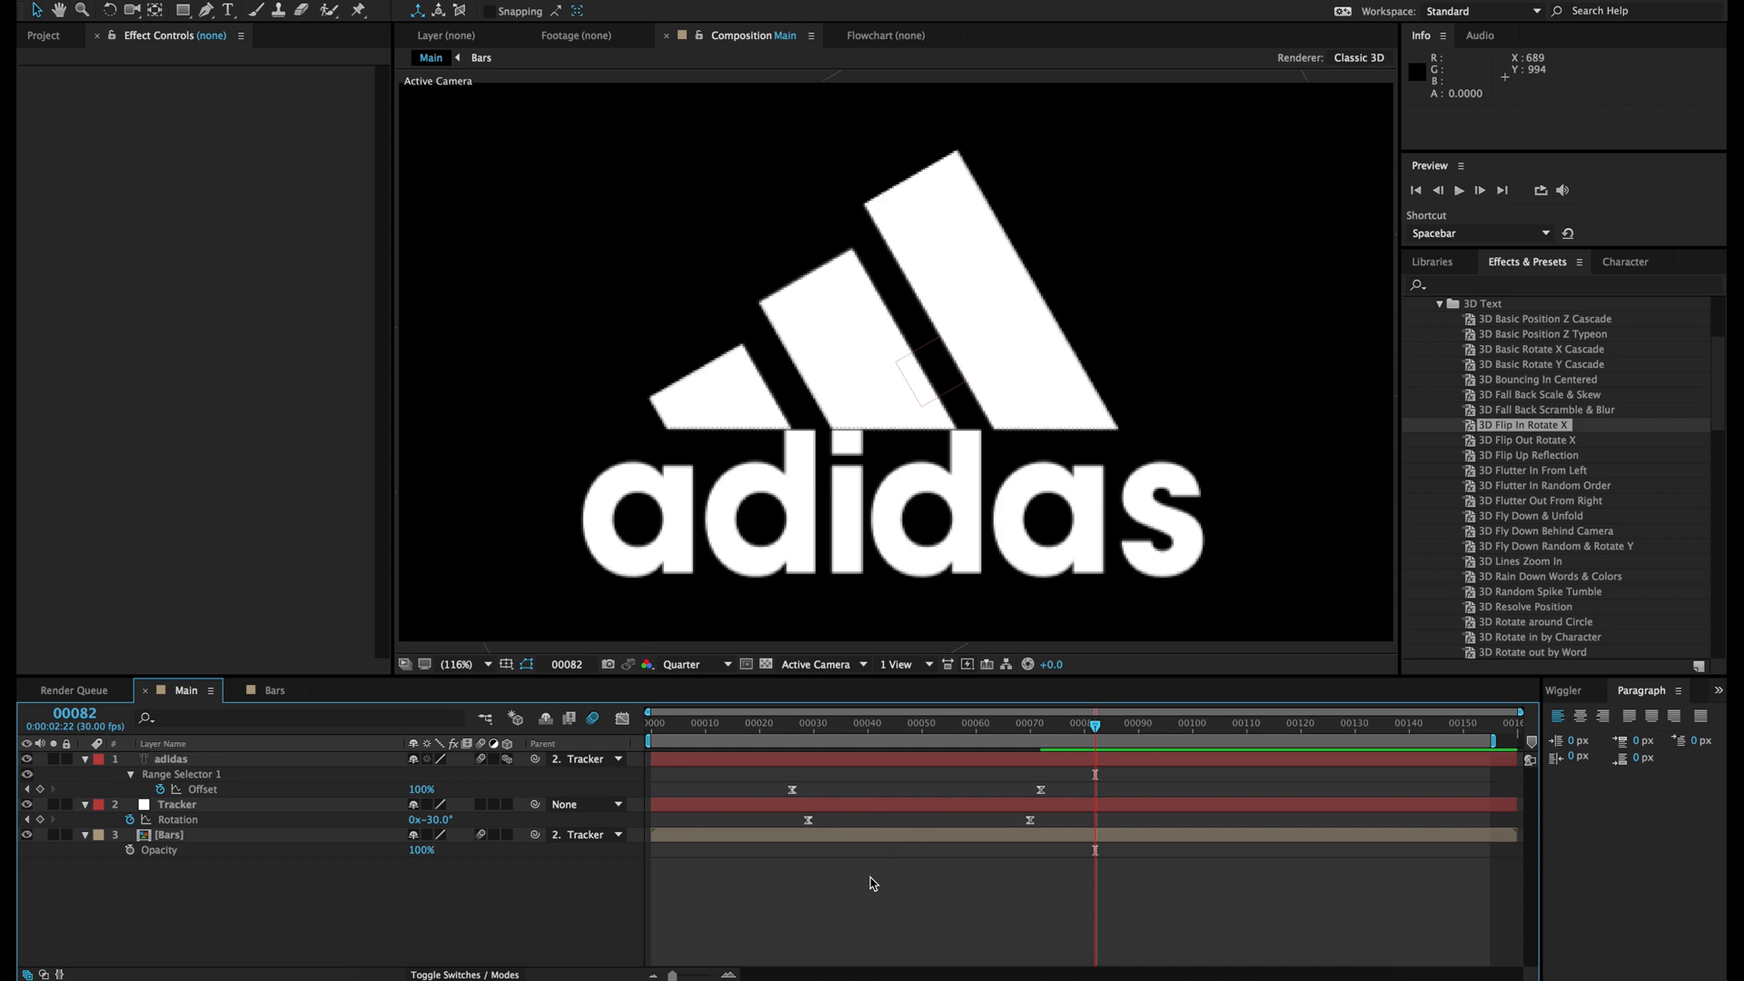
Step: Save the project to the Desktop in the Adobe After Effects Project format
{"action": "key", "text": "super+s"}
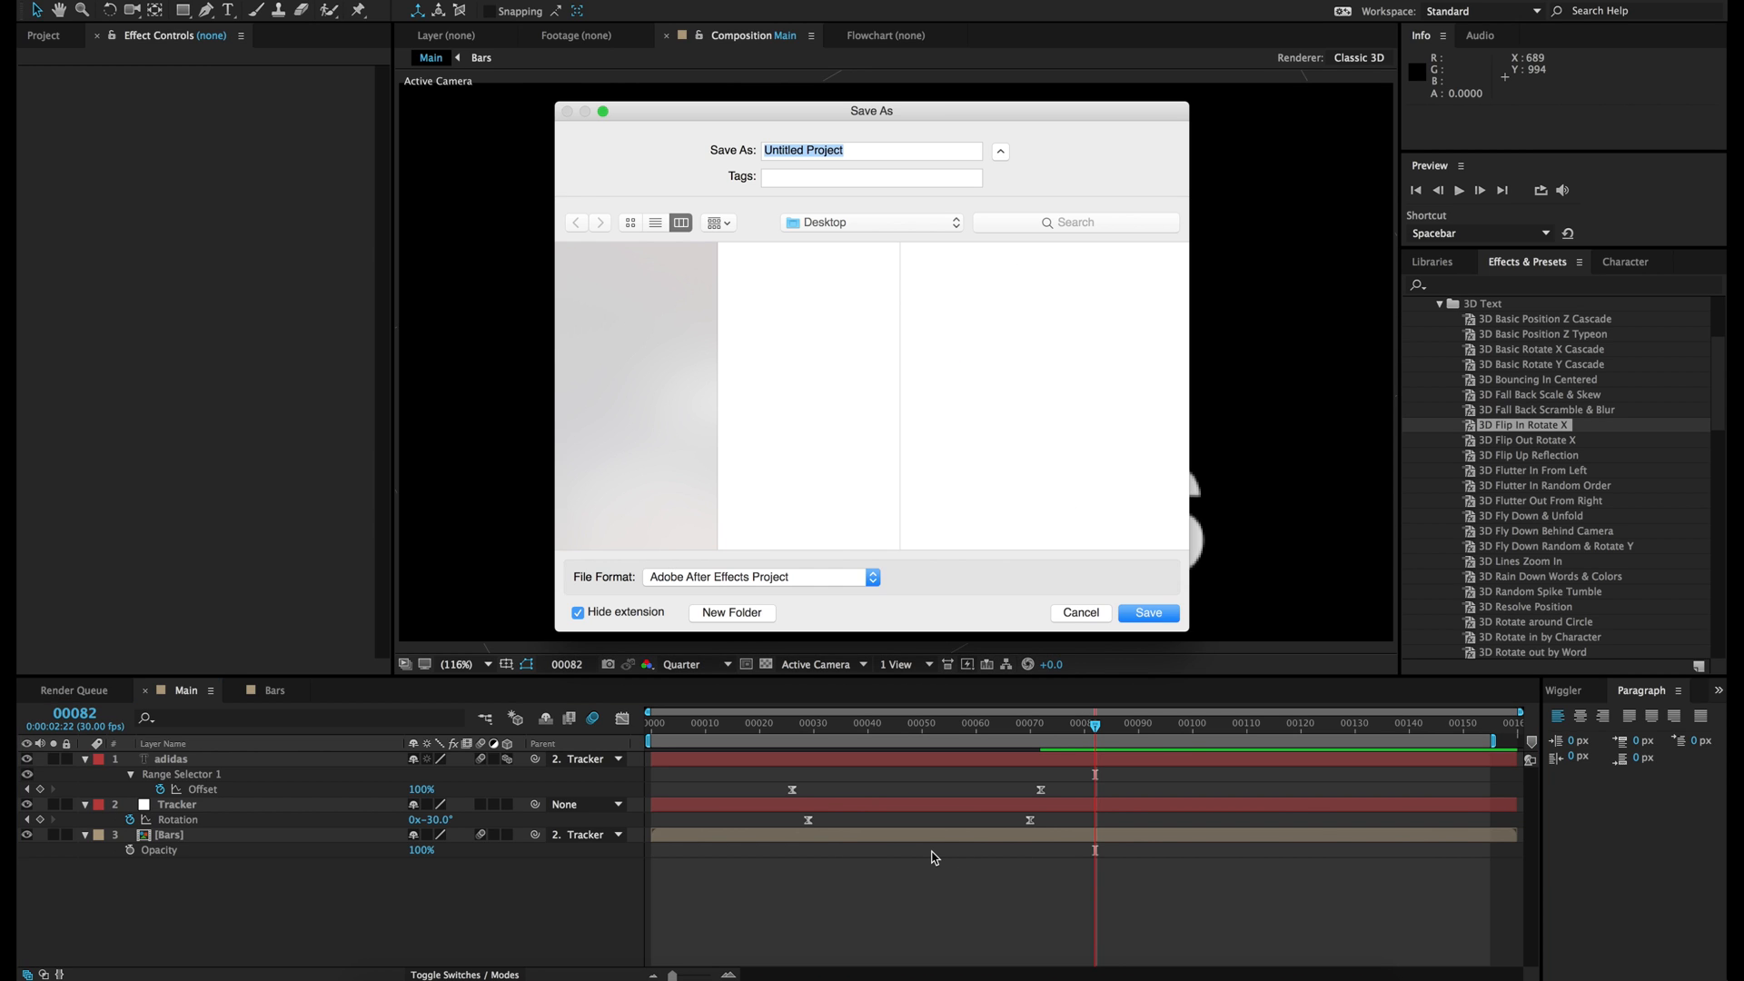
{"action": "type", "text": "di"}
{"action": "key", "text": "Return"}
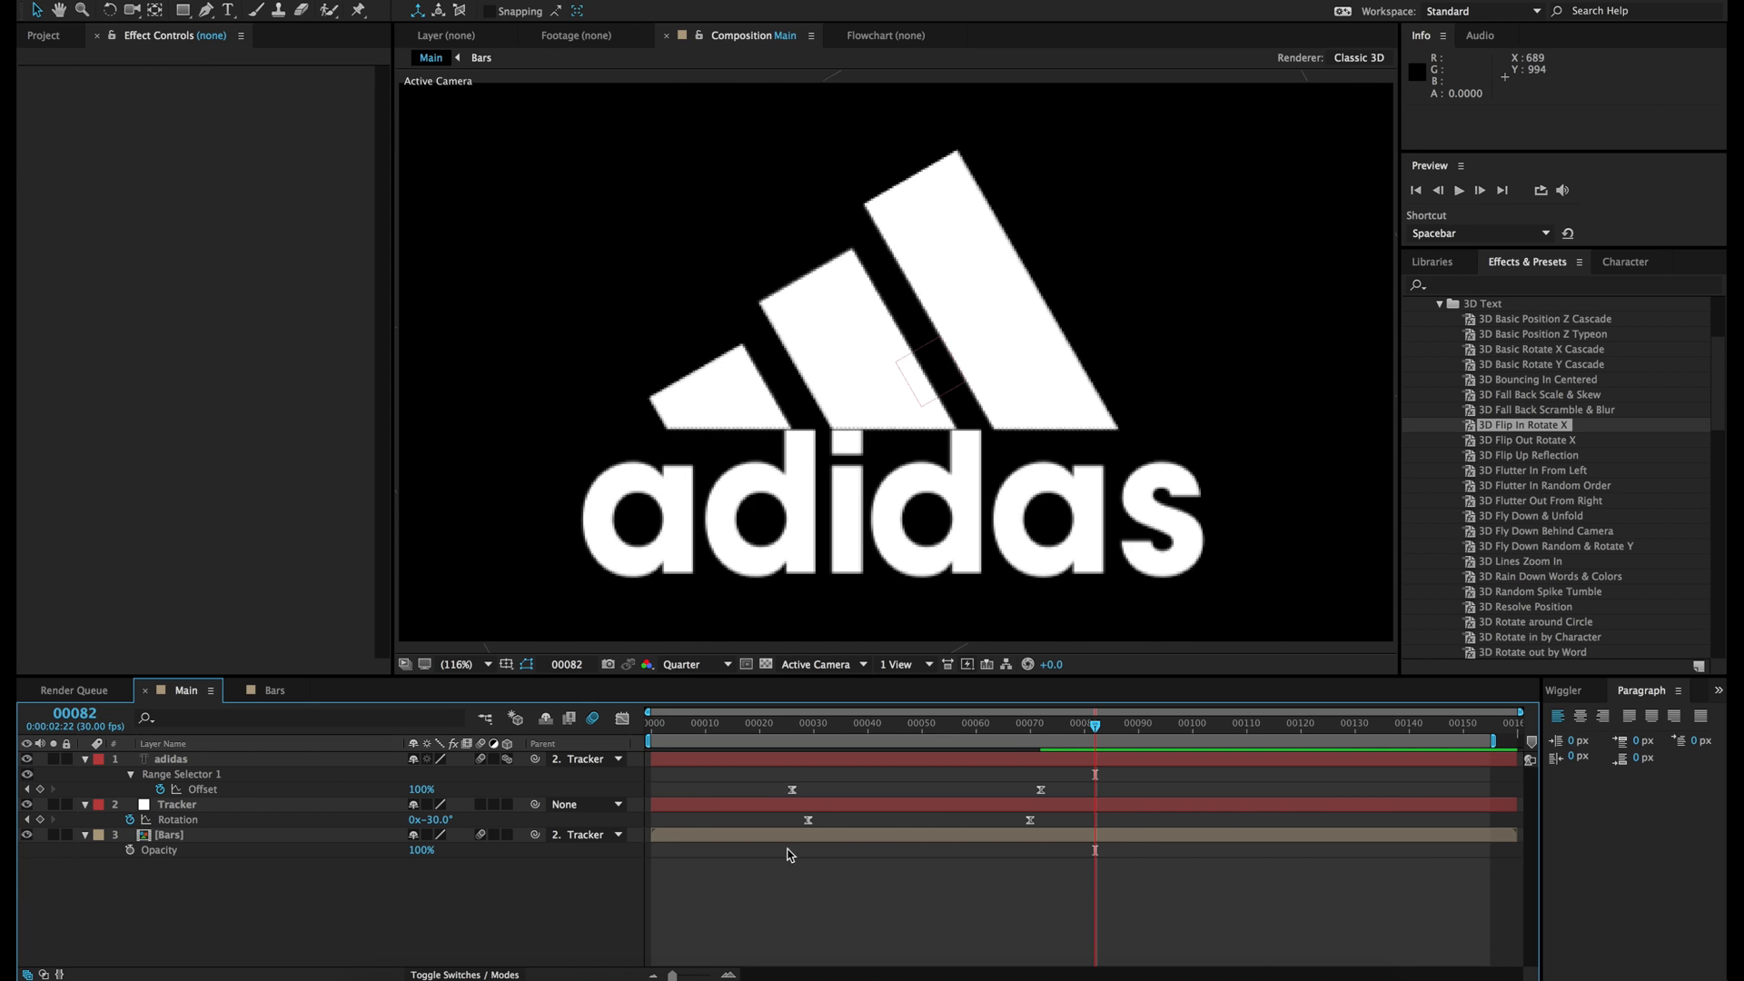
Step: Duplicate the Bars layer twice to make three stacked copies
{"action": "left_click", "coordinate": [178, 840]}
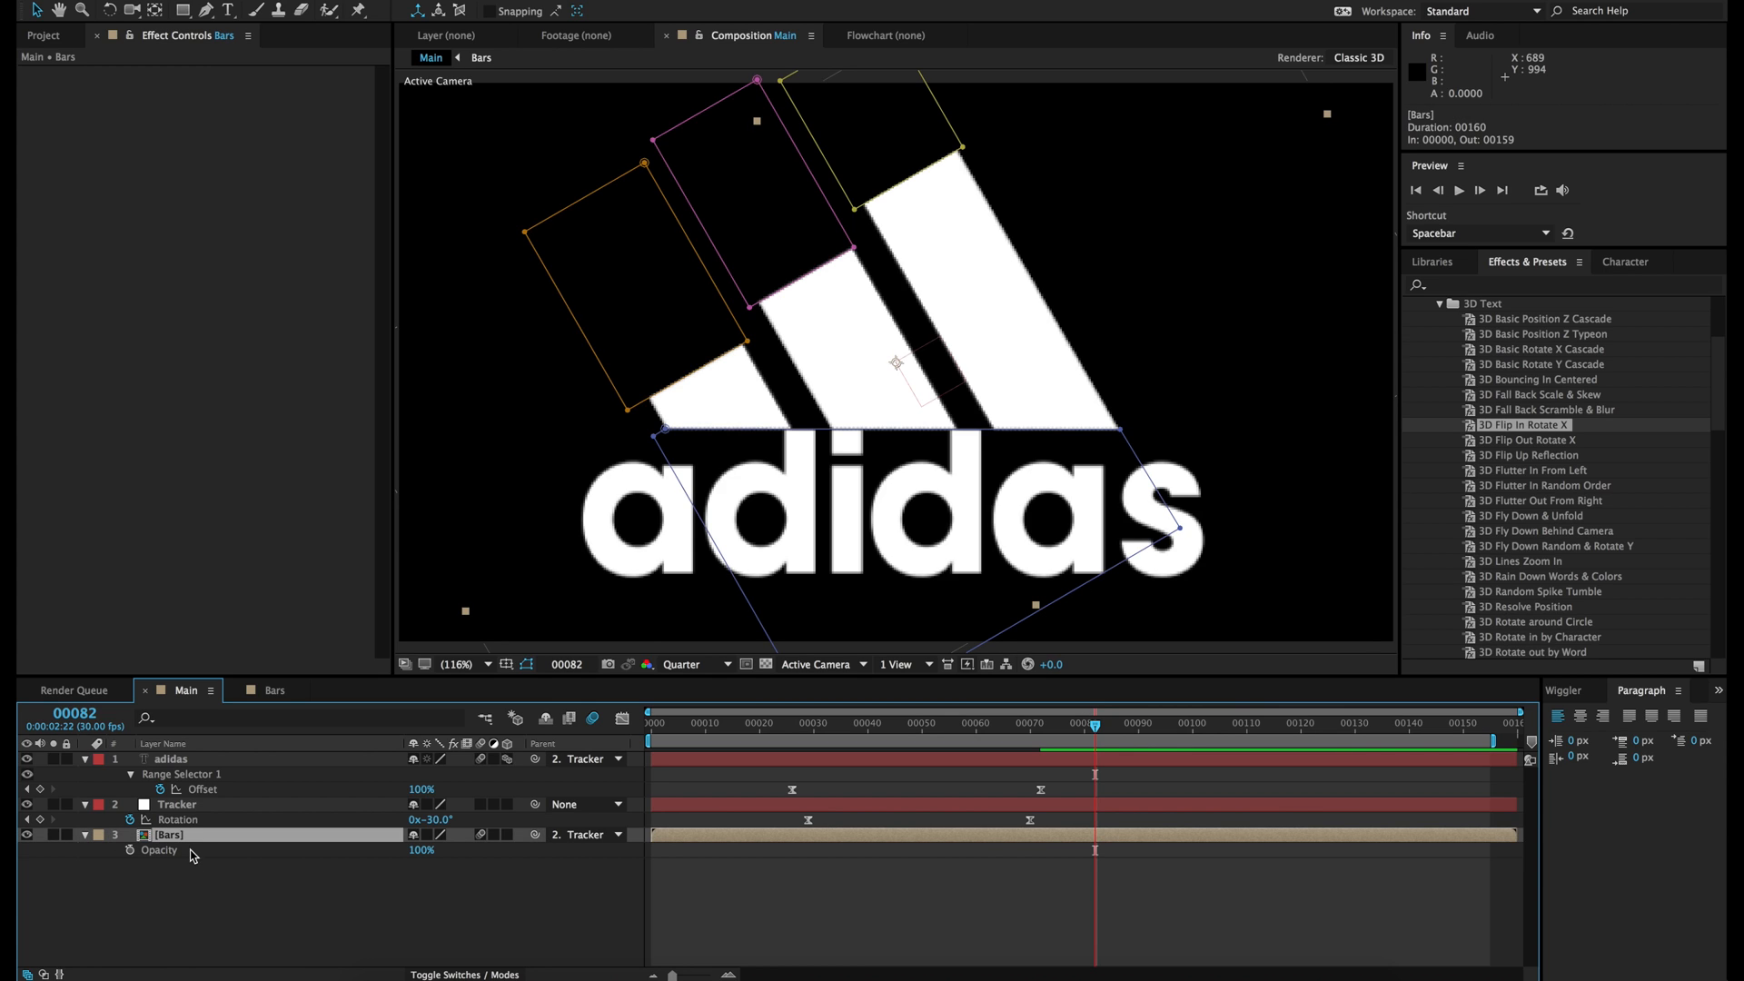
{"action": "key", "text": "ctrl+d"}
{"action": "key", "text": "ctrl+d"}
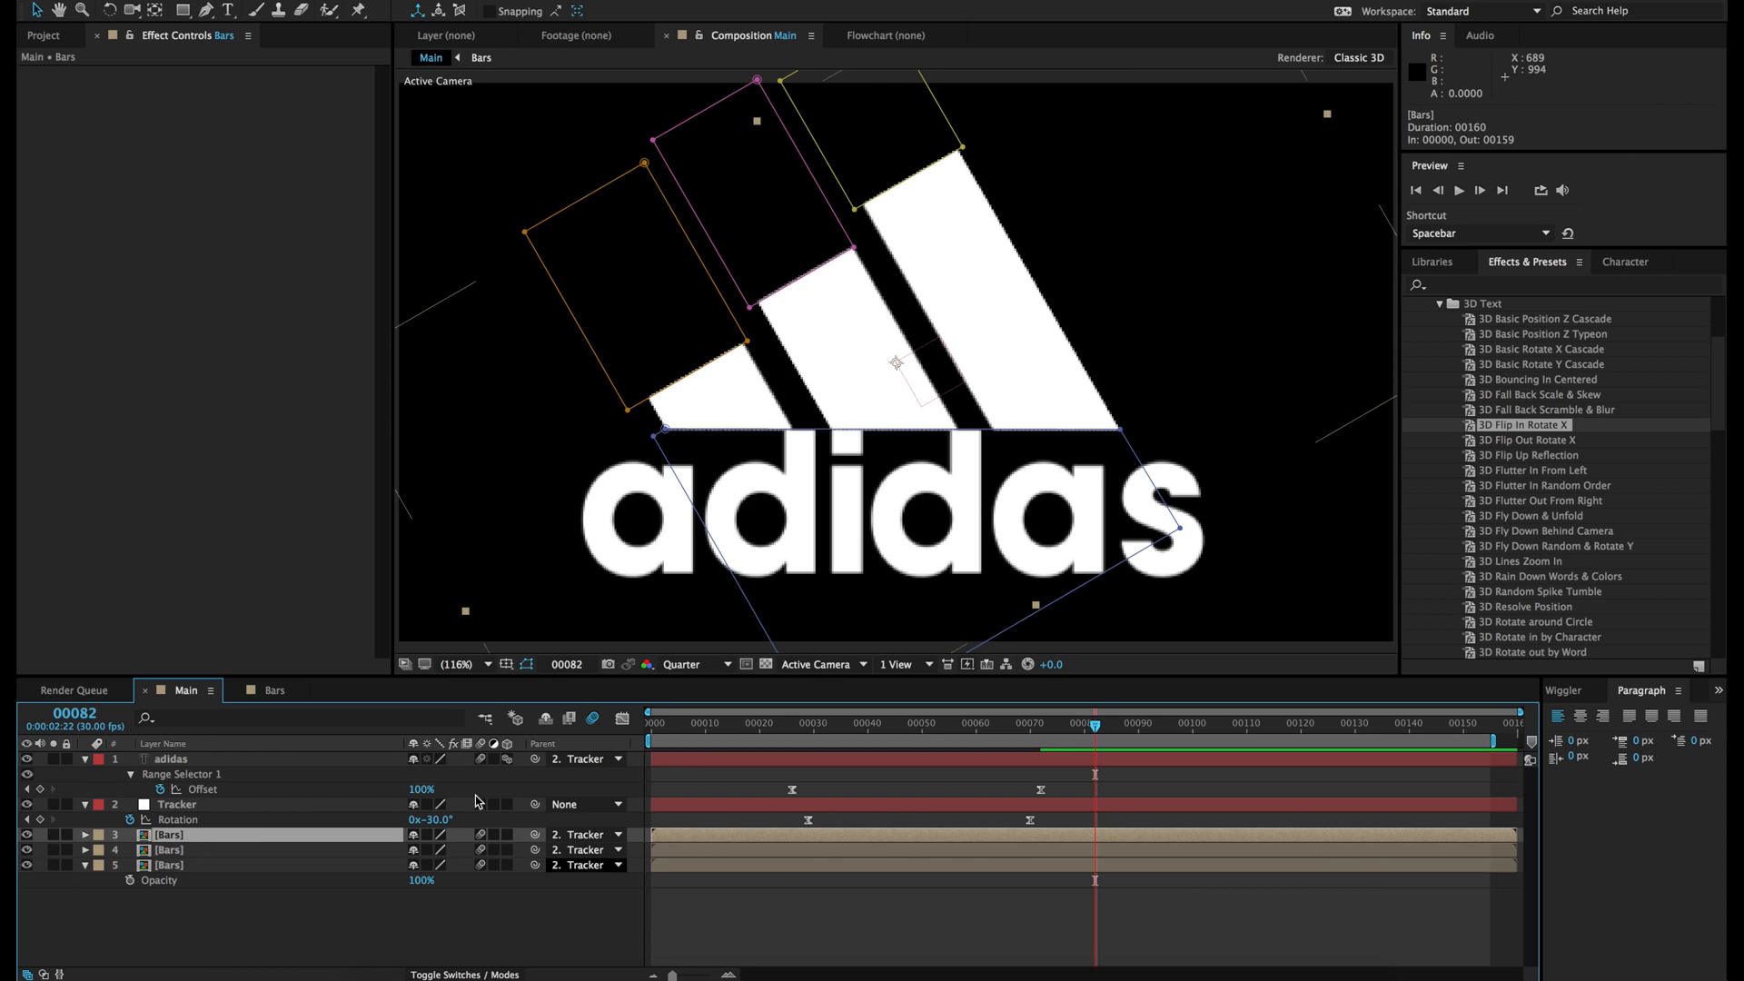
Step: Rename the three stacked Bars layers, from the lowest up, as Bars R, Bars G and Bars B
{"action": "left_click", "coordinate": [182, 863]}
{"action": "key", "text": "Return"}
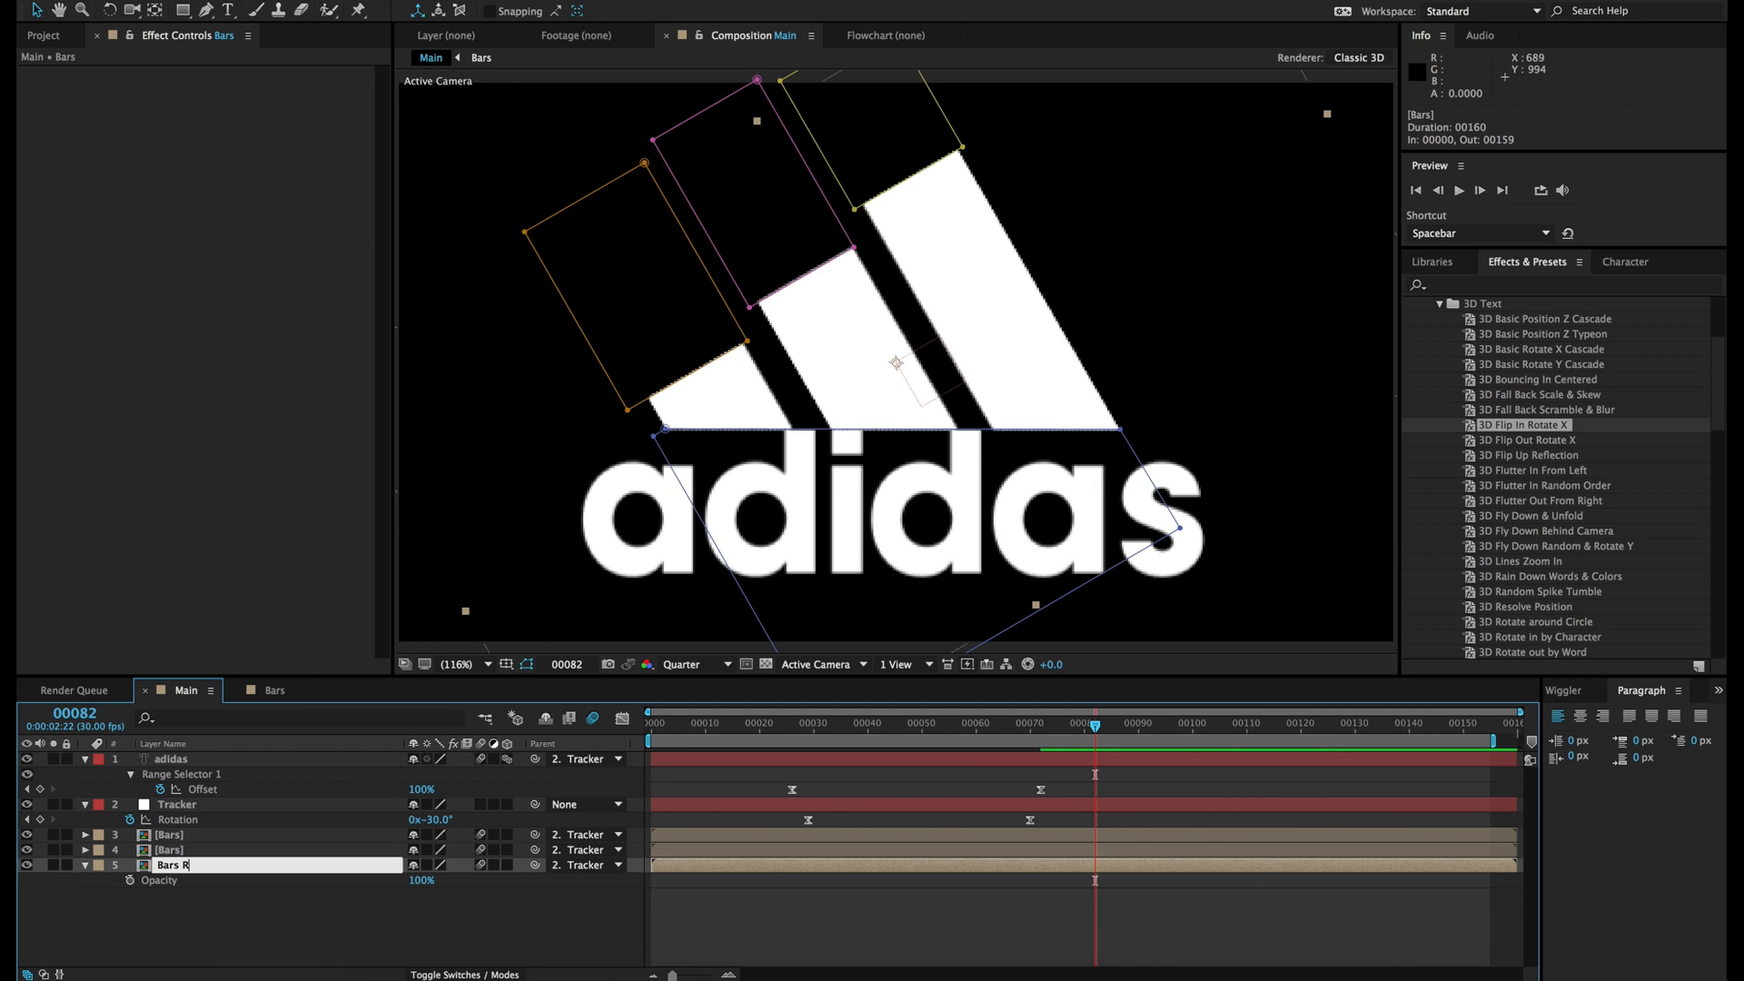
{"action": "left_click", "coordinate": [182, 850]}
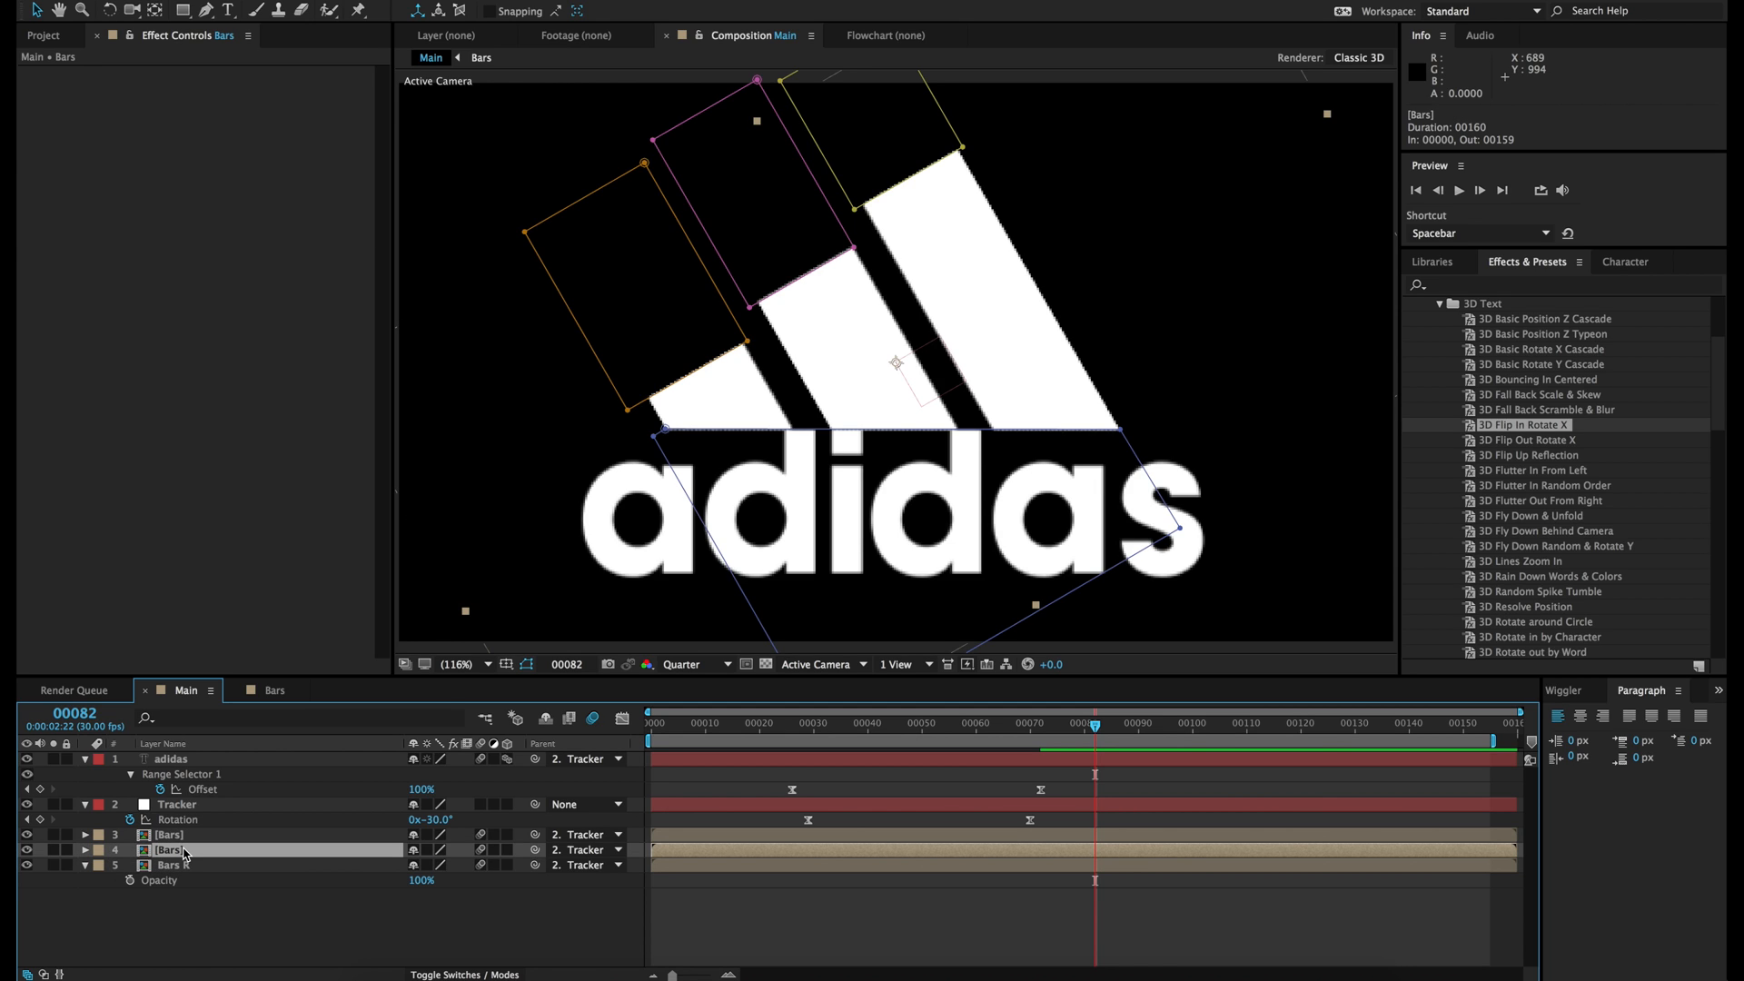
{"action": "key", "text": "s"}
{"action": "key", "text": "Return"}
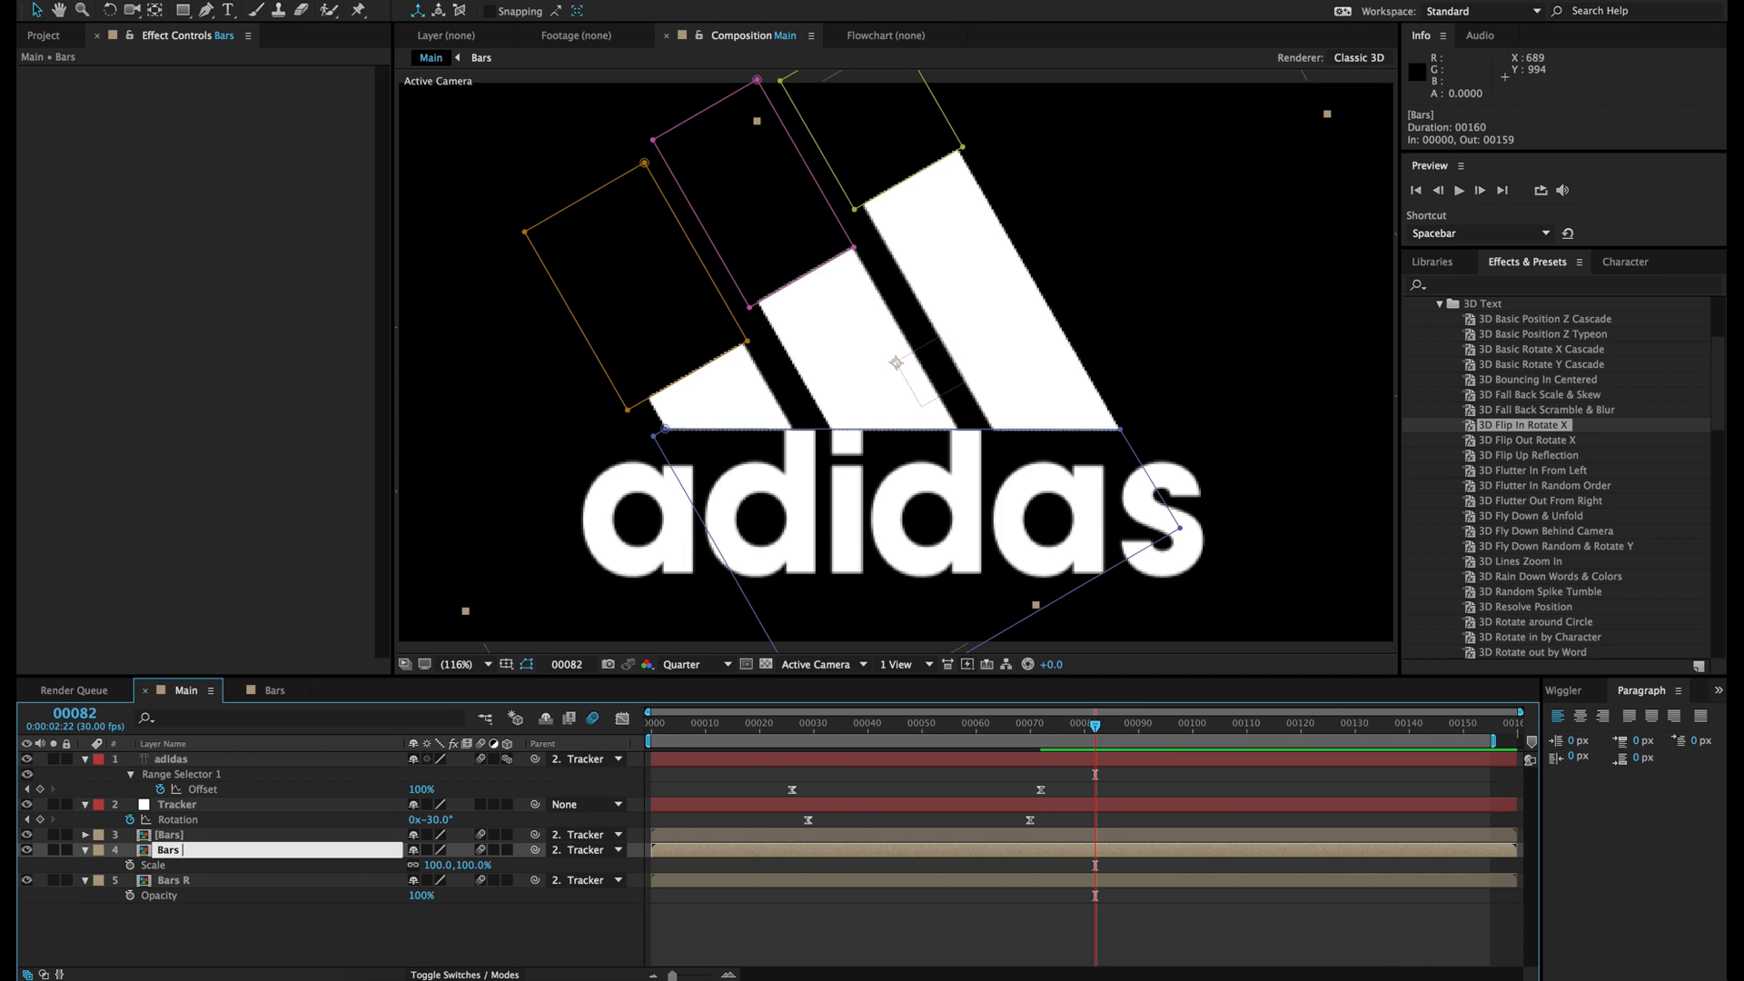
{"action": "type", "text": "Bars G"}
{"action": "key", "text": "Return"}
{"action": "left_click", "coordinate": [179, 835]}
{"action": "key", "text": "Return"}
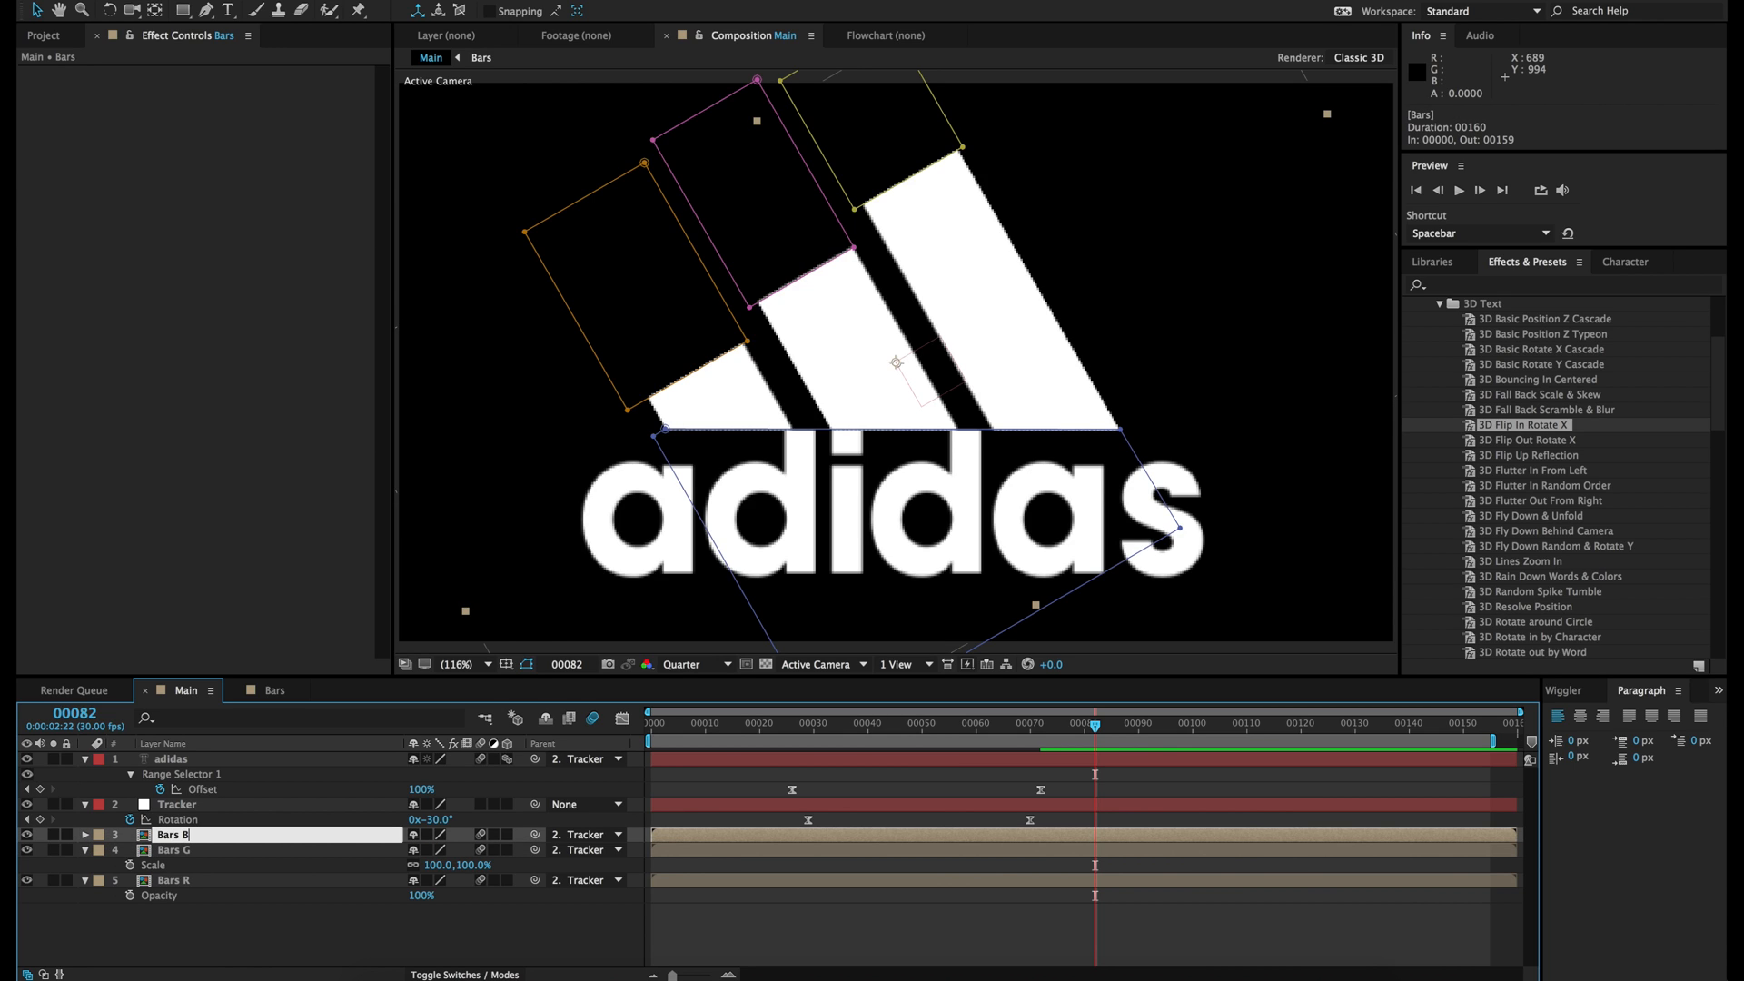
{"action": "type", "text": "Bars B"}
{"action": "key", "text": "Return"}
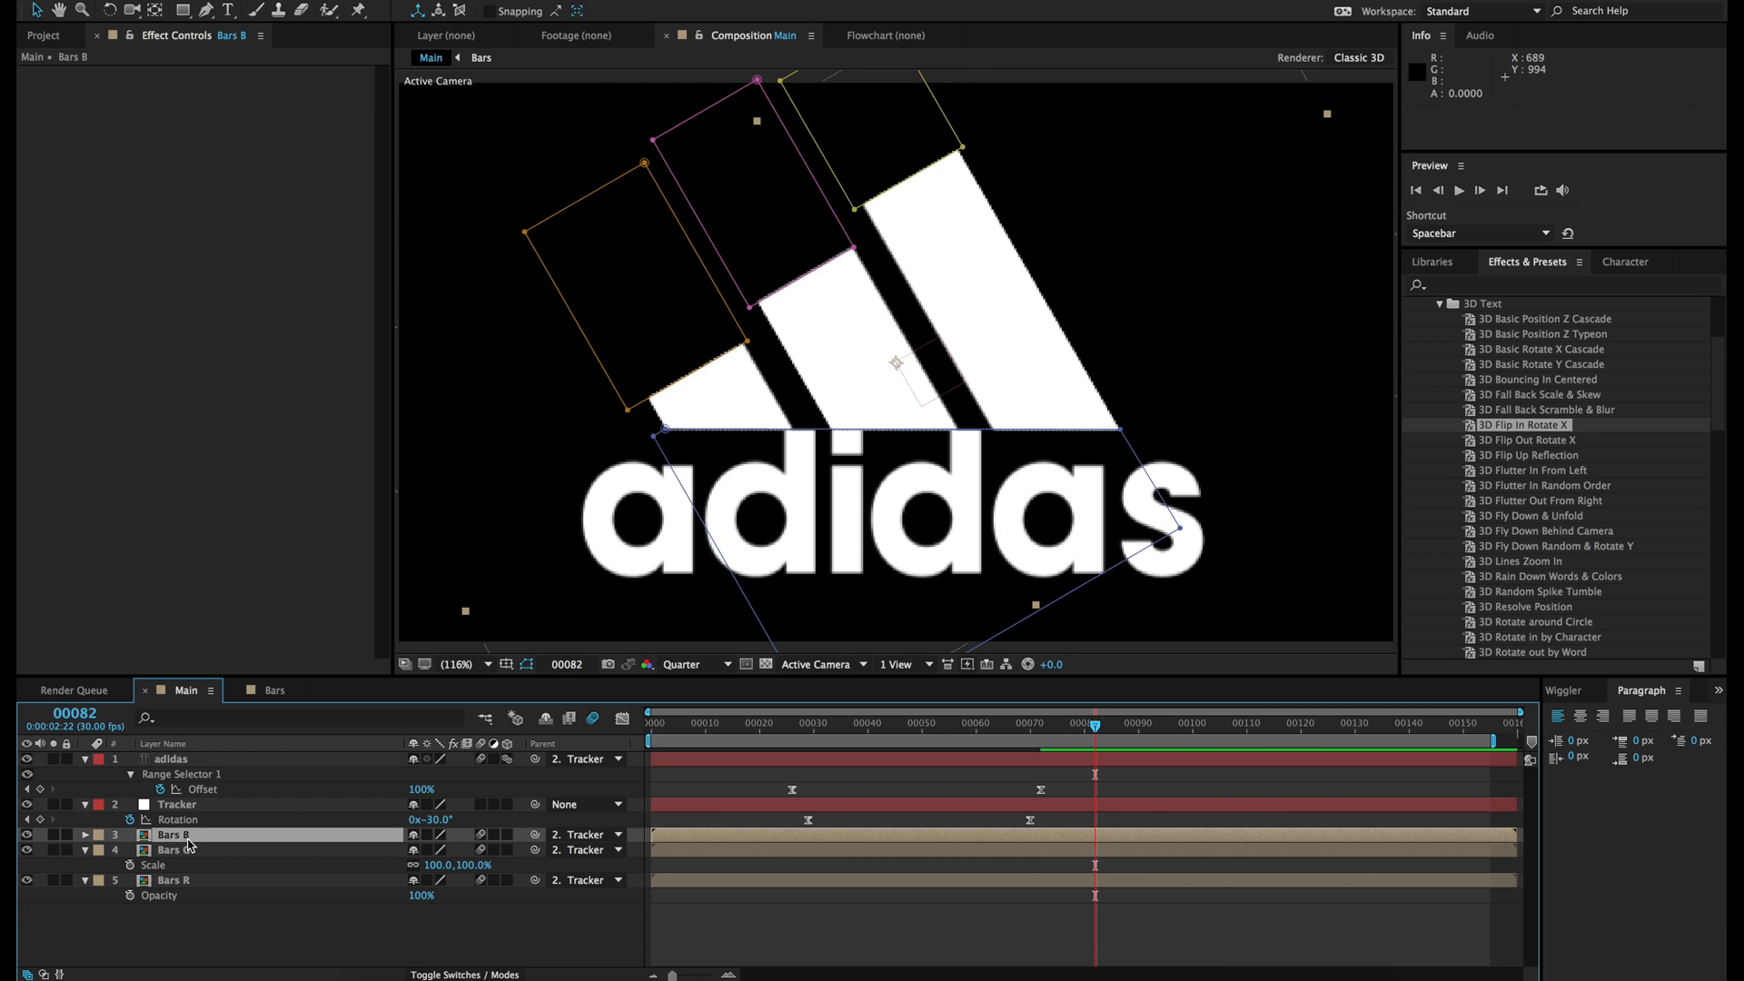
Step: Show the layers' blending modes and set both Bars B and Bars G to Add
{"action": "left_click", "coordinate": [464, 975]}
{"action": "left_click", "coordinate": [446, 835]}
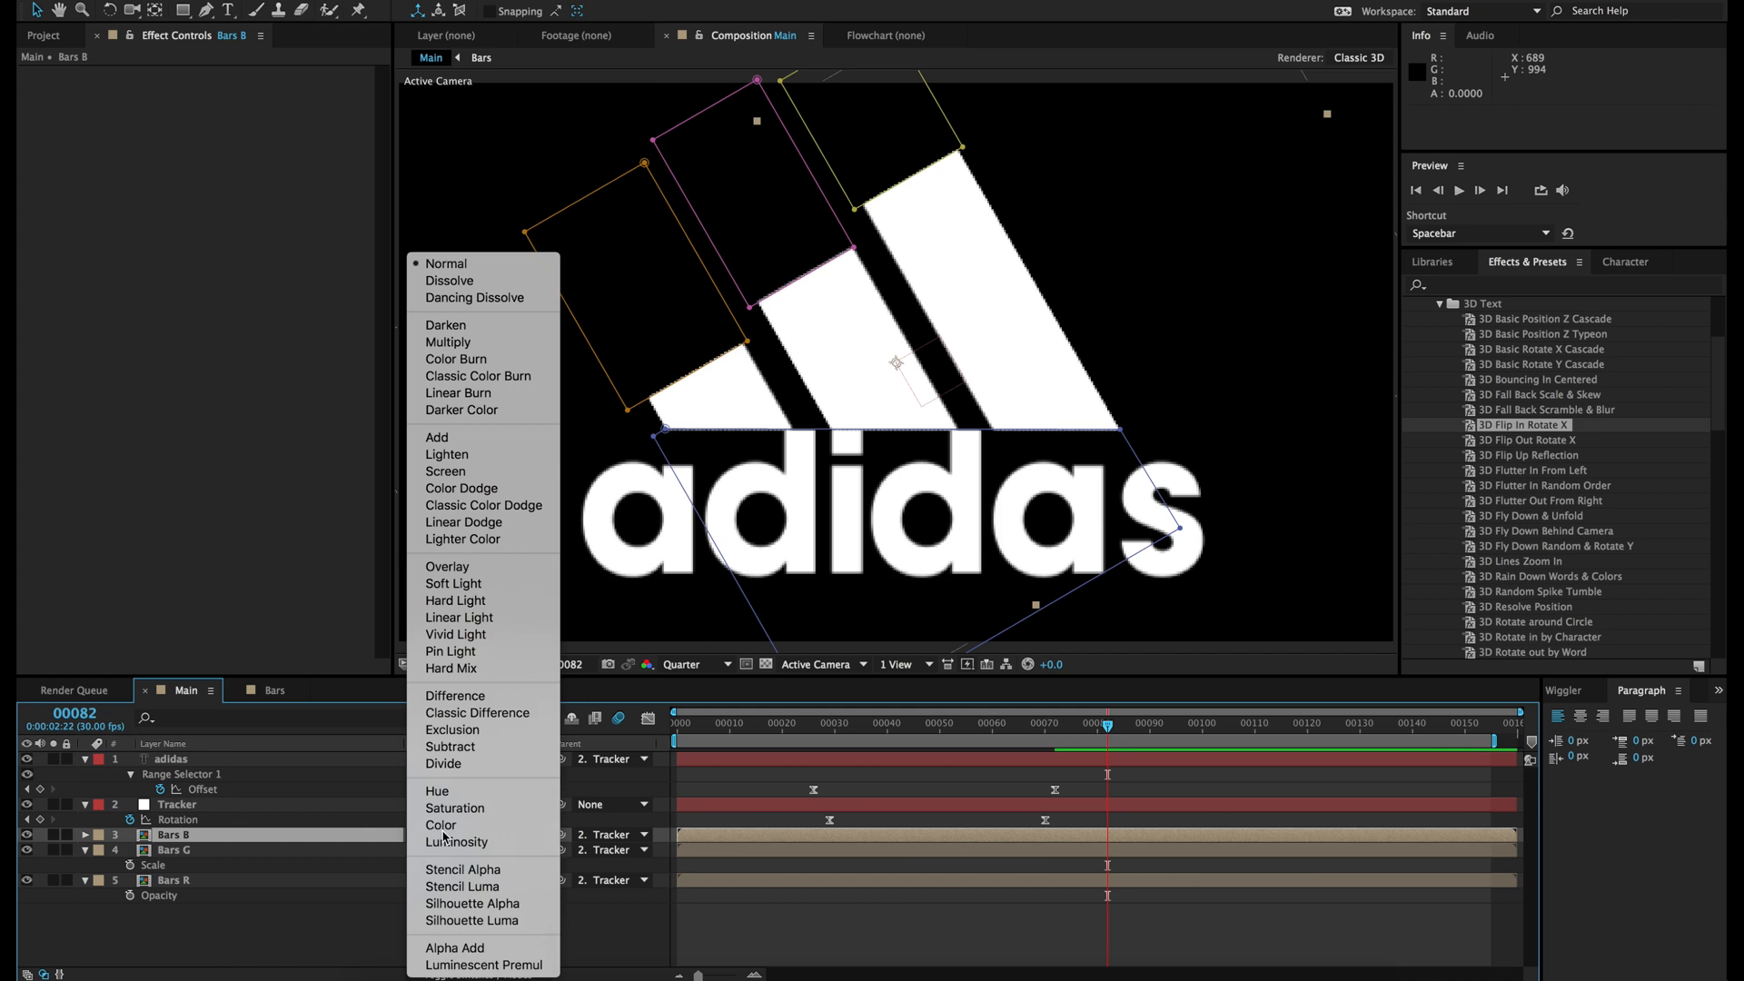
{"action": "left_click", "coordinate": [458, 437]}
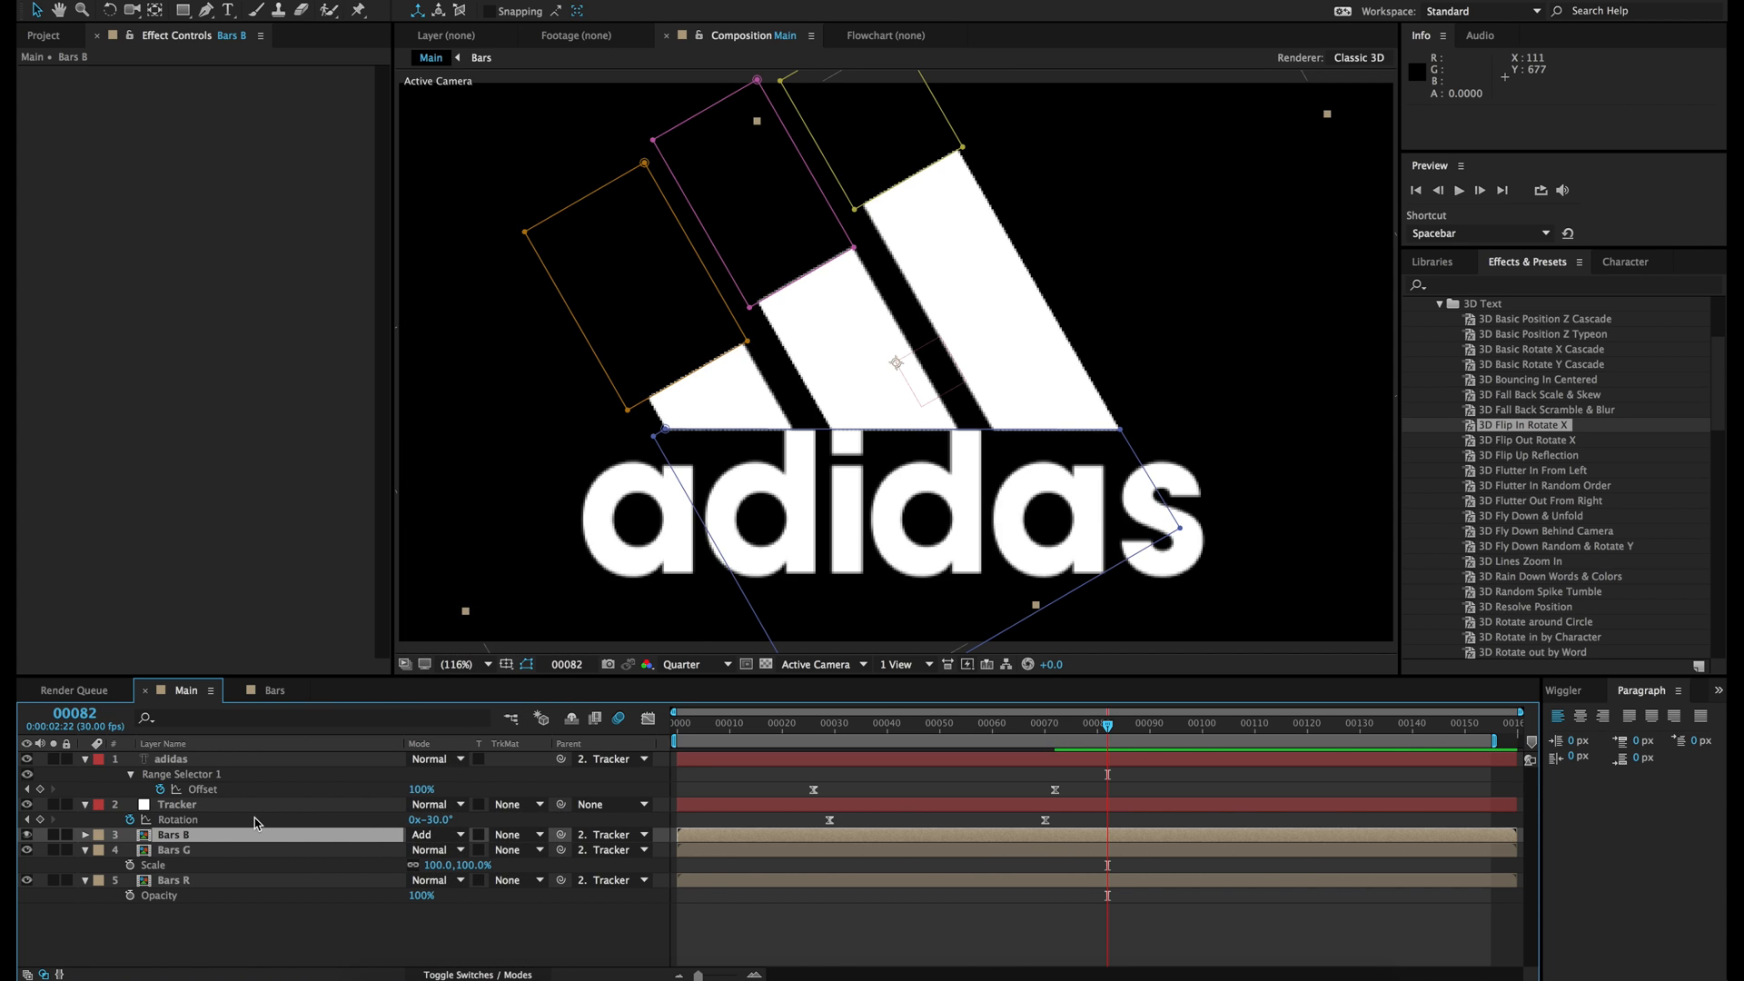
{"action": "left_click", "coordinate": [185, 854]}
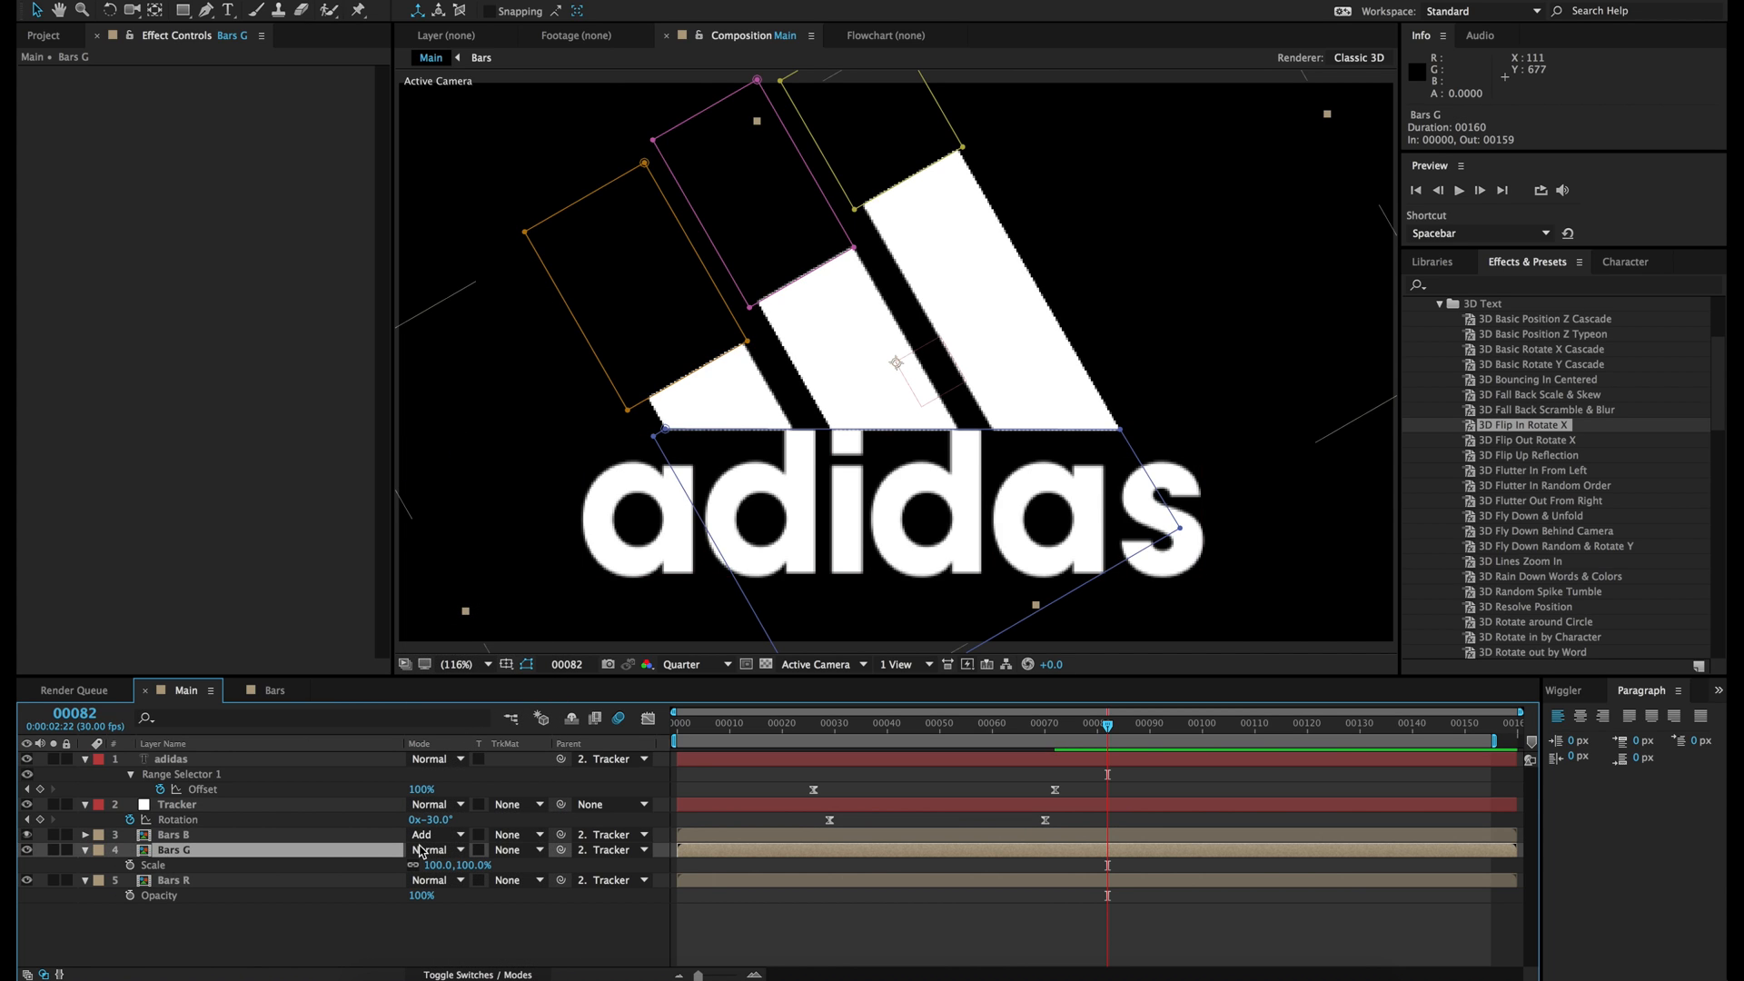
{"action": "left_click", "coordinate": [427, 849]}
{"action": "left_click", "coordinate": [447, 442]}
{"action": "left_click", "coordinate": [463, 931]}
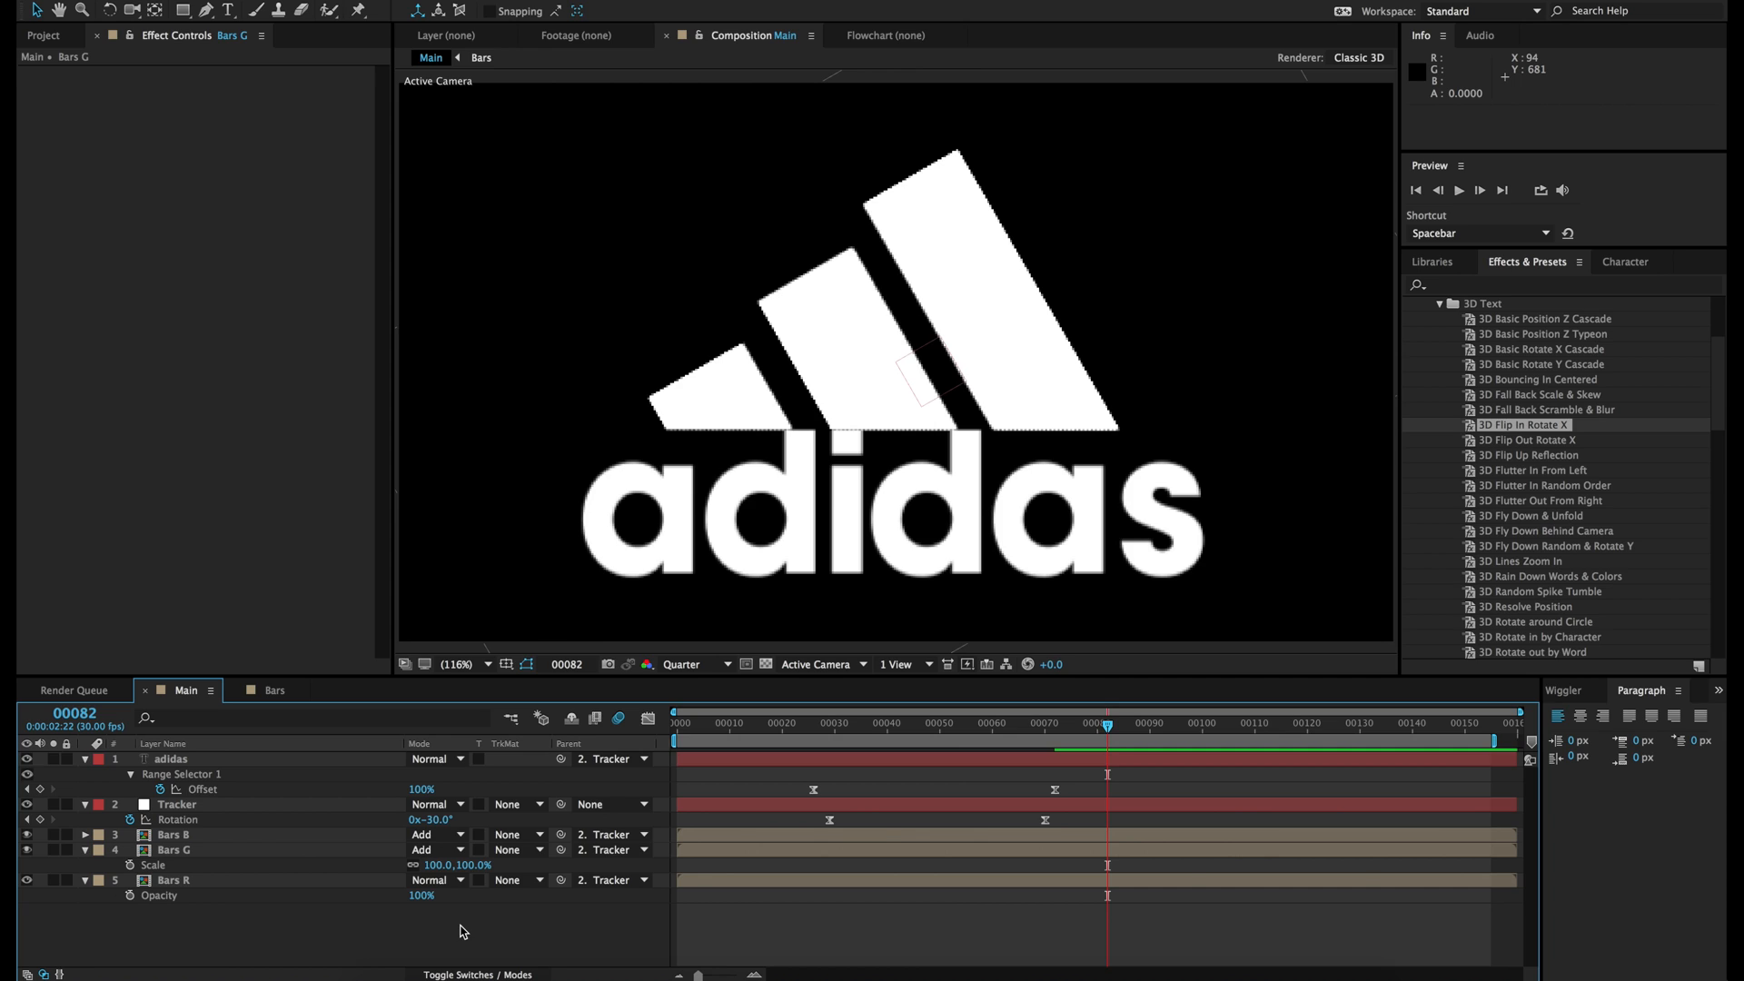
{"action": "left_click", "coordinate": [427, 867]}
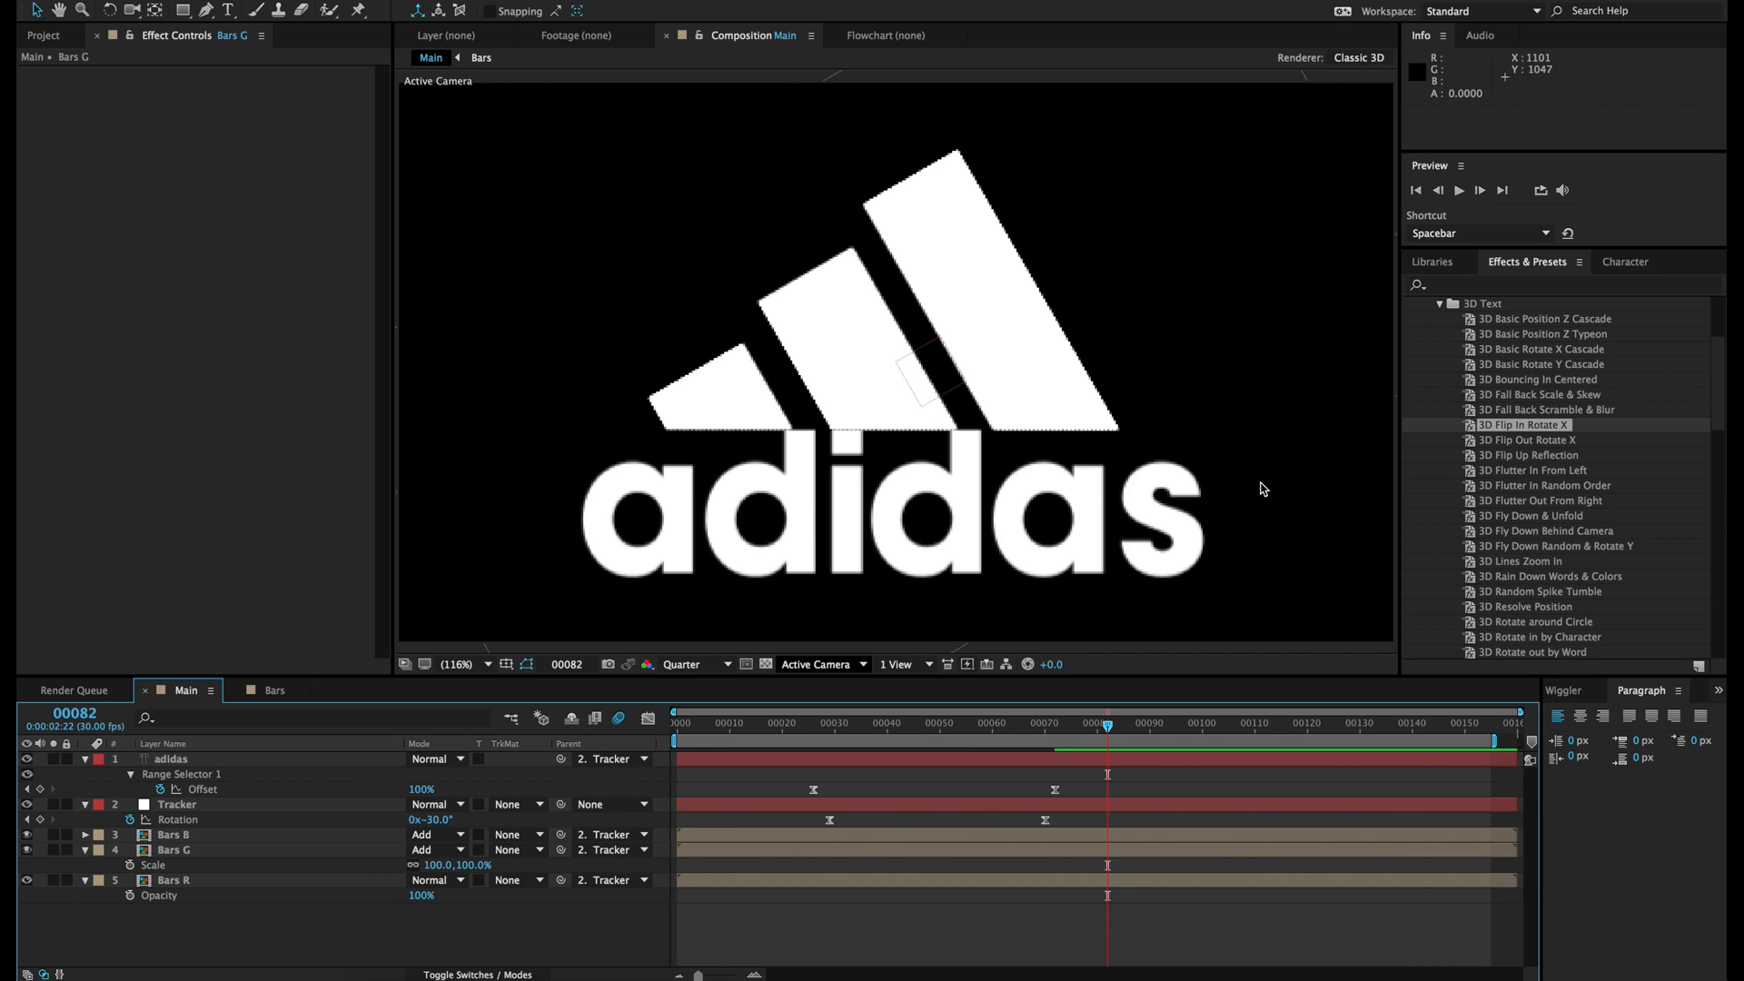
Step: Find the Levels effect, apply it to the Bars B layer and solo that layer
{"action": "left_click", "coordinate": [1468, 288]}
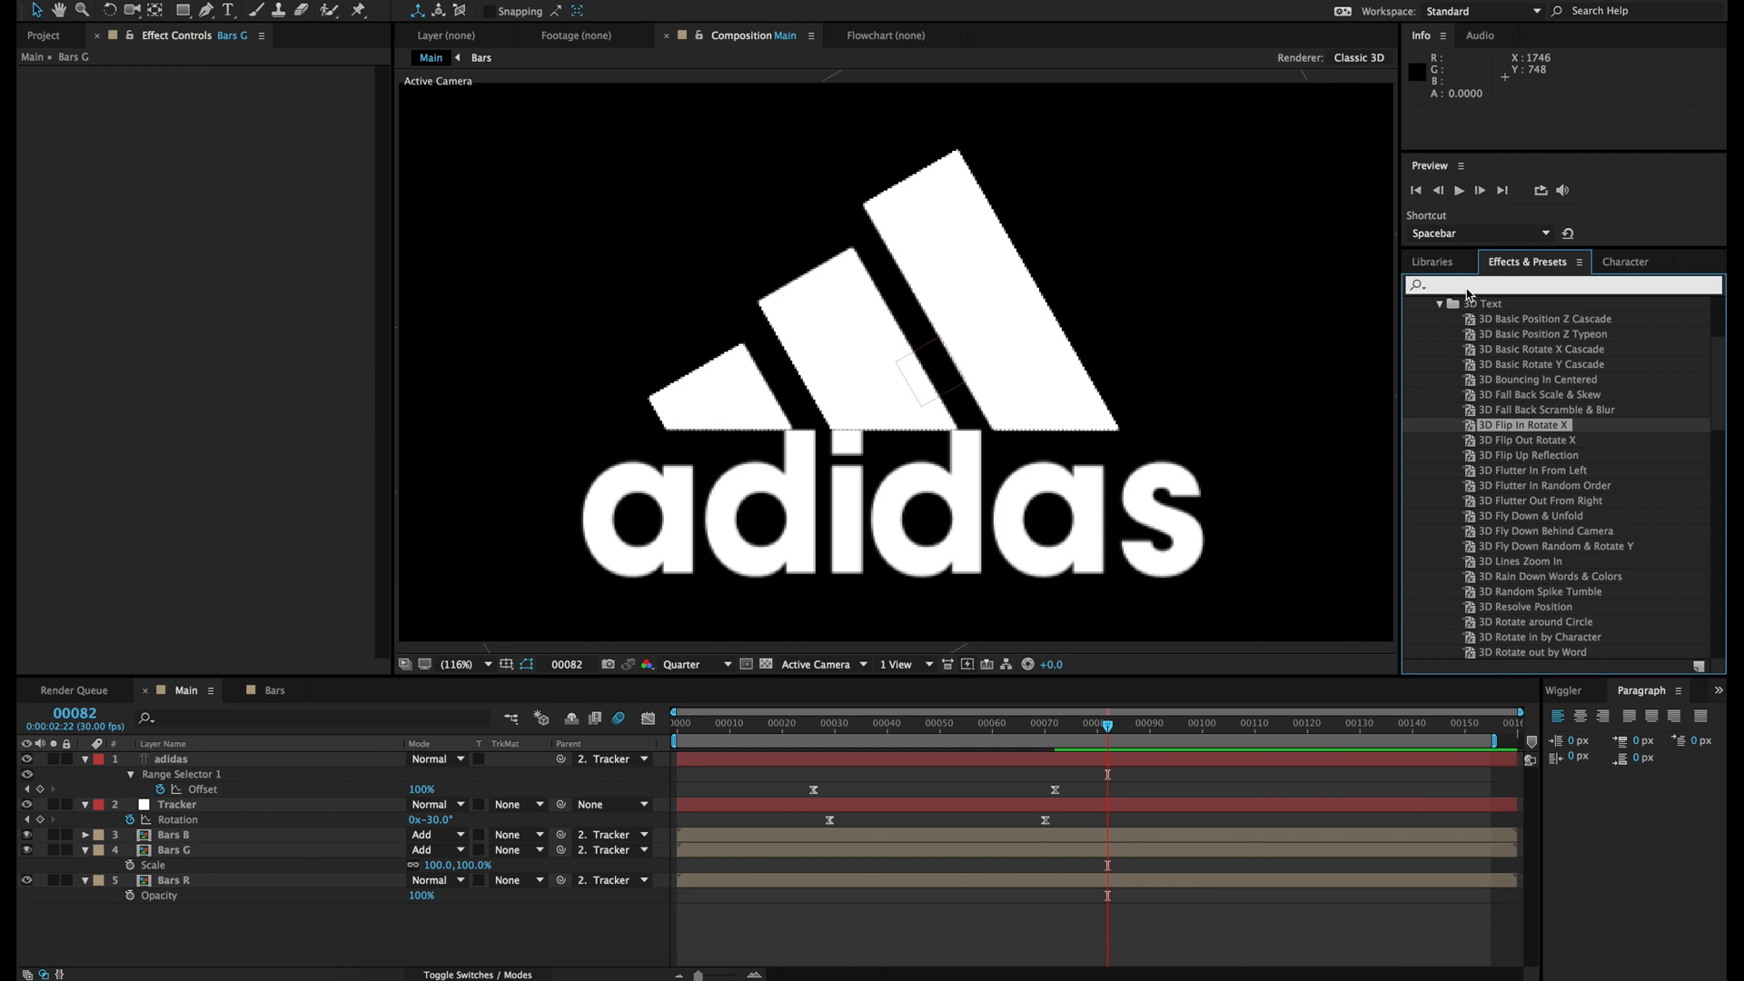
{"action": "type", "text": "level"}
{"action": "left_click_drag", "start_coordinate": [1480, 401], "coordinate": [1107, 833]}
{"action": "left_click", "coordinate": [54, 834]}
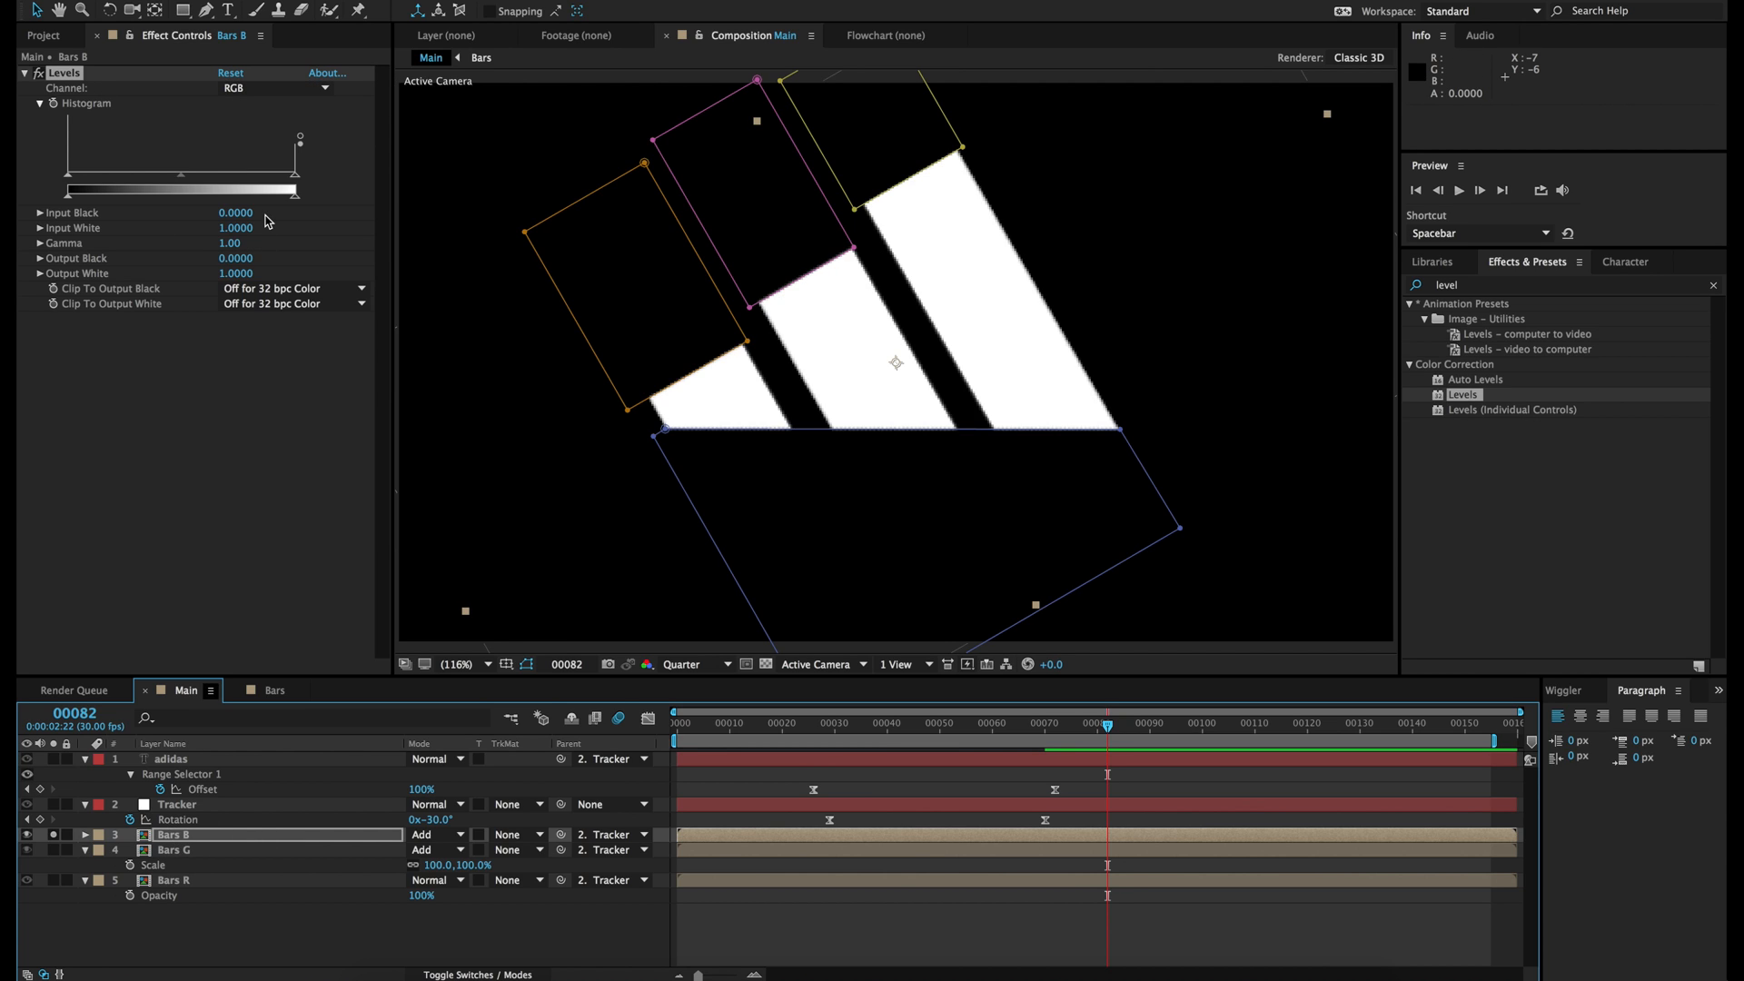
Step: In the Levels effect on Bars B, set Red Output White and Green Output White to 0
{"action": "left_click", "coordinate": [252, 88]}
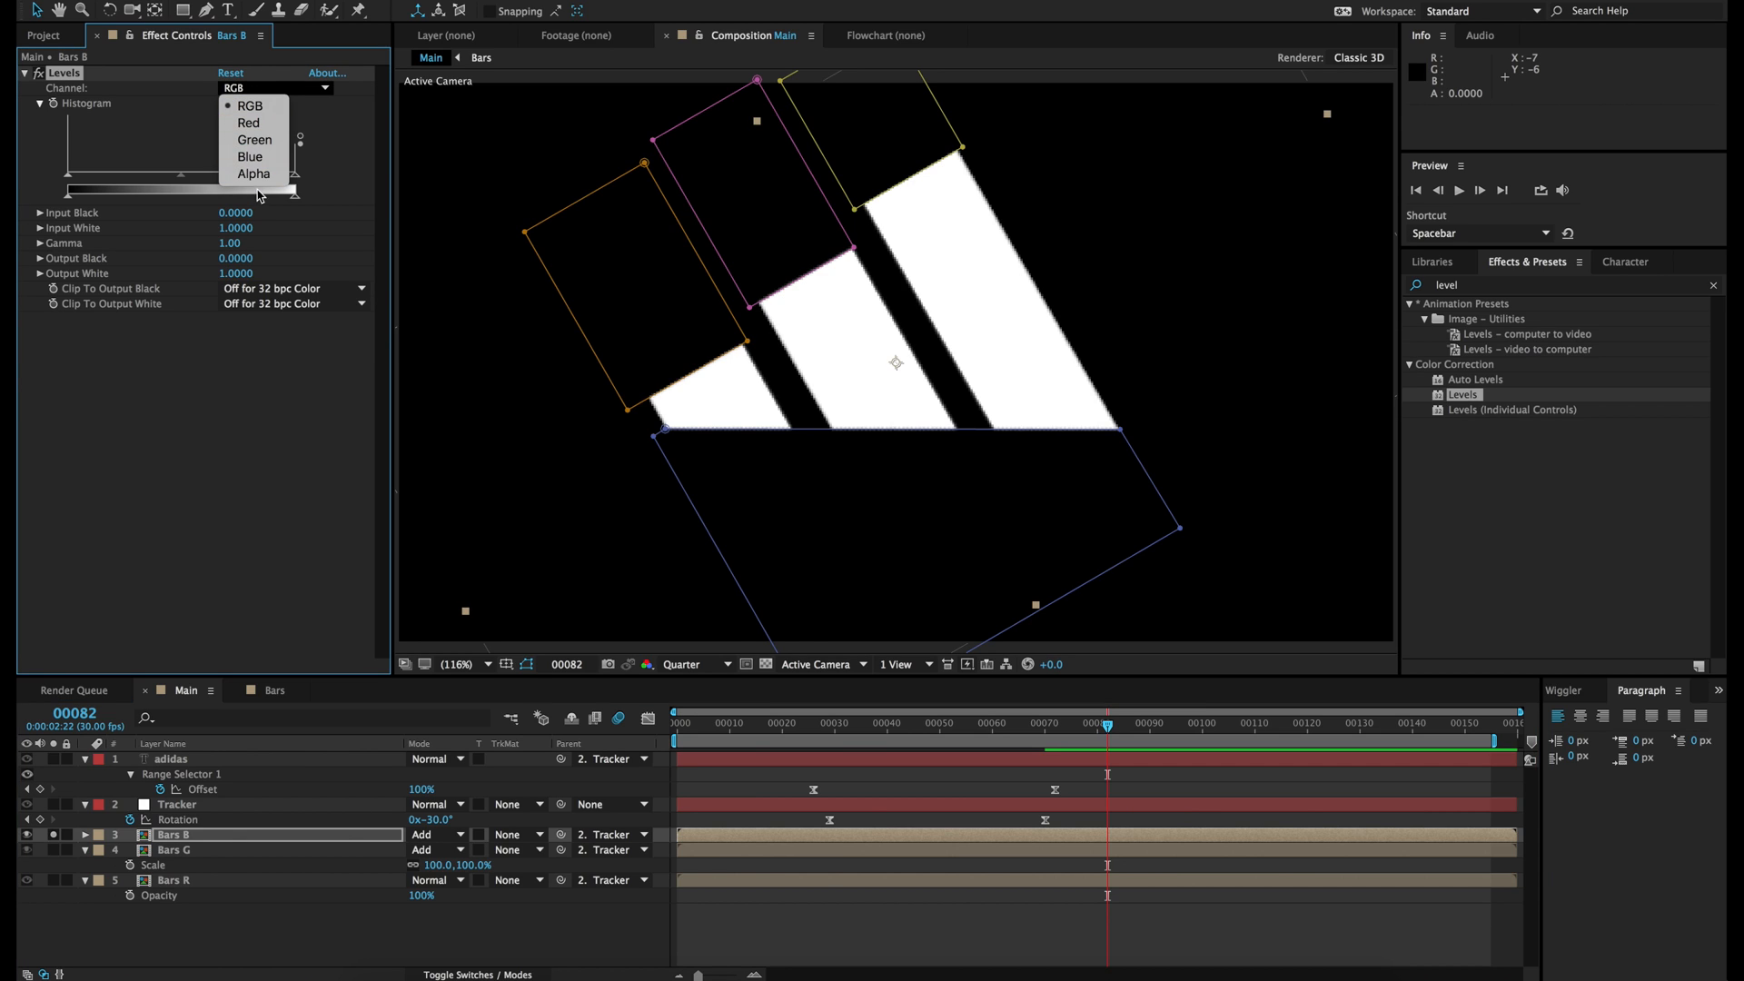
{"action": "left_click", "coordinate": [250, 123]}
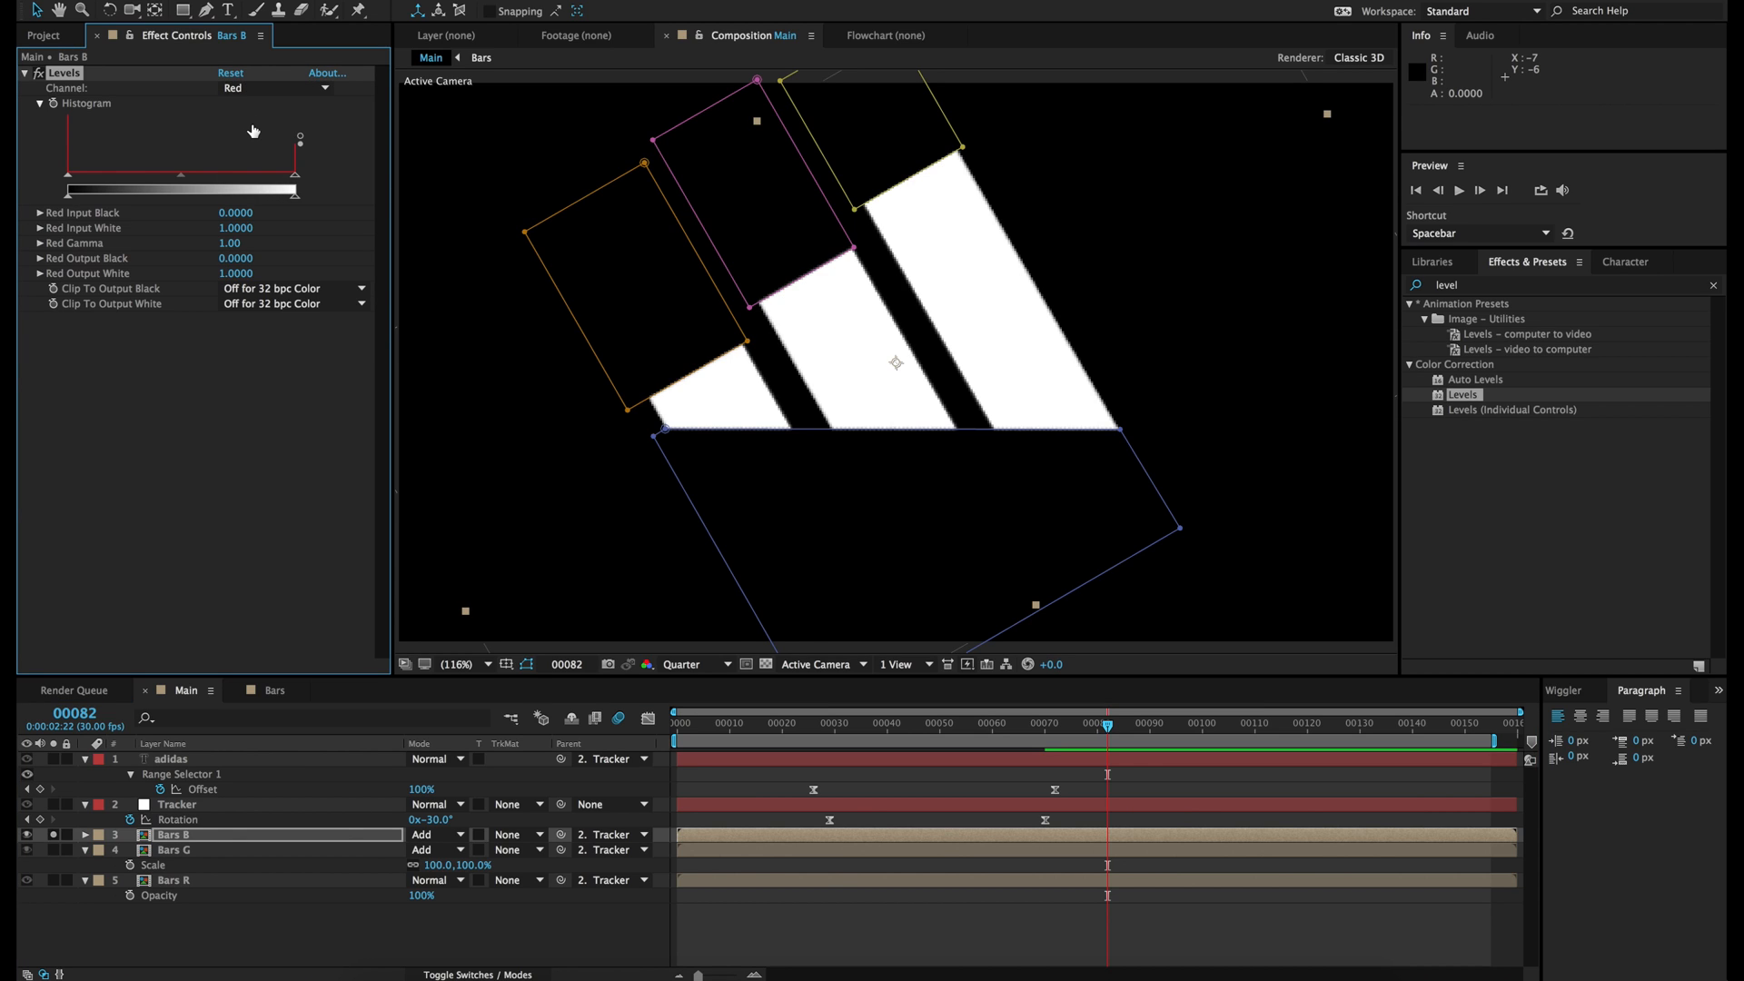
{"action": "left_click_drag", "start_coordinate": [295, 200], "coordinate": [68, 198]}
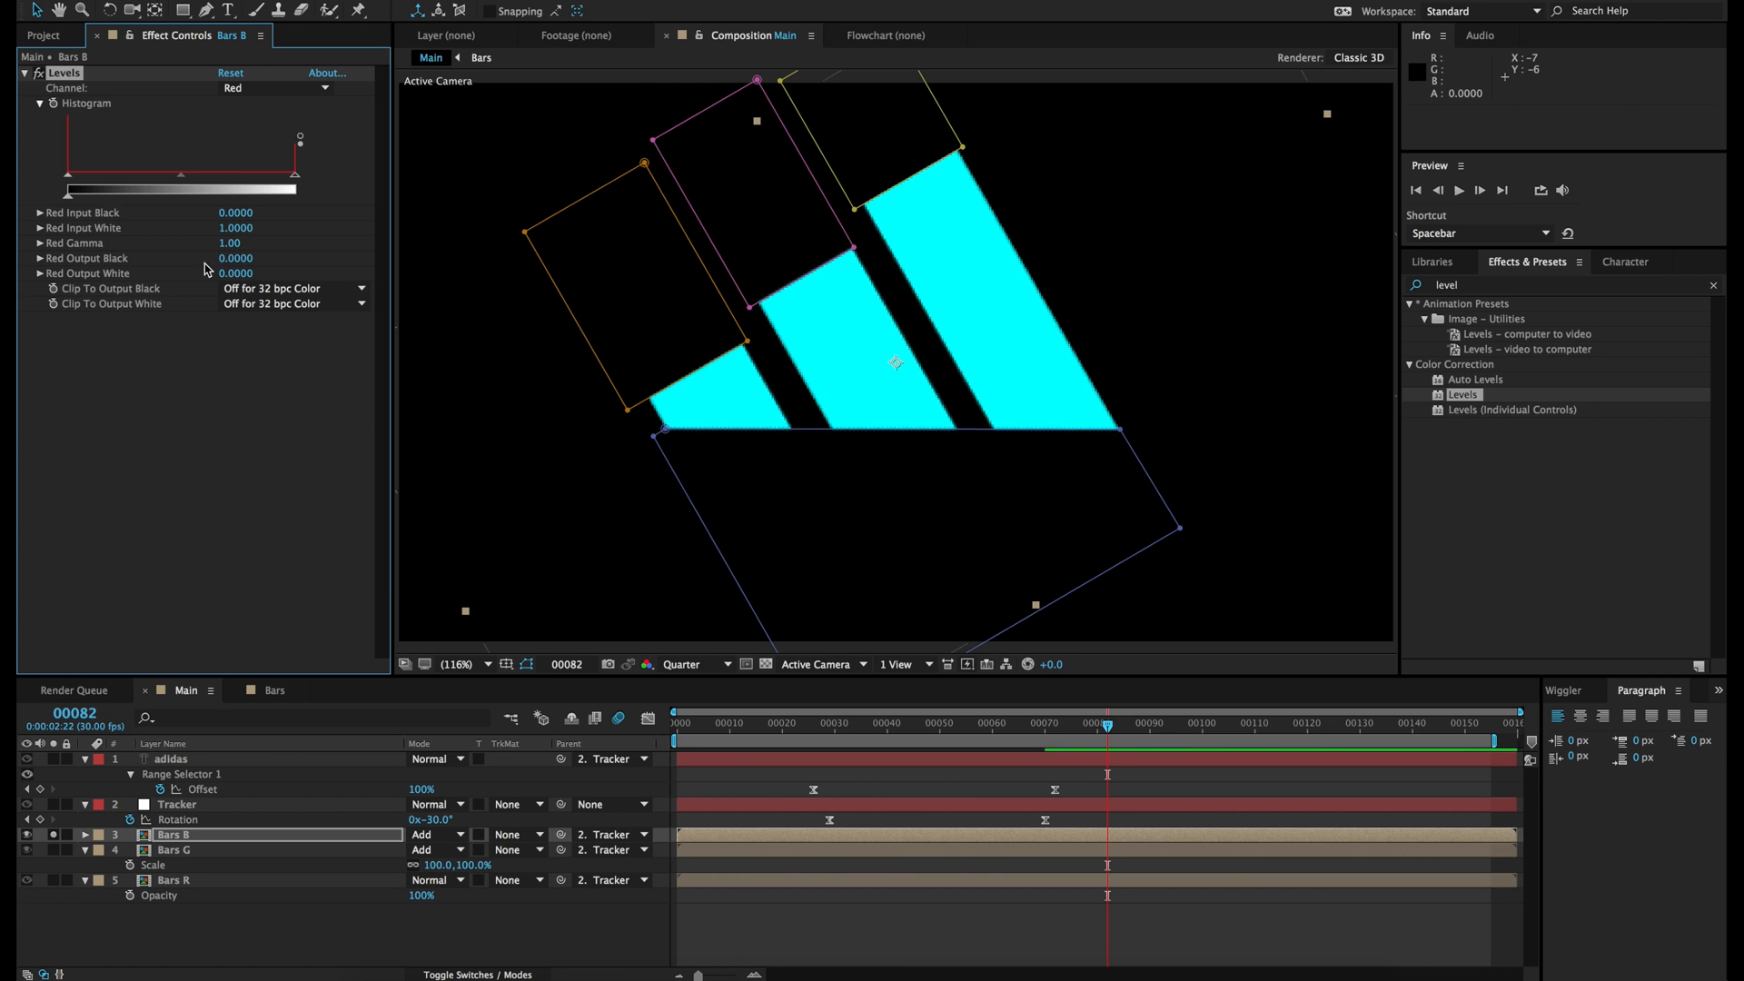
{"action": "left_click", "coordinate": [261, 95]}
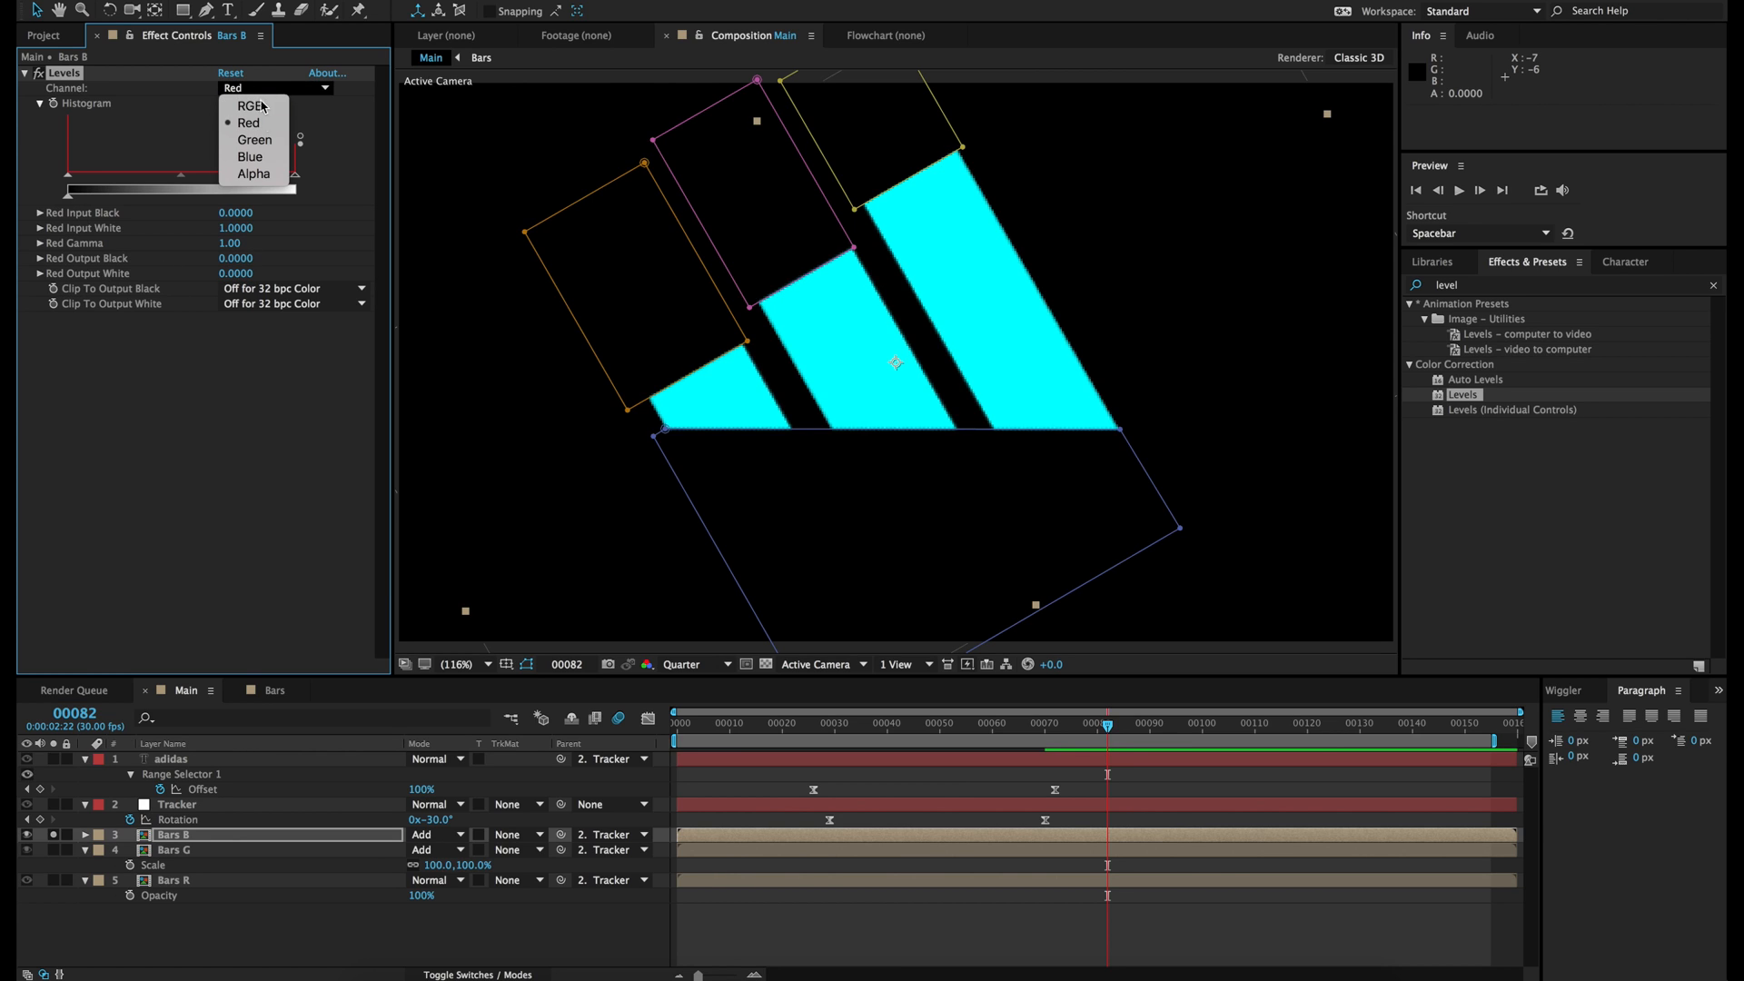
{"action": "left_click", "coordinate": [266, 143]}
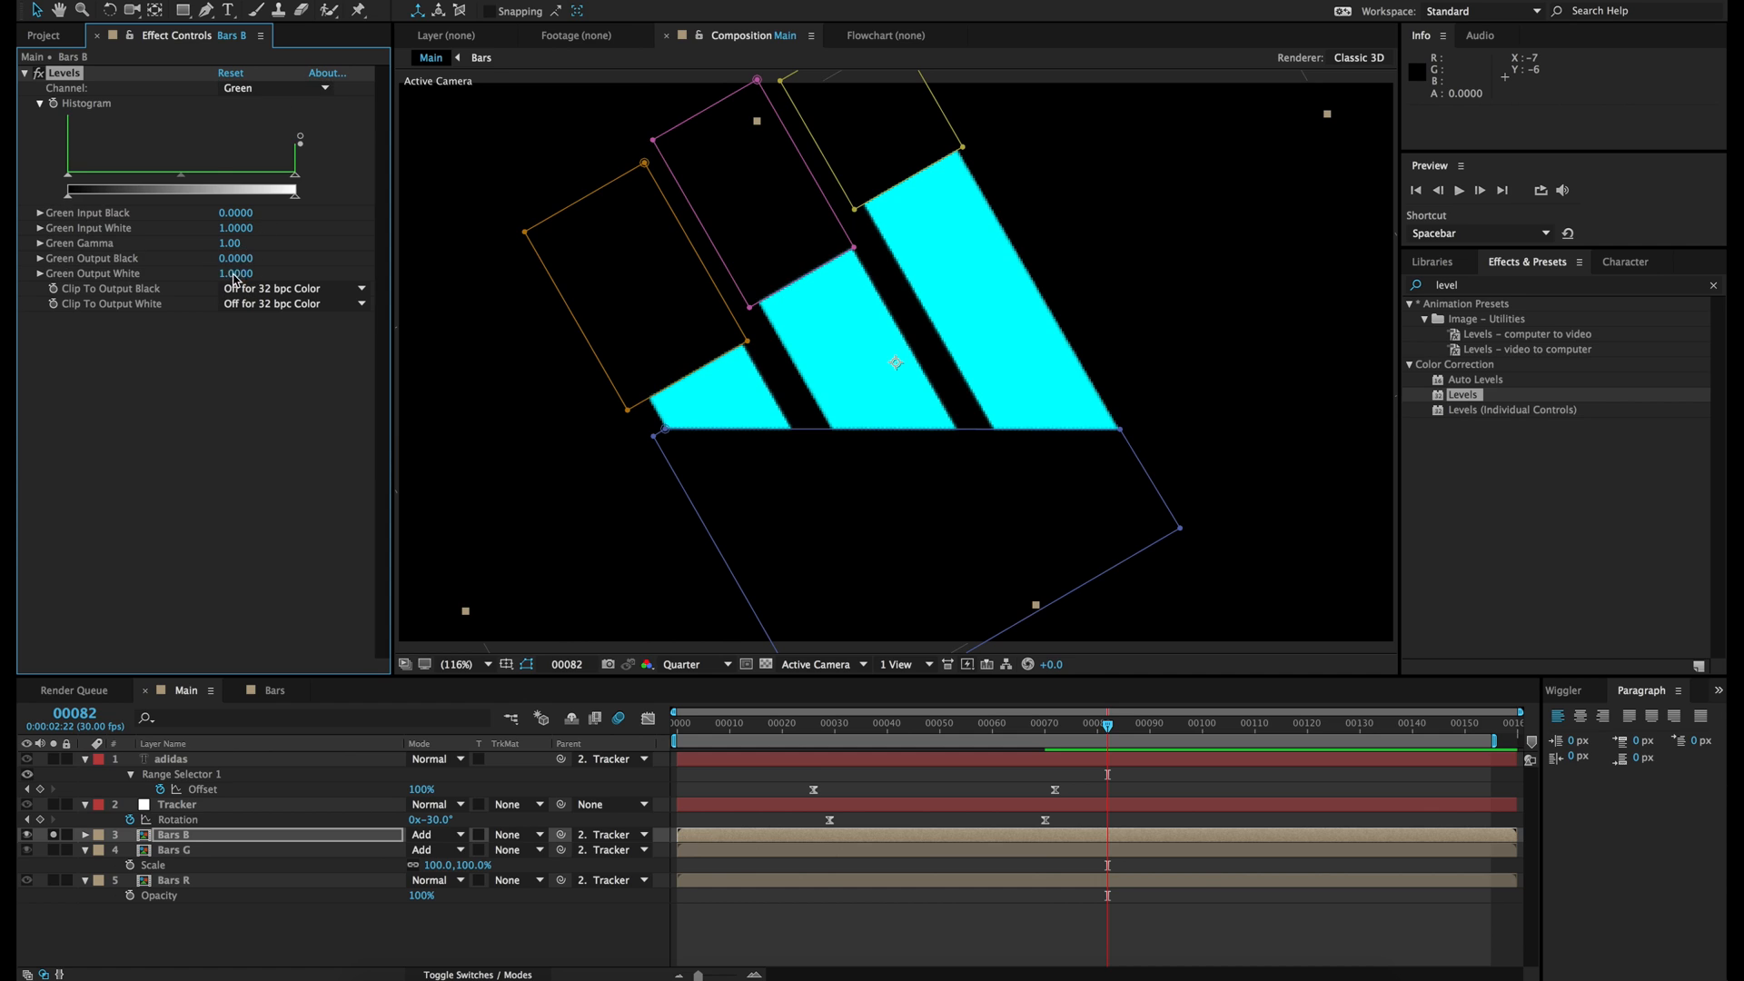
{"action": "left_click", "coordinate": [233, 275]}
{"action": "key", "text": "Return"}
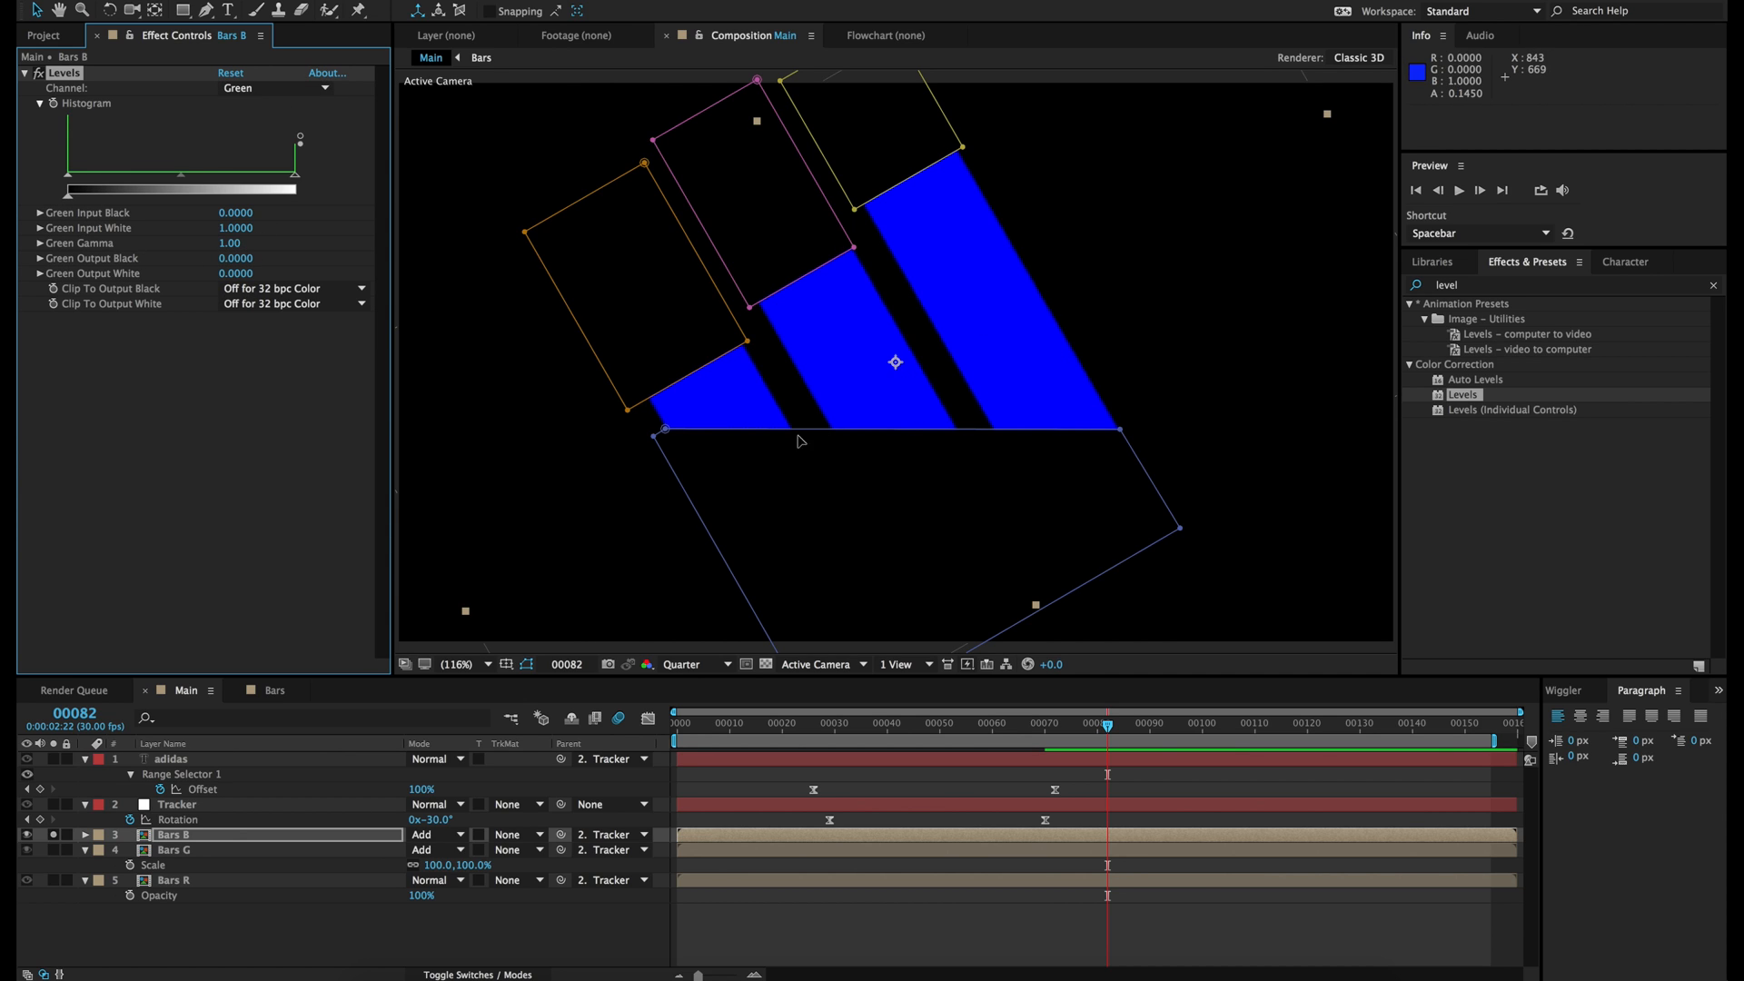
Step: Switch the solo from Bars B to Bars G and apply the Levels effect to Bars G
{"action": "left_click", "coordinate": [55, 848]}
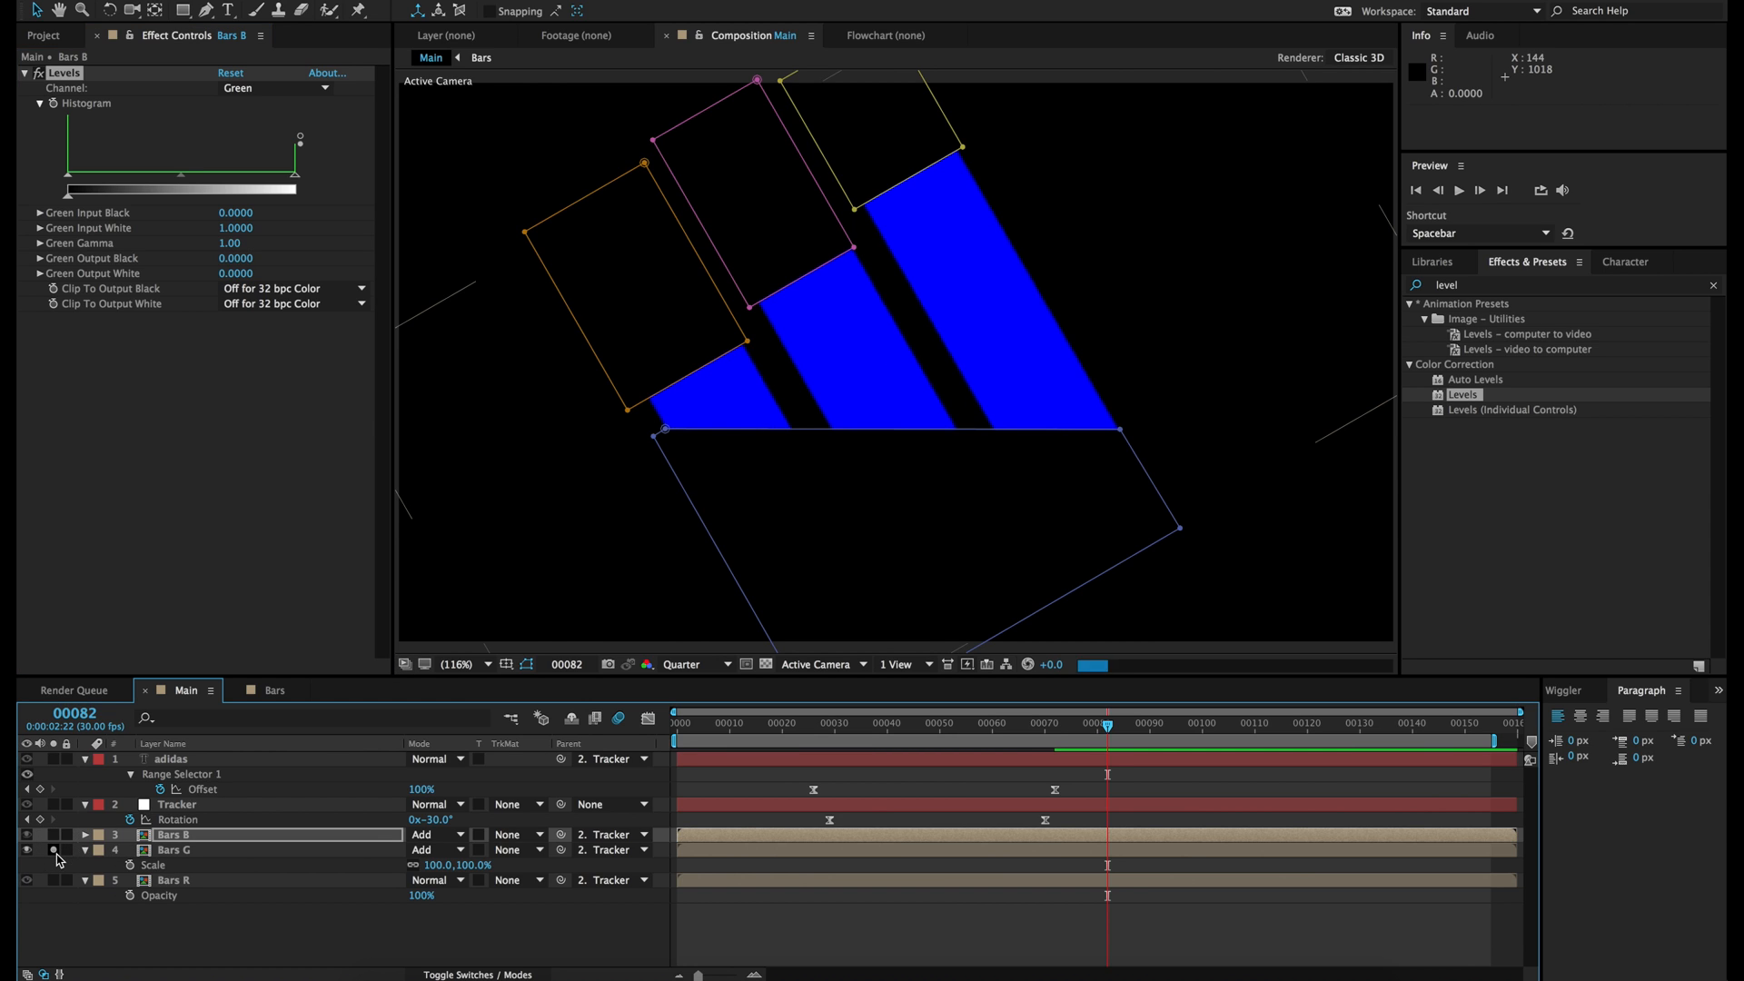
{"action": "left_click", "coordinate": [175, 855]}
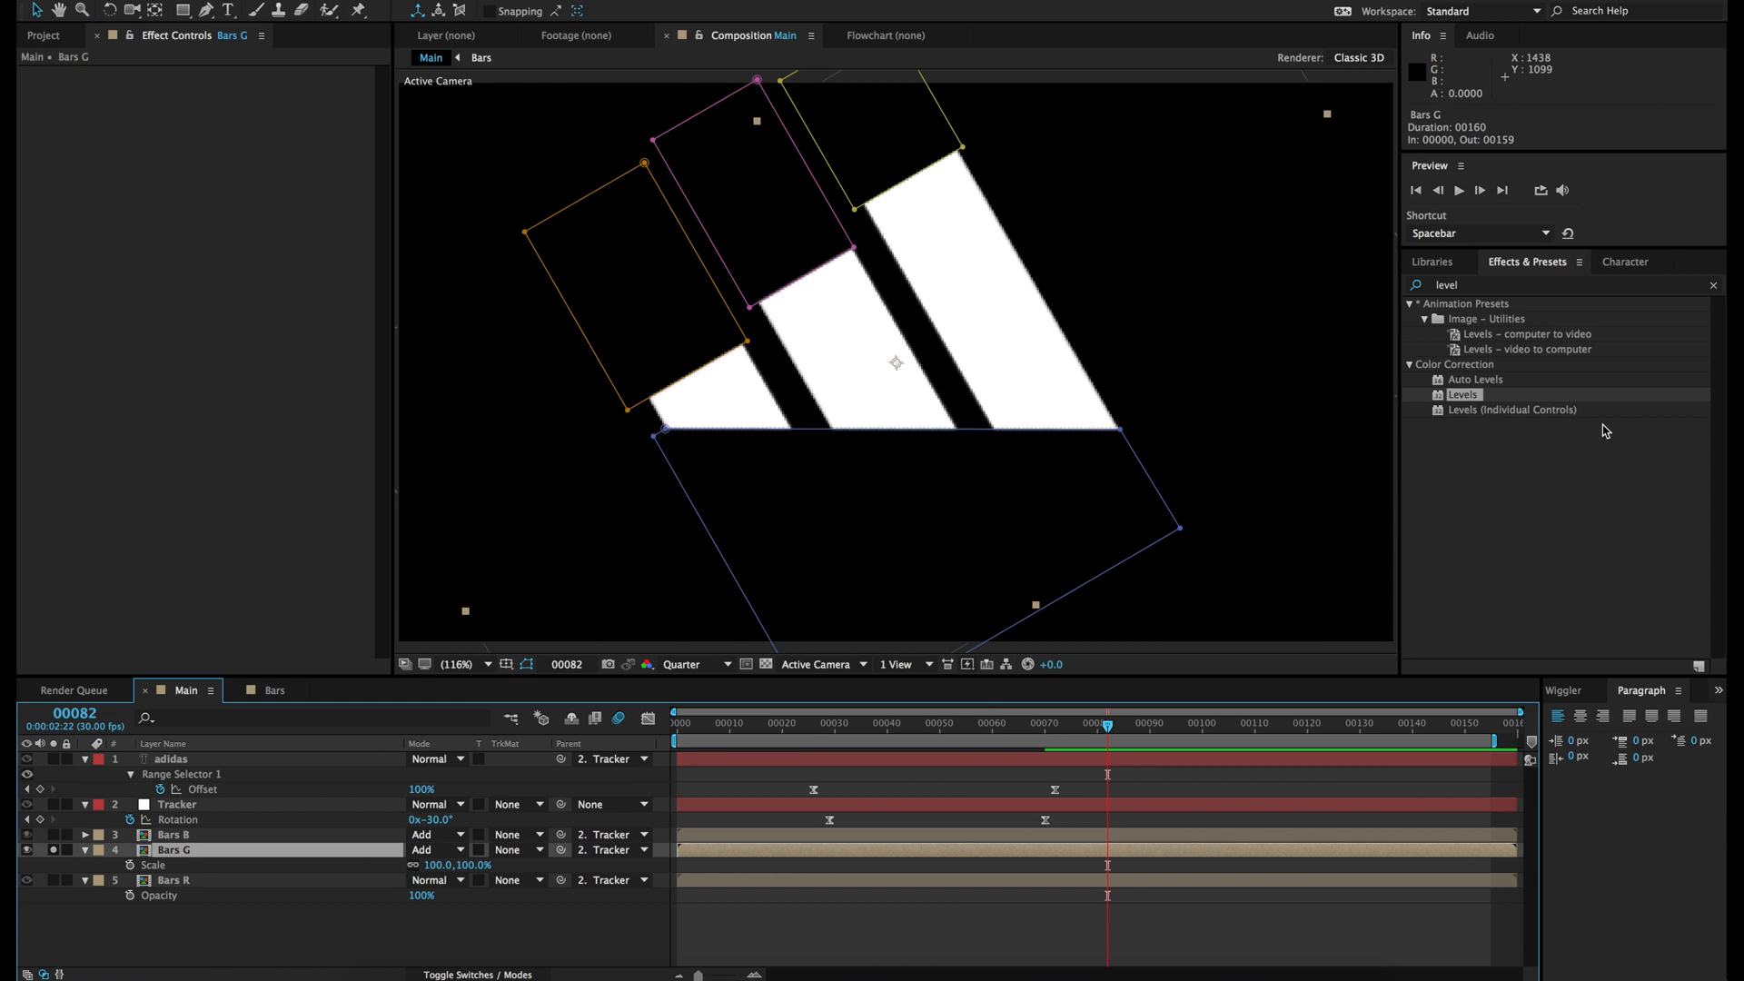
{"action": "left_click_drag", "start_coordinate": [1480, 402], "coordinate": [1133, 854]}
Step: In the Levels effect on Bars G, set Red Output White and Blue Output White to 0
{"action": "left_click", "coordinate": [264, 88]}
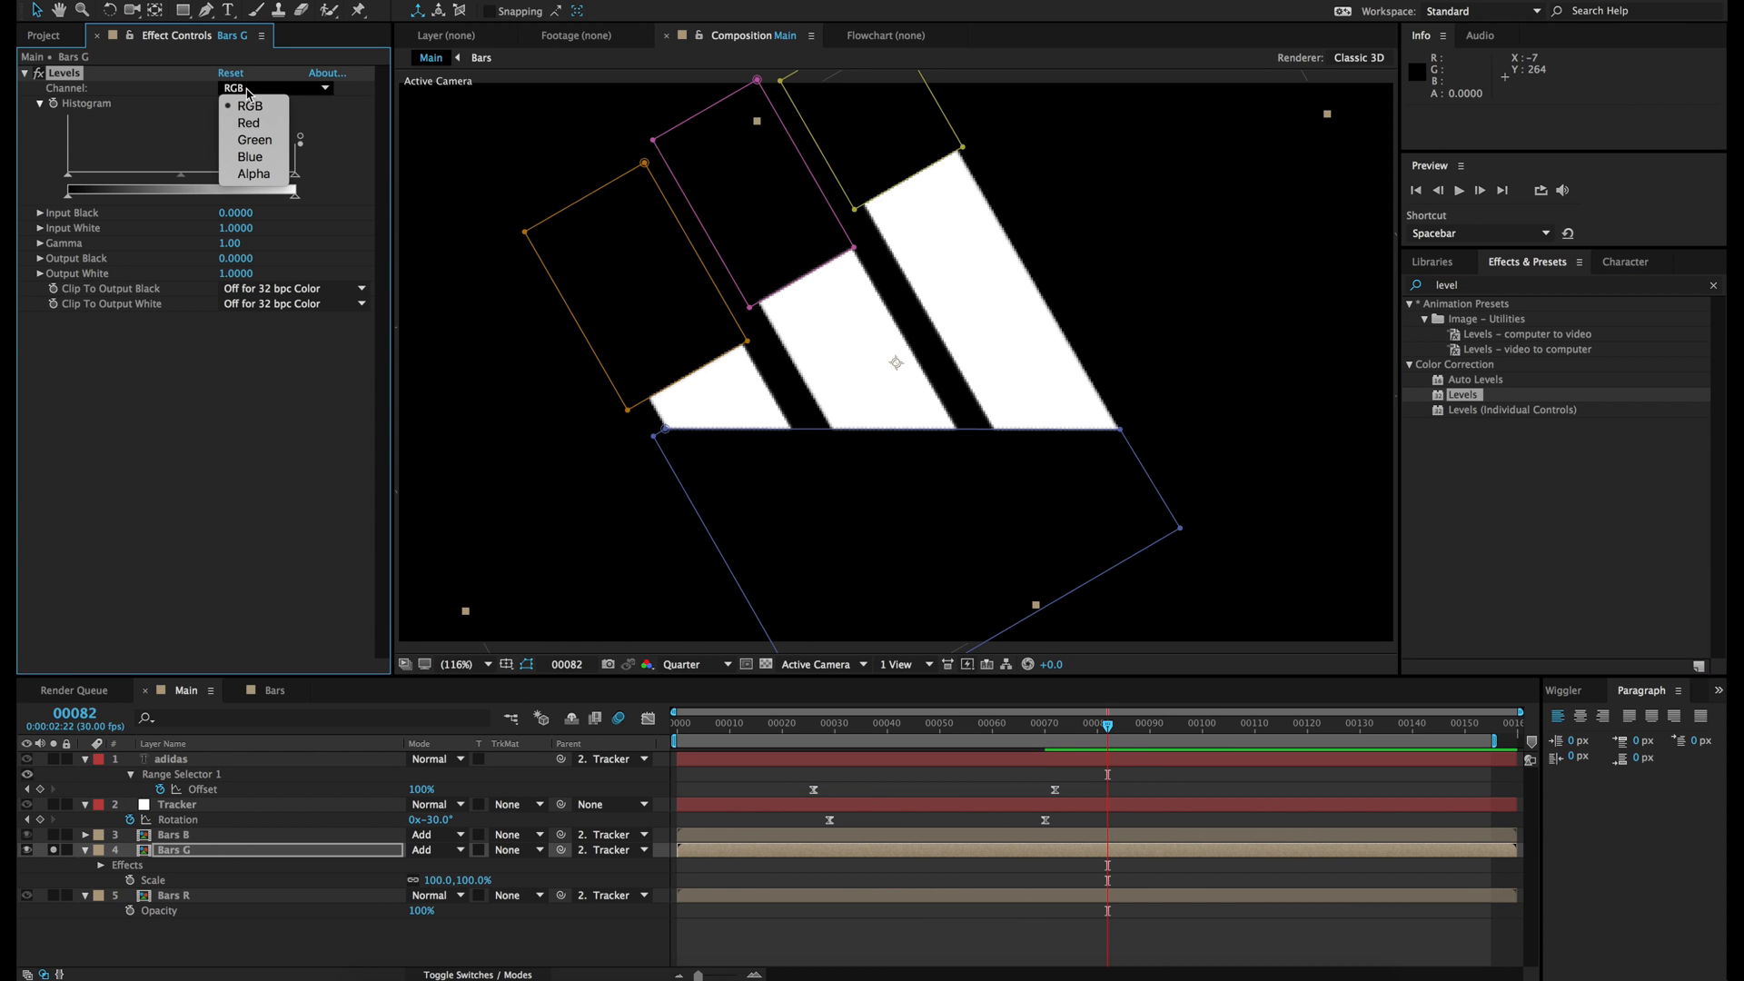
{"action": "left_click", "coordinate": [258, 124]}
{"action": "left_click", "coordinate": [239, 273]}
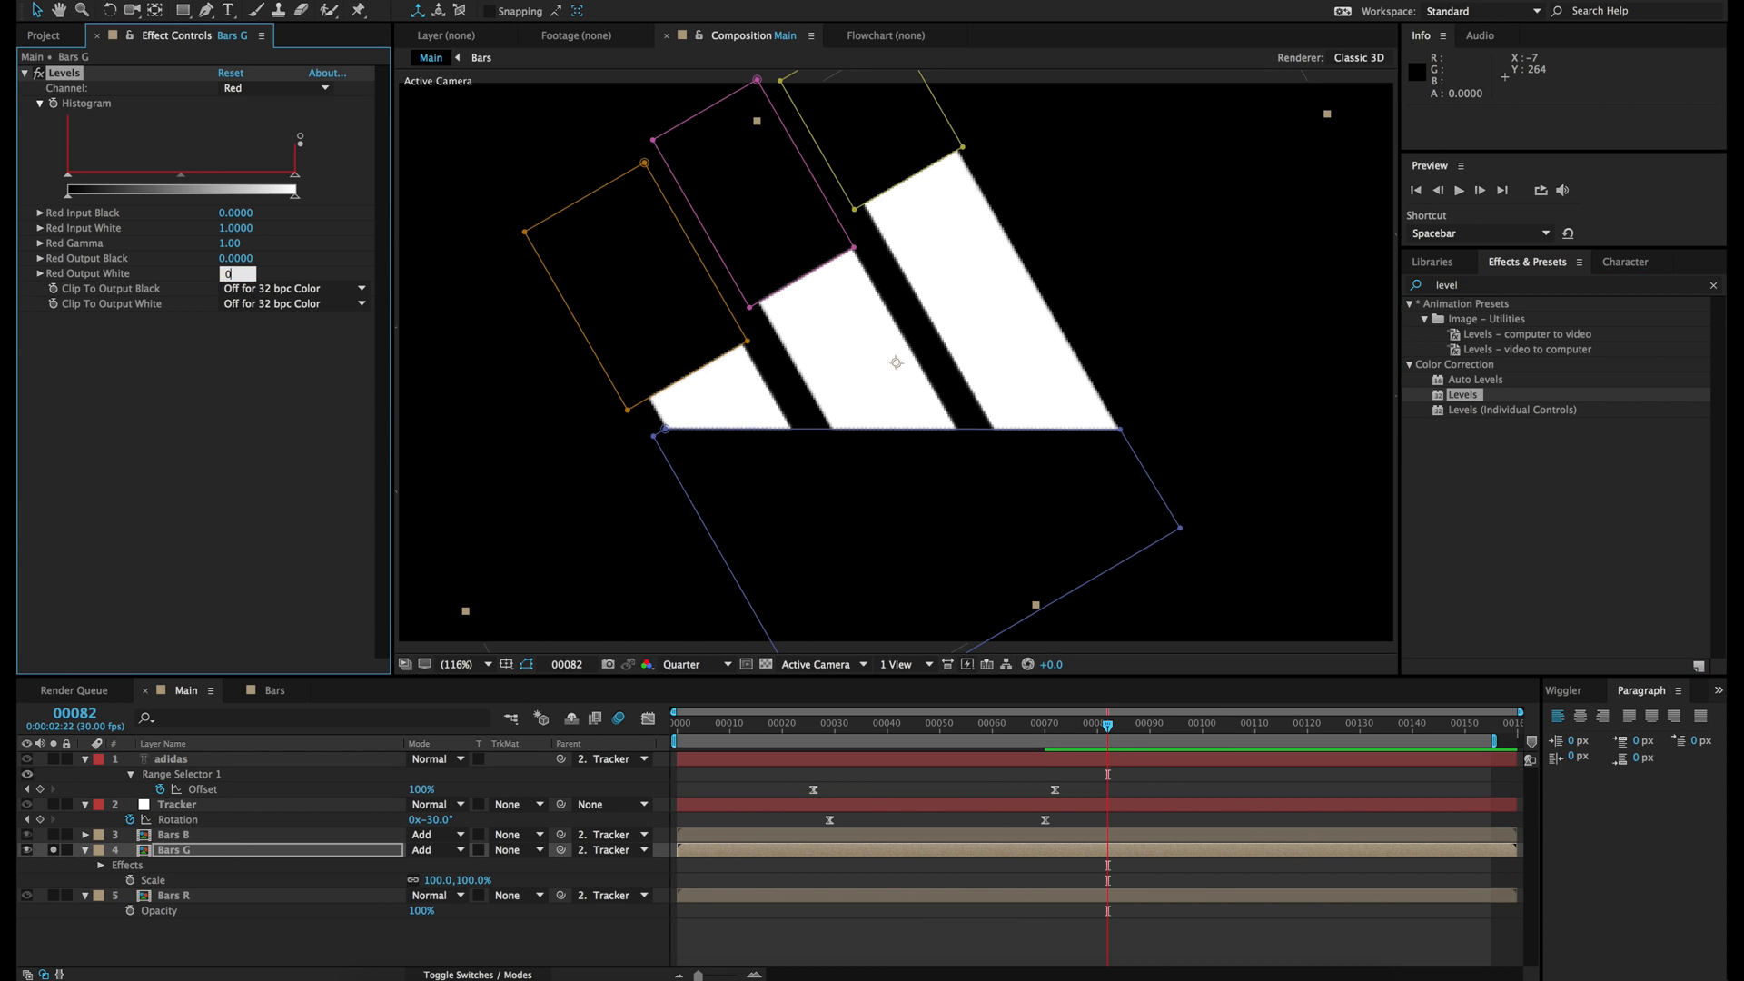
{"action": "type", "text": "0"}
{"action": "key", "text": "Return"}
{"action": "left_click", "coordinate": [273, 88]}
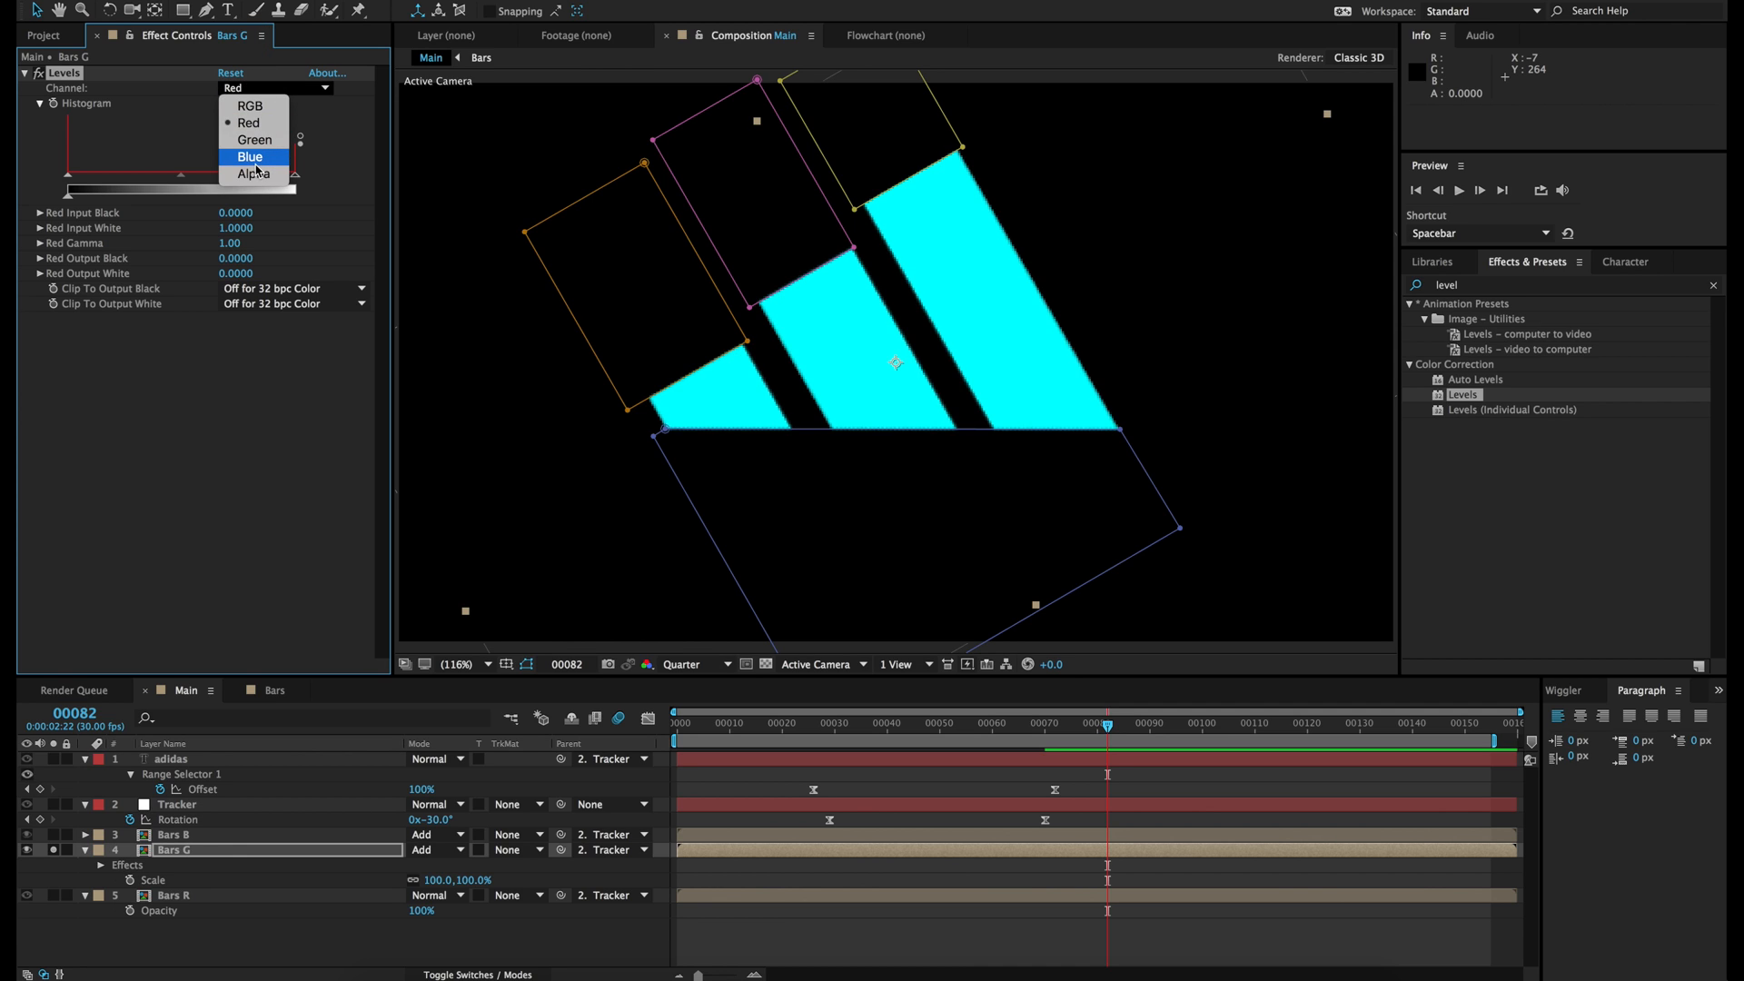
{"action": "left_click", "coordinate": [254, 165]}
{"action": "left_click", "coordinate": [238, 273]}
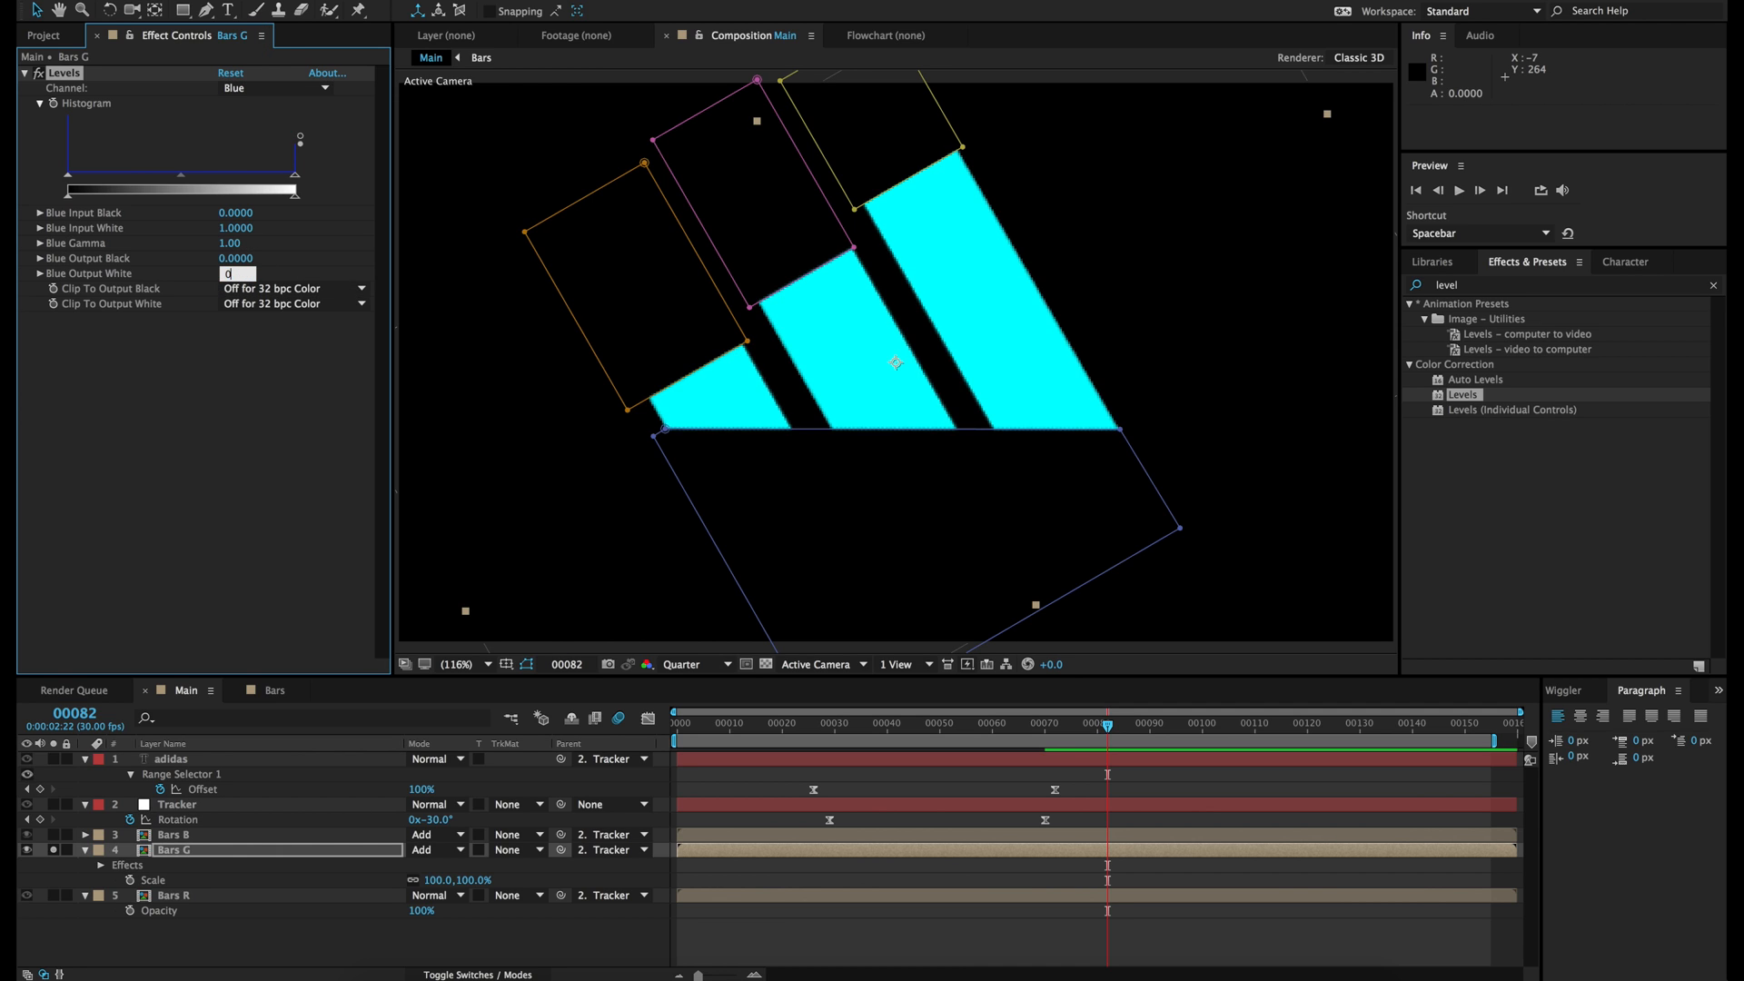
{"action": "key", "text": "Return"}
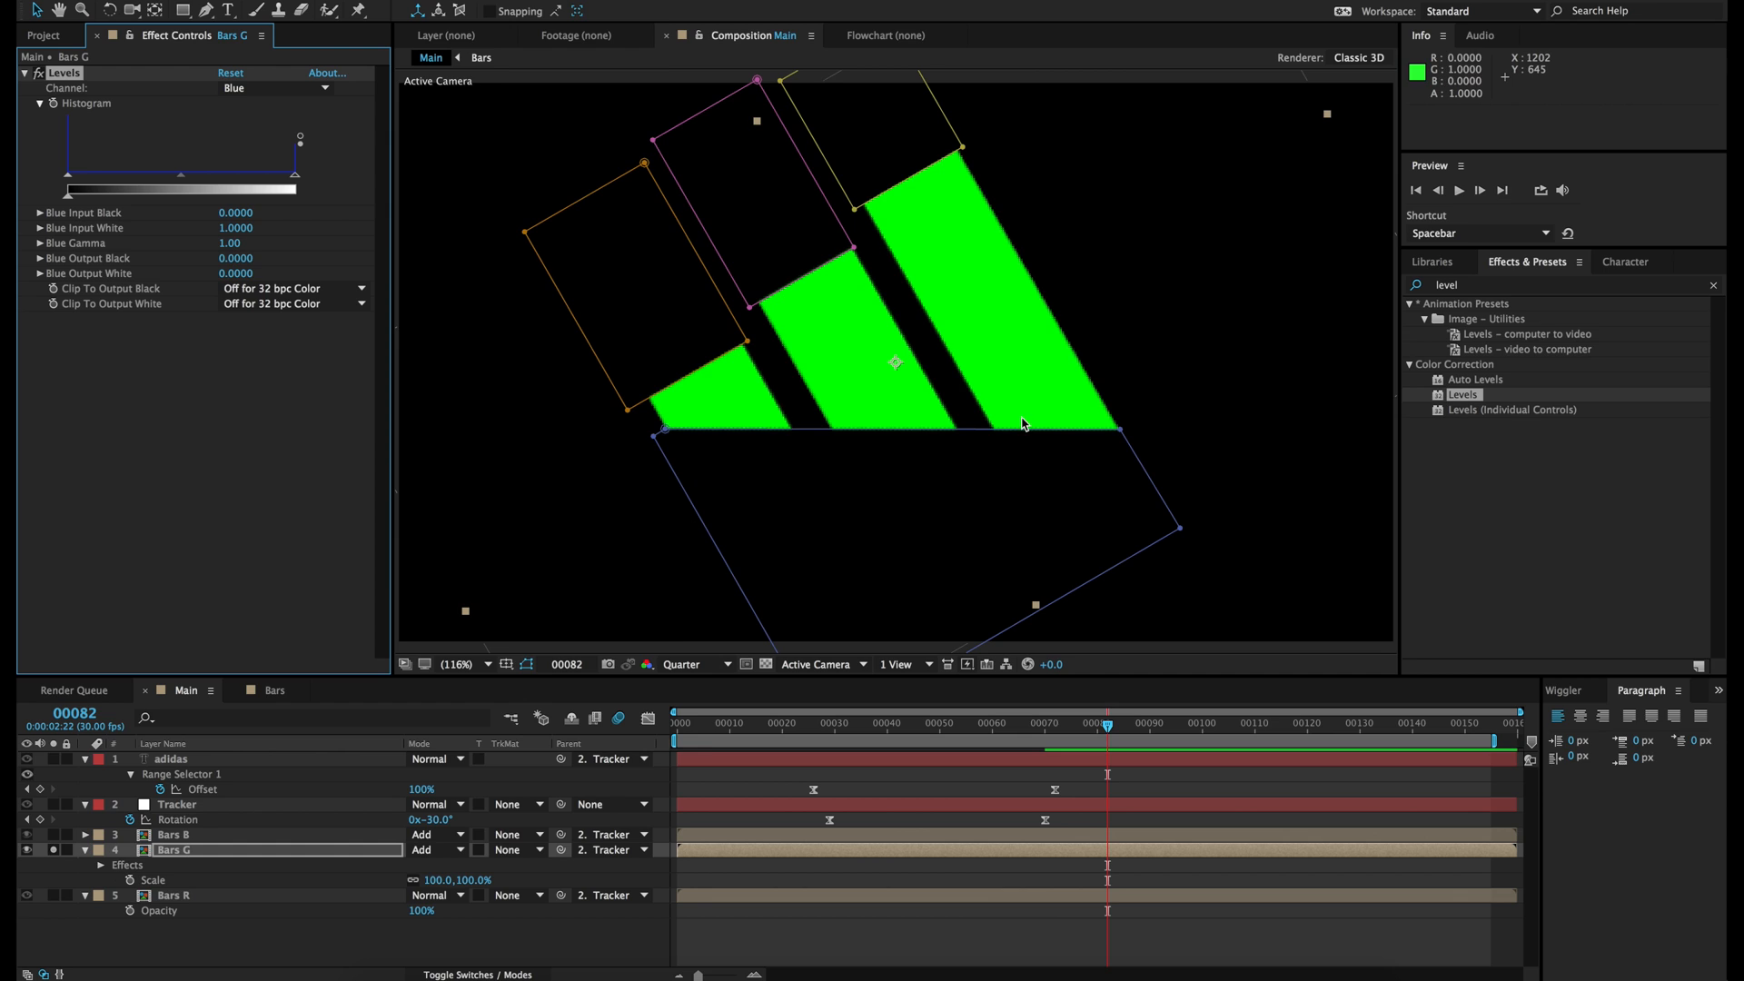
Step: Switch the solo from Bars G to Bars R and apply the Levels effect to Bars R
{"action": "left_click", "coordinate": [53, 849]}
{"action": "left_click", "coordinate": [55, 895]}
{"action": "left_click", "coordinate": [193, 899]}
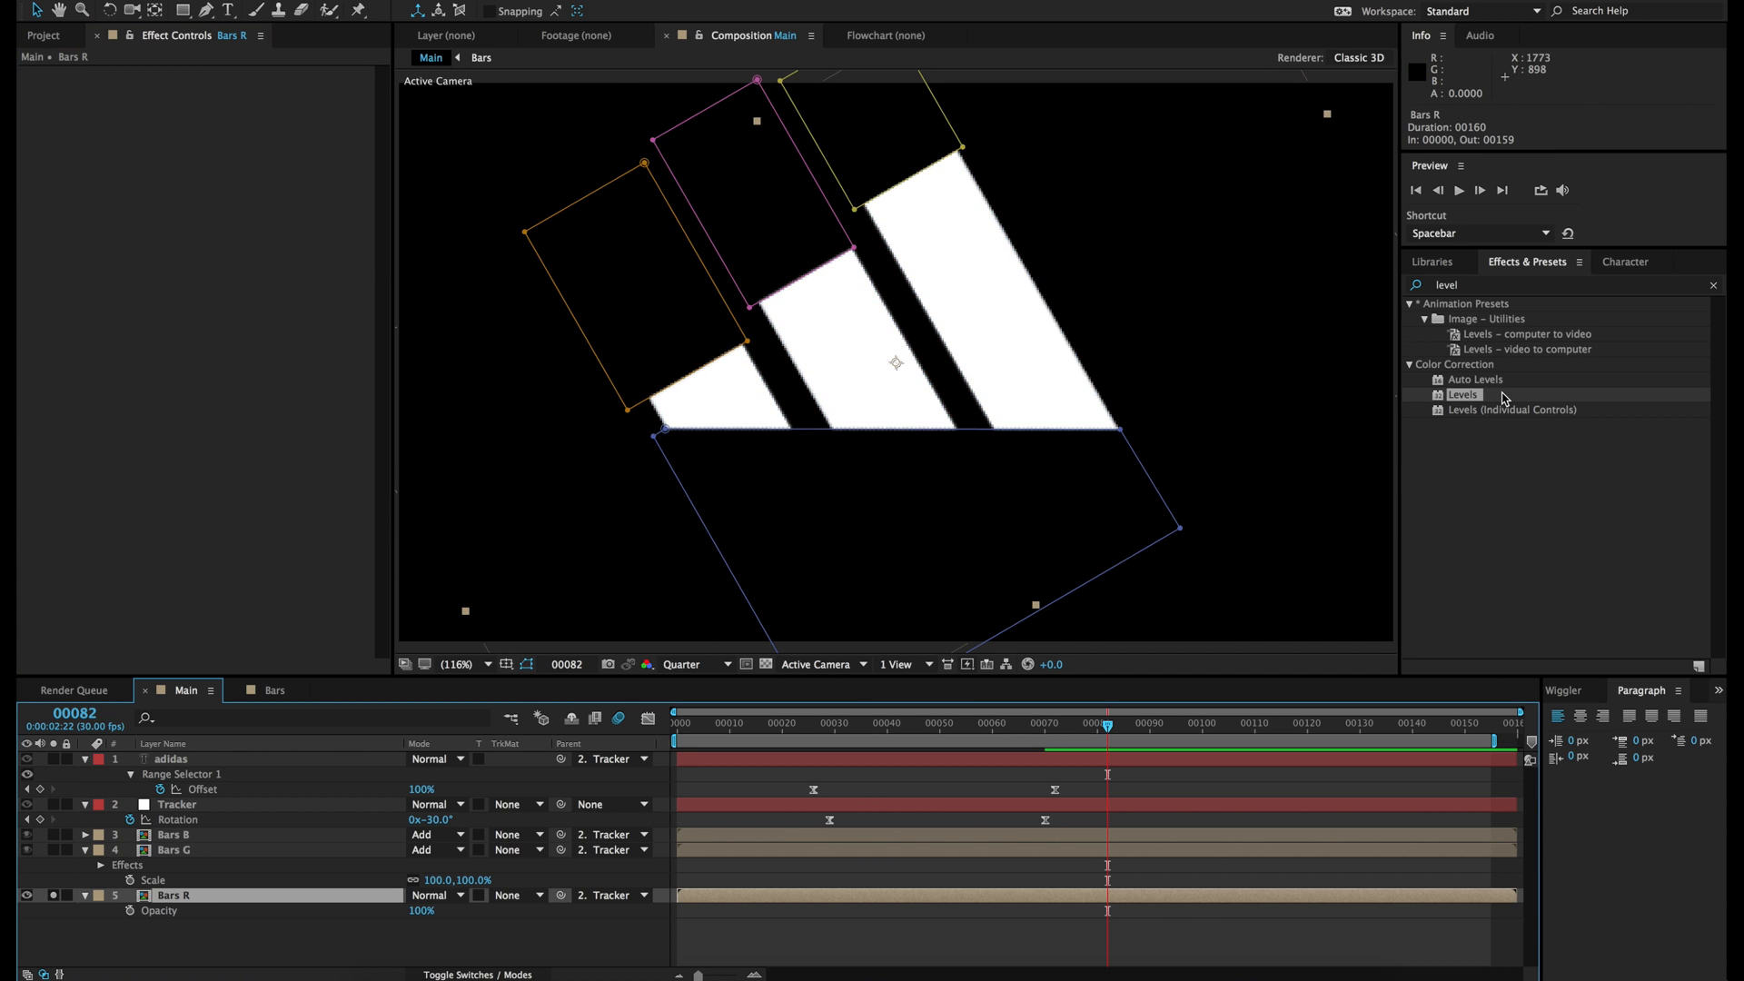
{"action": "left_click_drag", "start_coordinate": [1475, 402], "coordinate": [1096, 898]}
Step: In the Levels effect on Bars R, set Green Output White and Blue Output White to 0, and unsolo the layer
{"action": "left_click", "coordinate": [268, 88]}
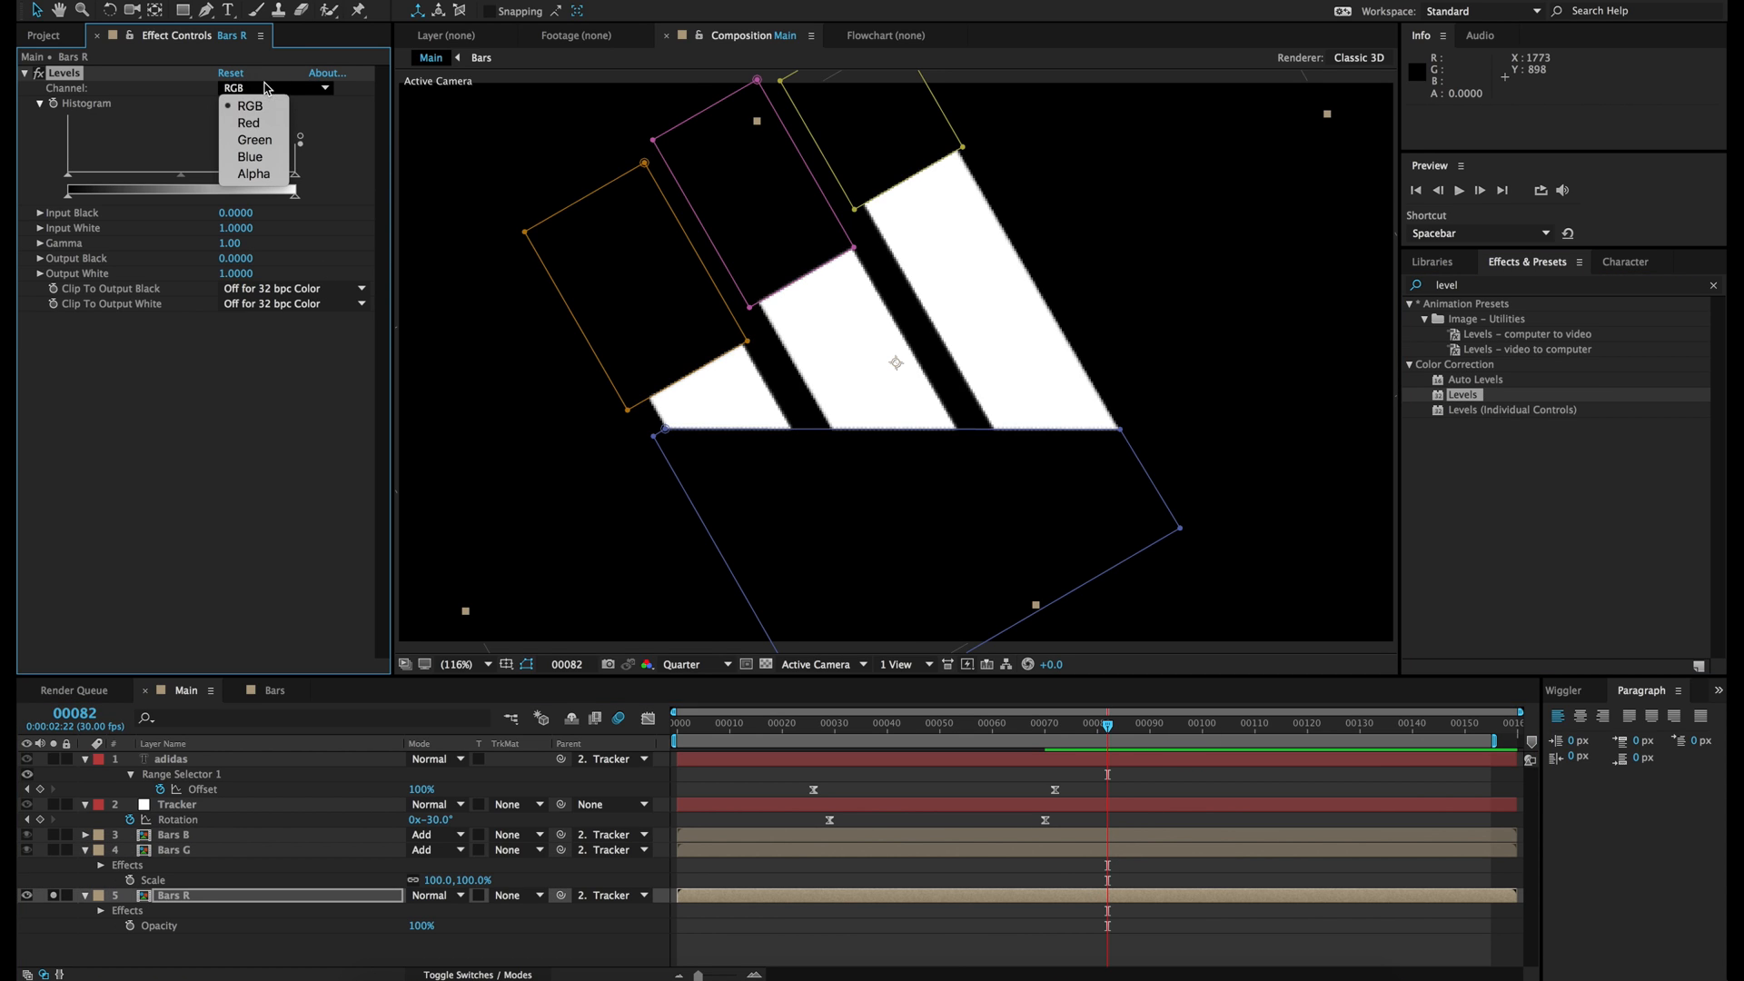
{"action": "left_click", "coordinate": [259, 141]}
{"action": "left_click", "coordinate": [236, 273]}
{"action": "type", "text": "0"}
{"action": "left_click", "coordinate": [268, 88]}
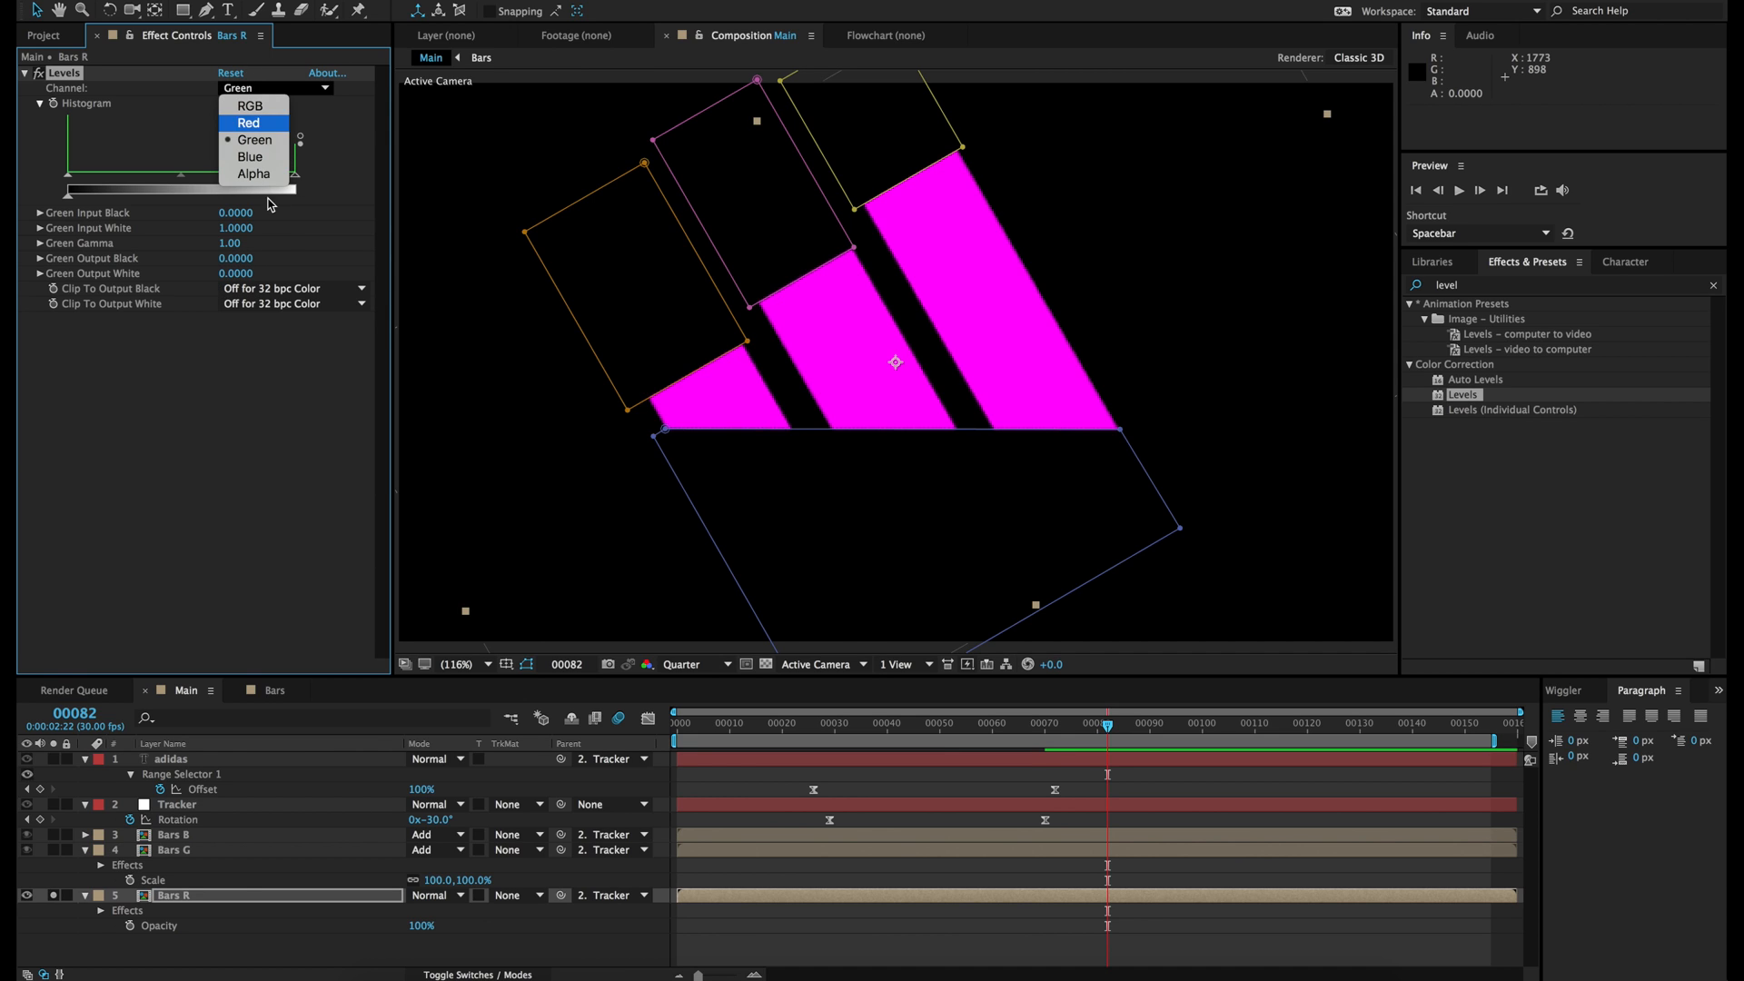
{"action": "left_click", "coordinate": [241, 275]}
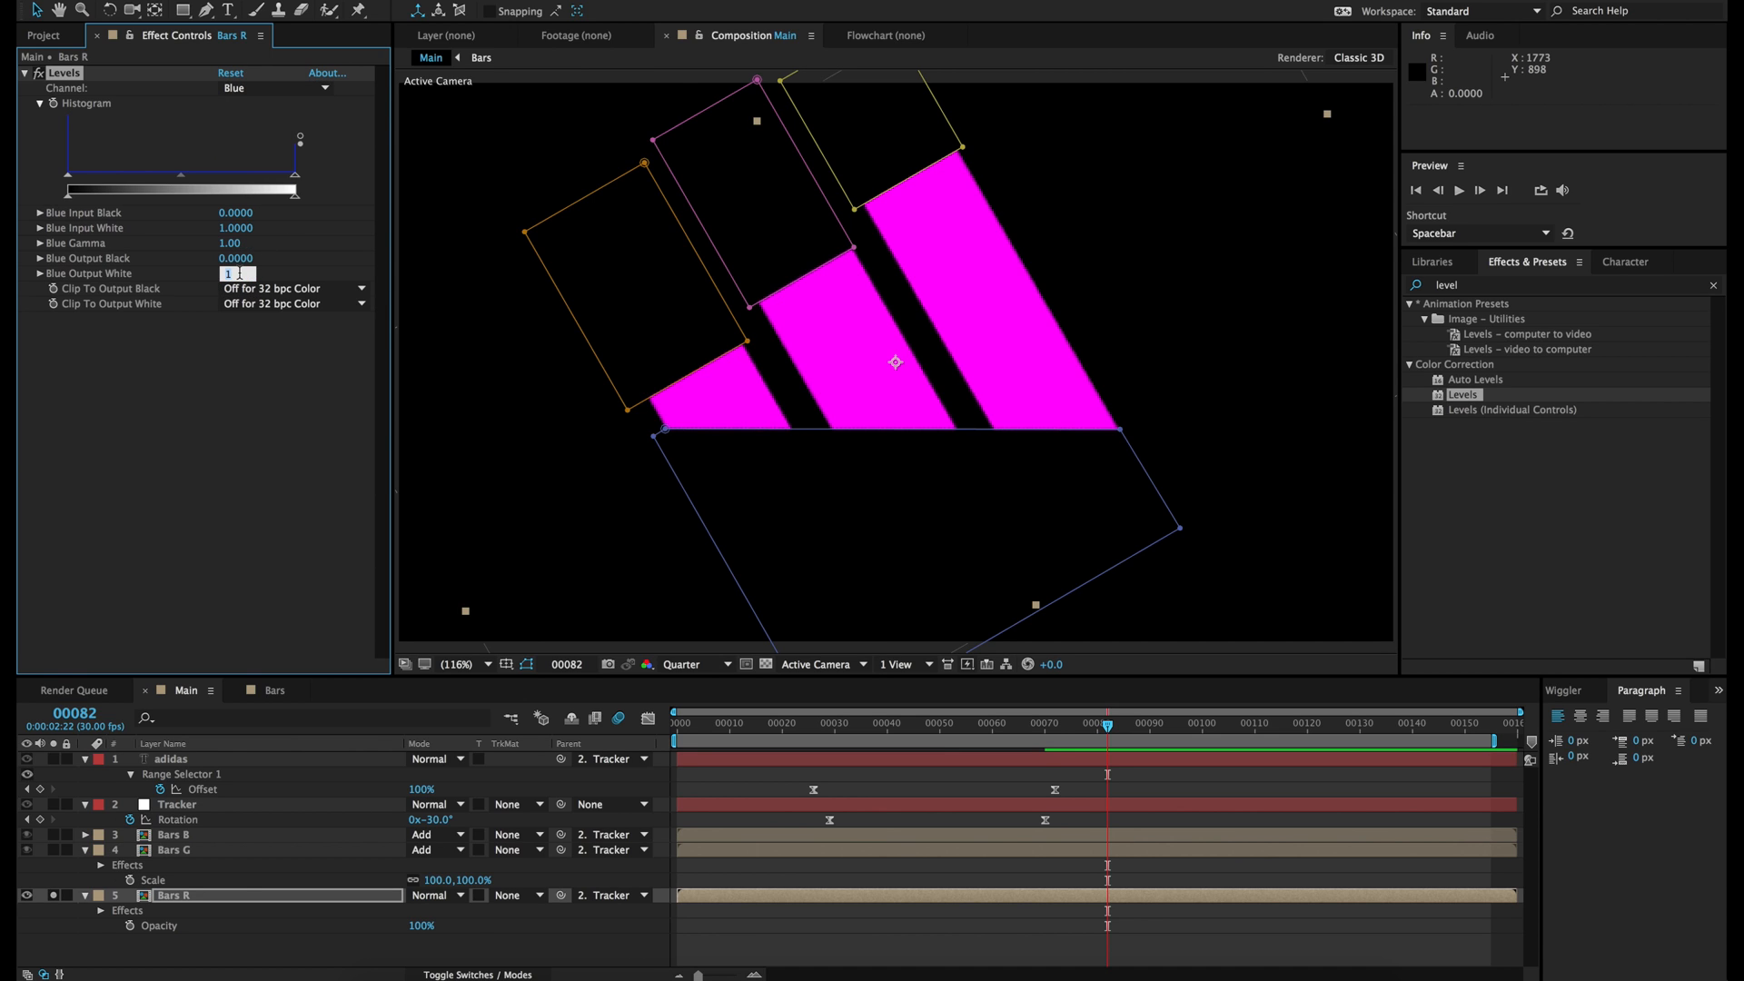
{"action": "type", "text": "0"}
{"action": "key", "text": "Return"}
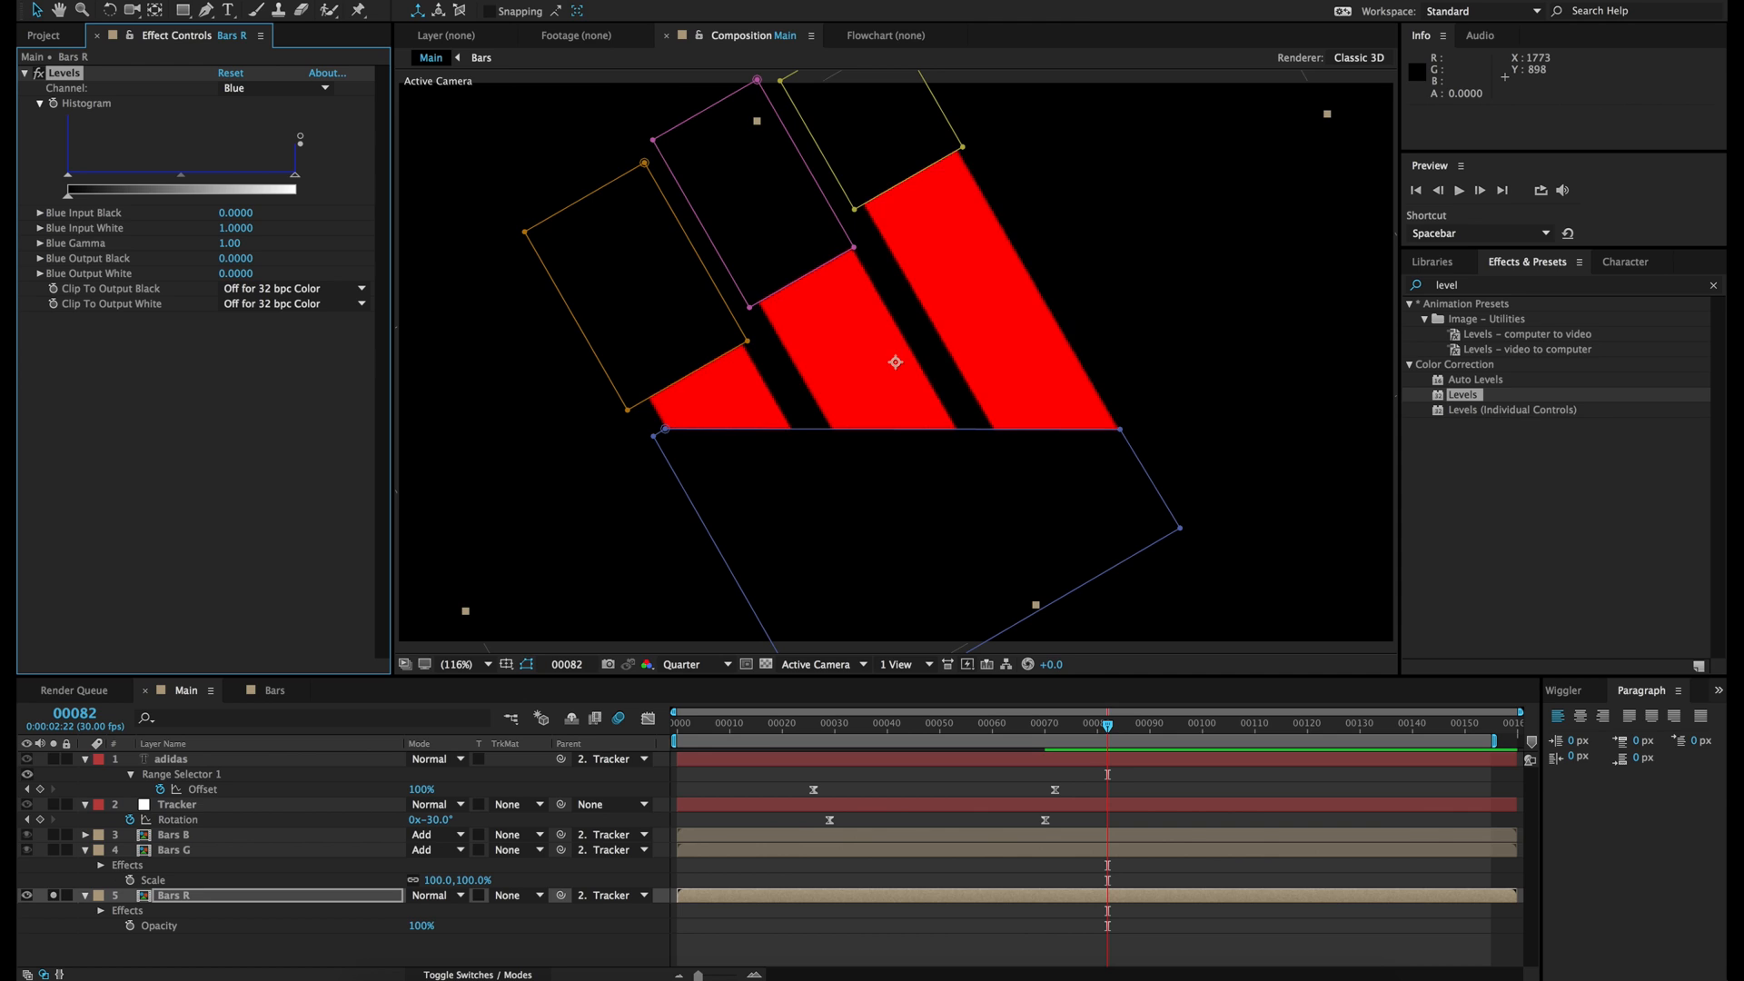
{"action": "left_click", "coordinate": [54, 896]}
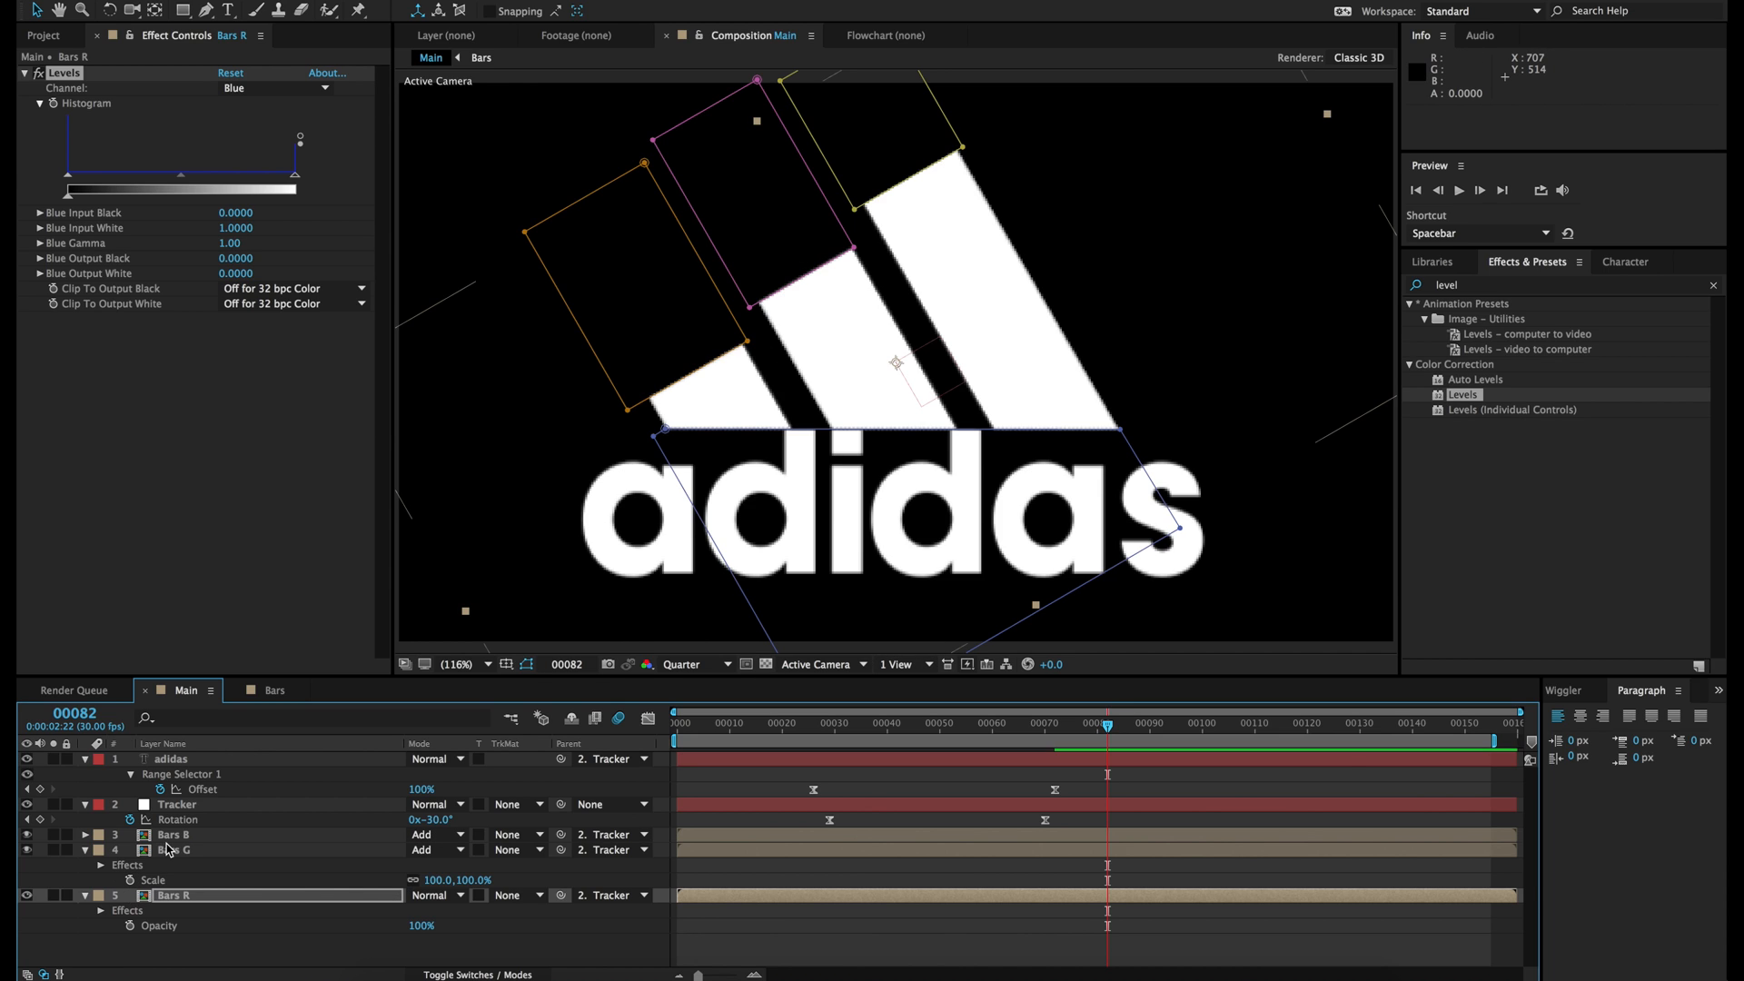
Step: Test the colour split by shifting Bars B, Bars G and Bars R slightly in turn, undoing each move
{"action": "left_click", "coordinate": [953, 390]}
{"action": "mouse_move", "coordinate": [862, 384]}
{"action": "left_mouse_down"}
{"action": "mouse_move", "coordinate": [836, 389]}
{"action": "mouse_move", "coordinate": [879, 375]}
{"action": "mouse_move", "coordinate": [866, 391]}
{"action": "mouse_move", "coordinate": [854, 379]}
{"action": "left_mouse_up"}
{"action": "key", "text": "super+z"}
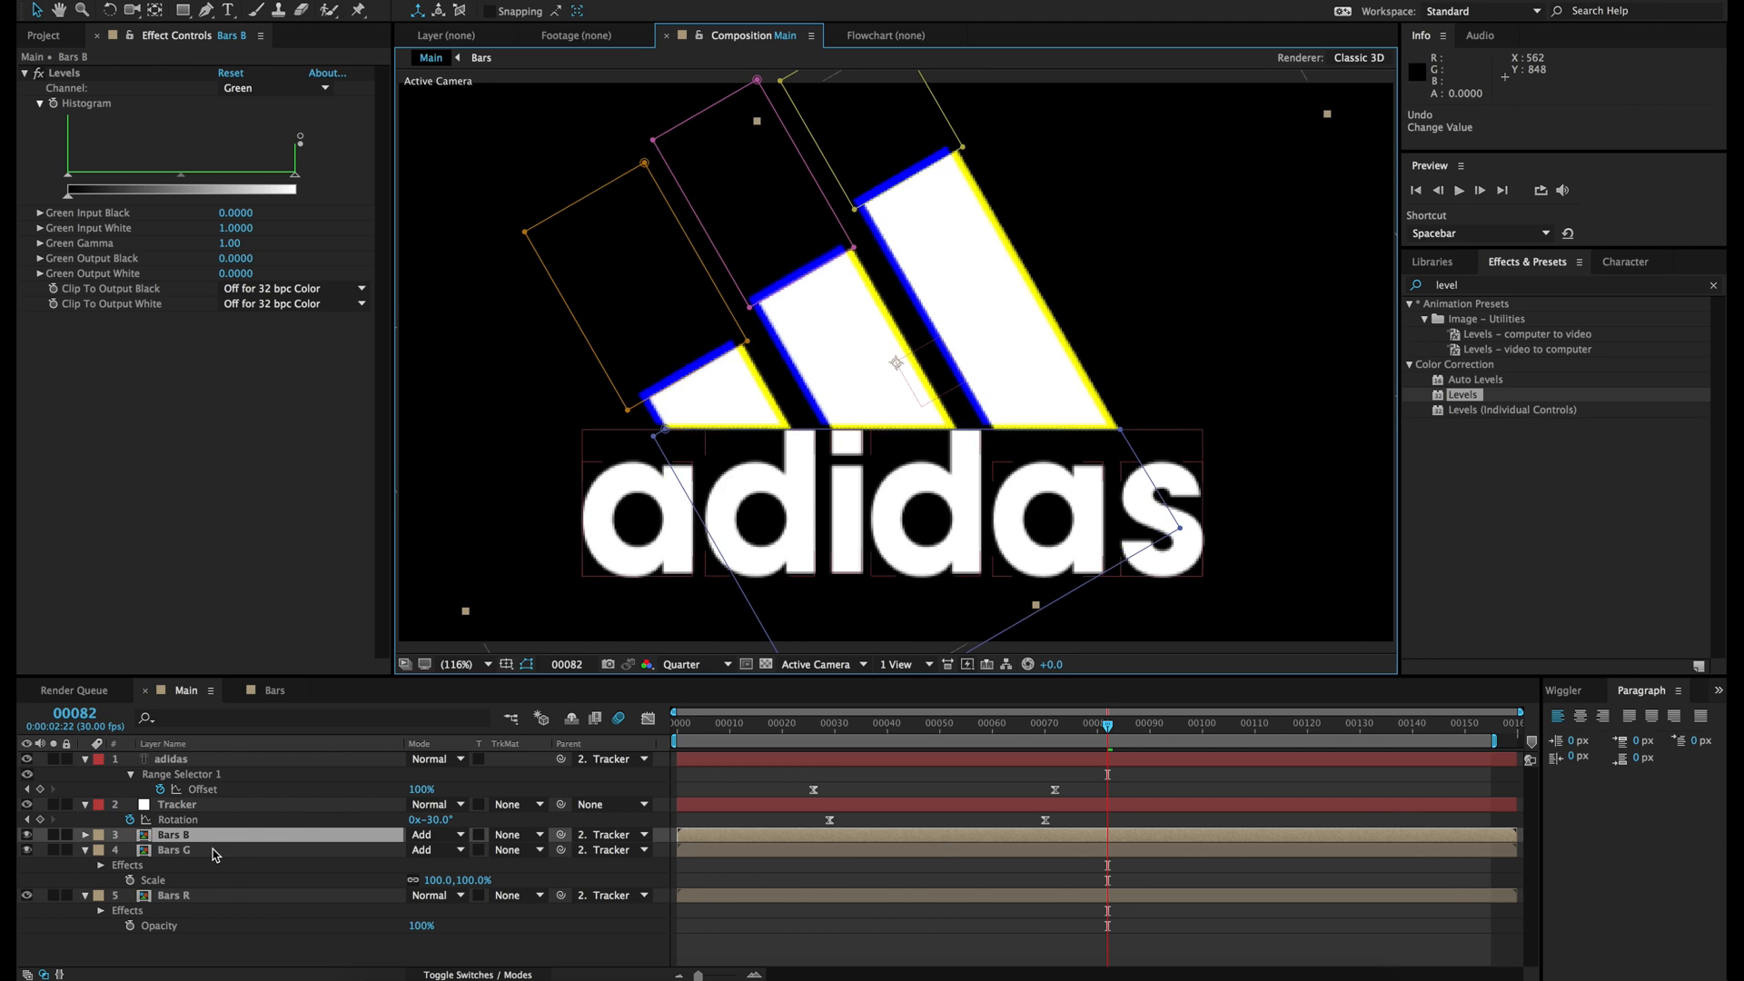
{"action": "left_click", "coordinate": [192, 850]}
{"action": "left_click", "coordinate": [810, 404]}
{"action": "left_click_drag", "start_coordinate": [811, 404], "coordinate": [804, 407]}
{"action": "key", "text": "super+z"}
{"action": "left_click", "coordinate": [183, 898]}
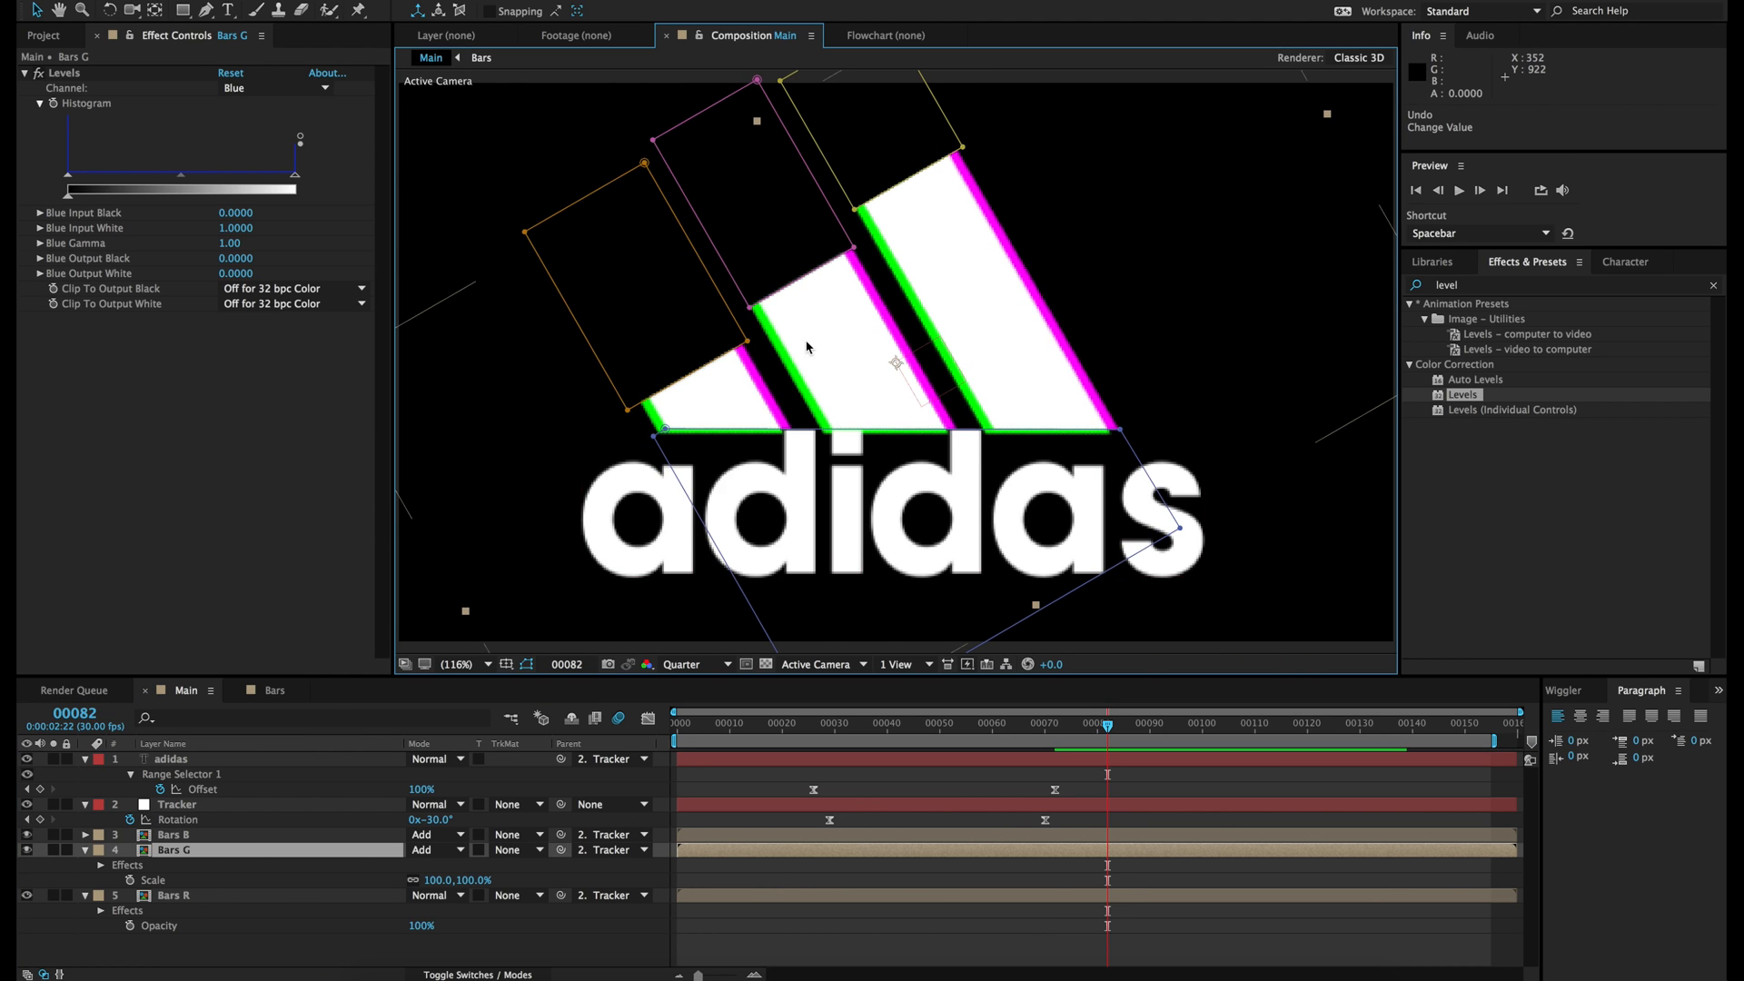
{"action": "left_click_drag", "start_coordinate": [842, 368], "coordinate": [846, 368]}
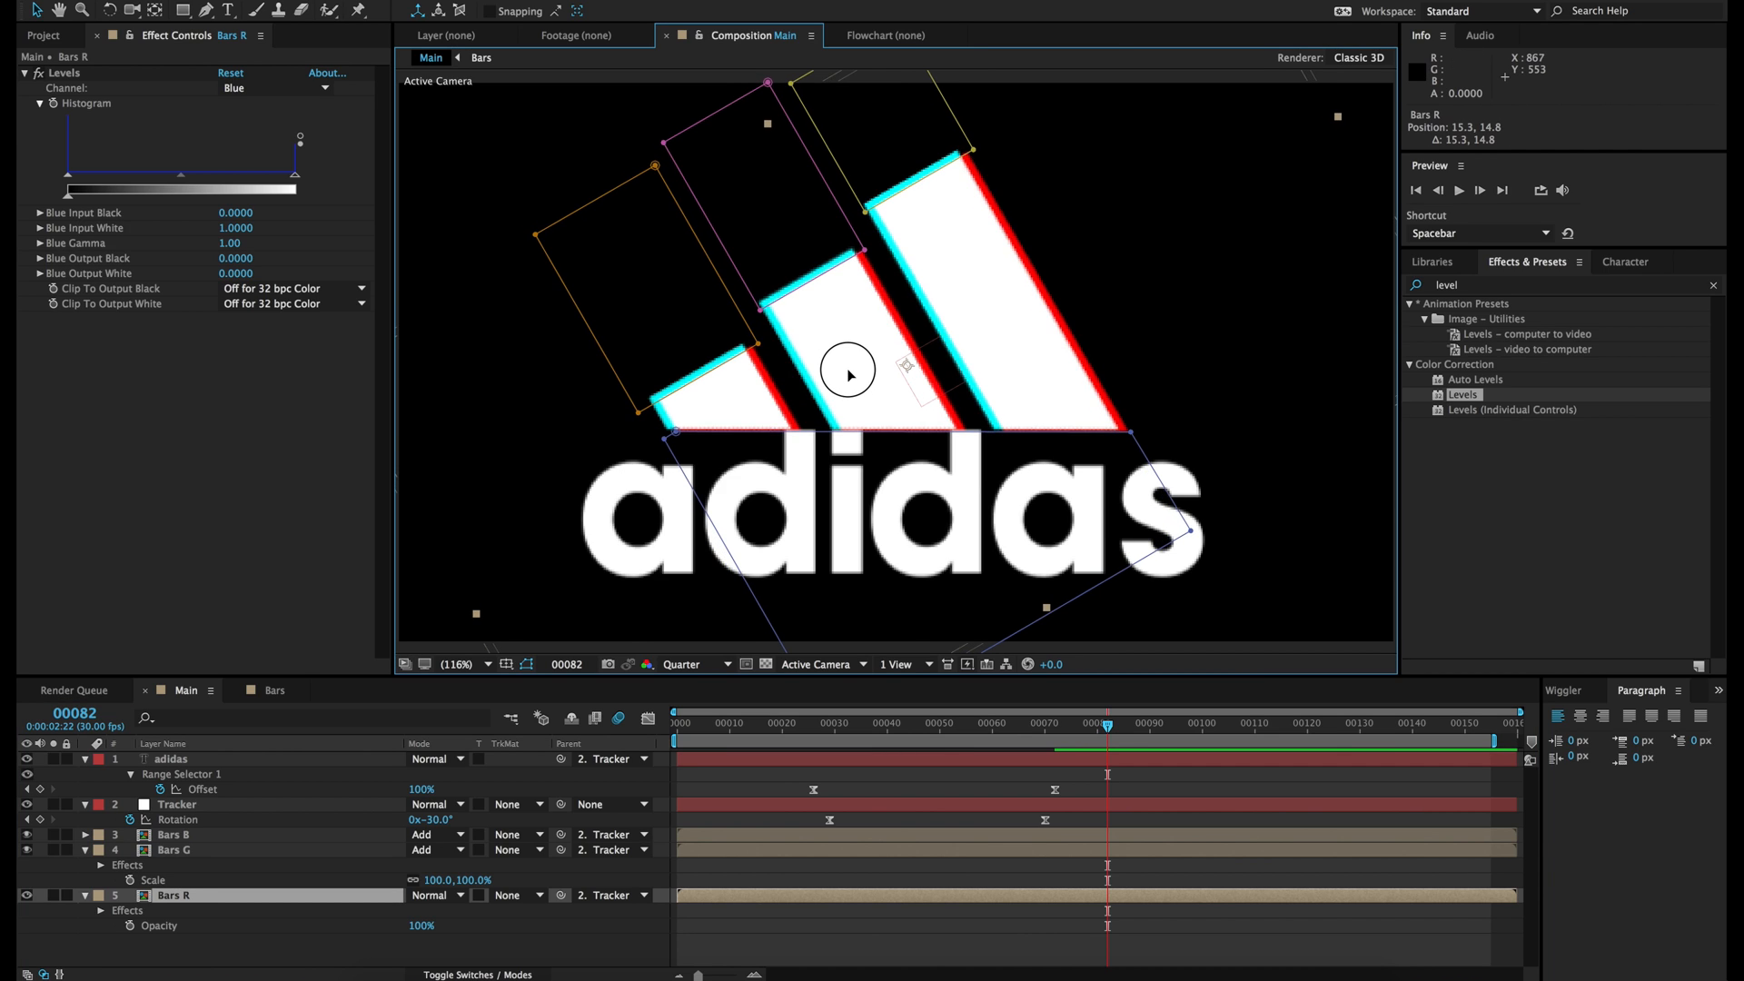
{"action": "key", "text": "super+z"}
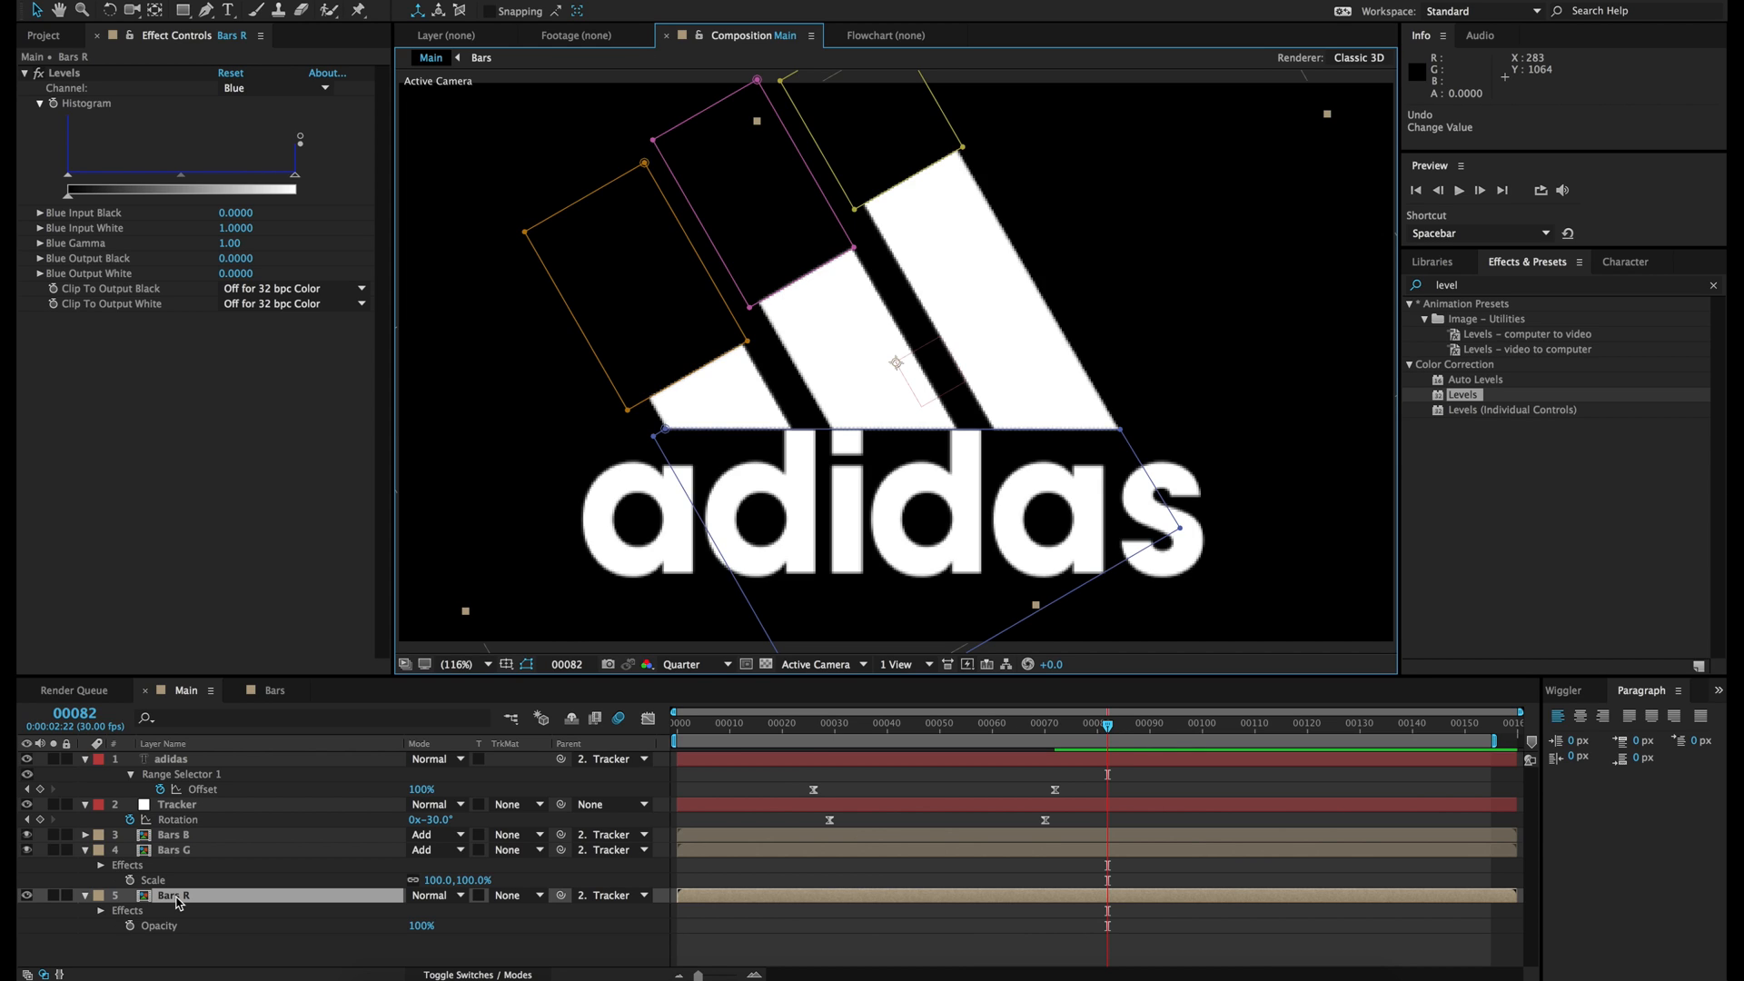
Step: Add the expression wiggle(2,10) to the Position of Bars R and check the red offset at several frames
{"action": "key", "text": "p"}
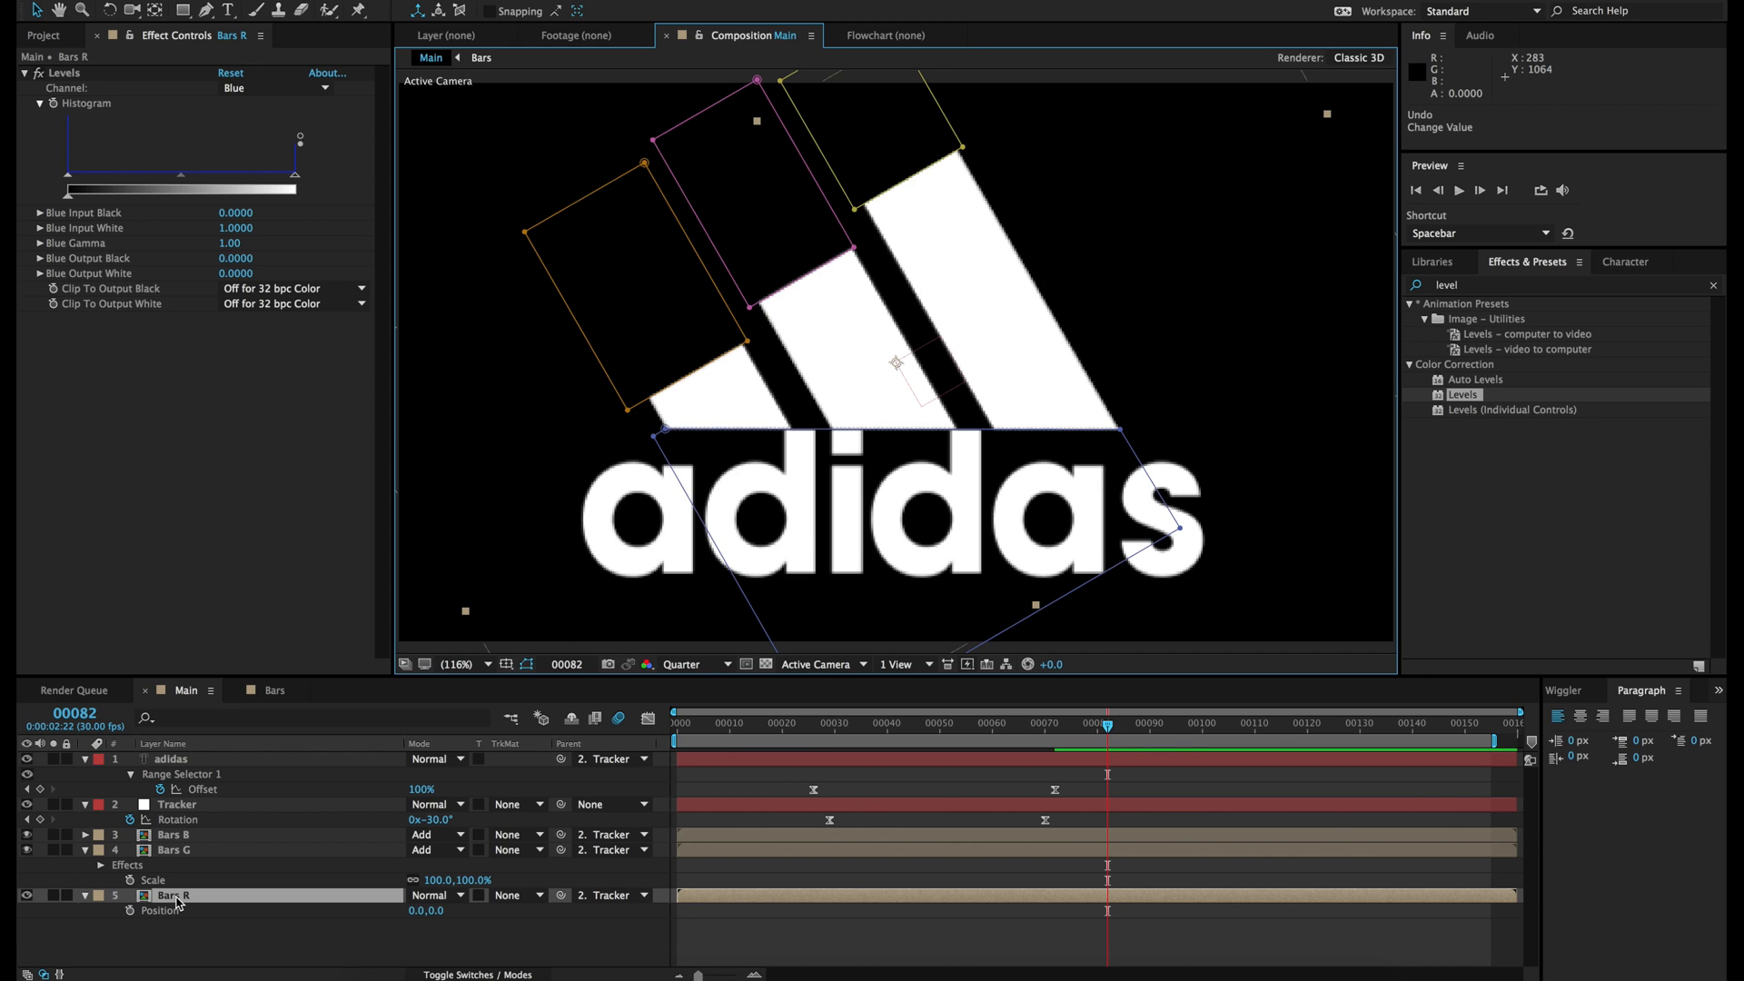
{"action": "left_click", "coordinate": [129, 912], "text": "alt"}
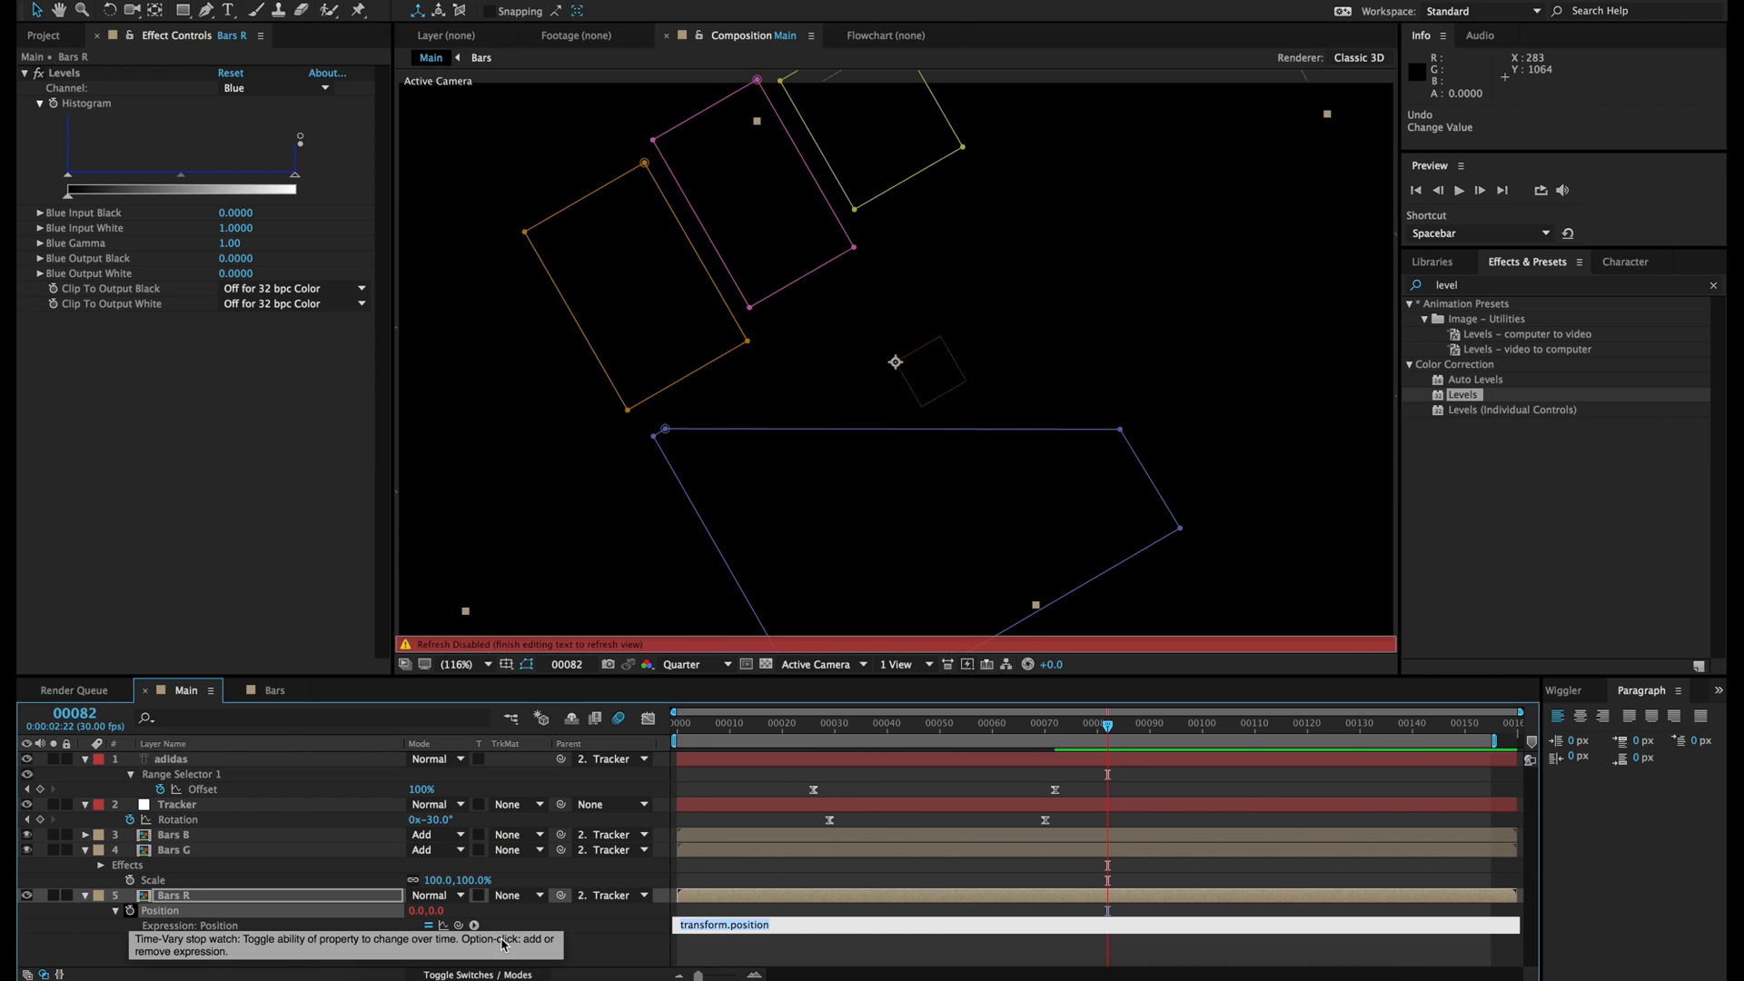
{"action": "type", "text": "wiggle(2,10"}
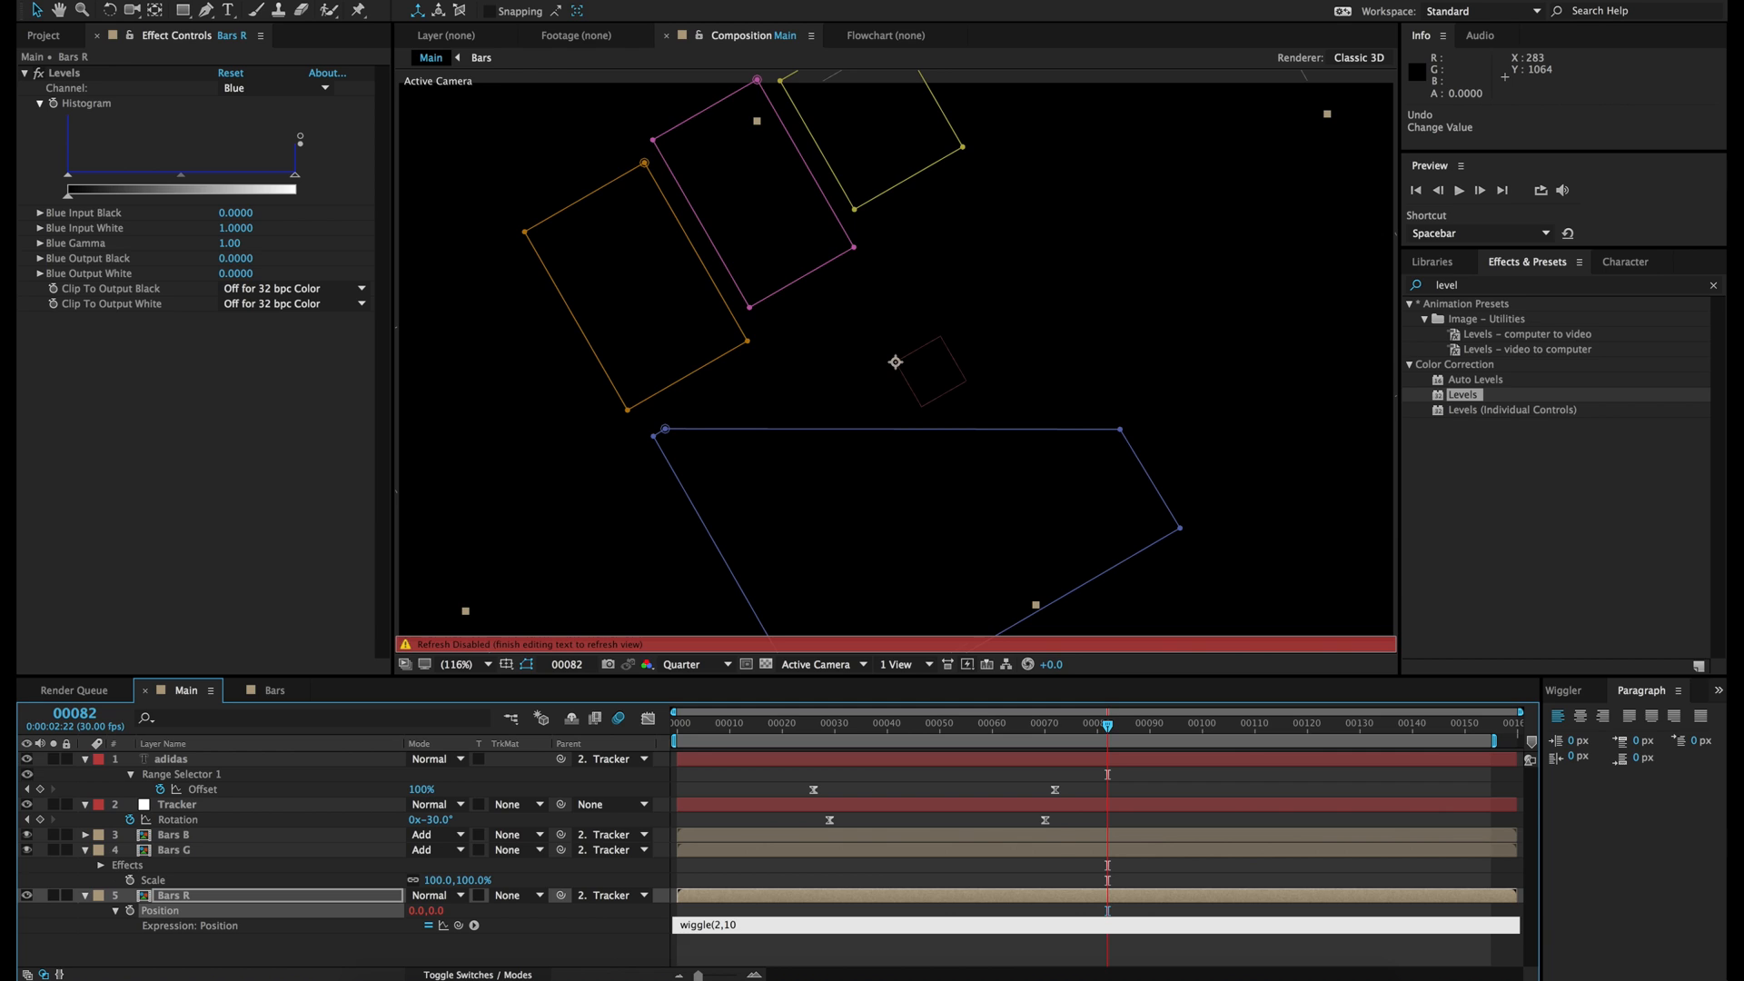
{"action": "left_click", "coordinate": [754, 914]}
{"action": "left_click_drag", "start_coordinate": [1090, 734], "coordinate": [998, 727]}
{"action": "left_click", "coordinate": [958, 722]}
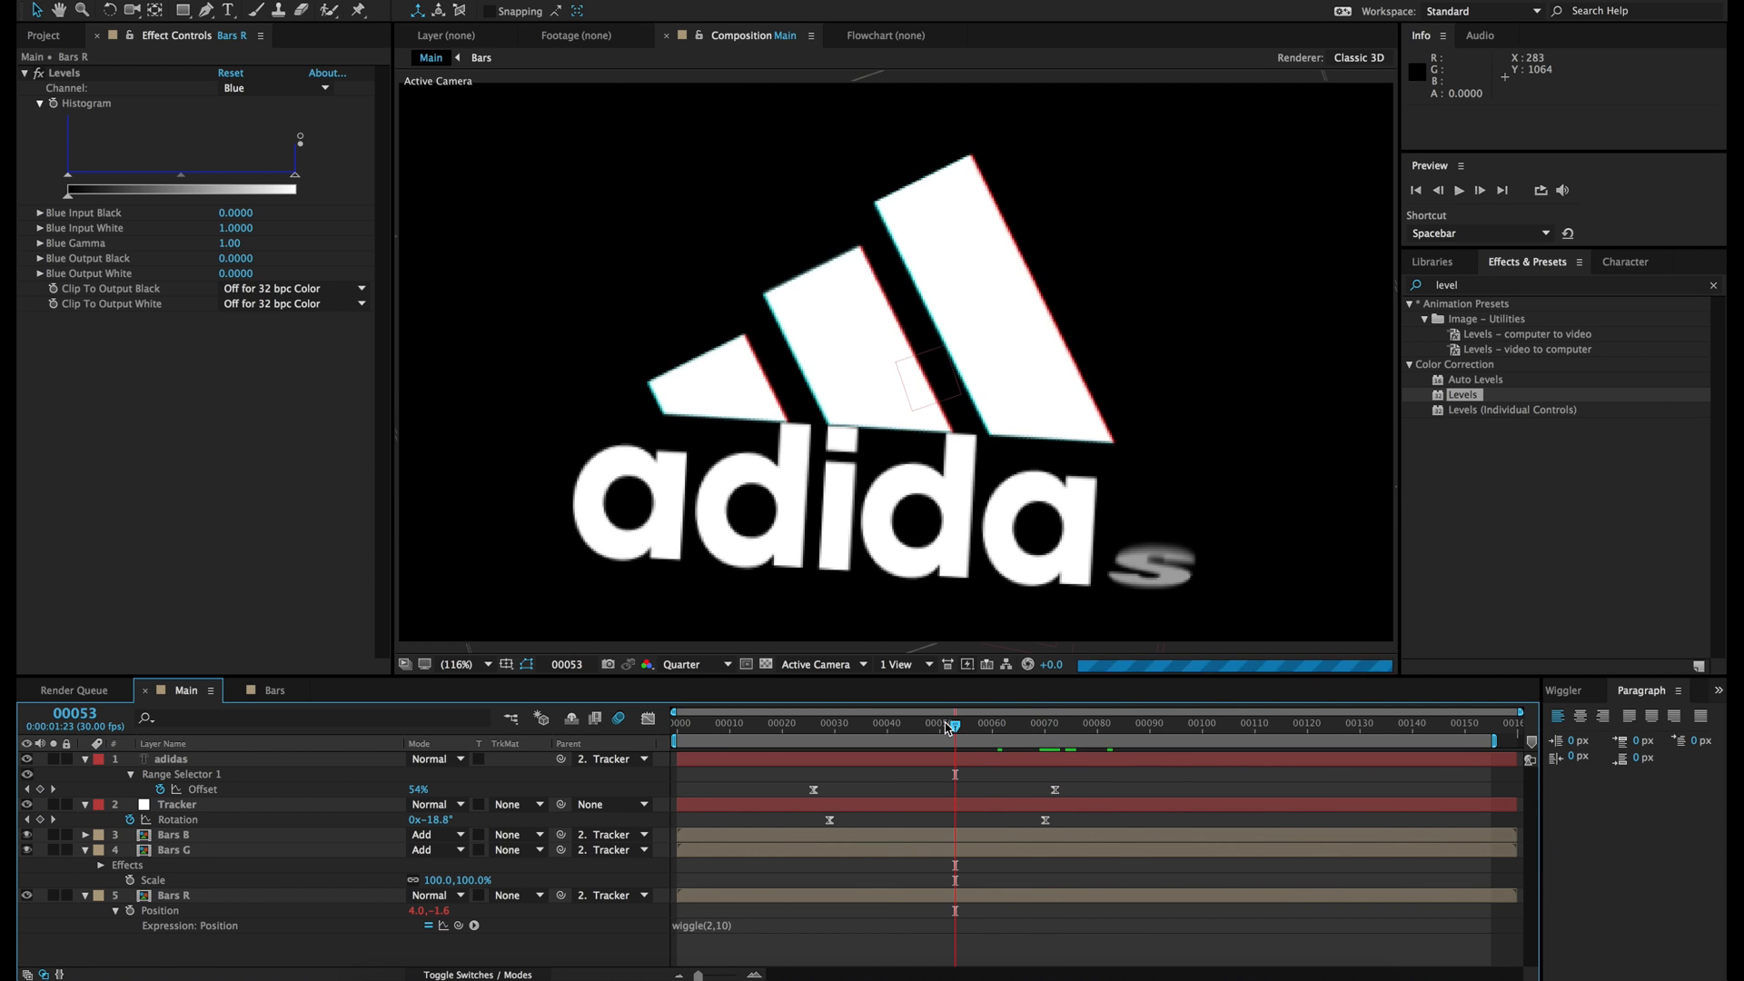
{"action": "left_click", "coordinate": [1059, 726]}
{"action": "left_click", "coordinate": [1167, 727]}
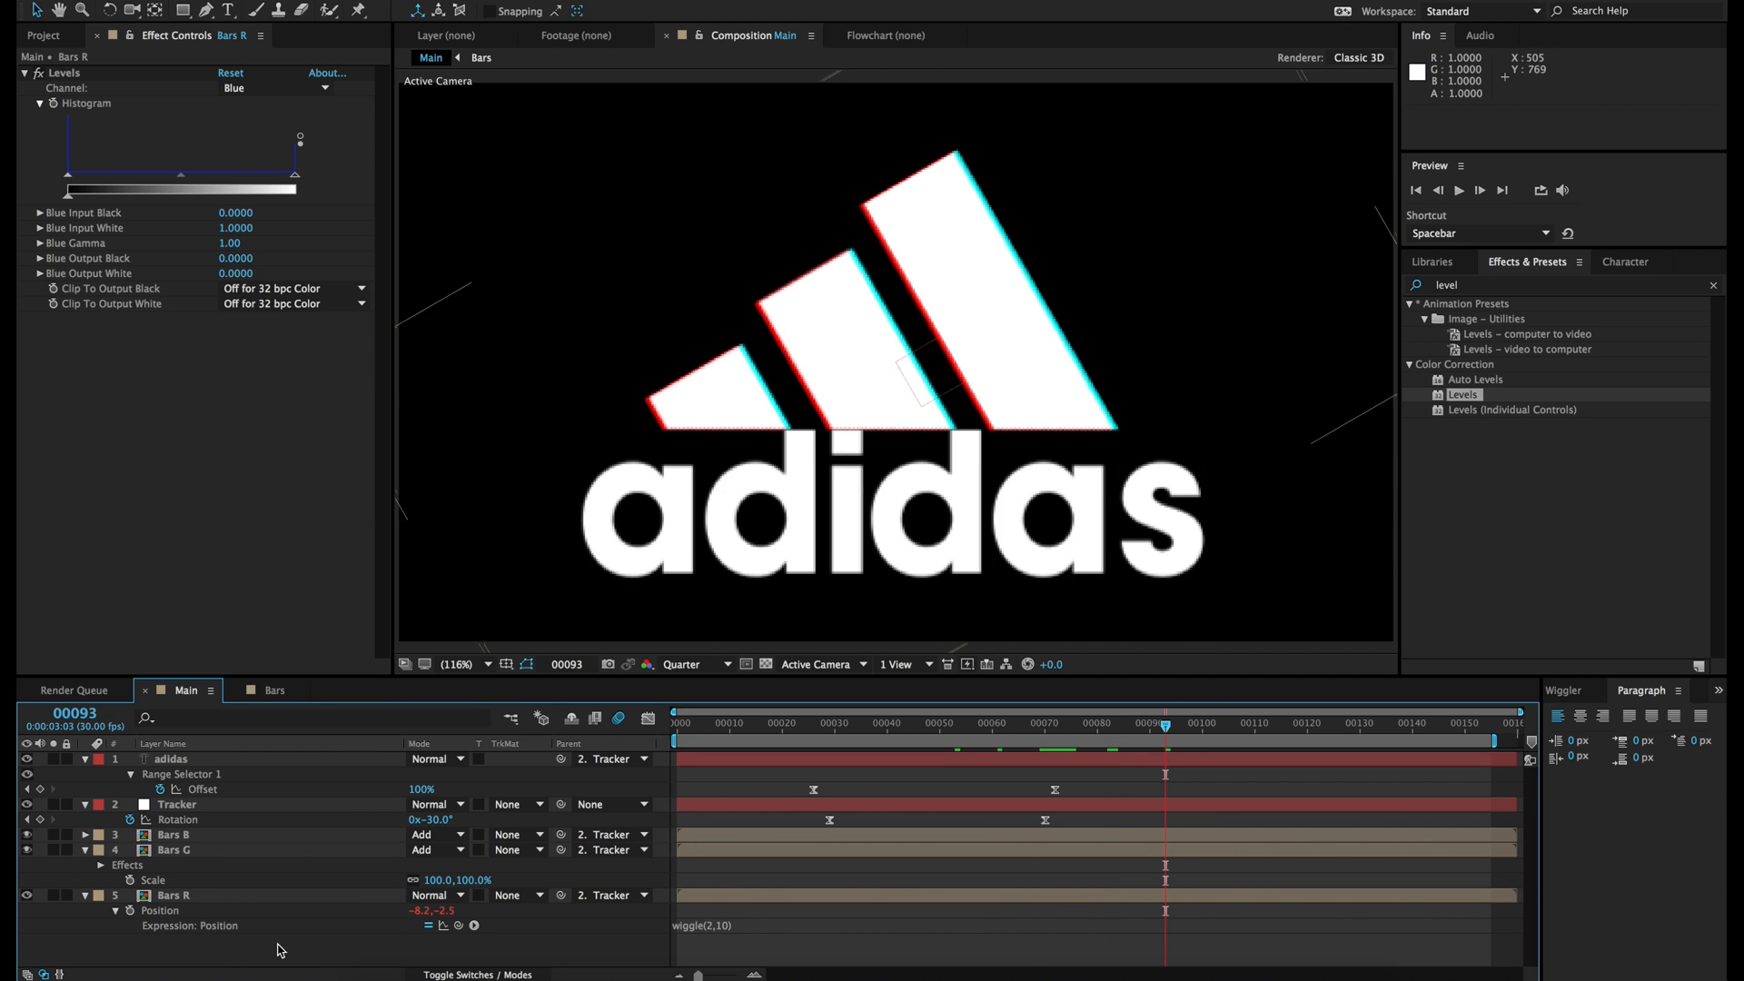
Step: Add the expression wiggle(2,10) to the Position of Bars G
{"action": "left_click", "coordinate": [172, 895]}
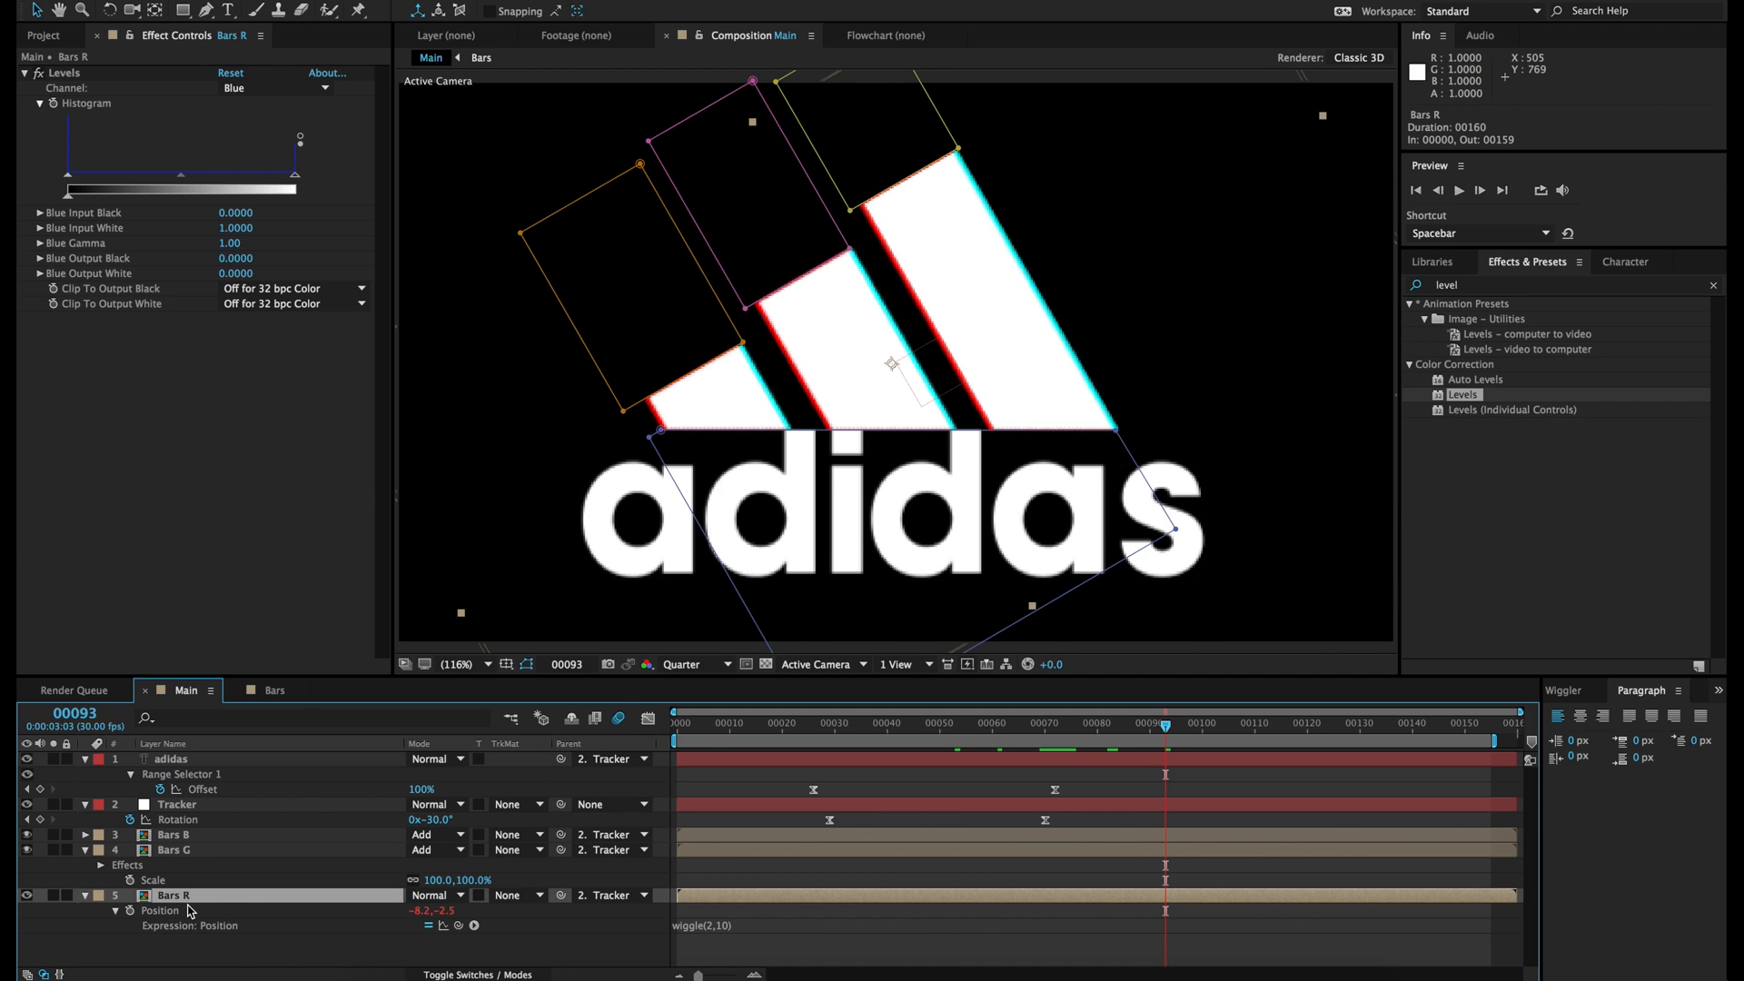
{"action": "left_click", "coordinate": [181, 851]}
{"action": "key", "text": "p"}
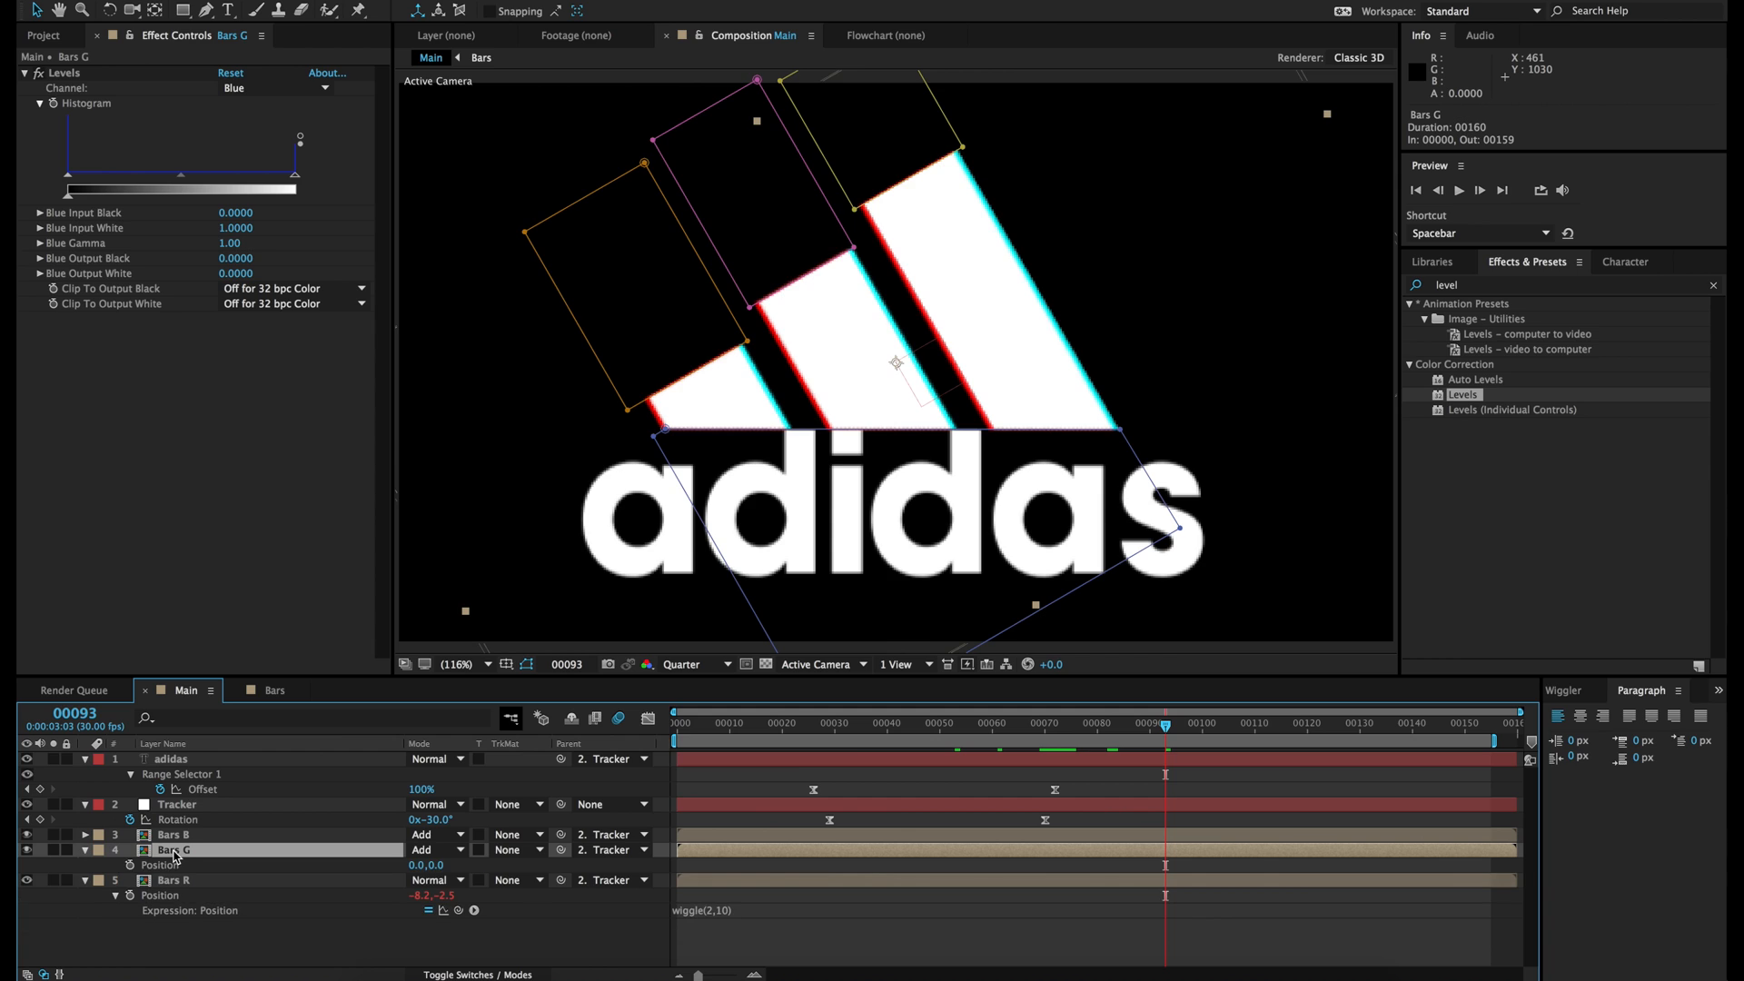
{"action": "left_click", "coordinate": [129, 865], "text": "alt"}
{"action": "type", "text": "wiggle(2,1"}
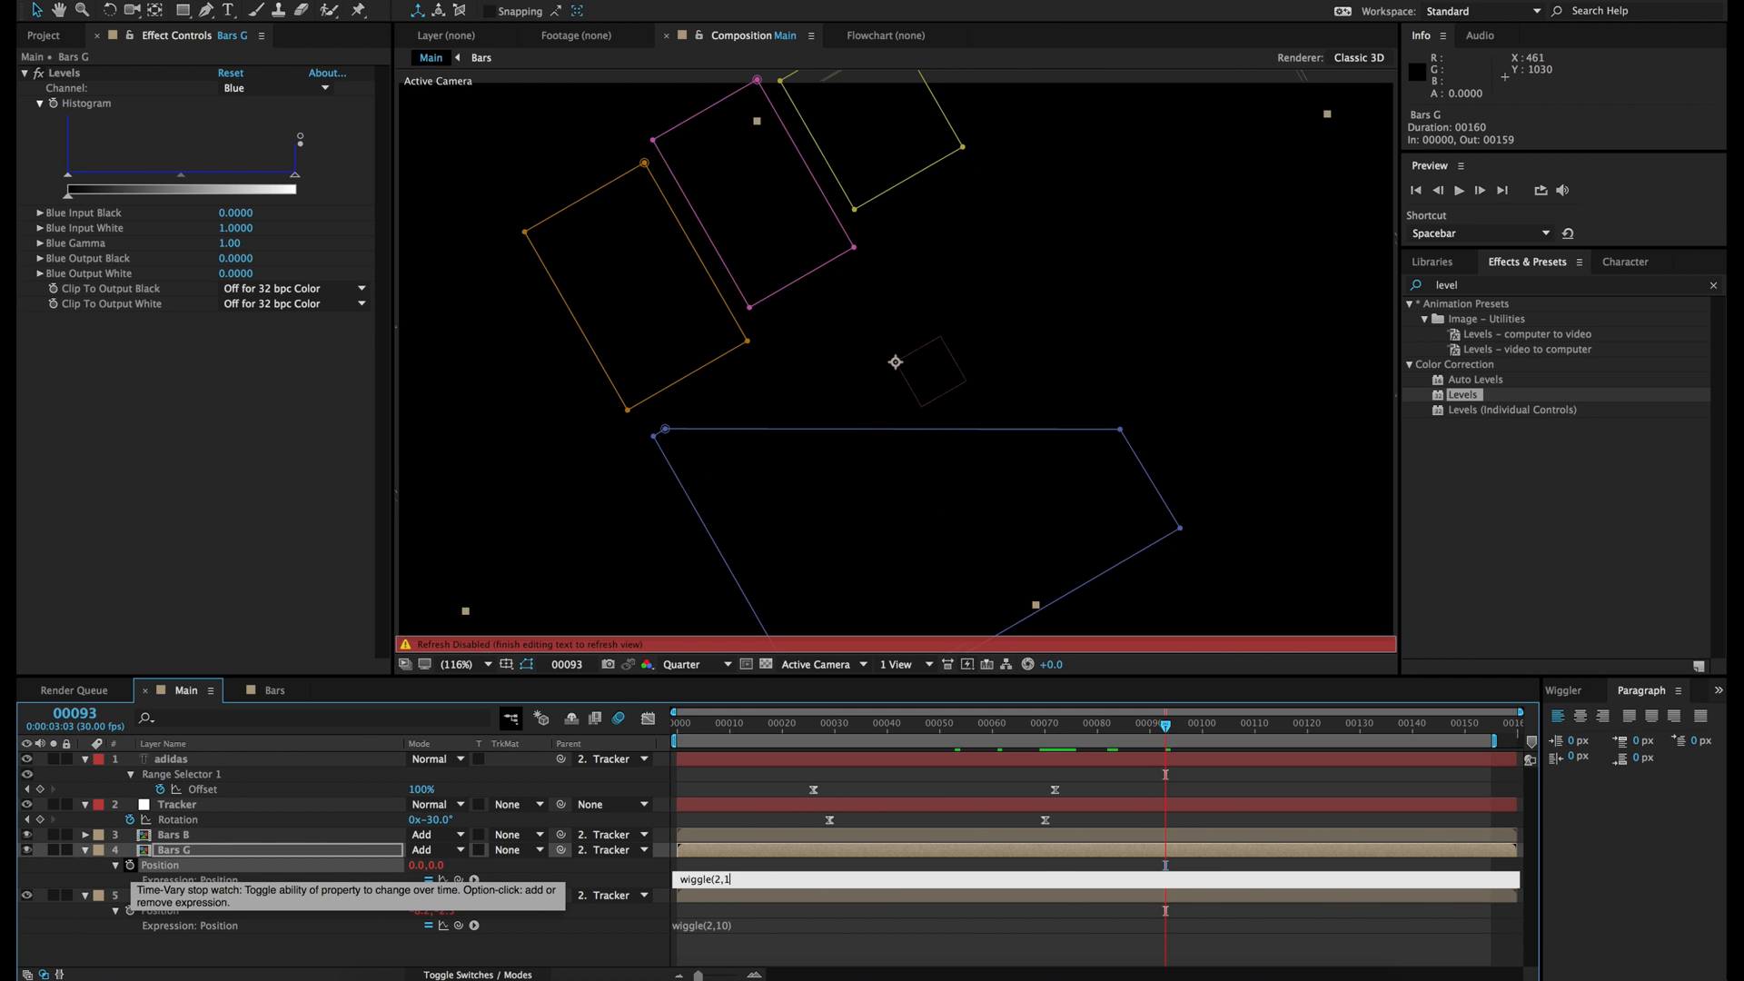
Step: Add the expression wiggle(2,10) to the Position of Bars B
{"action": "left_click", "coordinate": [164, 835]}
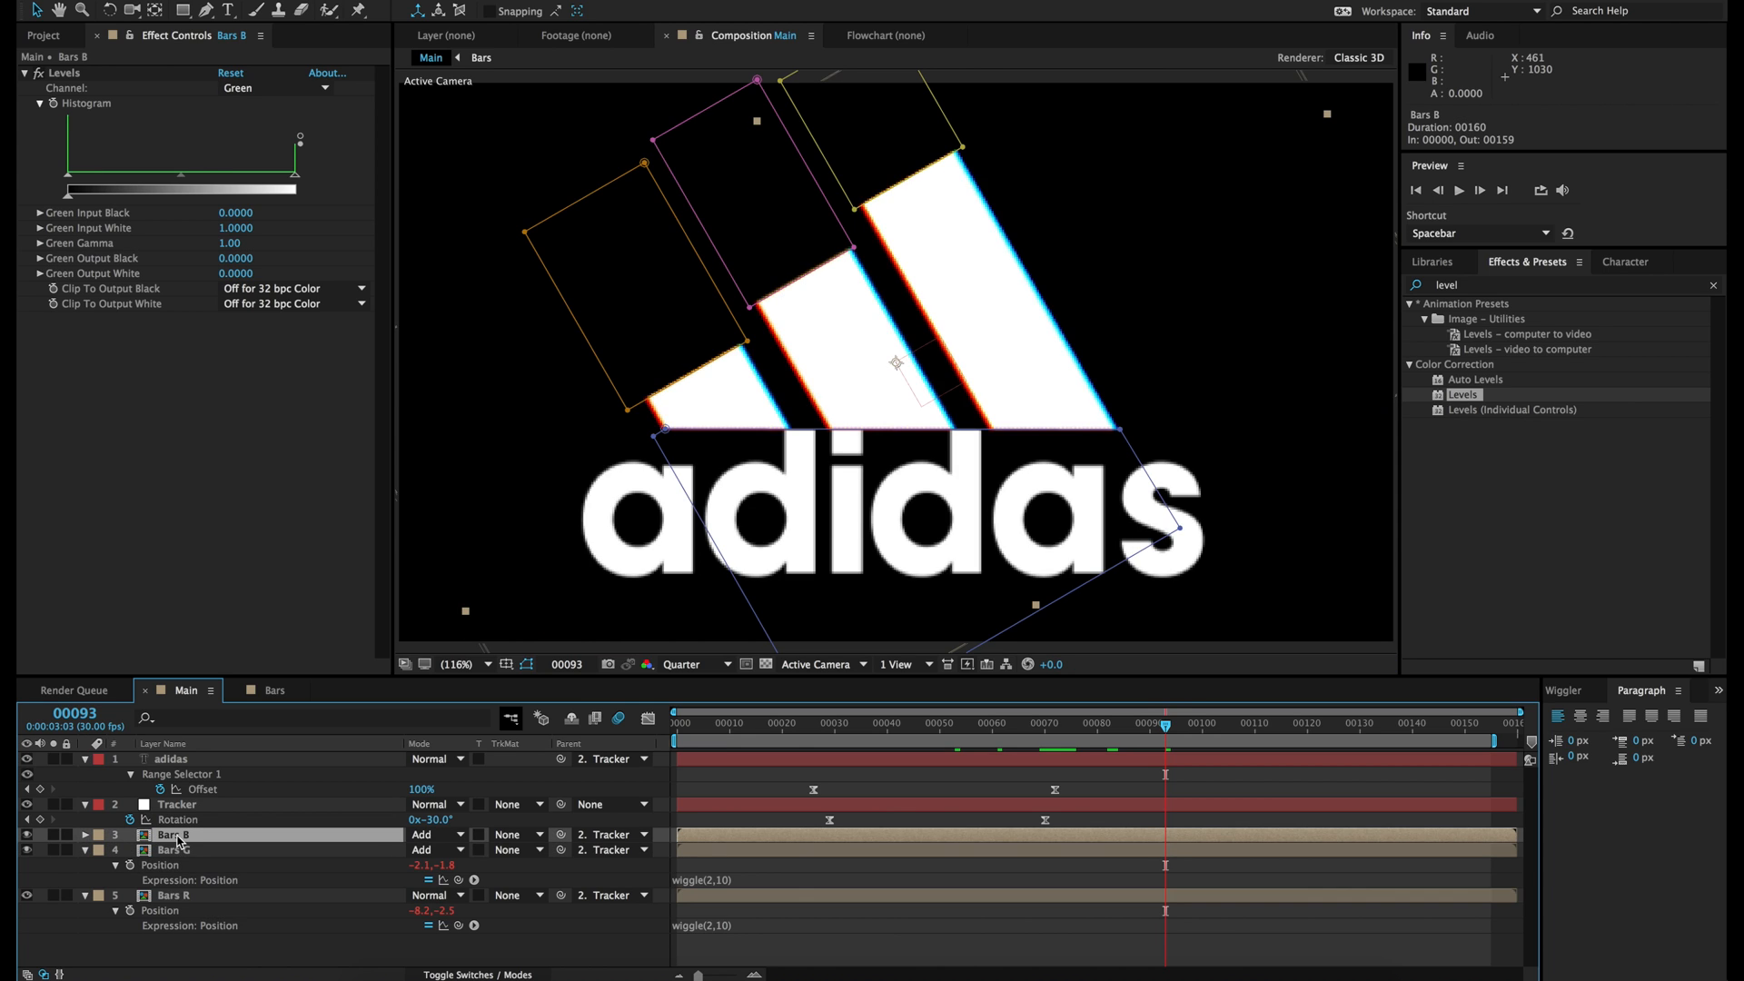
{"action": "key", "text": "p"}
{"action": "left_click", "coordinate": [130, 849], "text": "alt"}
{"action": "type", "text": "wiggl"}
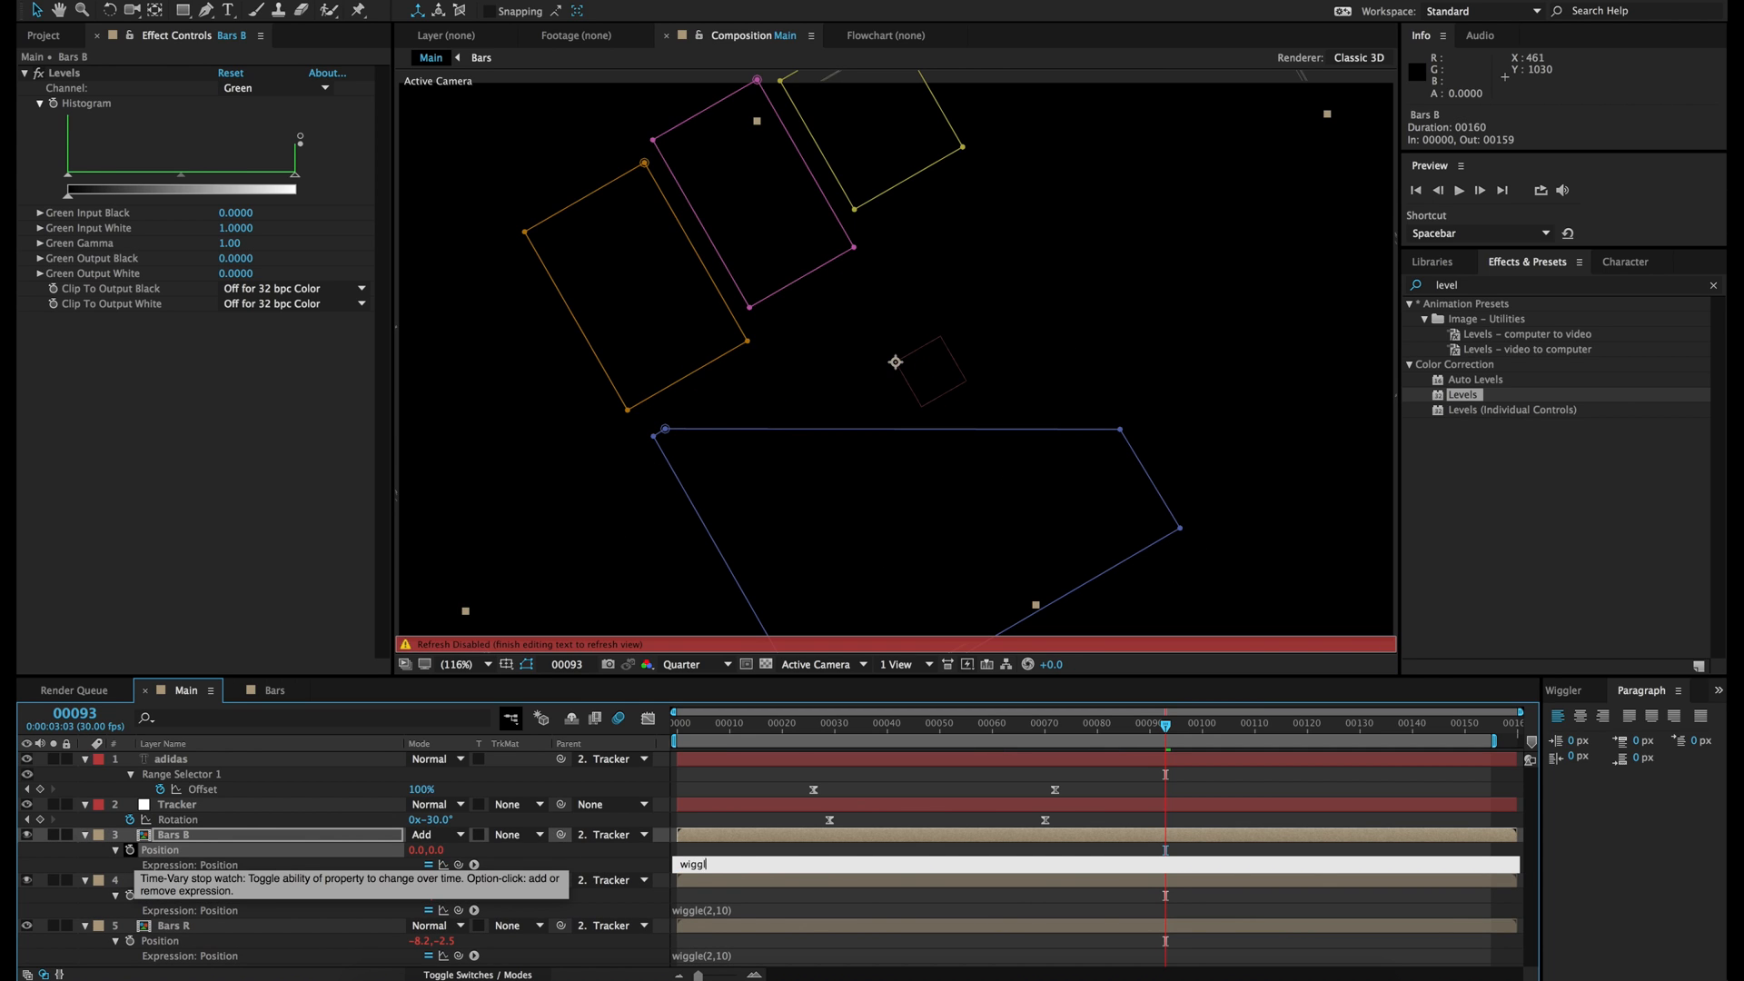
{"action": "type", "text": "e(2,10)"}
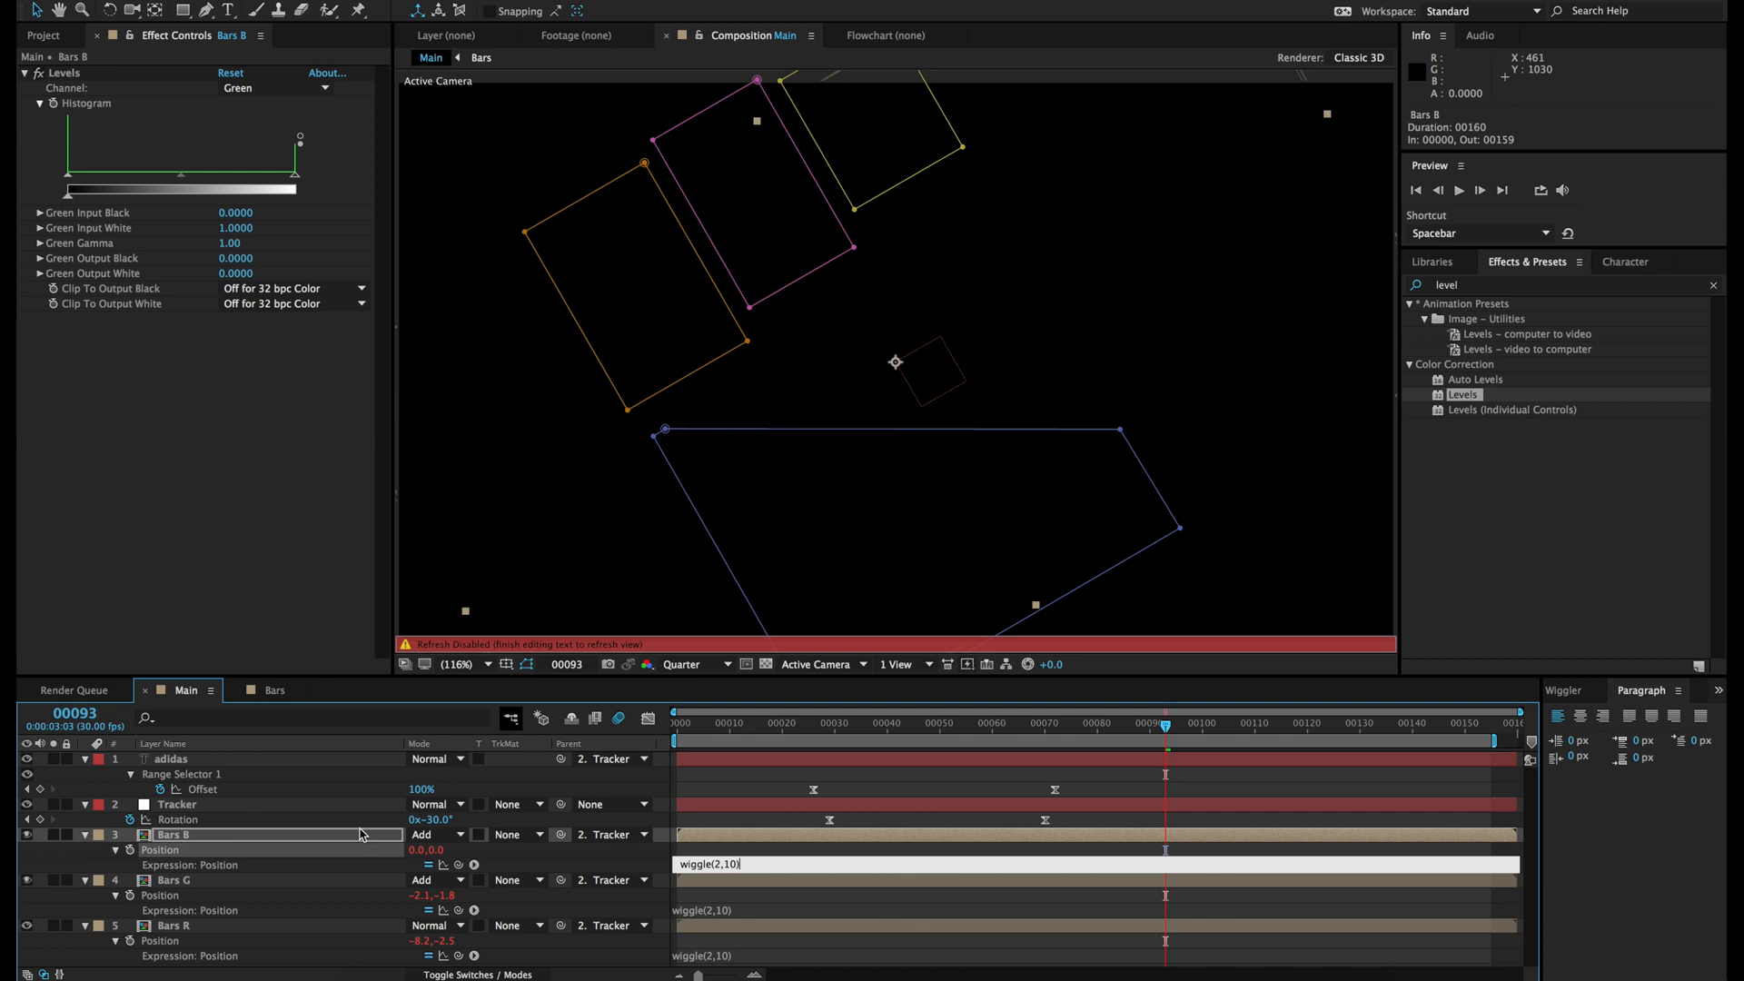
{"action": "left_click", "coordinate": [978, 903]}
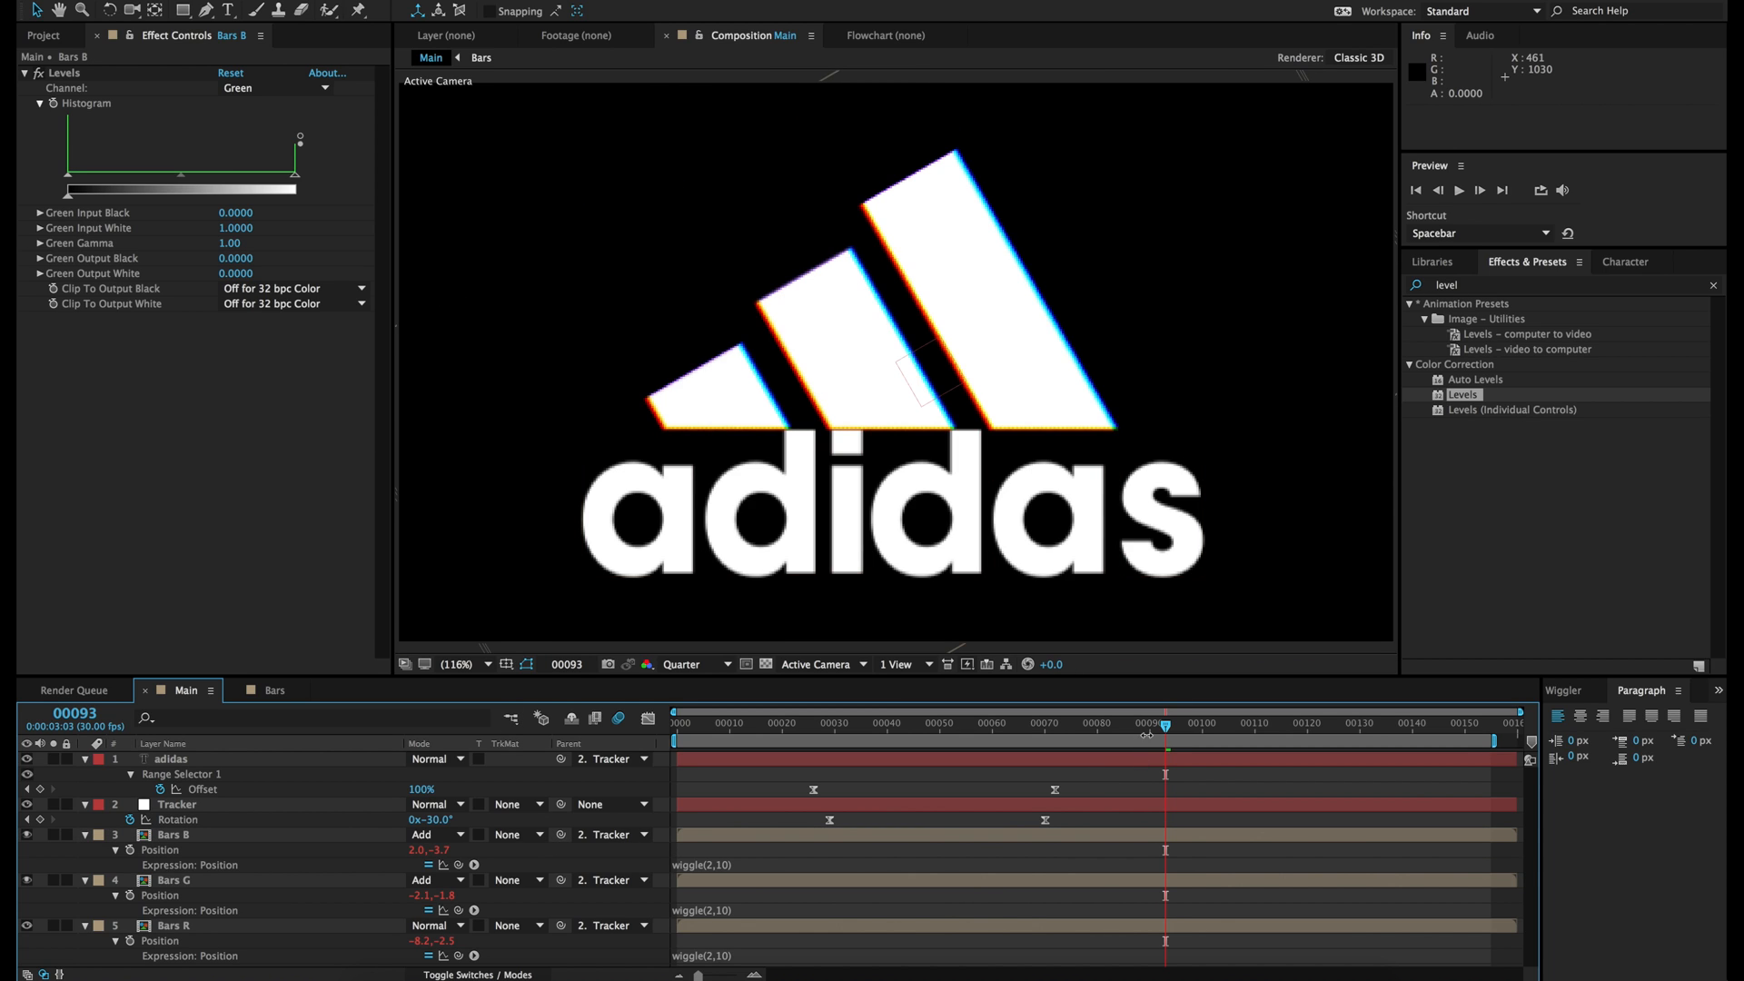
Step: Examine the colour fringing of the three wiggling Bars layers at several frames between about 60 and 115
{"action": "left_click", "coordinate": [1201, 732]}
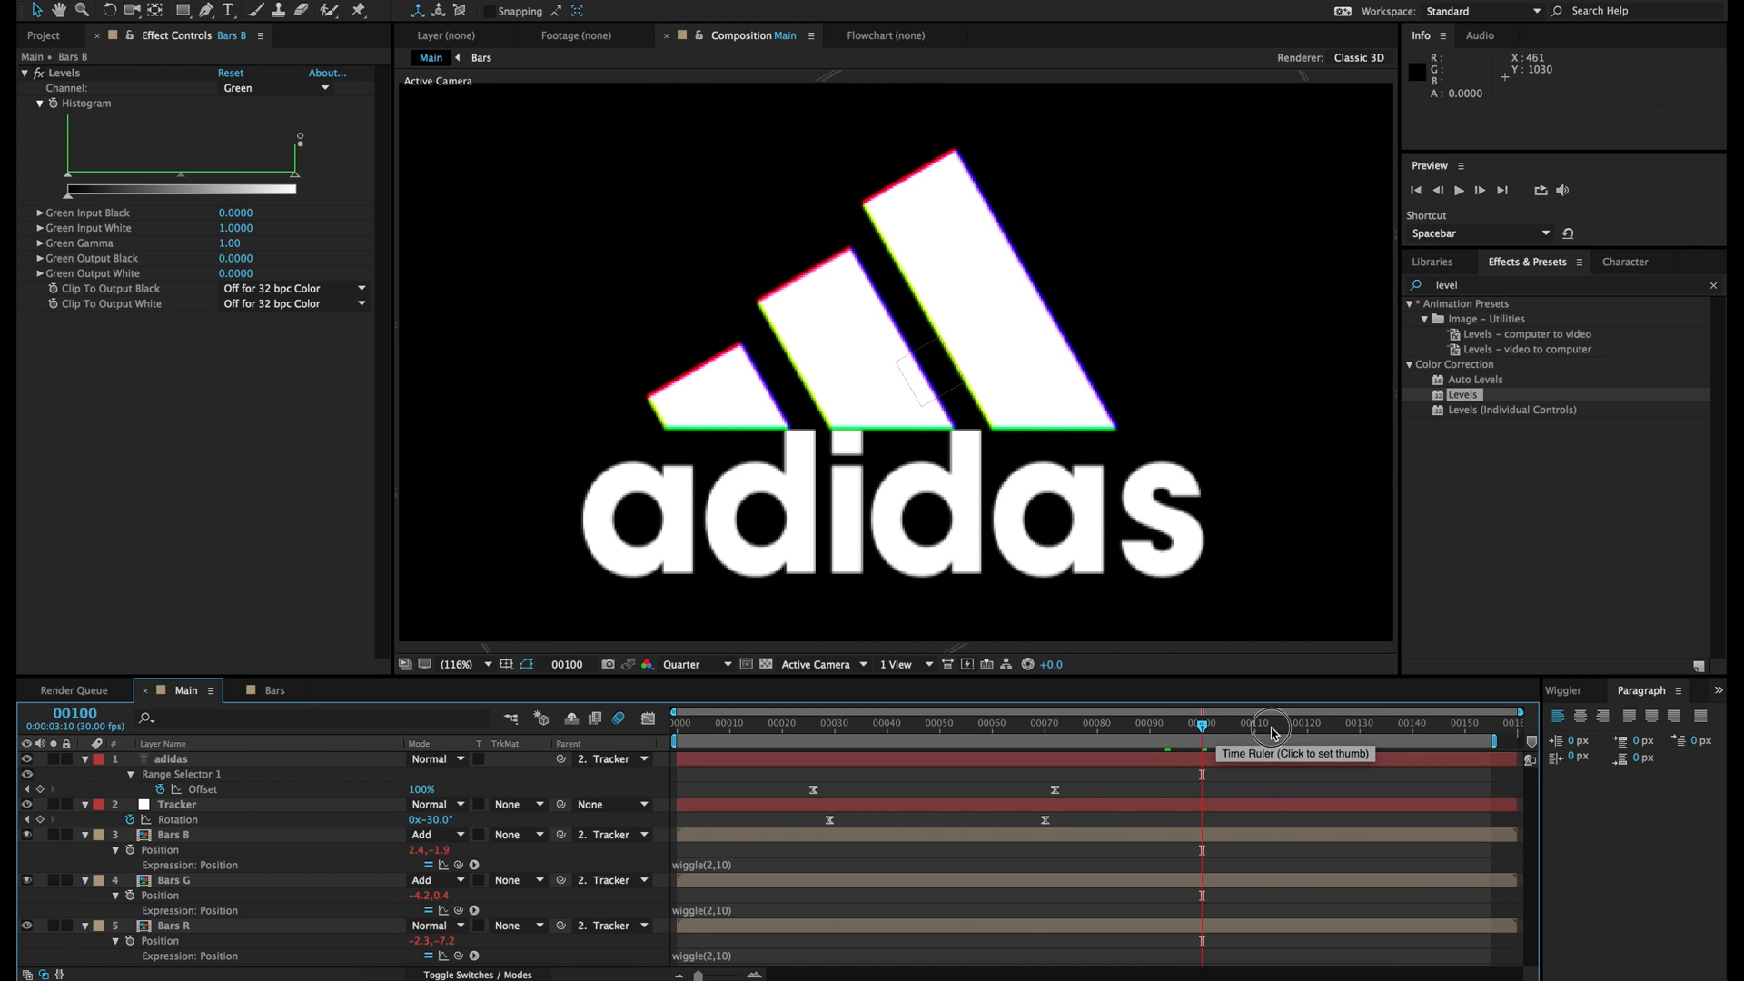
{"action": "left_click", "coordinate": [1272, 732]}
{"action": "left_click", "coordinate": [1191, 726]}
{"action": "left_click", "coordinate": [1146, 732]}
{"action": "left_click", "coordinate": [1035, 731]}
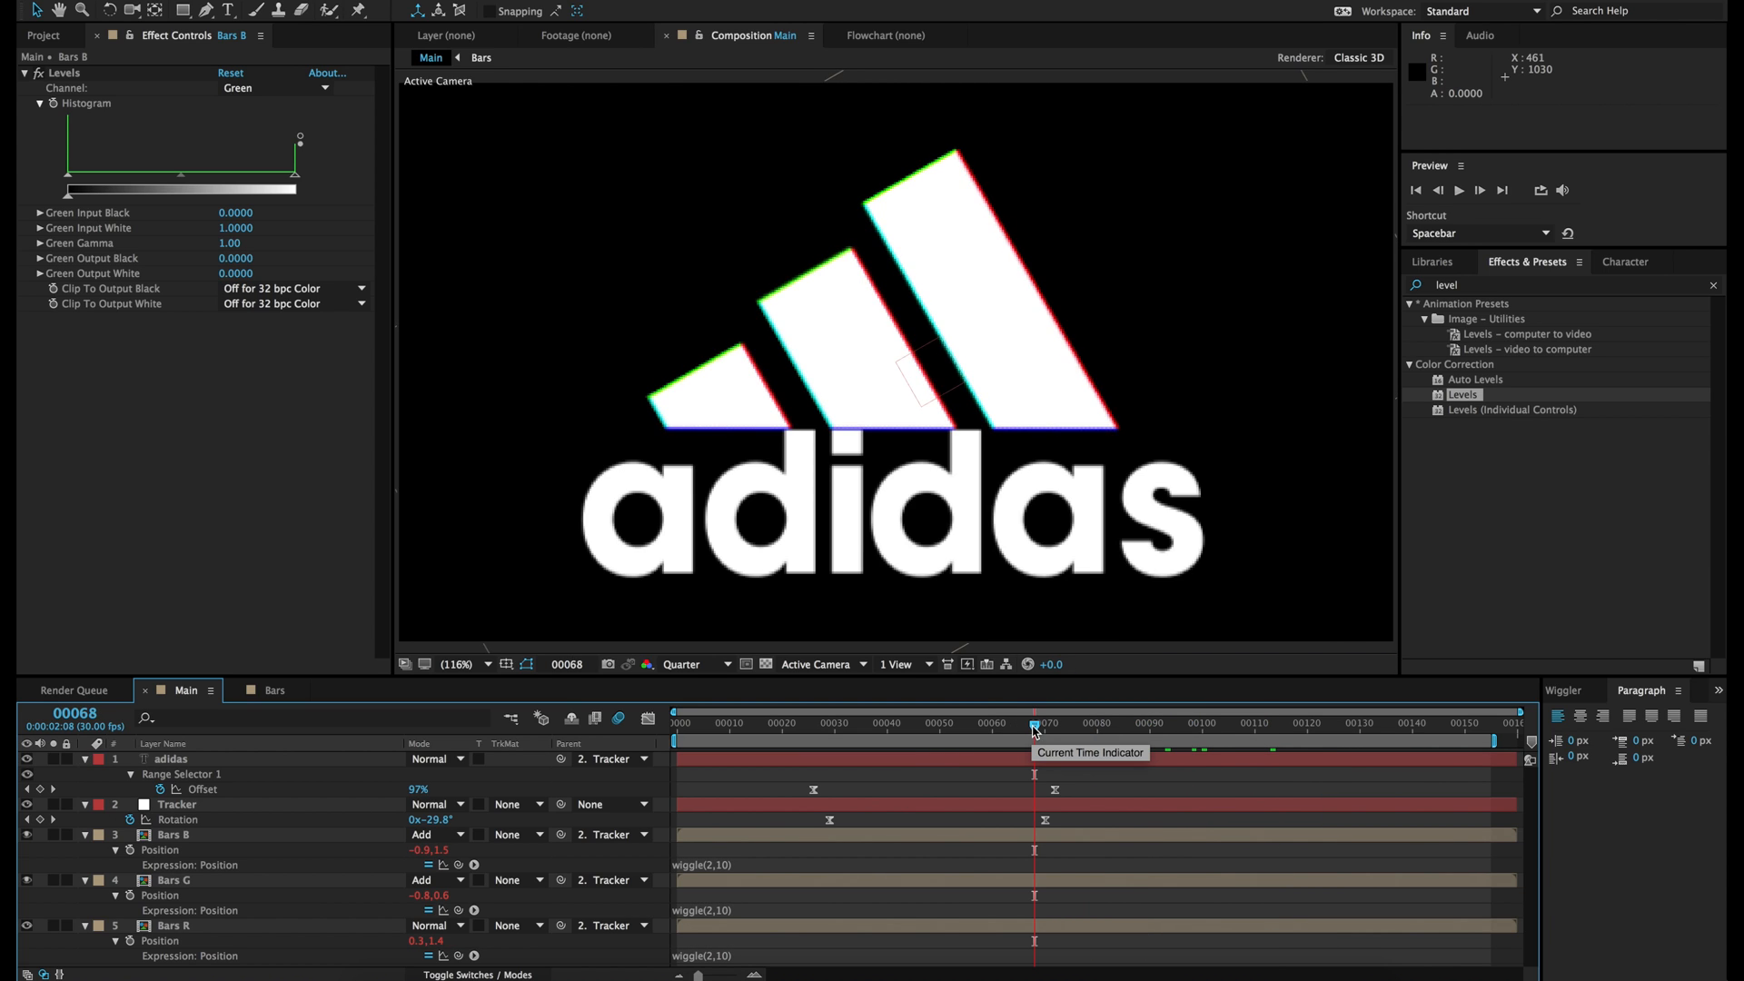
{"action": "left_click", "coordinate": [997, 731]}
{"action": "left_click", "coordinate": [1089, 730]}
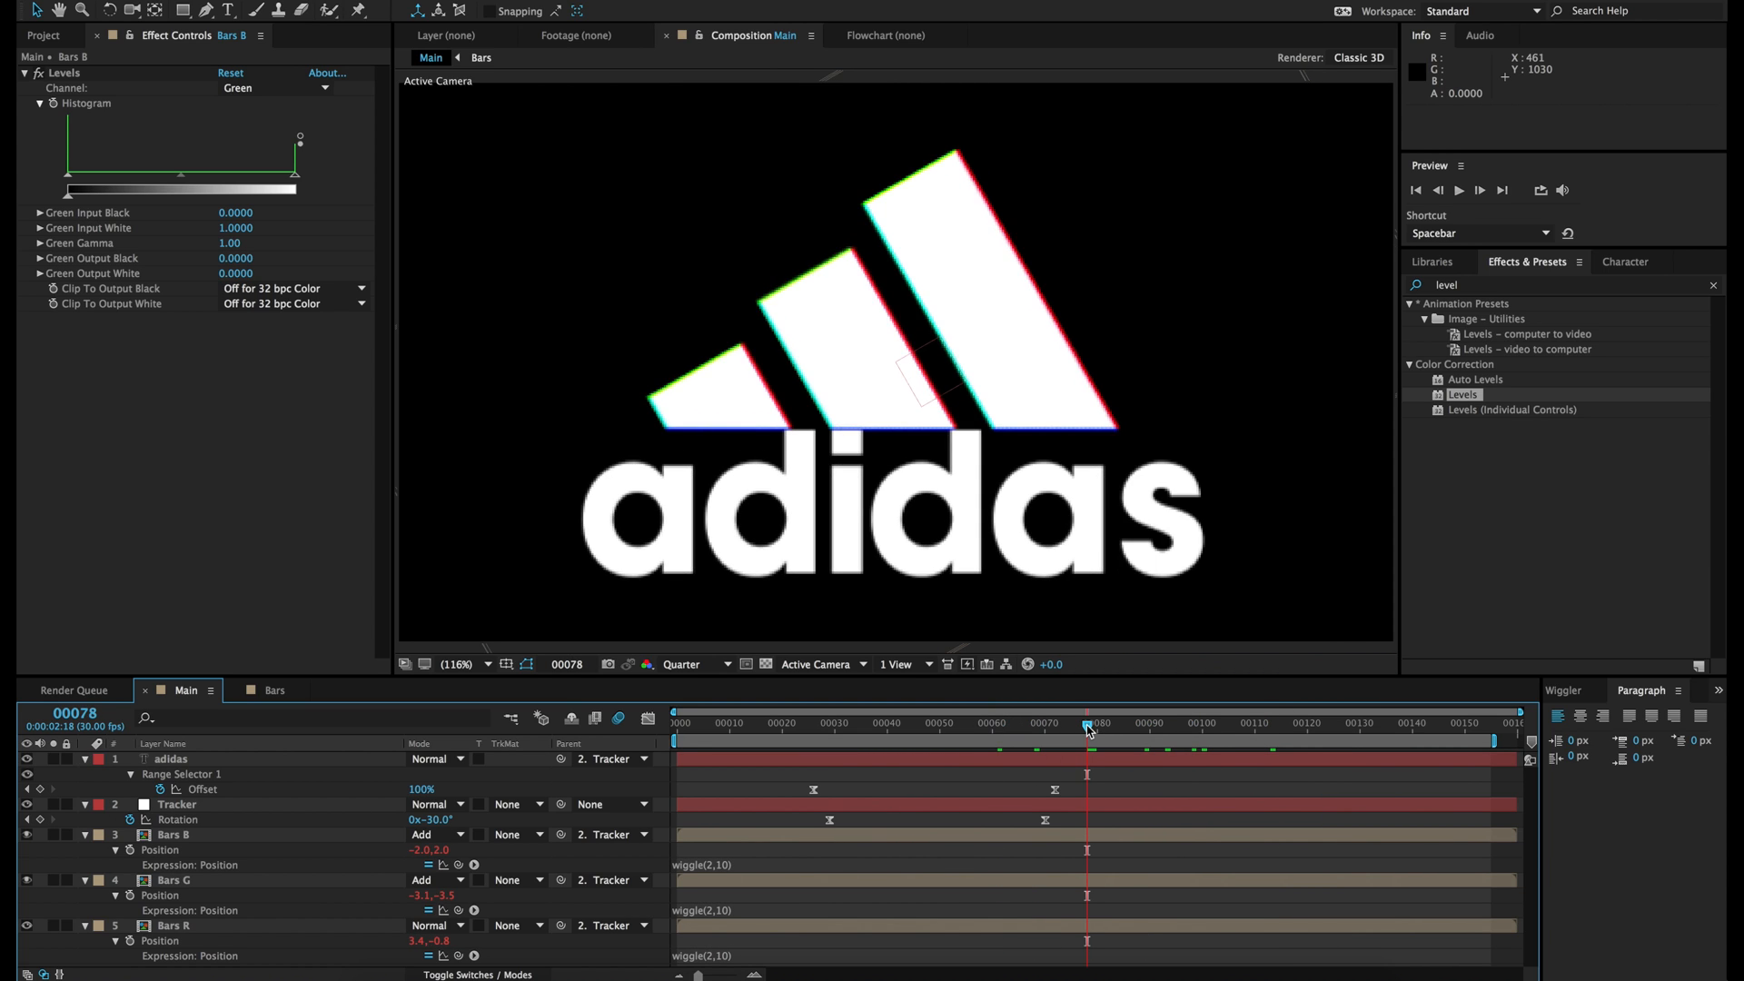
Step: Collapse the three Bars layers and duplicate the adidas text layer twice
{"action": "left_click", "coordinate": [85, 834]}
{"action": "left_click", "coordinate": [84, 849]}
{"action": "left_click", "coordinate": [84, 864]}
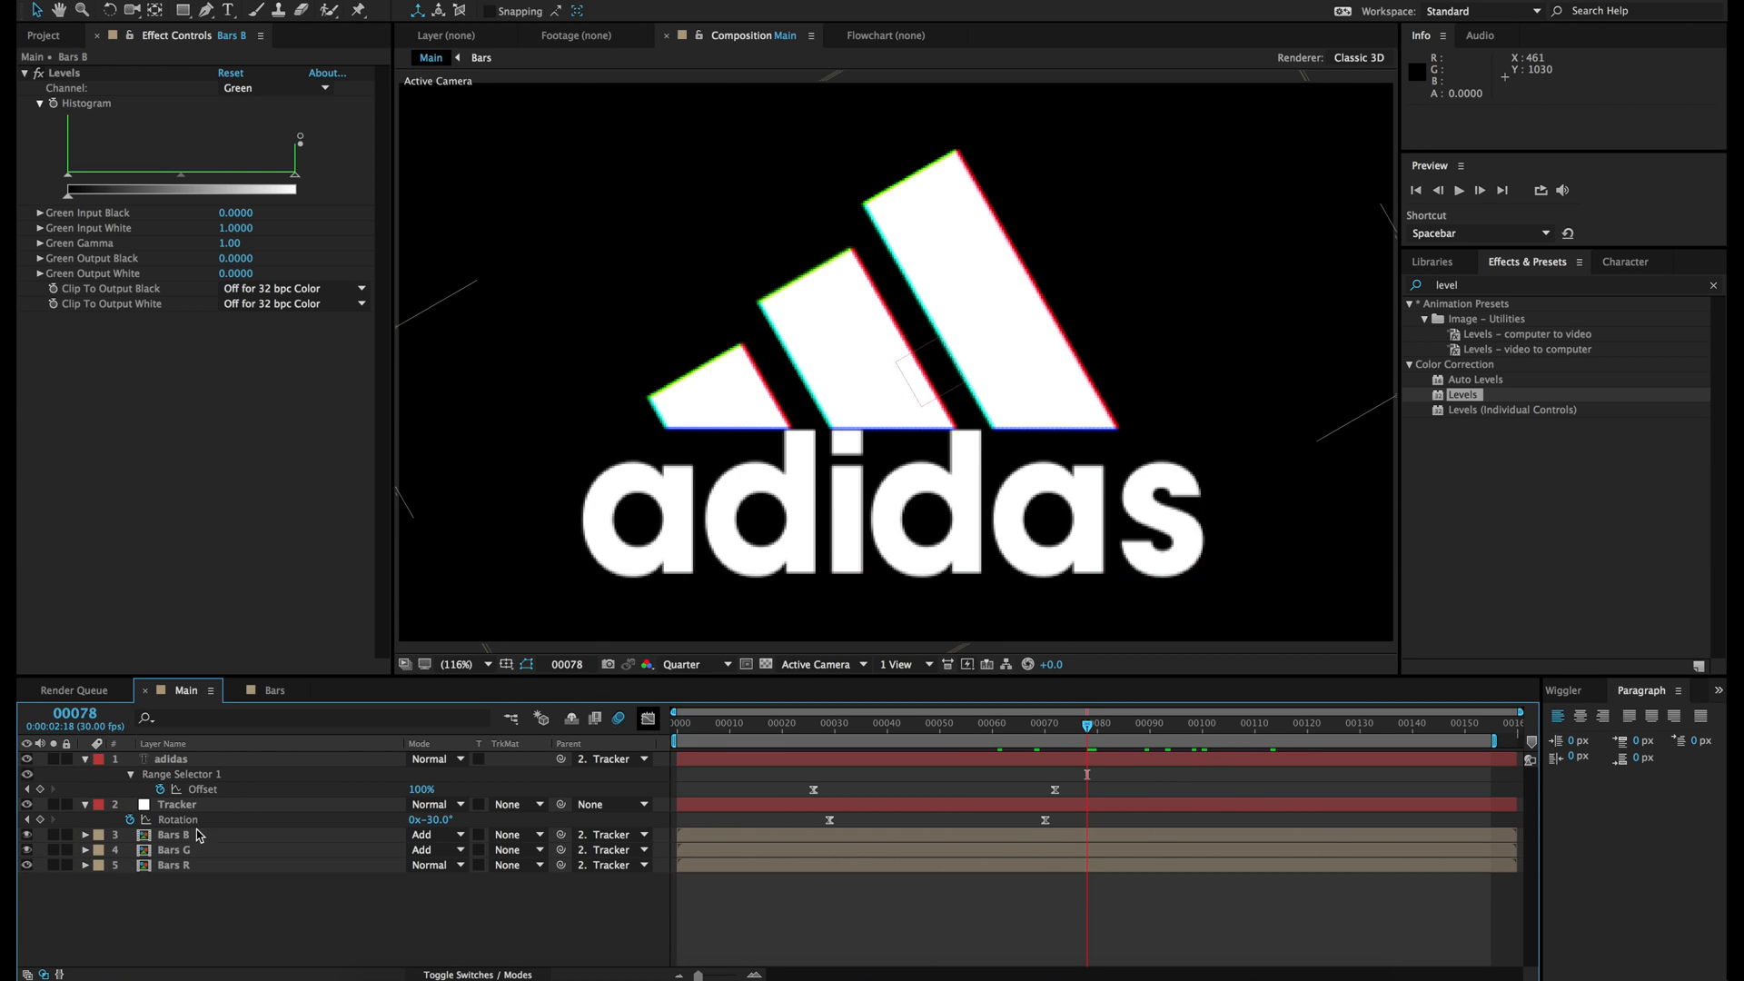
{"action": "left_click", "coordinate": [191, 763]}
{"action": "key", "text": "ctrl+d"}
{"action": "key", "text": "ctrl+d"}
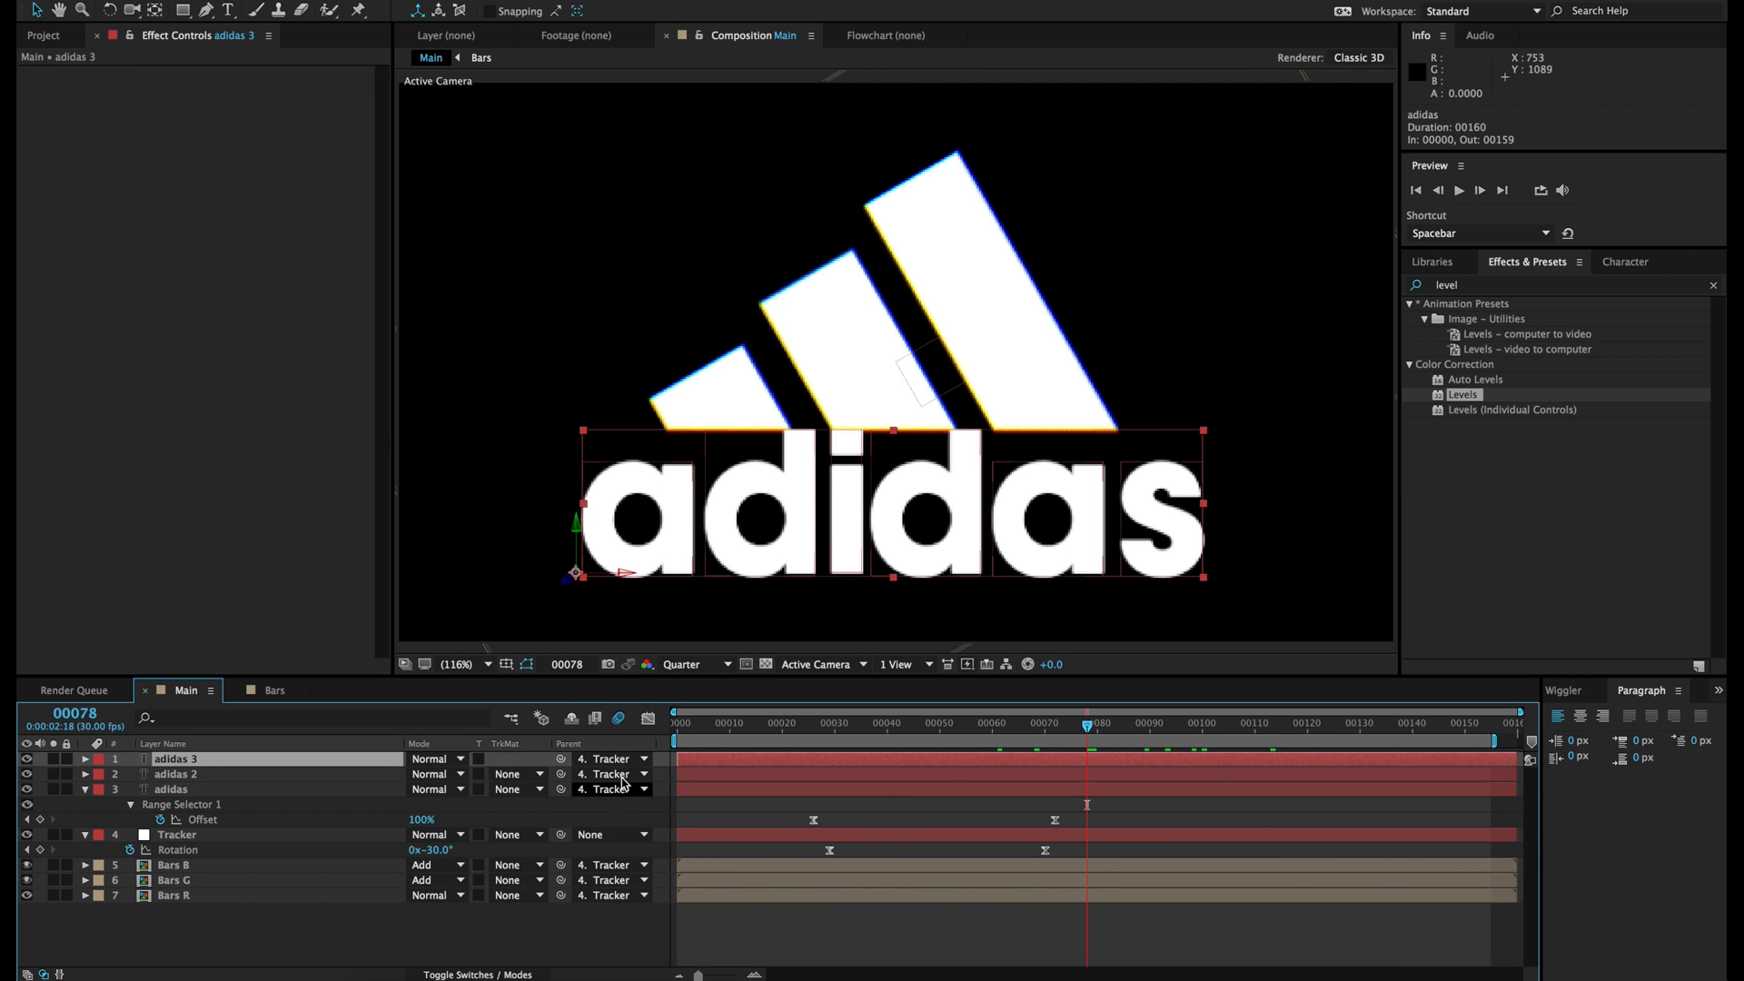
Step: Set the blending mode of the adidas 3 and adidas 2 layers to Add
{"action": "left_click", "coordinate": [429, 761]}
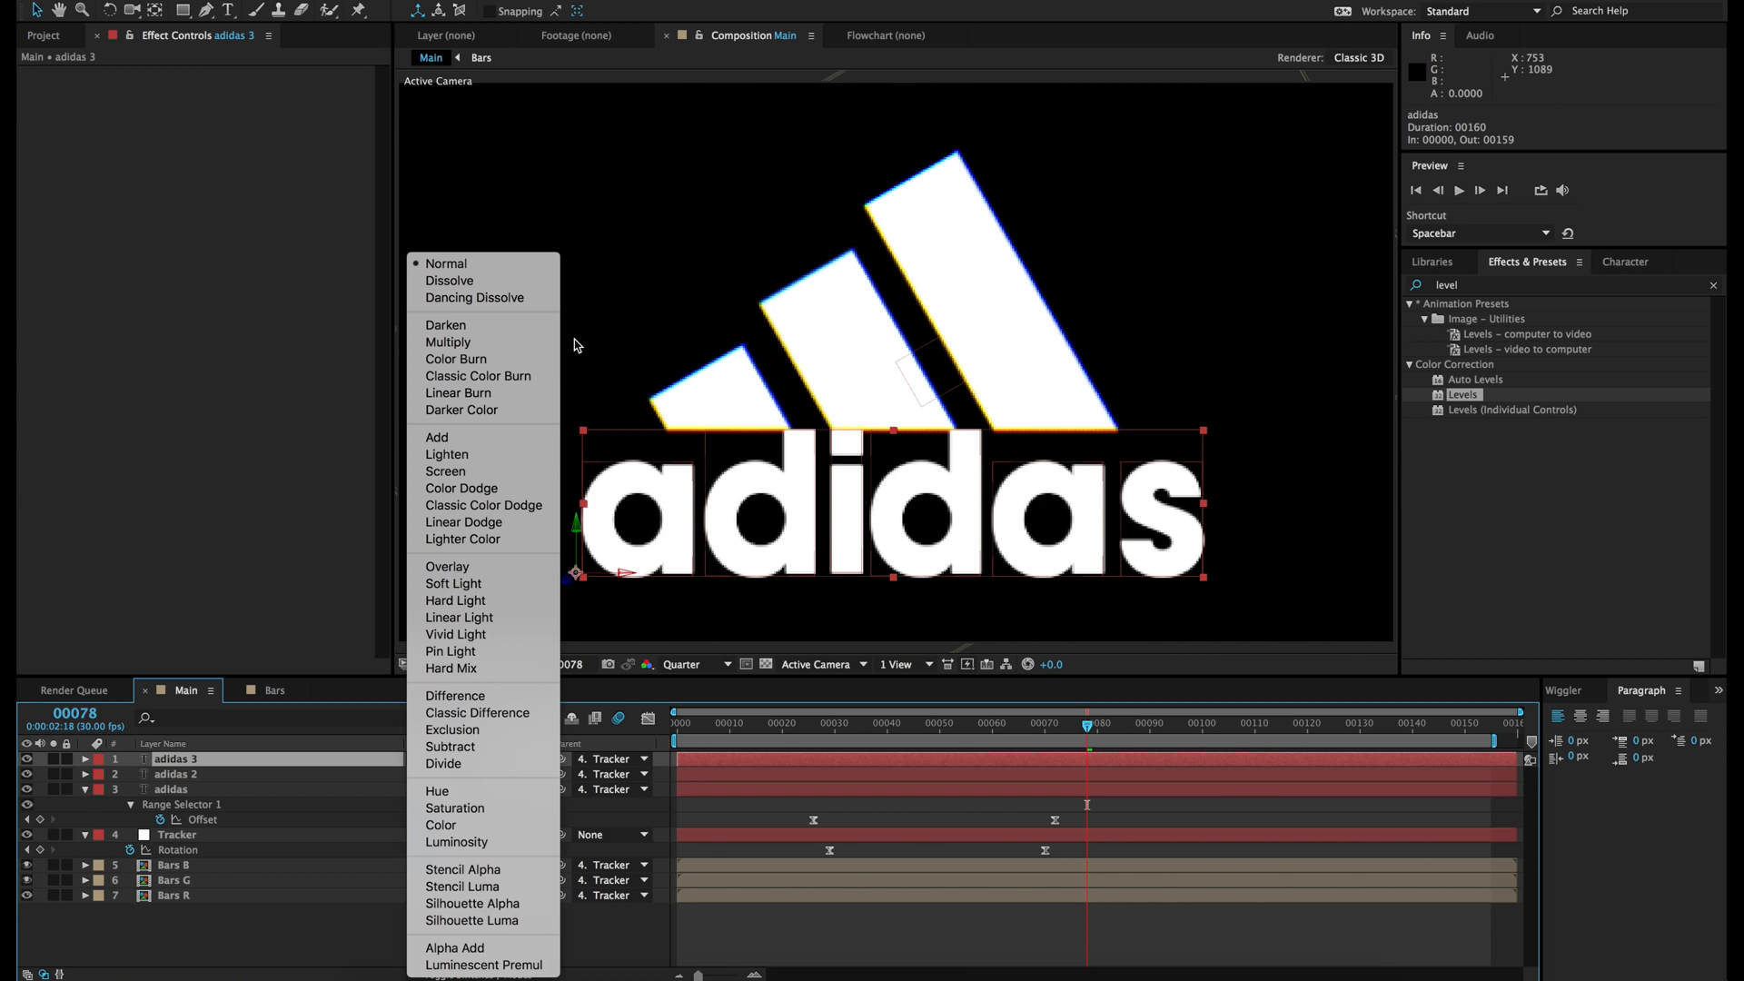
{"action": "left_click", "coordinate": [437, 436]}
{"action": "left_click", "coordinate": [438, 781]}
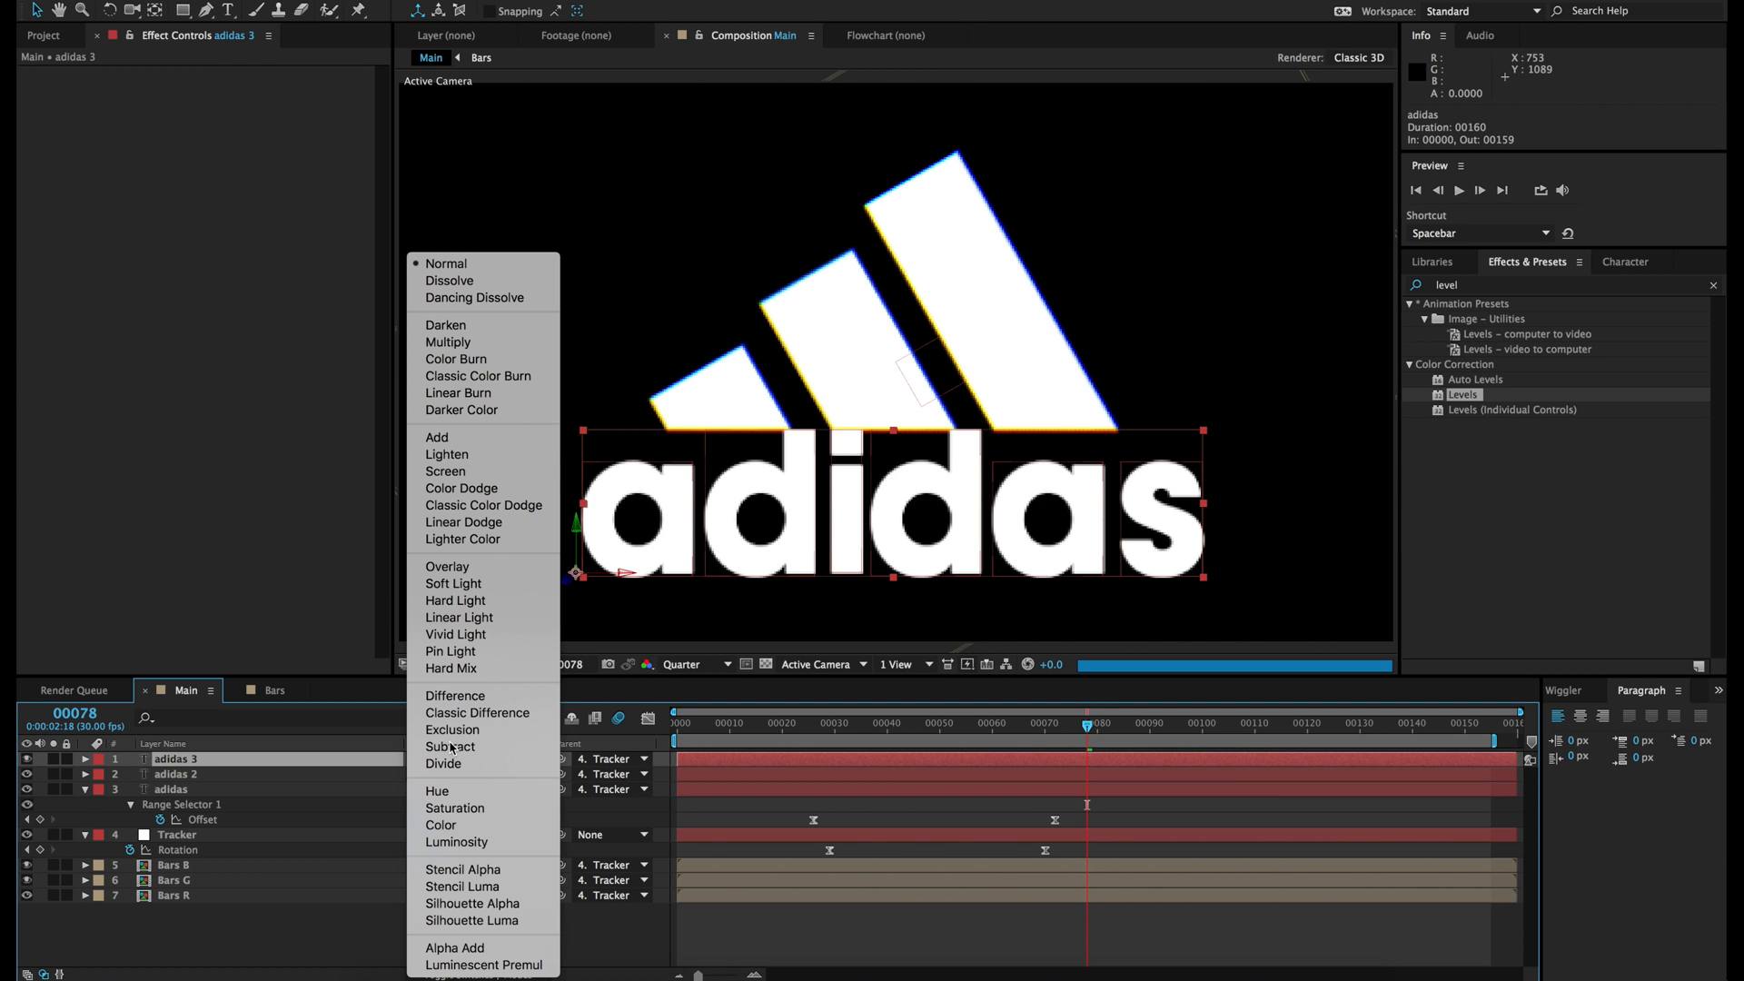
{"action": "left_click", "coordinate": [438, 440]}
Step: Copy the Levels effect from Bars B to adidas 3 and from Bars G to adidas 2
{"action": "left_click", "coordinate": [173, 865]}
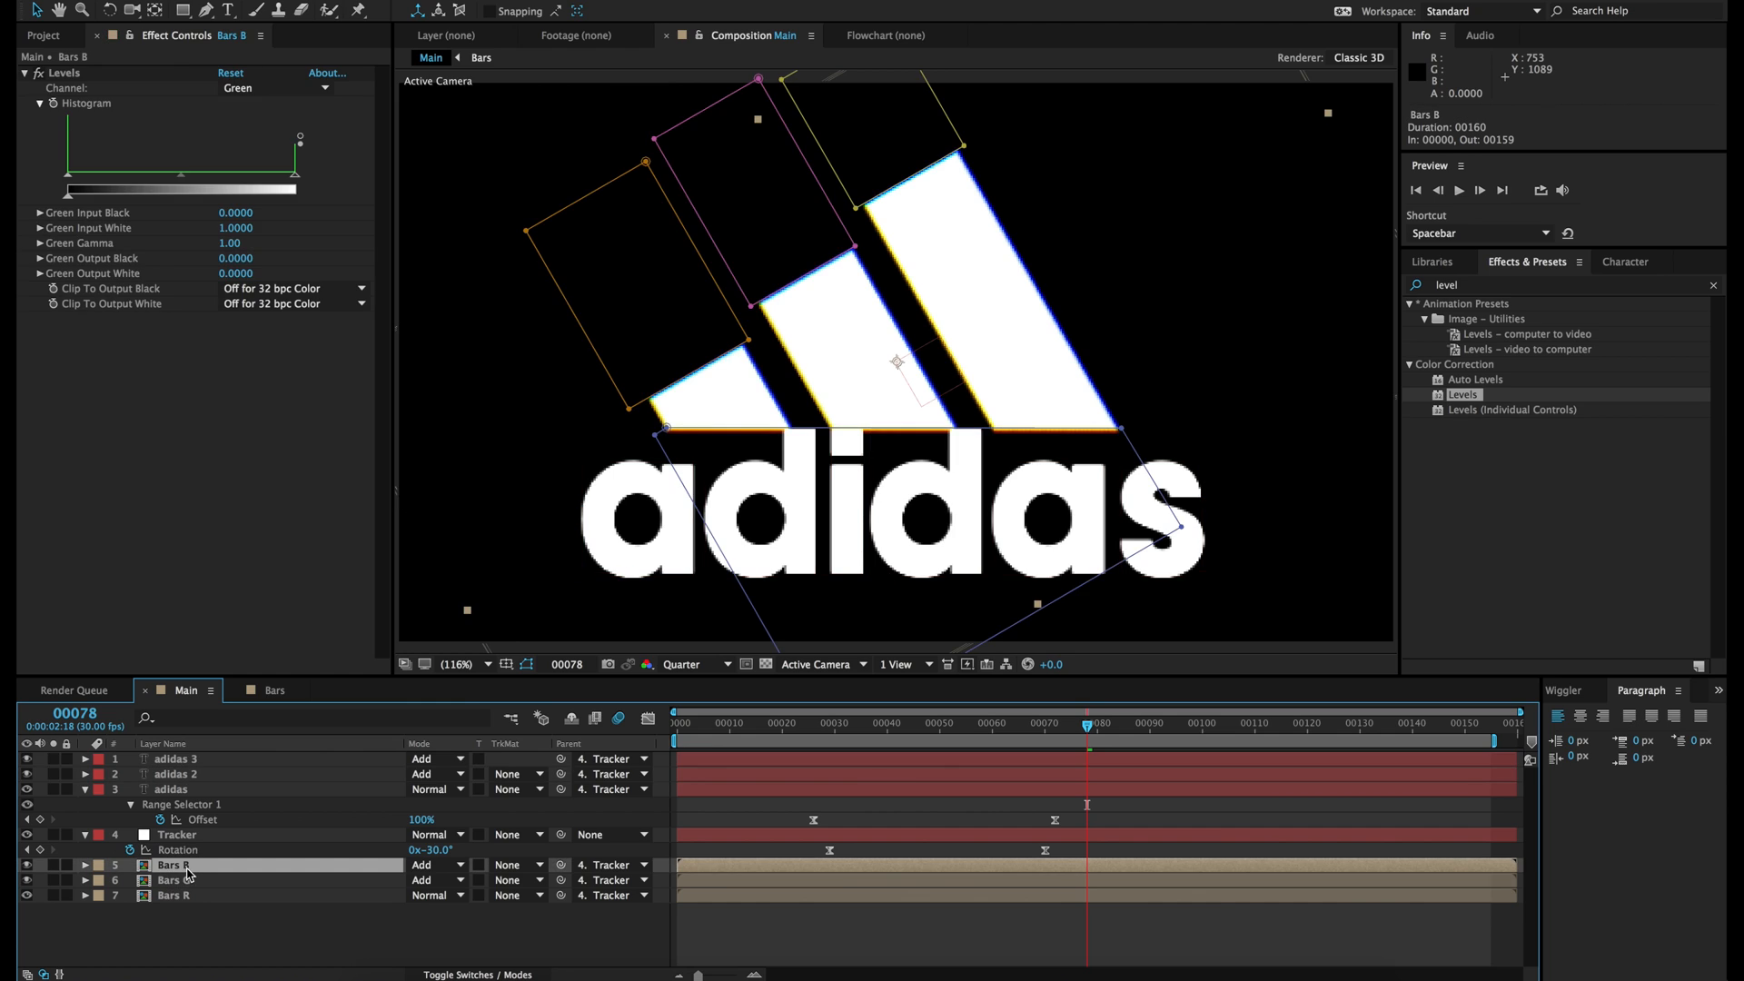
{"action": "left_click", "coordinate": [79, 72]}
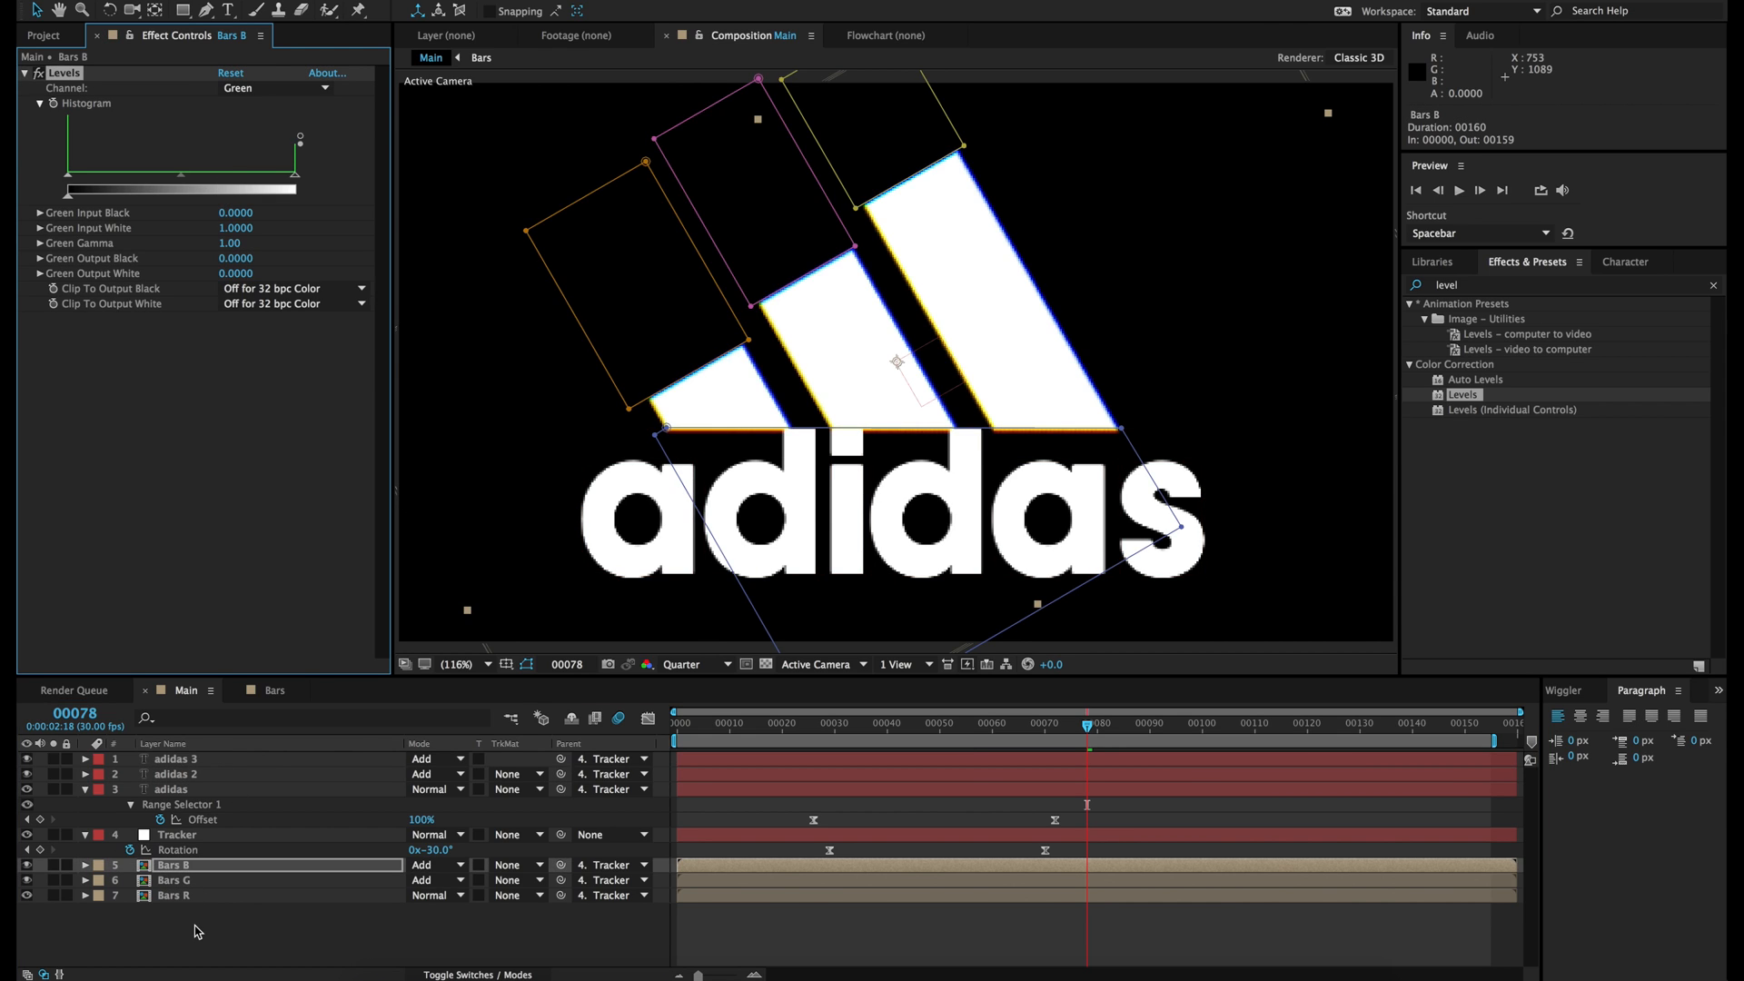
{"action": "left_click", "coordinate": [178, 761]}
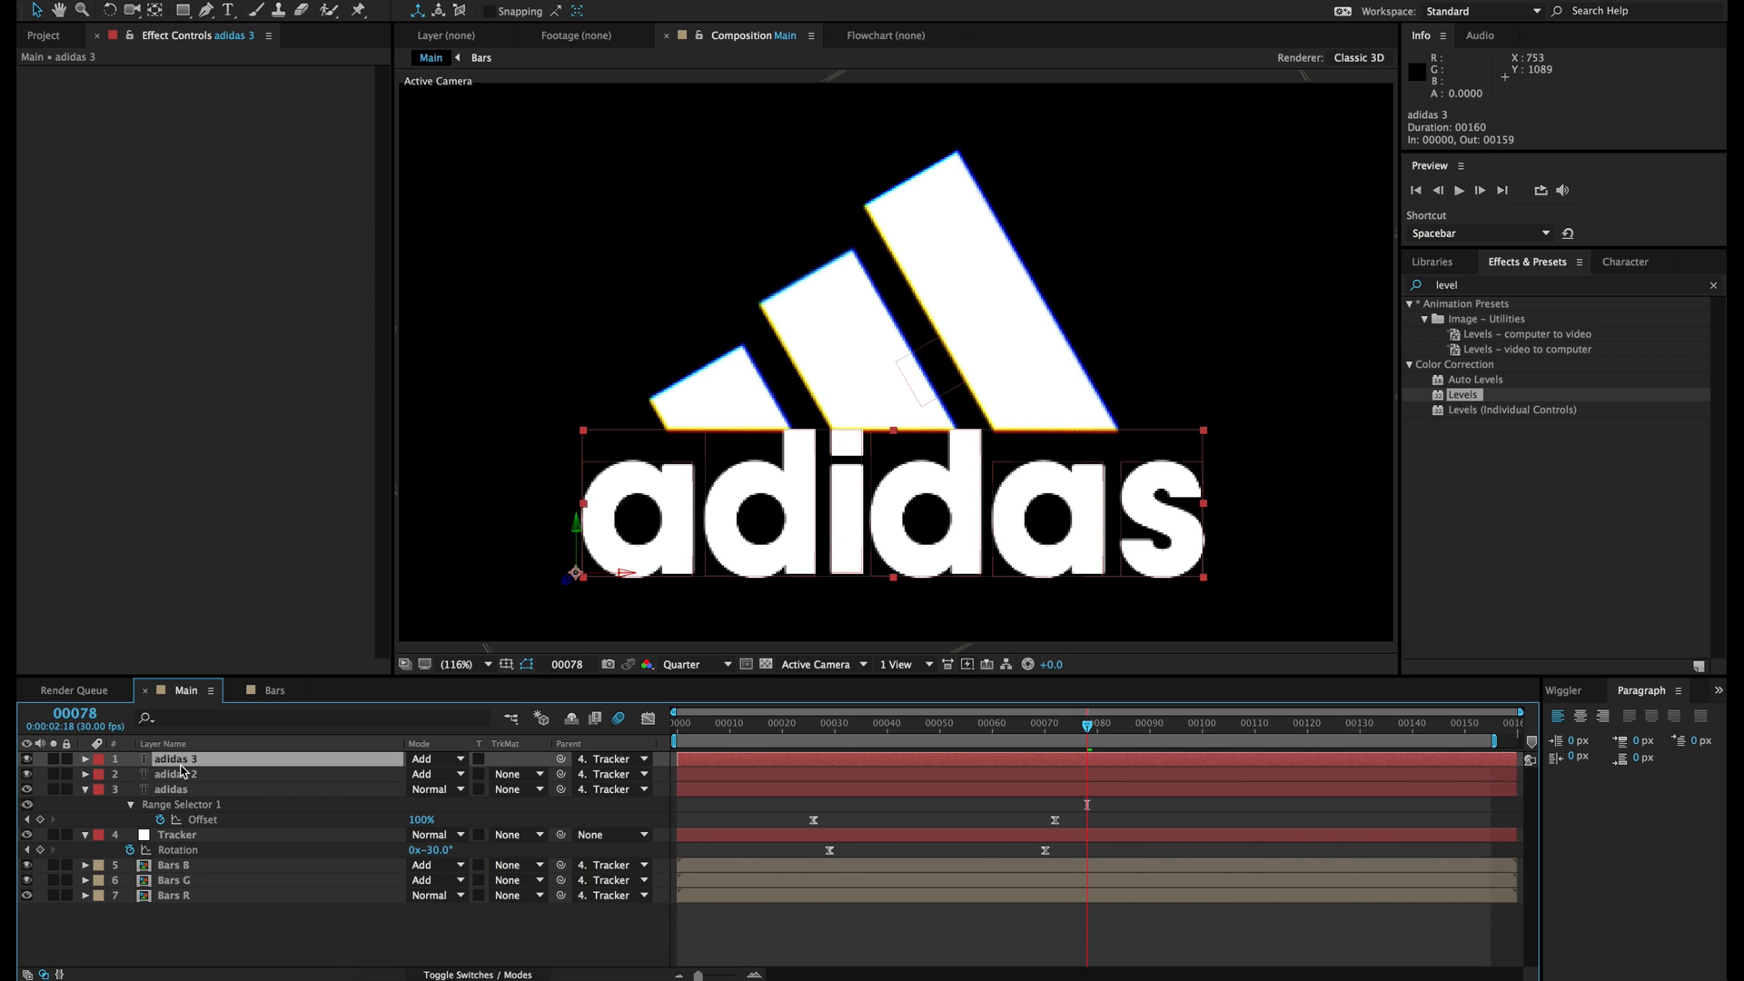
{"action": "left_click", "coordinate": [173, 880]}
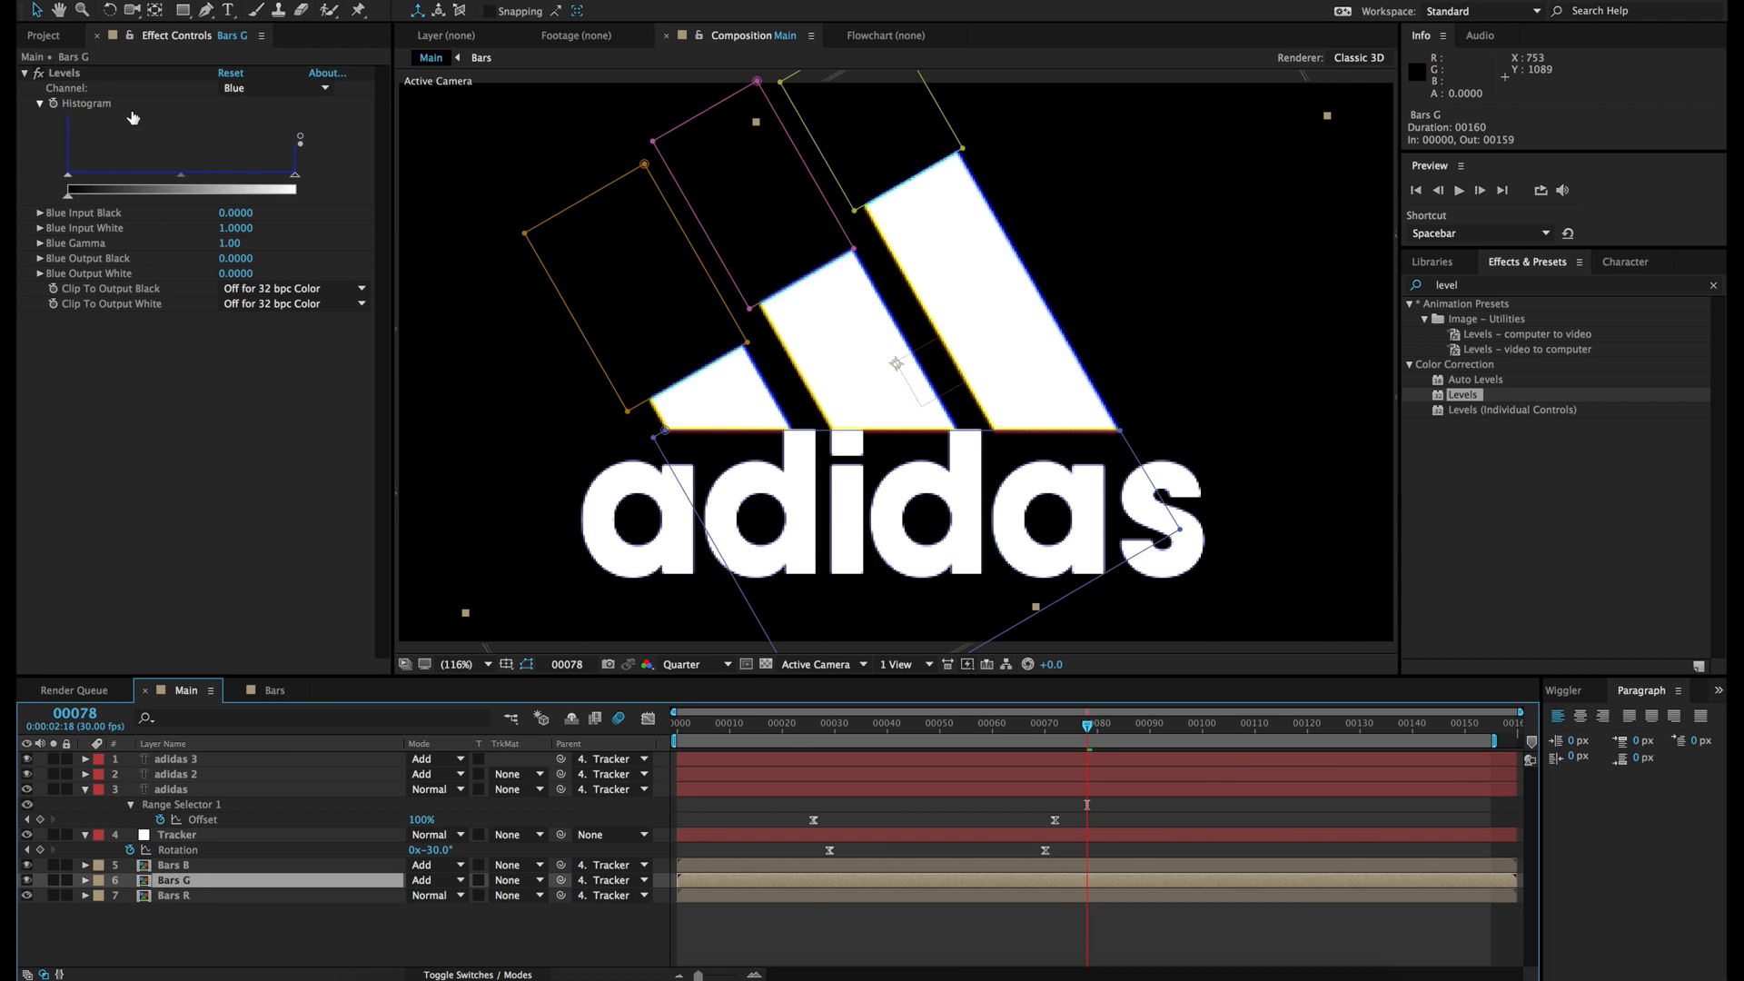
{"action": "left_click", "coordinate": [83, 74]}
{"action": "left_click", "coordinate": [191, 774]}
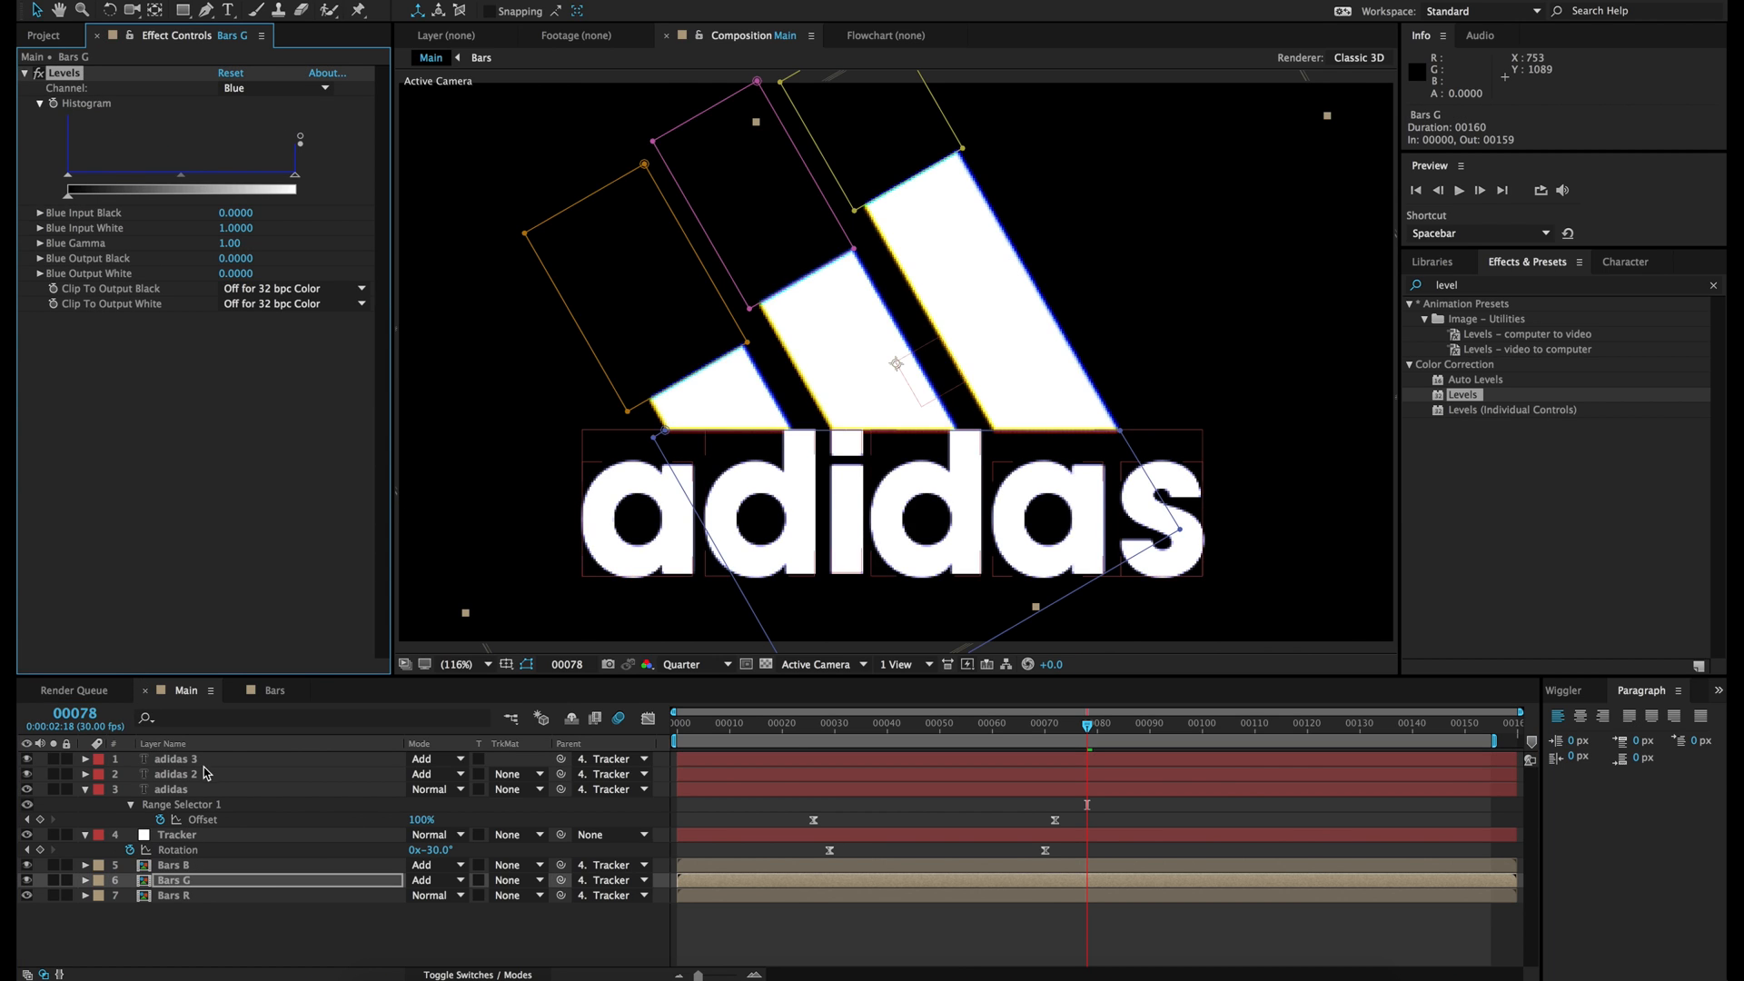
Step: Copy the Levels effect from Bars R to the original adidas text layer
{"action": "left_click", "coordinate": [176, 895]}
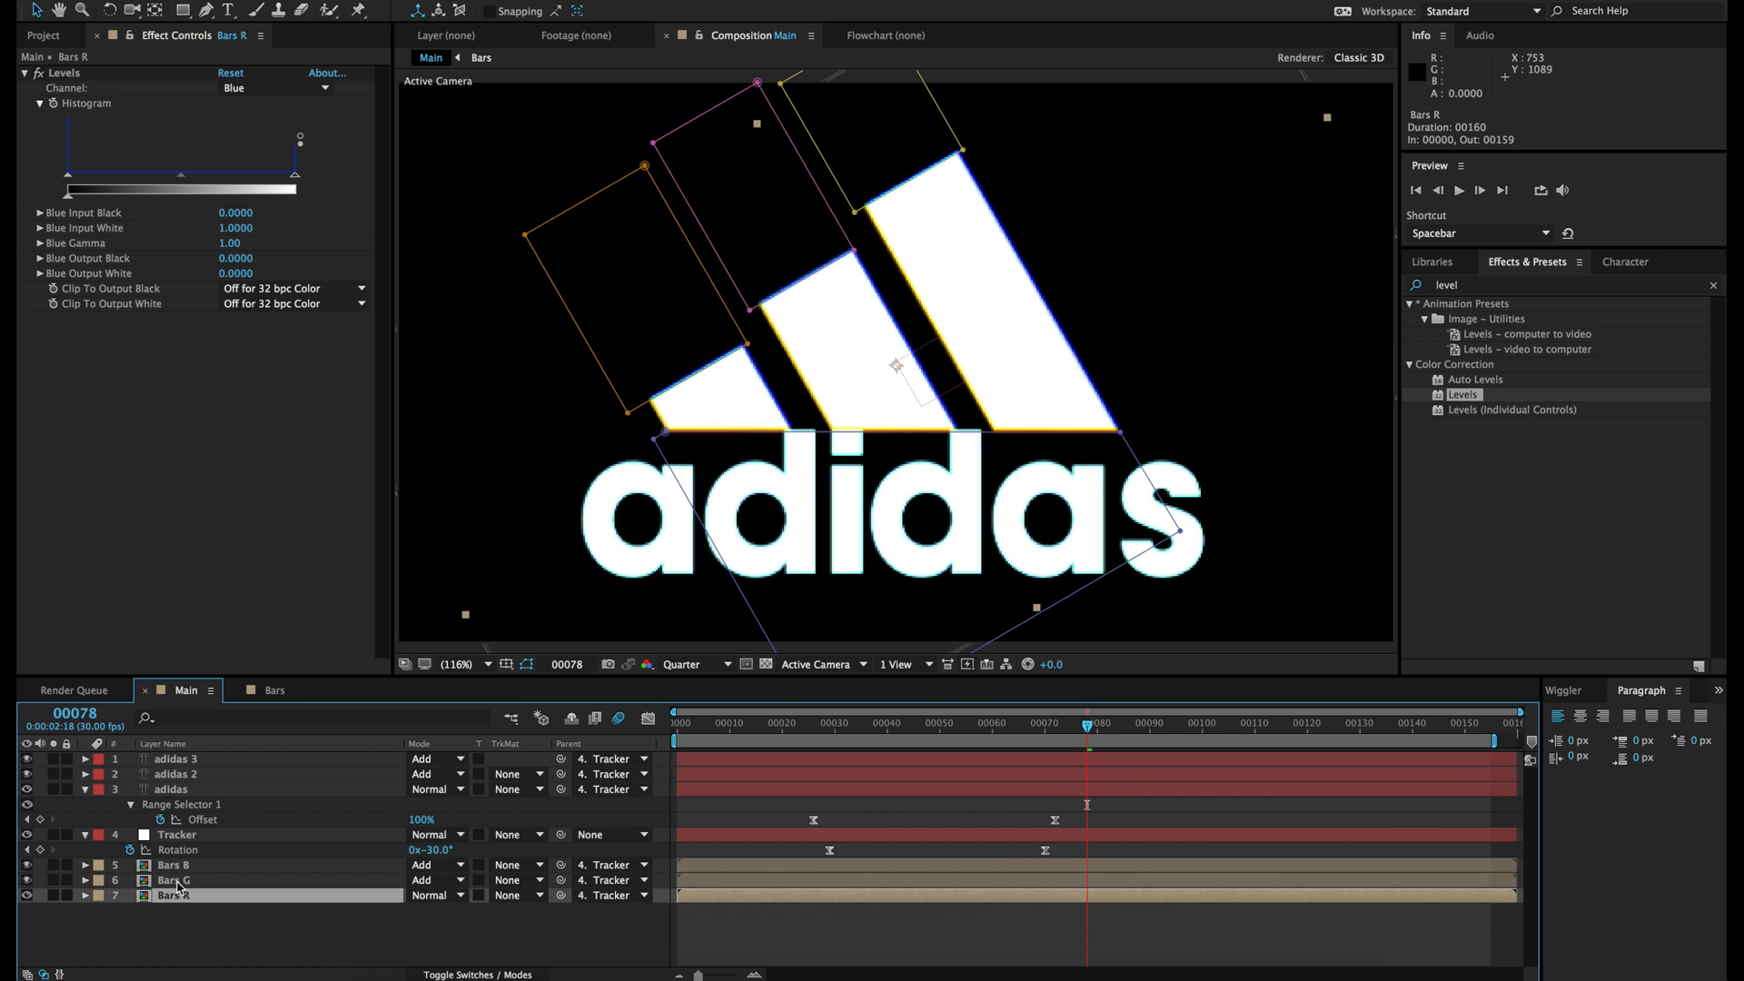
{"action": "left_click", "coordinate": [77, 75]}
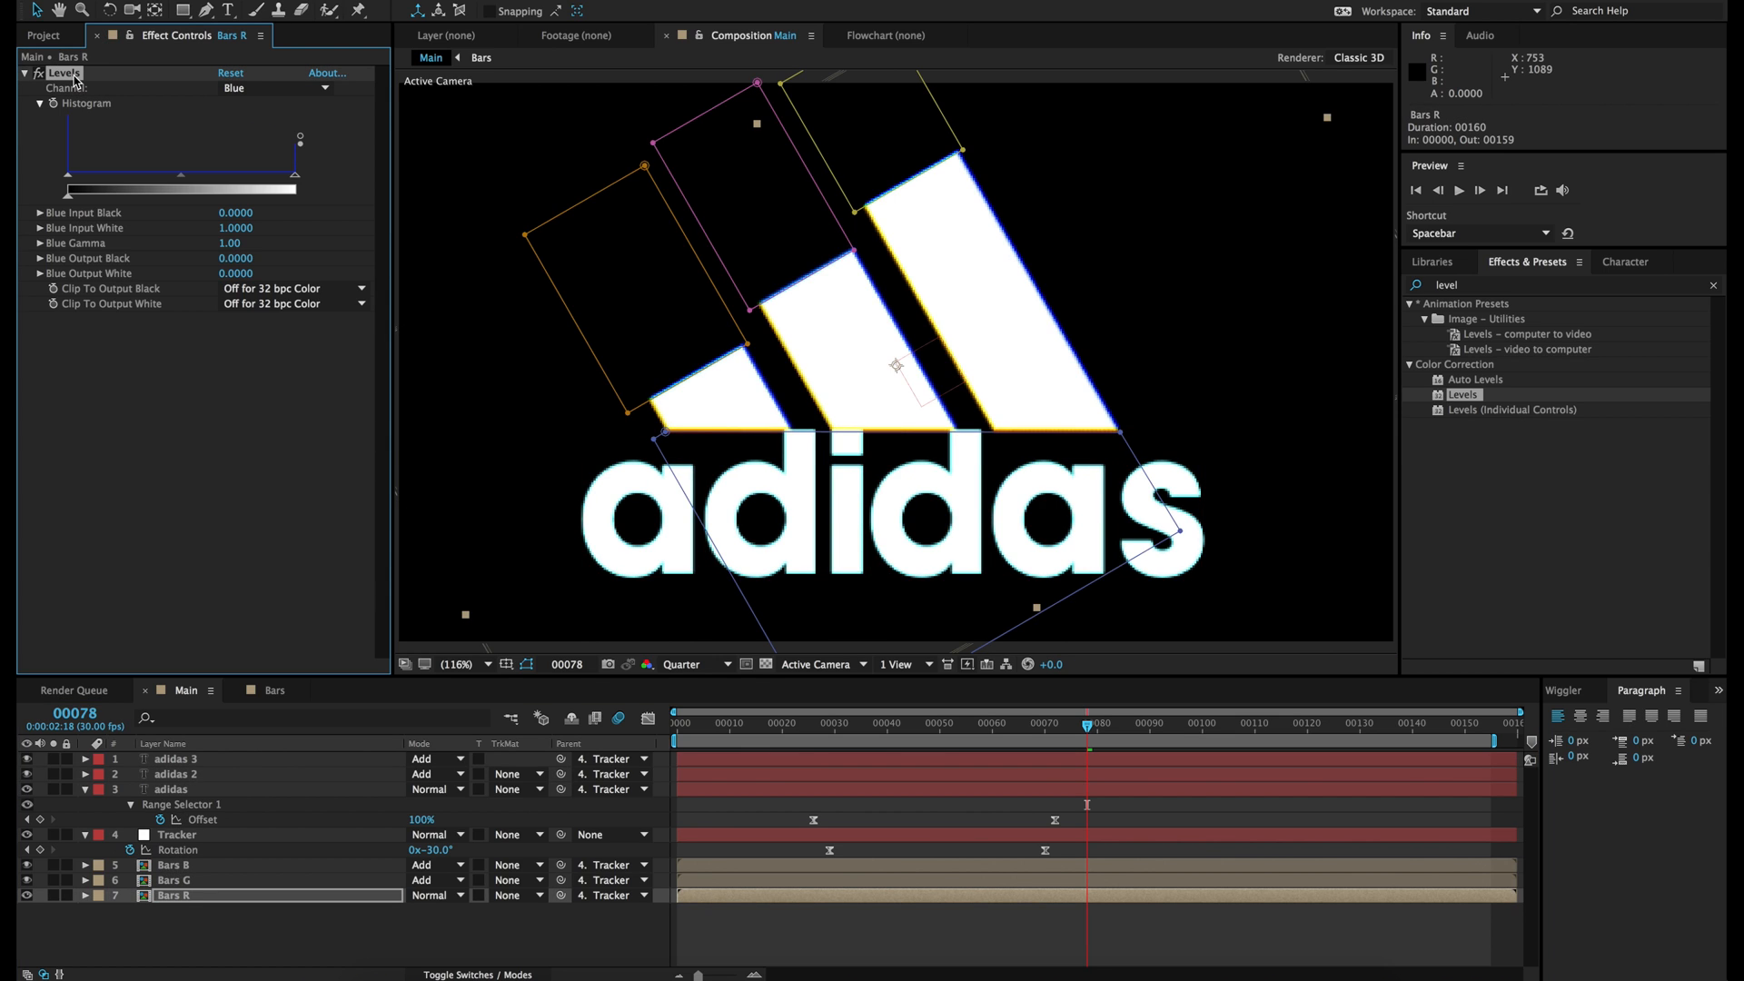
{"action": "left_click", "coordinate": [173, 789]}
{"action": "key", "text": "ctrl+v"}
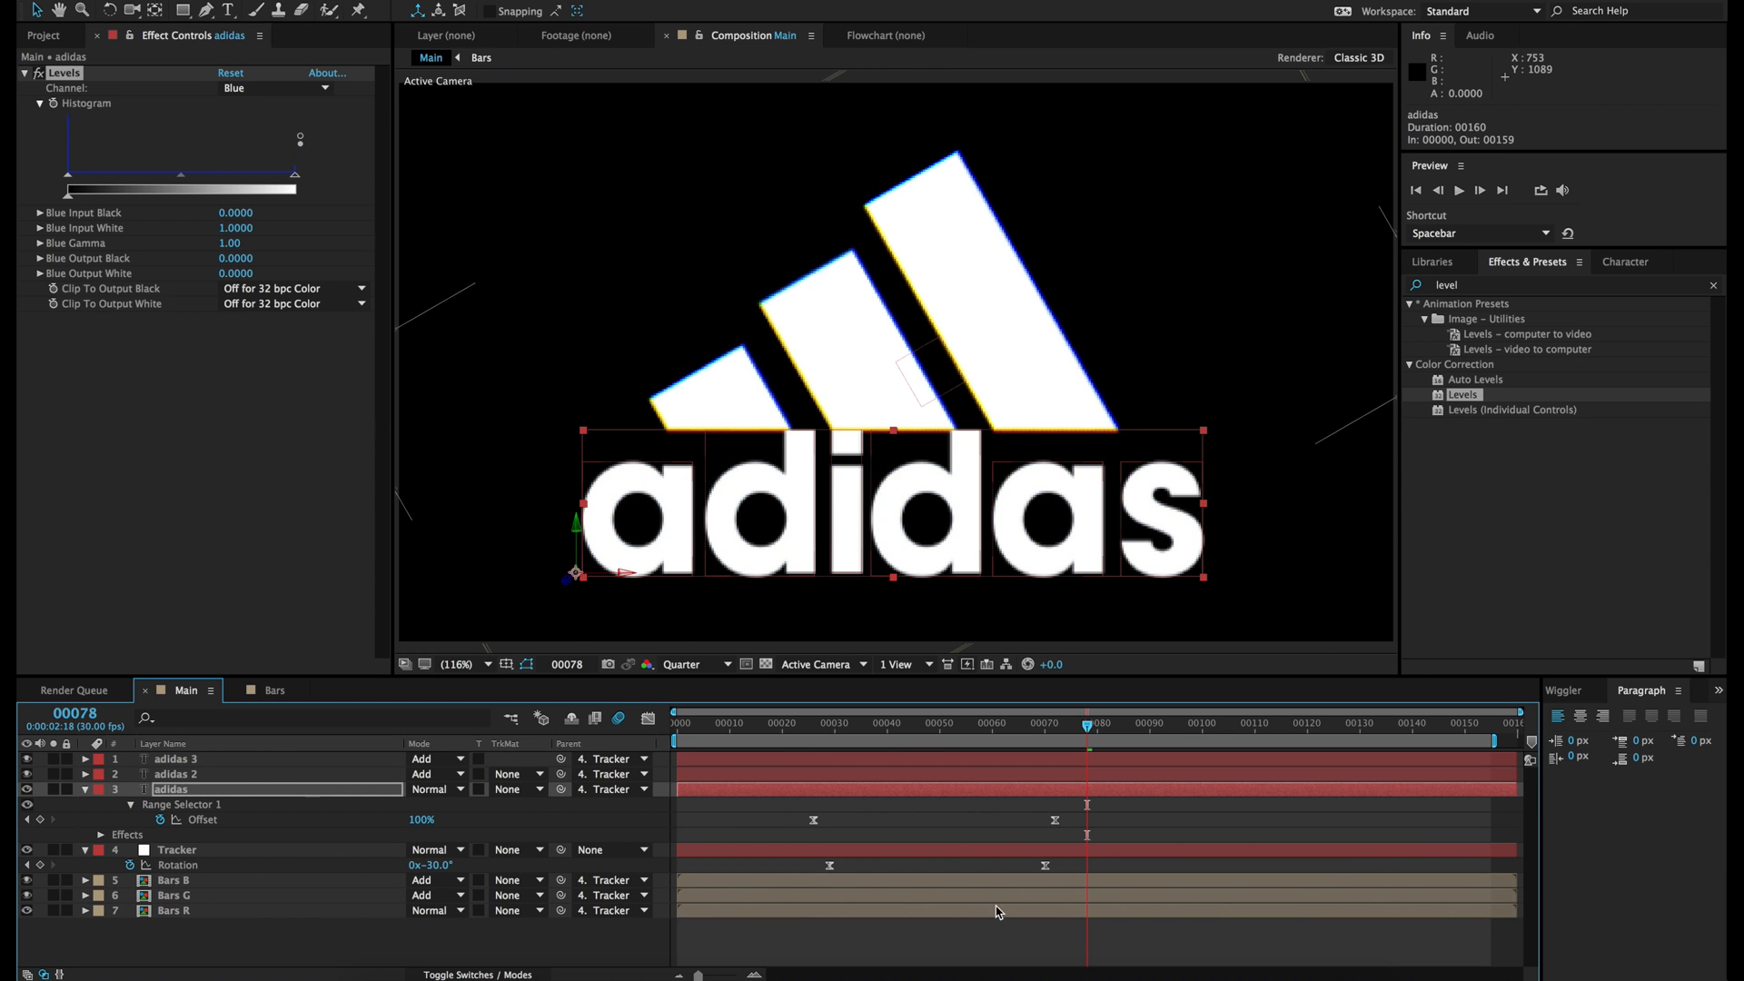
{"action": "left_click", "coordinate": [1006, 921]}
Step: Add the expression wiggle(2,10) to the Position of the original adidas text layer
{"action": "left_click", "coordinate": [198, 802]}
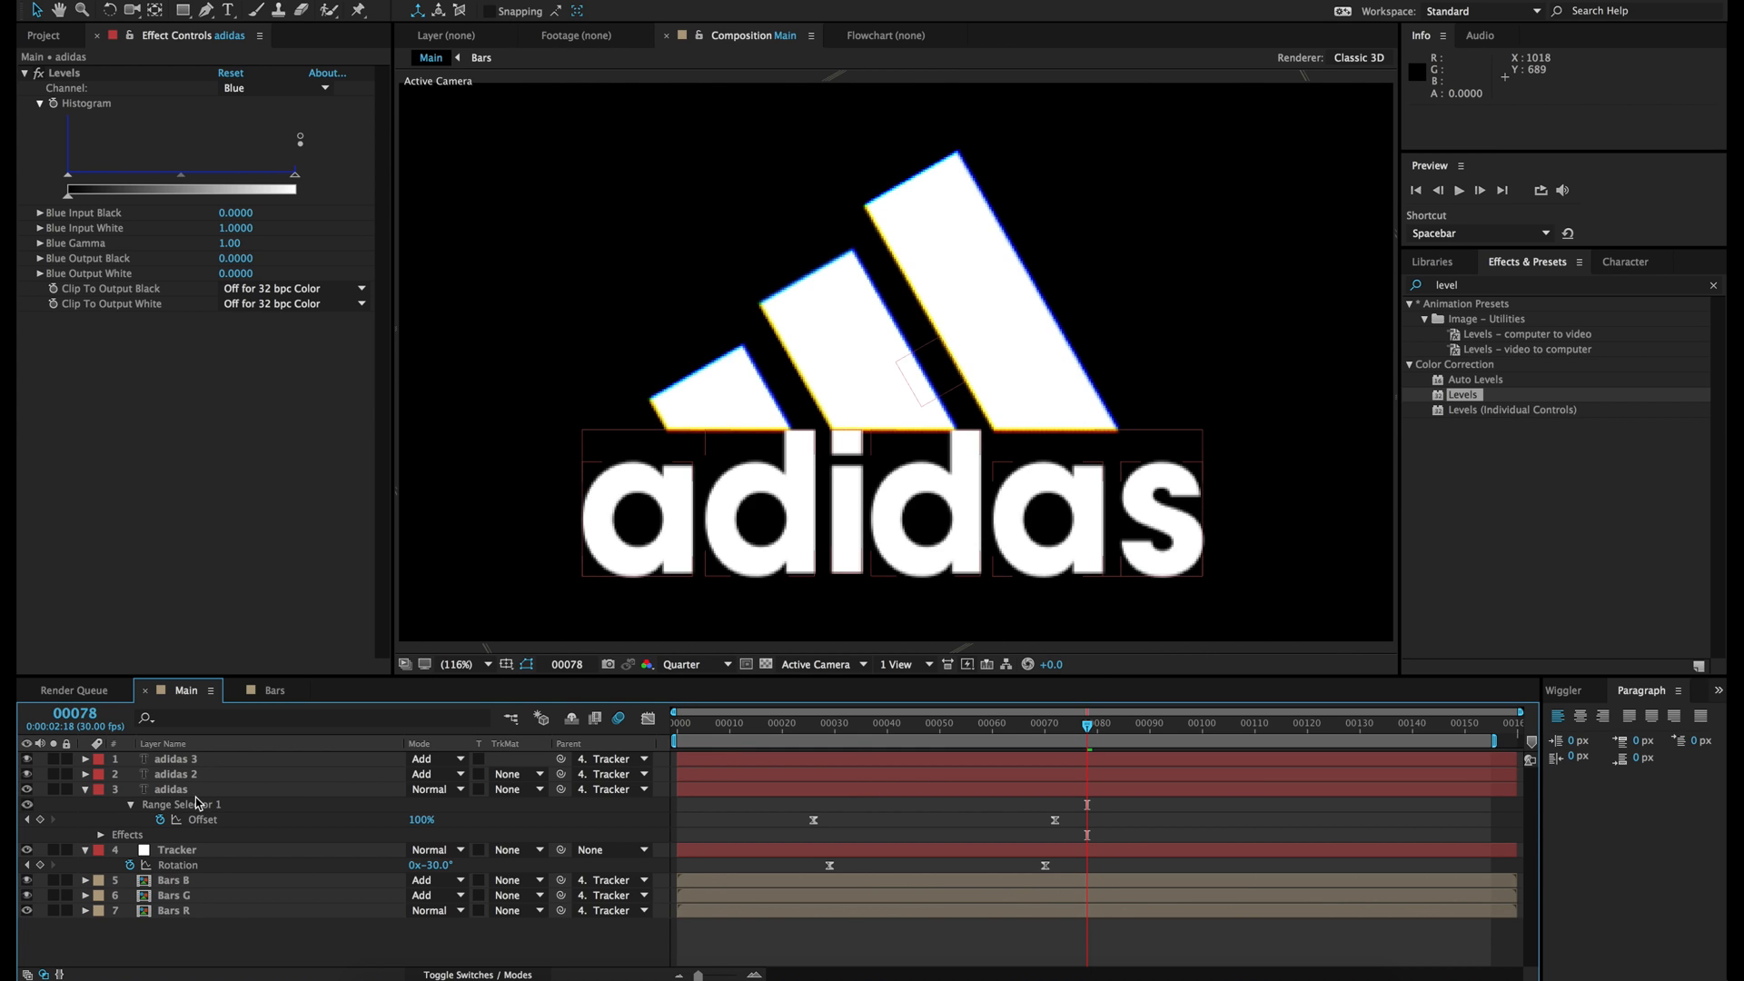
{"action": "left_click", "coordinate": [174, 795]}
{"action": "key", "text": "p"}
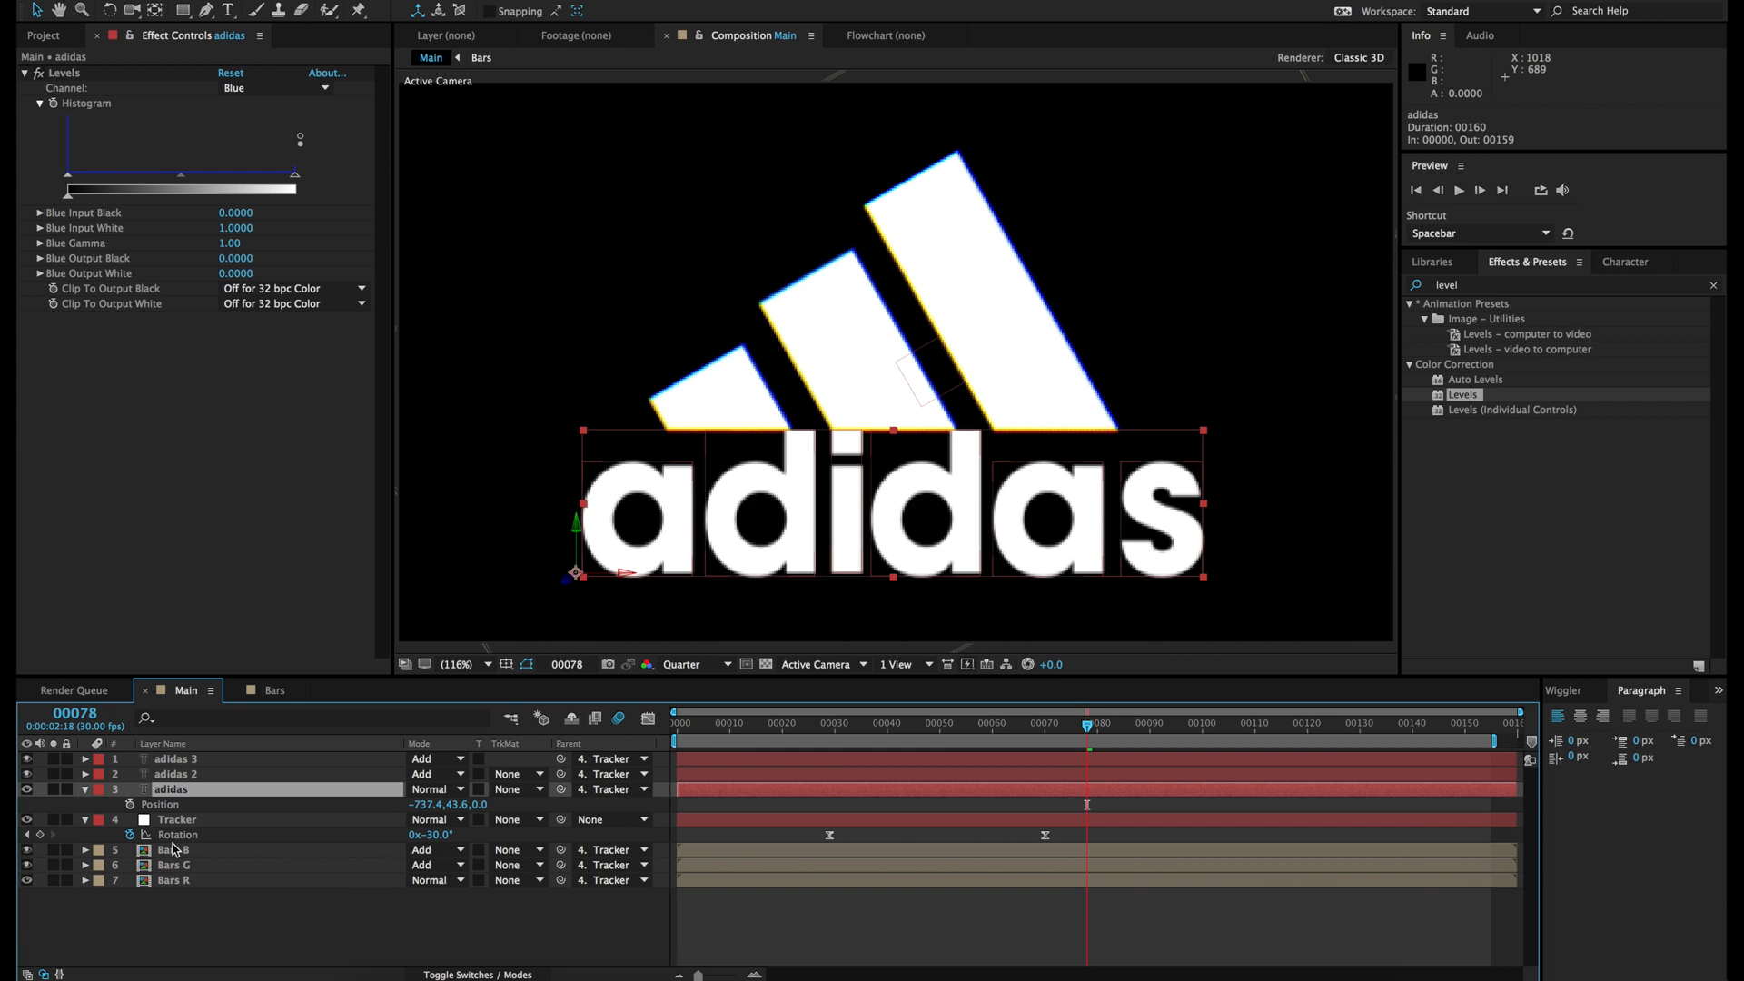
{"action": "left_click", "coordinate": [130, 804], "text": "alt"}
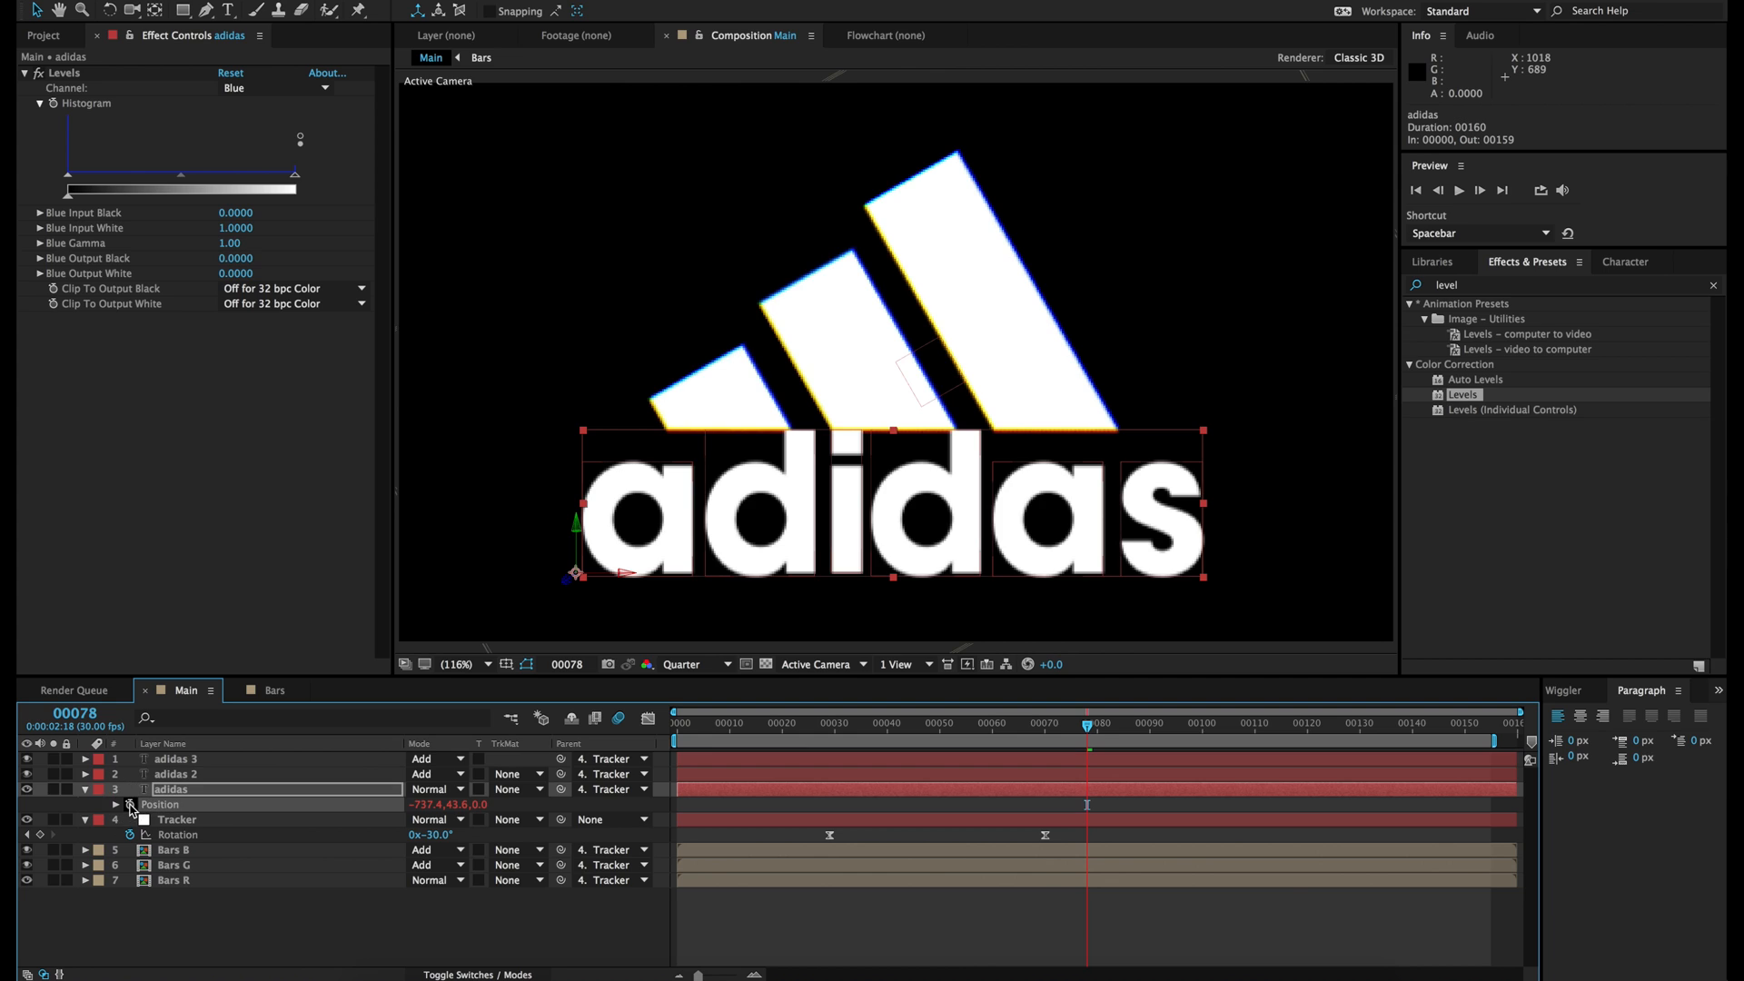
{"action": "type", "text": "wiggle(2,10"}
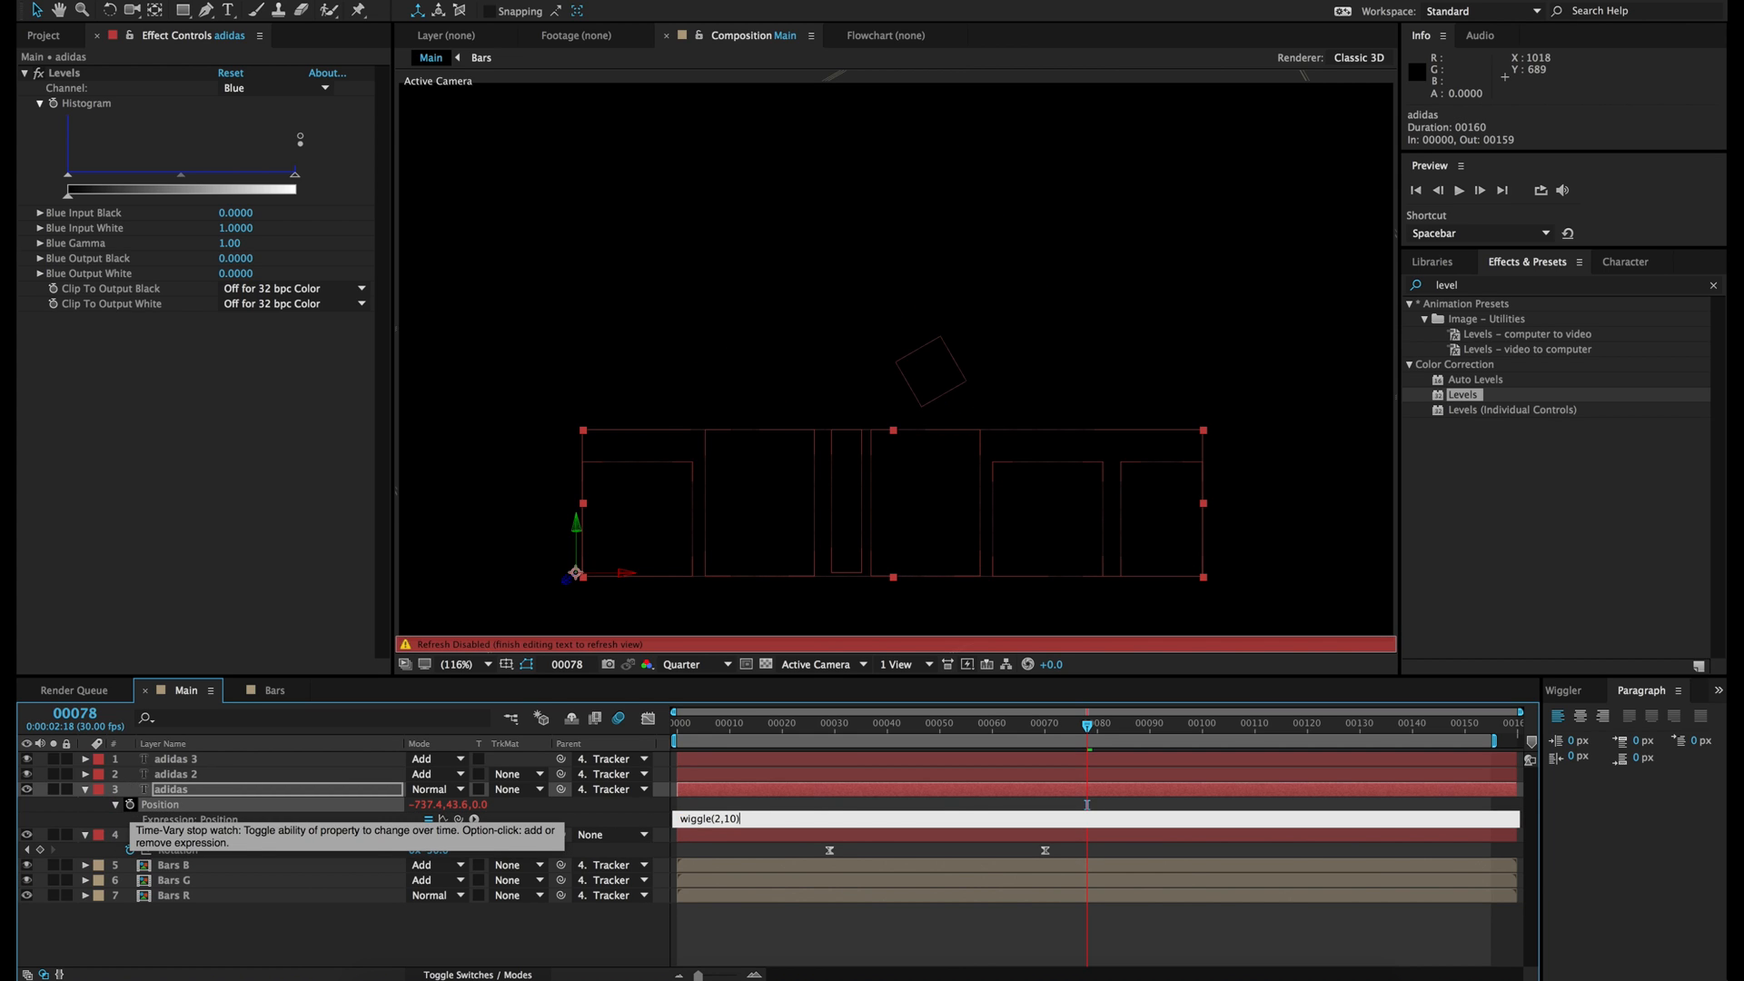
Step: Add the expression wiggle(2,10) to the Position of adidas 2, and select the adidas 3 layer
{"action": "left_click", "coordinate": [168, 773]}
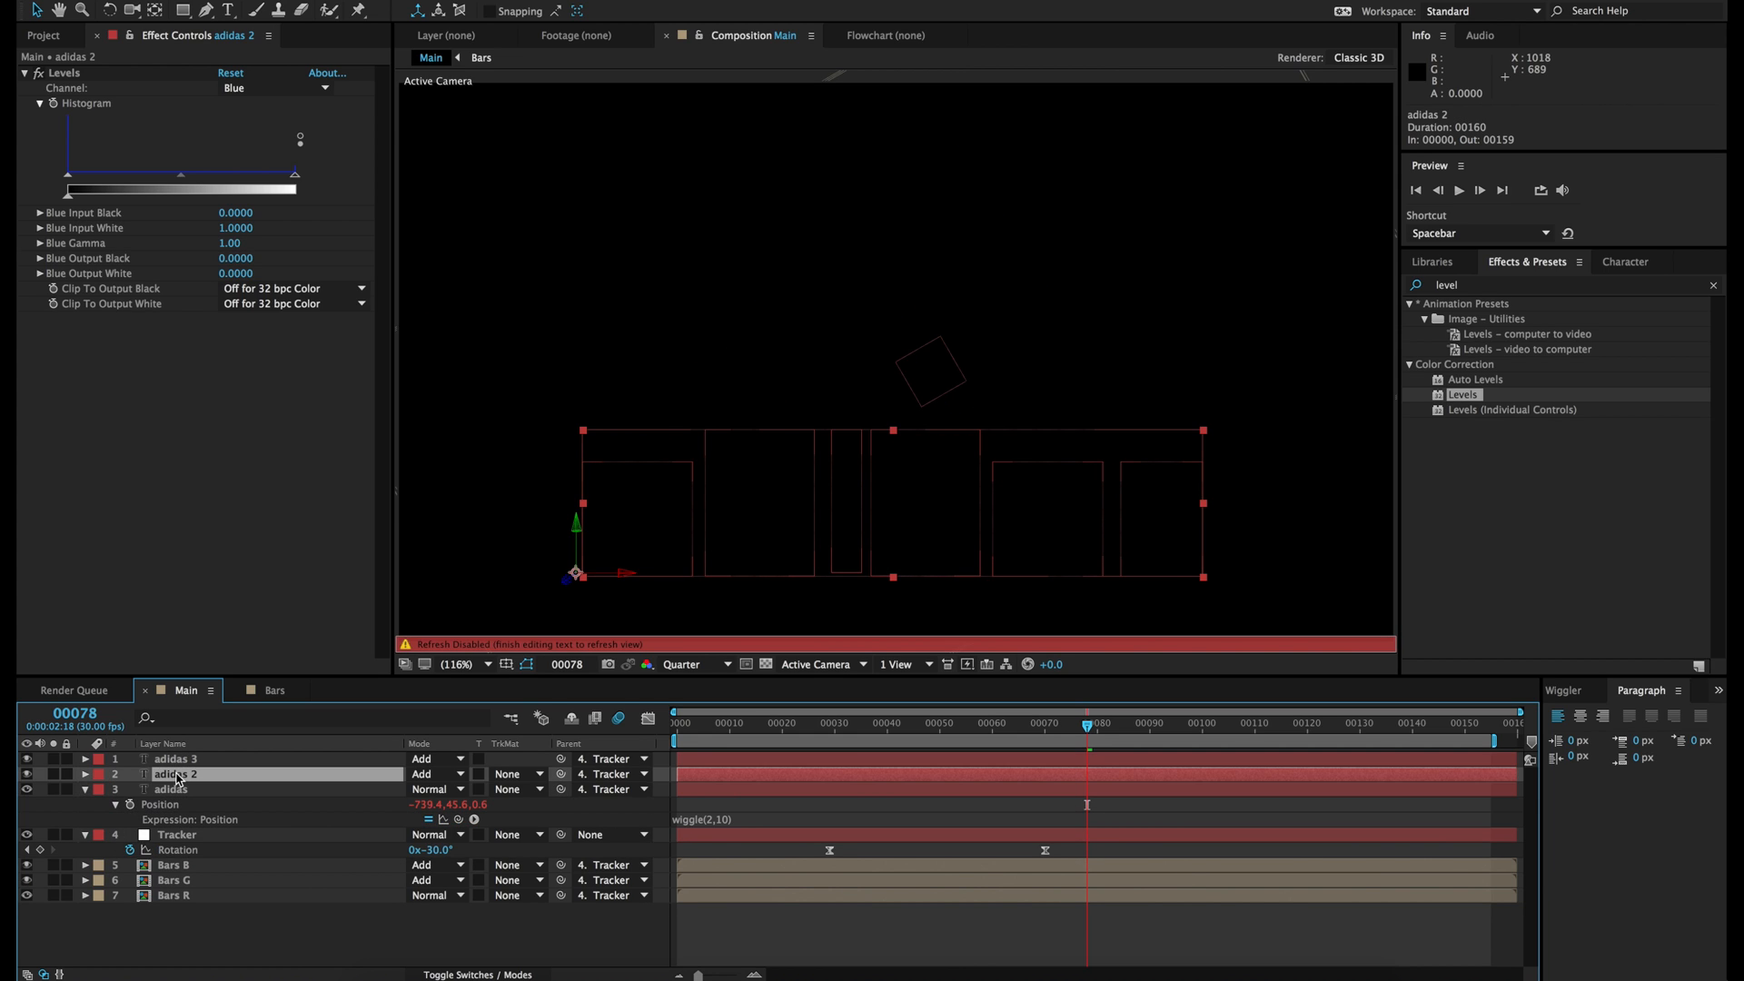
{"action": "key", "text": "p"}
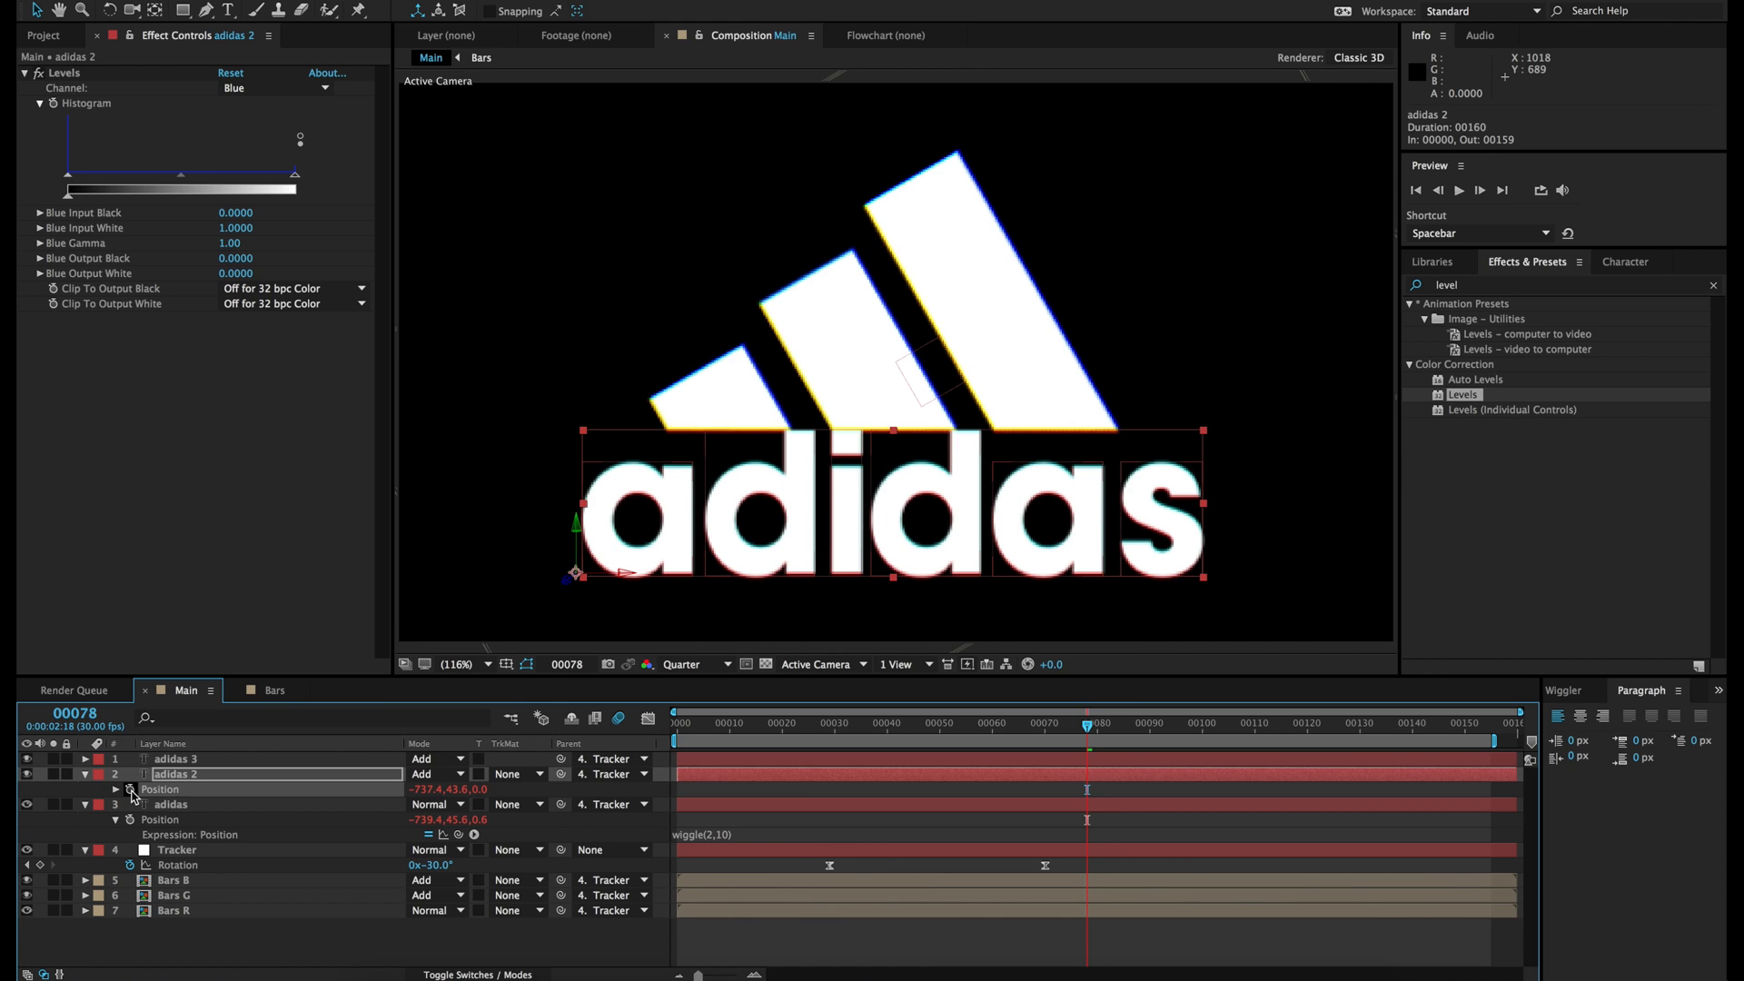
{"action": "left_click", "coordinate": [130, 789], "text": "alt"}
{"action": "type", "text": "wiggle("}
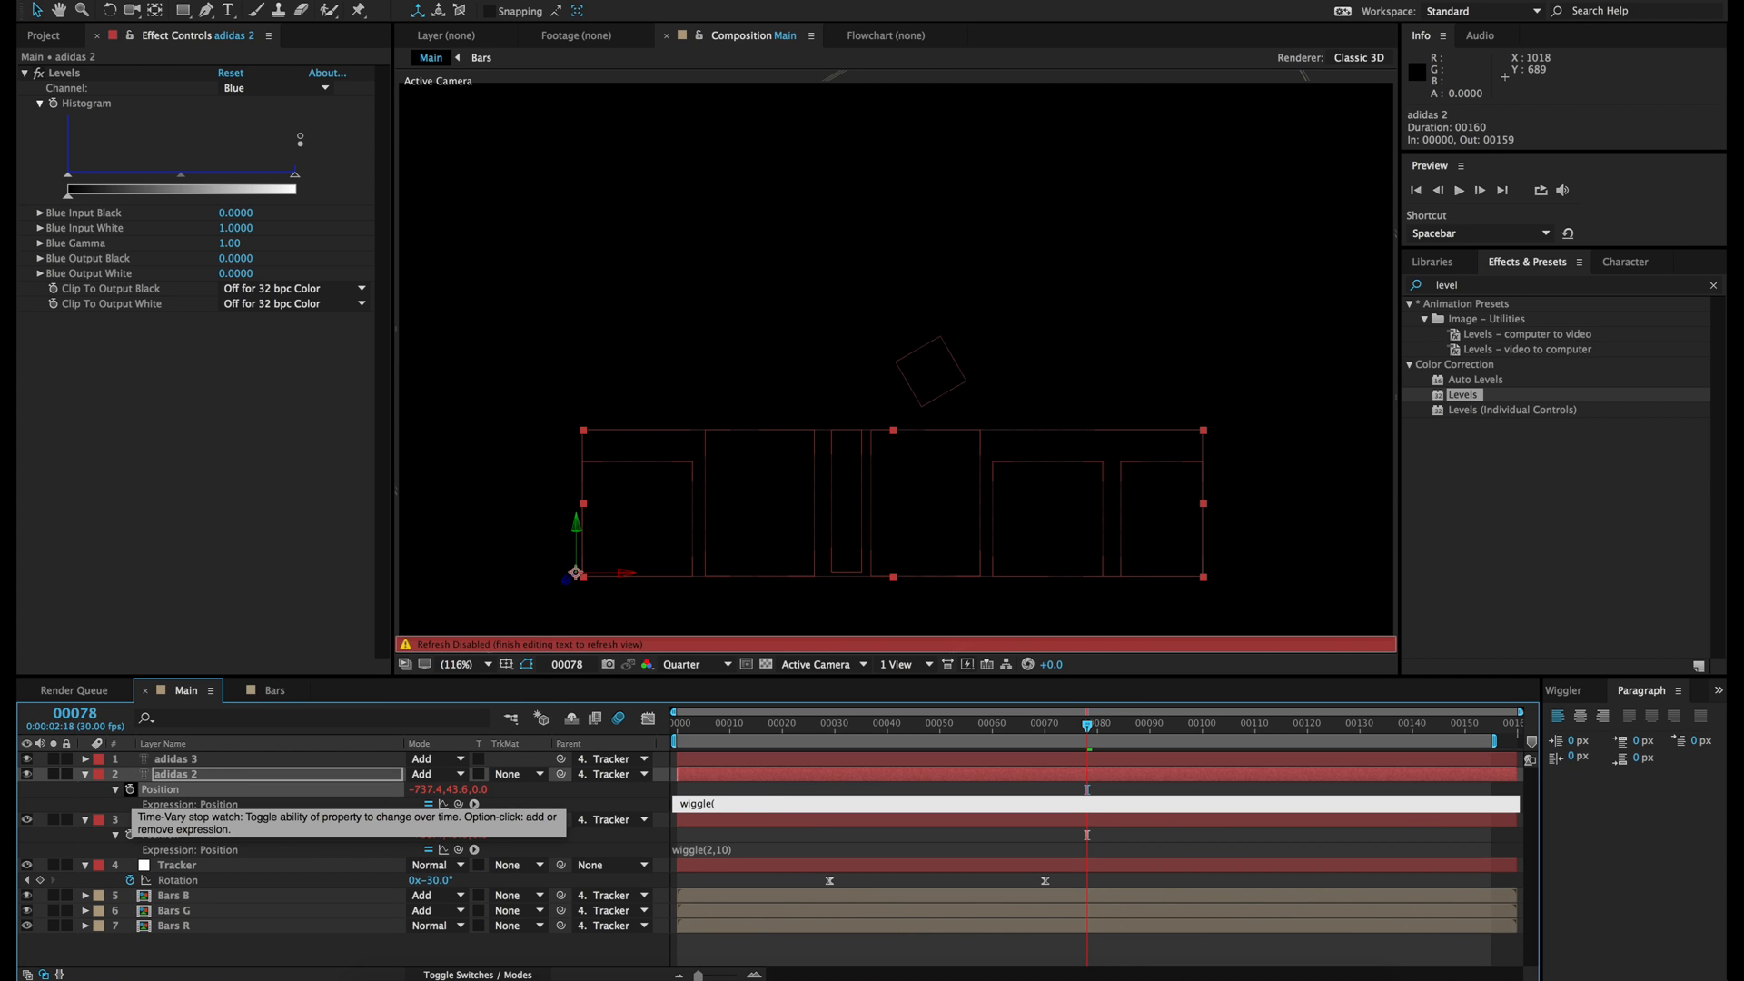
{"action": "type", "text": "2,10)"}
{"action": "left_click", "coordinate": [150, 759]}
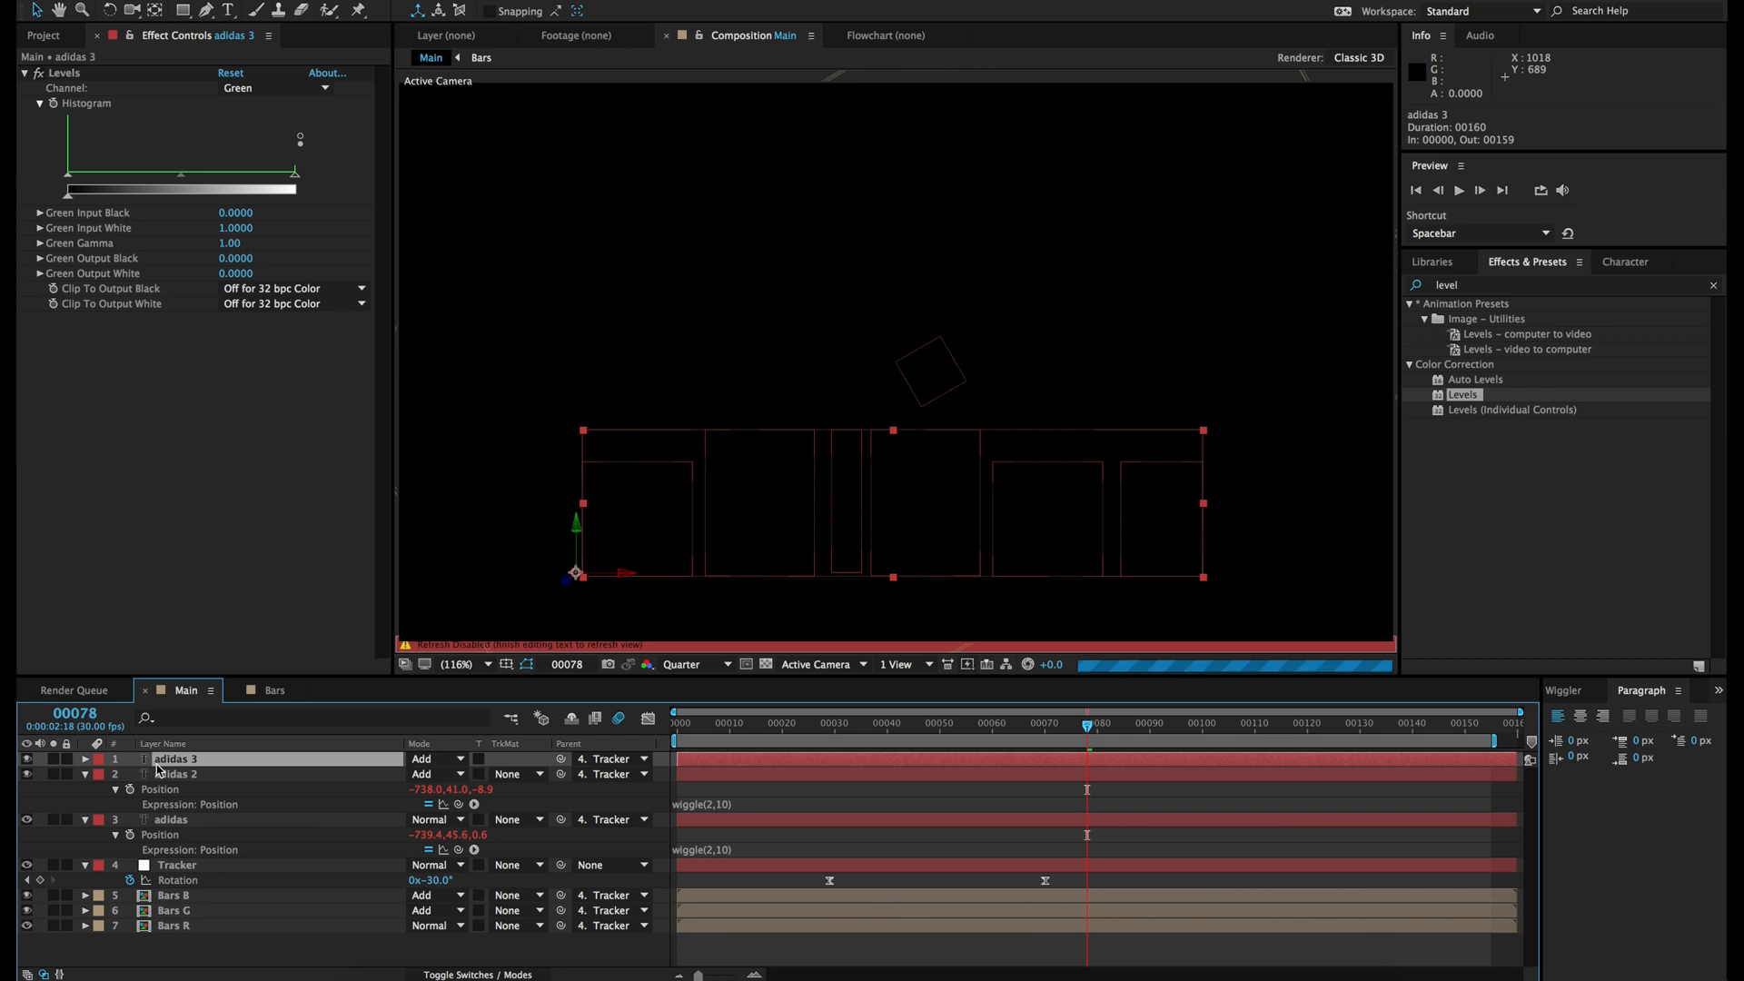
Step: Add the expression wiggle(2,10) to the Position of the adidas 3 layer
{"action": "key", "text": "p"}
{"action": "left_click", "coordinate": [130, 774], "text": "alt"}
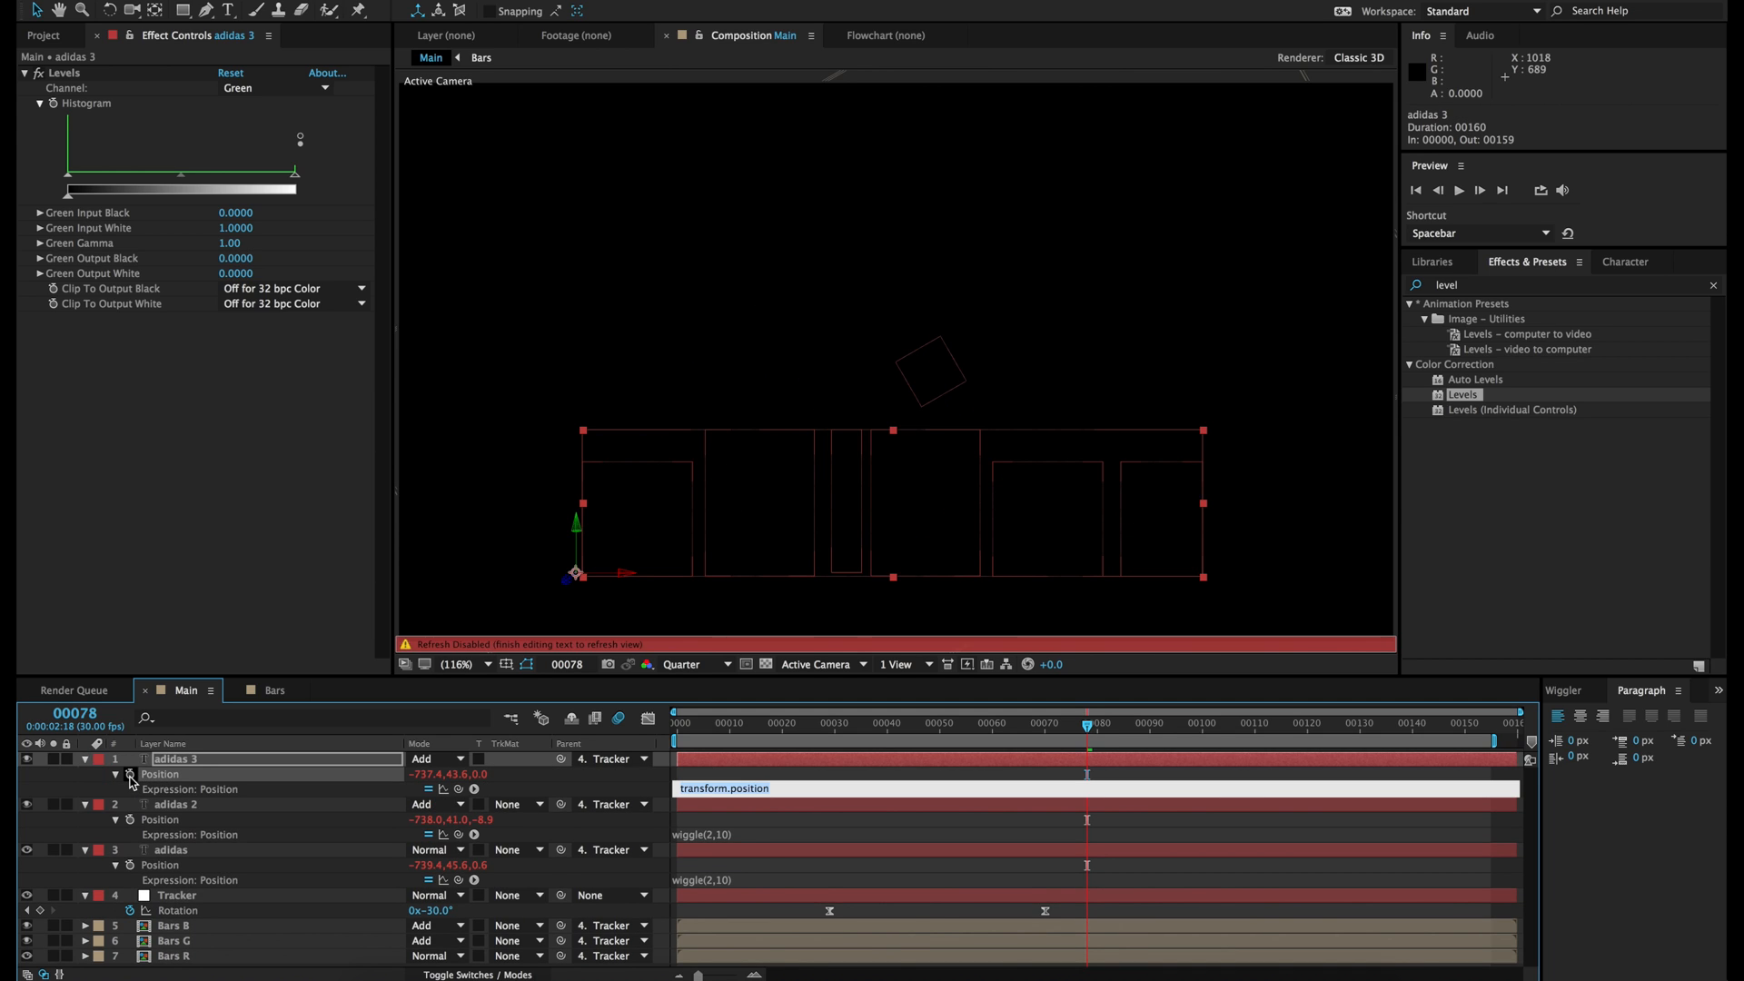
{"action": "type", "text": "wiggle("}
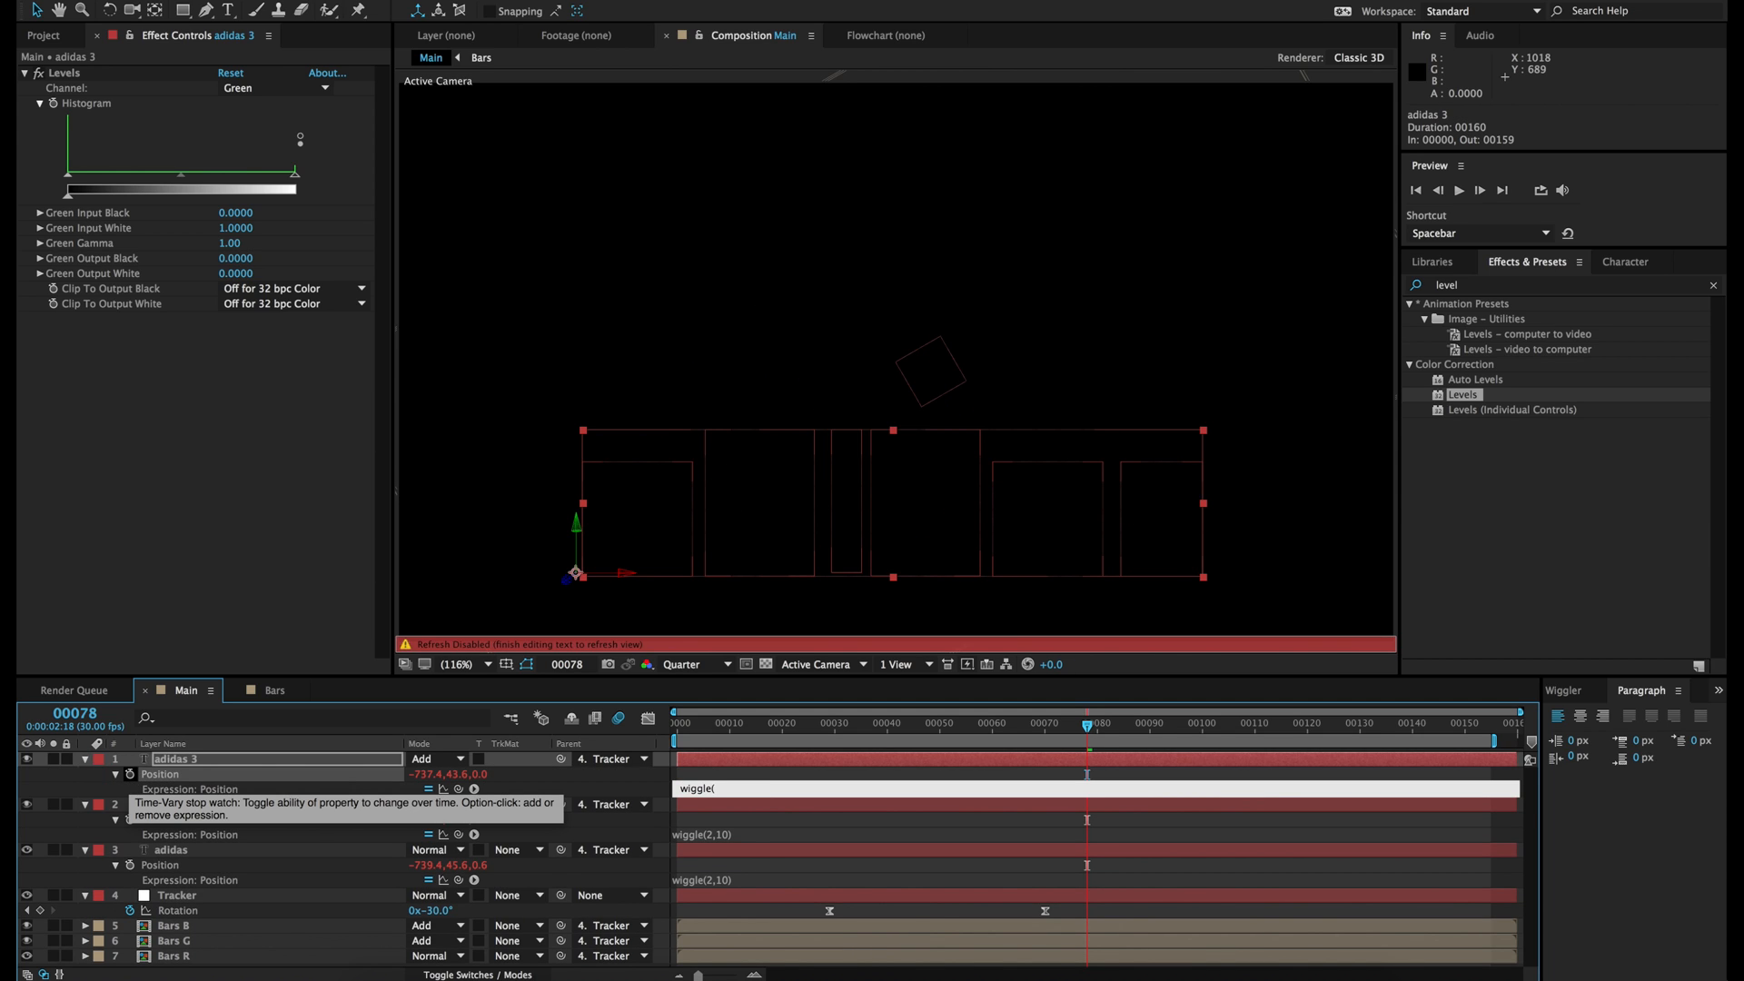
{"action": "type", "text": "2,10)"}
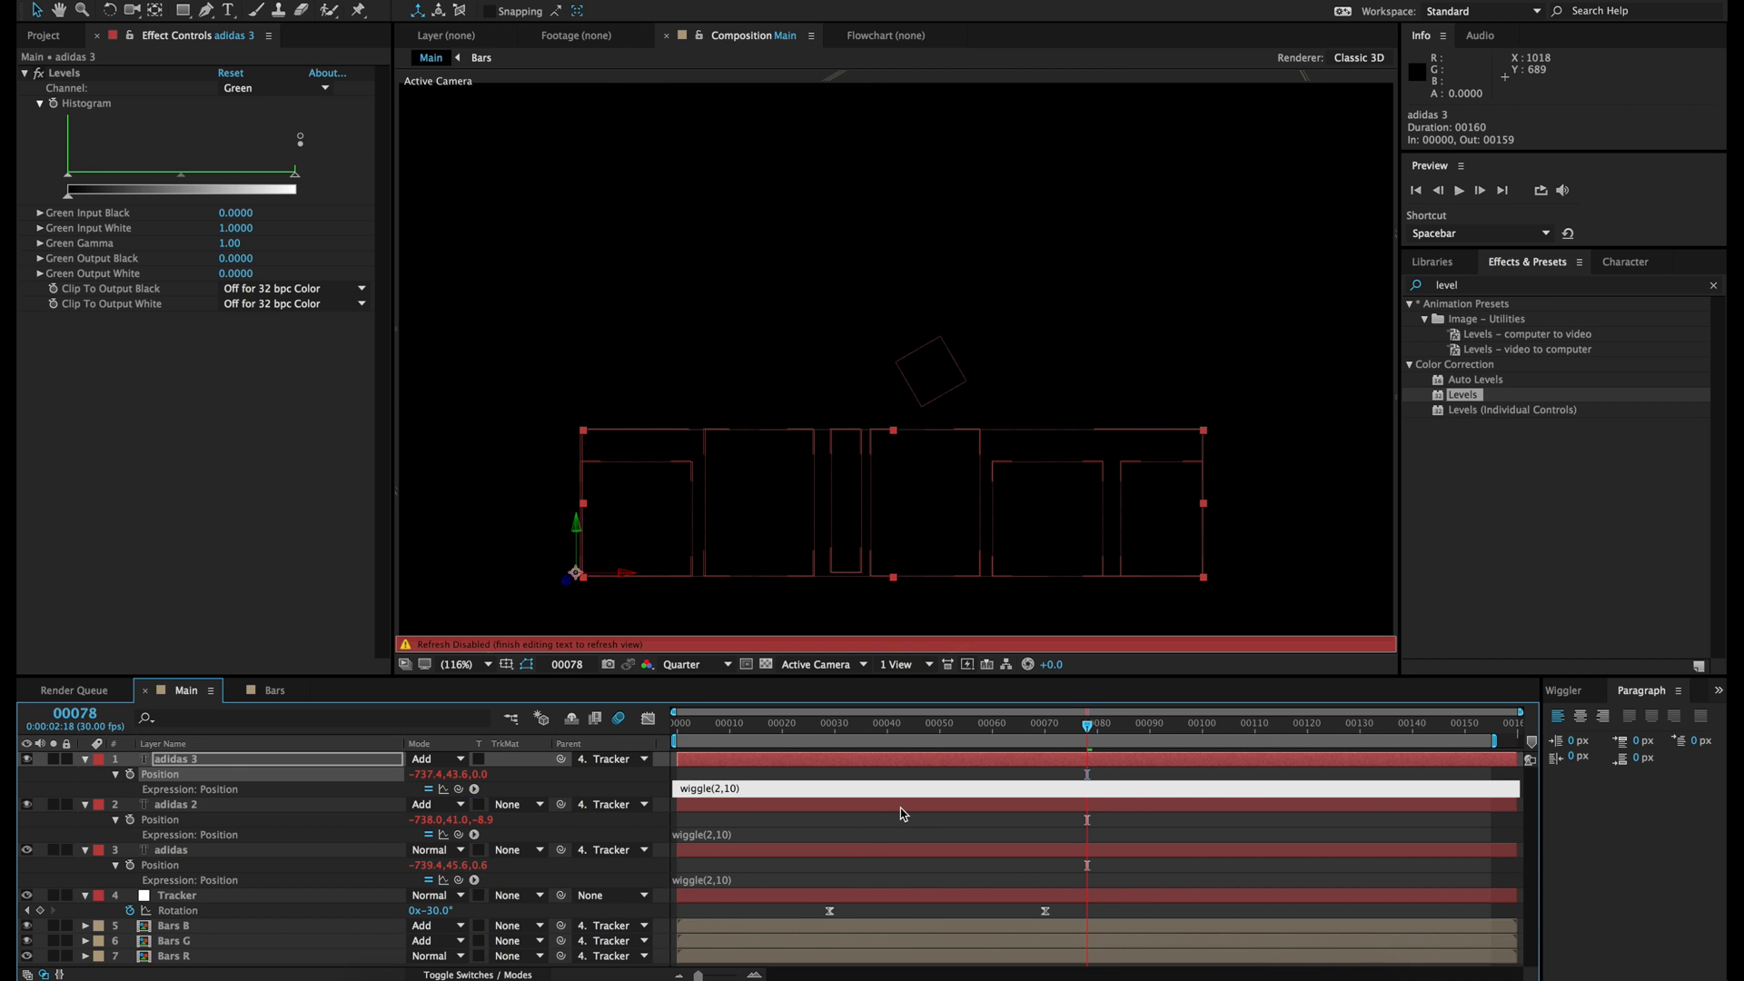
{"action": "left_click", "coordinate": [901, 834]}
{"action": "left_click", "coordinate": [876, 820]}
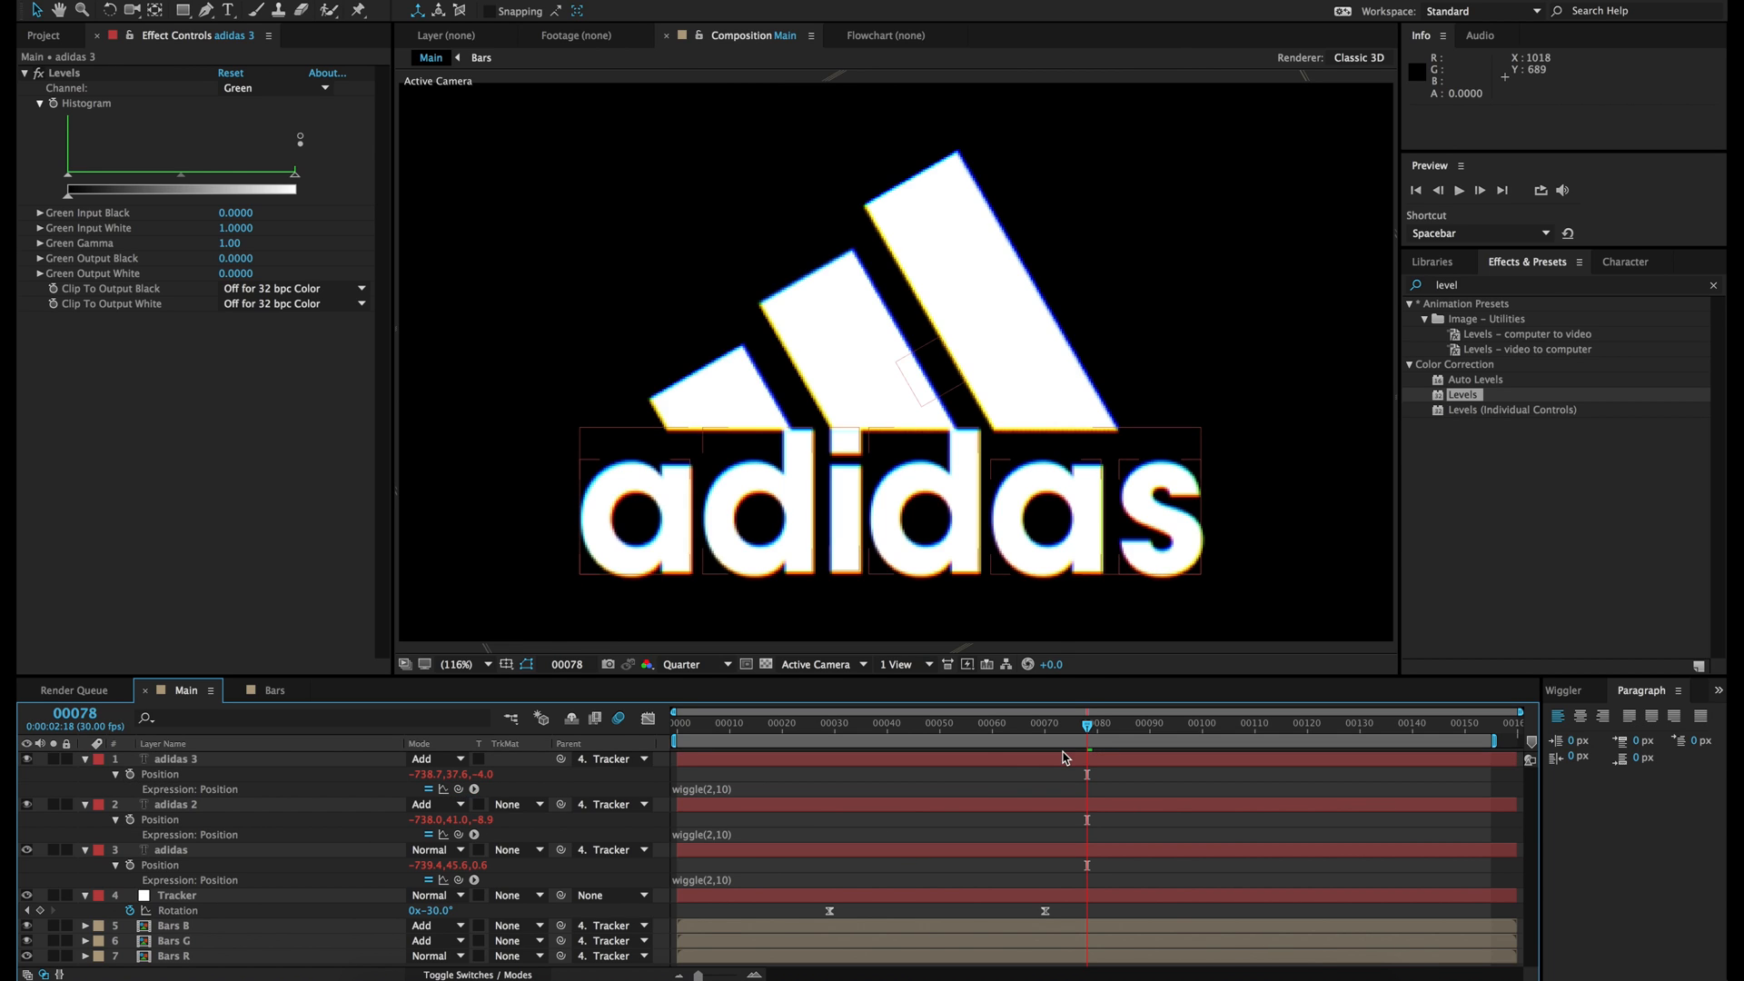
Step: Check the colour-split wiggle on the finished logo at several frames, including 84 and 104, ending at frame 57
{"action": "left_click", "coordinate": [1120, 727]}
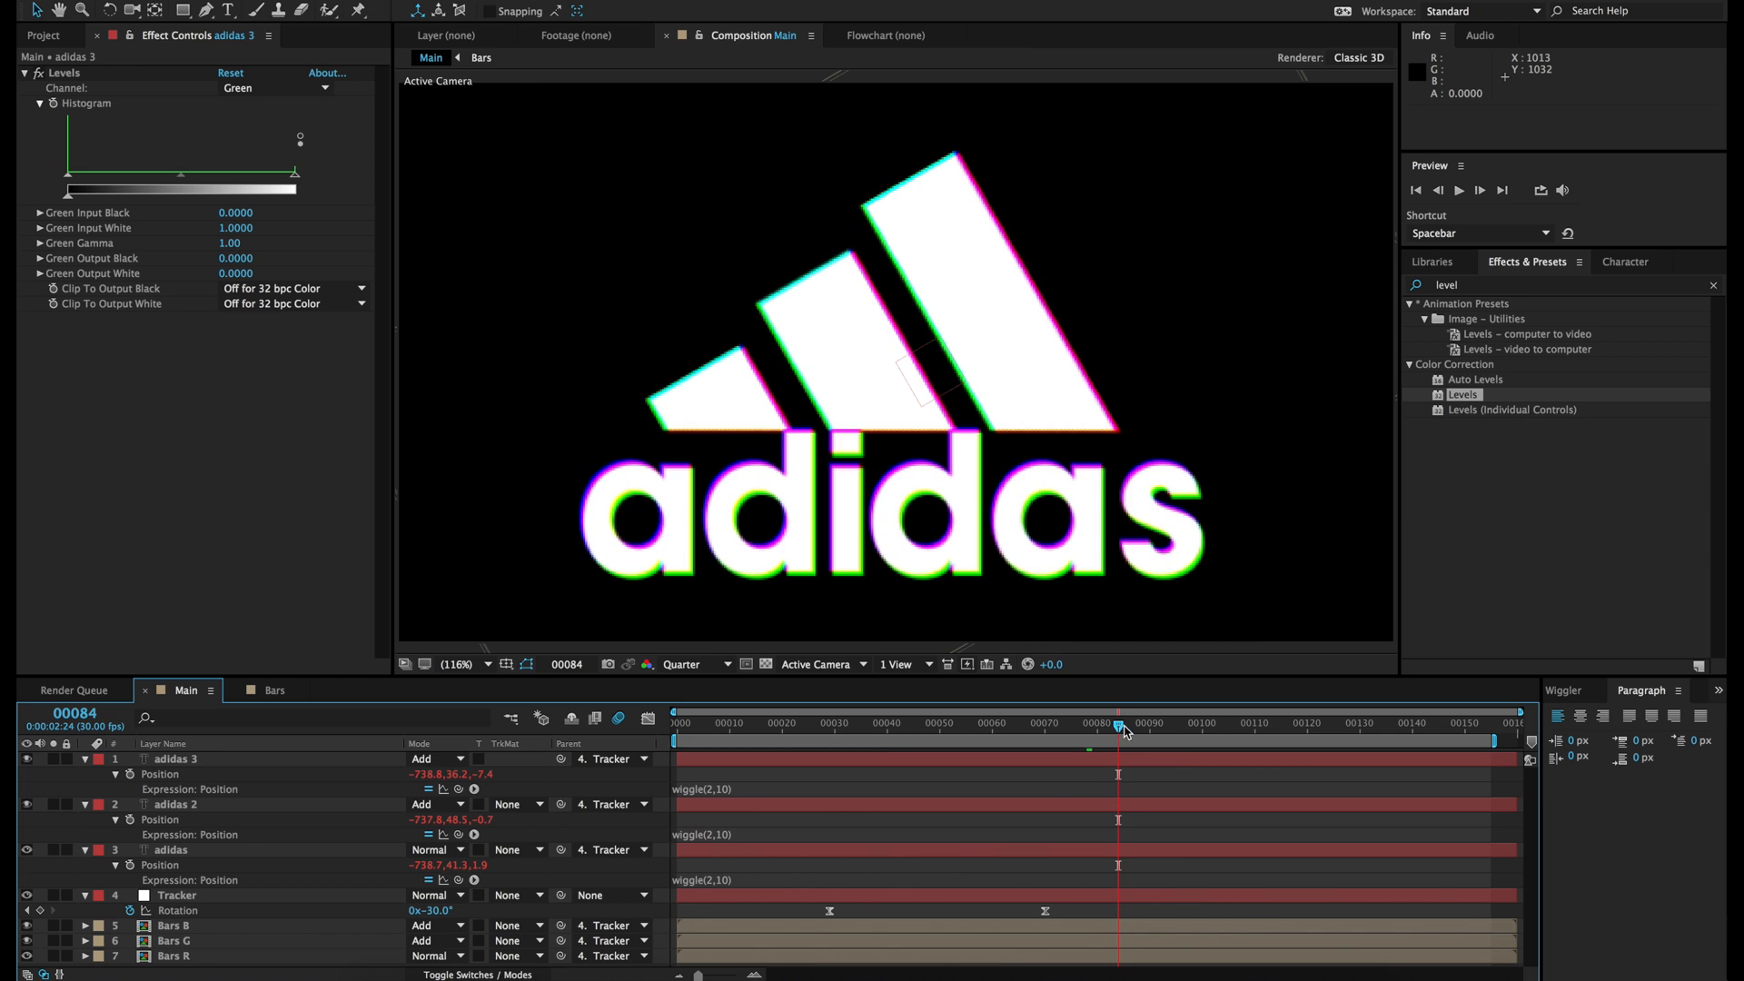
{"action": "left_click", "coordinate": [1178, 730]}
{"action": "left_click", "coordinate": [1224, 728]}
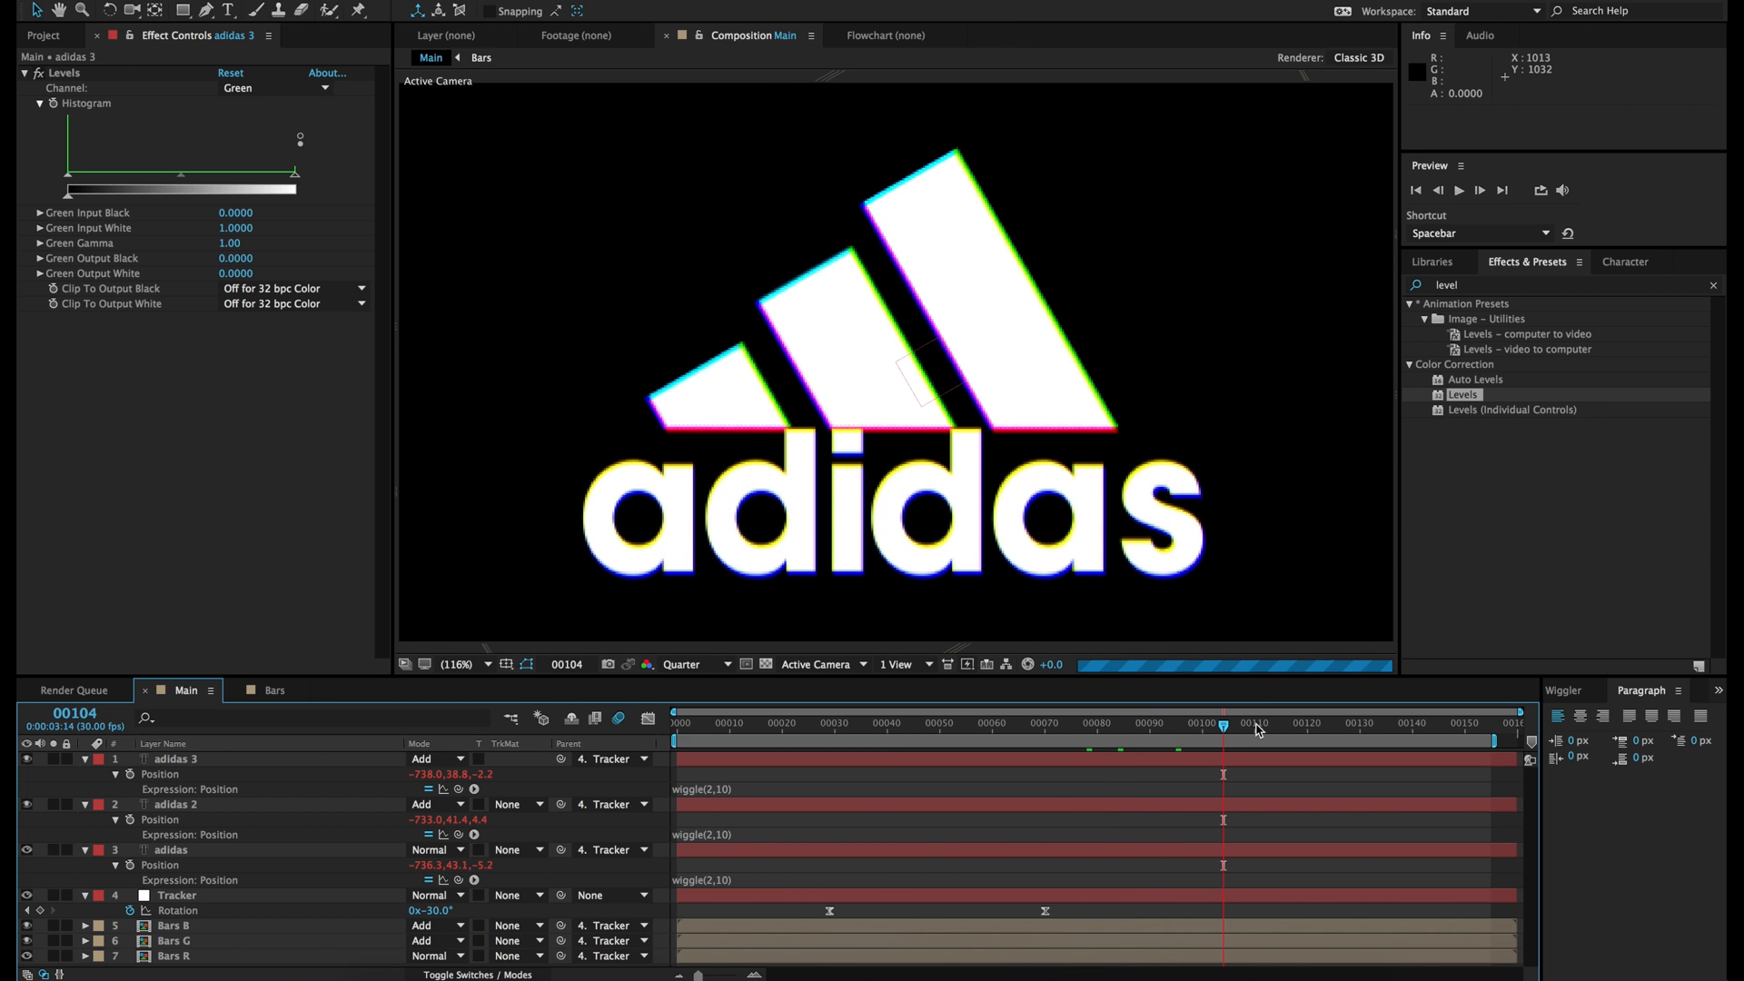
{"action": "left_click", "coordinate": [976, 724]}
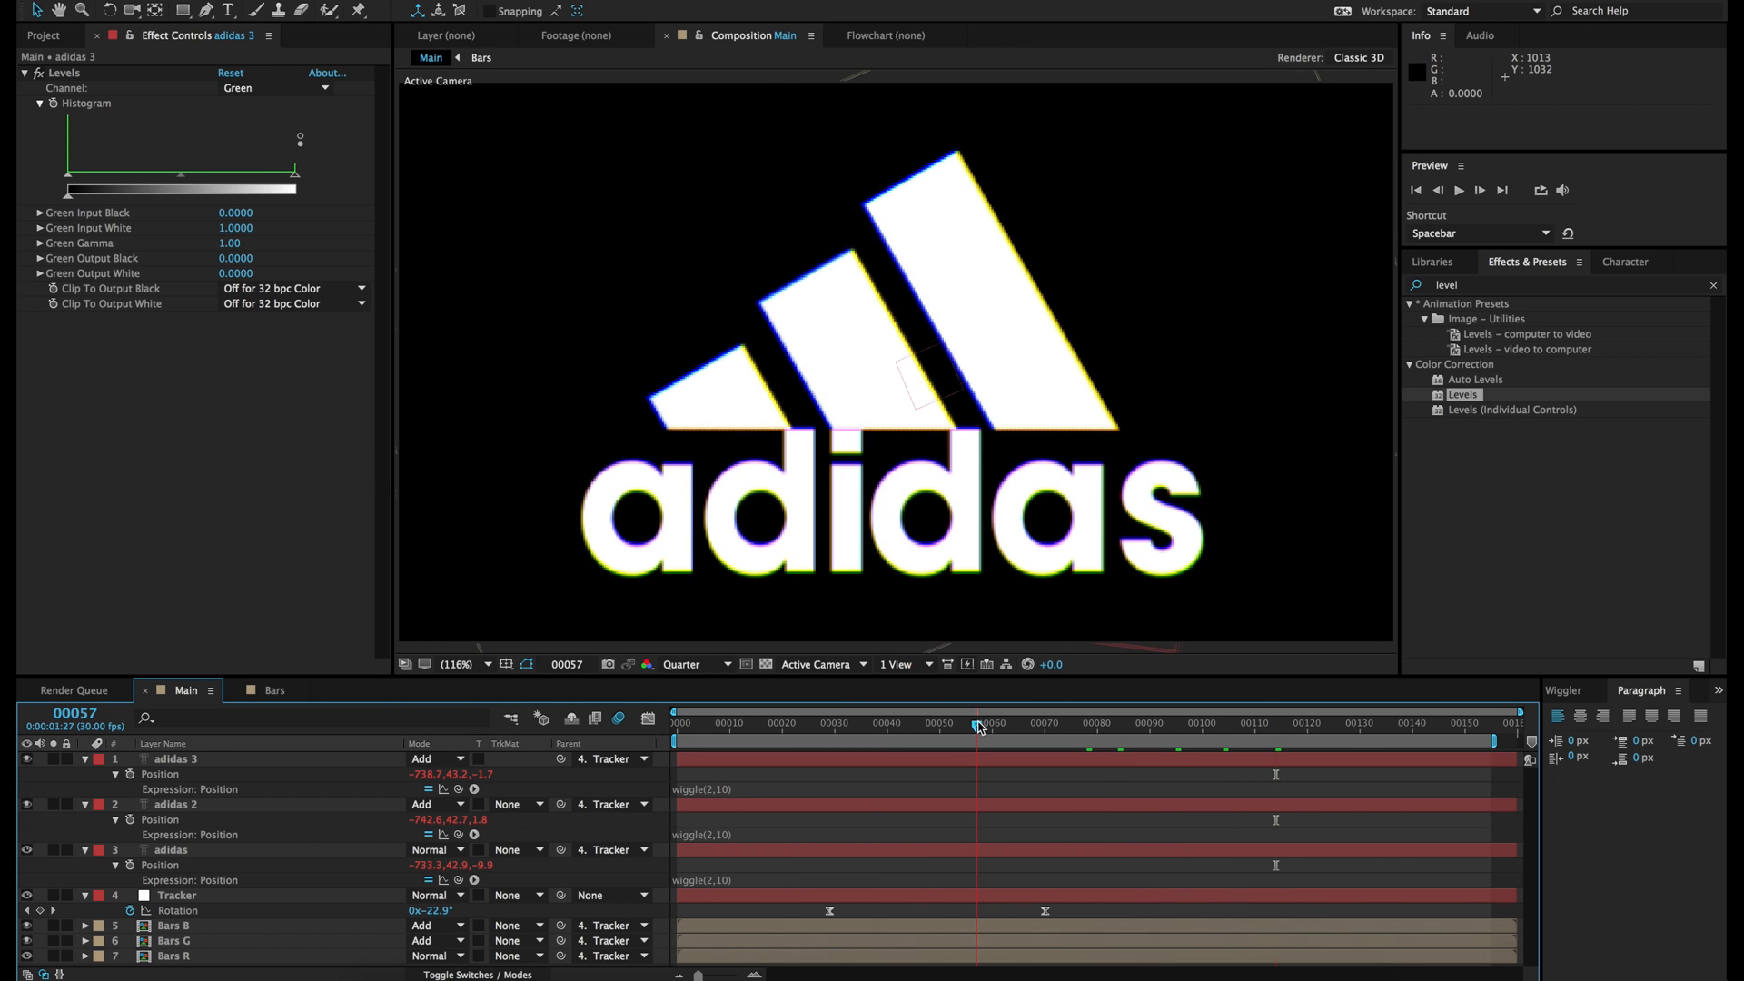
Step: Collapse the revealed properties of the three adidas text layers and the Tracker layer
{"action": "left_click", "coordinate": [84, 758]}
{"action": "left_click", "coordinate": [84, 773]}
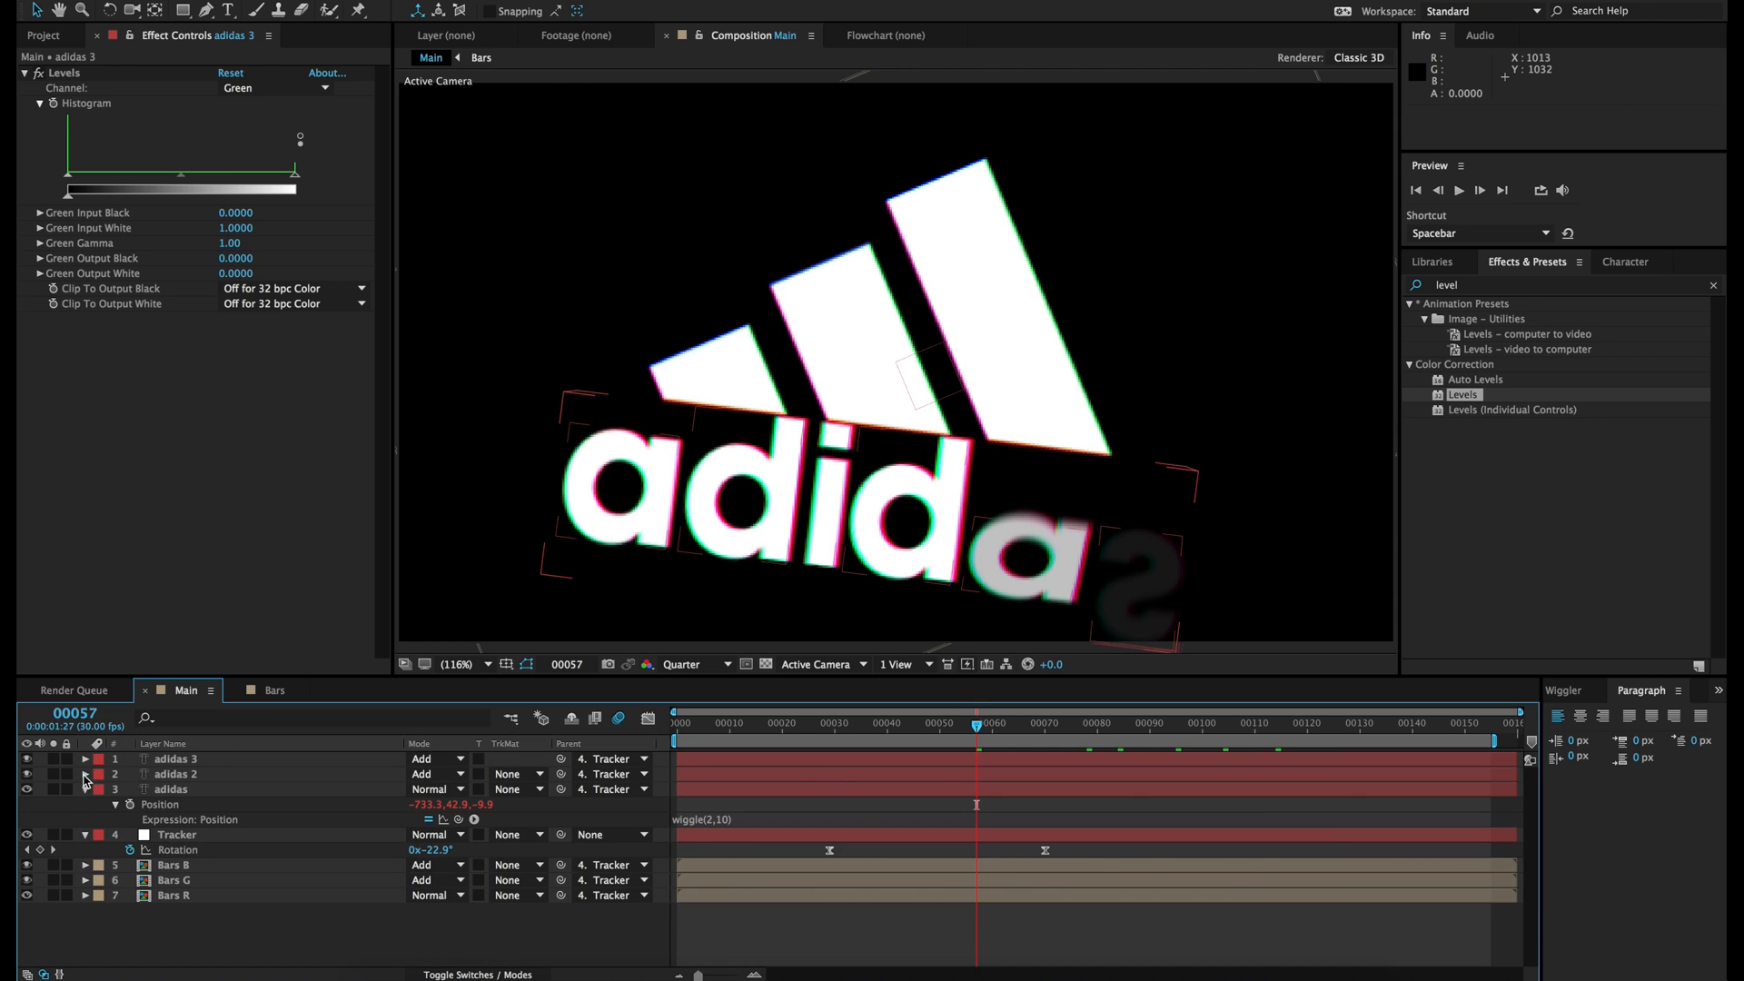
{"action": "left_click", "coordinate": [84, 789]}
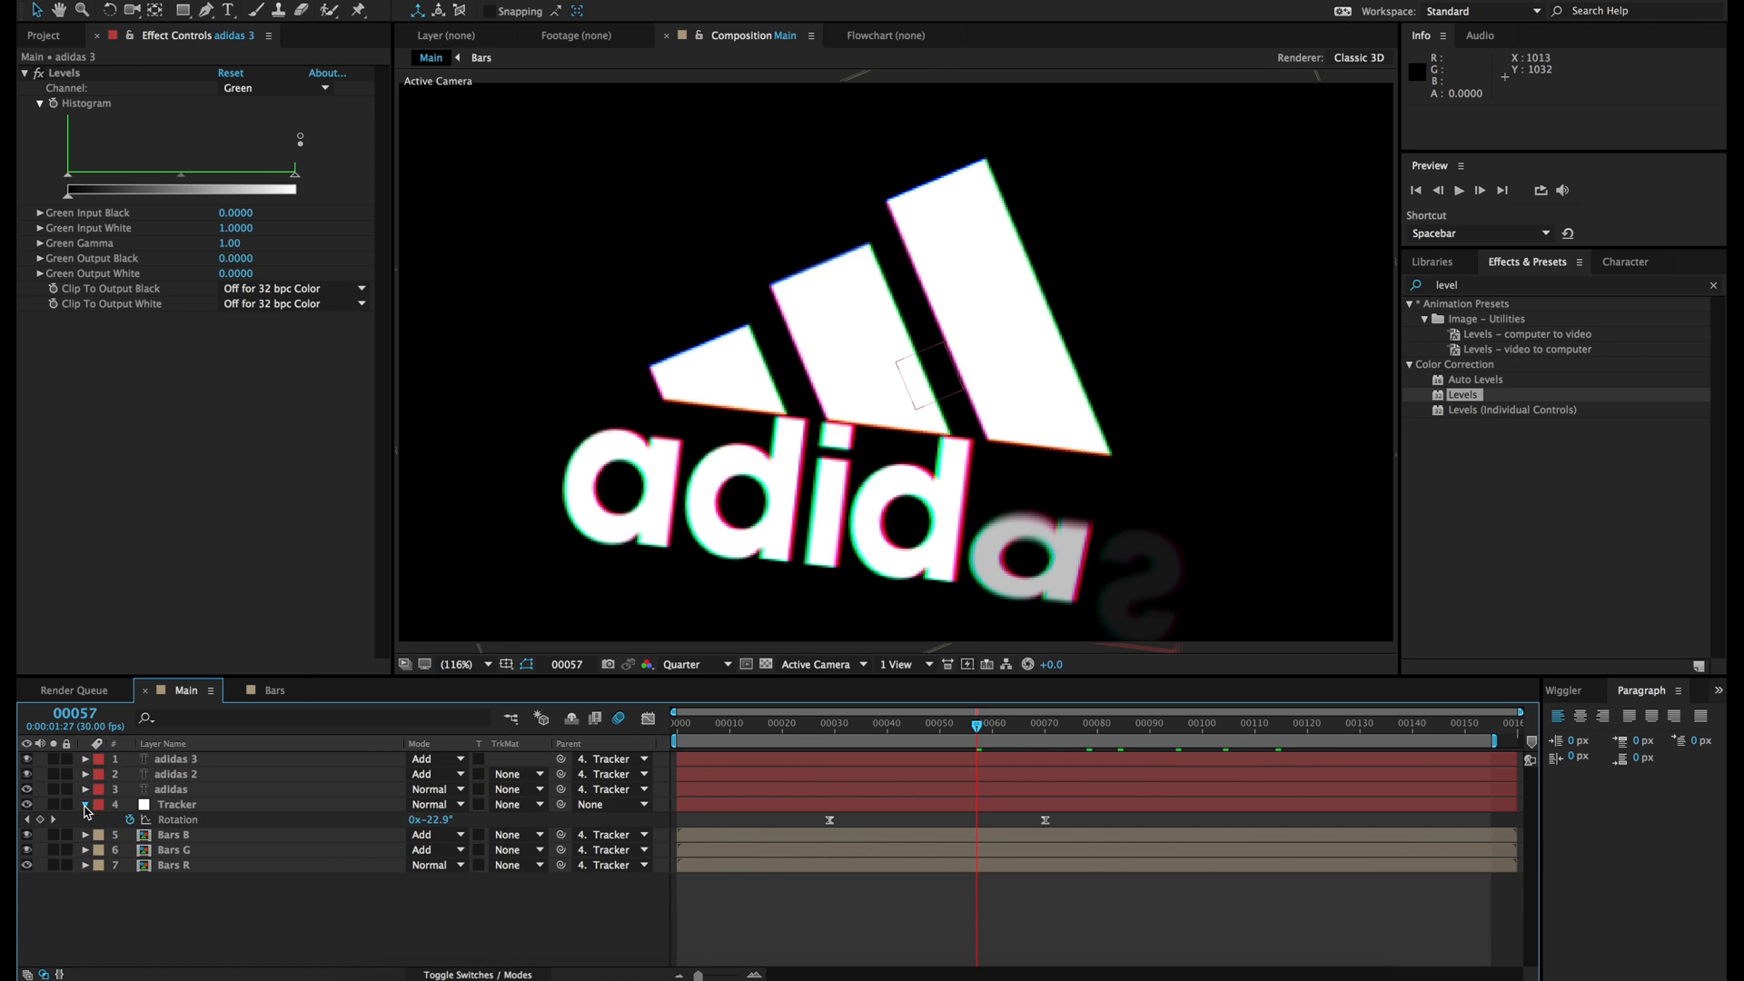
{"action": "left_click", "coordinate": [84, 805]}
Step: Review the bar rotation and wordmark reveal at frames 51, 43, 32, 75 and 85
{"action": "left_click", "coordinate": [946, 732]}
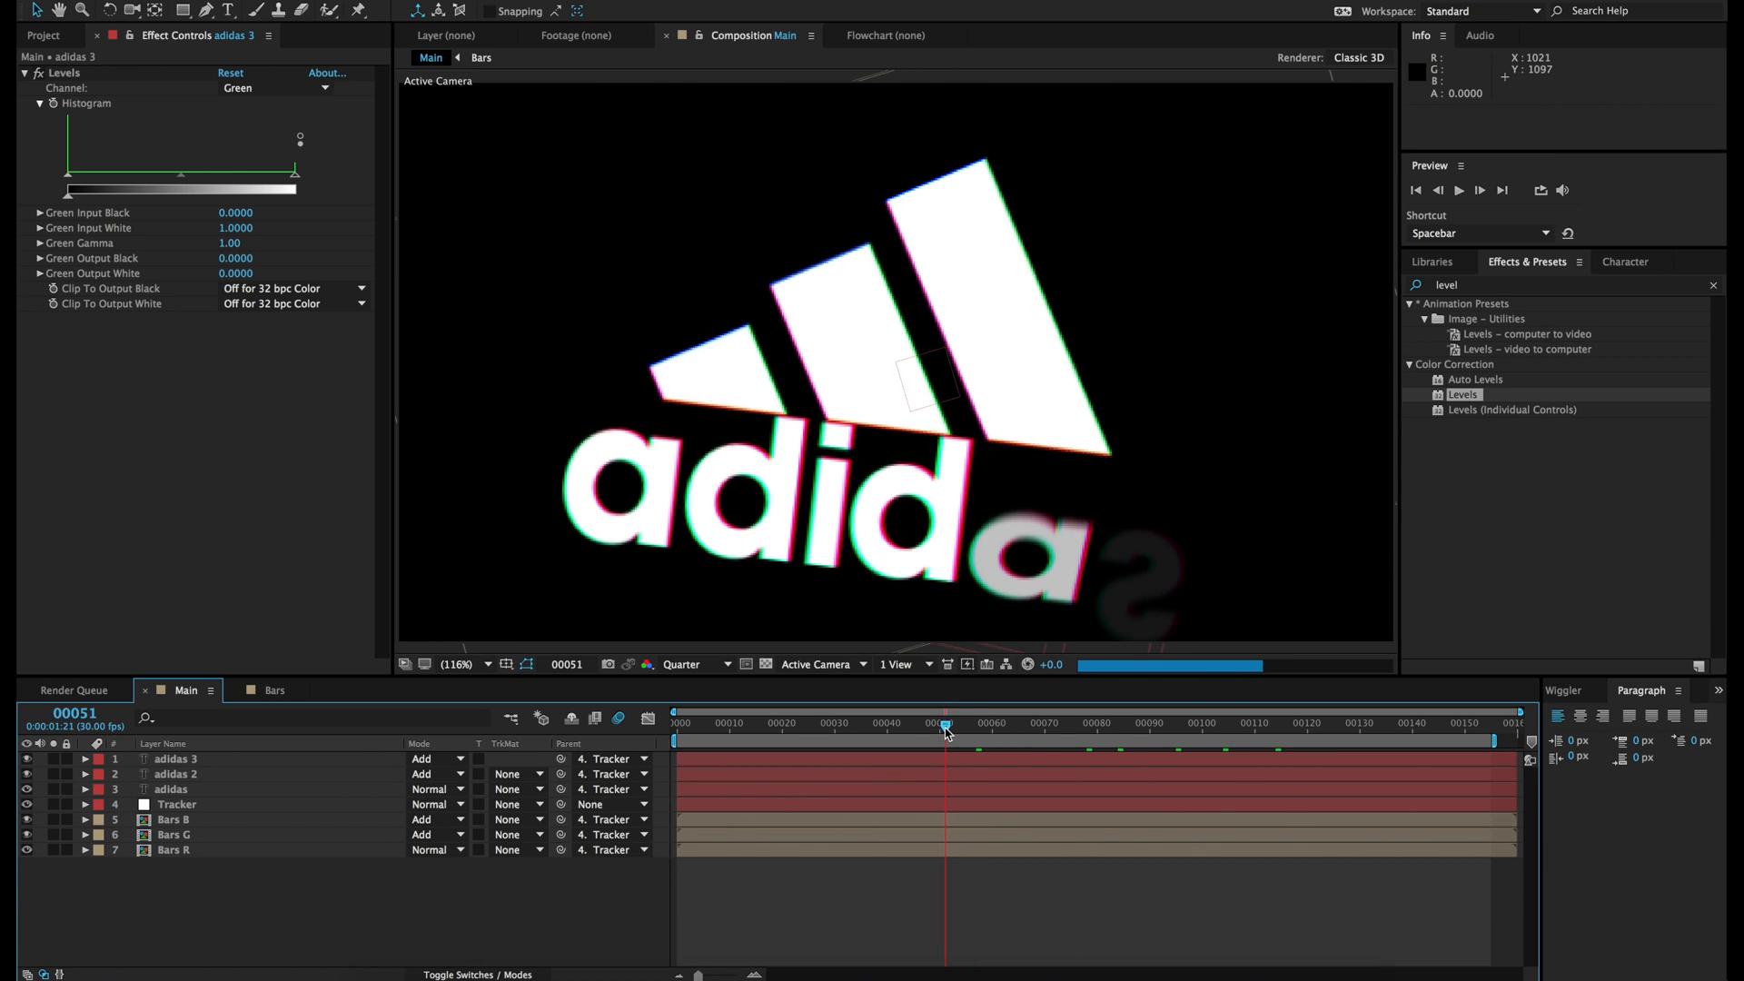
{"action": "left_click", "coordinate": [901, 732]}
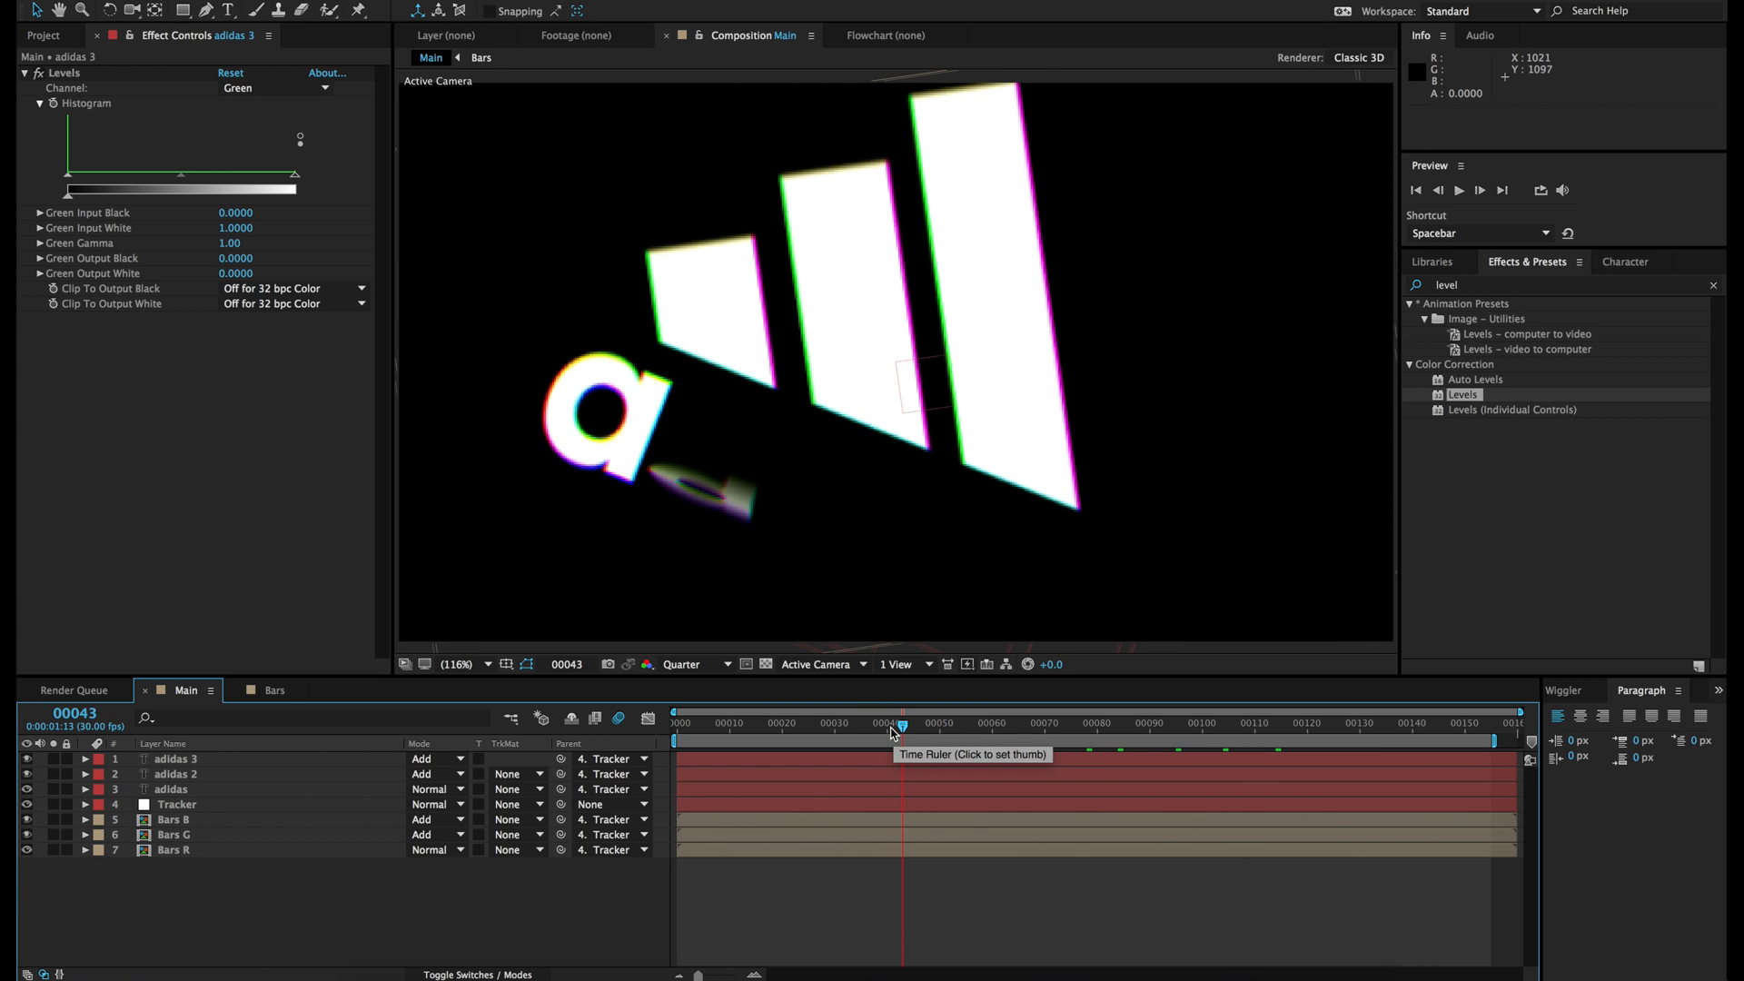
{"action": "left_click", "coordinate": [845, 732]}
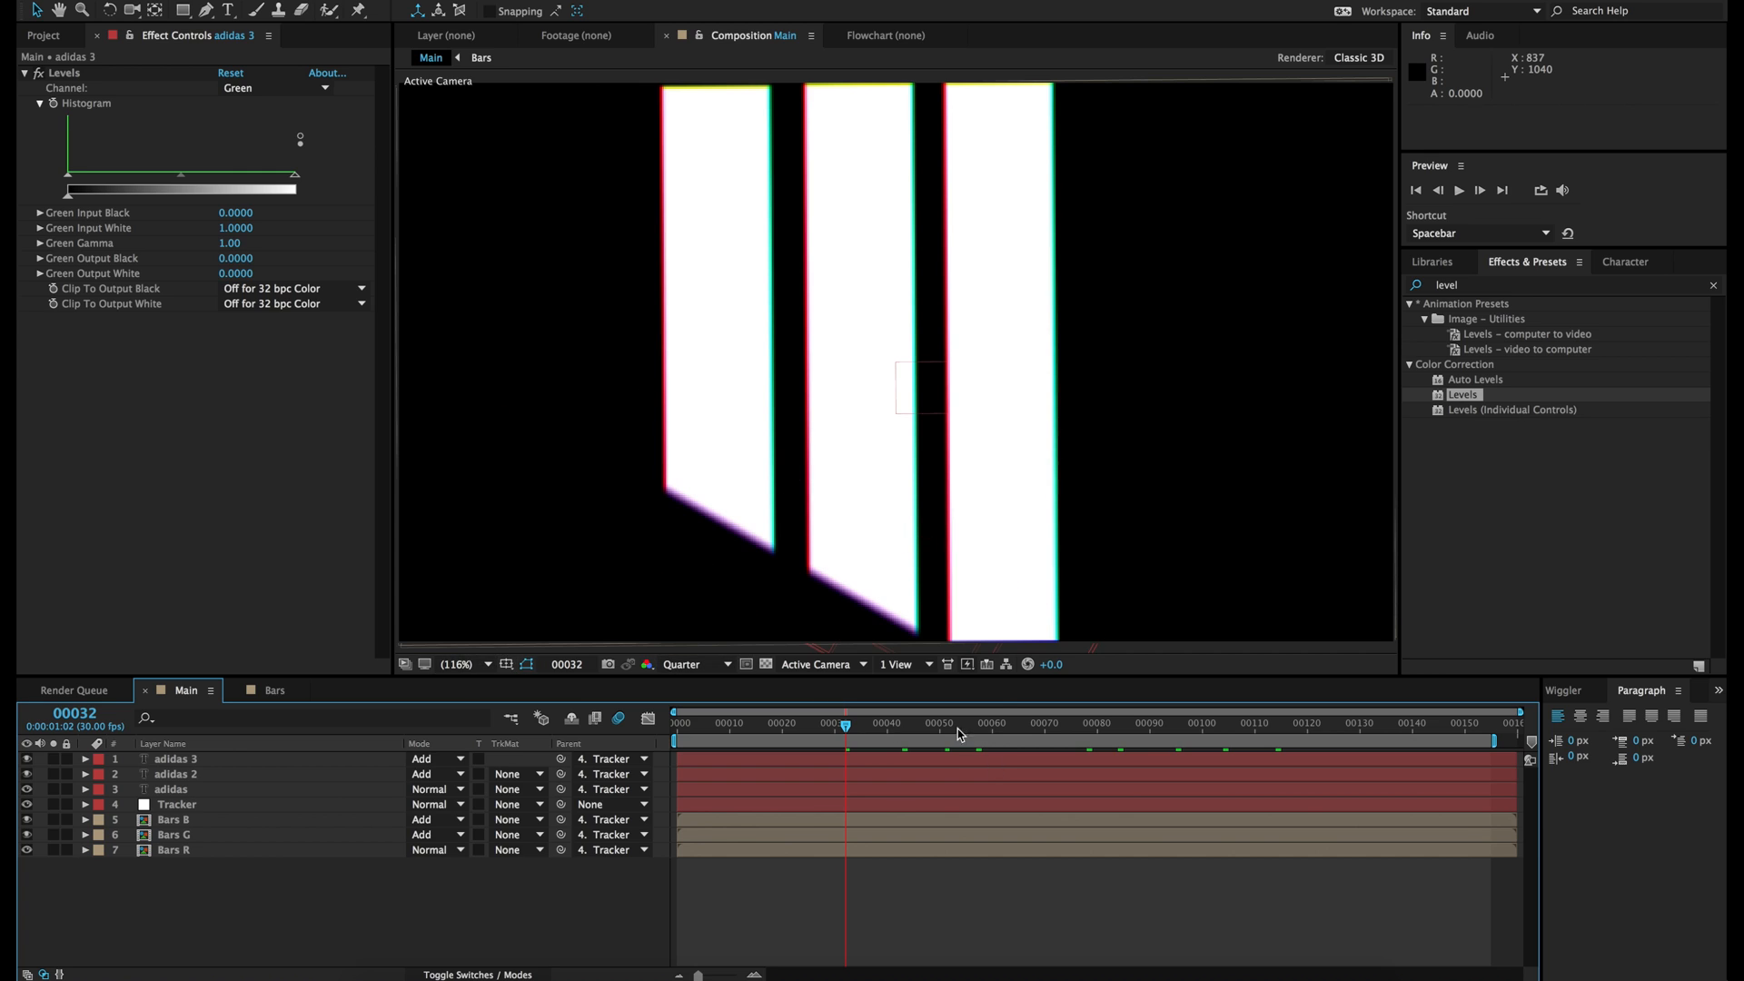
{"action": "left_click", "coordinate": [1071, 732]}
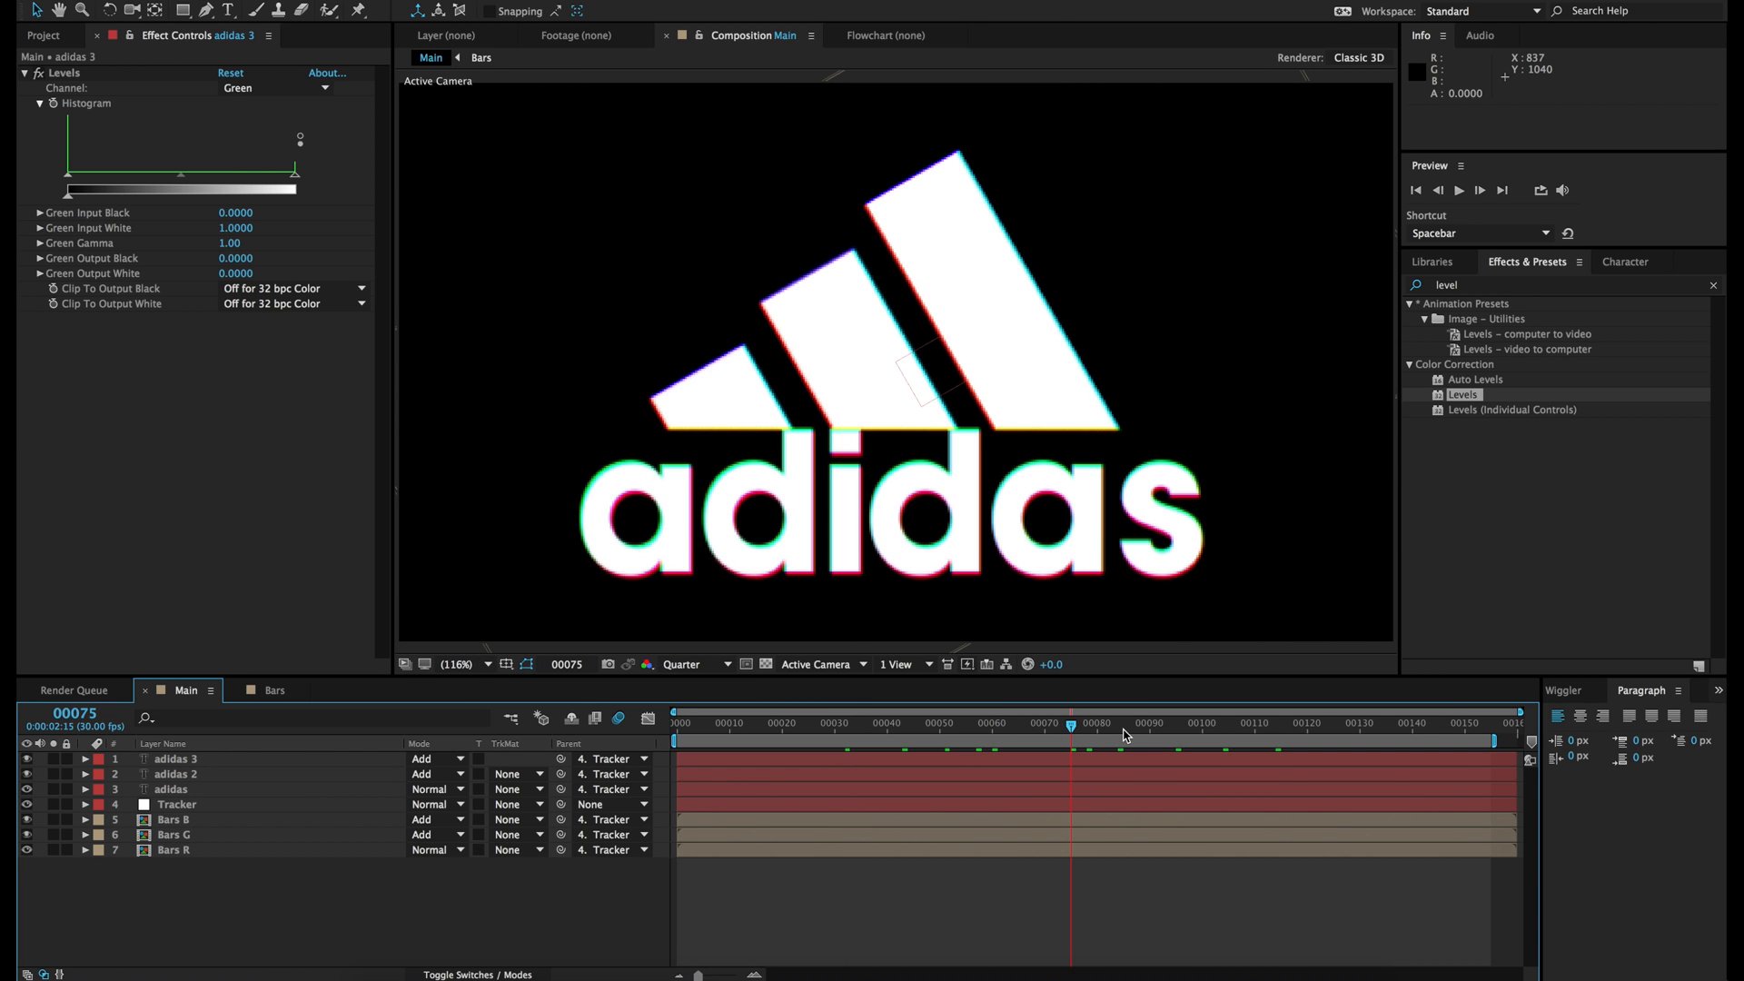
{"action": "left_click", "coordinate": [1125, 732]}
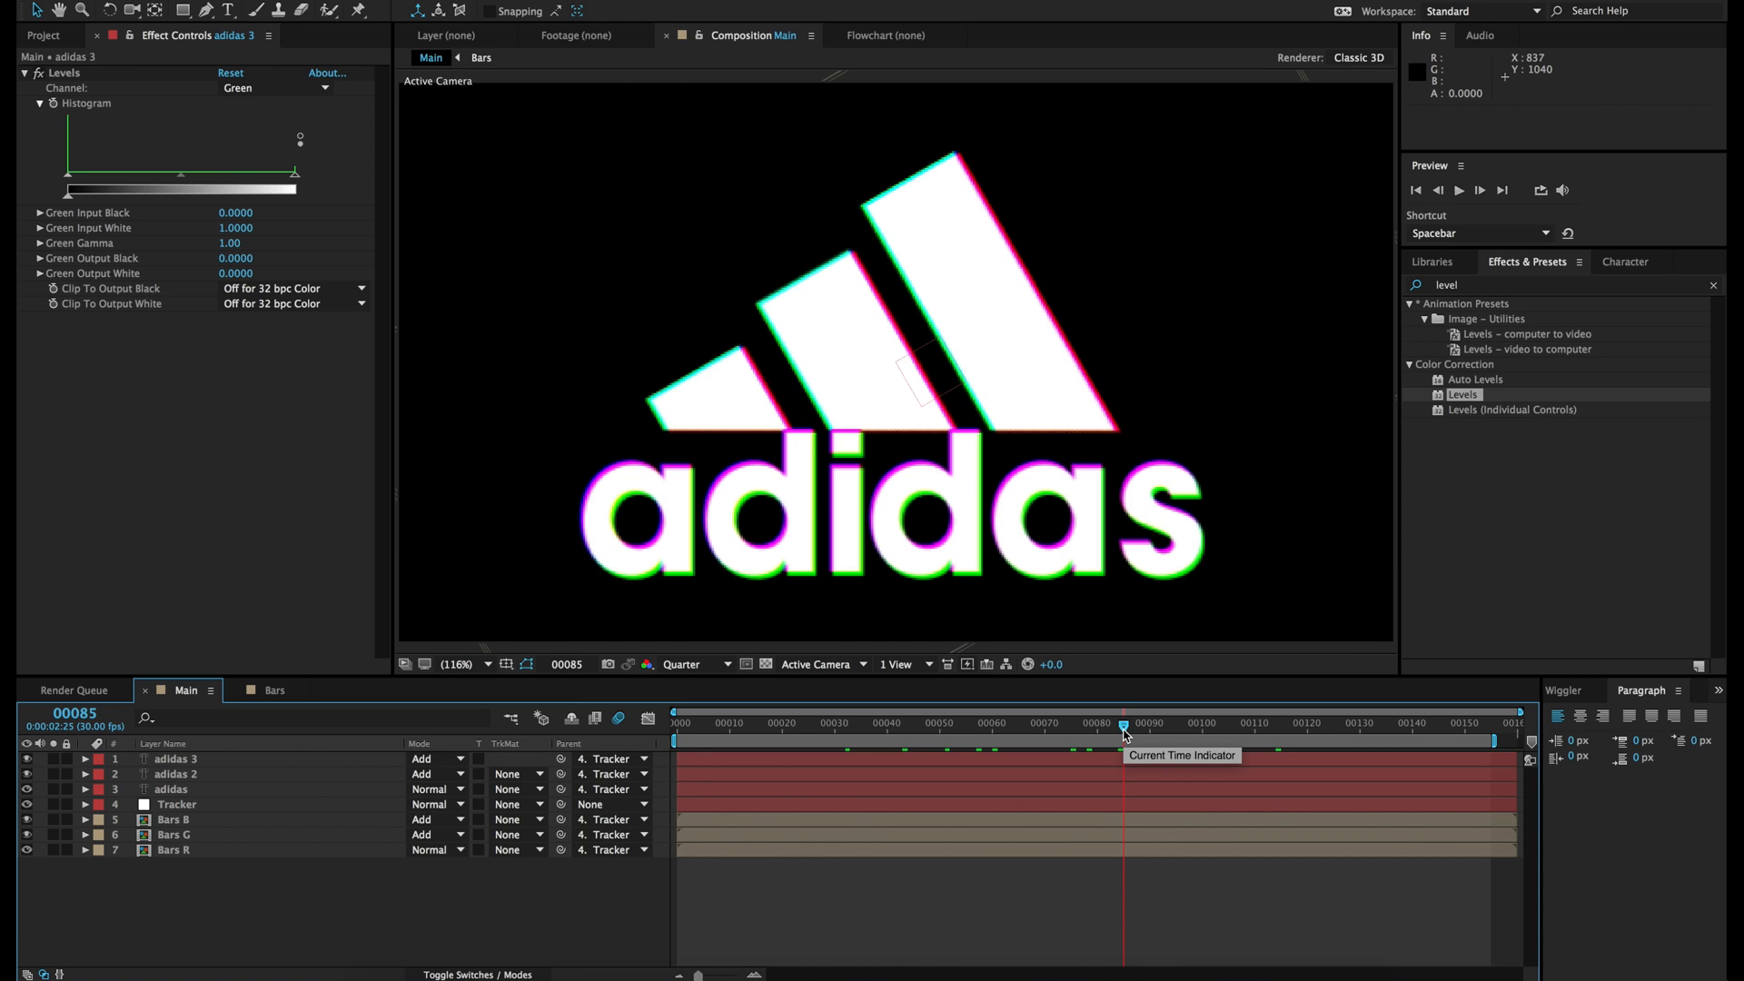
Step: Create a white 1920 x 1080 px solid and place it at the bottom of the layer stack, below Bars R
{"action": "left_click", "coordinate": [373, 1]}
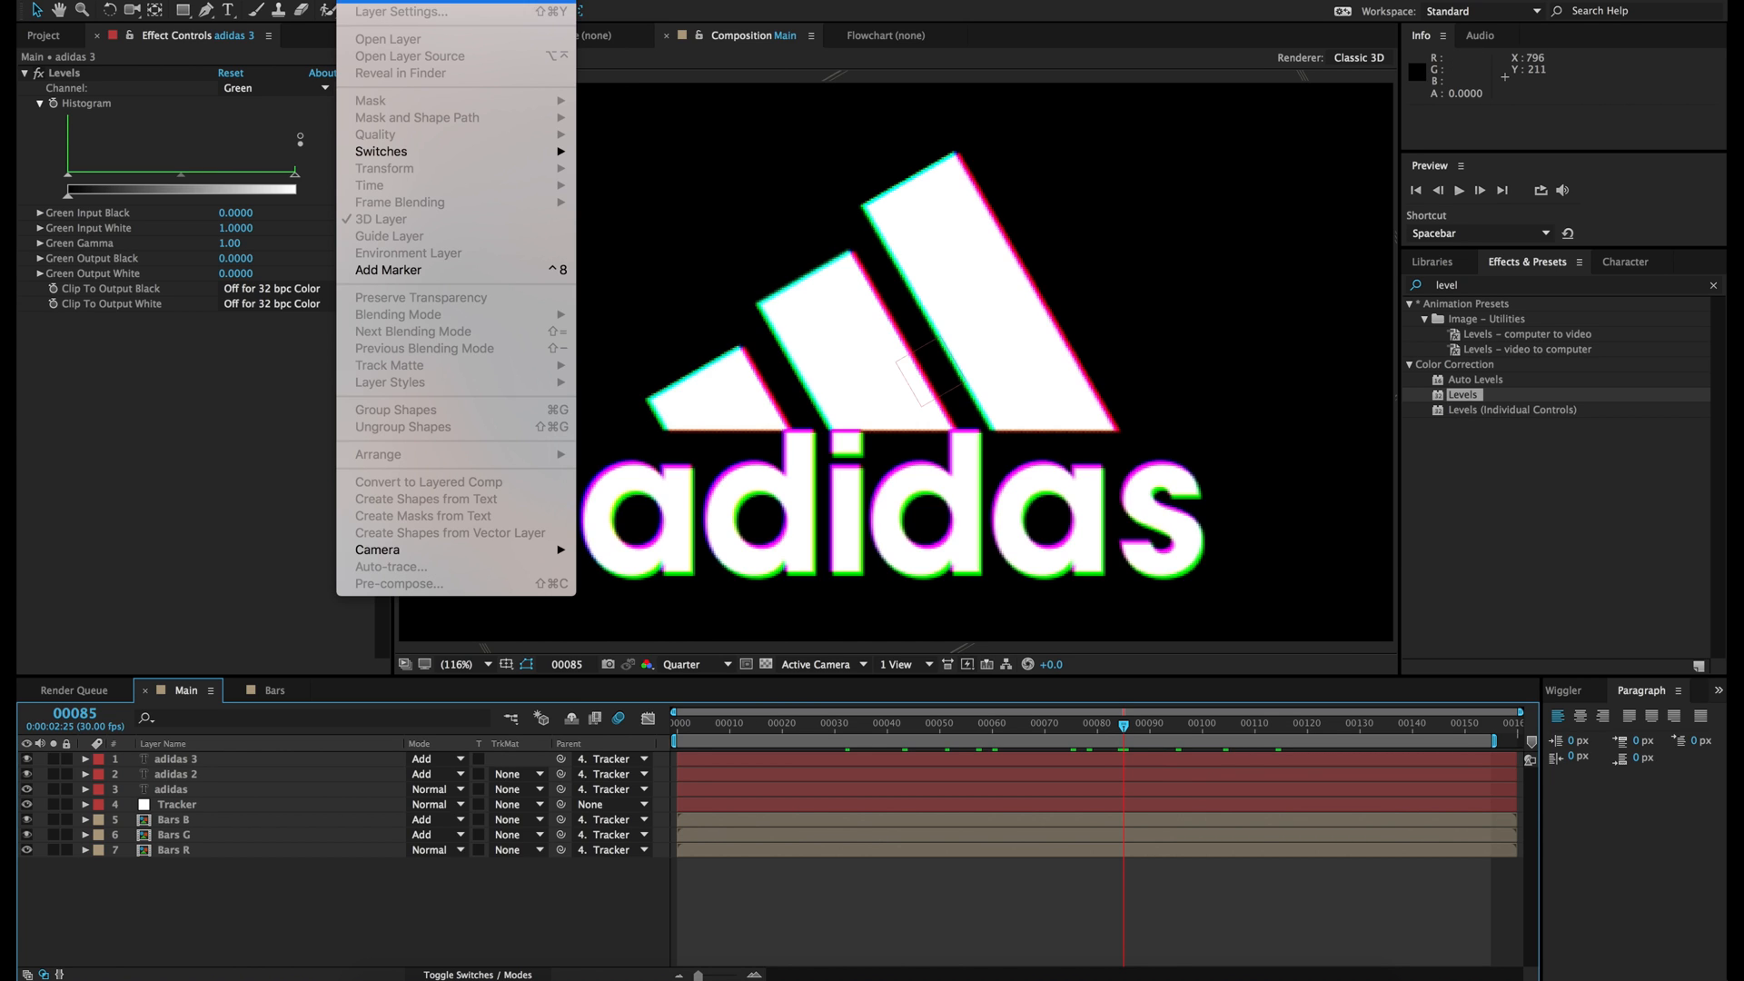
{"action": "mouse_move", "coordinate": [374, 3]}
{"action": "left_click", "coordinate": [642, 17]}
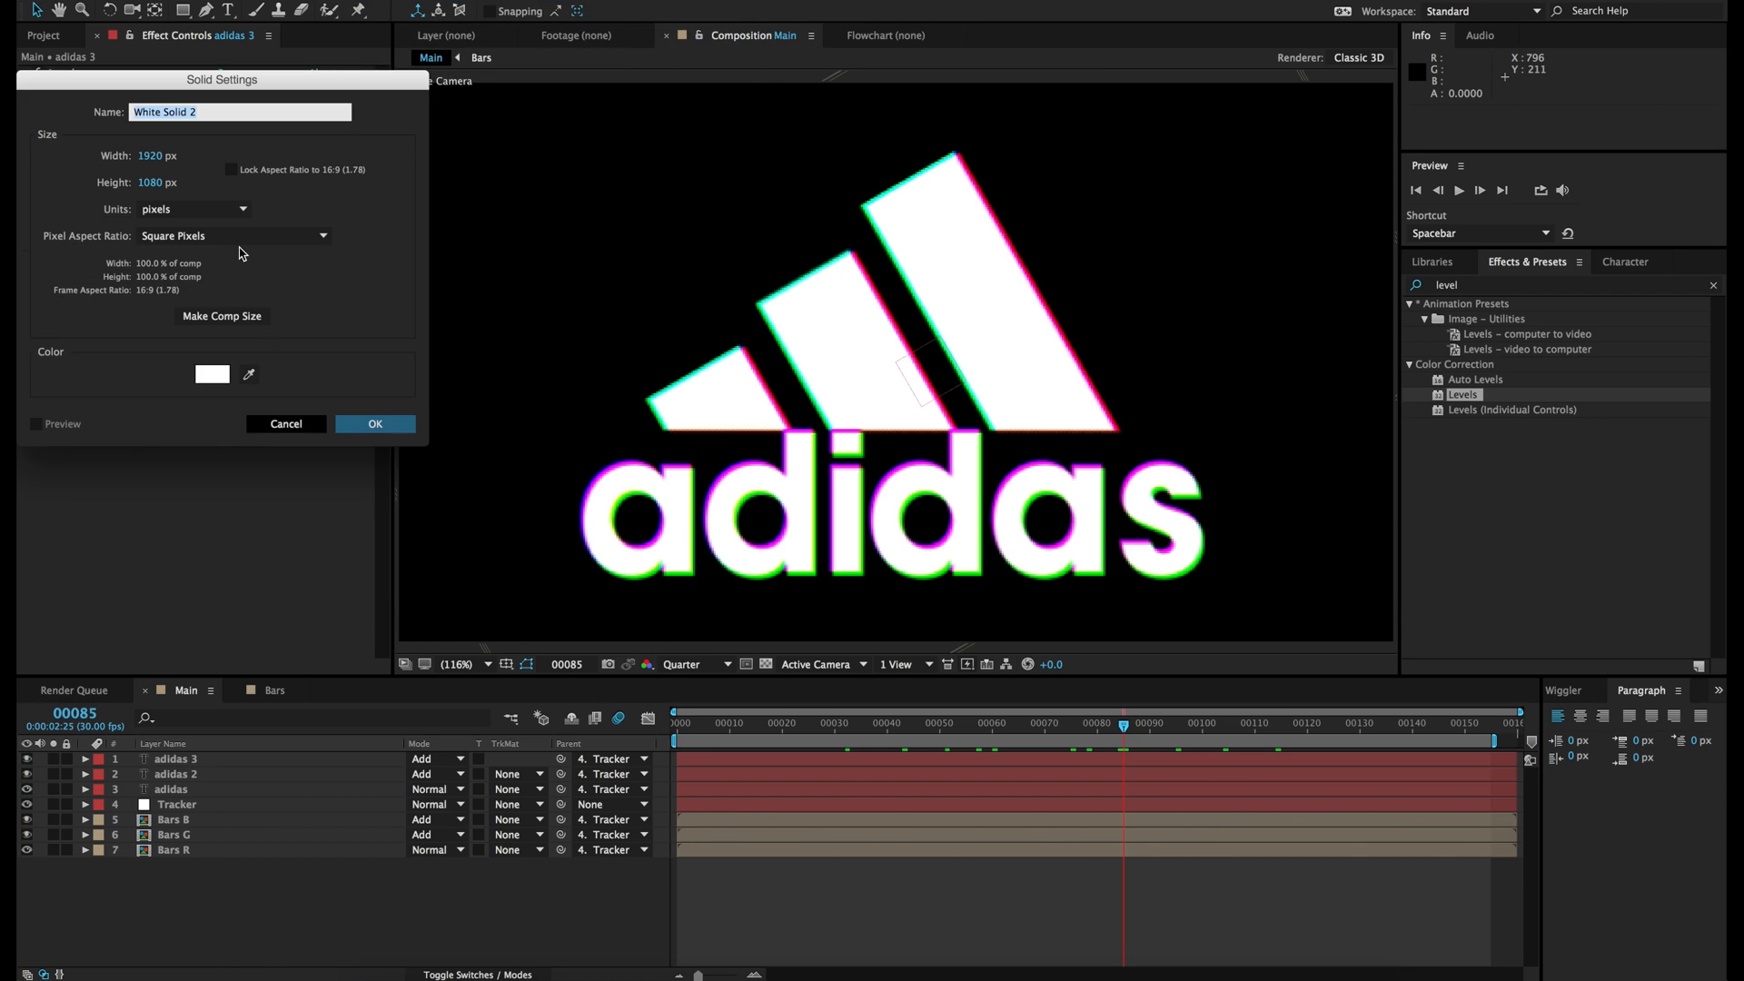
{"action": "key", "text": "Return"}
{"action": "left_click_drag", "start_coordinate": [182, 760], "coordinate": [188, 901]}
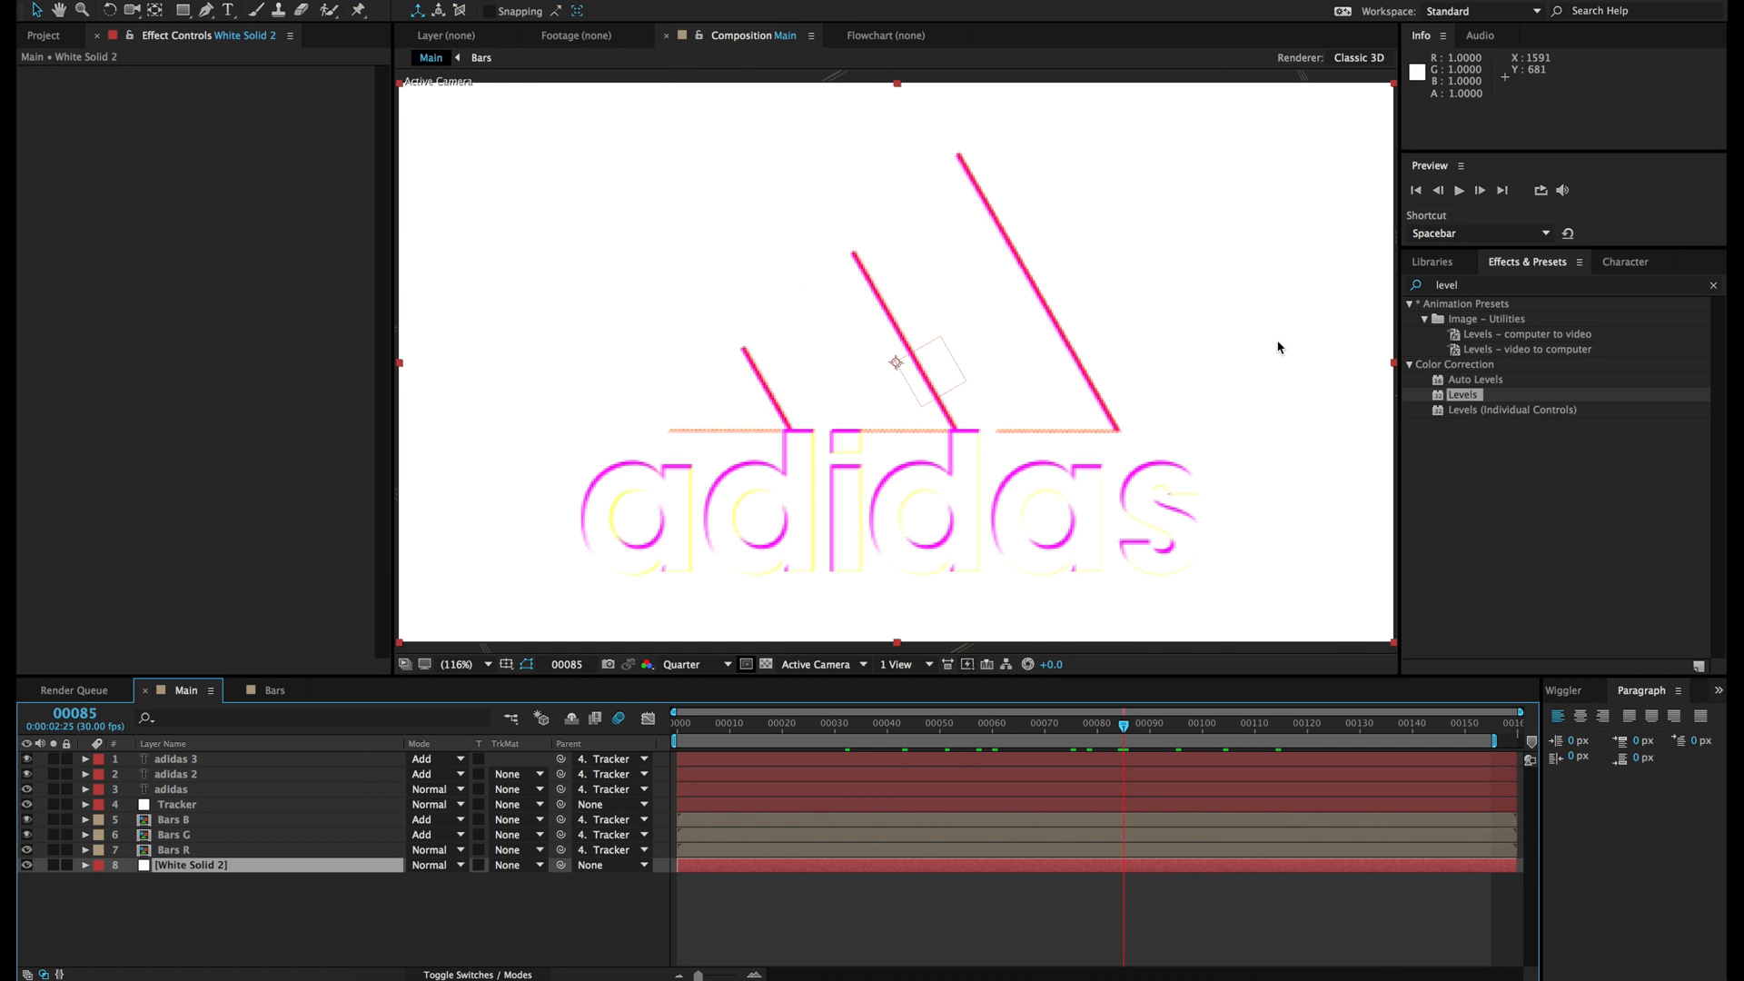
Step: Apply Gradient Ramp to the white solid, set its shape to Radial Ramp and swap its start and end colors
{"action": "left_click", "coordinate": [1484, 288]}
{"action": "type", "text": "ramp"}
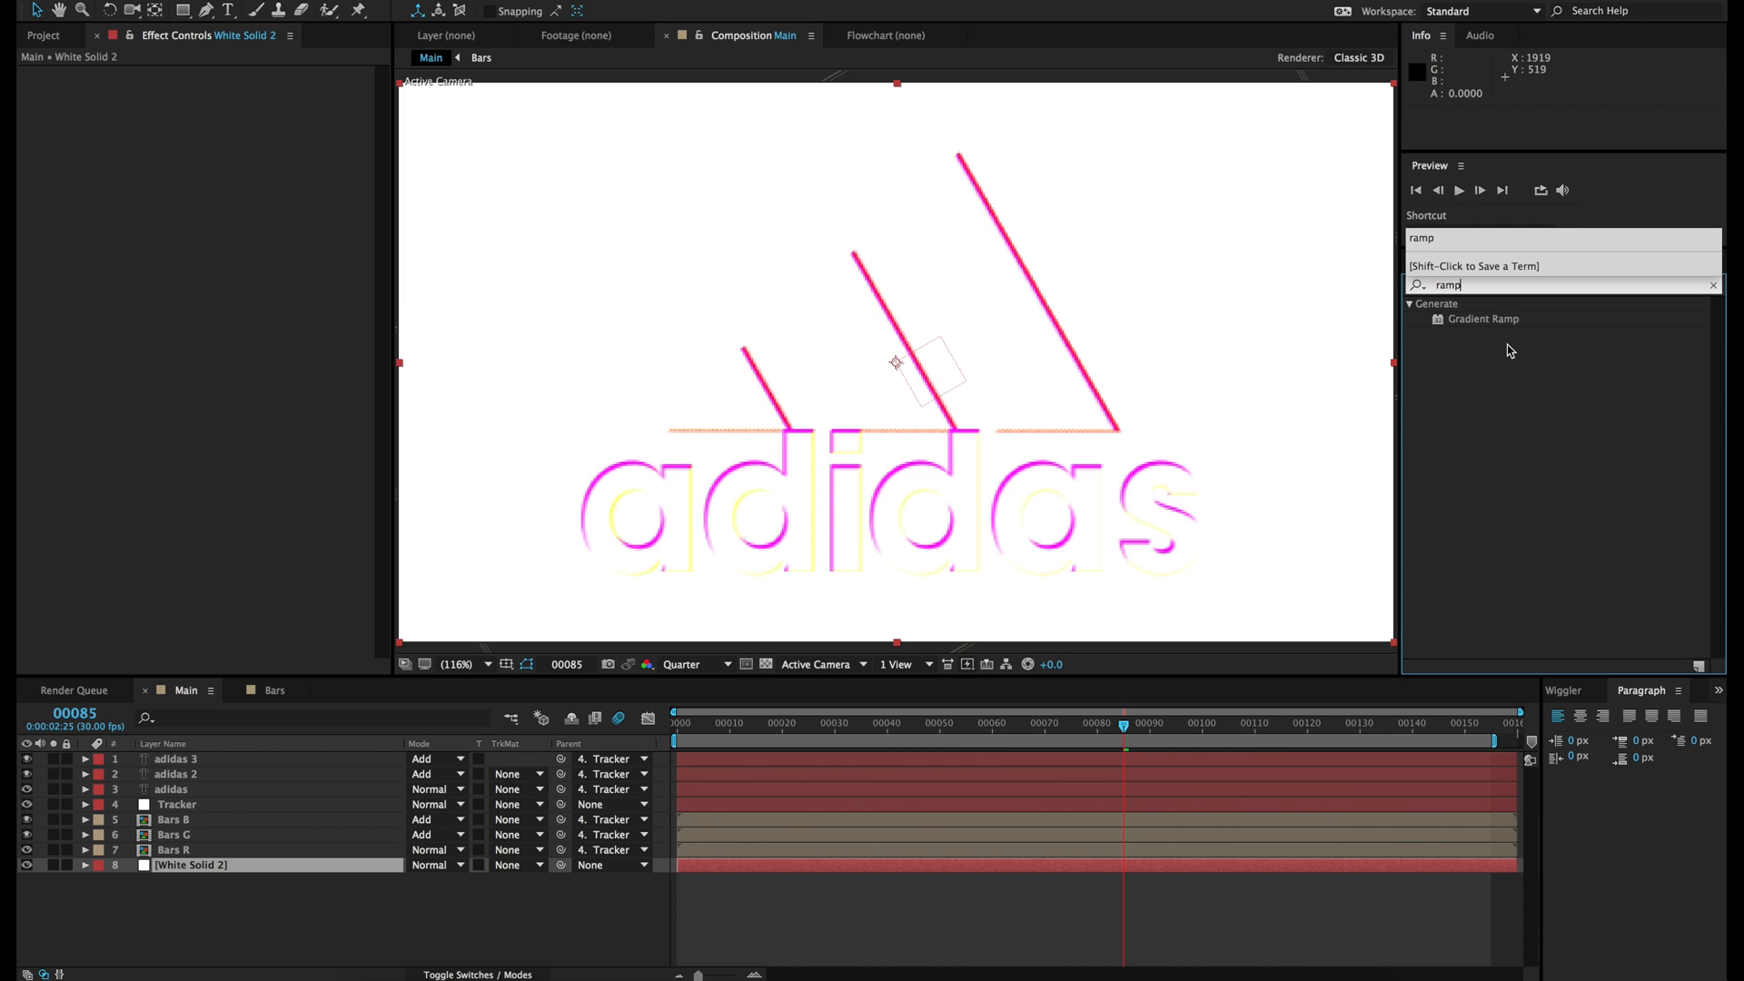
{"action": "left_click_drag", "start_coordinate": [1482, 319], "coordinate": [1172, 866]}
{"action": "left_click", "coordinate": [274, 149]}
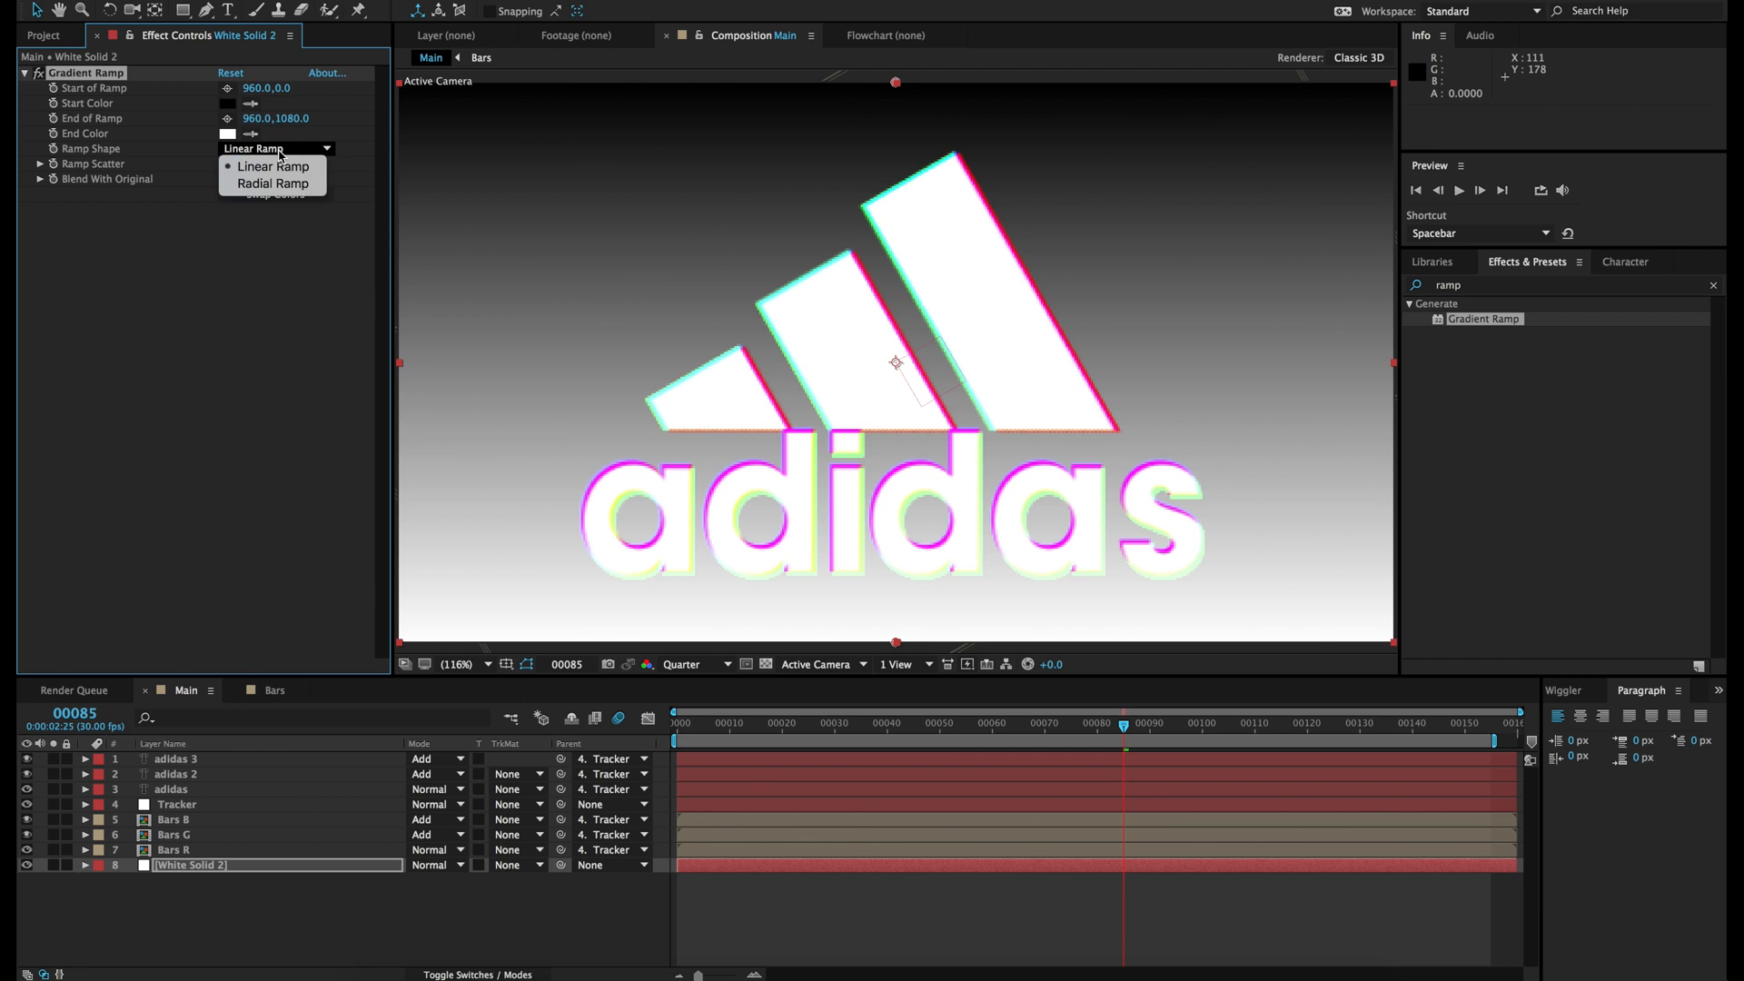
{"action": "left_click", "coordinate": [273, 184]}
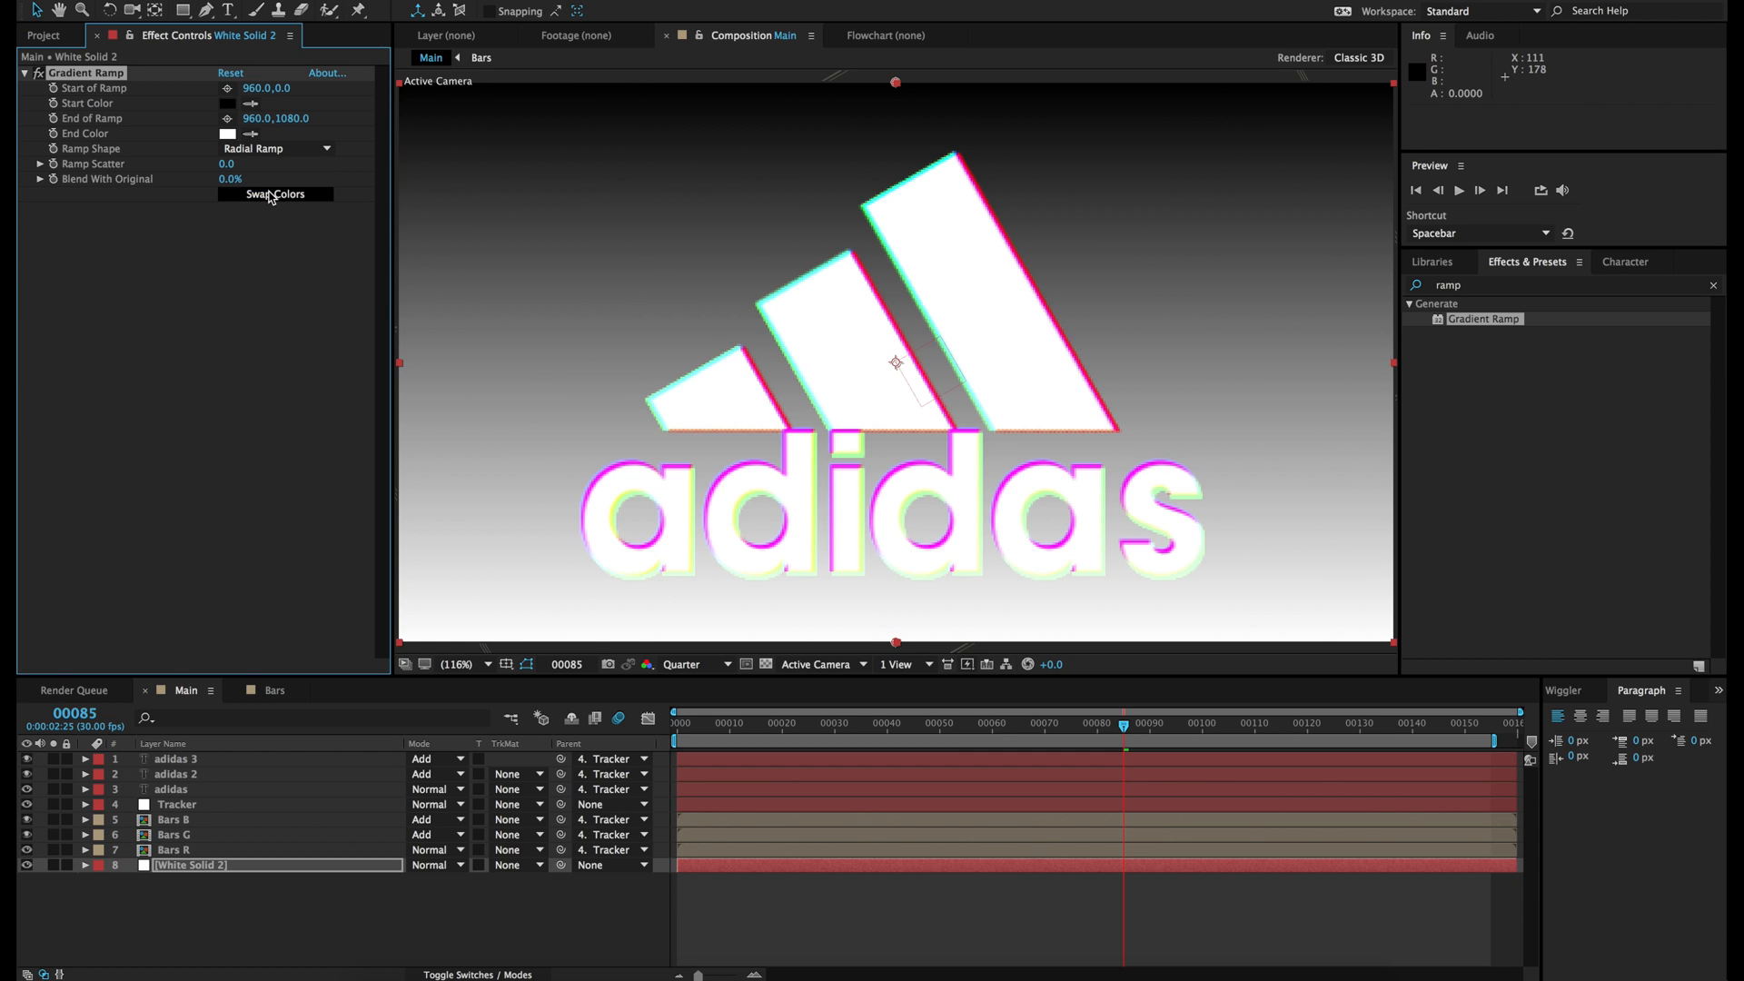
{"action": "left_click", "coordinate": [271, 194]}
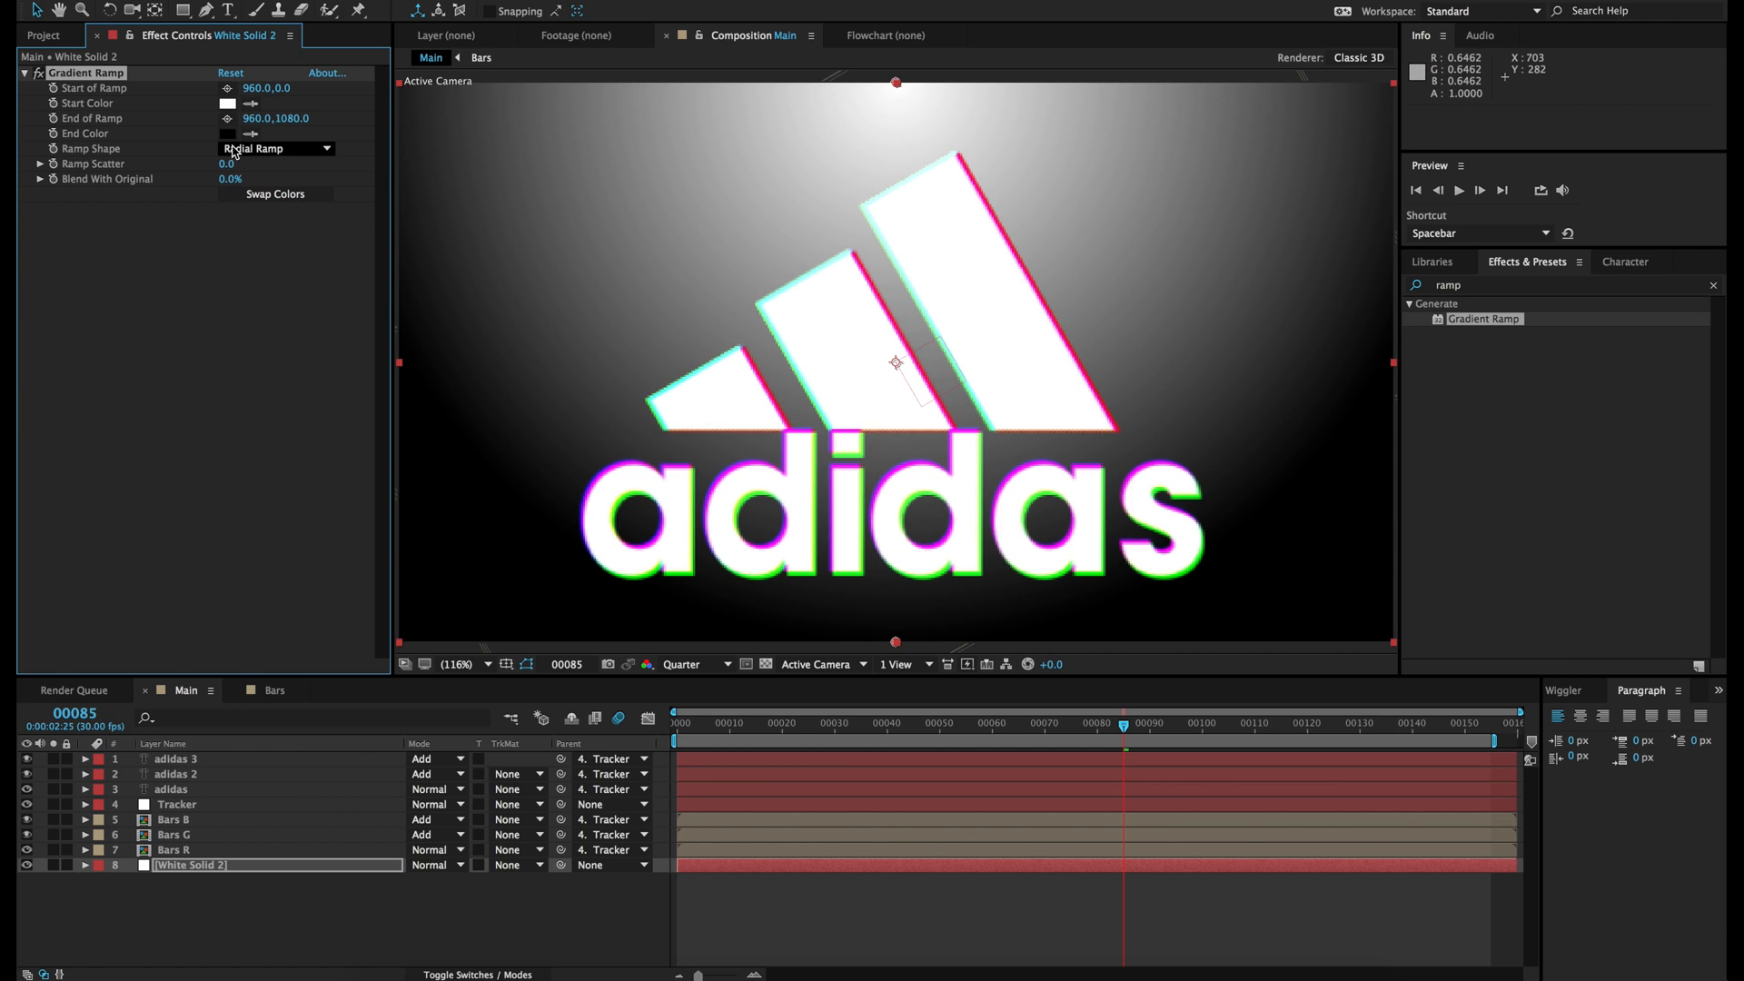
Step: Set the Start of Ramp to 960,540 and move the End of Ramp to the frame's lower-left corner, about 5,1083
{"action": "left_click", "coordinate": [287, 89]}
{"action": "type", "text": "540"}
{"action": "key", "text": "Return"}
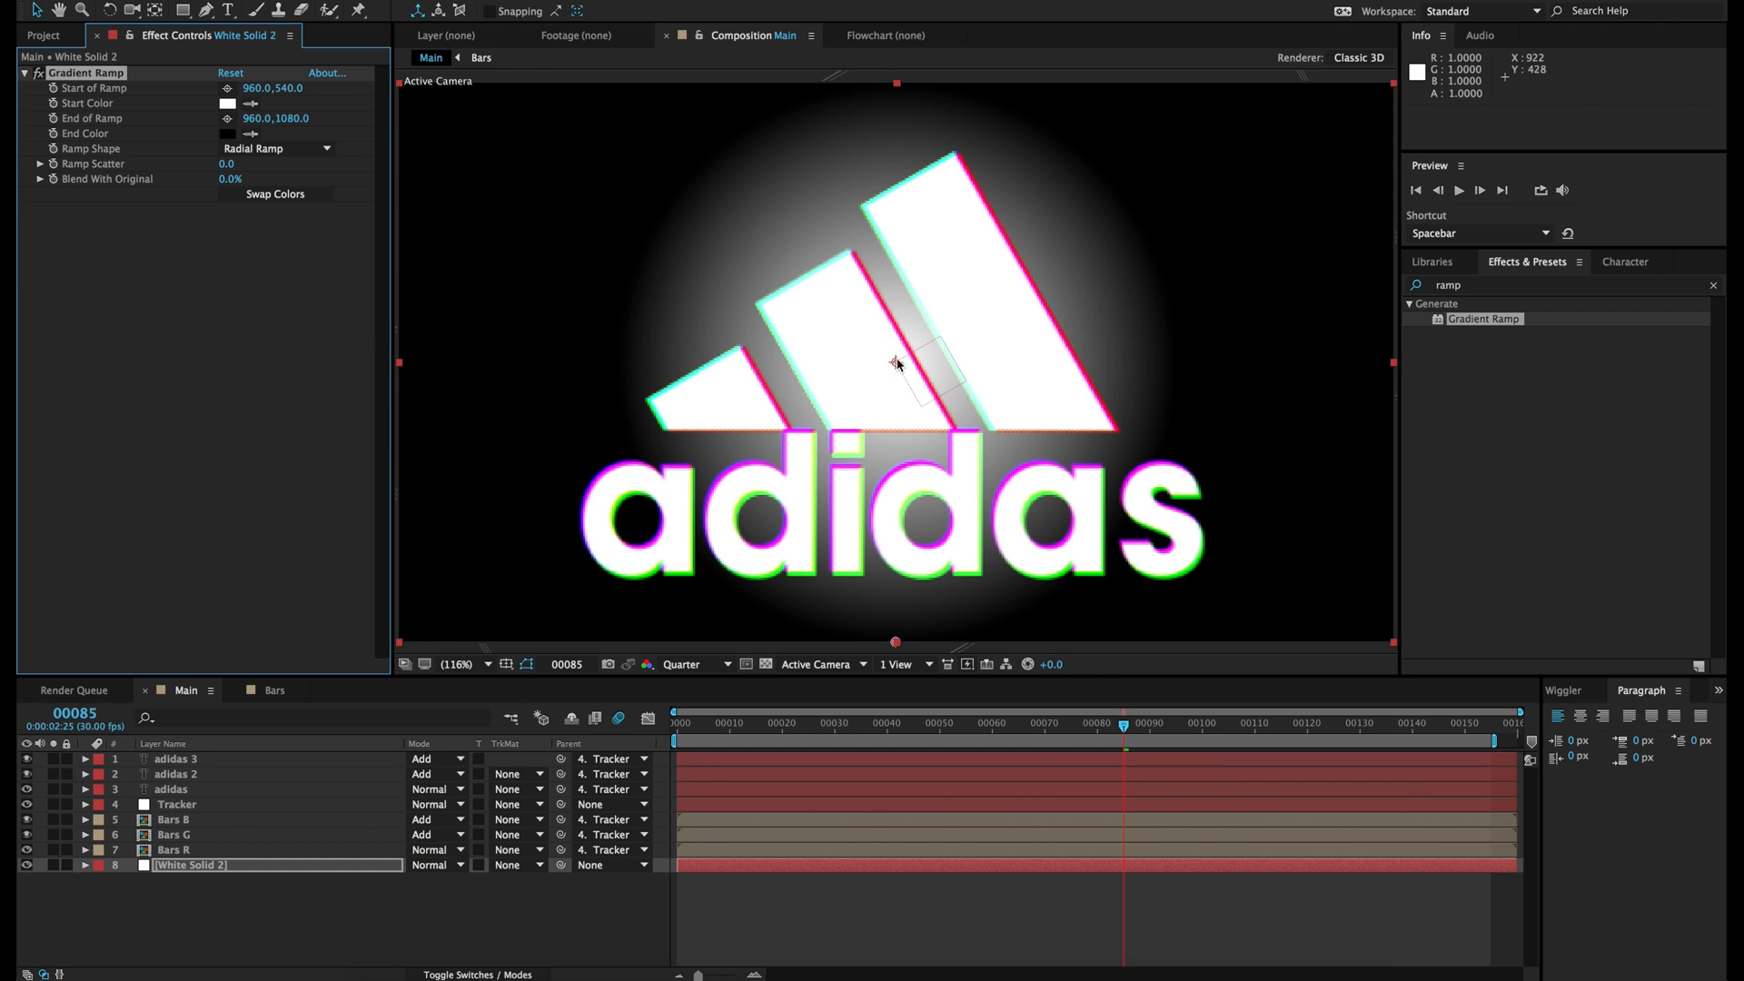
{"action": "left_click_drag", "start_coordinate": [896, 642], "coordinate": [509, 636]}
{"action": "left_click_drag", "start_coordinate": [445, 644], "coordinate": [401, 644]}
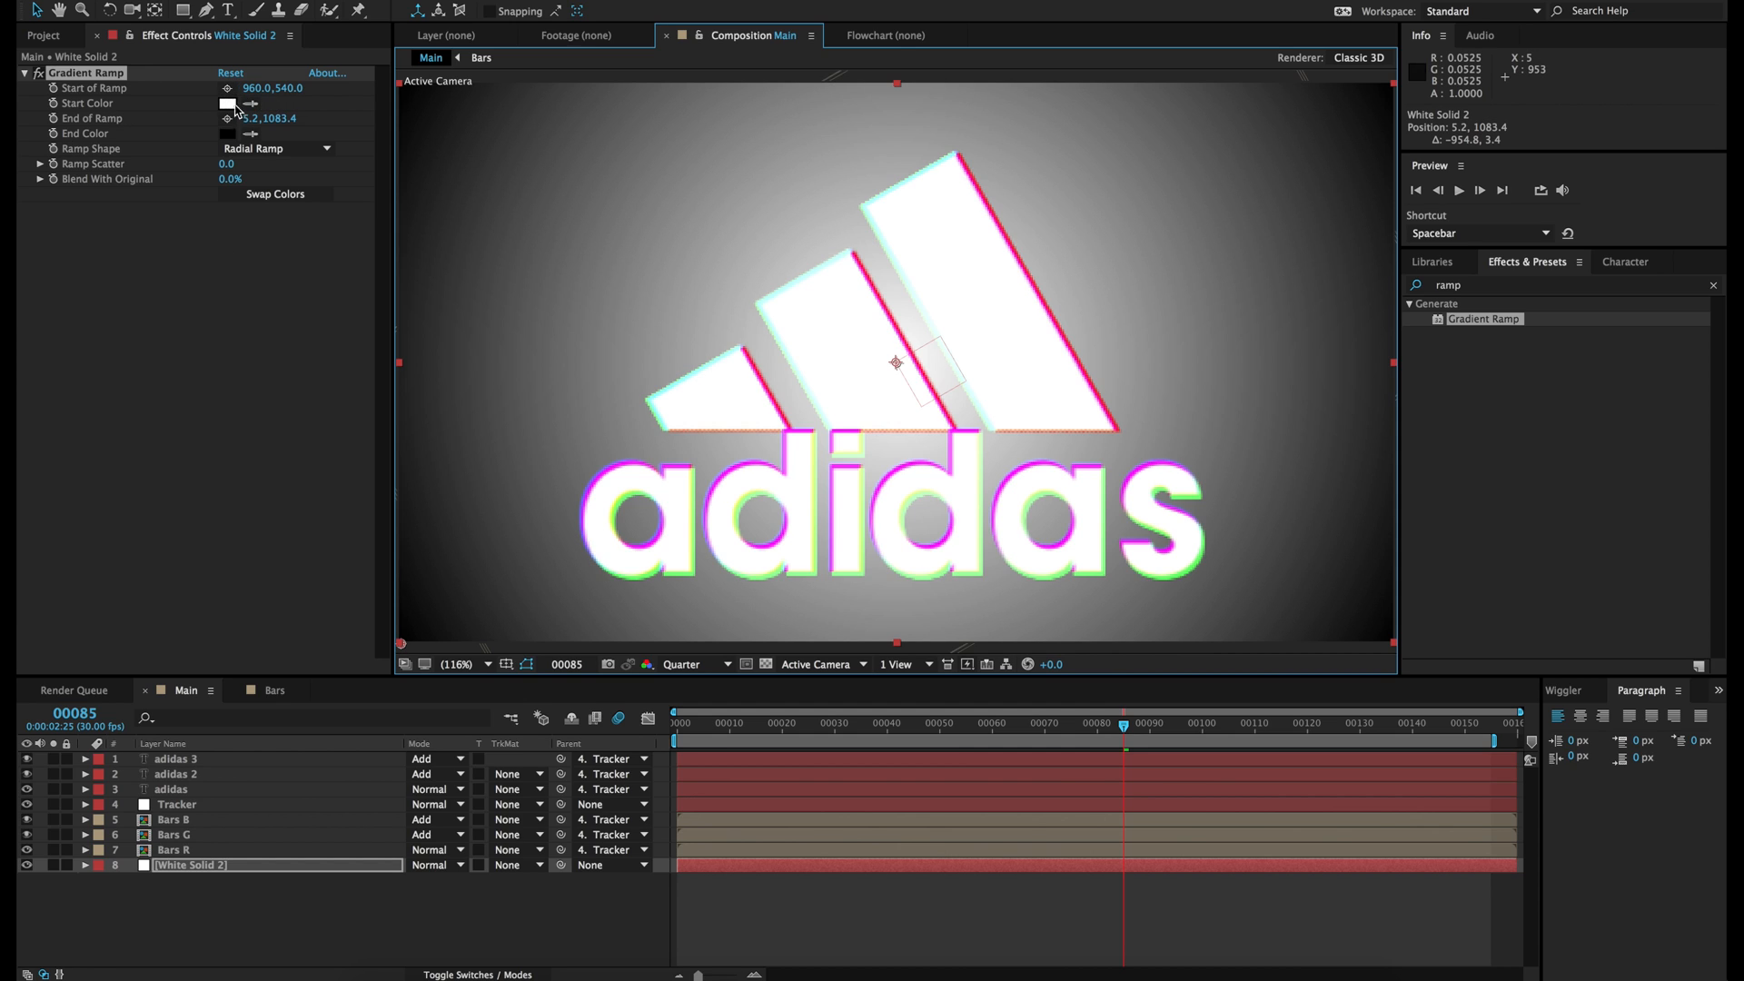
Step: Change the Gradient Ramp's Start Color to a very dark grey
{"action": "left_click", "coordinate": [227, 104]}
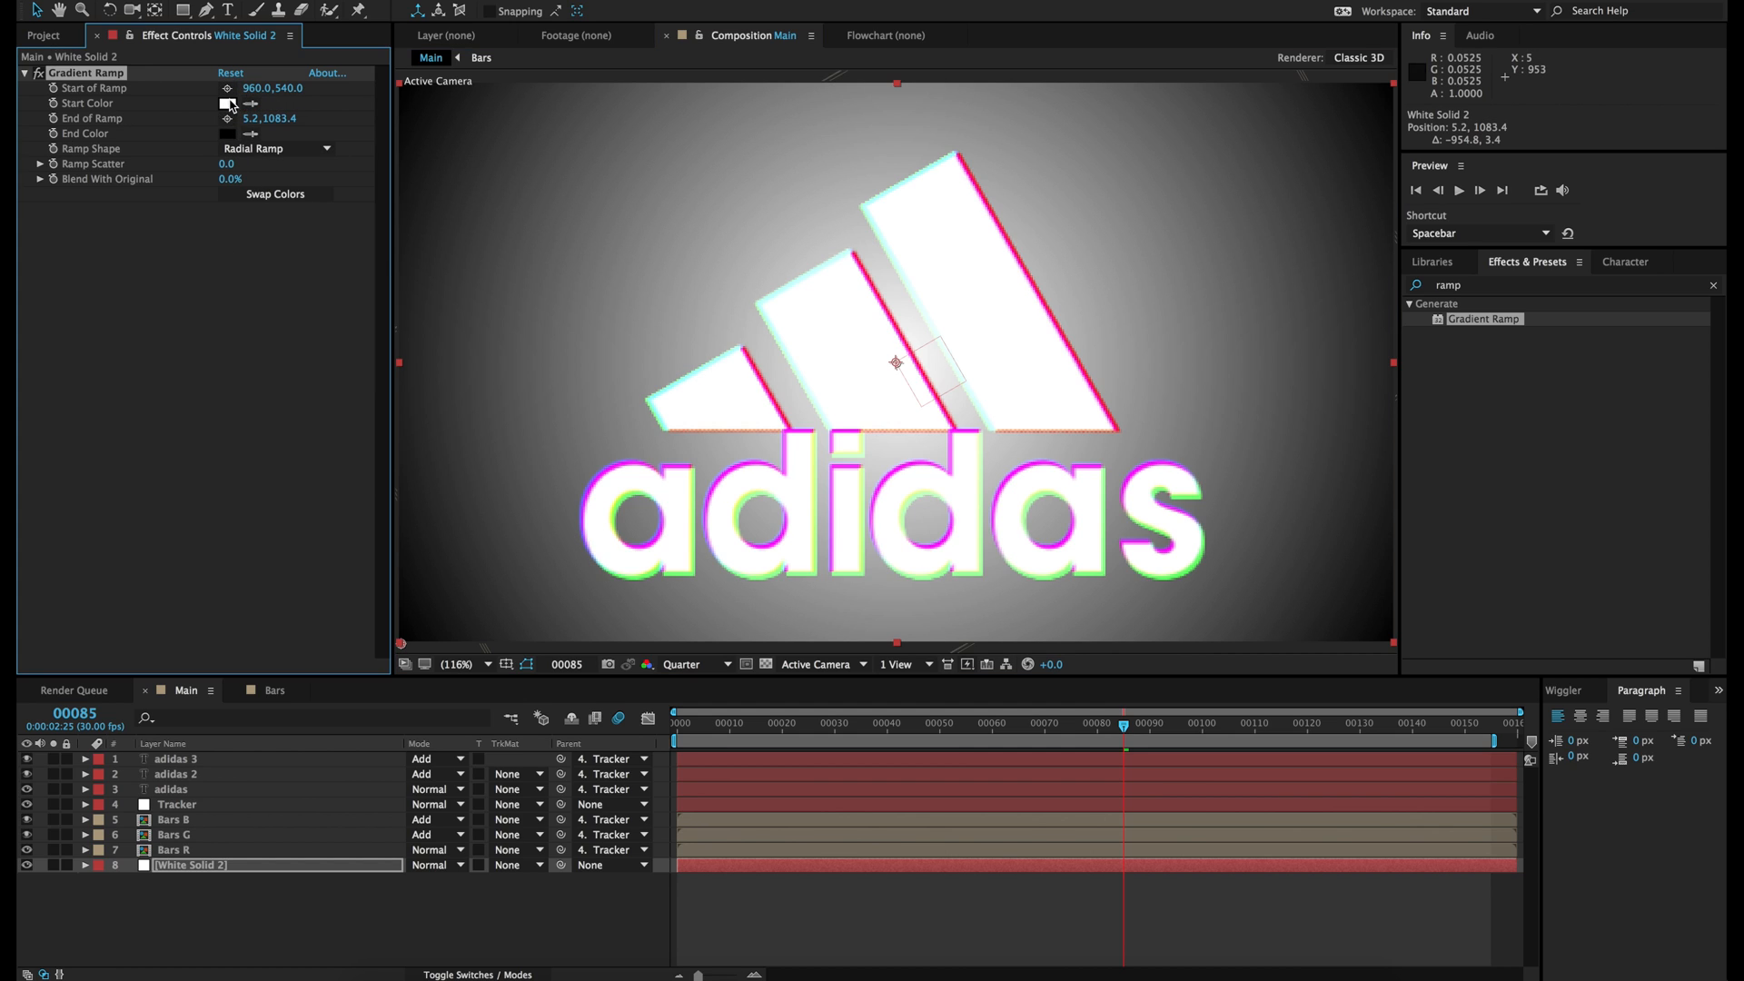
{"action": "left_click_drag", "start_coordinate": [41, 287], "coordinate": [23, 313]}
{"action": "left_click", "coordinate": [427, 108]}
{"action": "left_click", "coordinate": [928, 912]}
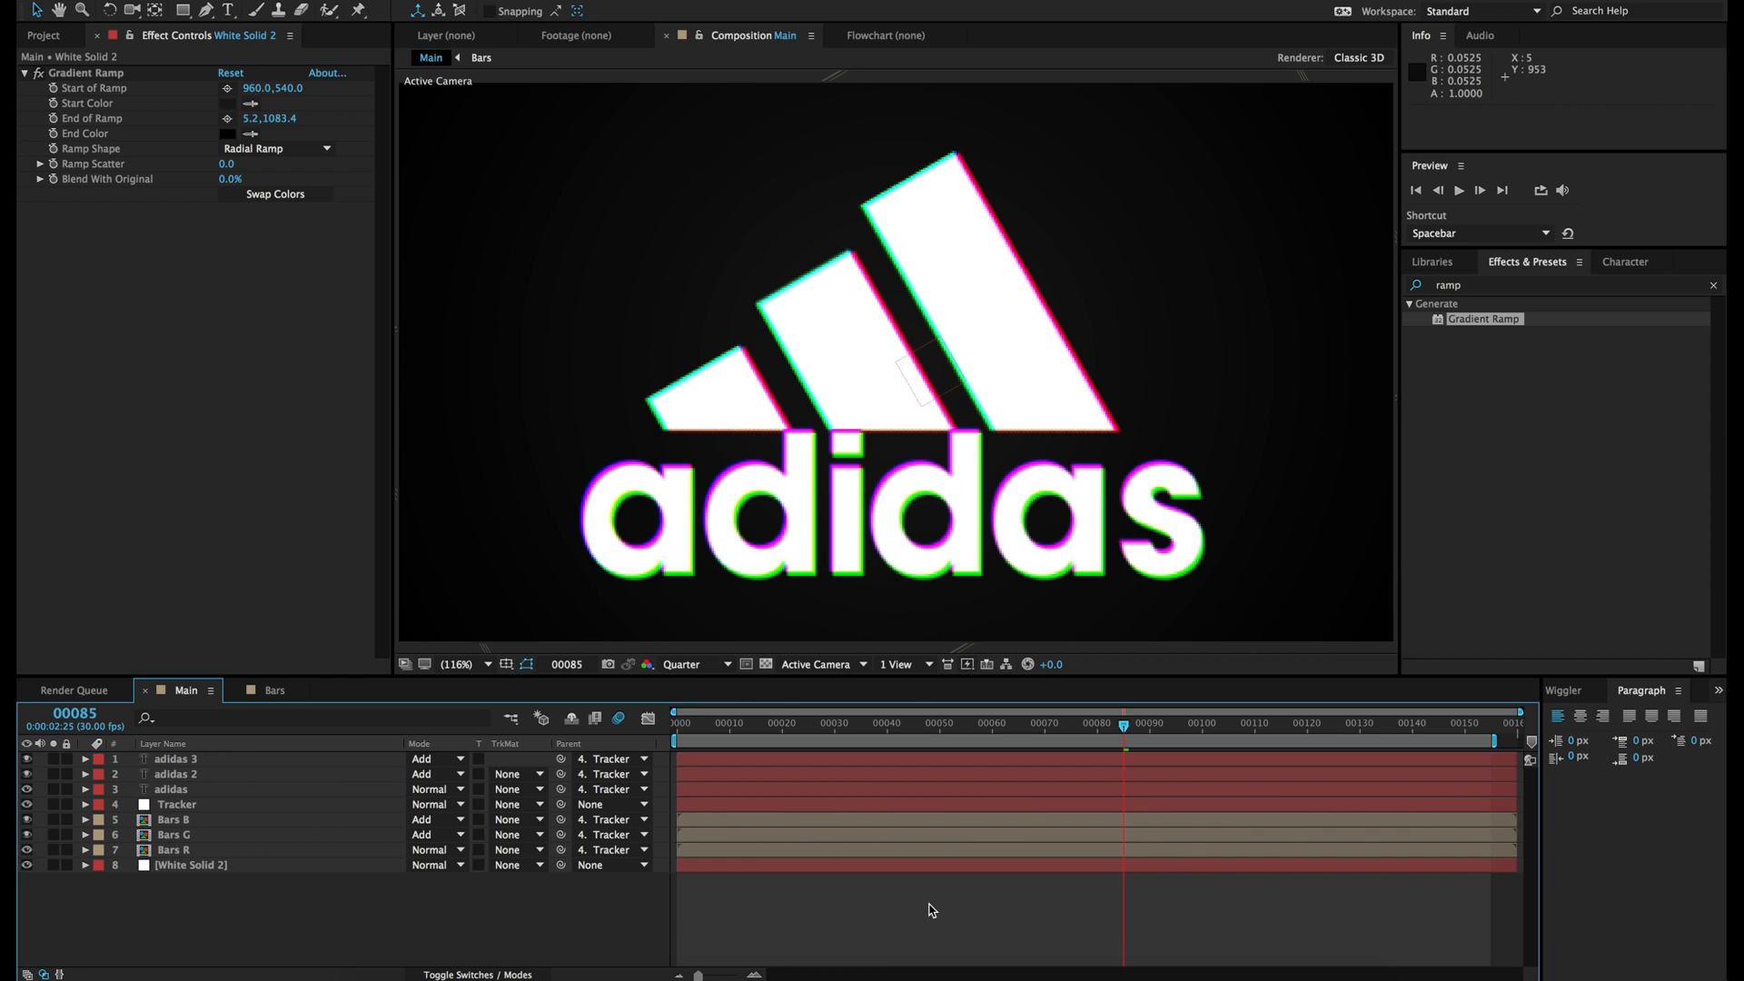
Step: Create an adjustment layer above all layers and apply Add Grain to it with Viewing Mode set to Final Output
{"action": "left_click", "coordinate": [356, 1]}
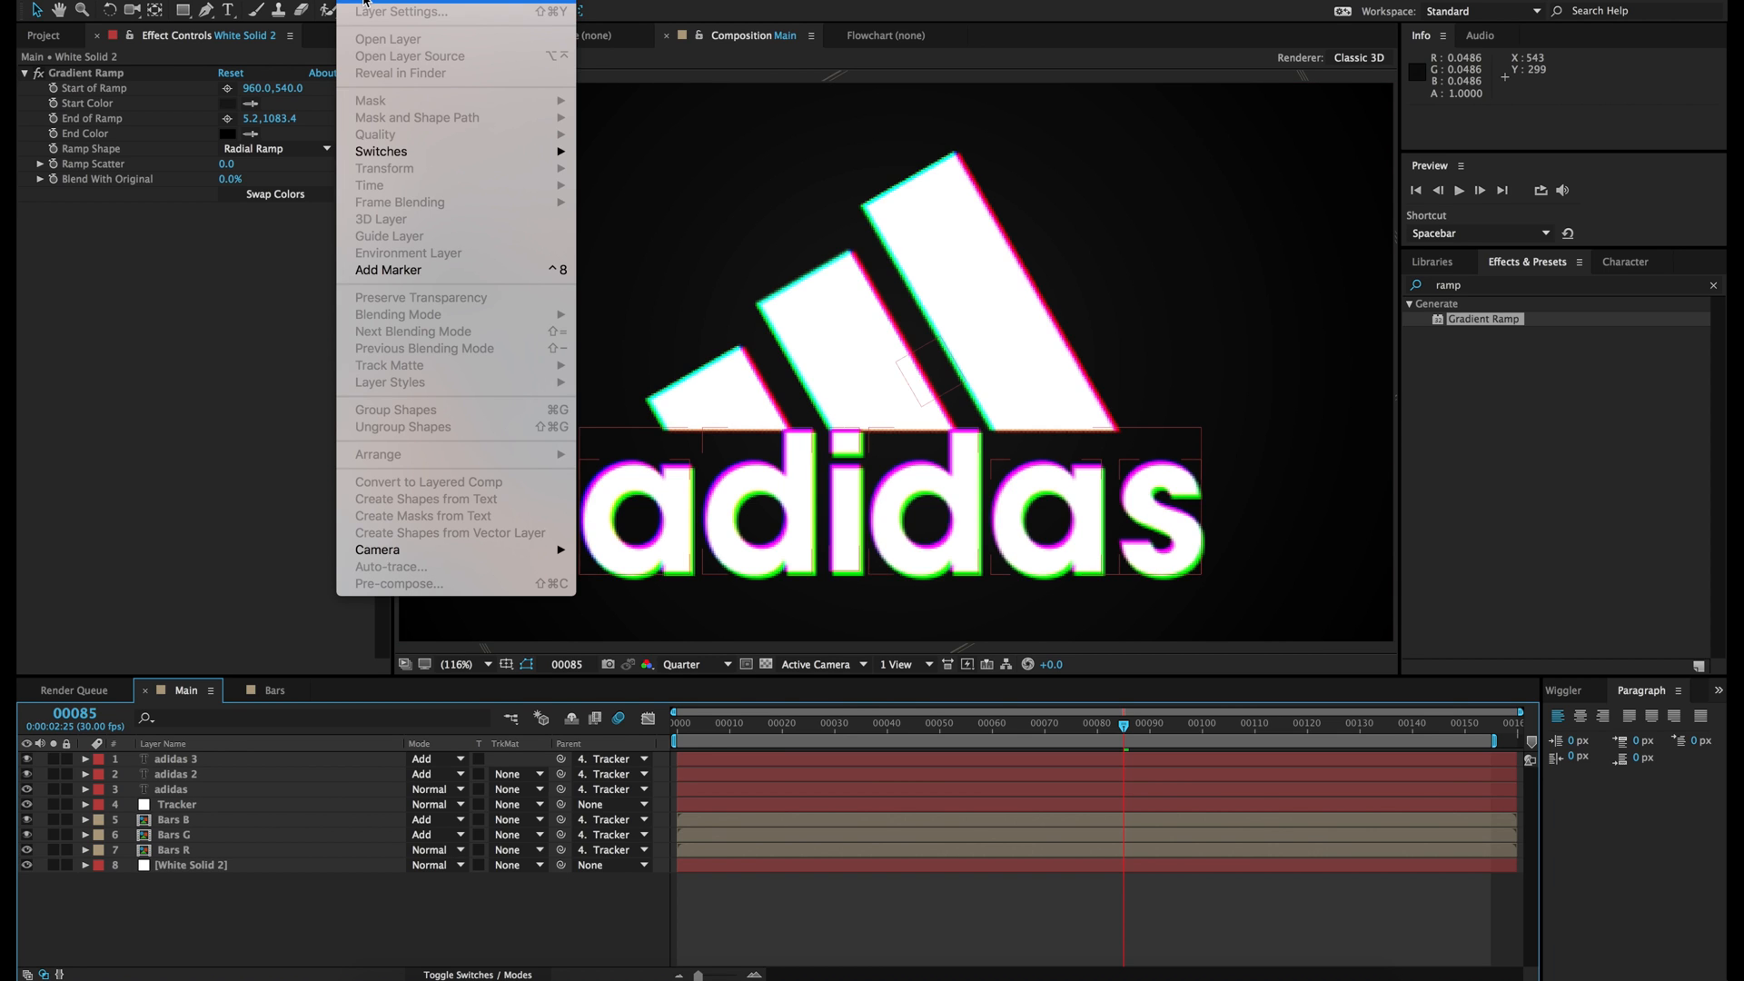
{"action": "mouse_move", "coordinate": [409, 1]}
{"action": "left_click", "coordinate": [634, 103]}
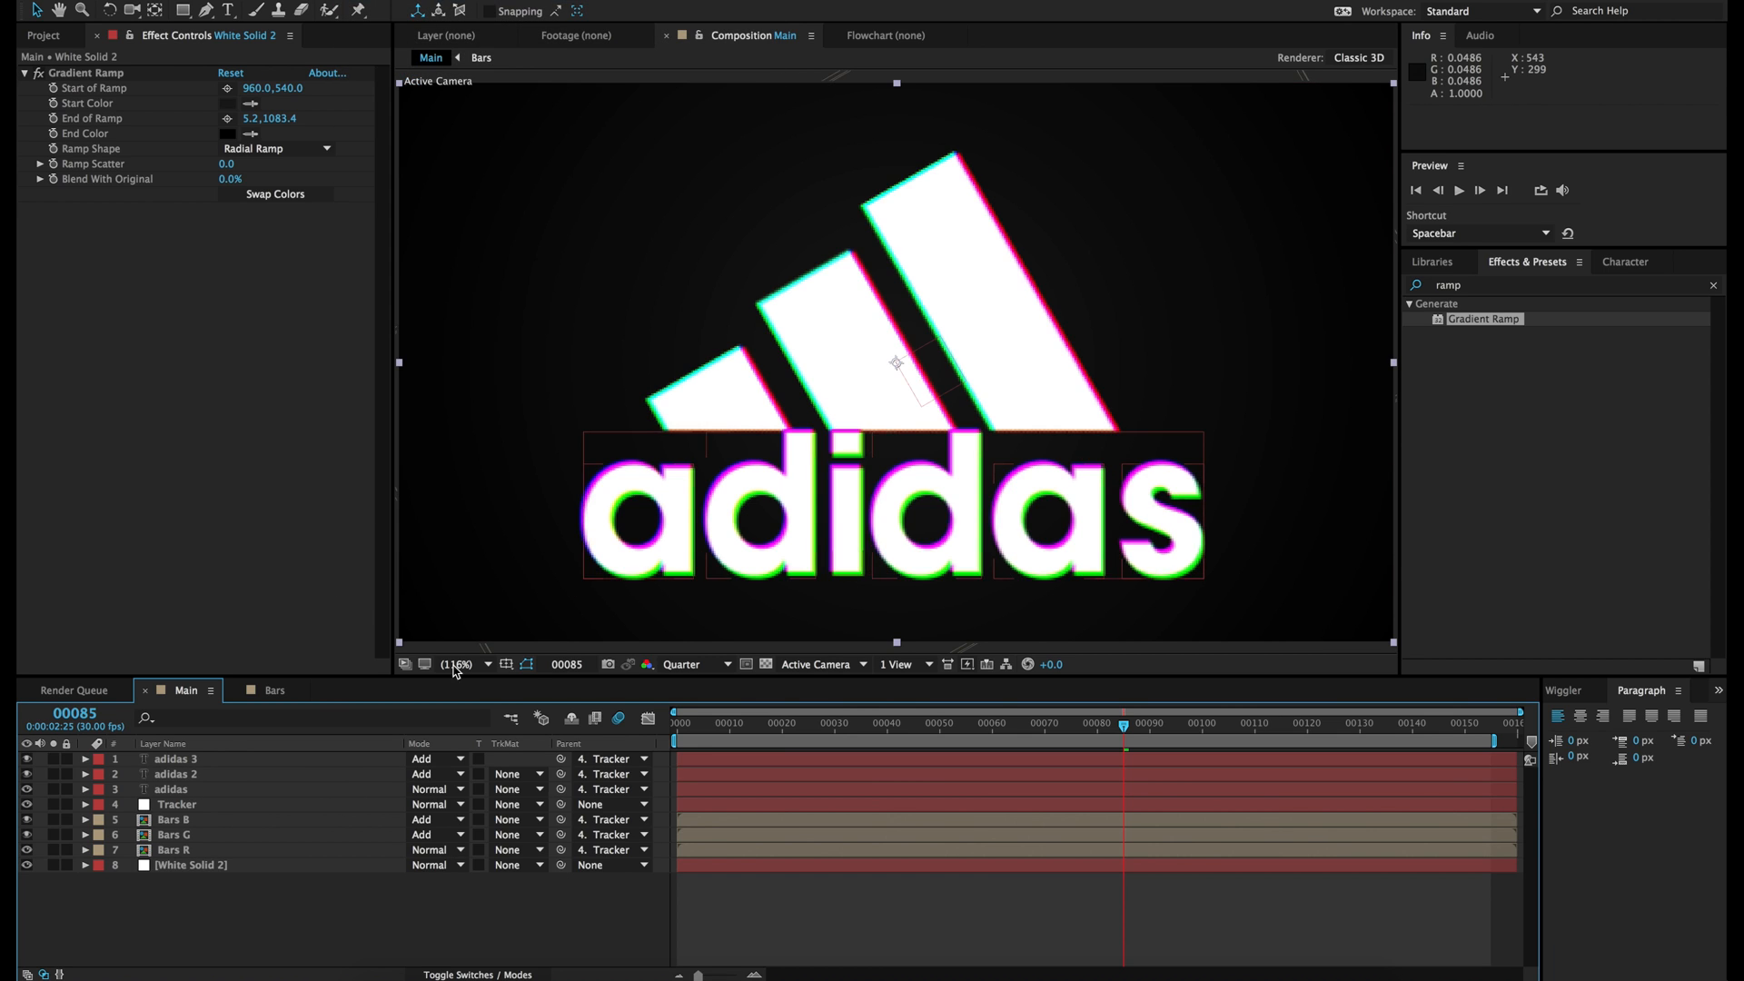
{"action": "left_click", "coordinate": [1484, 284]}
{"action": "type", "text": "grain"}
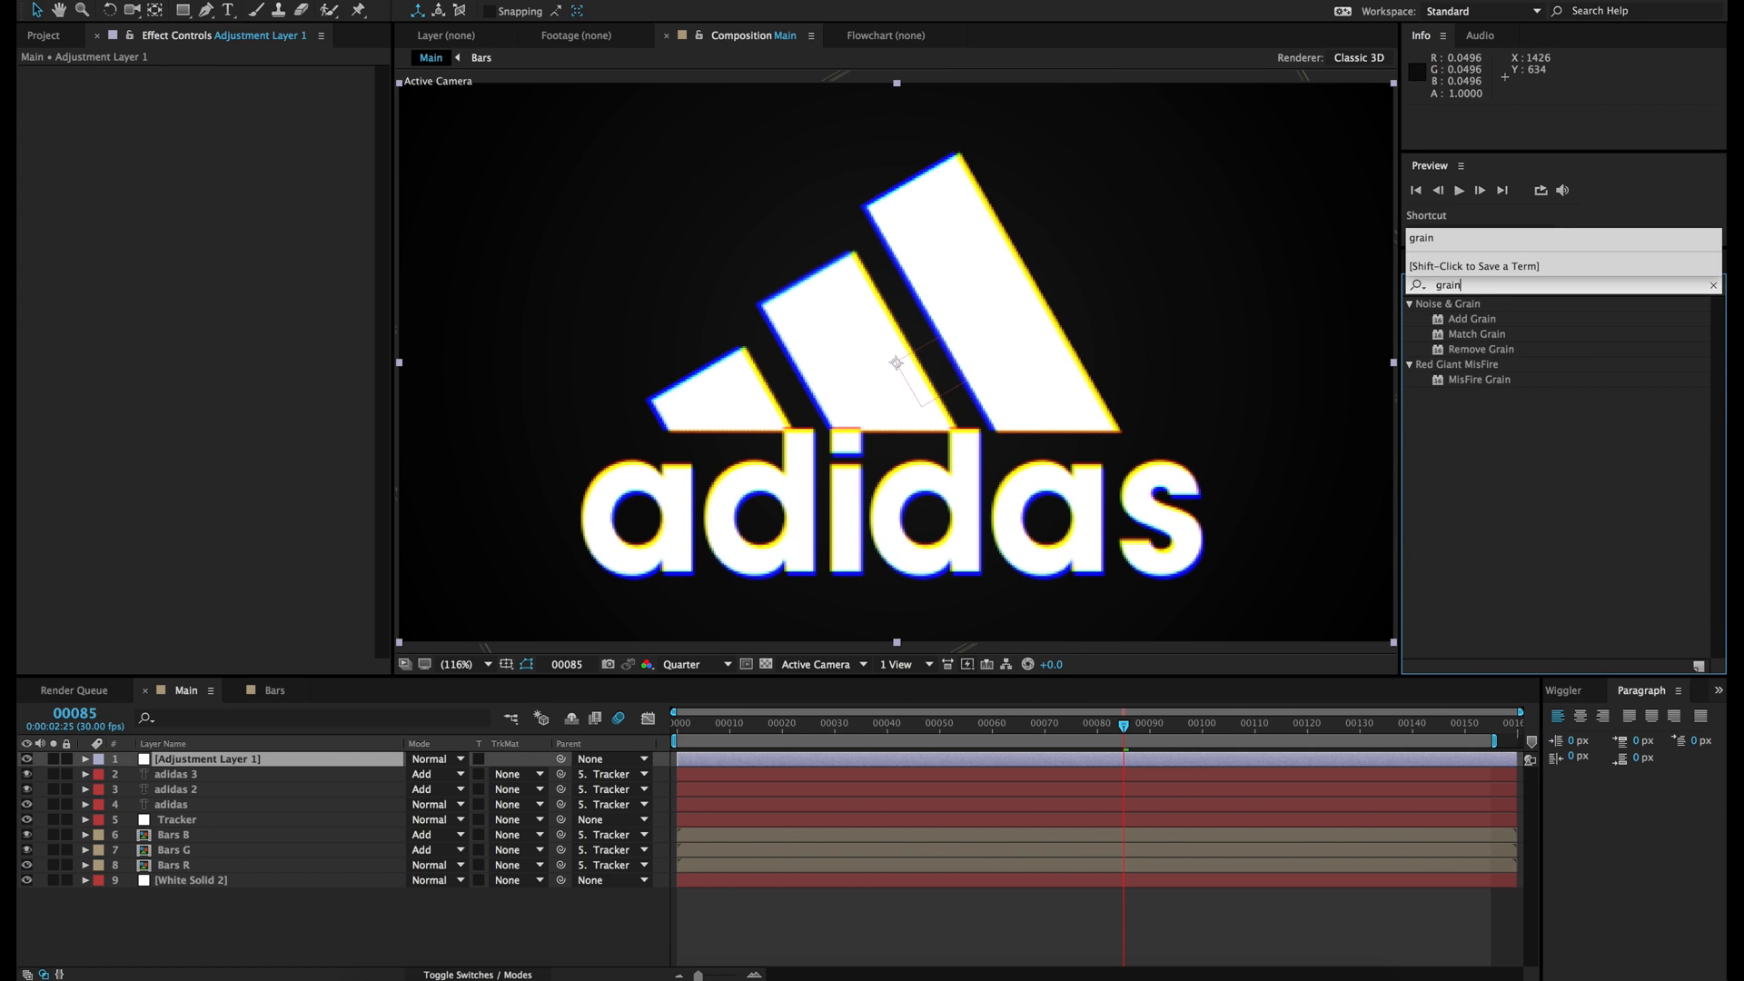
{"action": "left_click", "coordinate": [1473, 319]}
{"action": "left_click_drag", "start_coordinate": [1485, 324], "coordinate": [1120, 768]}
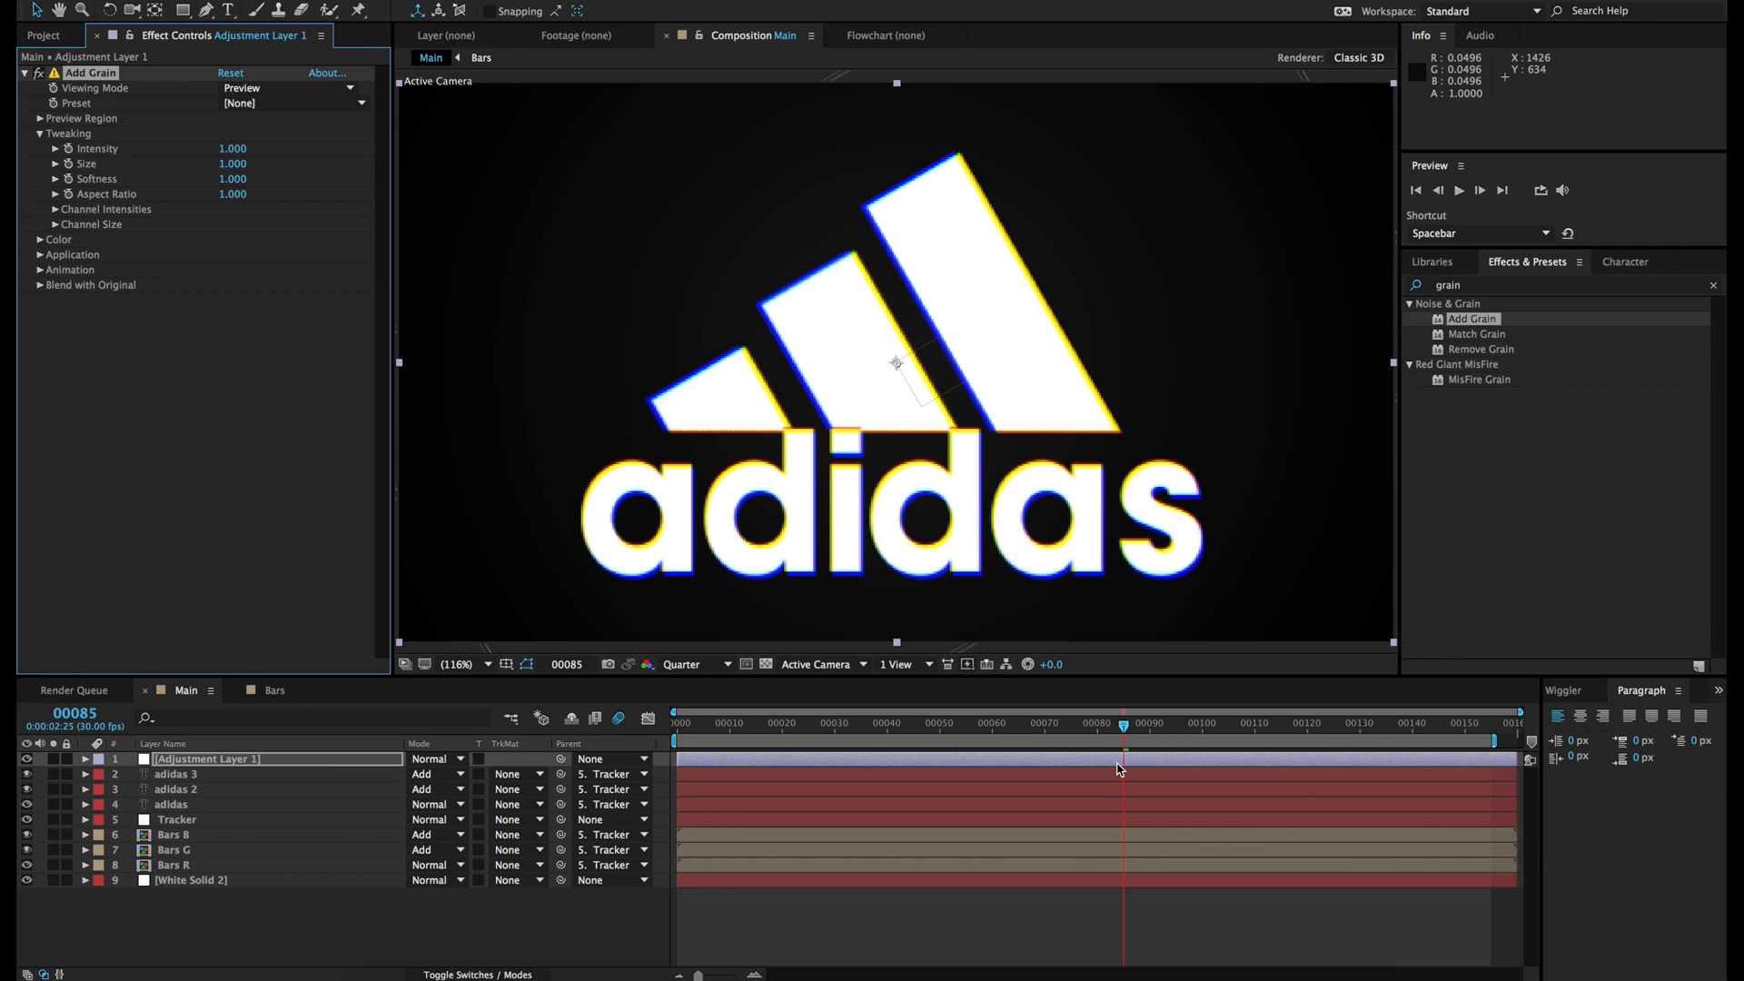
{"action": "left_click", "coordinate": [266, 92]}
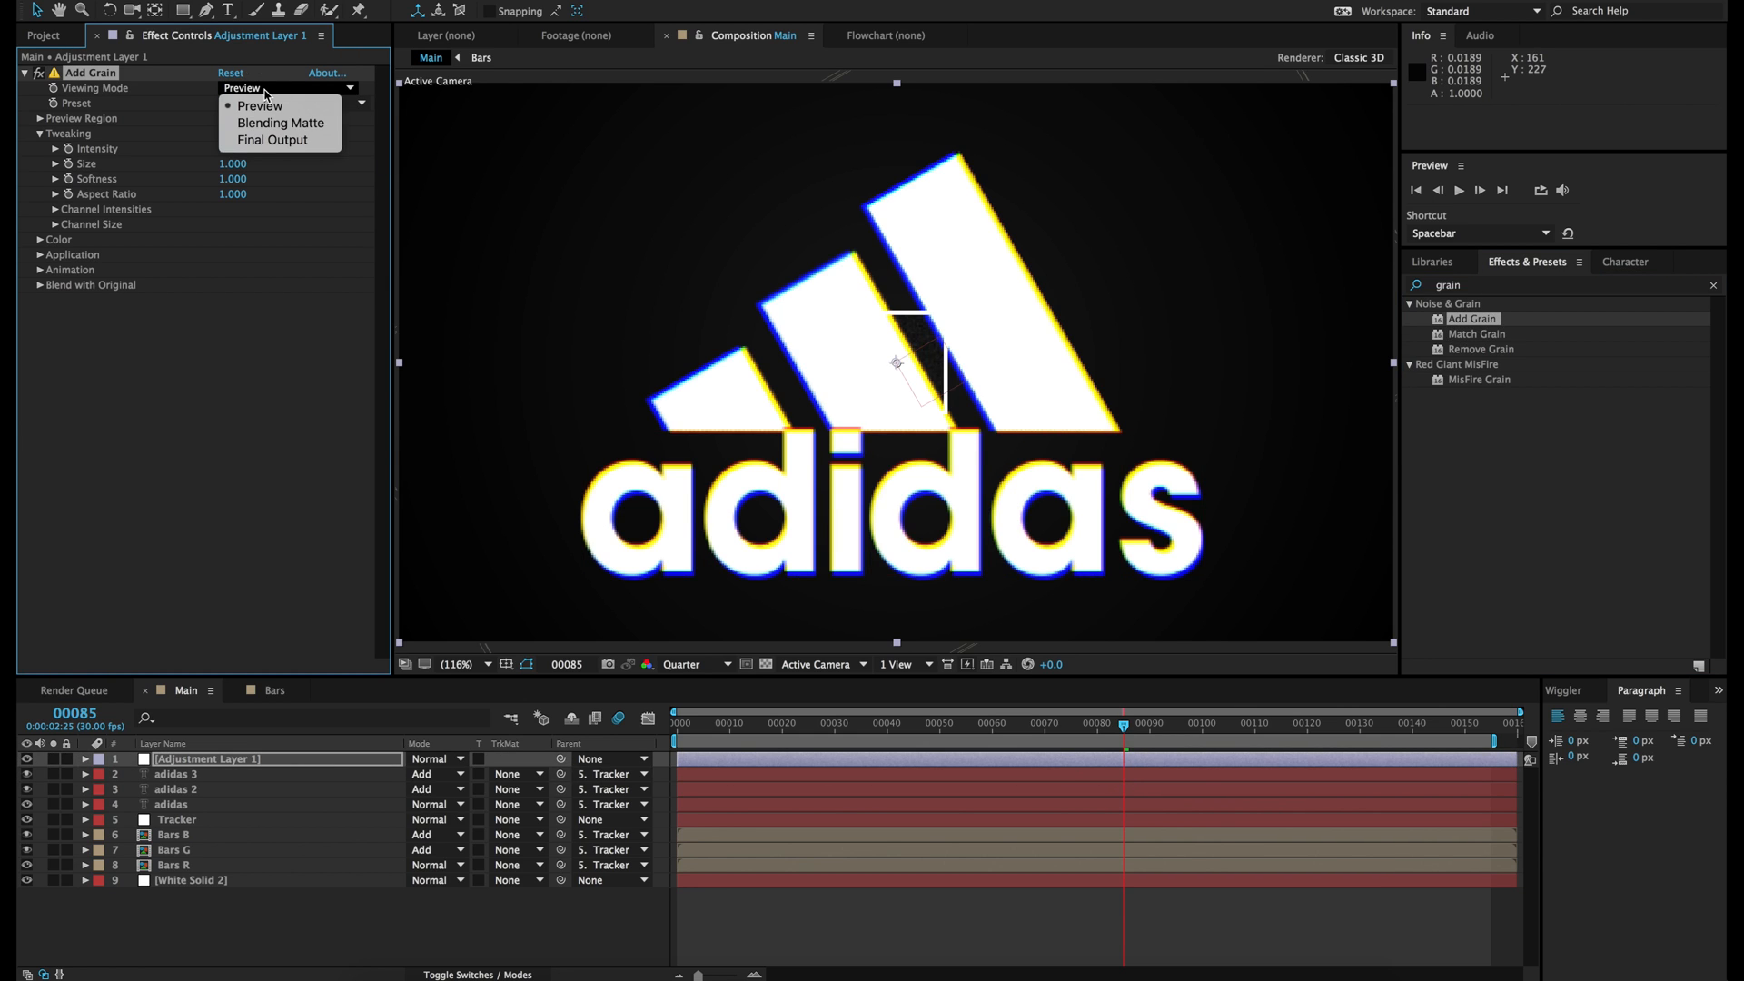
{"action": "left_click", "coordinate": [273, 140]}
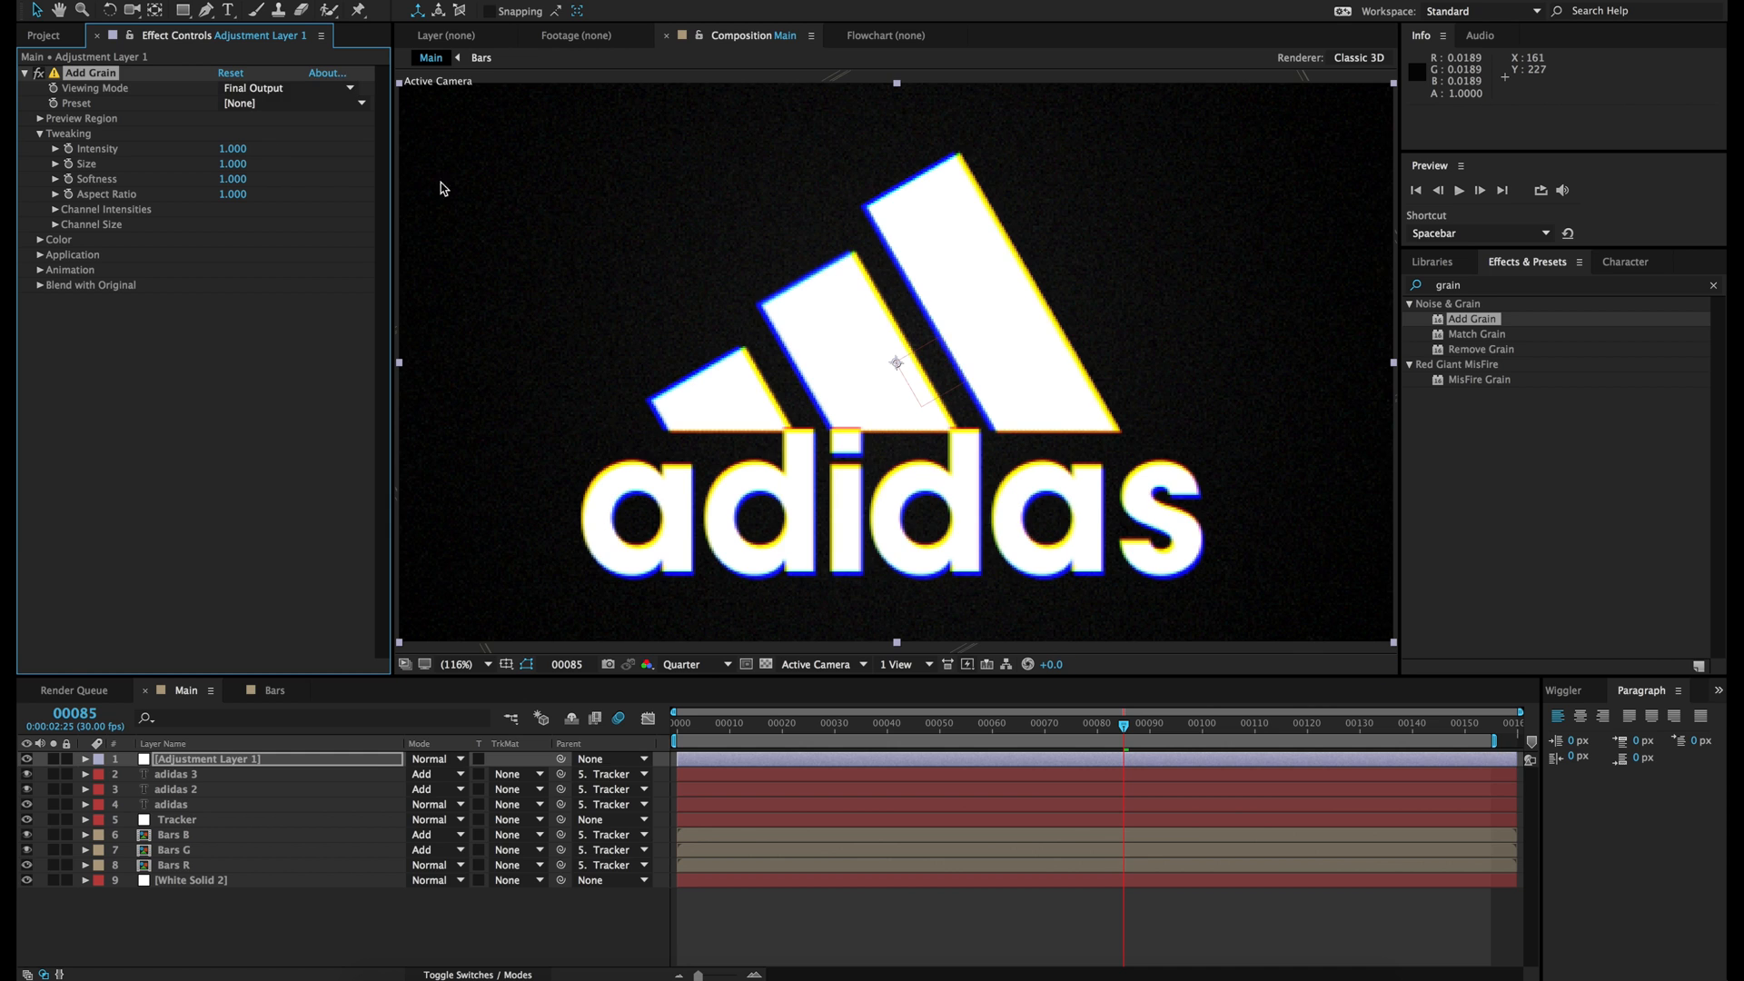
Step: Examine the grain at 400% magnification on the background around the logo bars
{"action": "key", "text": "period"}
{"action": "key", "text": "period"}
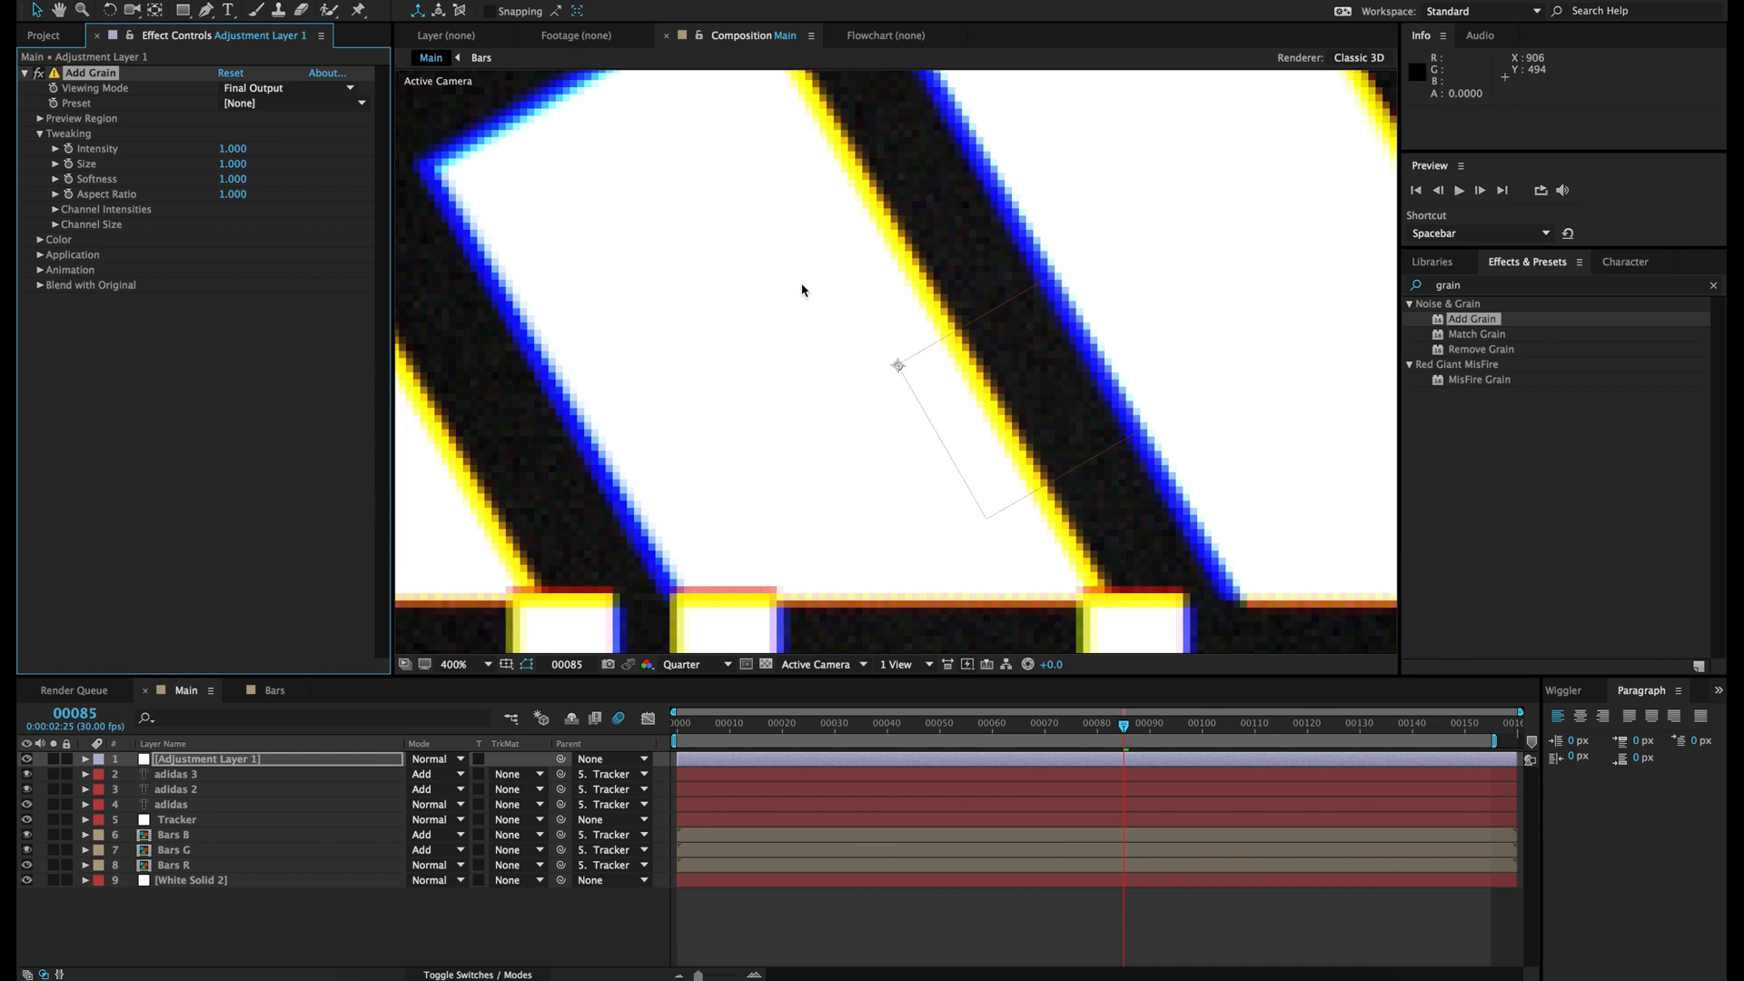
{"action": "left_click_drag", "start_coordinate": [635, 257], "coordinate": [999, 473]}
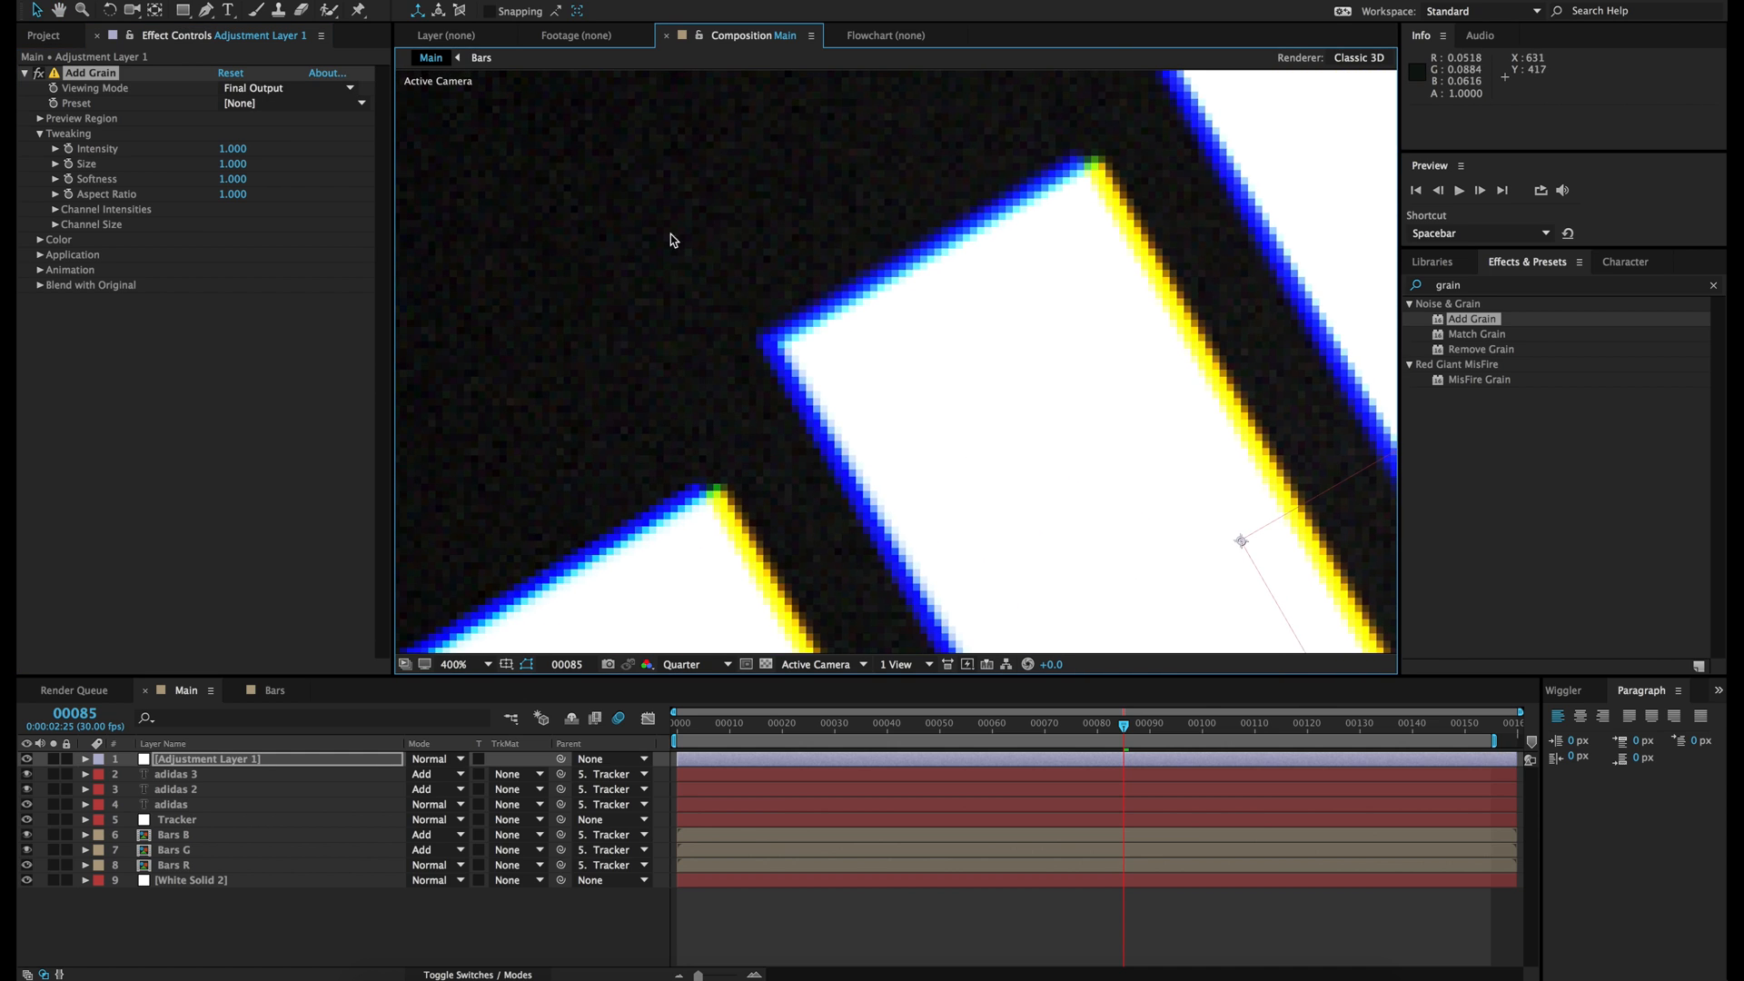
{"action": "mouse_move", "coordinate": [700, 187]}
{"action": "left_mouse_down"}
{"action": "mouse_move", "coordinate": [945, 420]}
{"action": "mouse_move", "coordinate": [988, 487]}
{"action": "mouse_move", "coordinate": [634, 154]}
{"action": "left_mouse_up"}
{"action": "left_click_drag", "start_coordinate": [1081, 626], "coordinate": [913, 373]}
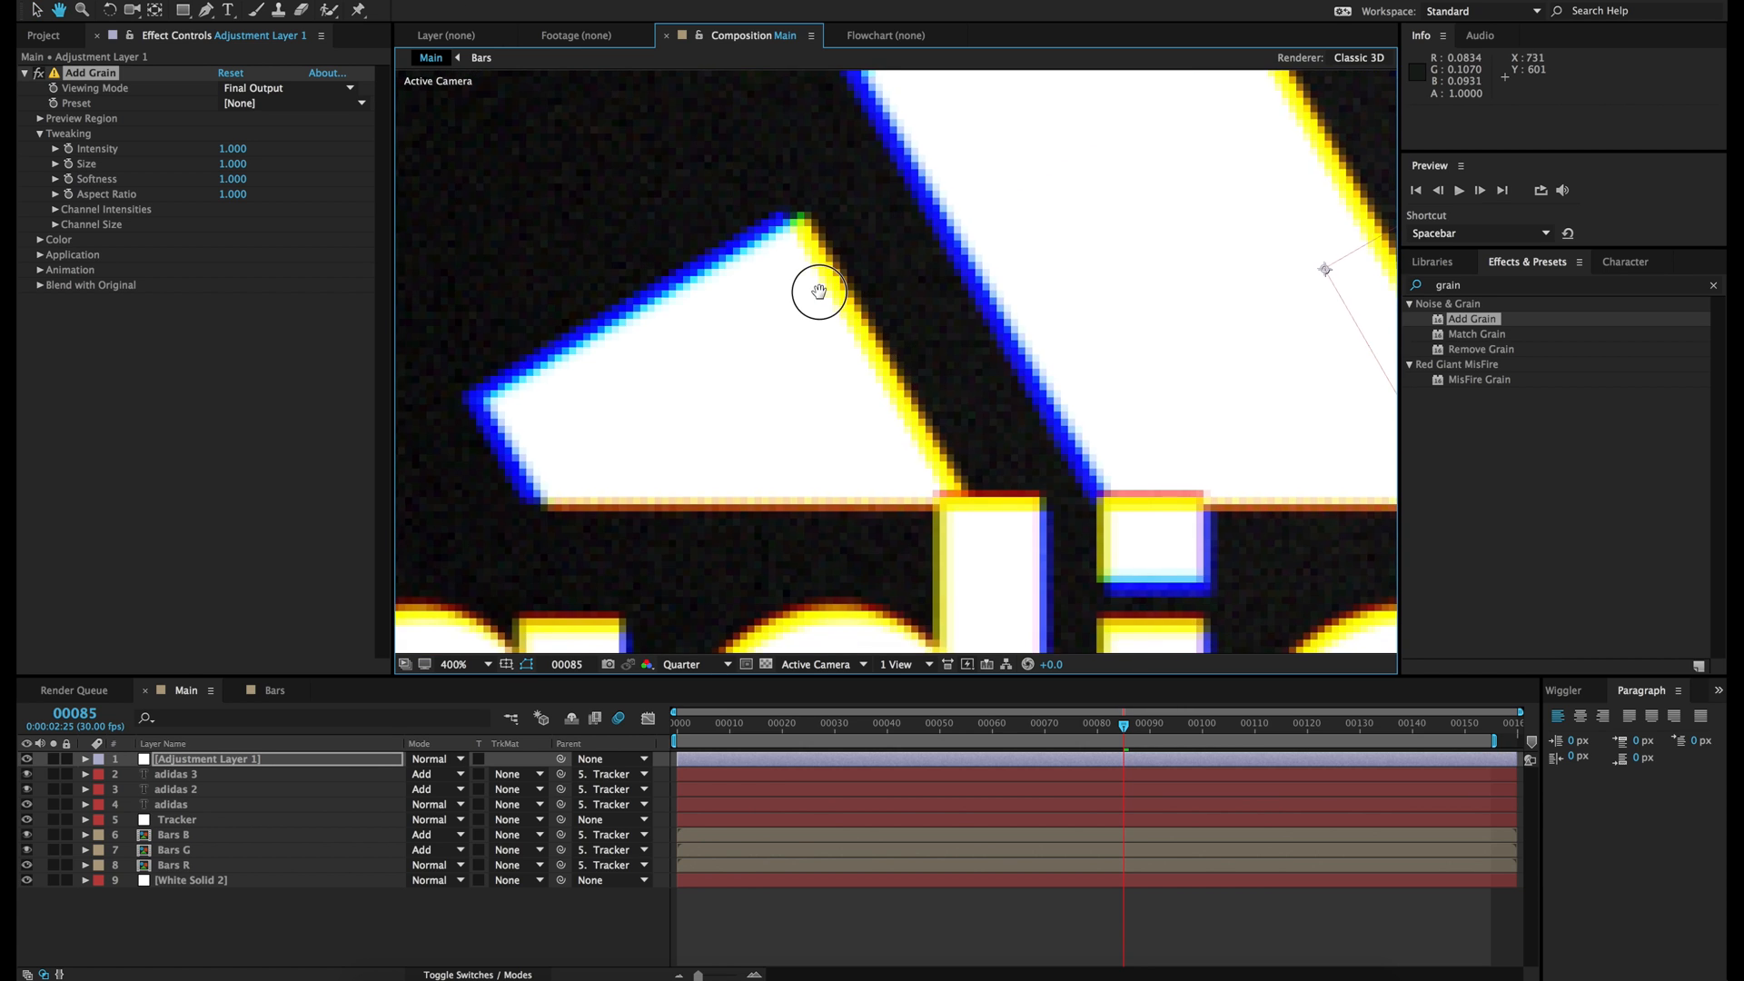
{"action": "left_click_drag", "start_coordinate": [818, 292], "coordinate": [619, 311]}
{"action": "left_click_drag", "start_coordinate": [697, 452], "coordinate": [677, 510]}
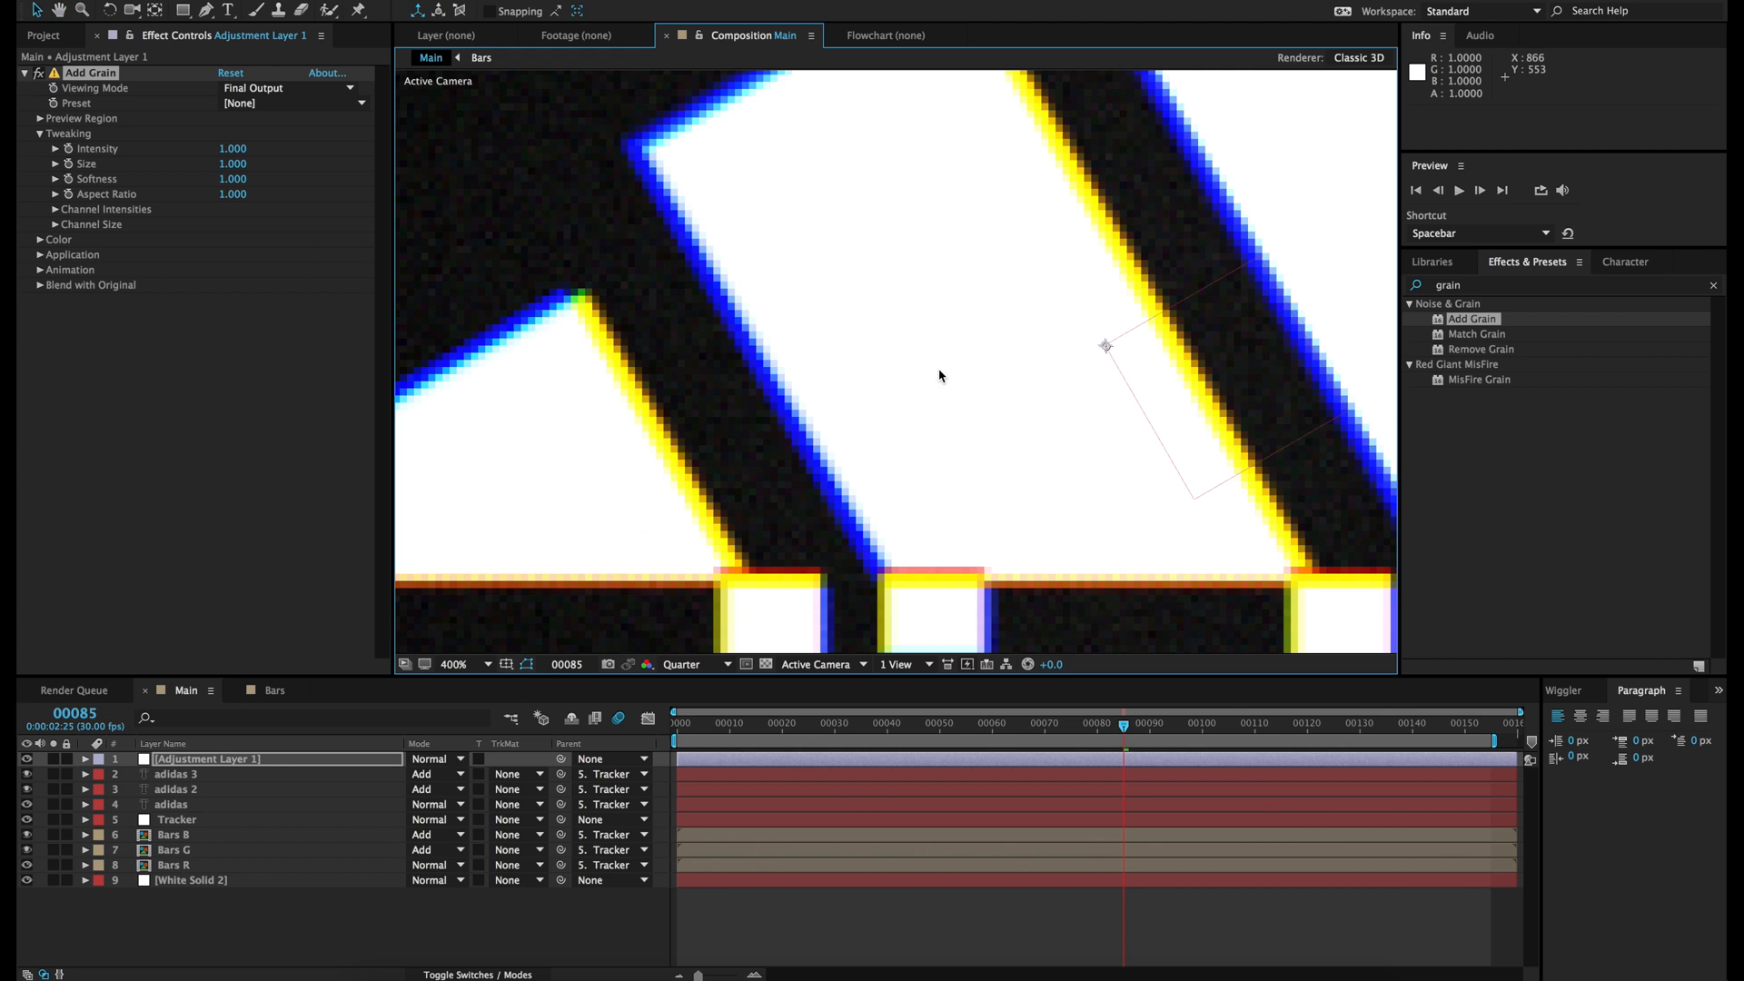
Step: Create a new 1920 × 1080 solid layer in very light grey, EFEFEF
{"action": "key", "text": "slash"}
{"action": "key", "text": "period"}
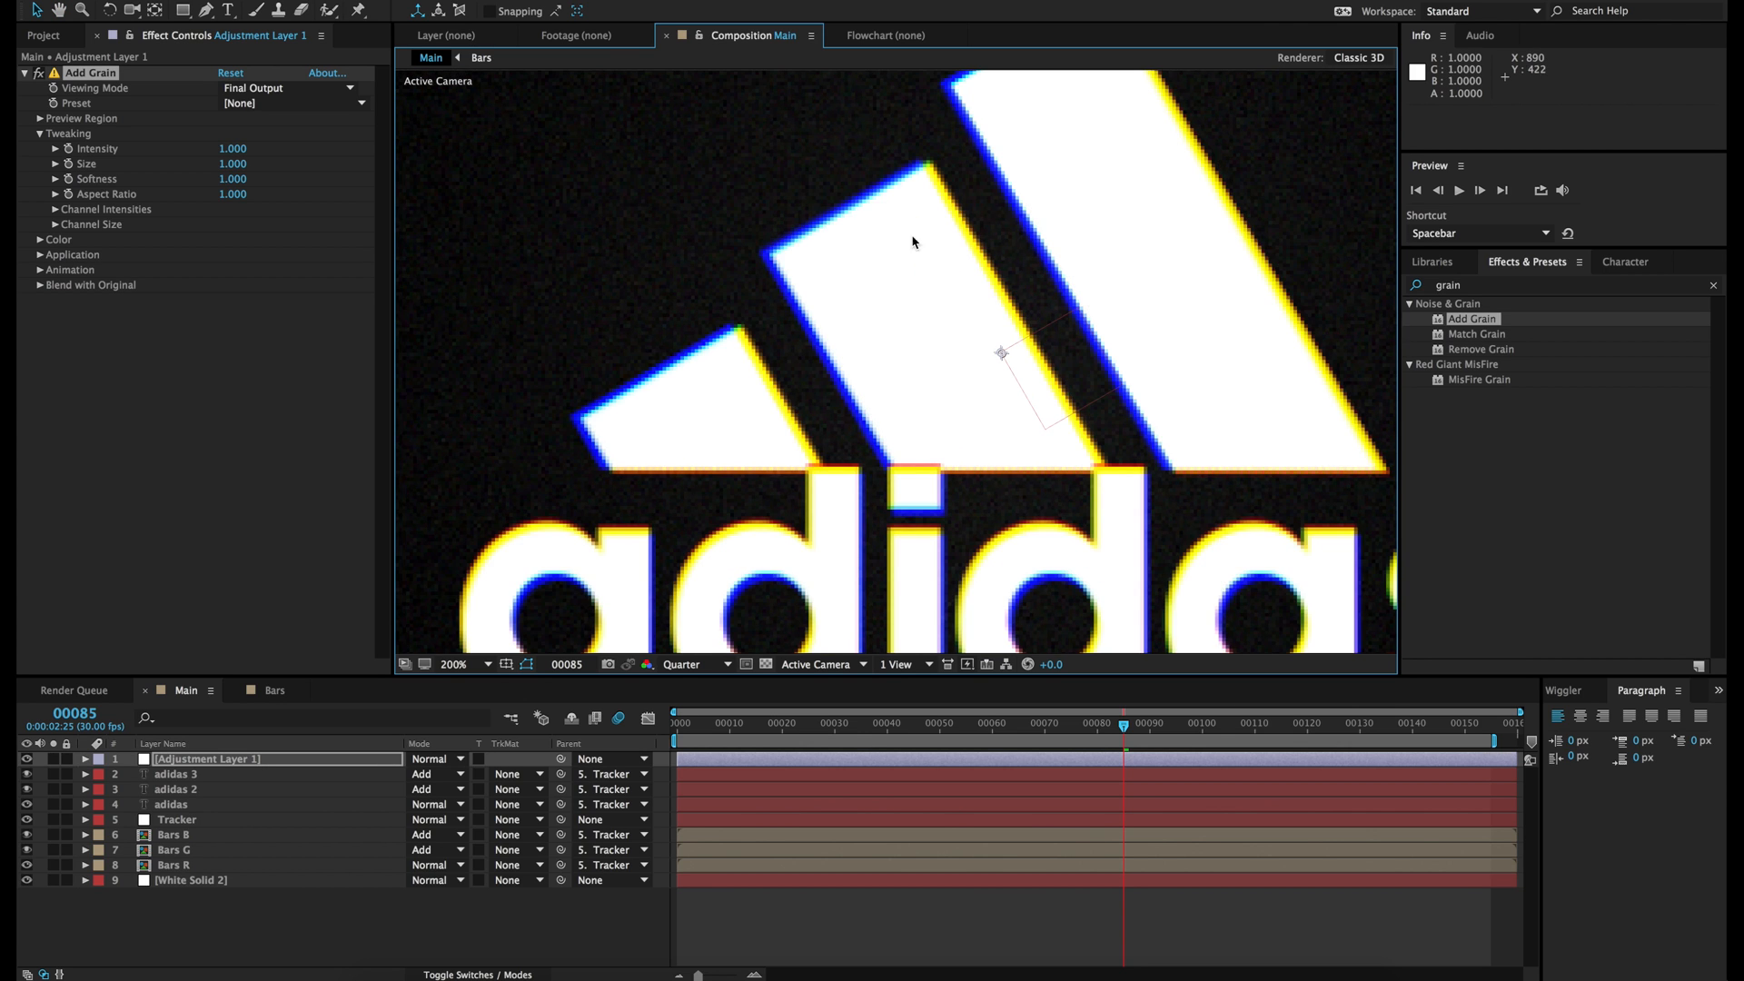
{"action": "left_click", "coordinate": [182, 834]}
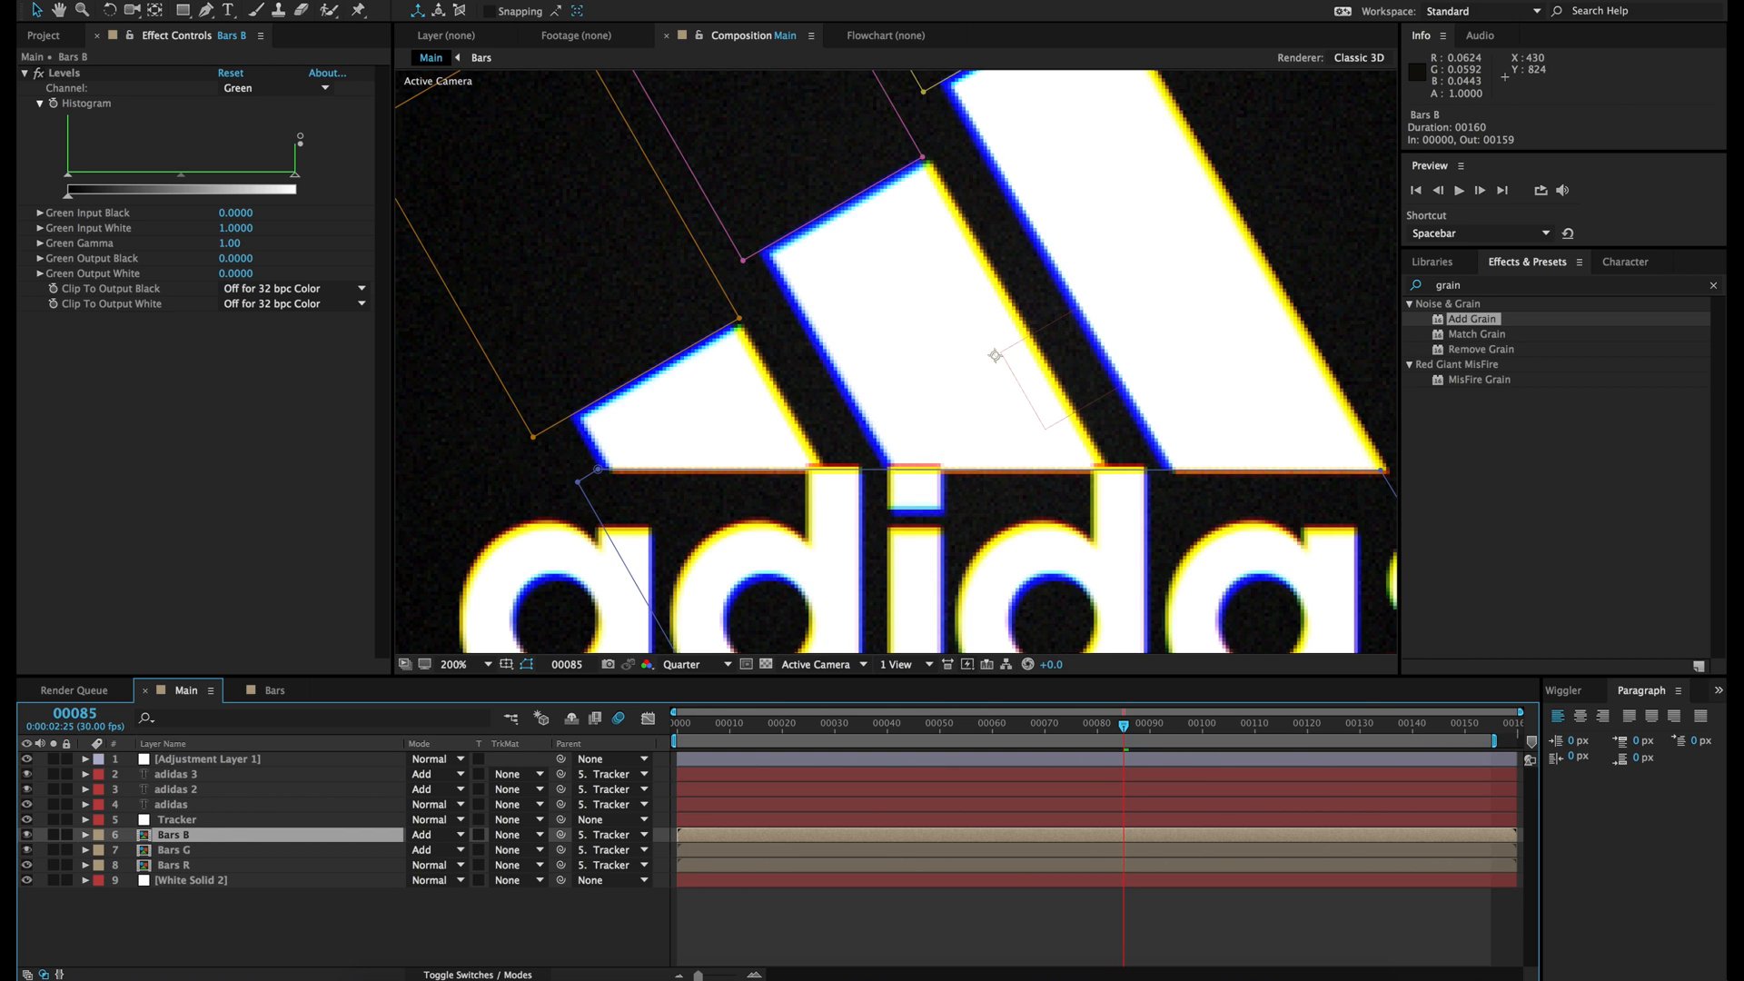
{"action": "left_click", "coordinate": [361, 0]}
{"action": "mouse_move", "coordinate": [375, 1]}
{"action": "left_click", "coordinate": [642, 17]}
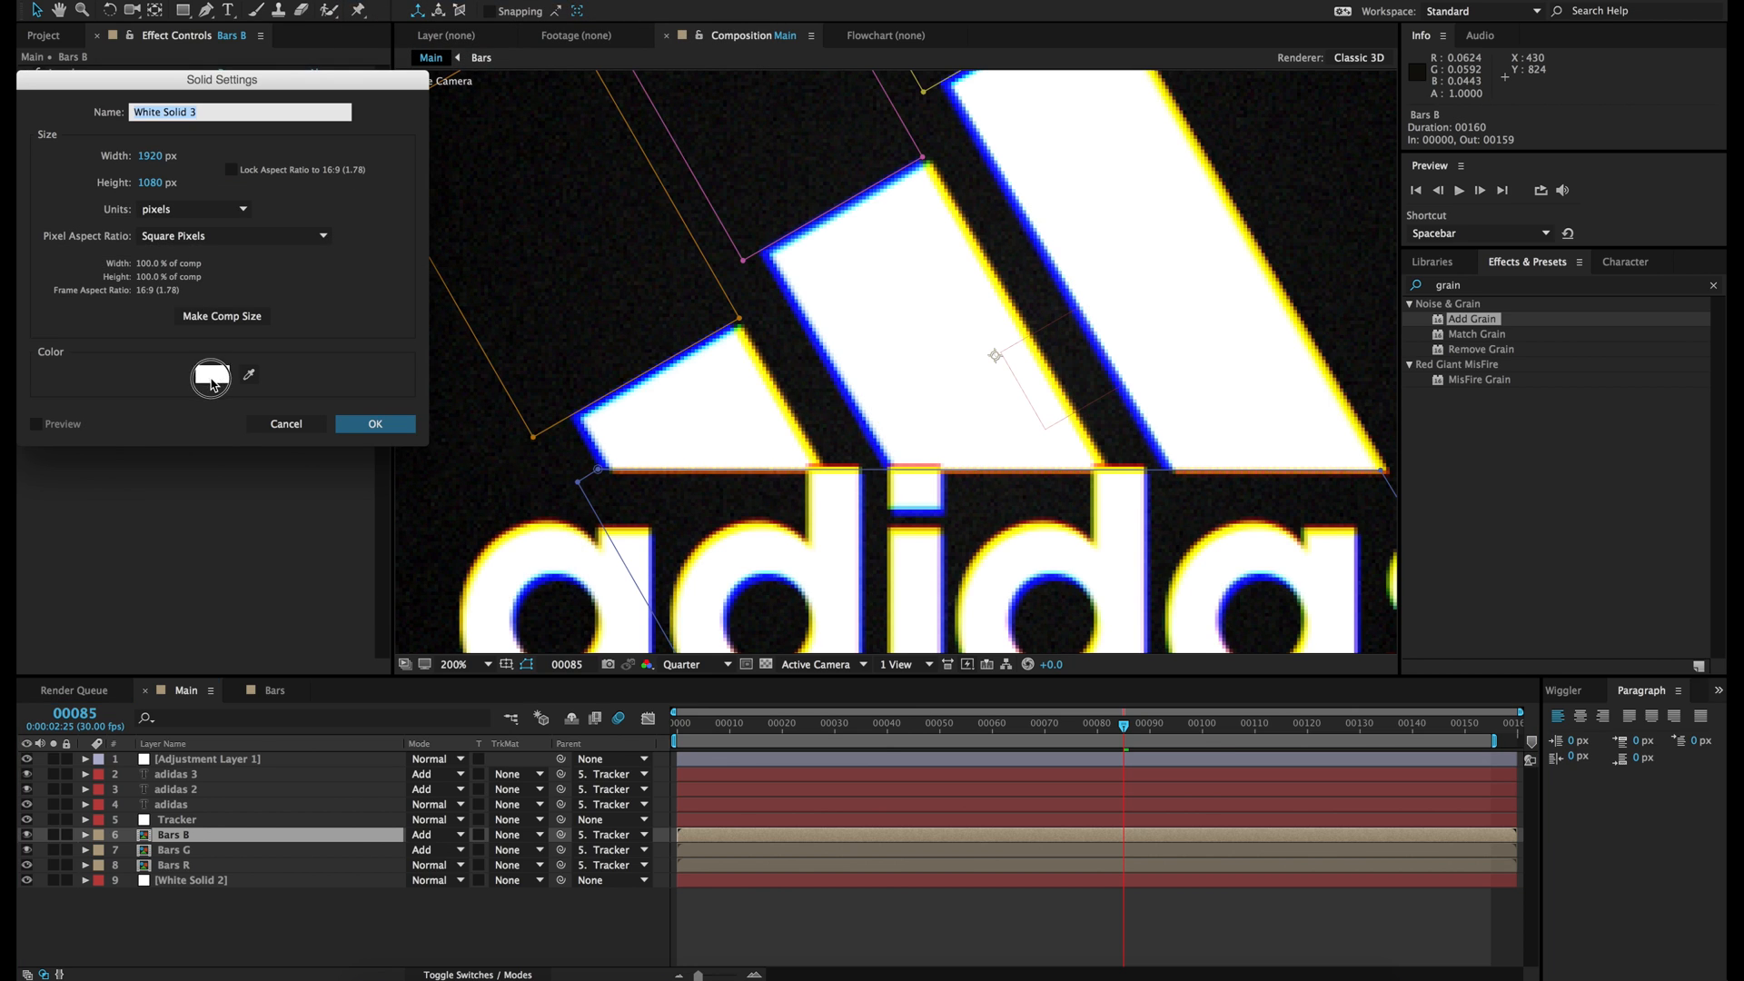
{"action": "left_click", "coordinate": [211, 373]}
{"action": "left_click_drag", "start_coordinate": [35, 117], "coordinate": [23, 120]}
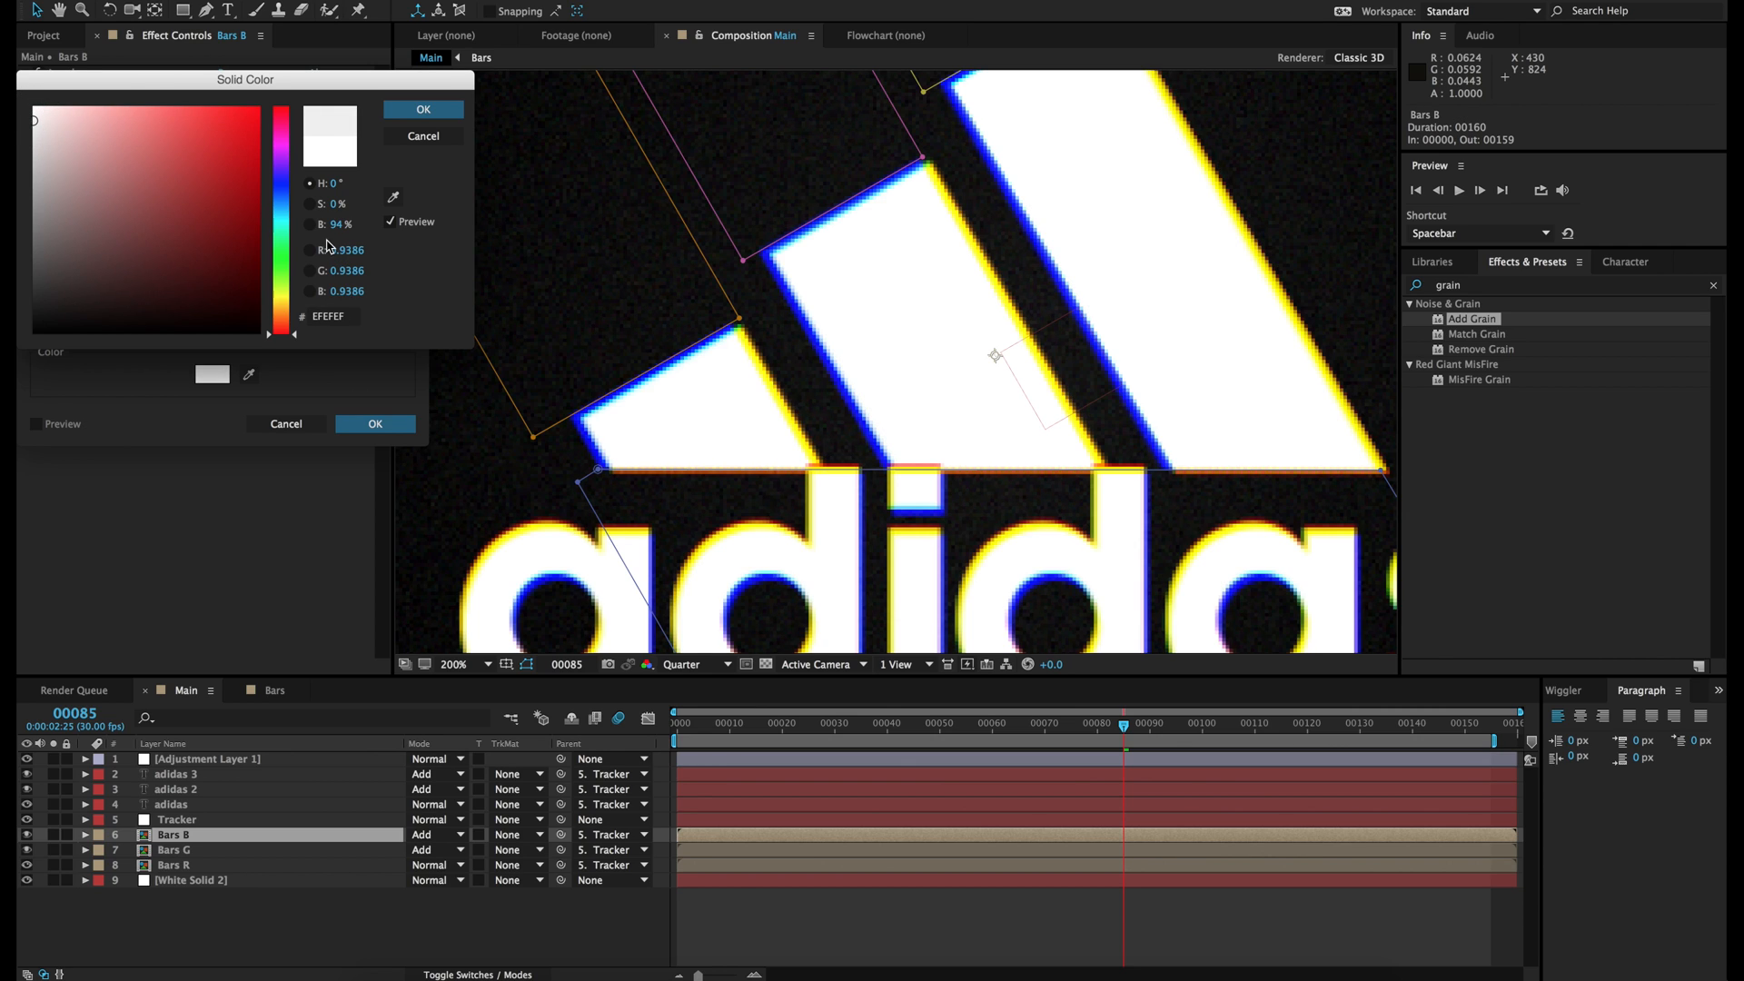
{"action": "left_click", "coordinate": [428, 112]}
{"action": "left_click", "coordinate": [405, 420]}
Step: Place the light grey solid directly below the grain adjustment layer and set its blending mode to Multiply
{"action": "left_click_drag", "start_coordinate": [203, 839], "coordinate": [196, 778]}
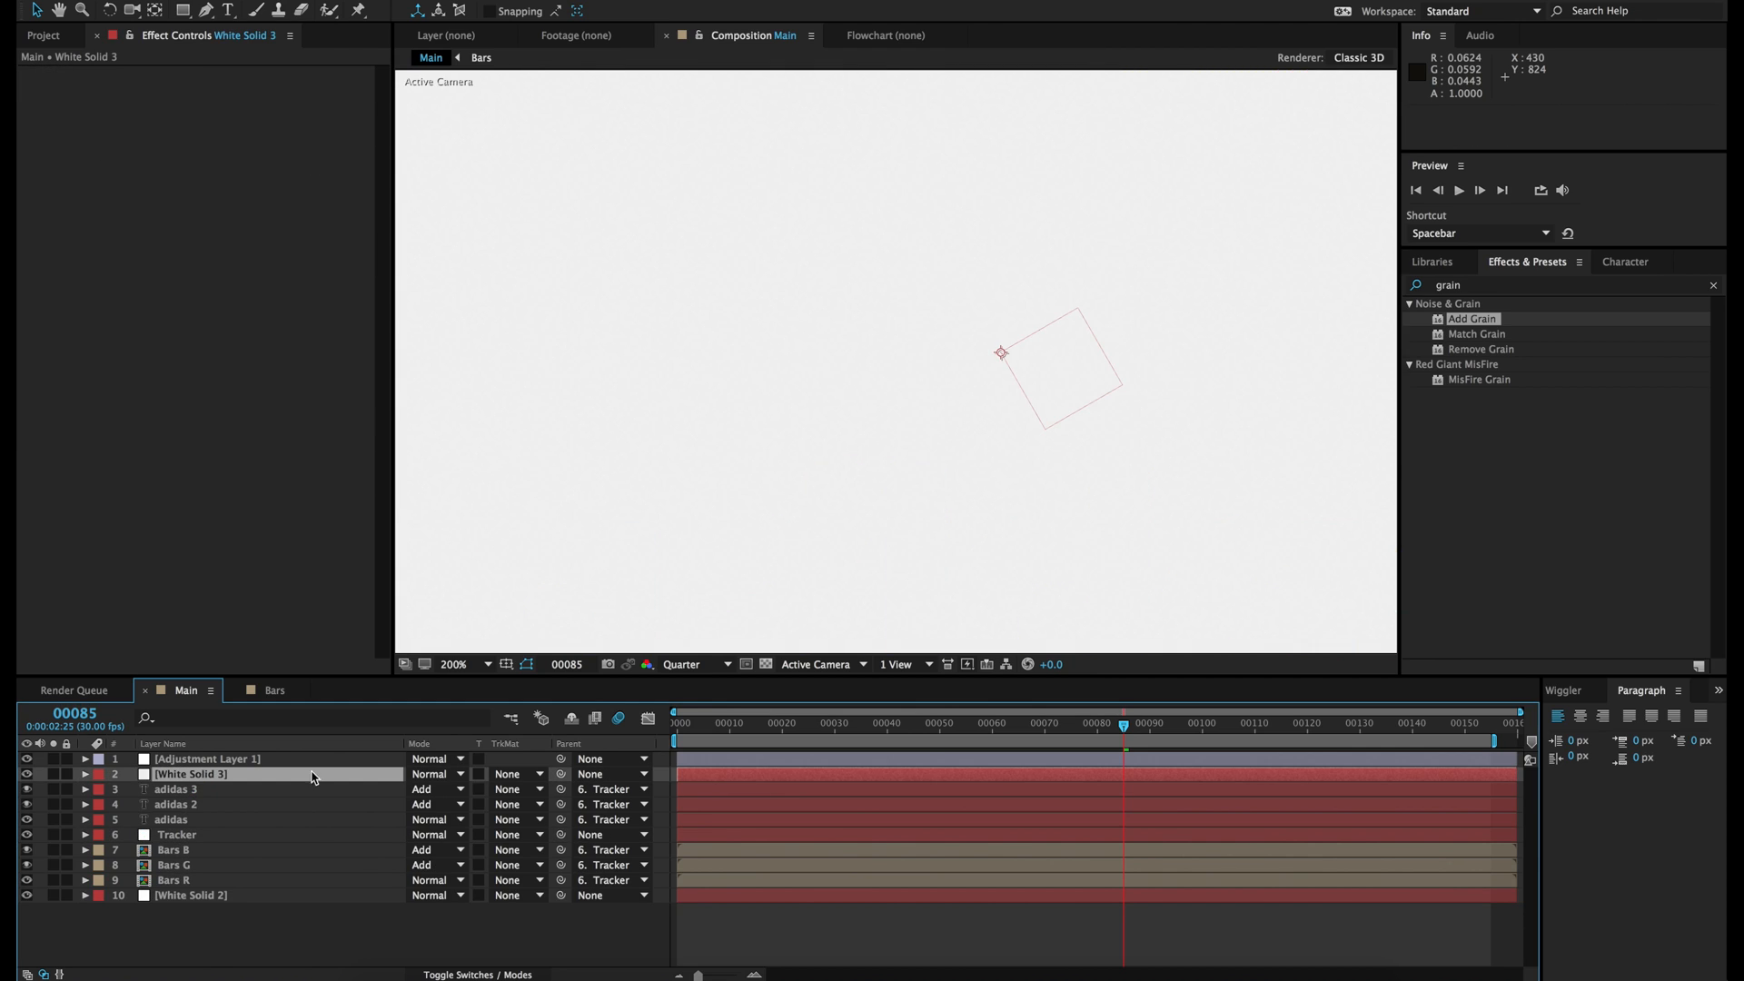
{"action": "left_click", "coordinate": [434, 773]}
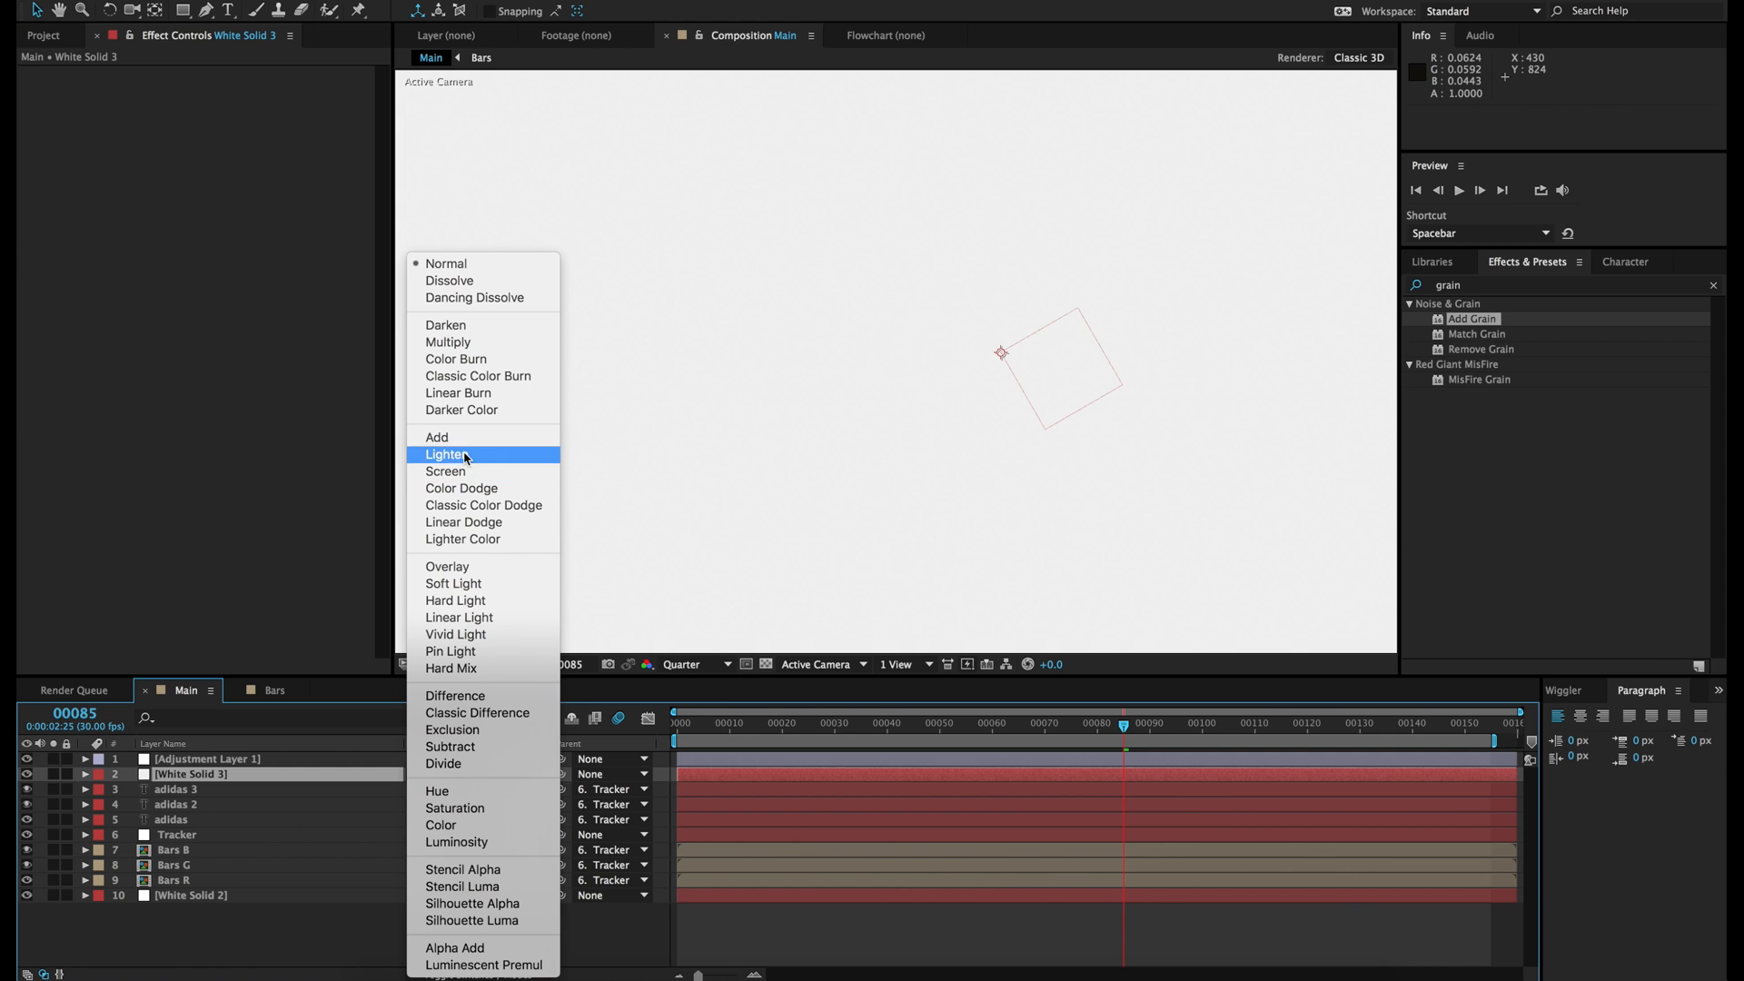
{"action": "left_click", "coordinate": [460, 343]}
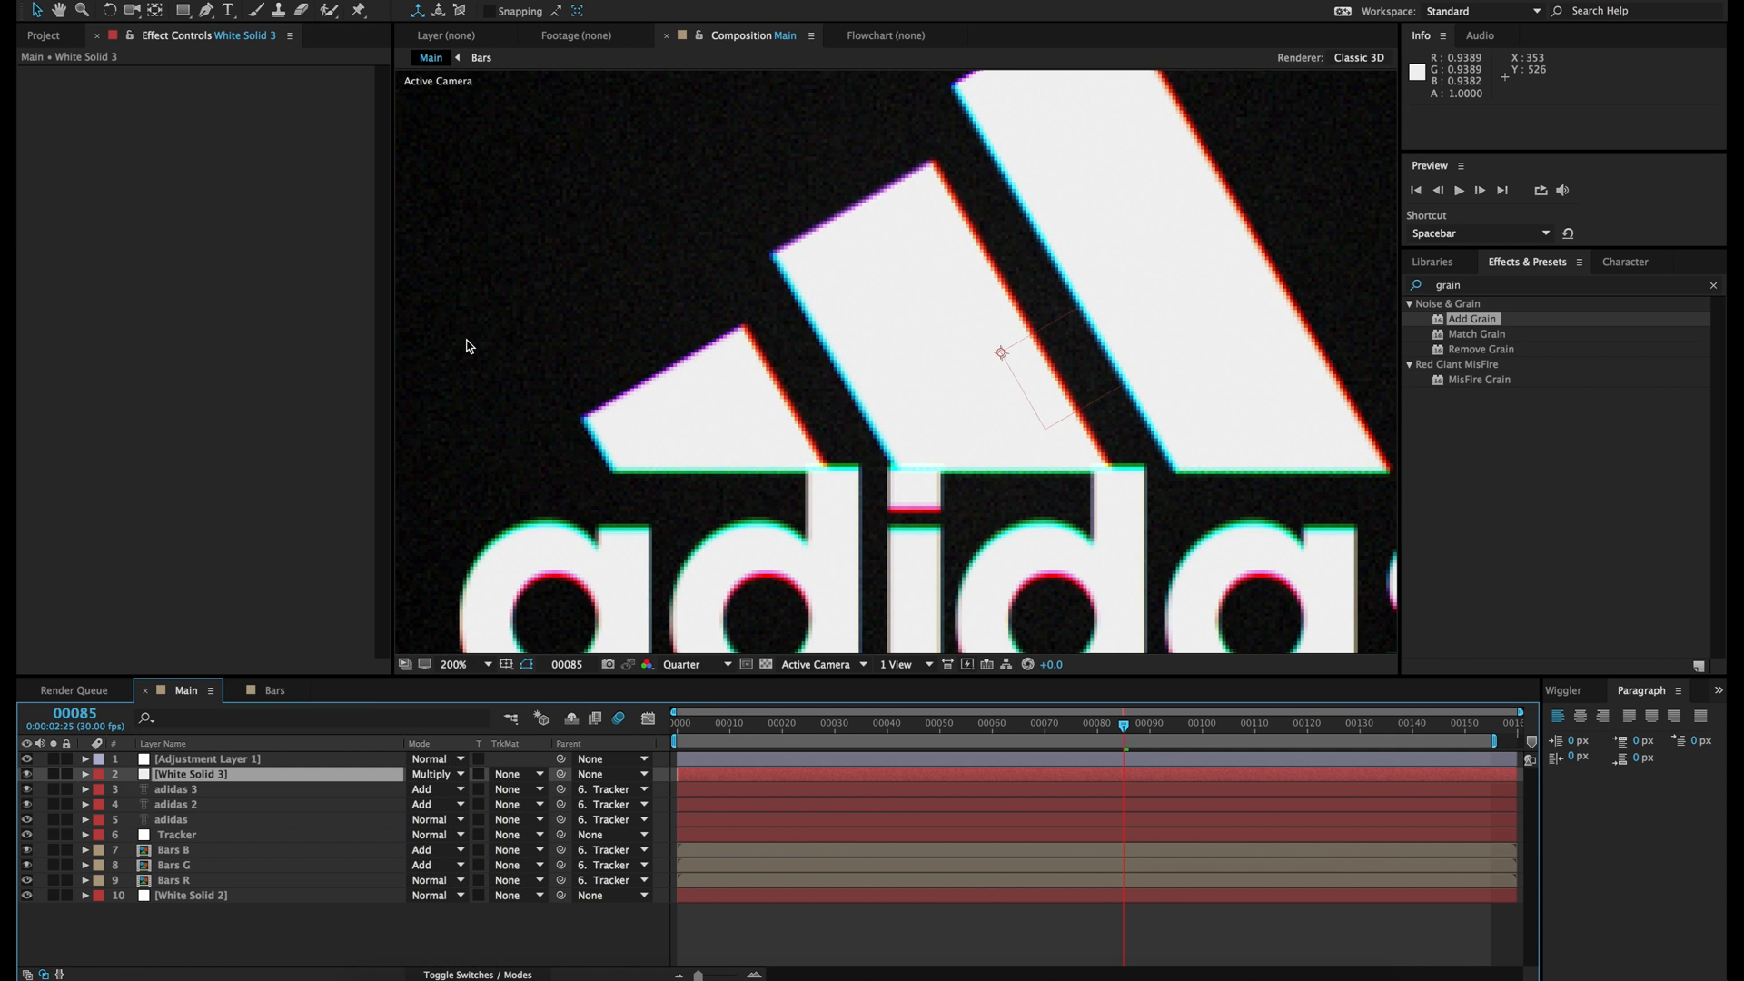
Step: Compare the logo's whites with the multiplied light grey solid hidden and shown
{"action": "left_click", "coordinate": [27, 775]}
{"action": "left_click", "coordinate": [27, 775]}
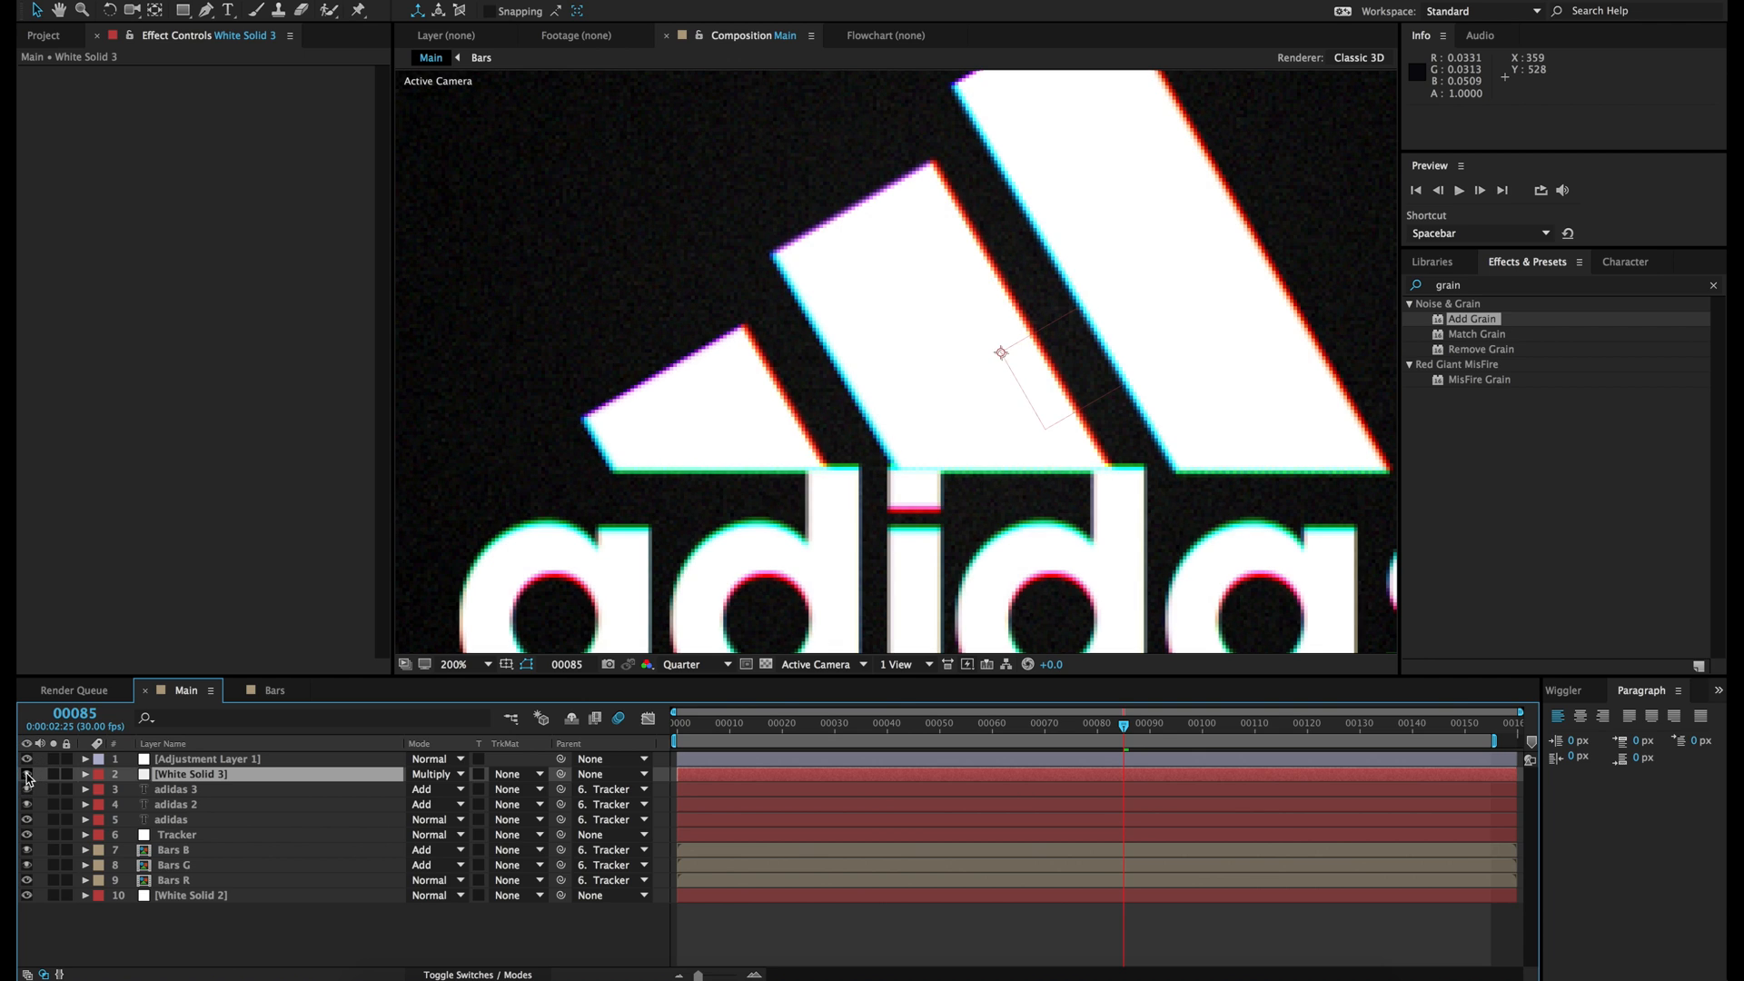
{"action": "left_click", "coordinate": [27, 775]}
{"action": "left_click", "coordinate": [28, 775]}
{"action": "left_click", "coordinate": [27, 775]}
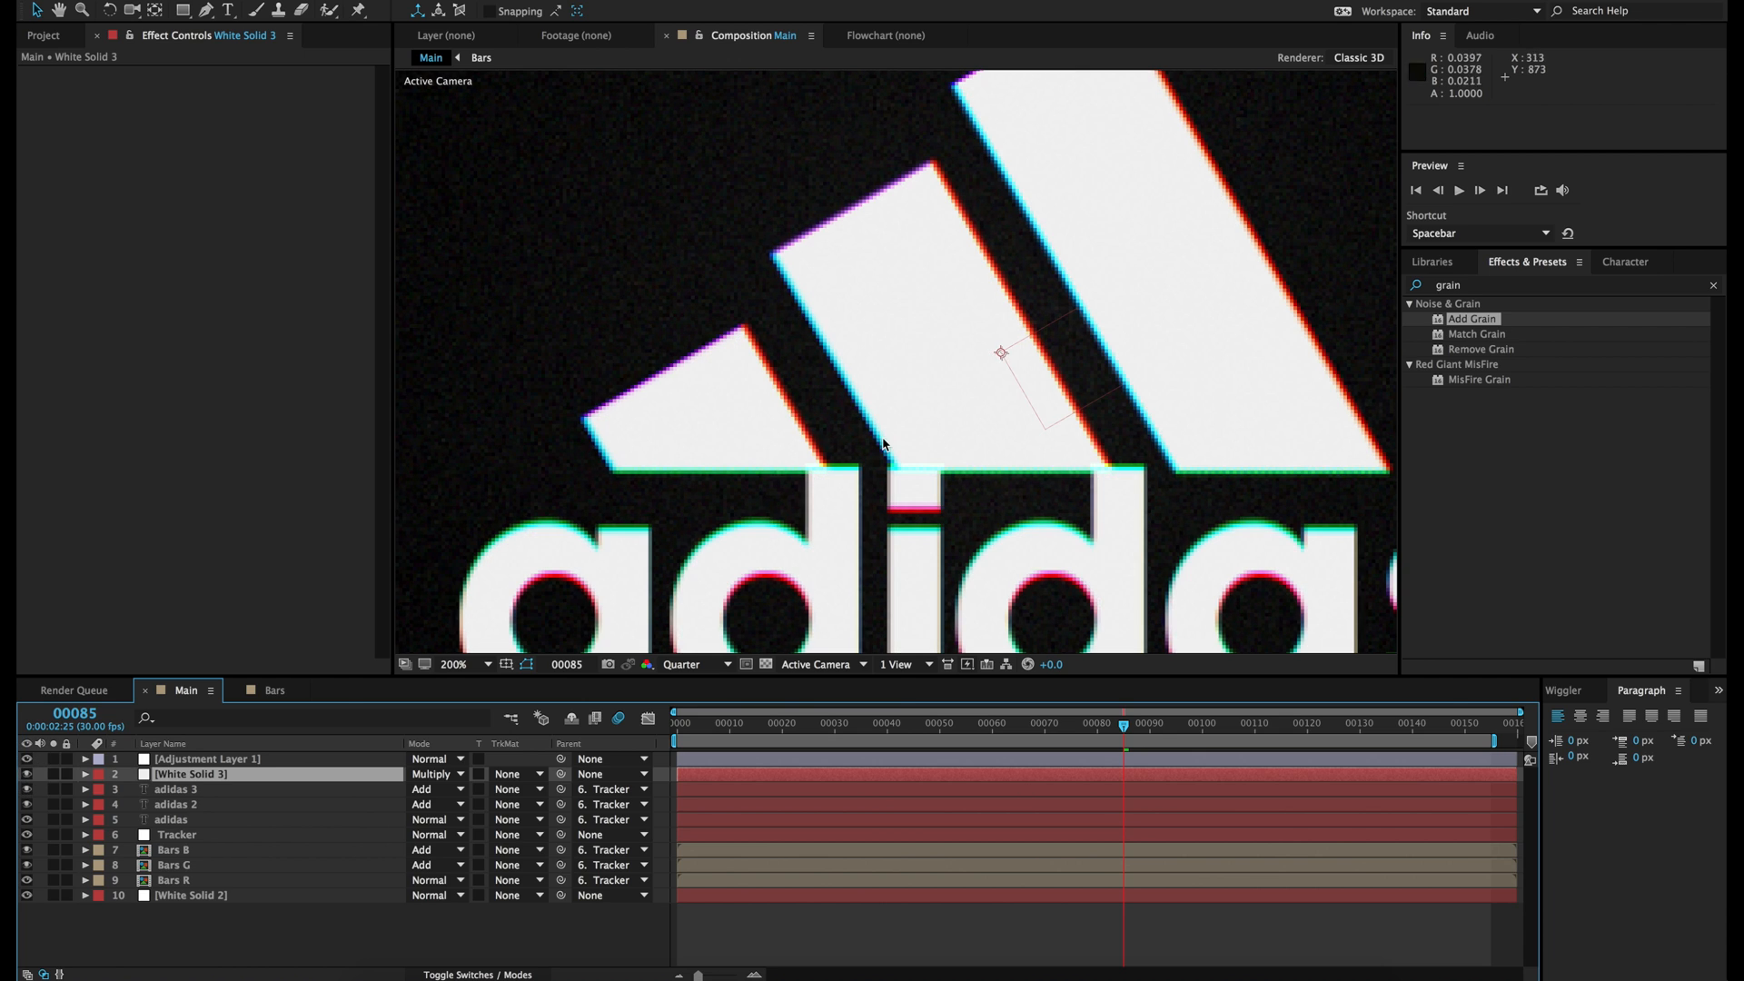
Step: Apply Add Grain to the light grey solid with Viewing Mode set to Final Output and Intensity 5
{"action": "left_click", "coordinate": [207, 773]}
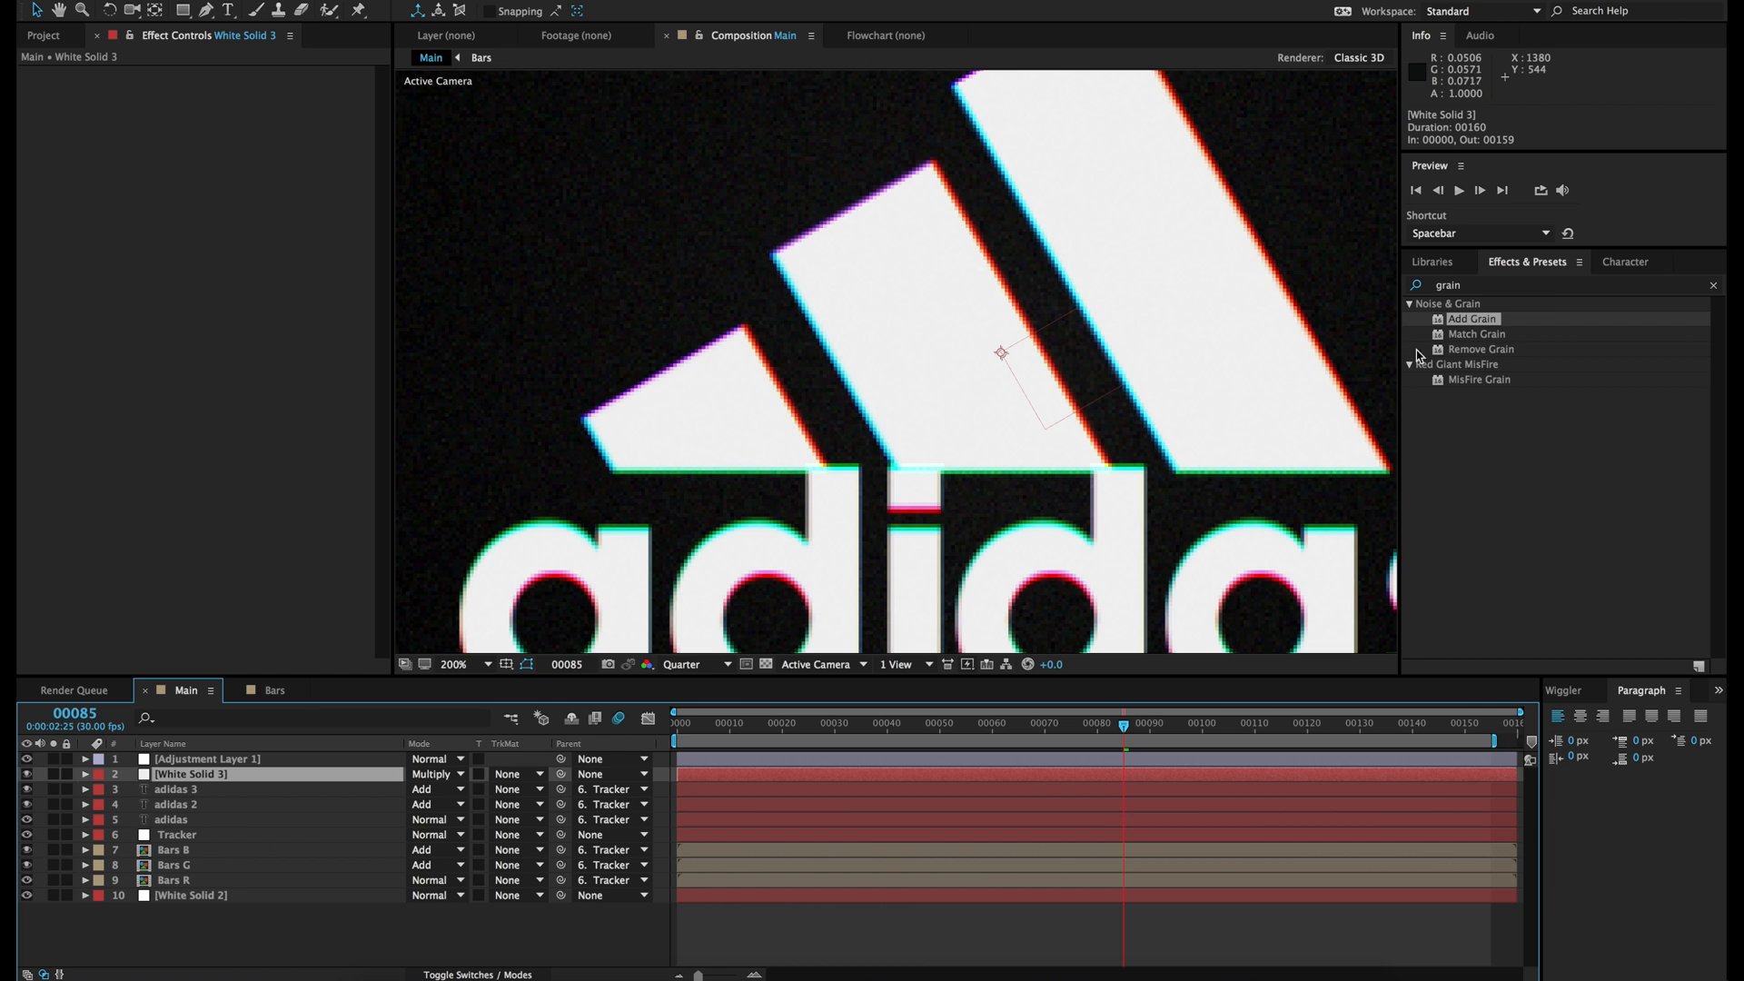
{"action": "left_click_drag", "start_coordinate": [1486, 321], "coordinate": [328, 434]}
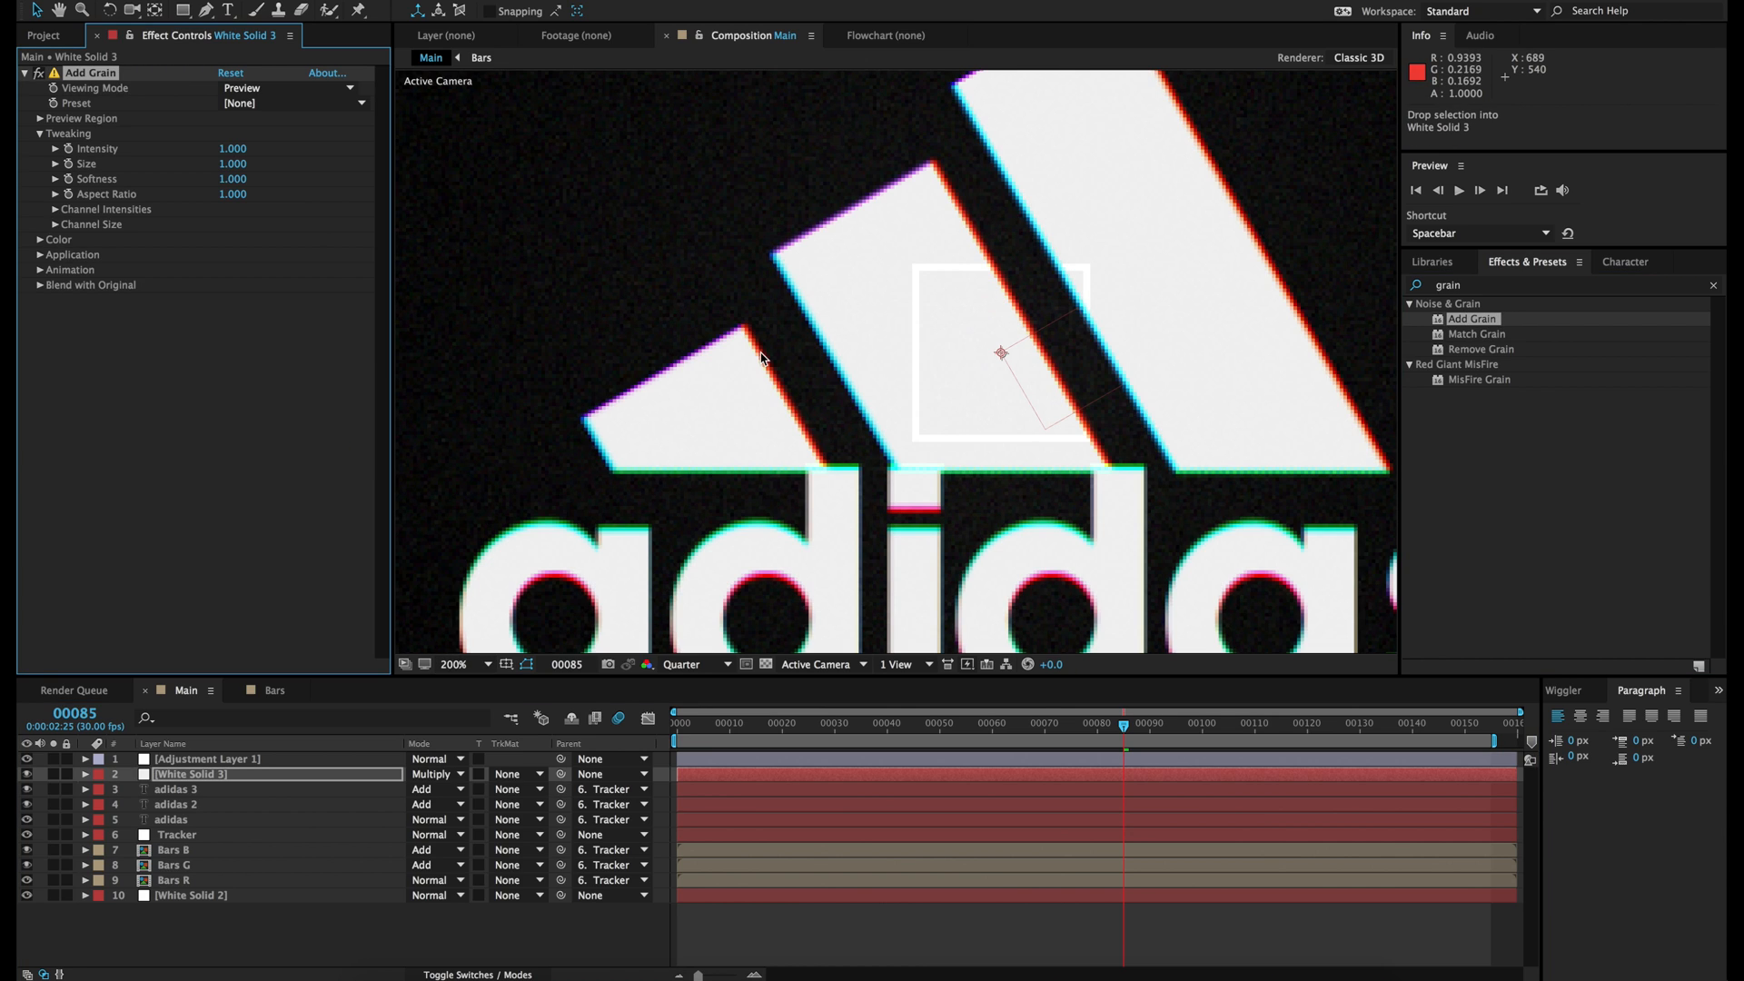
{"action": "left_click", "coordinate": [281, 88]}
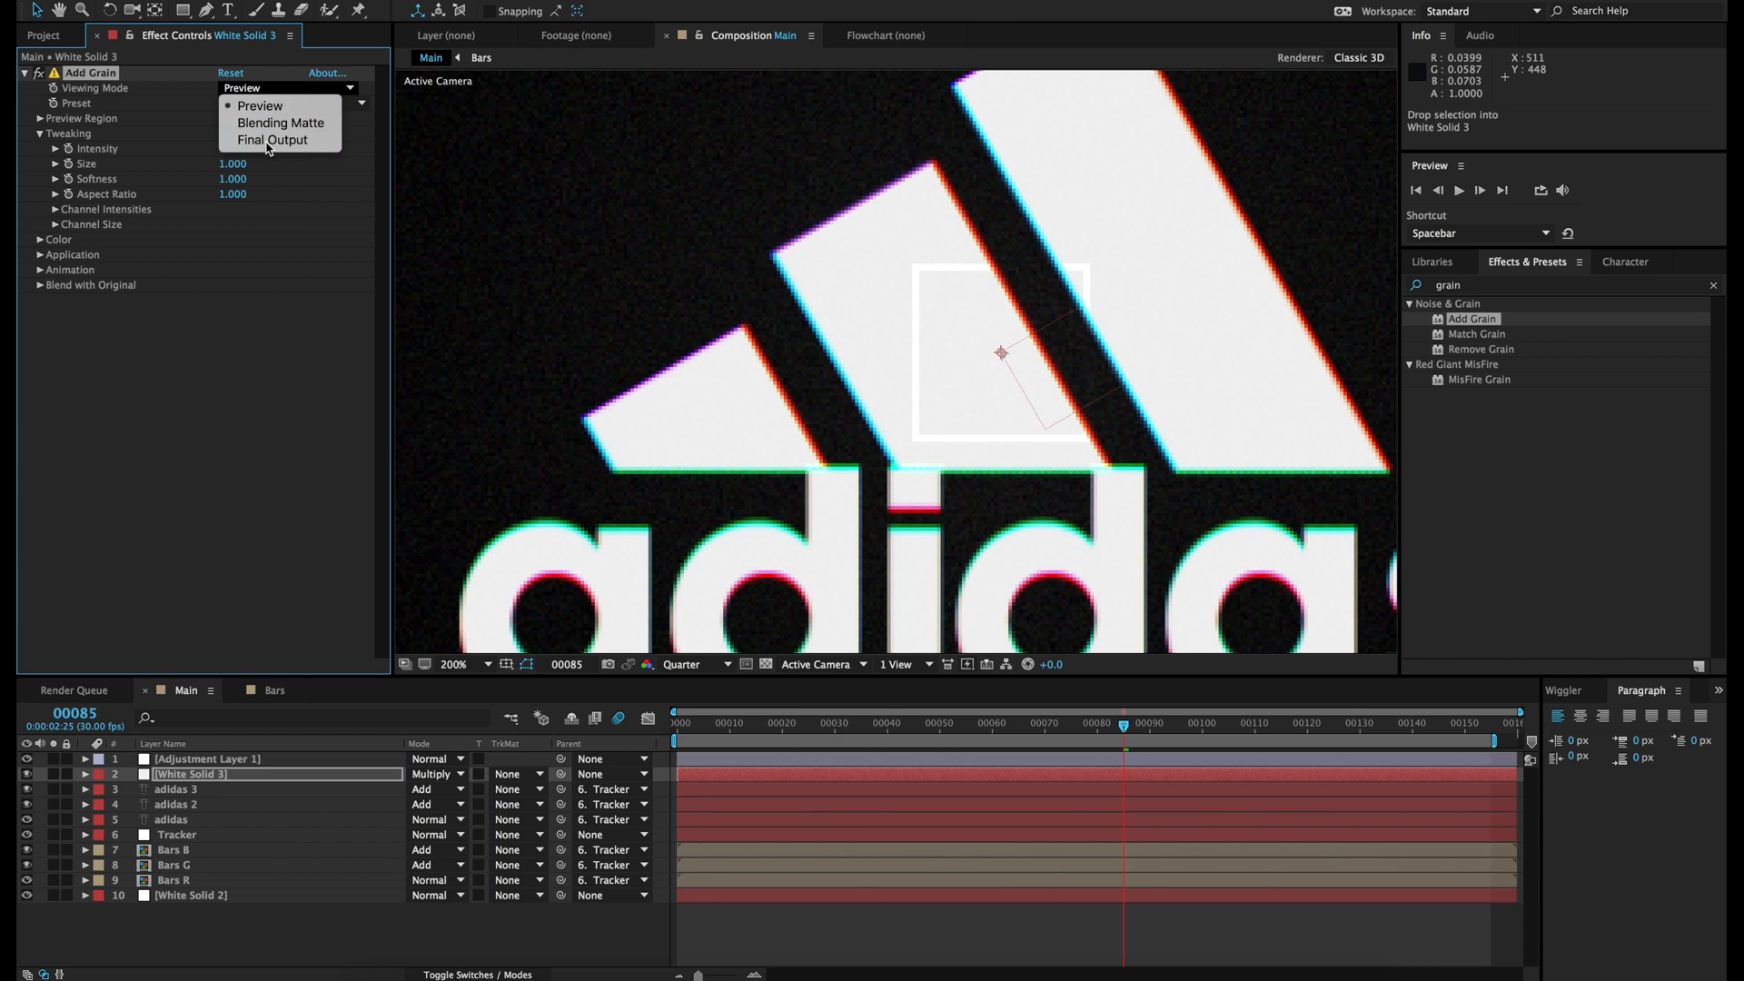
{"action": "left_click", "coordinate": [273, 140]}
{"action": "left_click", "coordinate": [232, 149]}
{"action": "key", "text": "Return"}
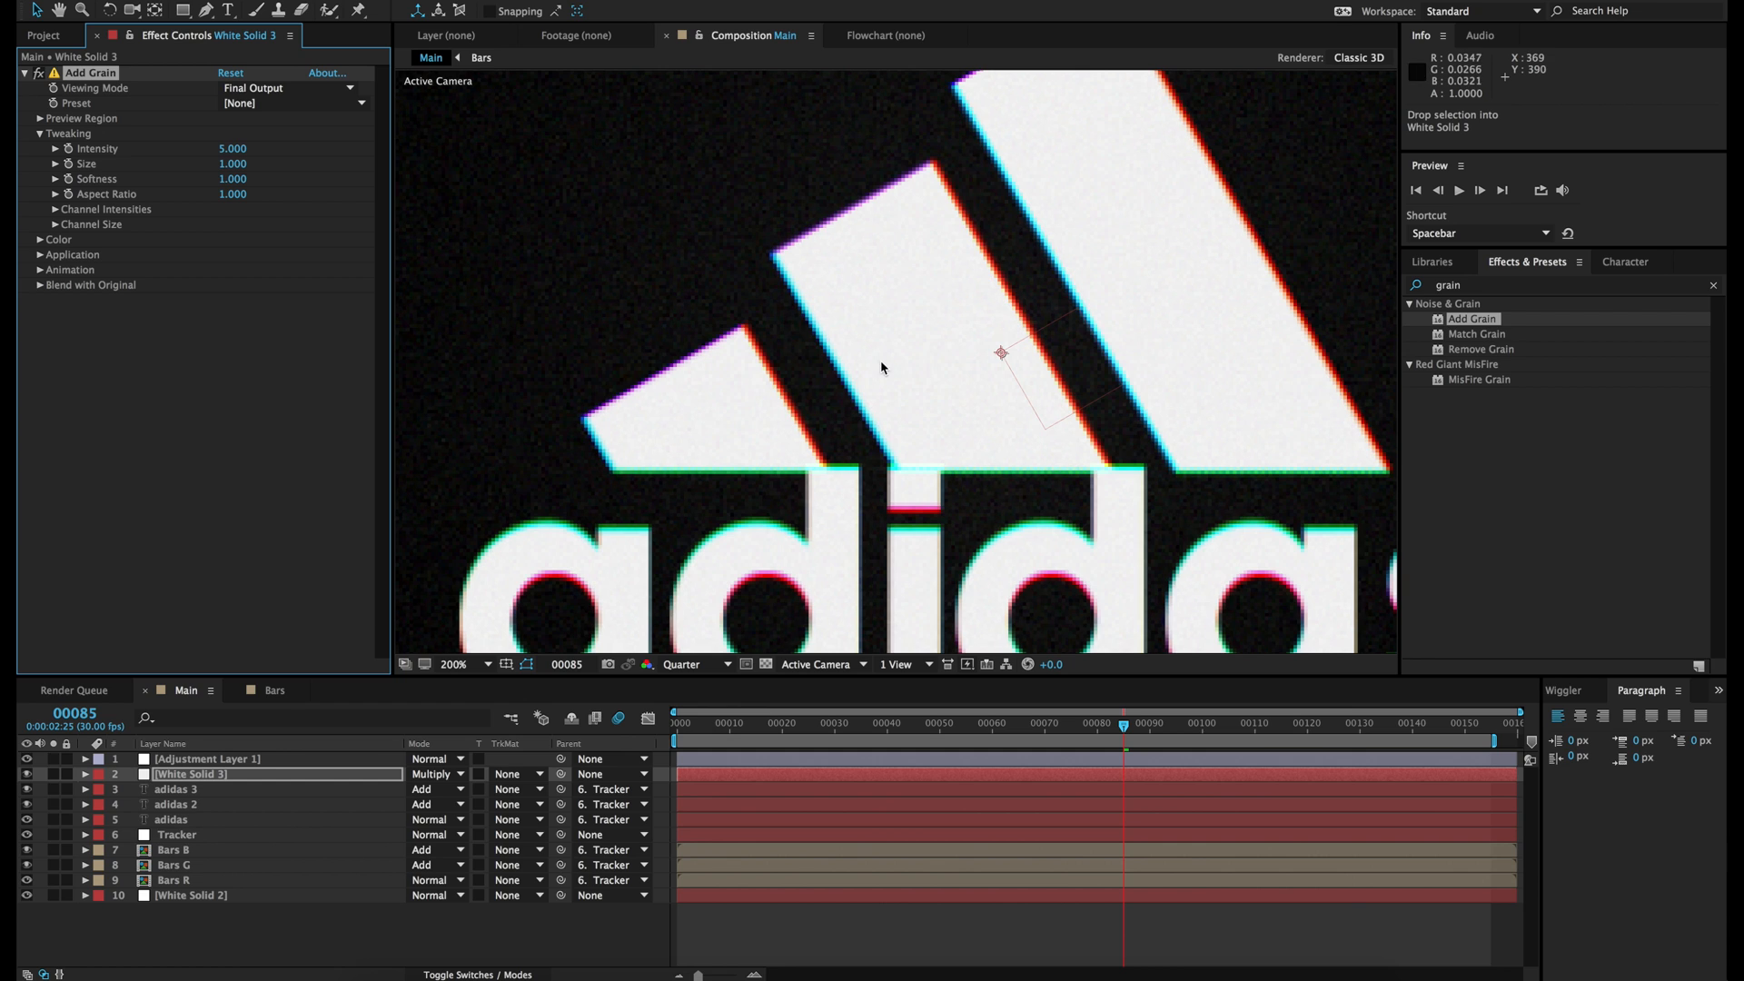
Step: Set the composition preview resolution to Full to judge the grain on the logo bars
{"action": "scroll", "coordinate": [1025, 377], "scroll_direction": "up", "scroll_amount": 2}
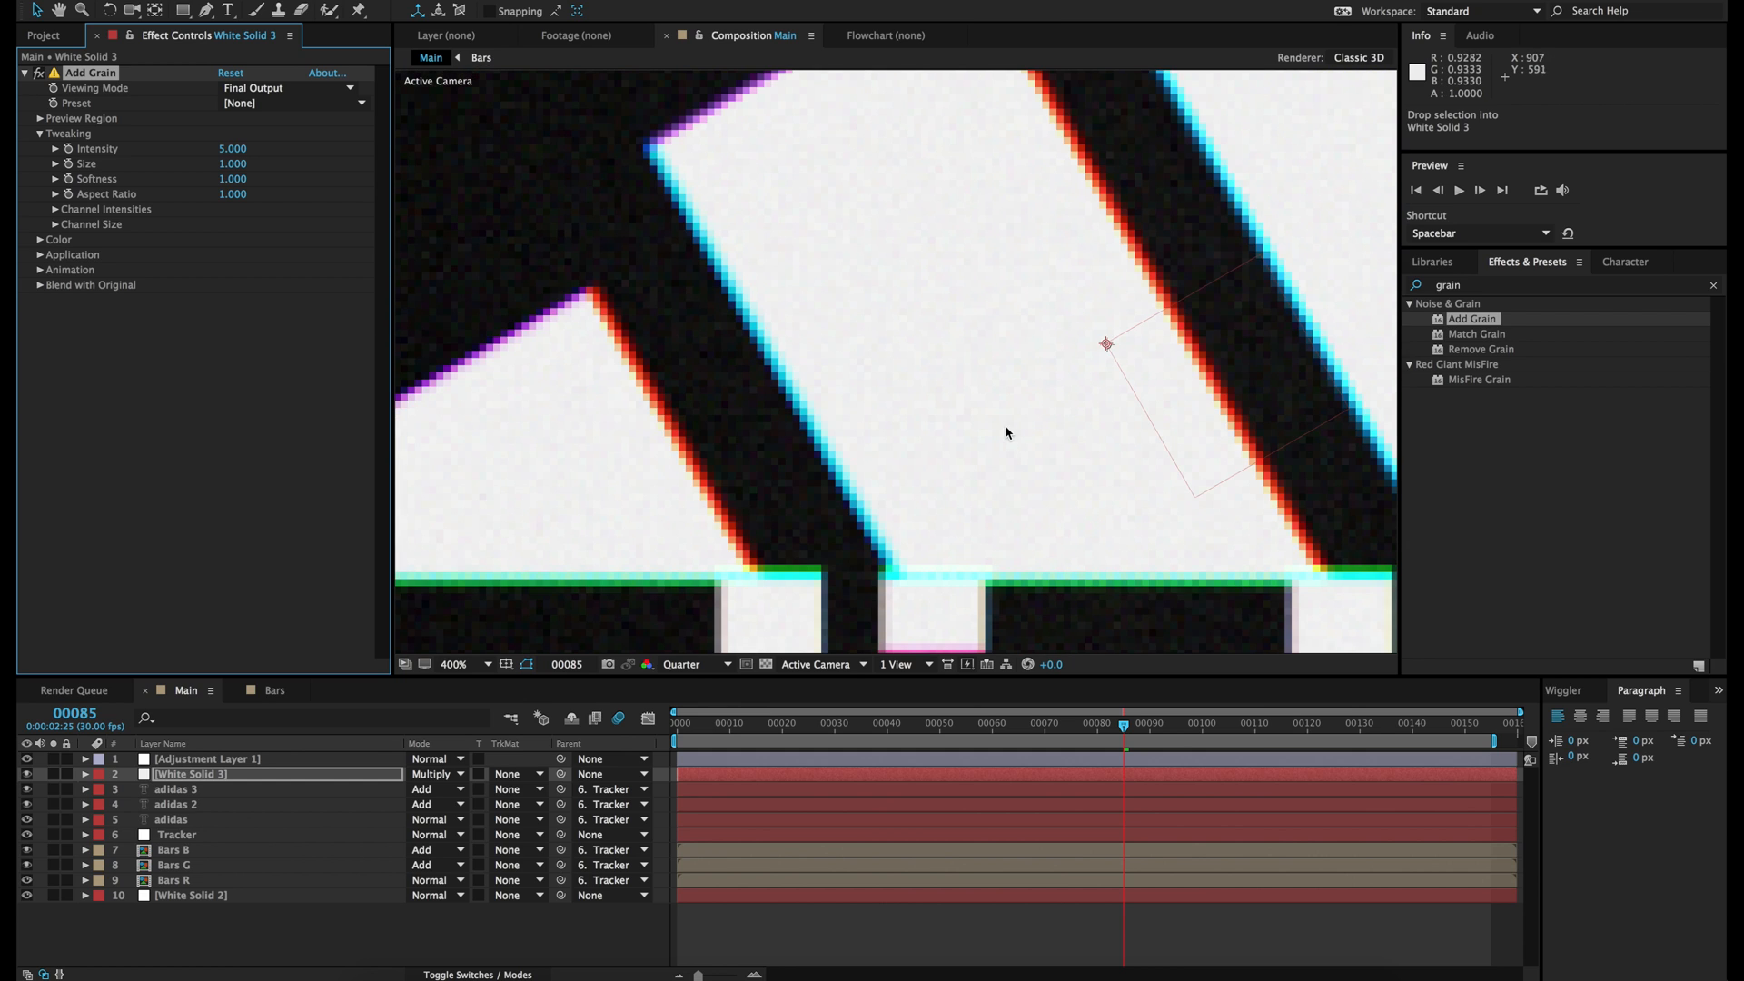
{"action": "left_click", "coordinate": [685, 670]}
{"action": "left_click", "coordinate": [687, 709]}
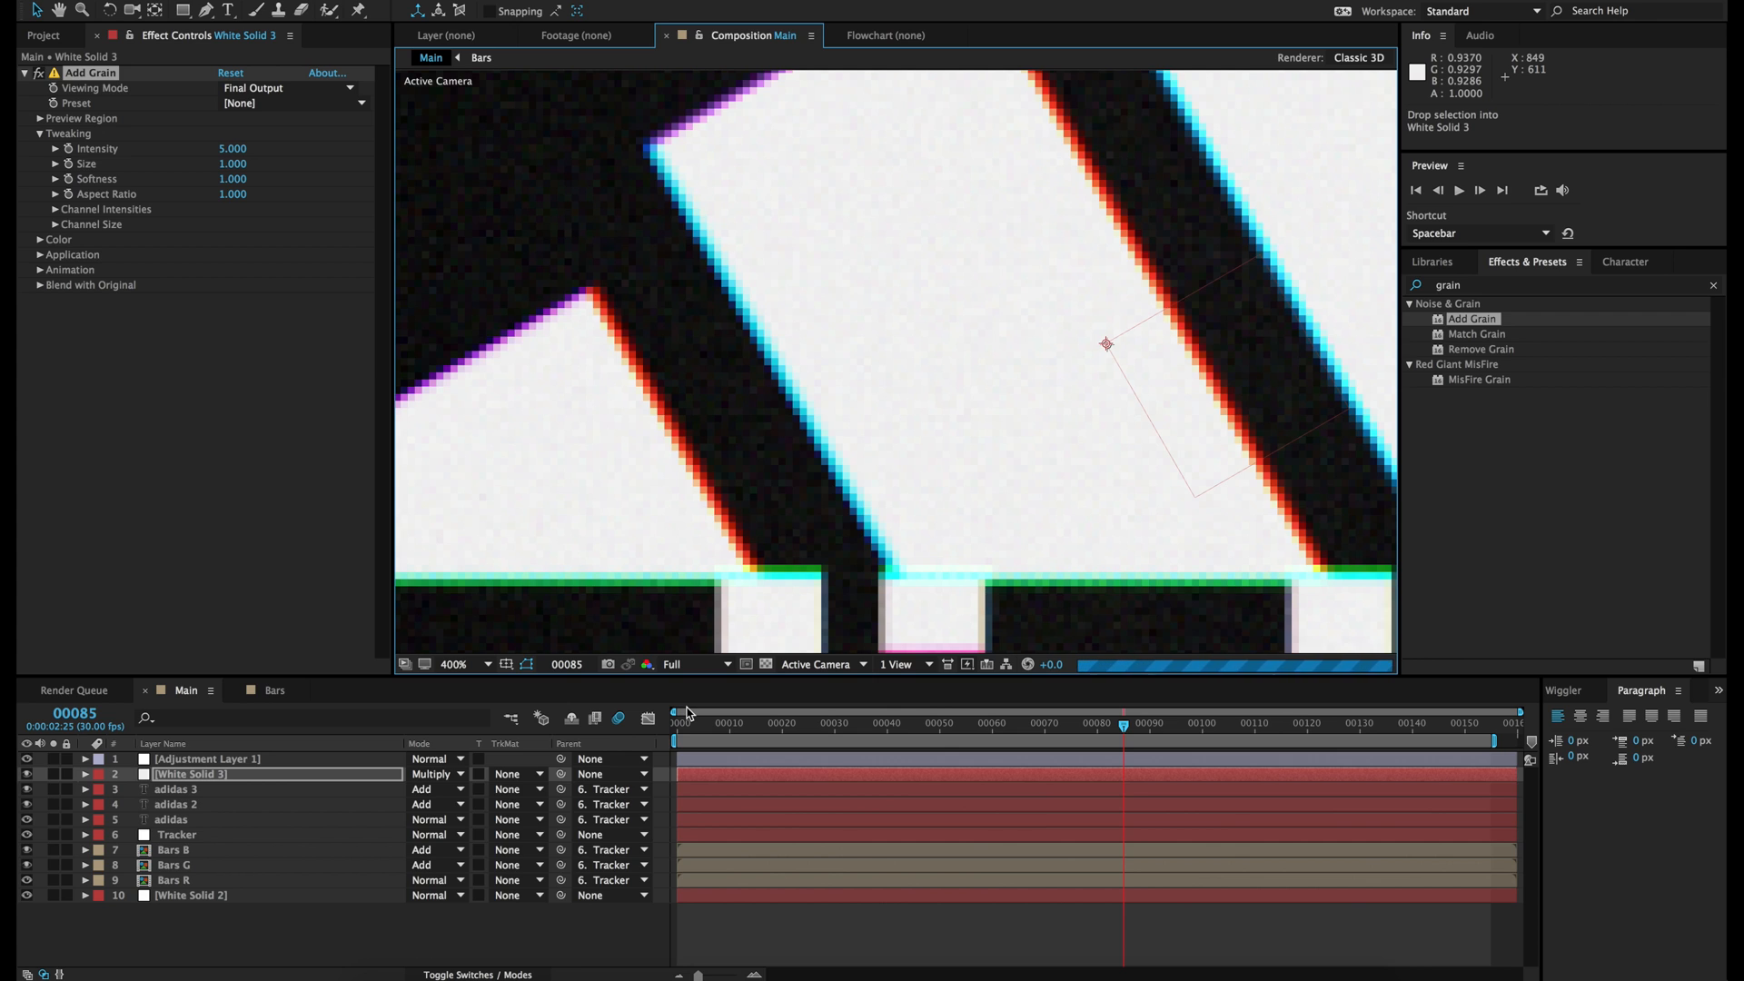
{"action": "key", "text": "comma"}
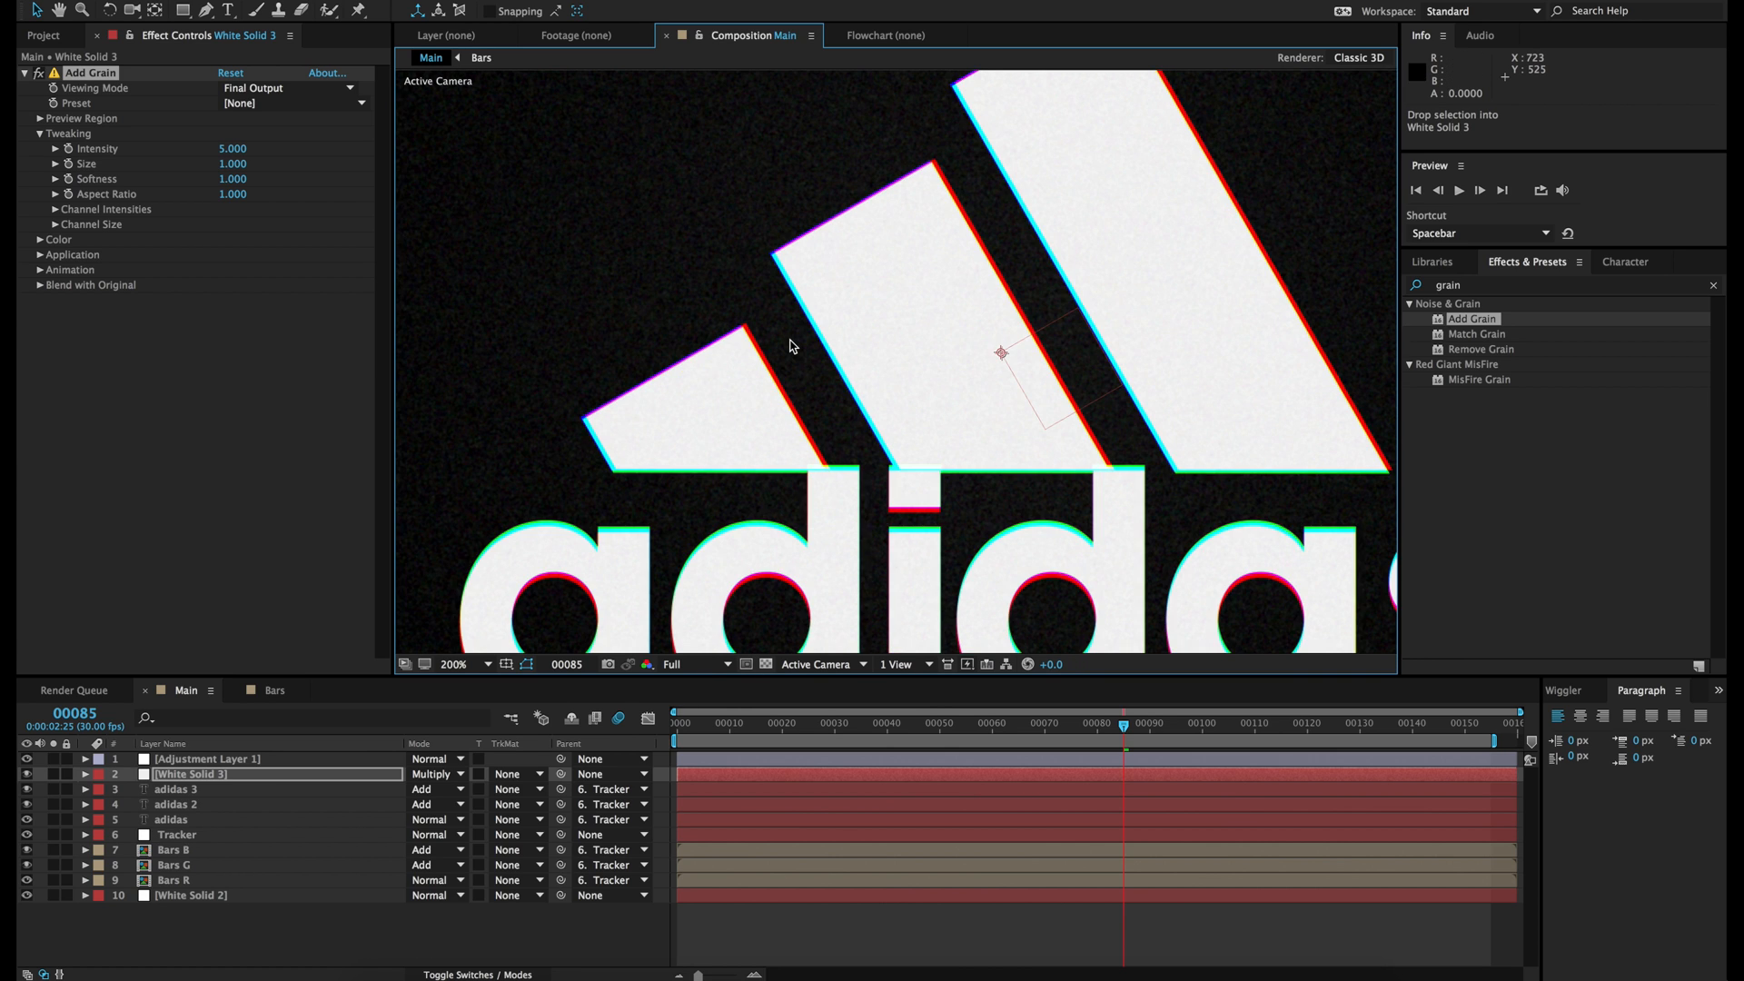
Step: Set the light grey solid's grain Intensity to 8 and inspect the grain on the bars and wordmark
{"action": "left_click", "coordinate": [228, 148]}
{"action": "type", "text": "8"}
{"action": "key", "text": "Return"}
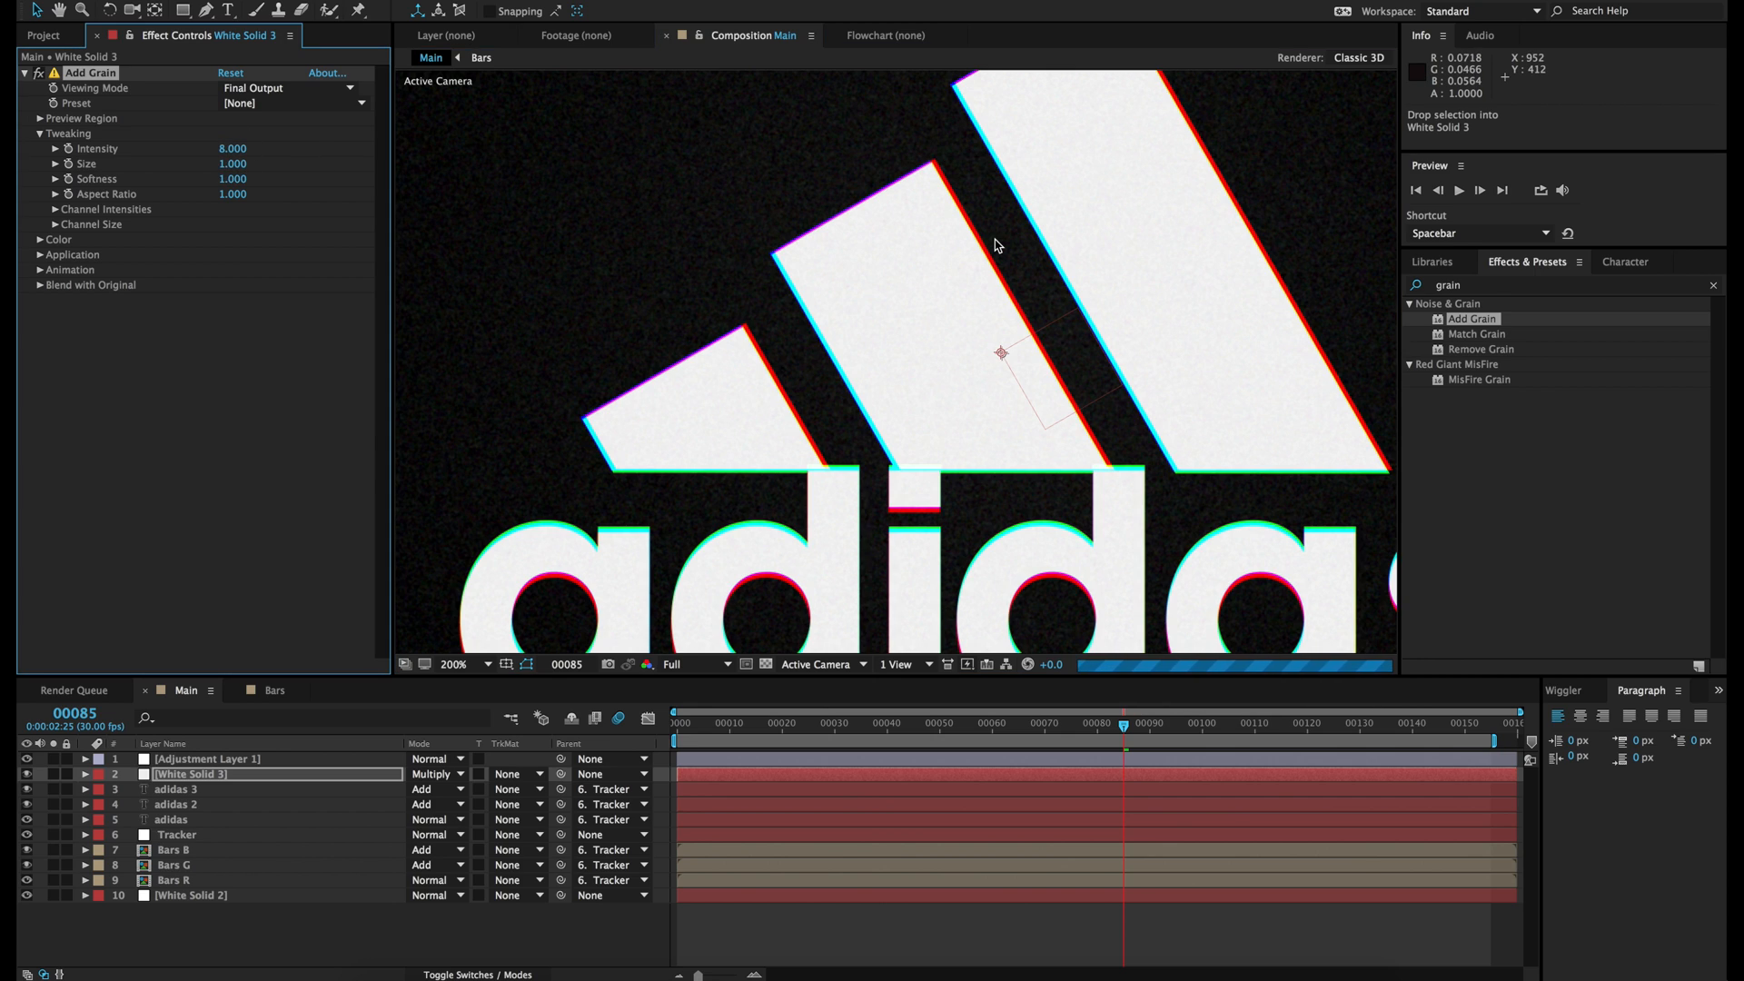
{"action": "key", "text": "period"}
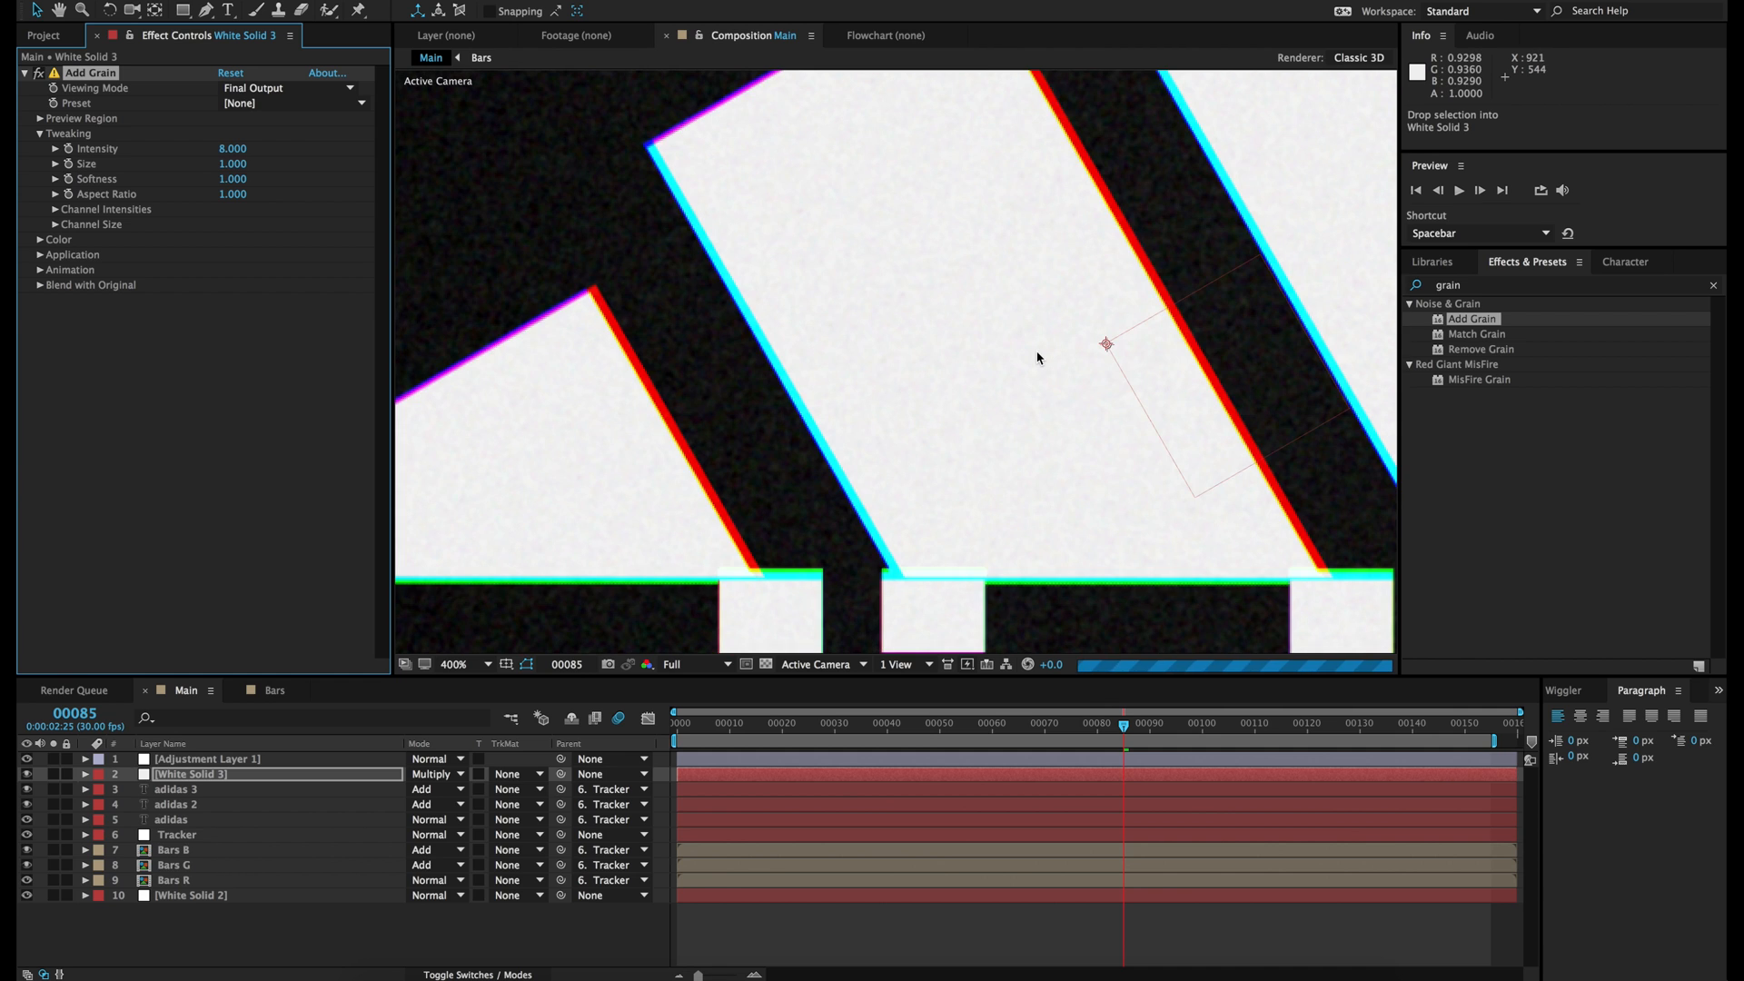
{"action": "left_click_drag", "start_coordinate": [860, 455], "coordinate": [1141, 187]}
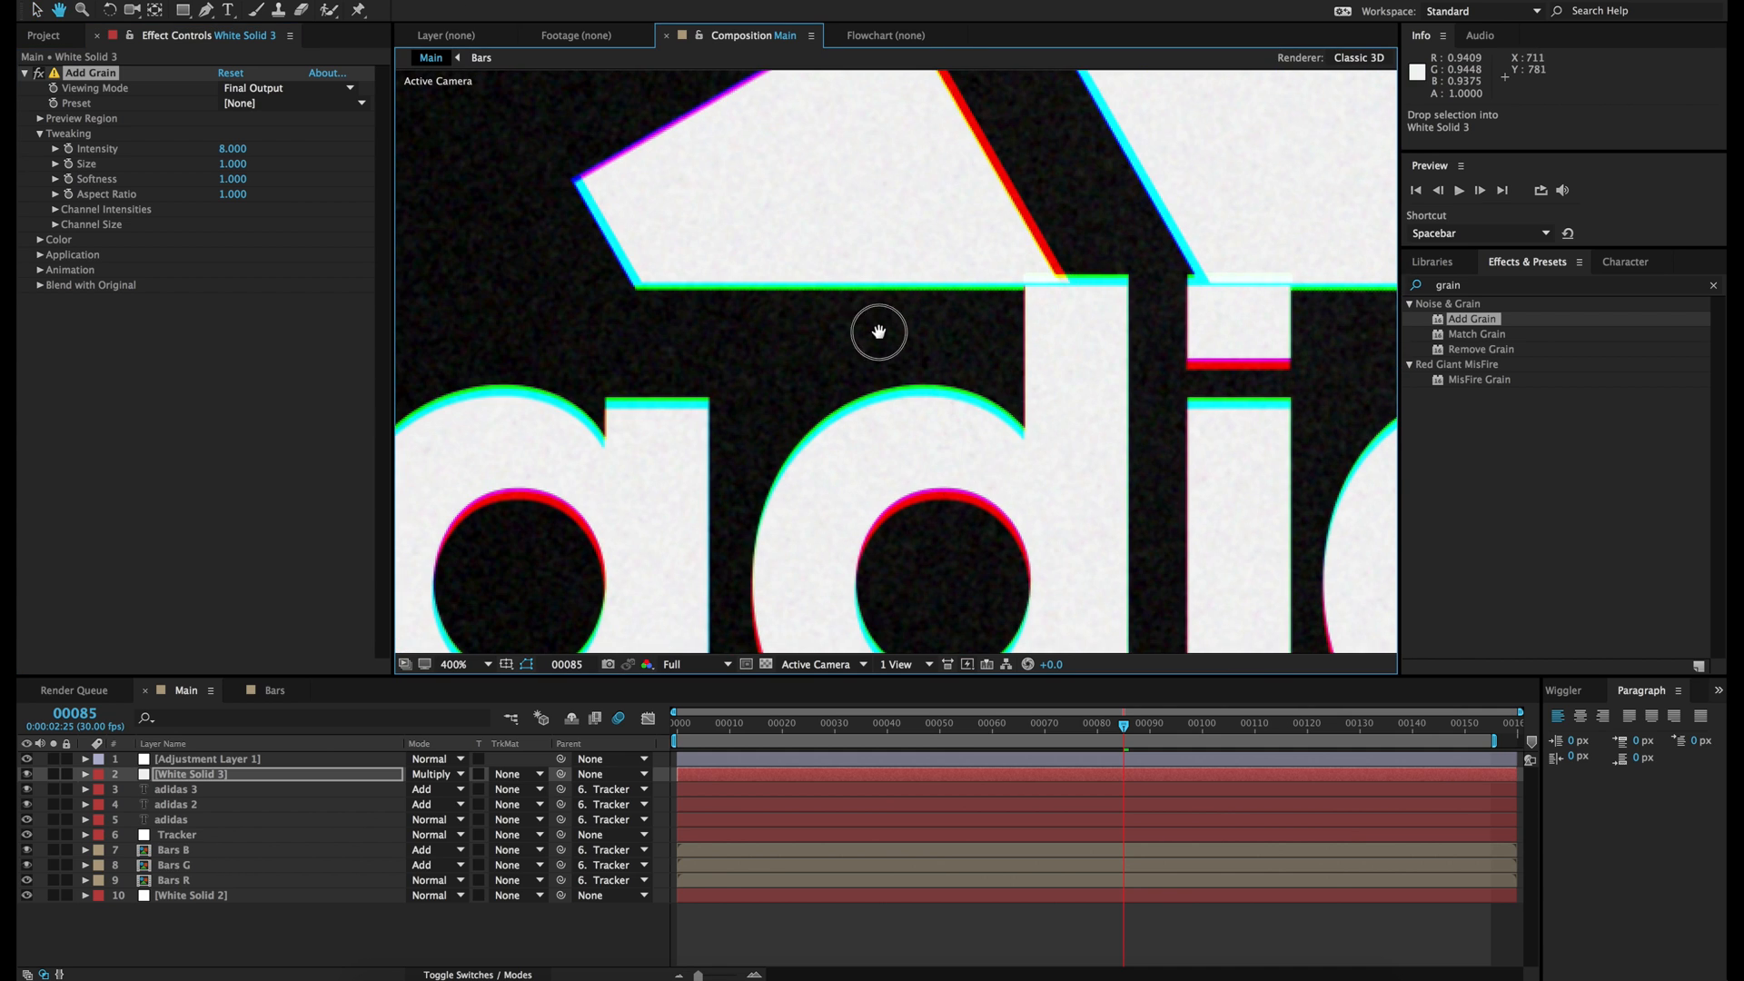
{"action": "left_click_drag", "start_coordinate": [893, 352], "coordinate": [879, 277]}
{"action": "left_click_drag", "start_coordinate": [949, 412], "coordinate": [899, 418]}
Step: Set the light grey solid's grain Size to 0.3 and its Intensity to 3
{"action": "key", "text": "v"}
{"action": "left_click", "coordinate": [240, 164]}
{"action": "type", "text": "1"}
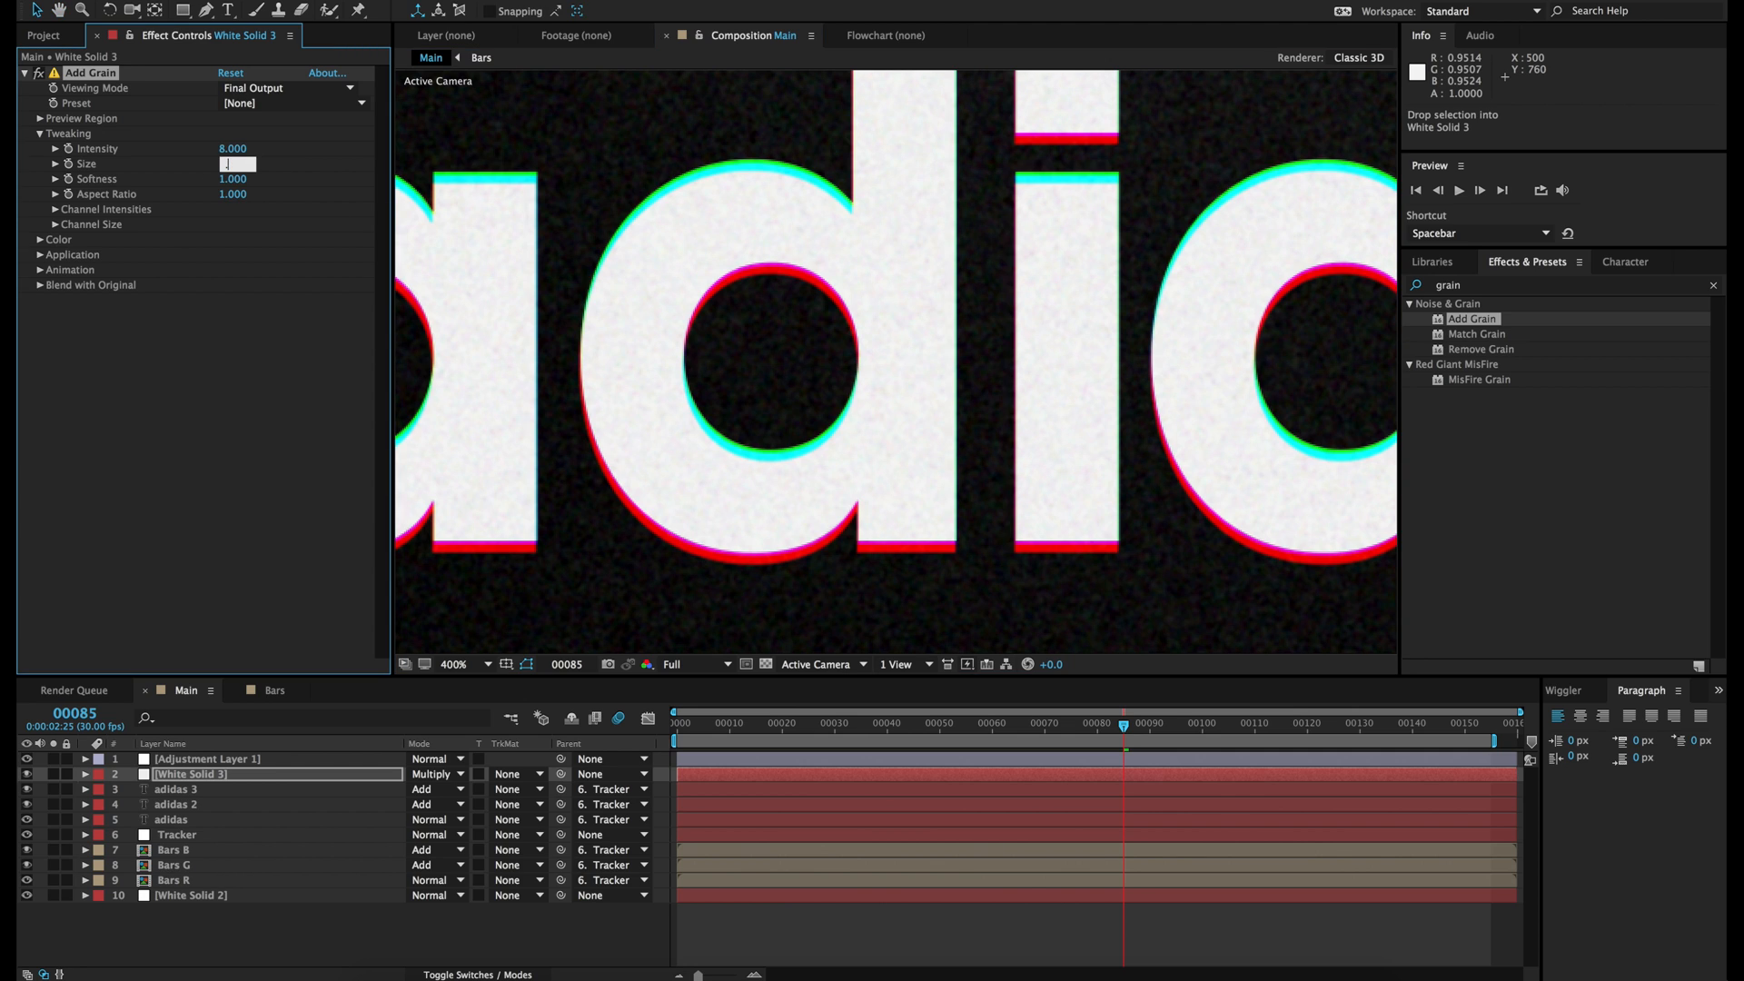
{"action": "type", "text": "3"}
{"action": "key", "text": "Return"}
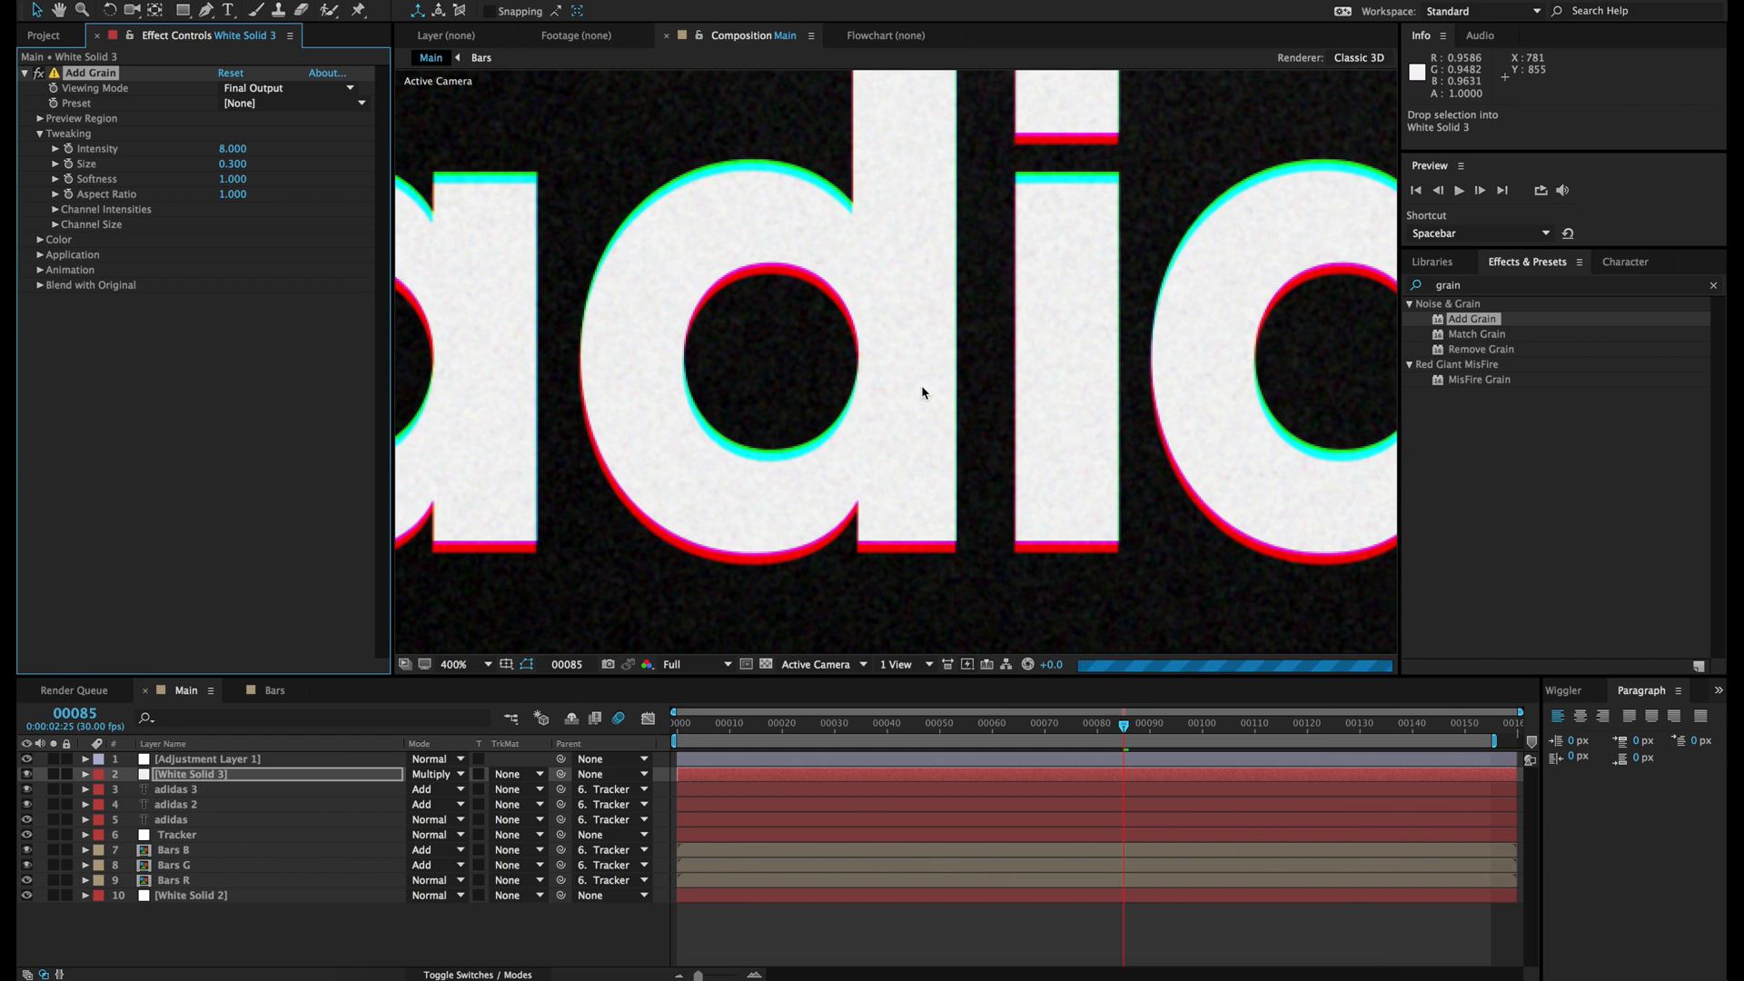
{"action": "left_click_drag", "start_coordinate": [952, 203], "coordinate": [950, 428]}
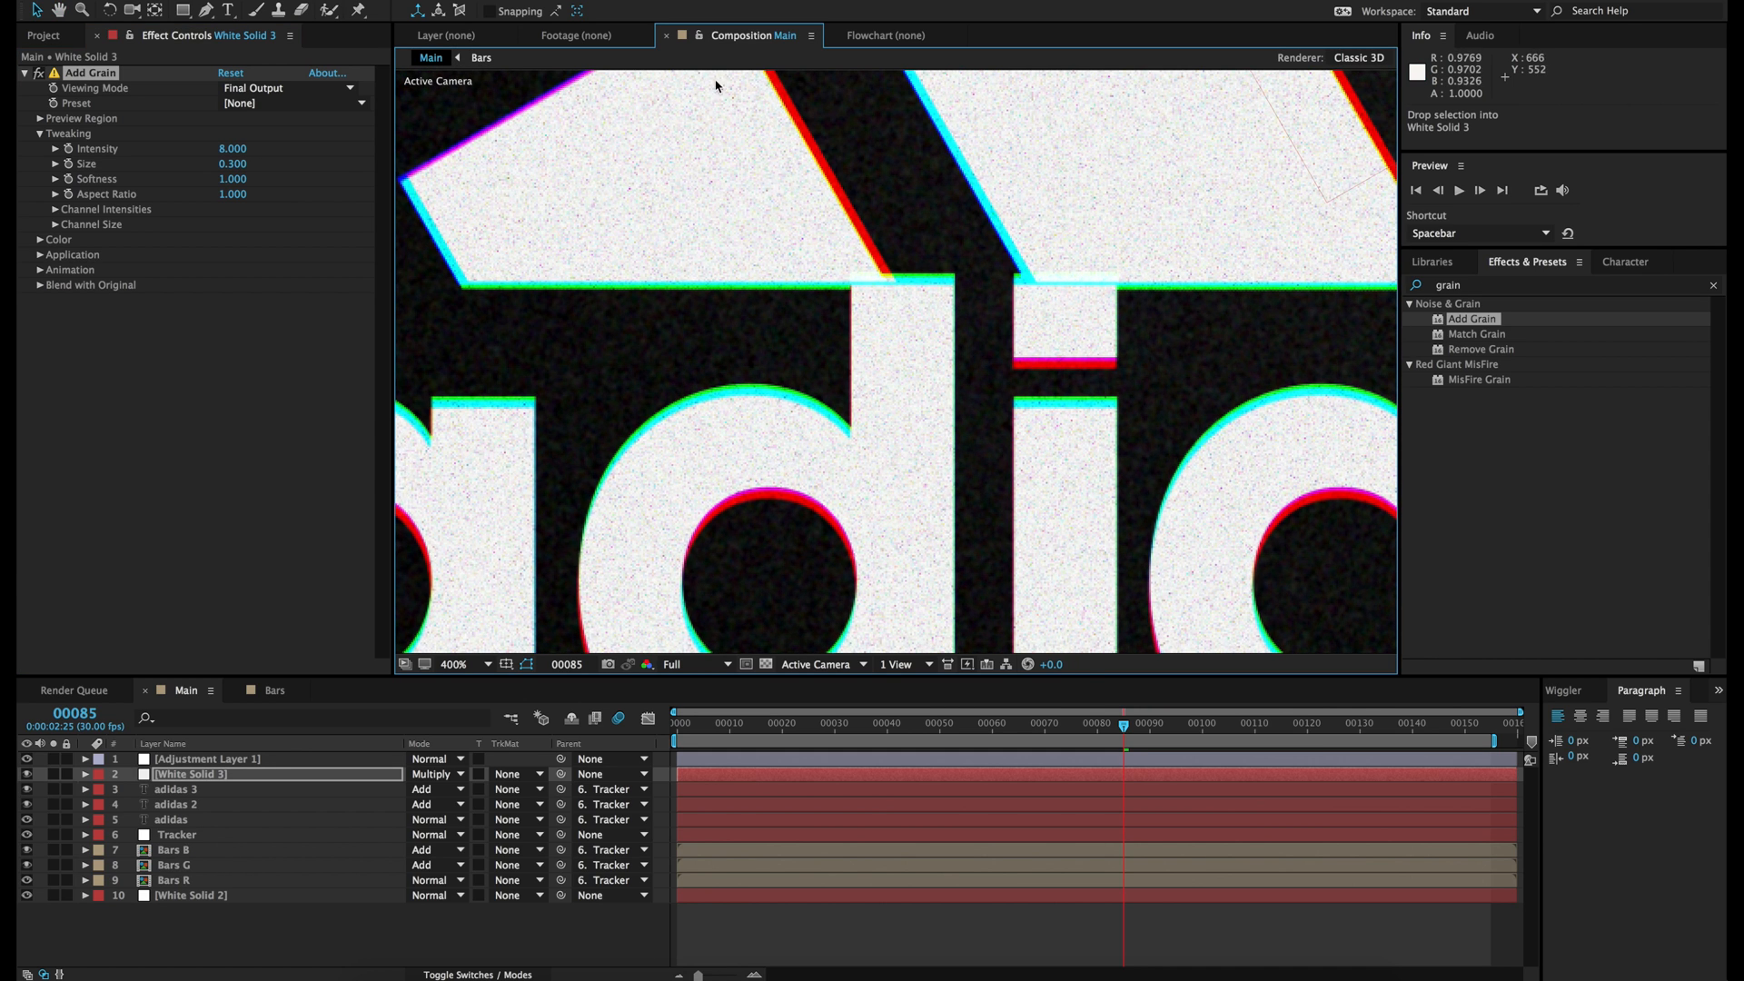
{"action": "left_click", "coordinate": [239, 149]}
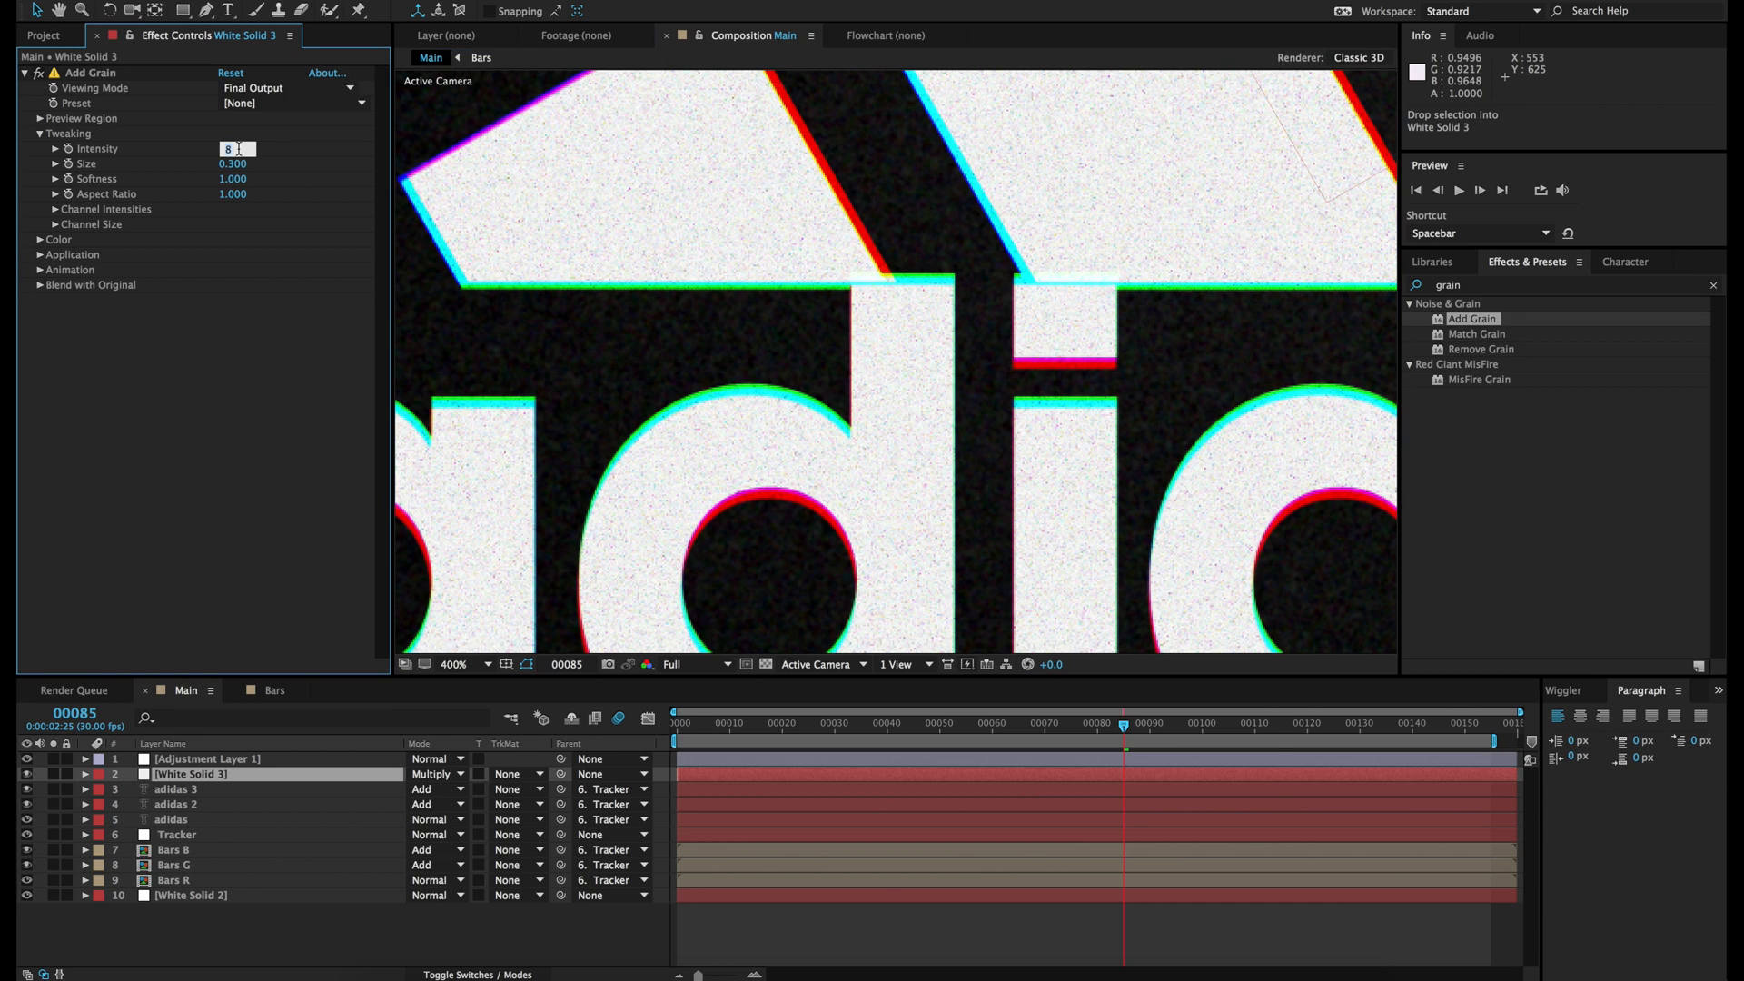
{"action": "key", "text": "Return"}
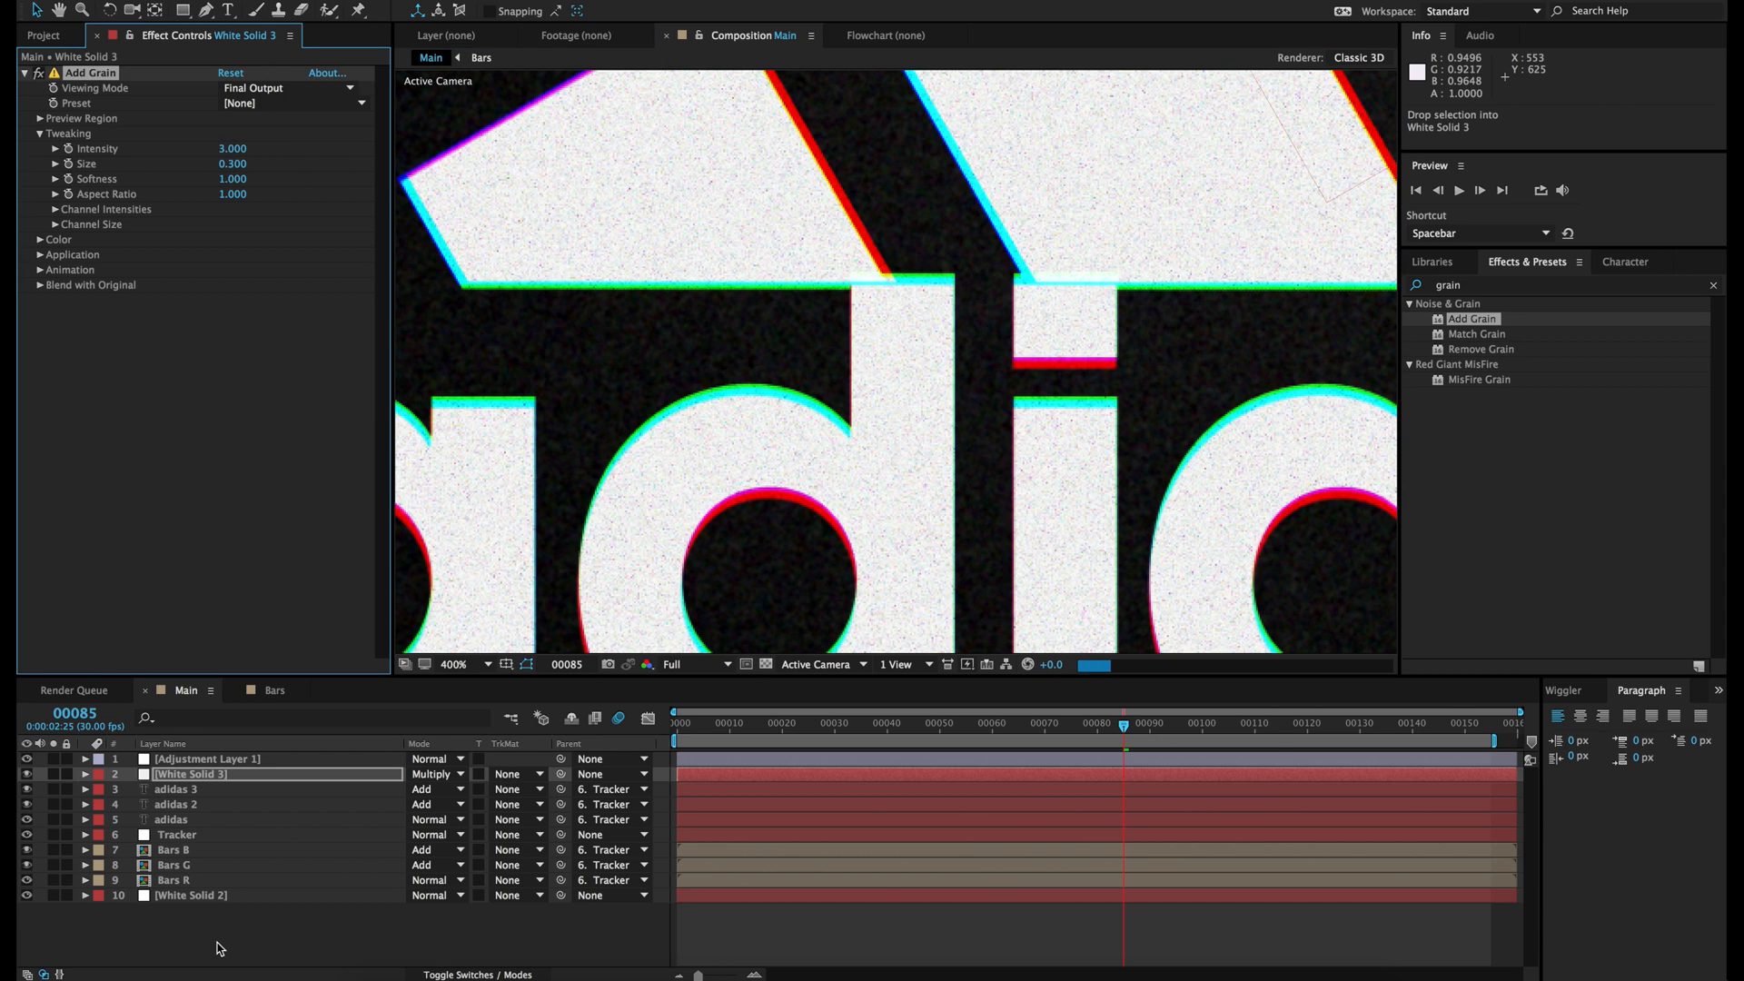
Step: Create a new adjustment layer above all layers and rename it CC
{"action": "left_click", "coordinate": [209, 942]}
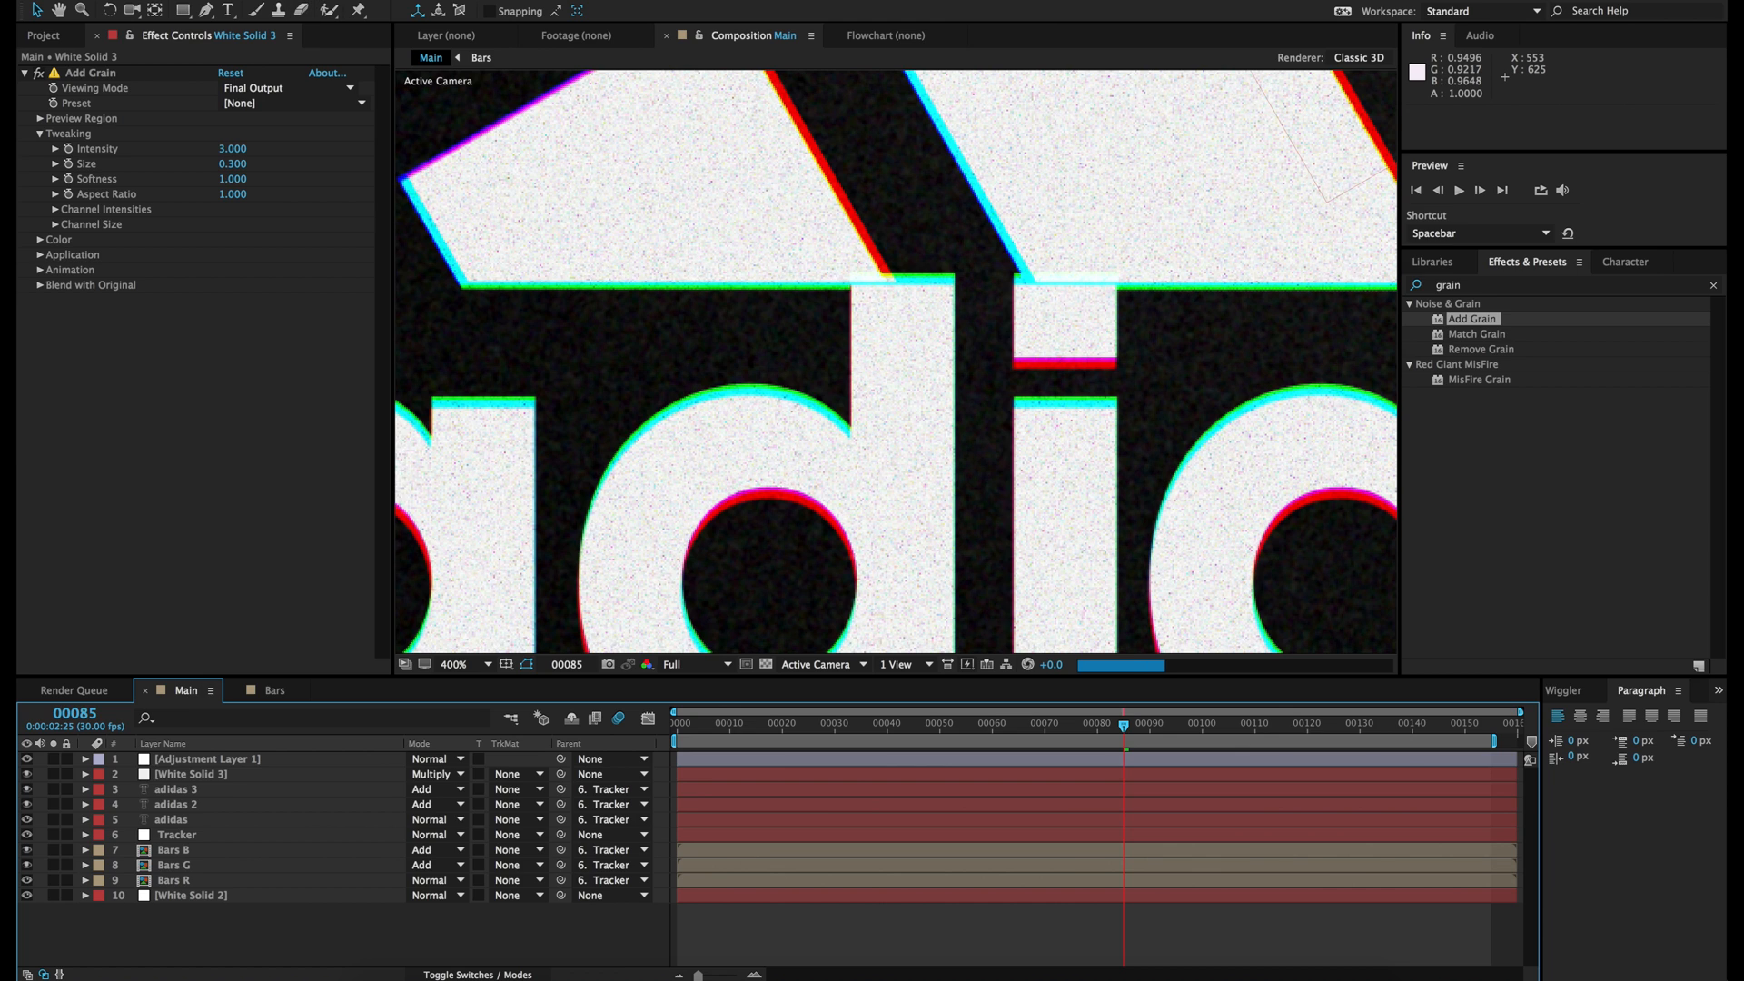
{"action": "left_click", "coordinate": [355, 0]}
{"action": "mouse_move", "coordinate": [391, 1]}
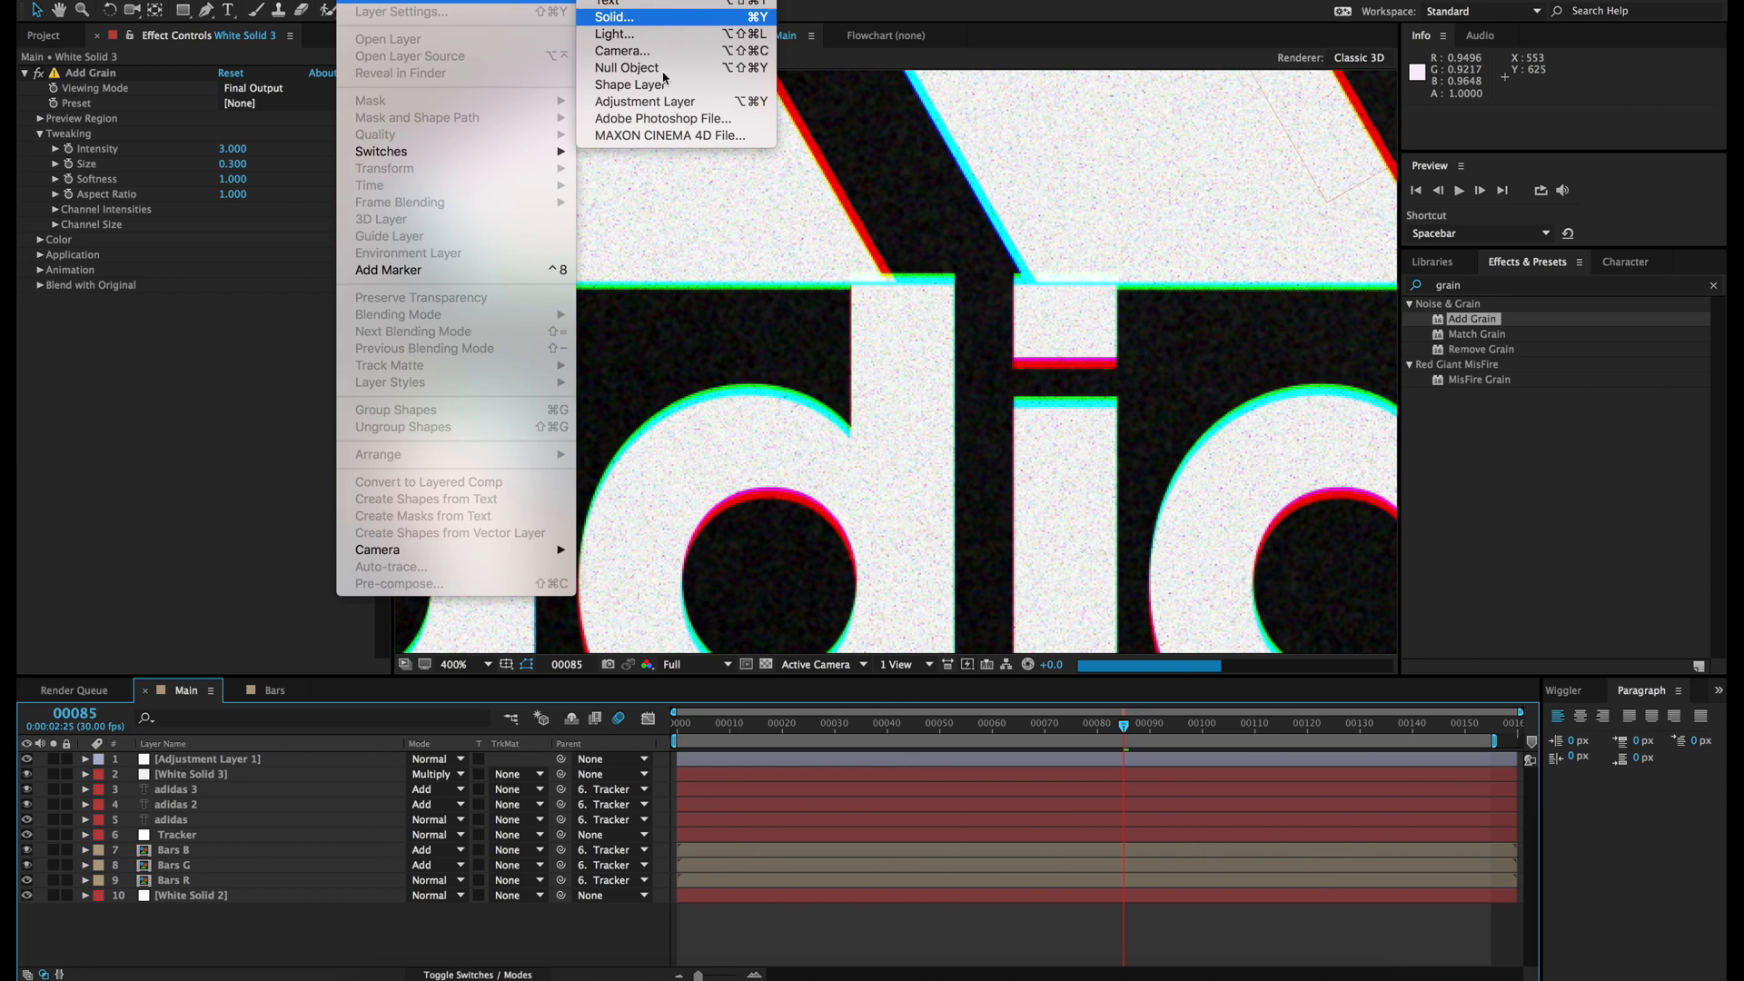
{"action": "left_click", "coordinate": [651, 104]}
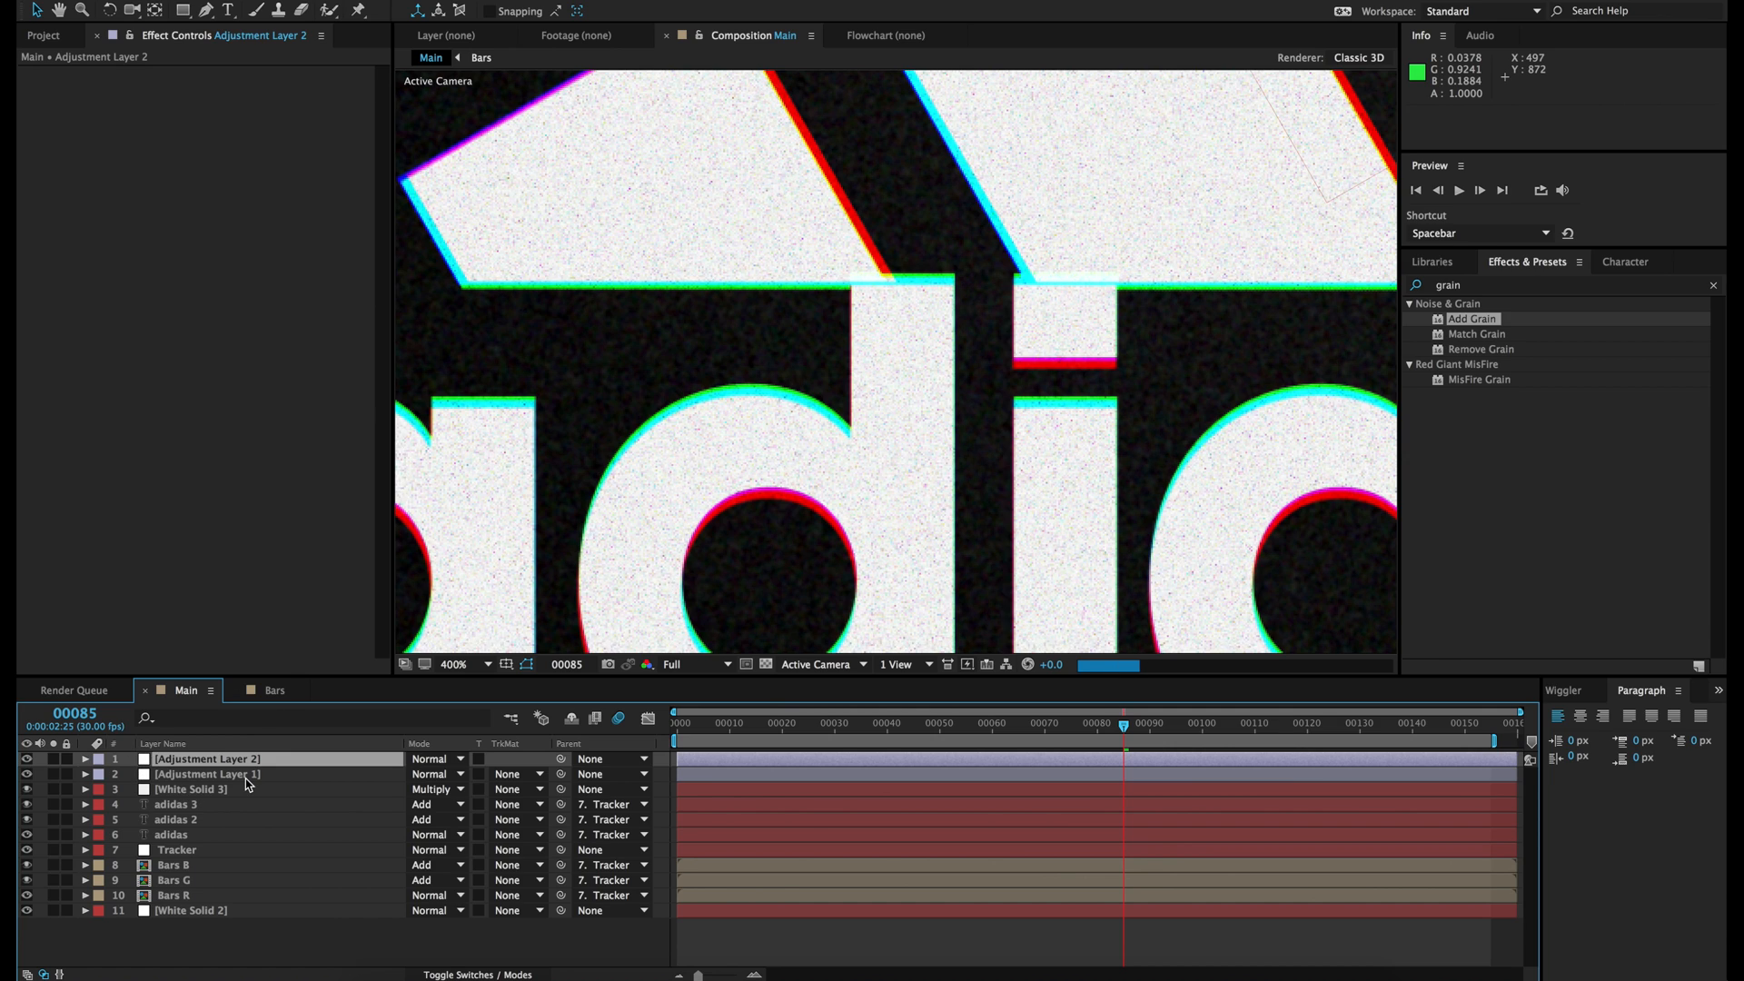
{"action": "key", "text": "Return"}
{"action": "type", "text": "CC"}
{"action": "key", "text": "Return"}
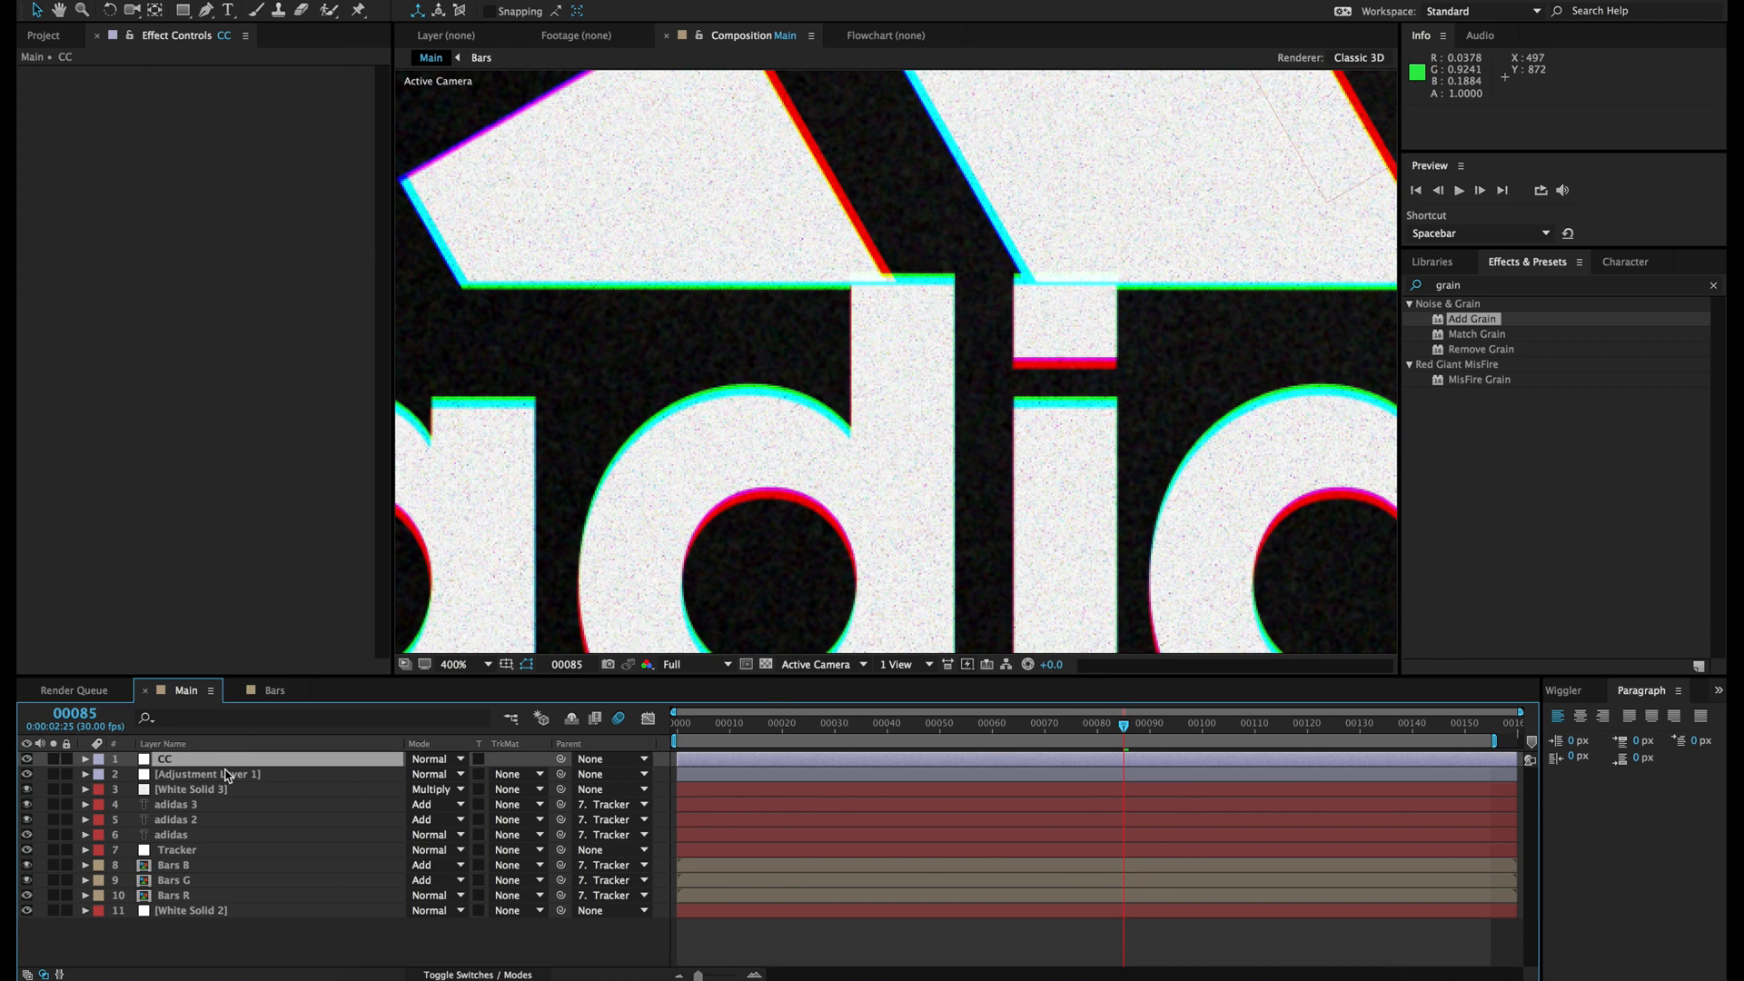
Step: Rename the grain adjustment layer Grain Main and the multiplied light grey solid Grain White
{"action": "left_click", "coordinate": [227, 774]}
{"action": "key", "text": "Return"}
{"action": "type", "text": "G"}
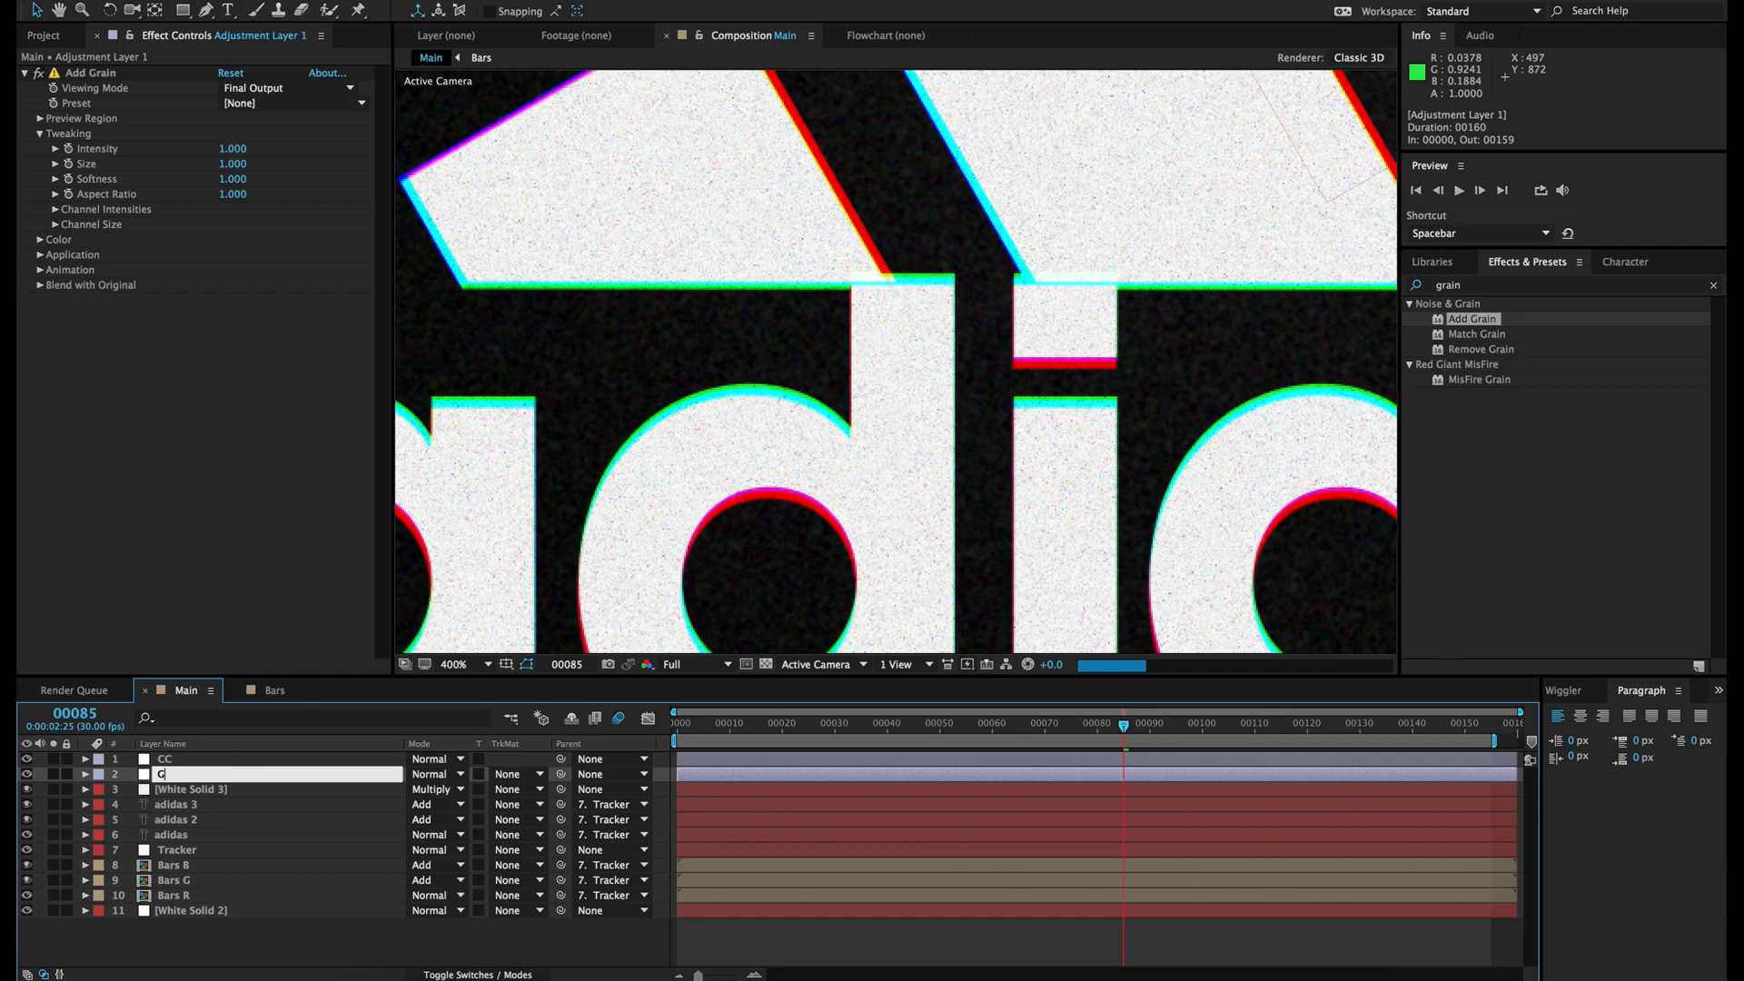
{"action": "type", "text": "rain Main"}
{"action": "key", "text": "Return"}
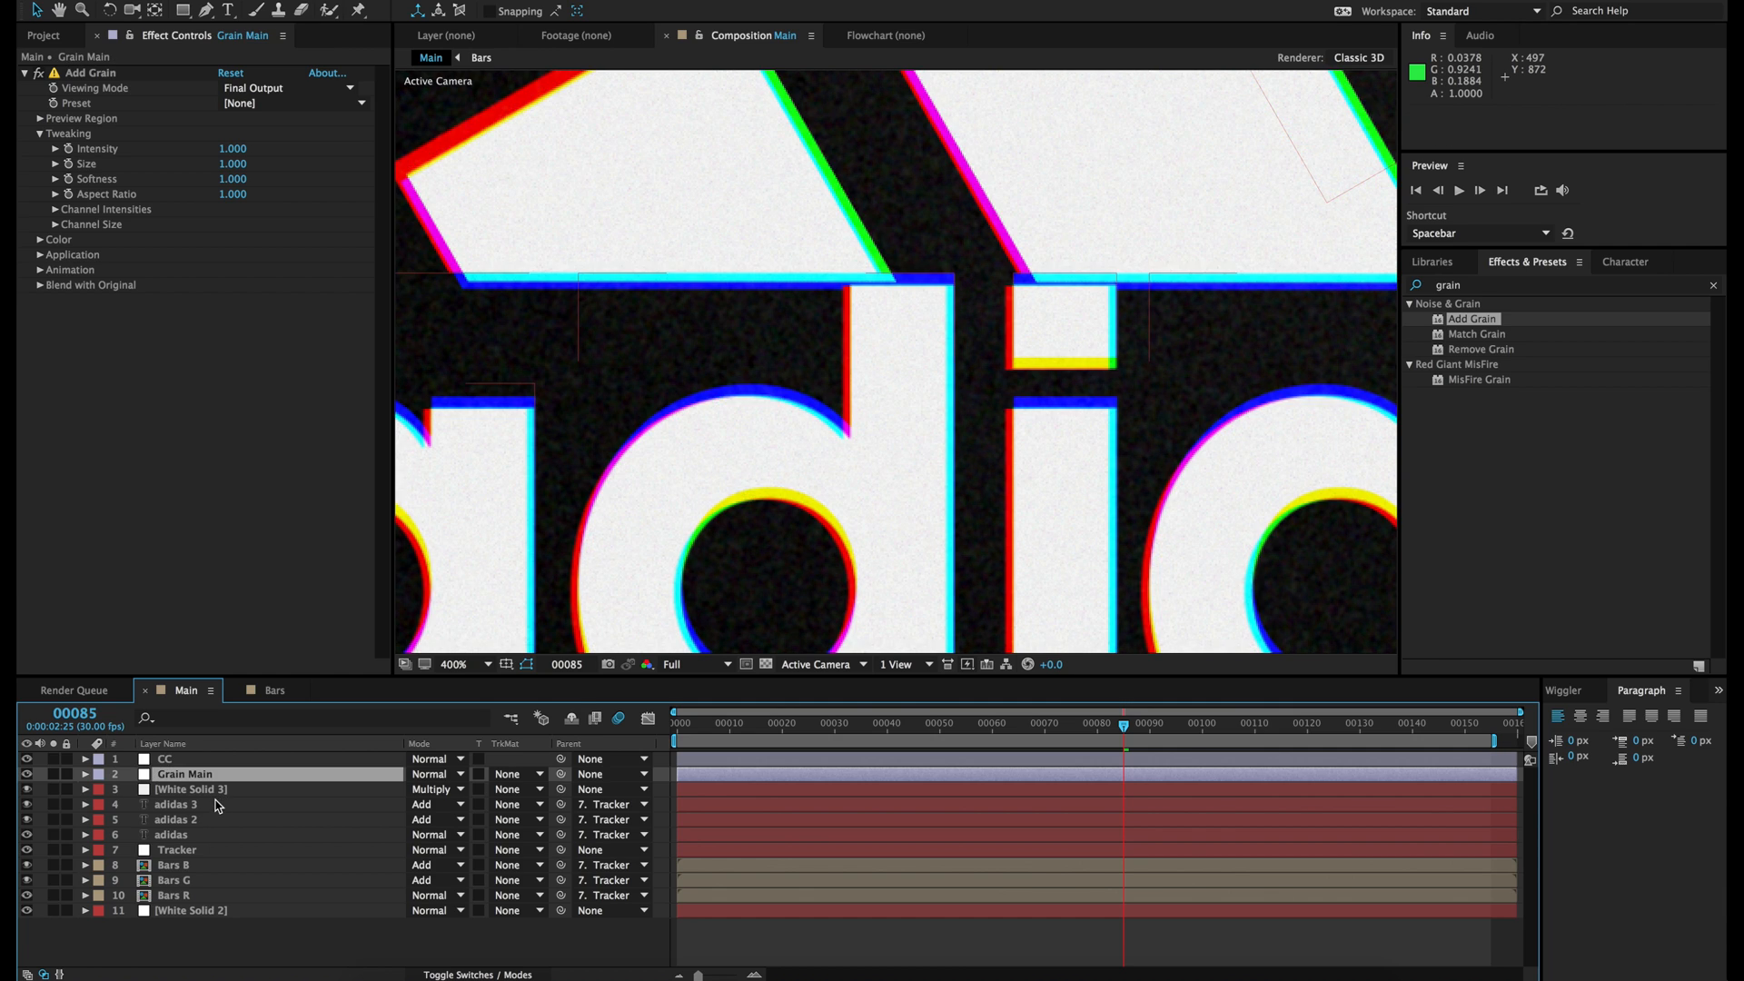
{"action": "left_click", "coordinate": [206, 793]}
{"action": "key", "text": "Return"}
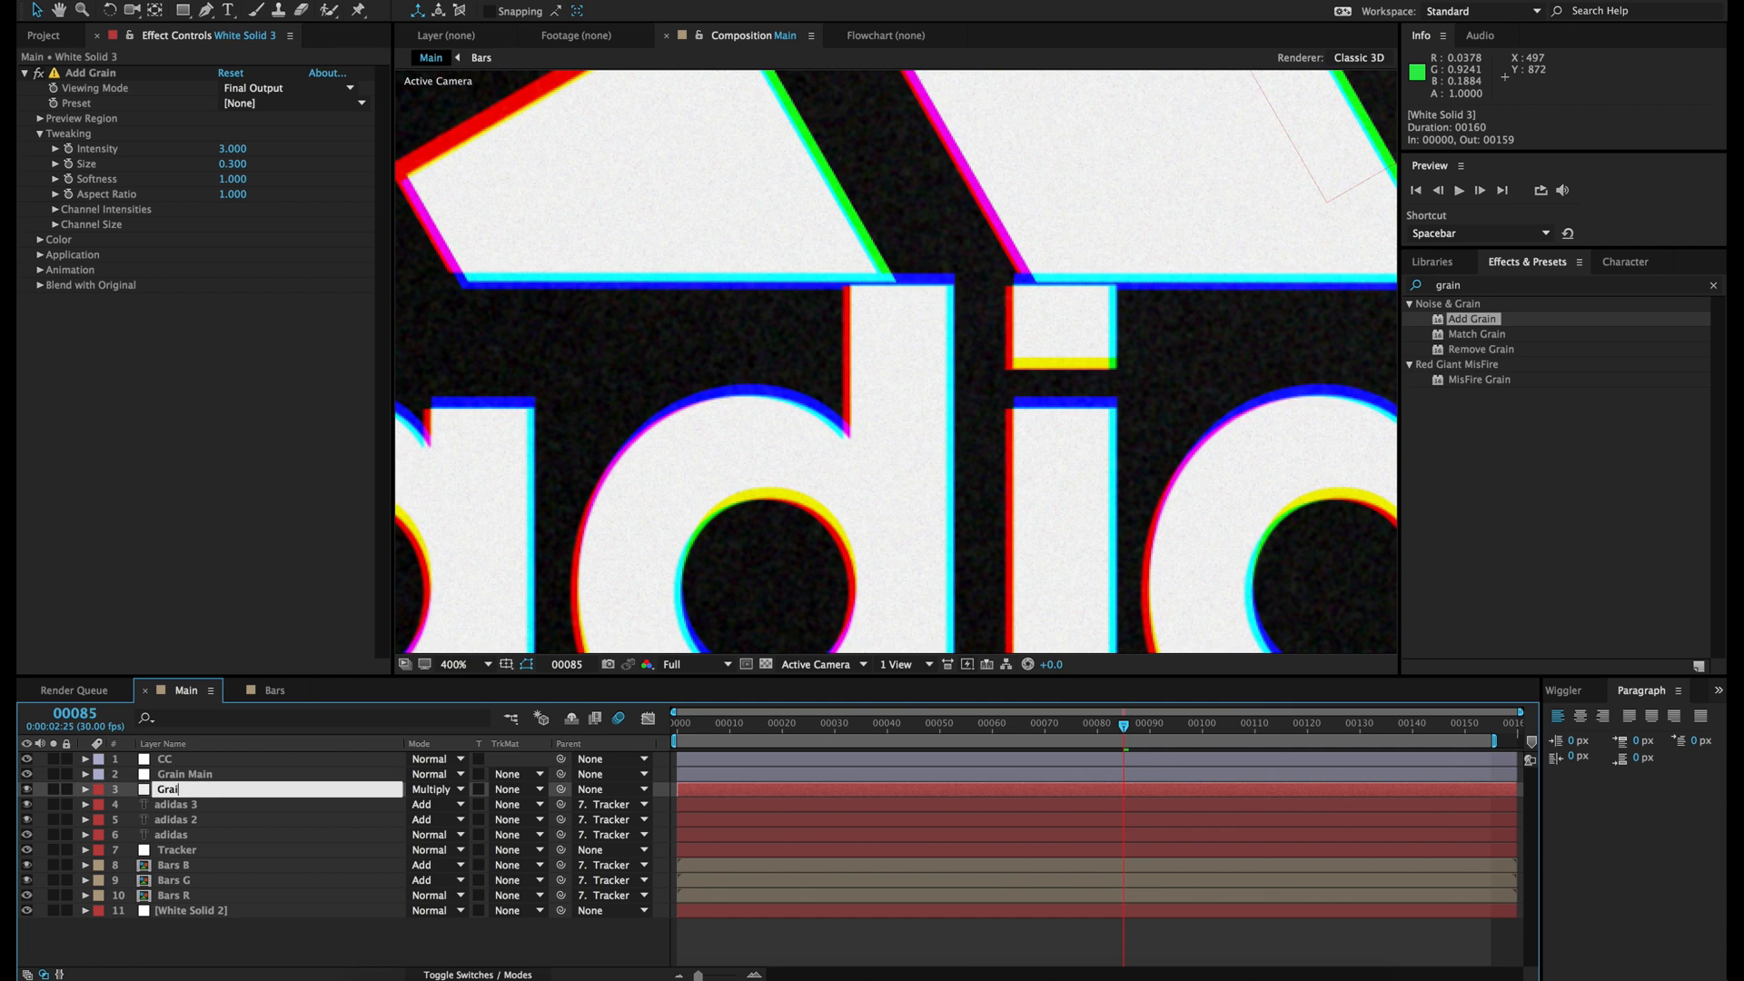
{"action": "key", "text": "Return"}
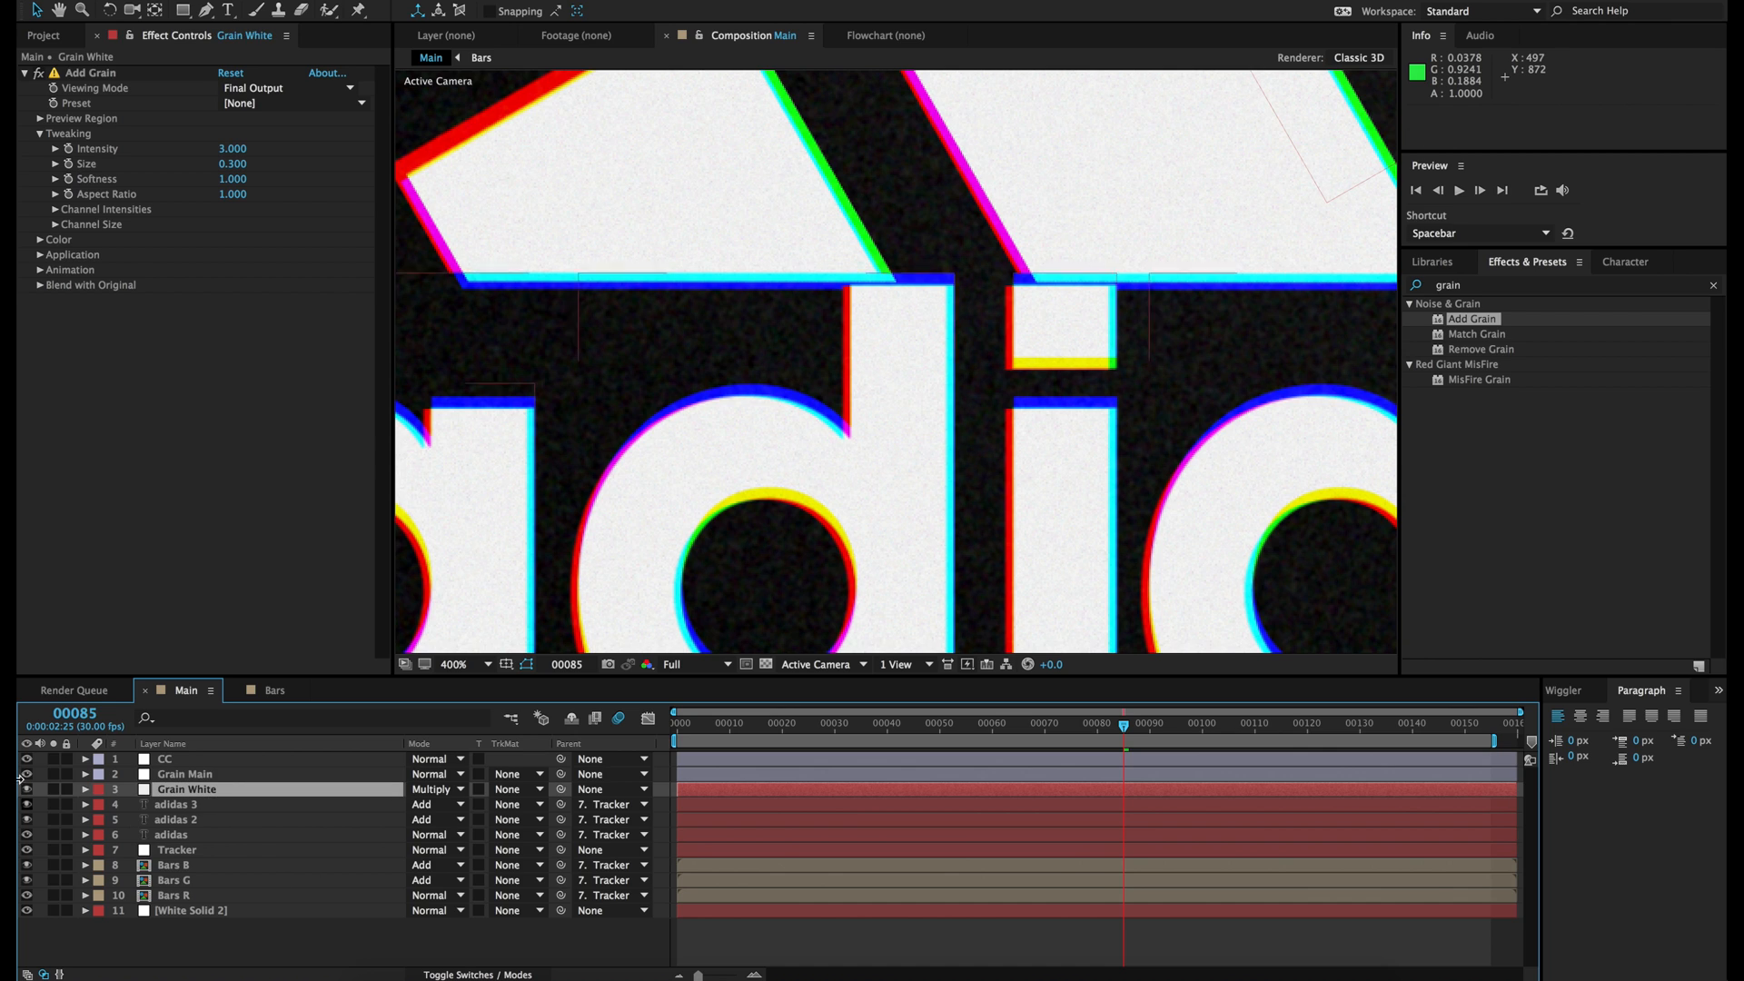
Step: Rename the gradient background solid BG
{"action": "left_click", "coordinate": [220, 911]}
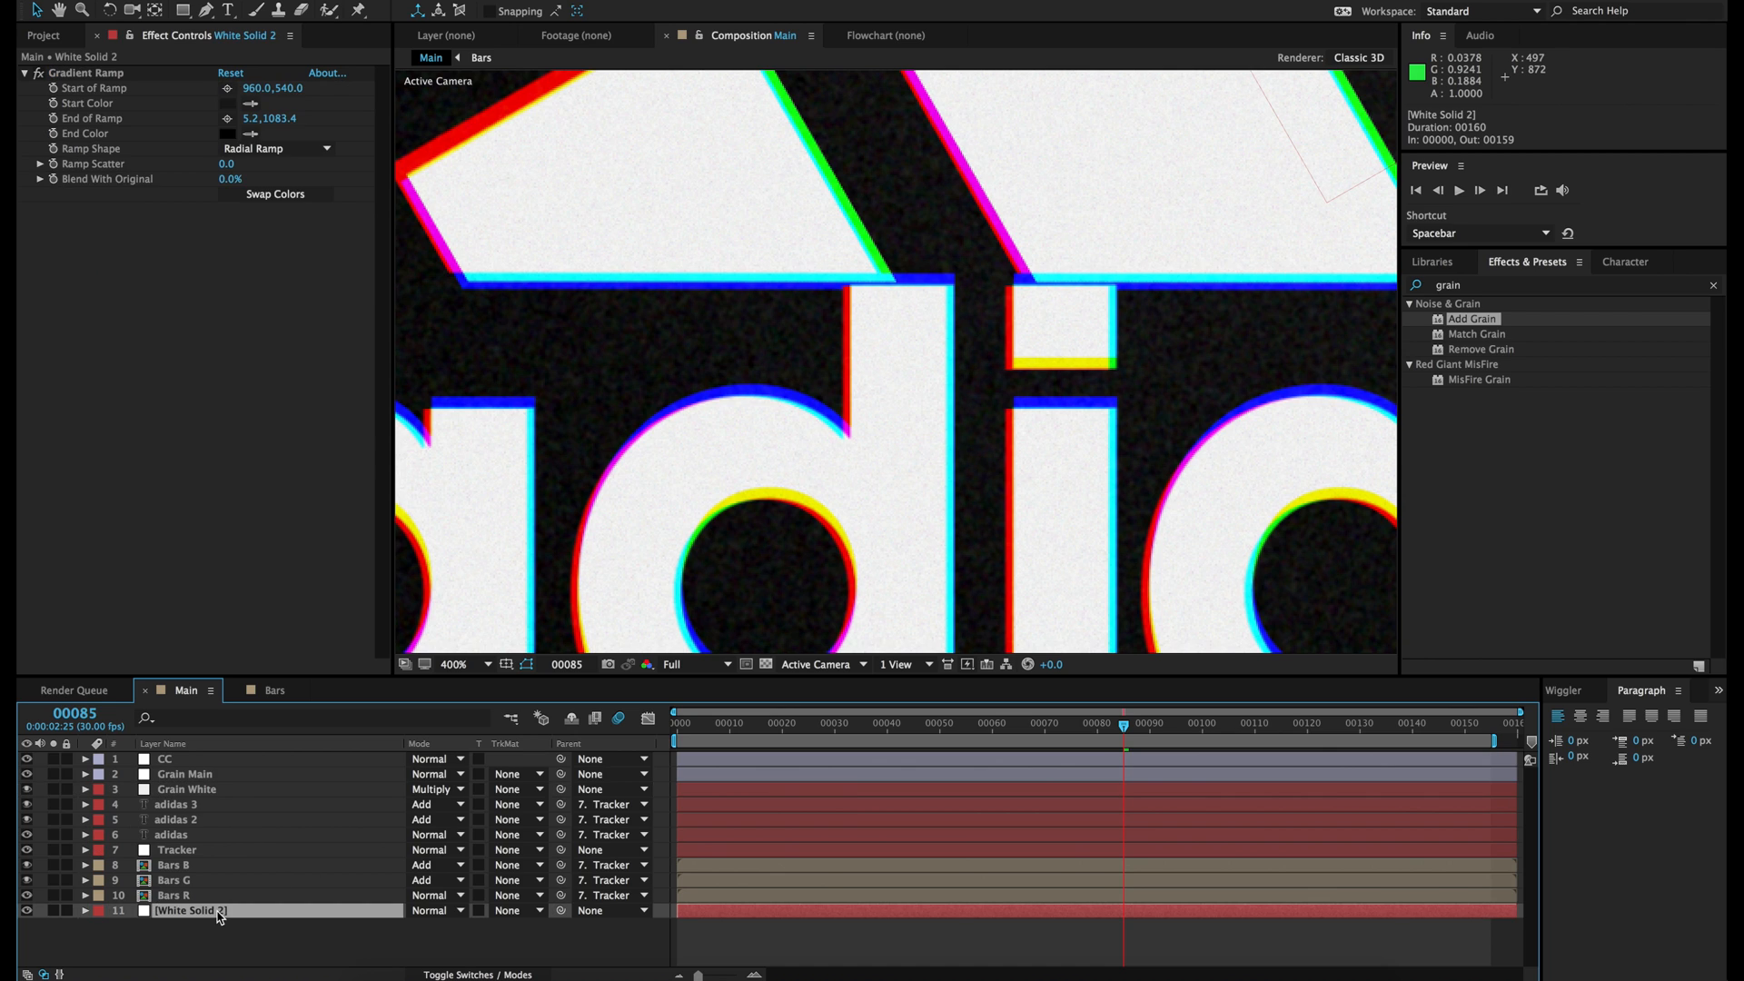
{"action": "key", "text": "Return"}
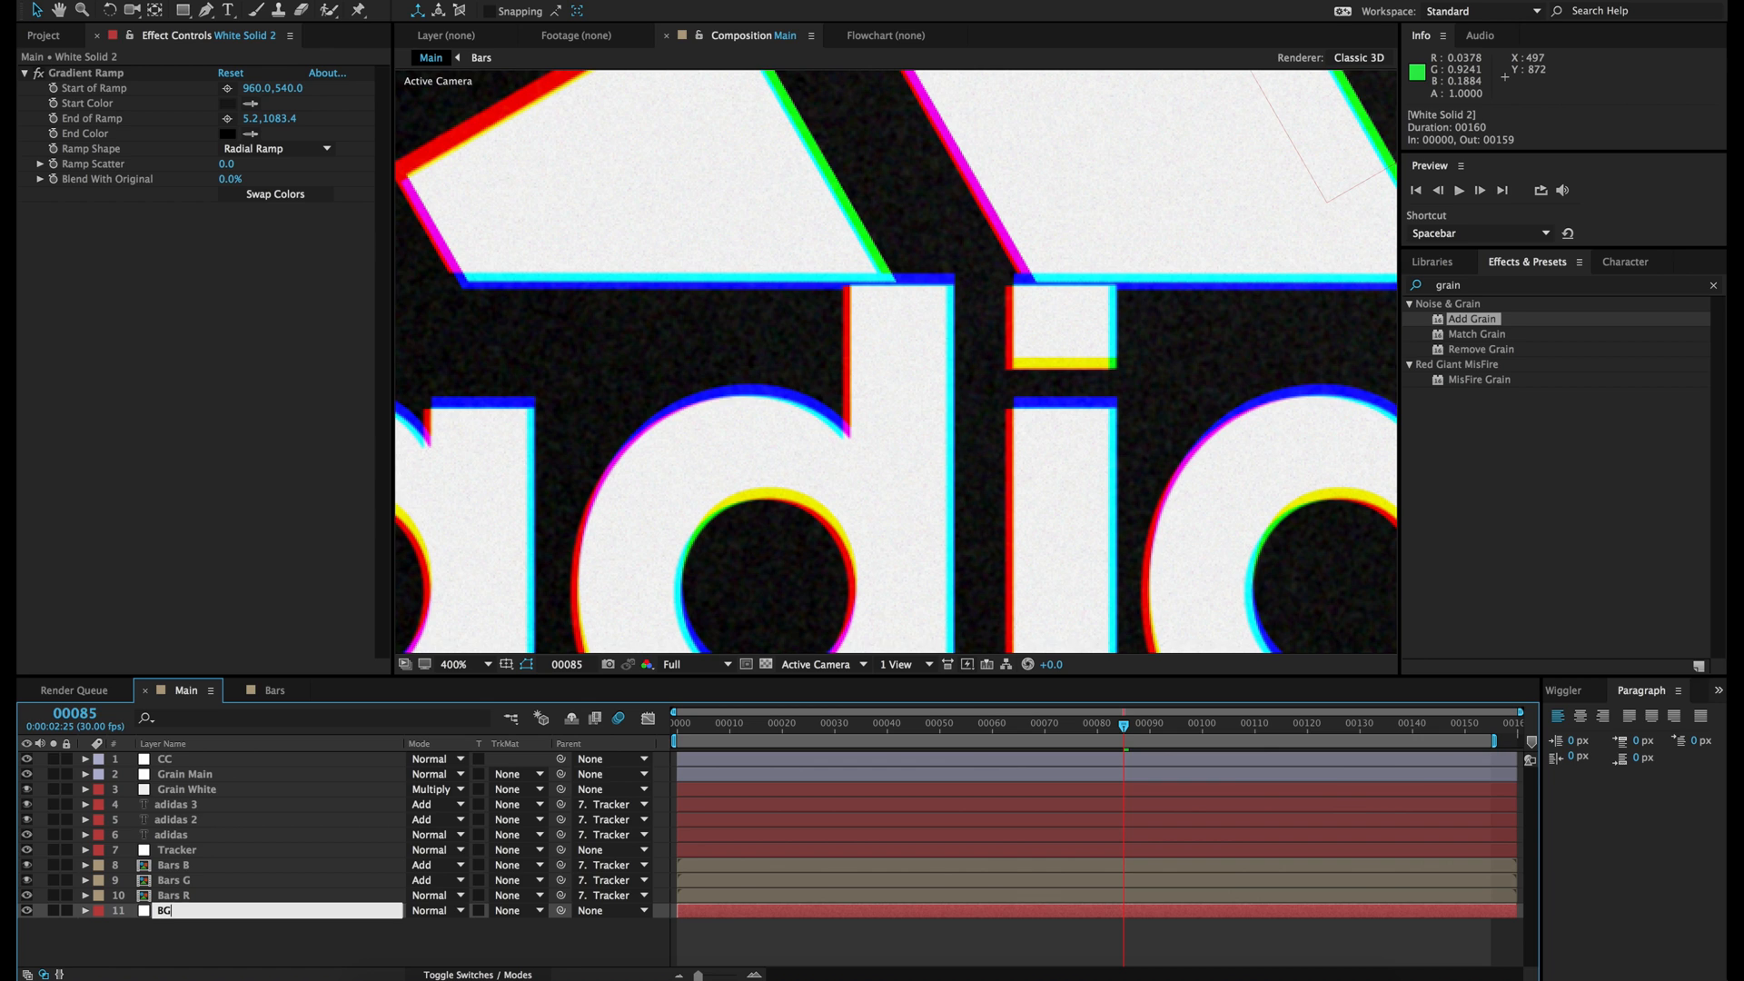
{"action": "type", "text": "BG"}
{"action": "key", "text": "Return"}
{"action": "left_click", "coordinate": [656, 547]}
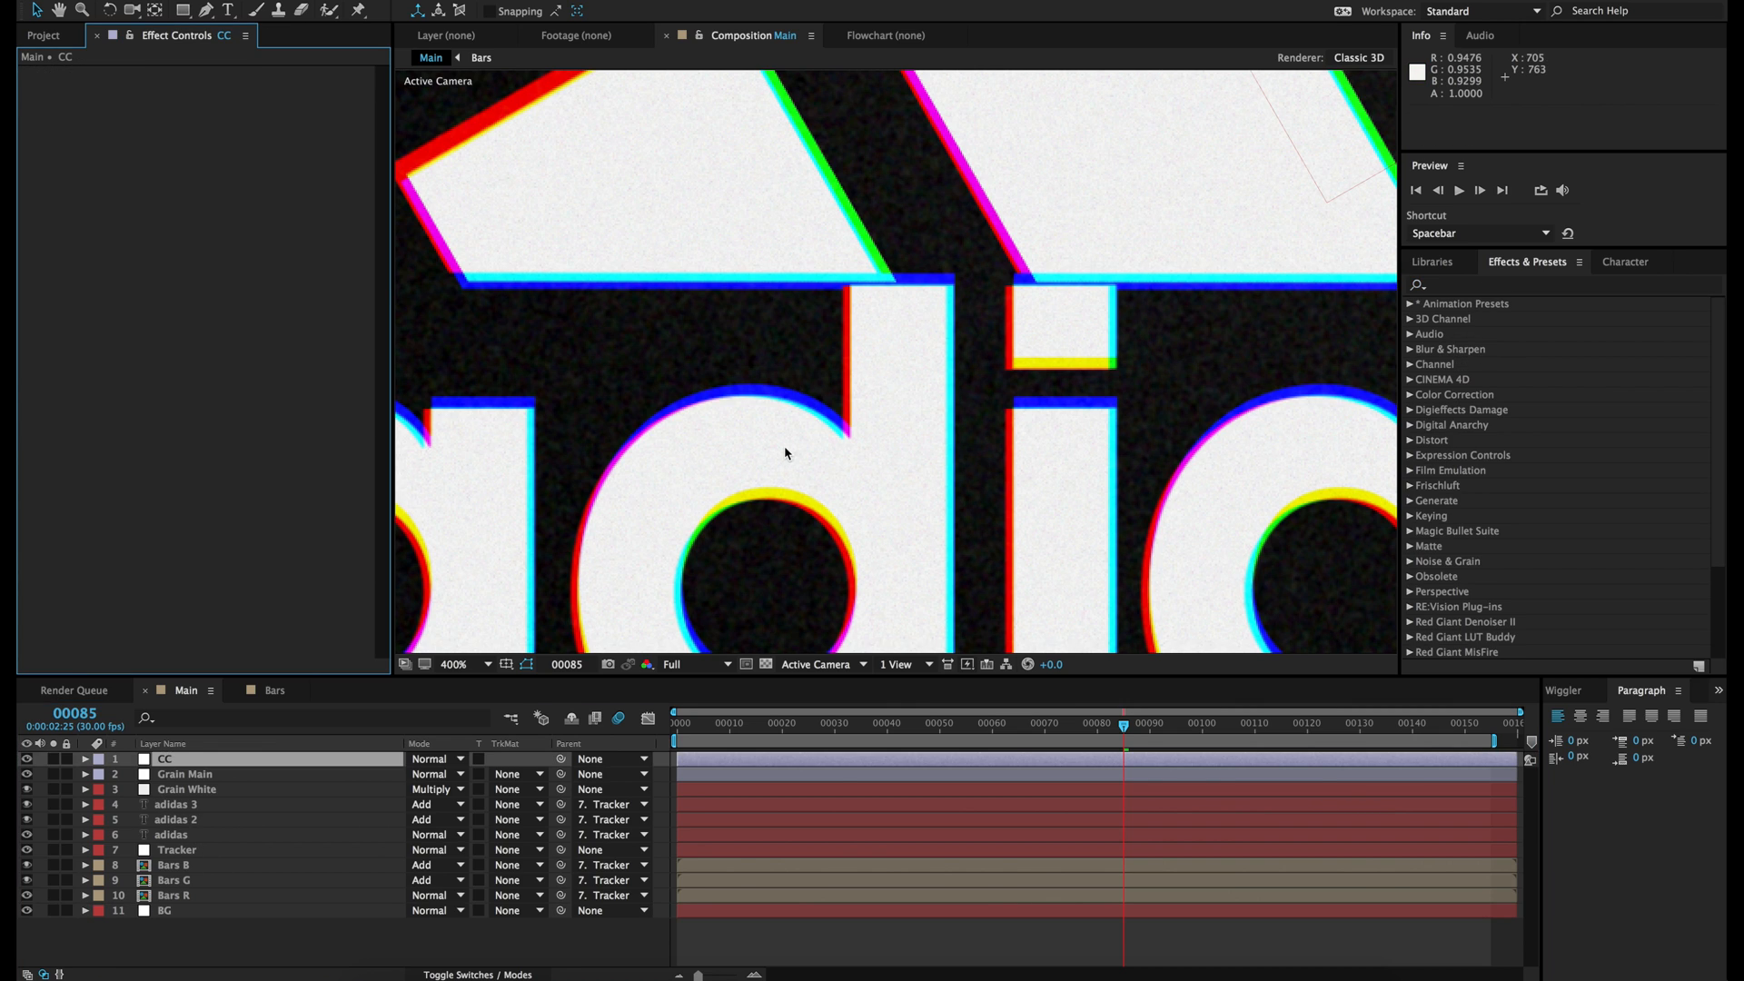
Step: Apply the Exposure effect to the CC adjustment layer and set its Exposure to -2
{"action": "left_click", "coordinate": [168, 765]}
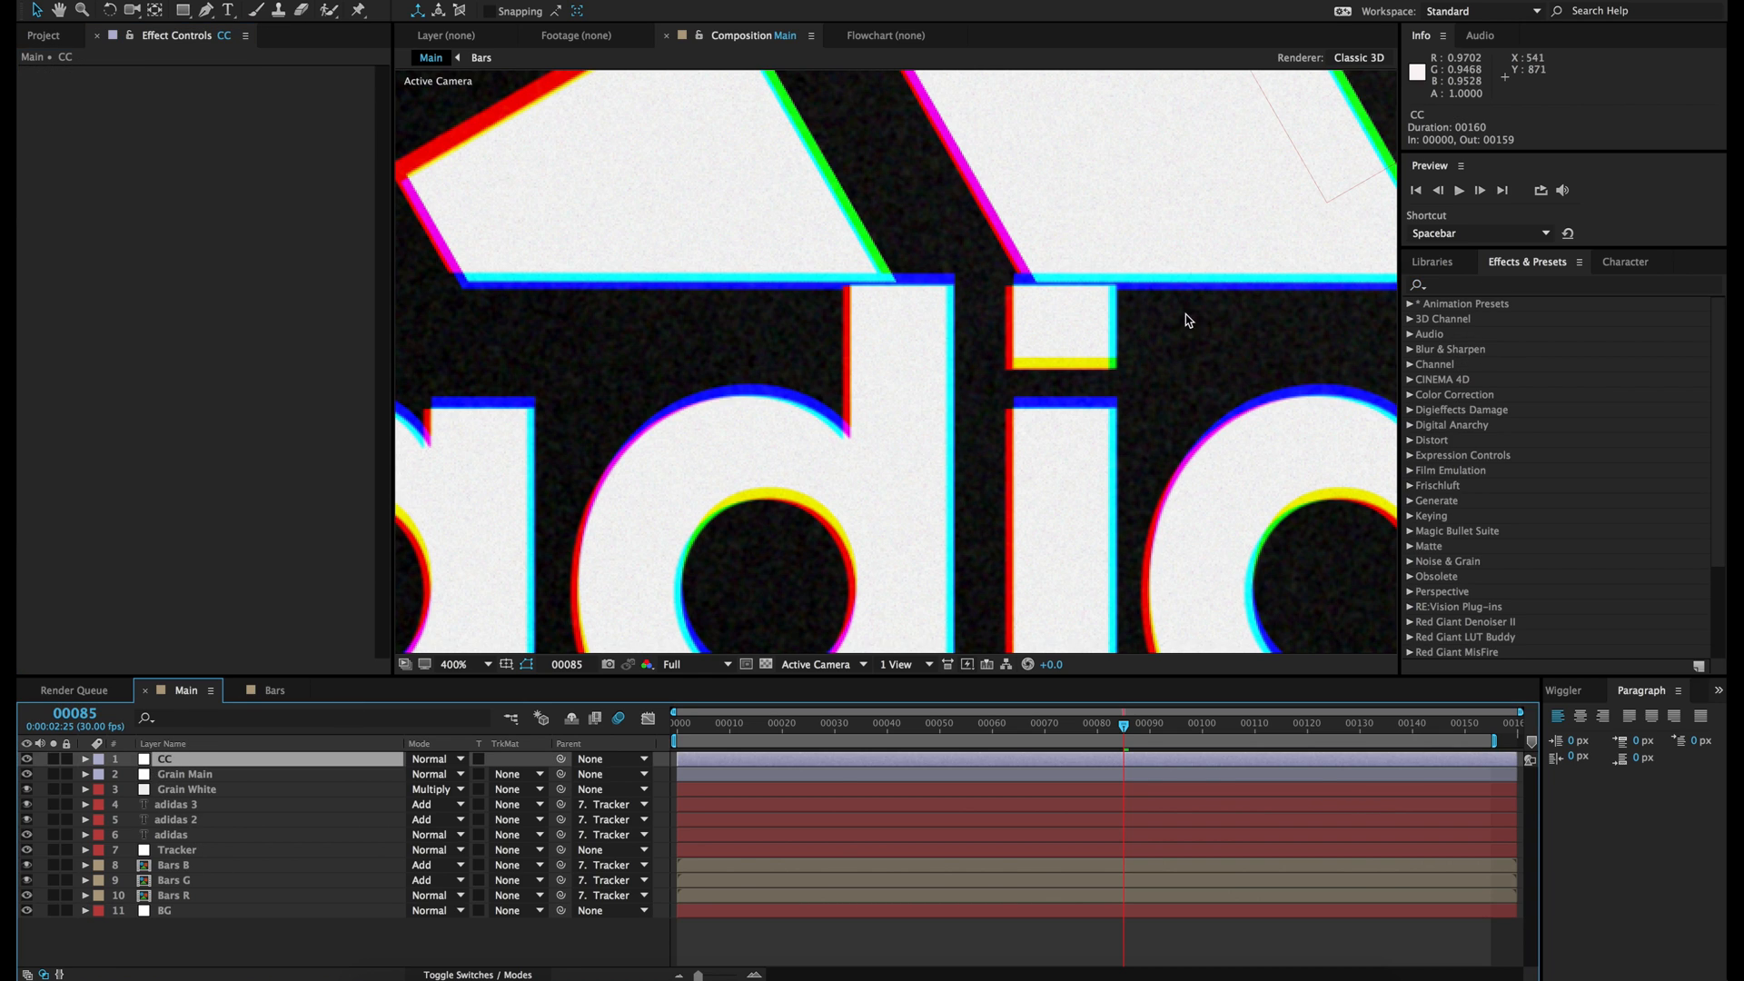
{"action": "left_click", "coordinate": [1471, 285]}
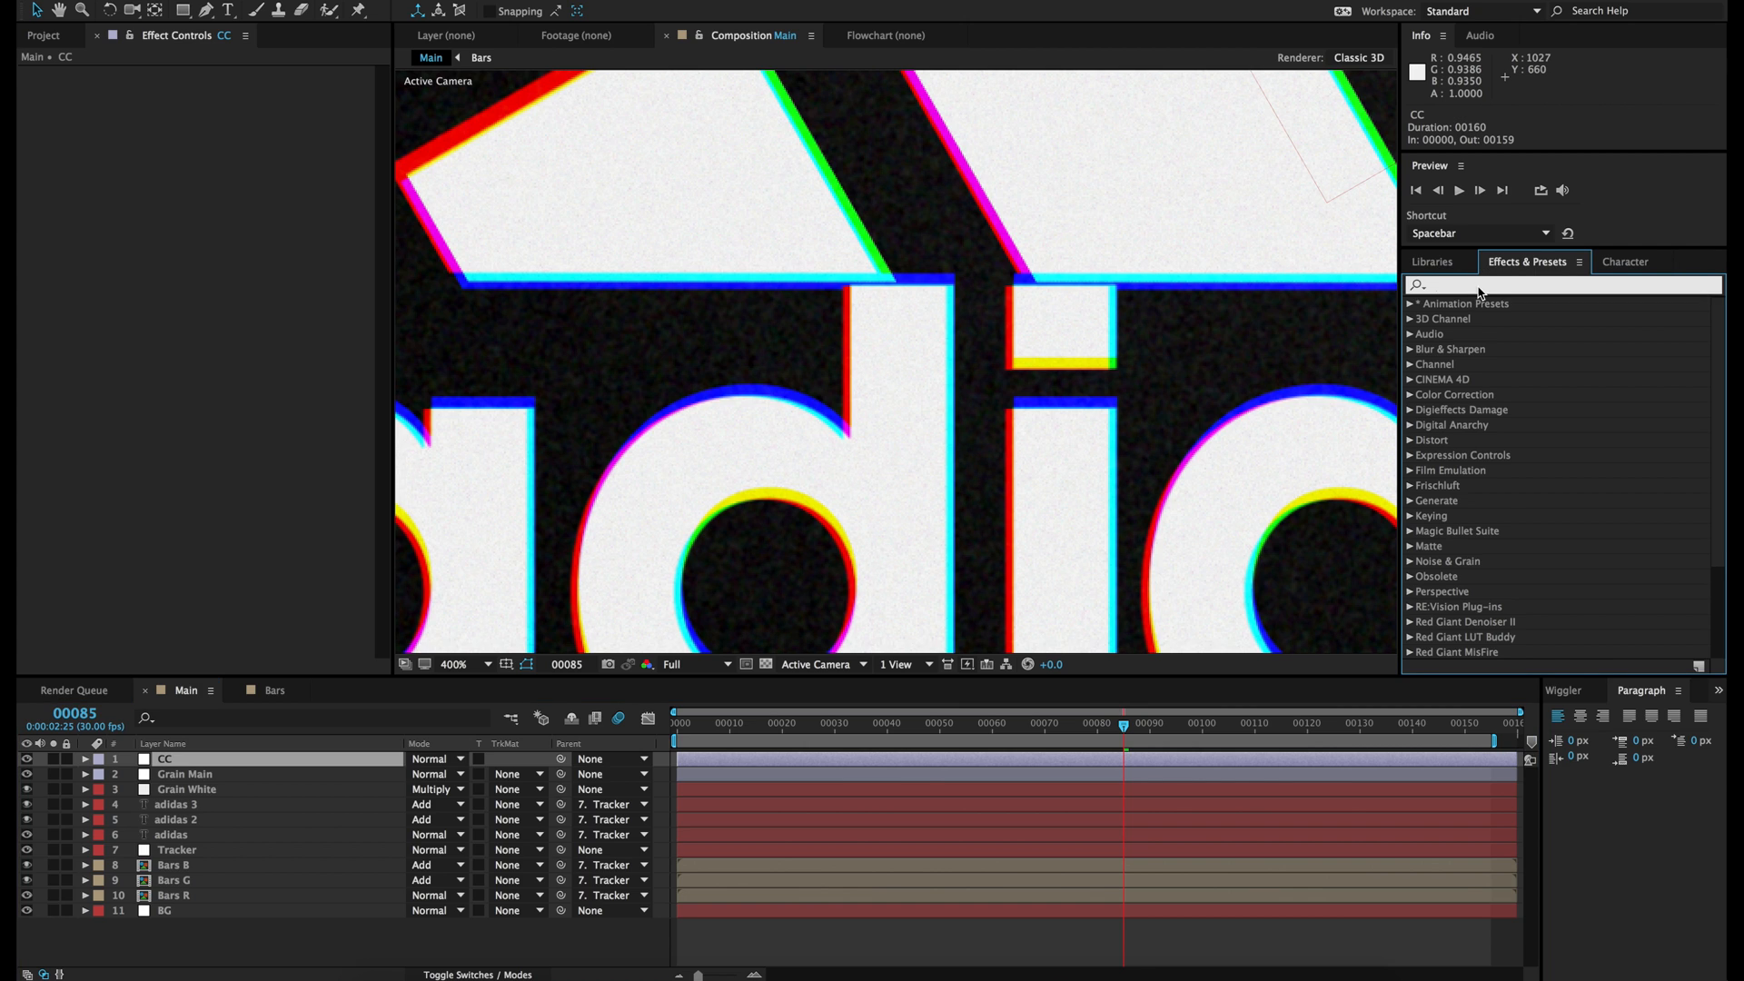
{"action": "type", "text": "expos"}
{"action": "left_click_drag", "start_coordinate": [1472, 473], "coordinate": [300, 457]}
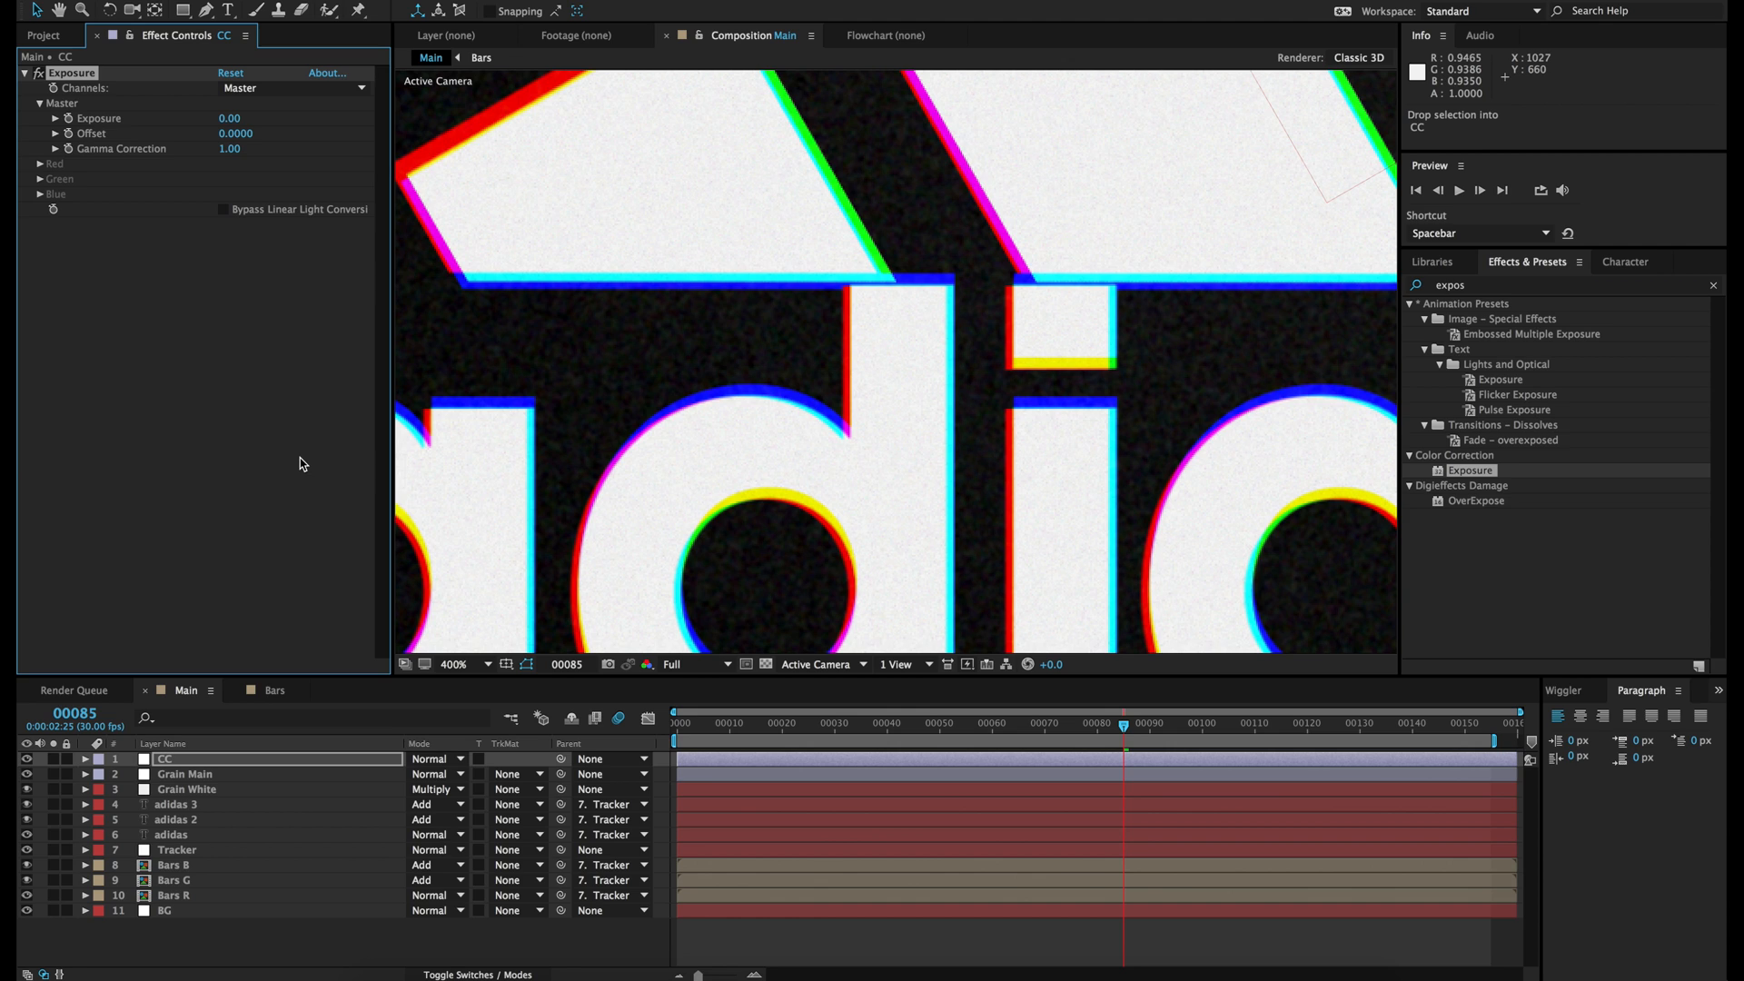
{"action": "left_click", "coordinate": [227, 118]}
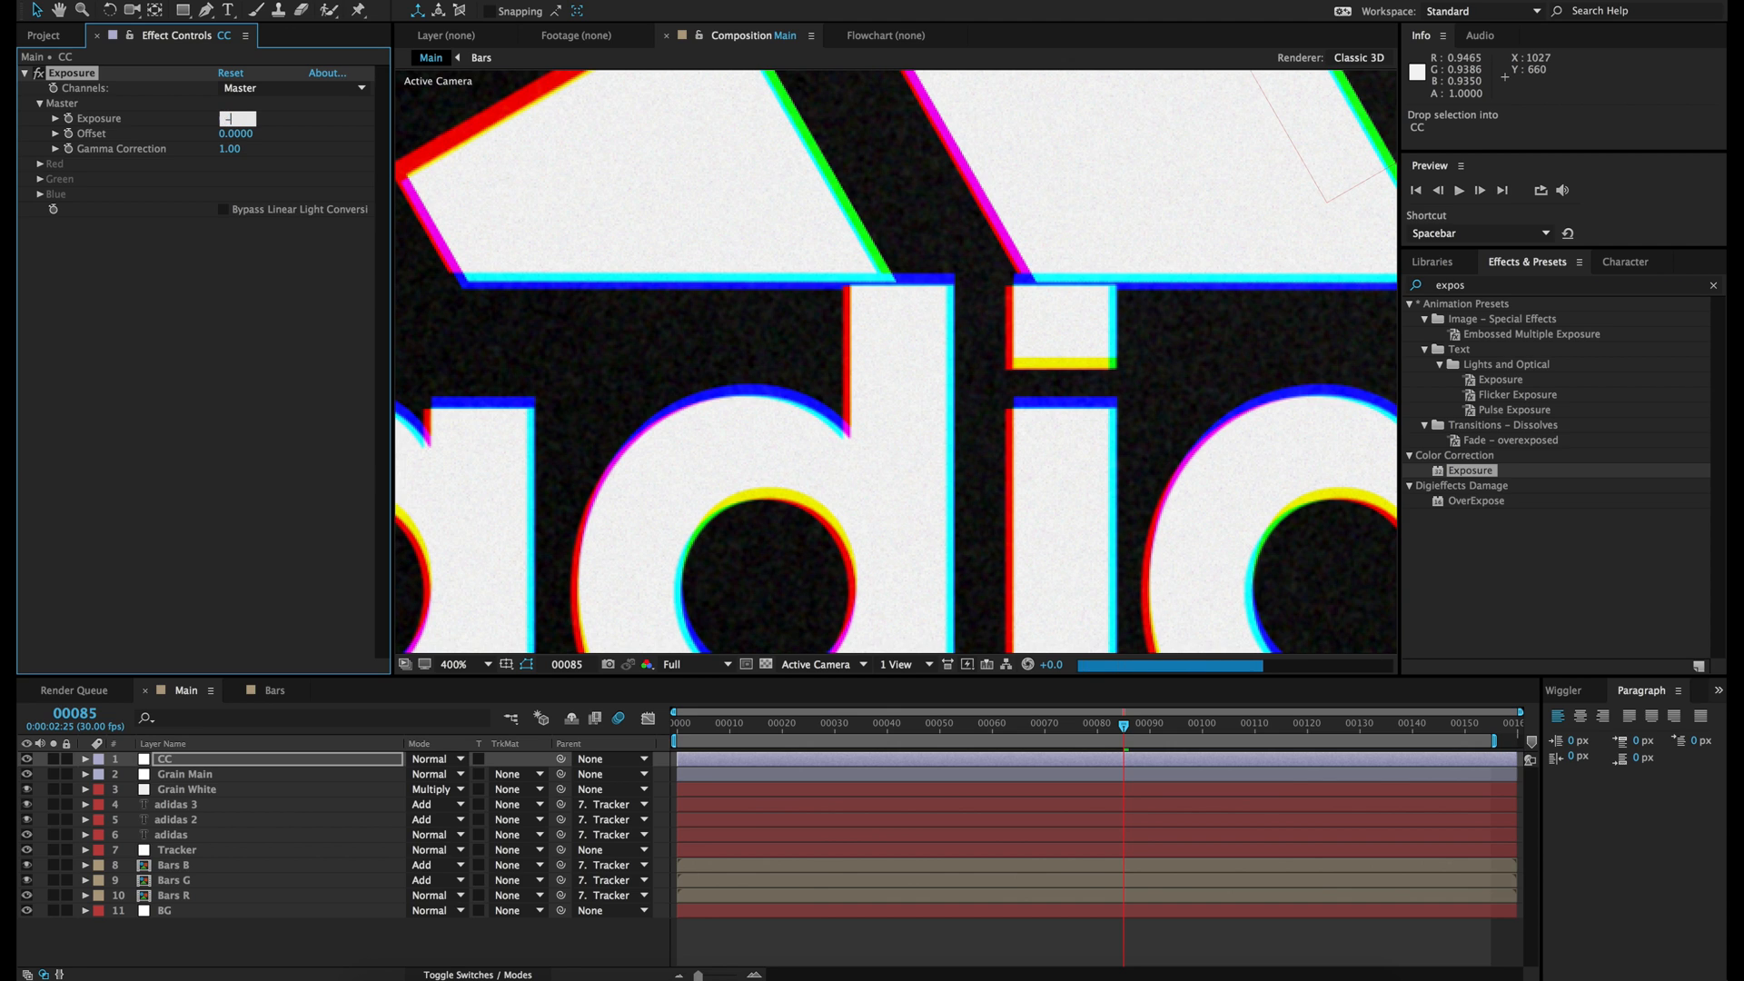
{"action": "key", "text": "Return"}
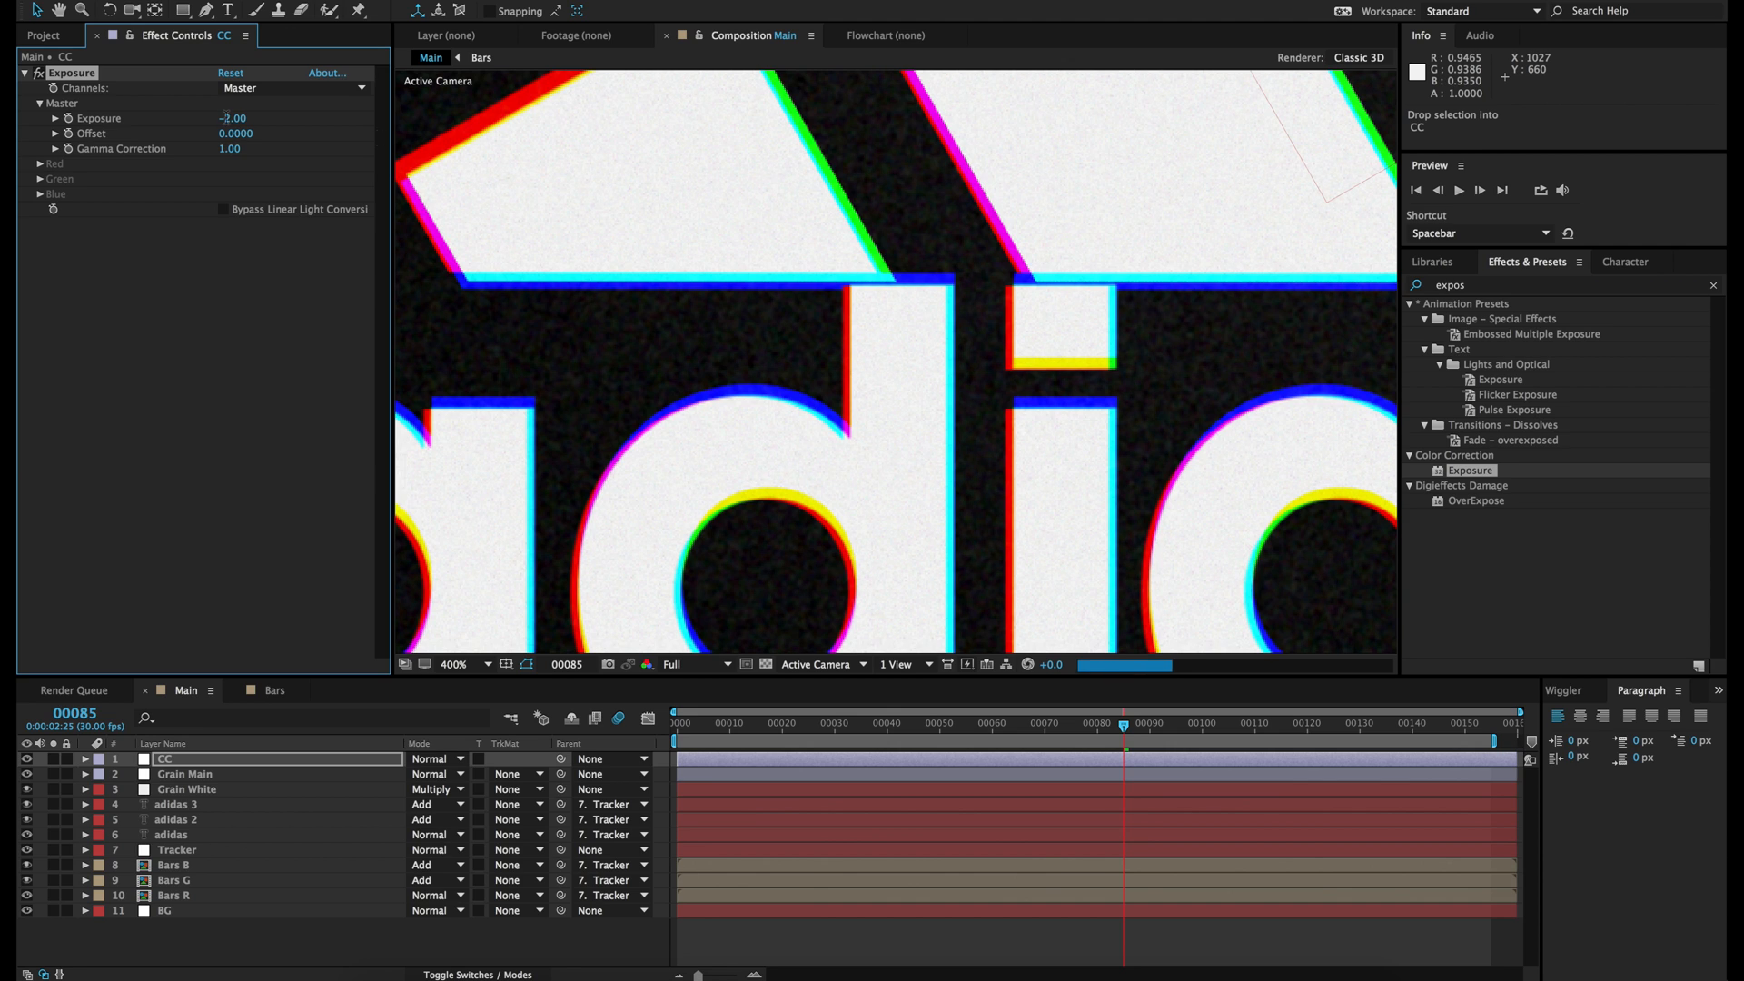
Step: Set the composition preview resolution to Quarter and fit the whole frame in the viewer
{"action": "left_click", "coordinate": [683, 664]}
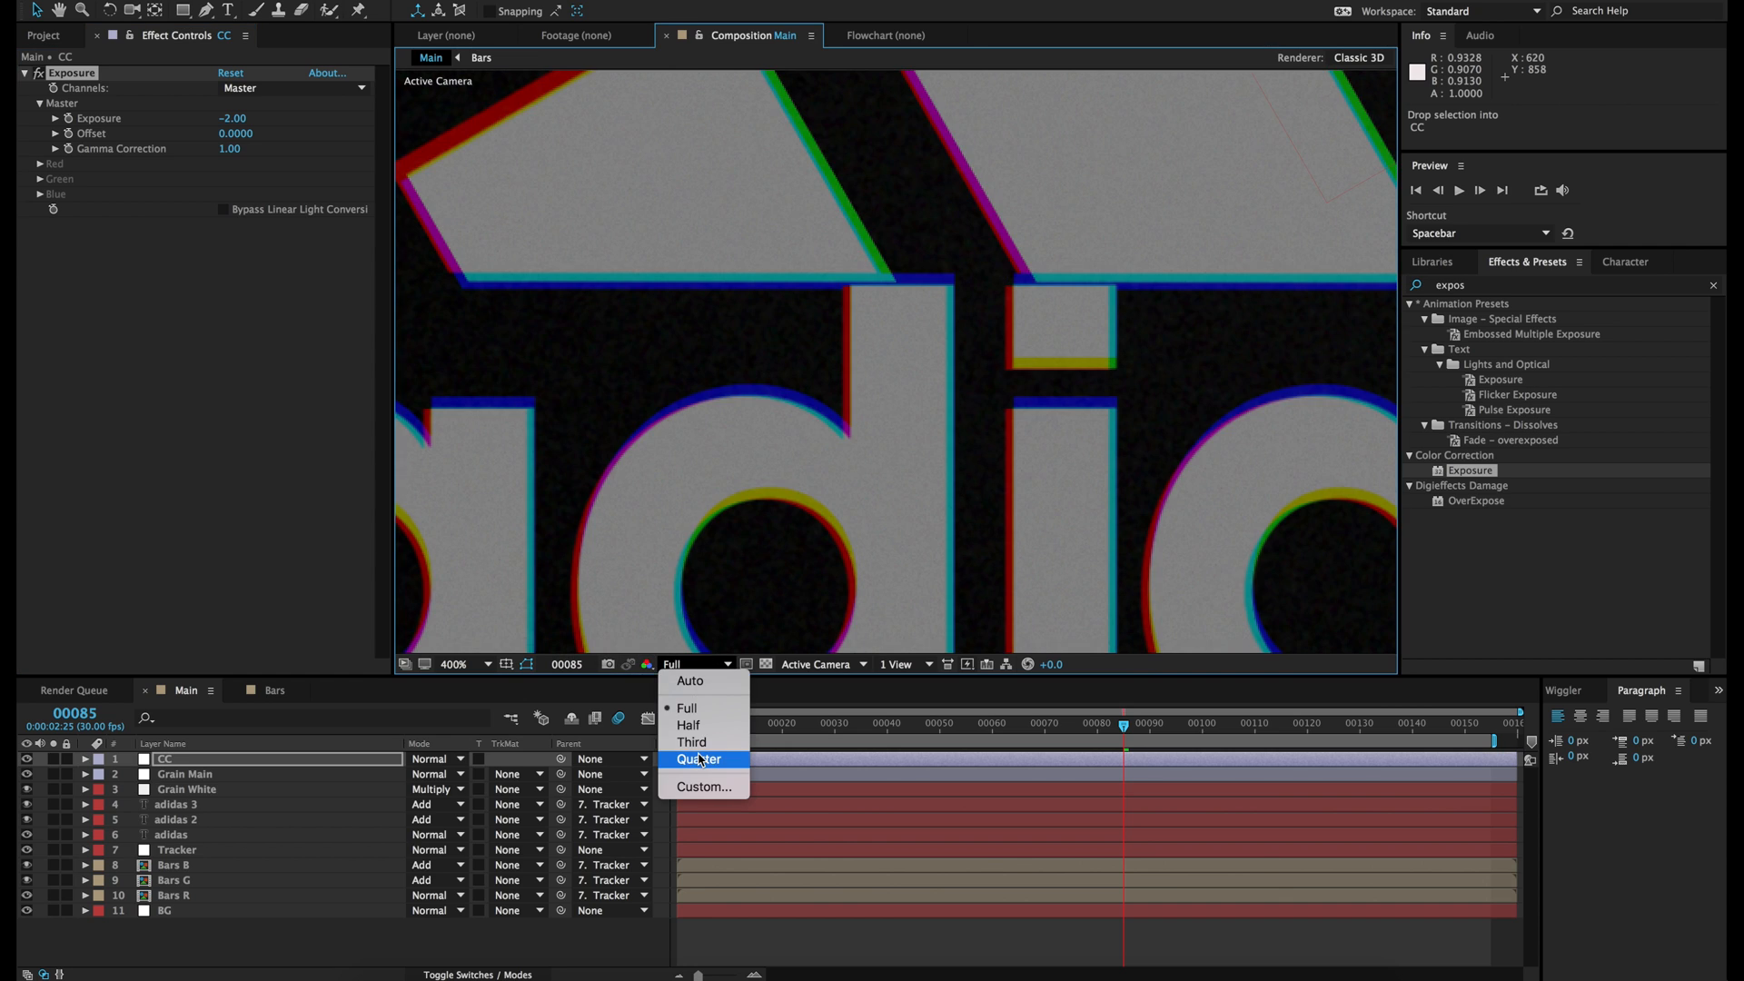
{"action": "left_click", "coordinate": [699, 759]}
{"action": "key", "text": "comma"}
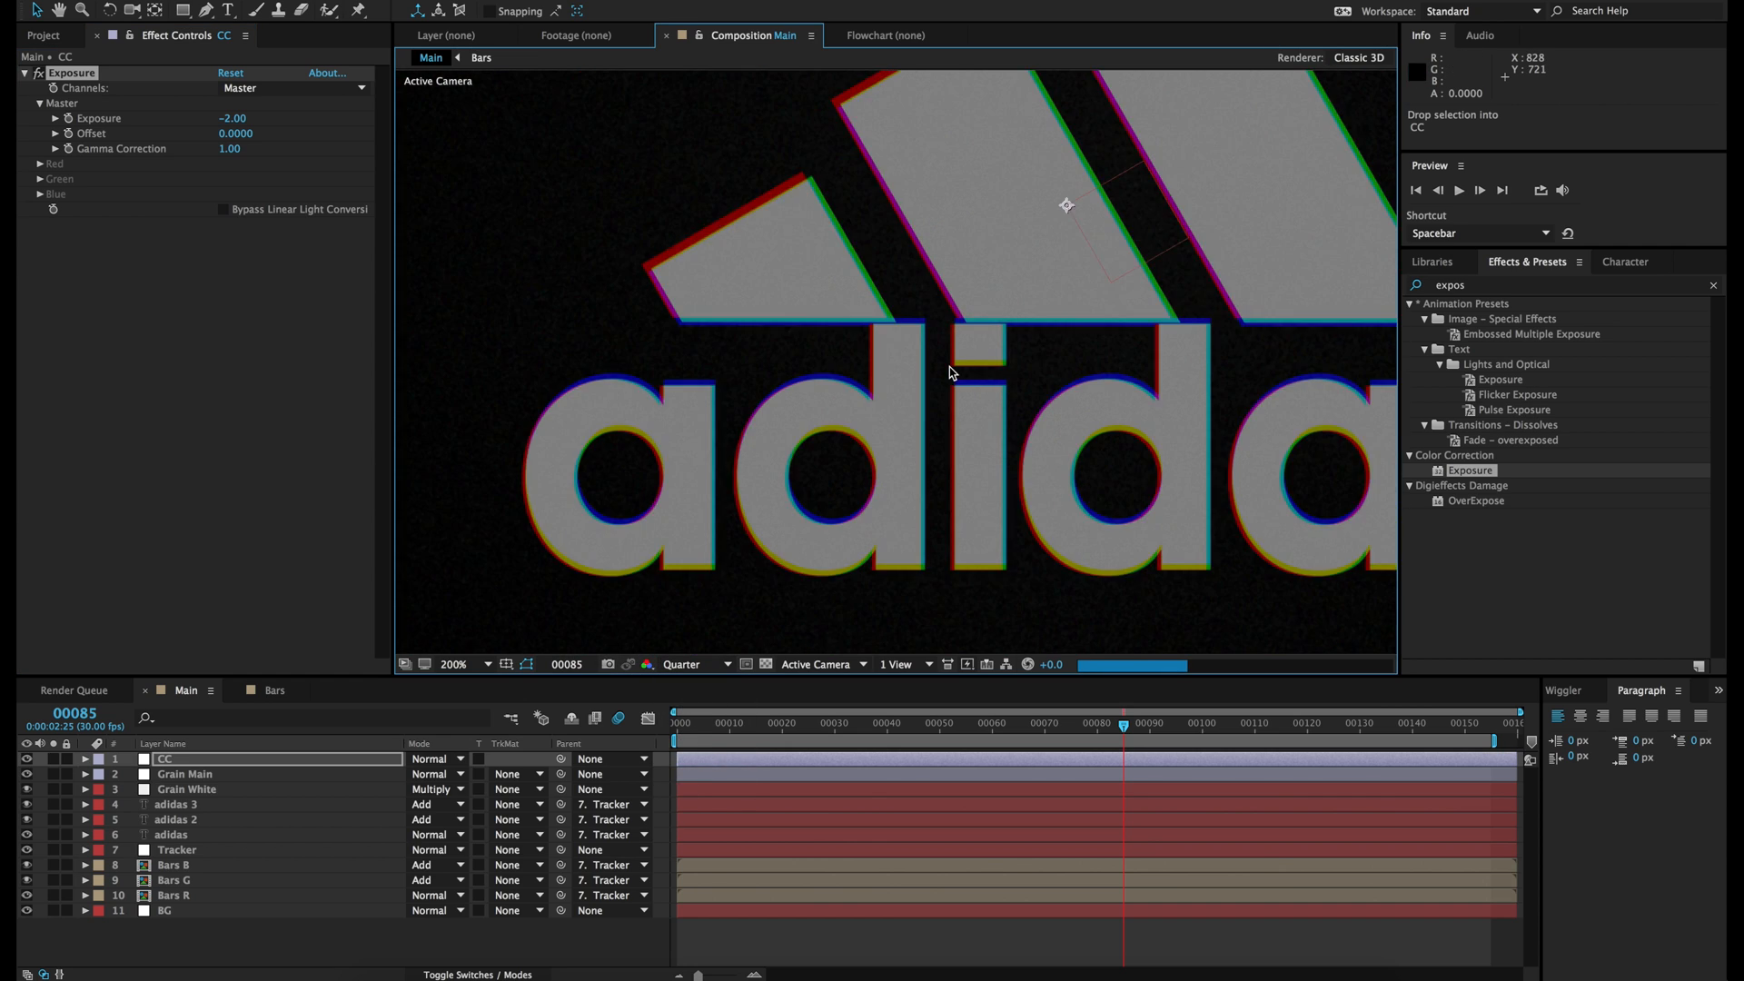
{"action": "key", "text": "comma"}
{"action": "left_click", "coordinate": [463, 666]}
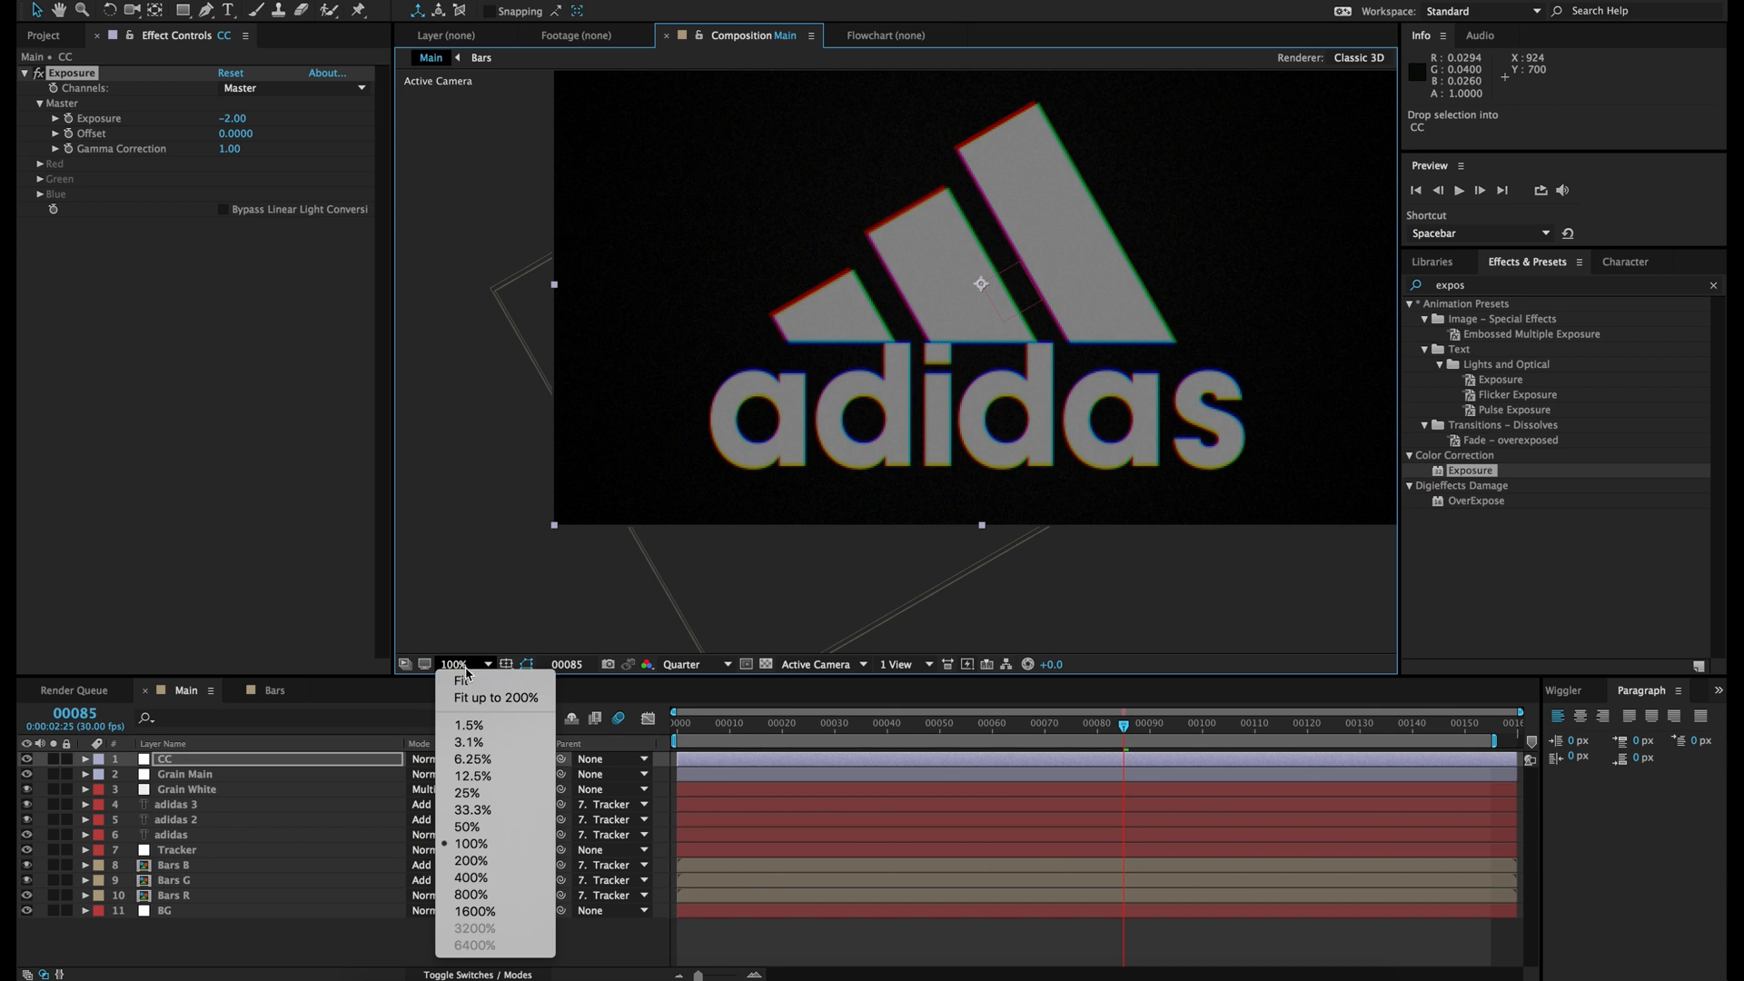
{"action": "left_click", "coordinate": [461, 681]}
Step: Add a full-frame elliptical mask to the CC layer and set its mode to Subtract
{"action": "left_click", "coordinate": [182, 10]}
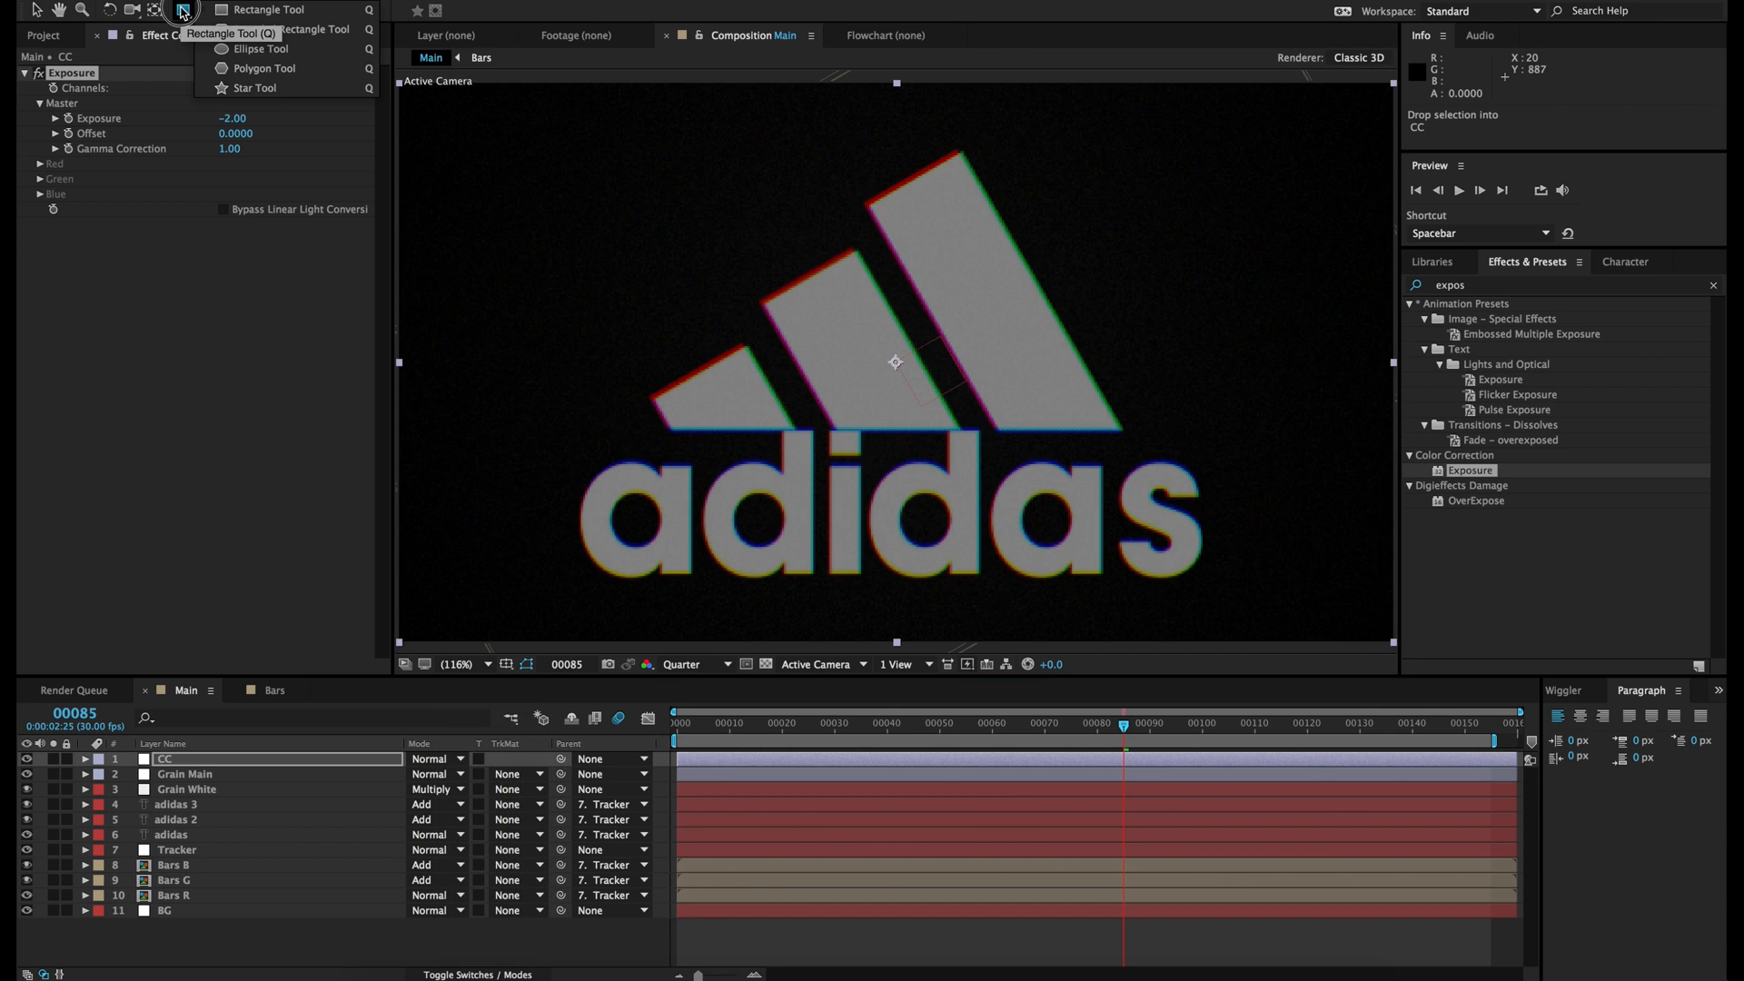
{"action": "left_click", "coordinate": [268, 51]}
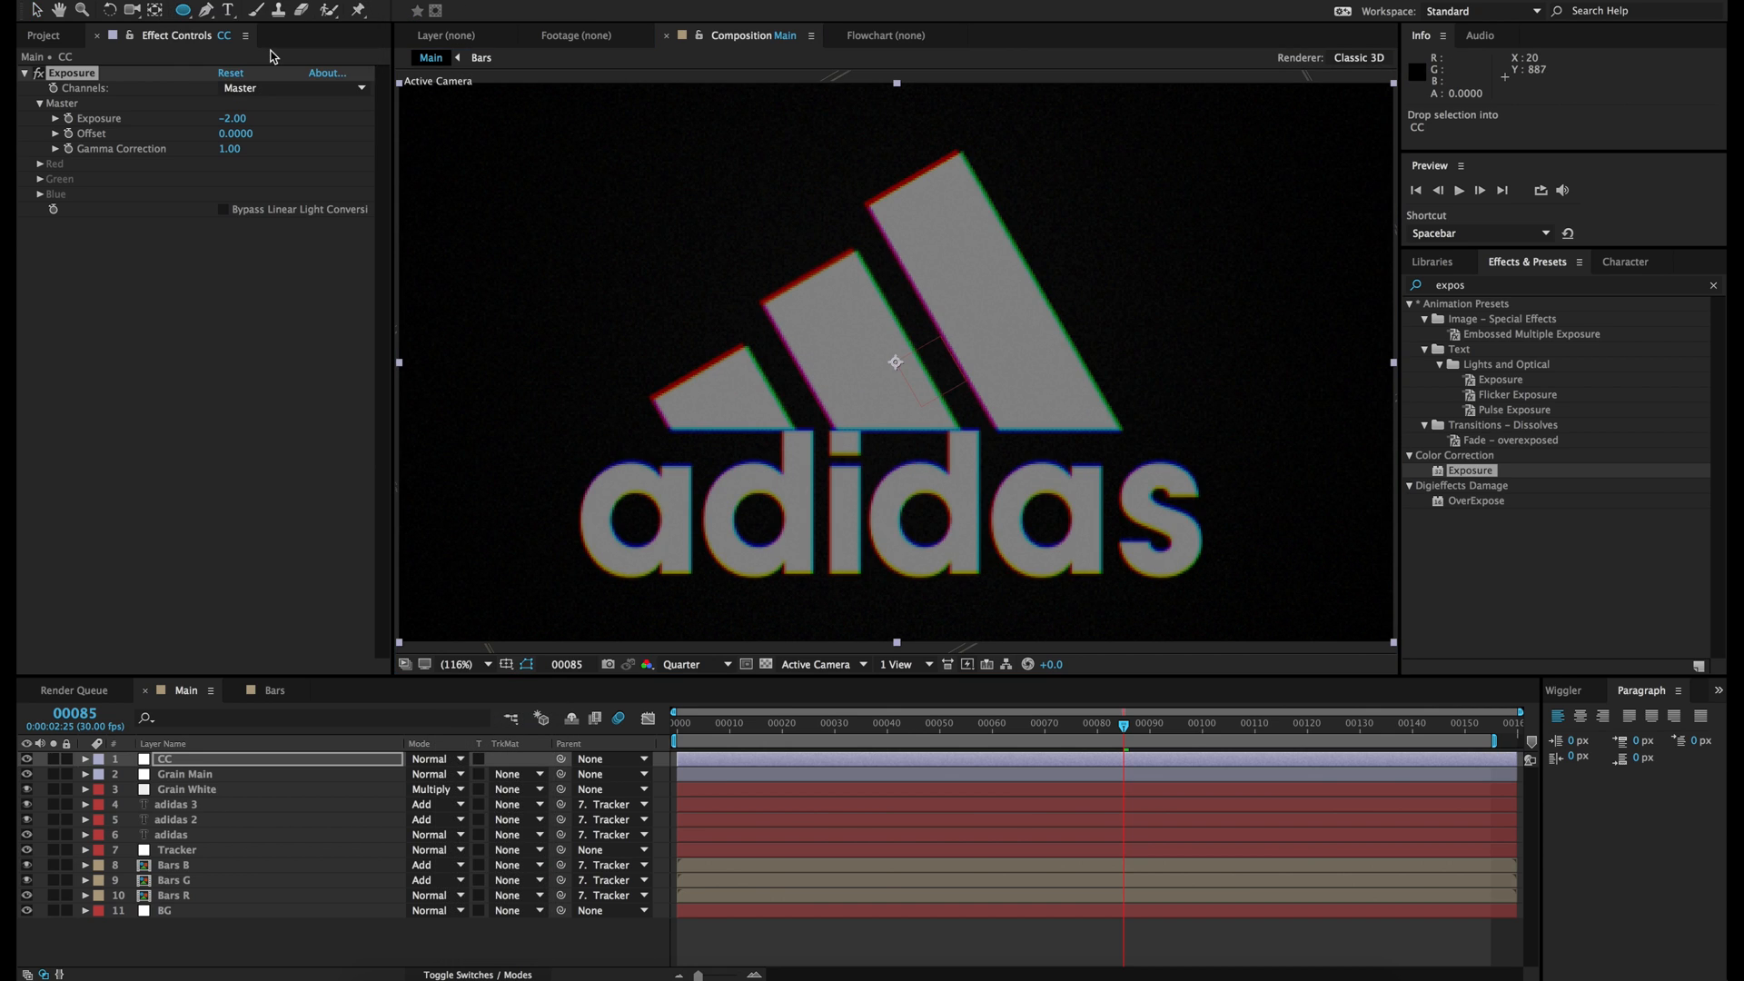
{"action": "double_click", "coordinate": [183, 10]}
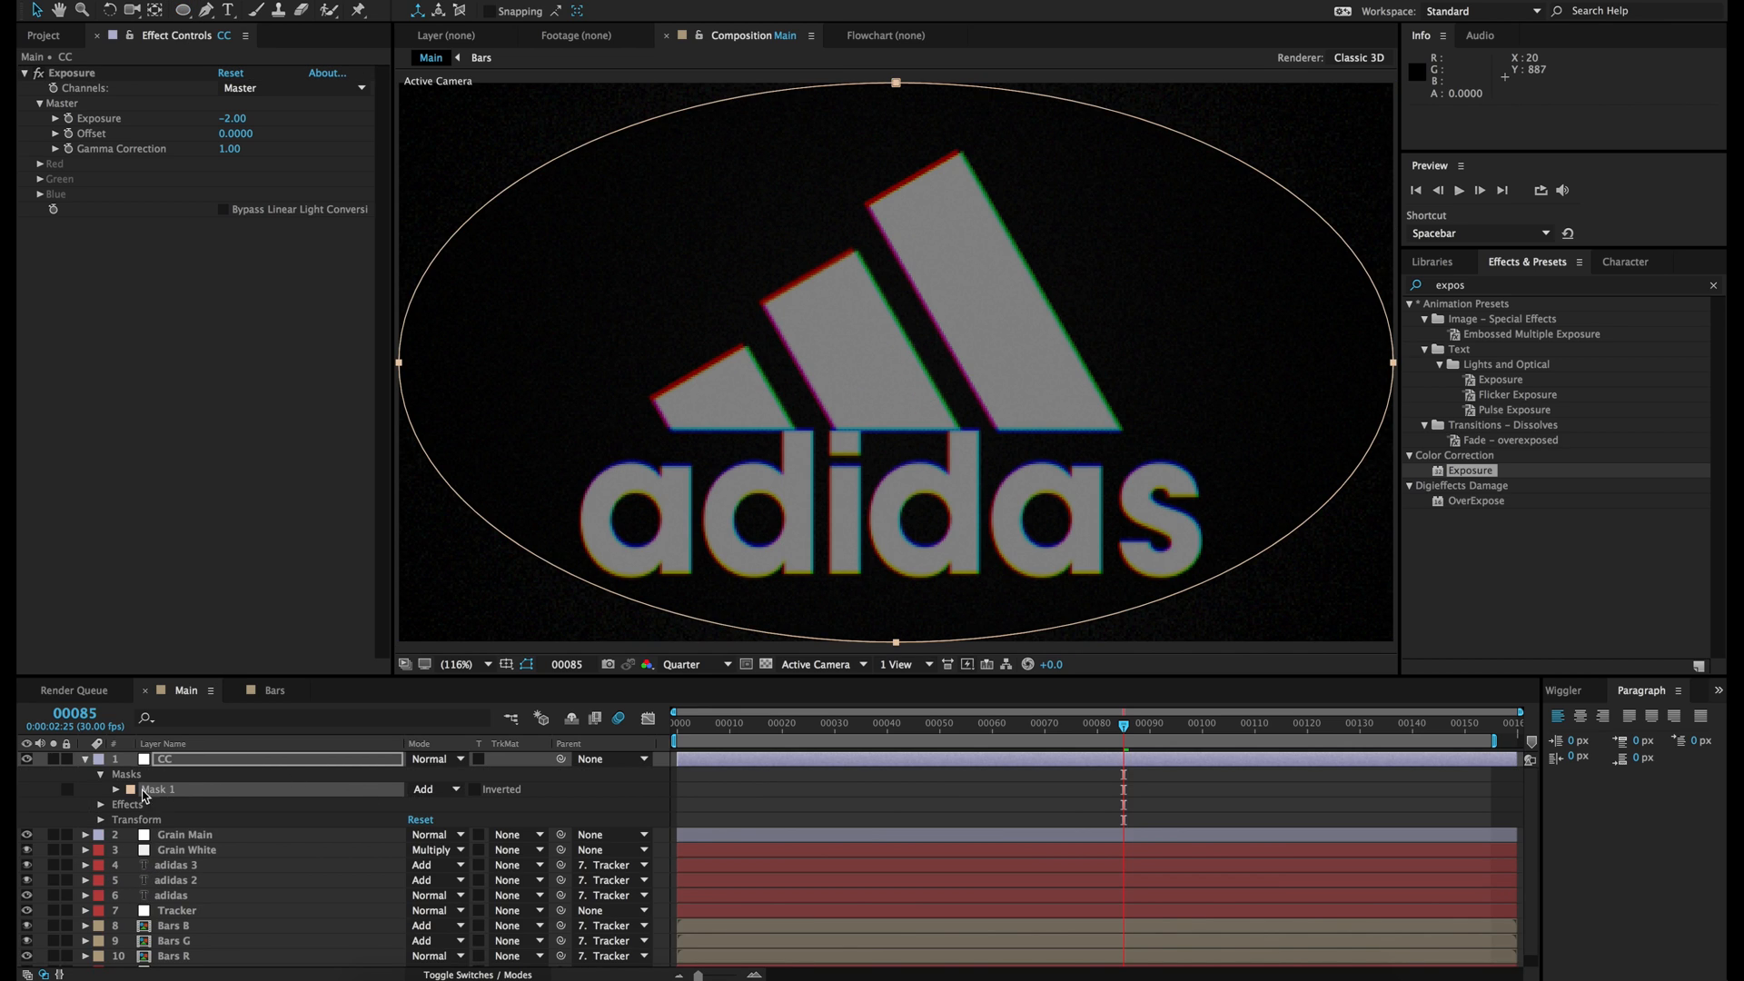
{"action": "left_click", "coordinate": [434, 789]}
{"action": "left_click", "coordinate": [445, 842]}
Step: Set the CC mask's feather to 214 pixels and its expansion to -177 pixels, temporarily raising the viewer exposure before resetting it to 0
{"action": "left_click", "coordinate": [527, 666]}
{"action": "left_click_drag", "start_coordinate": [1051, 666], "coordinate": [1106, 665]}
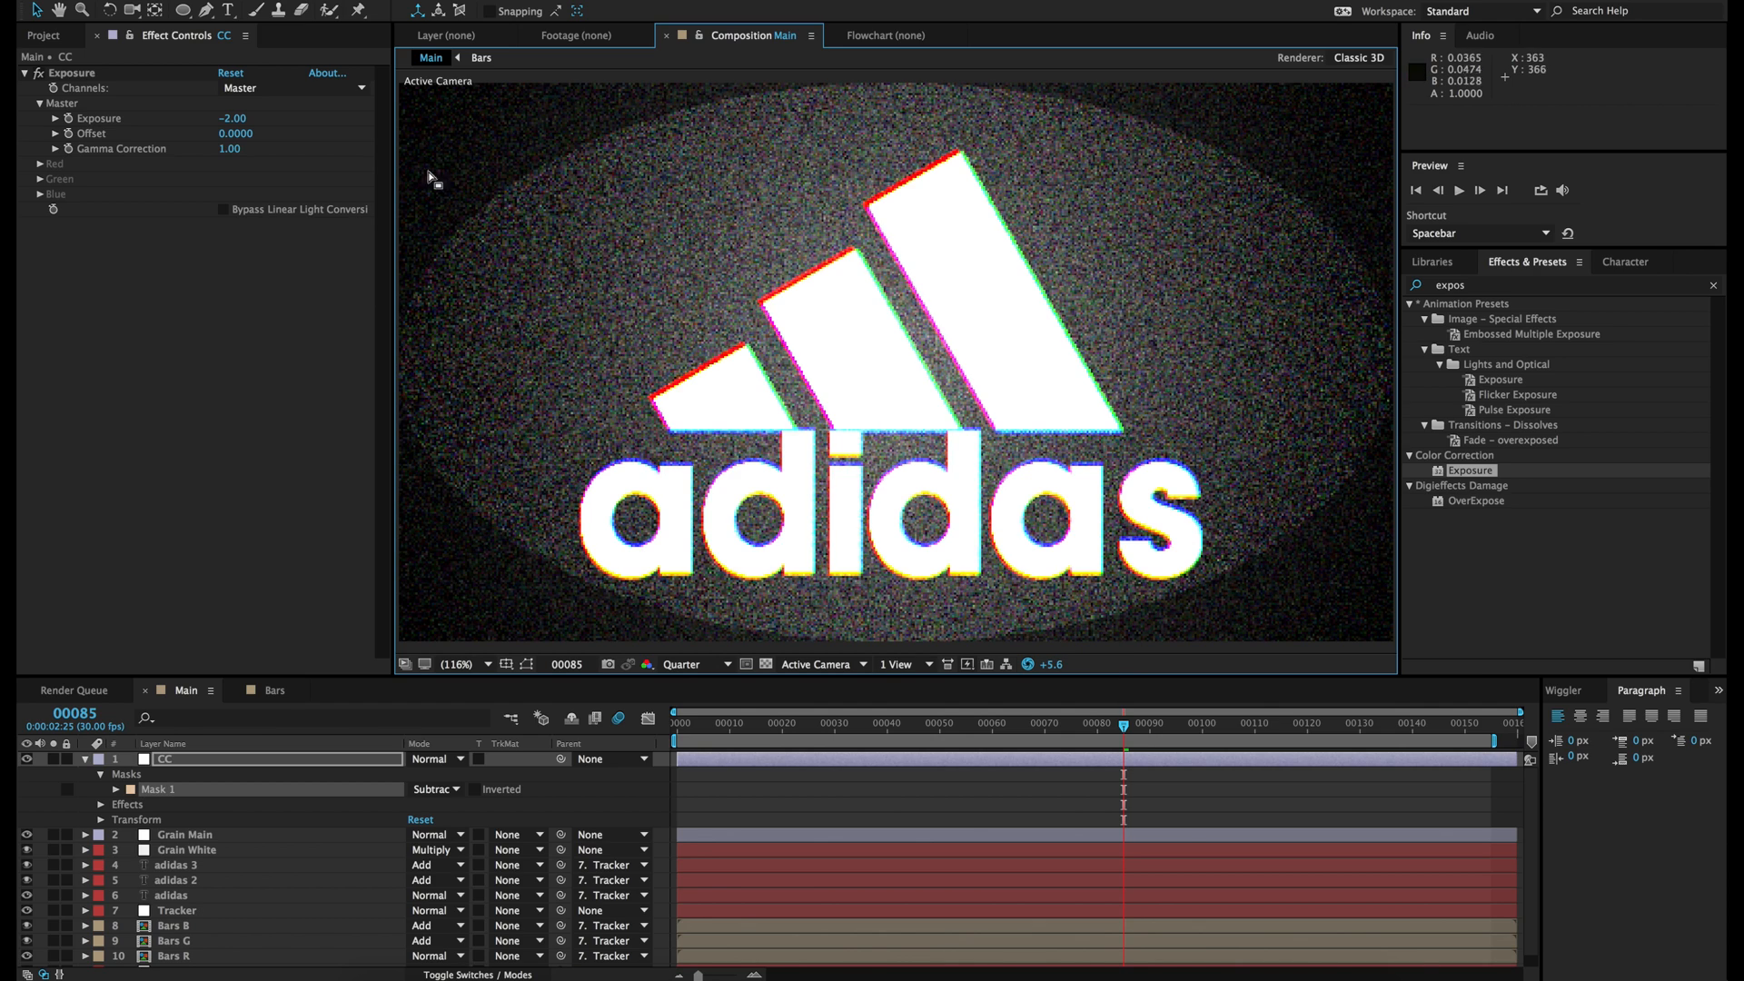
{"action": "left_click", "coordinate": [116, 789]}
{"action": "left_click_drag", "start_coordinate": [453, 825], "coordinate": [634, 807]}
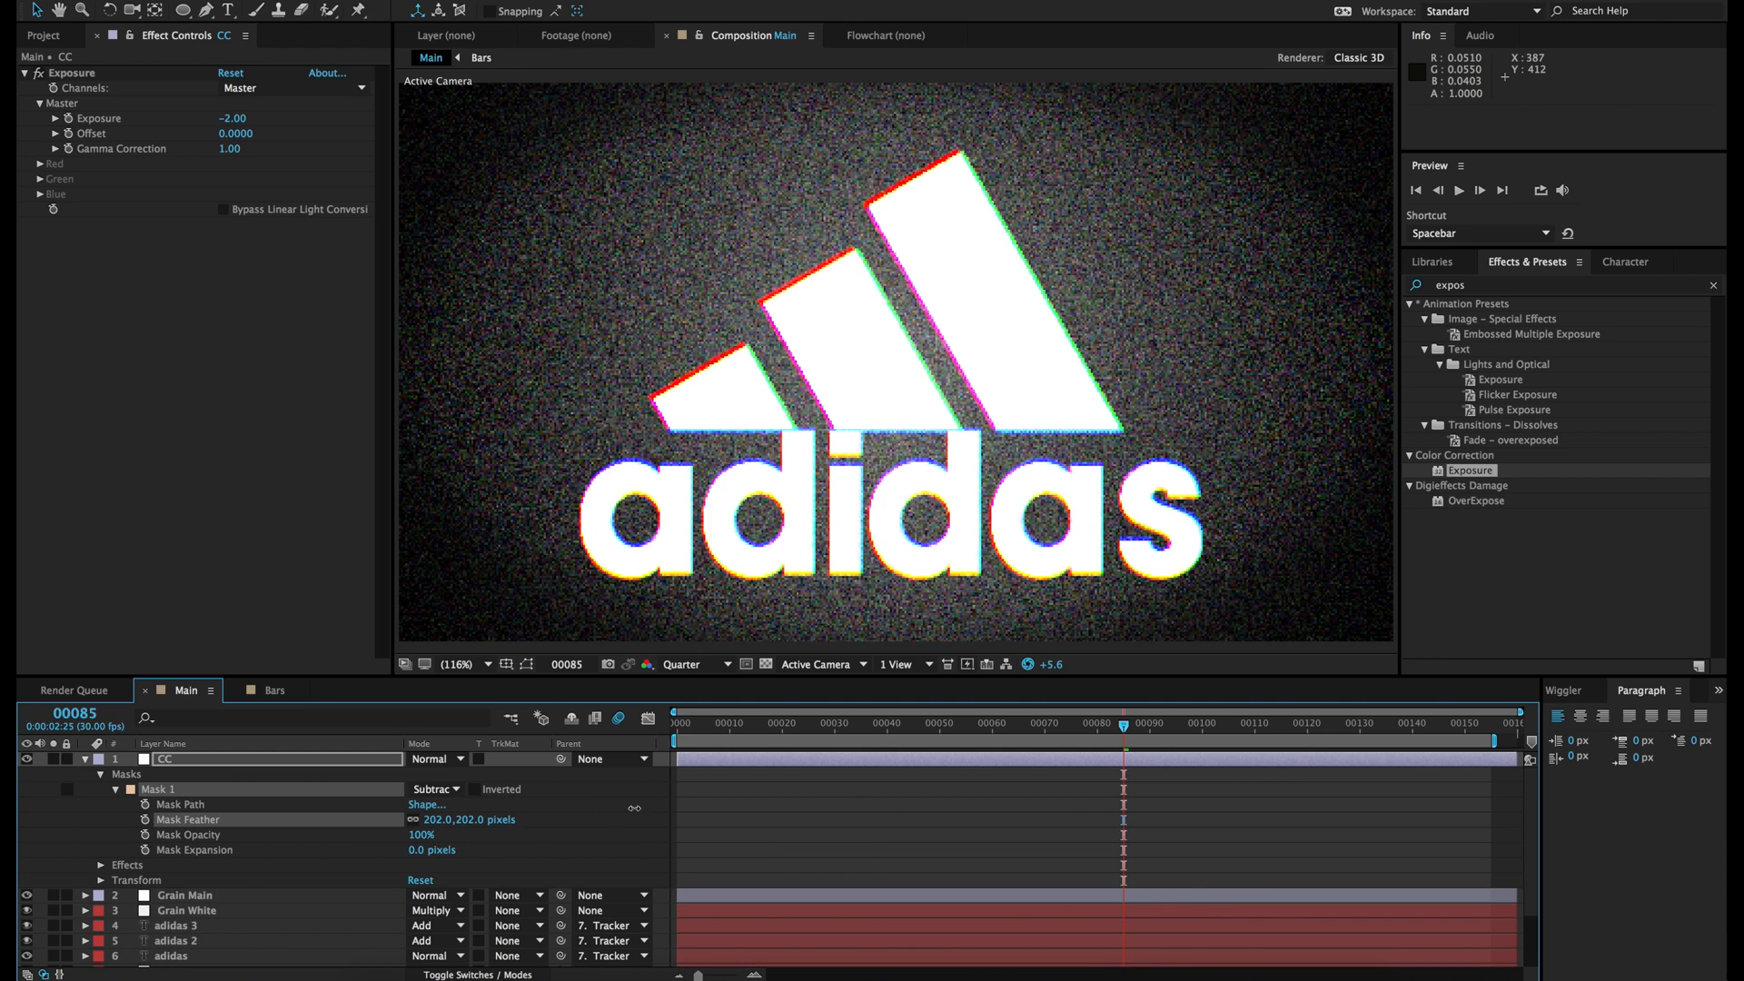
{"action": "left_click_drag", "start_coordinate": [411, 854], "coordinate": [241, 853]}
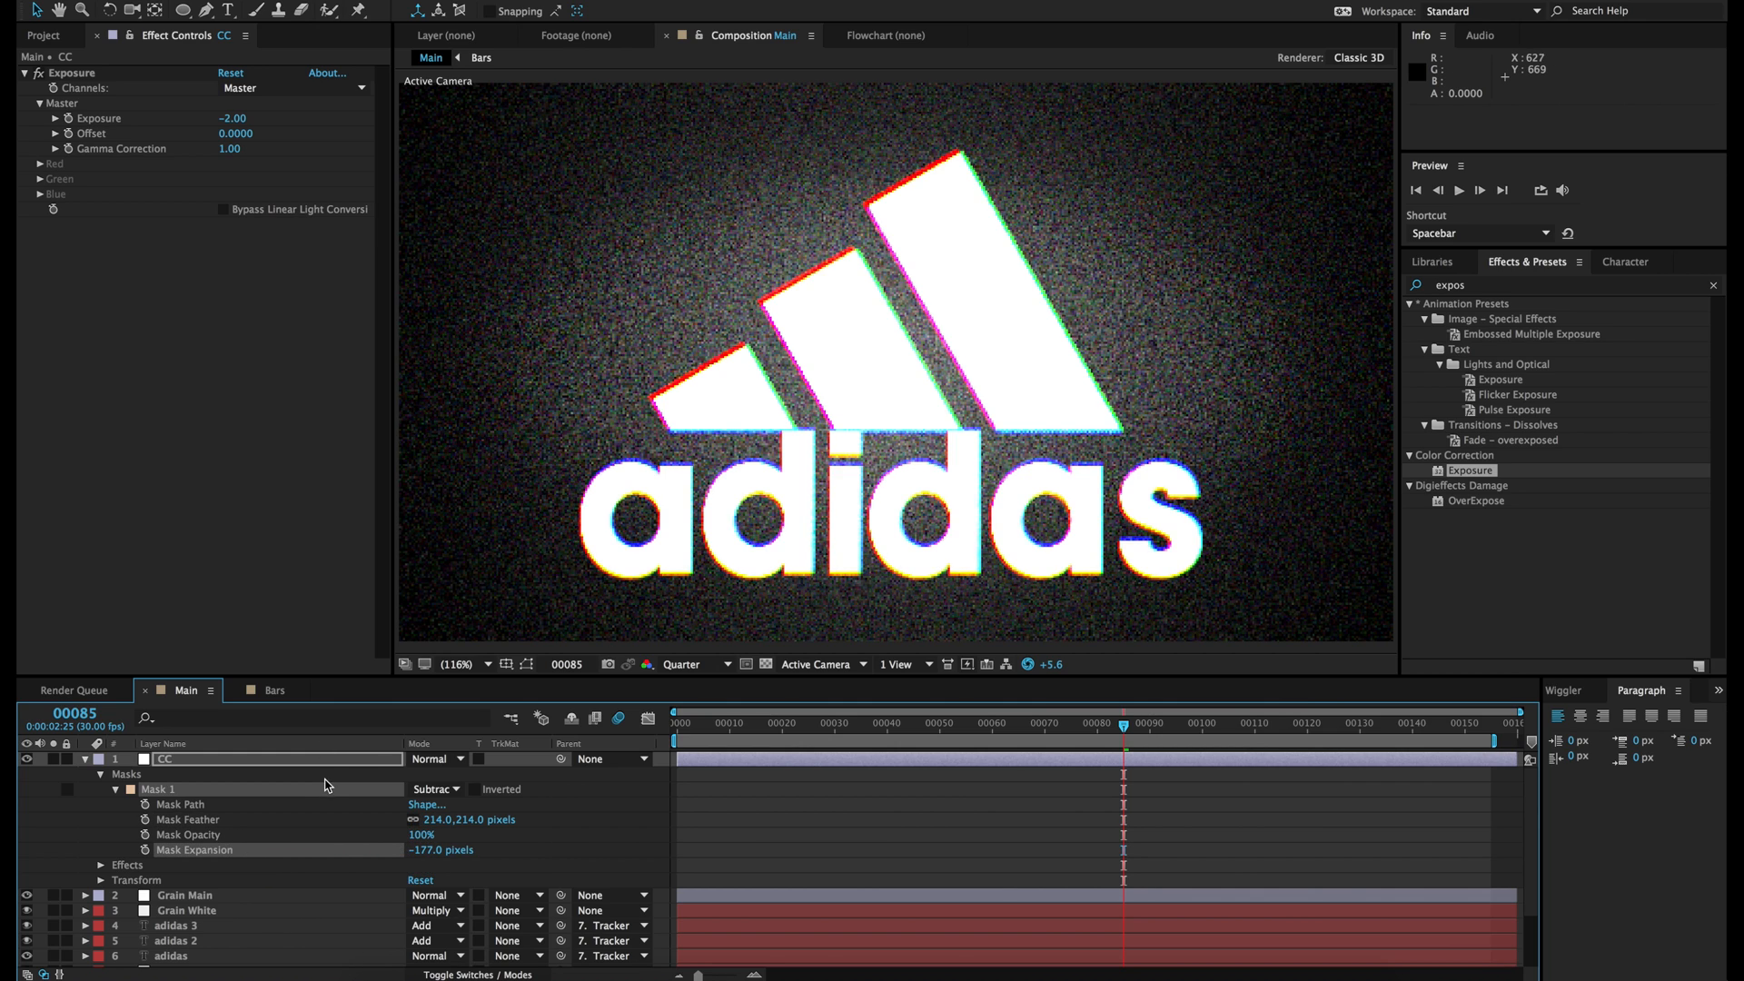
{"action": "left_click", "coordinate": [1051, 664]}
{"action": "type", "text": "0"}
{"action": "key", "text": "Return"}
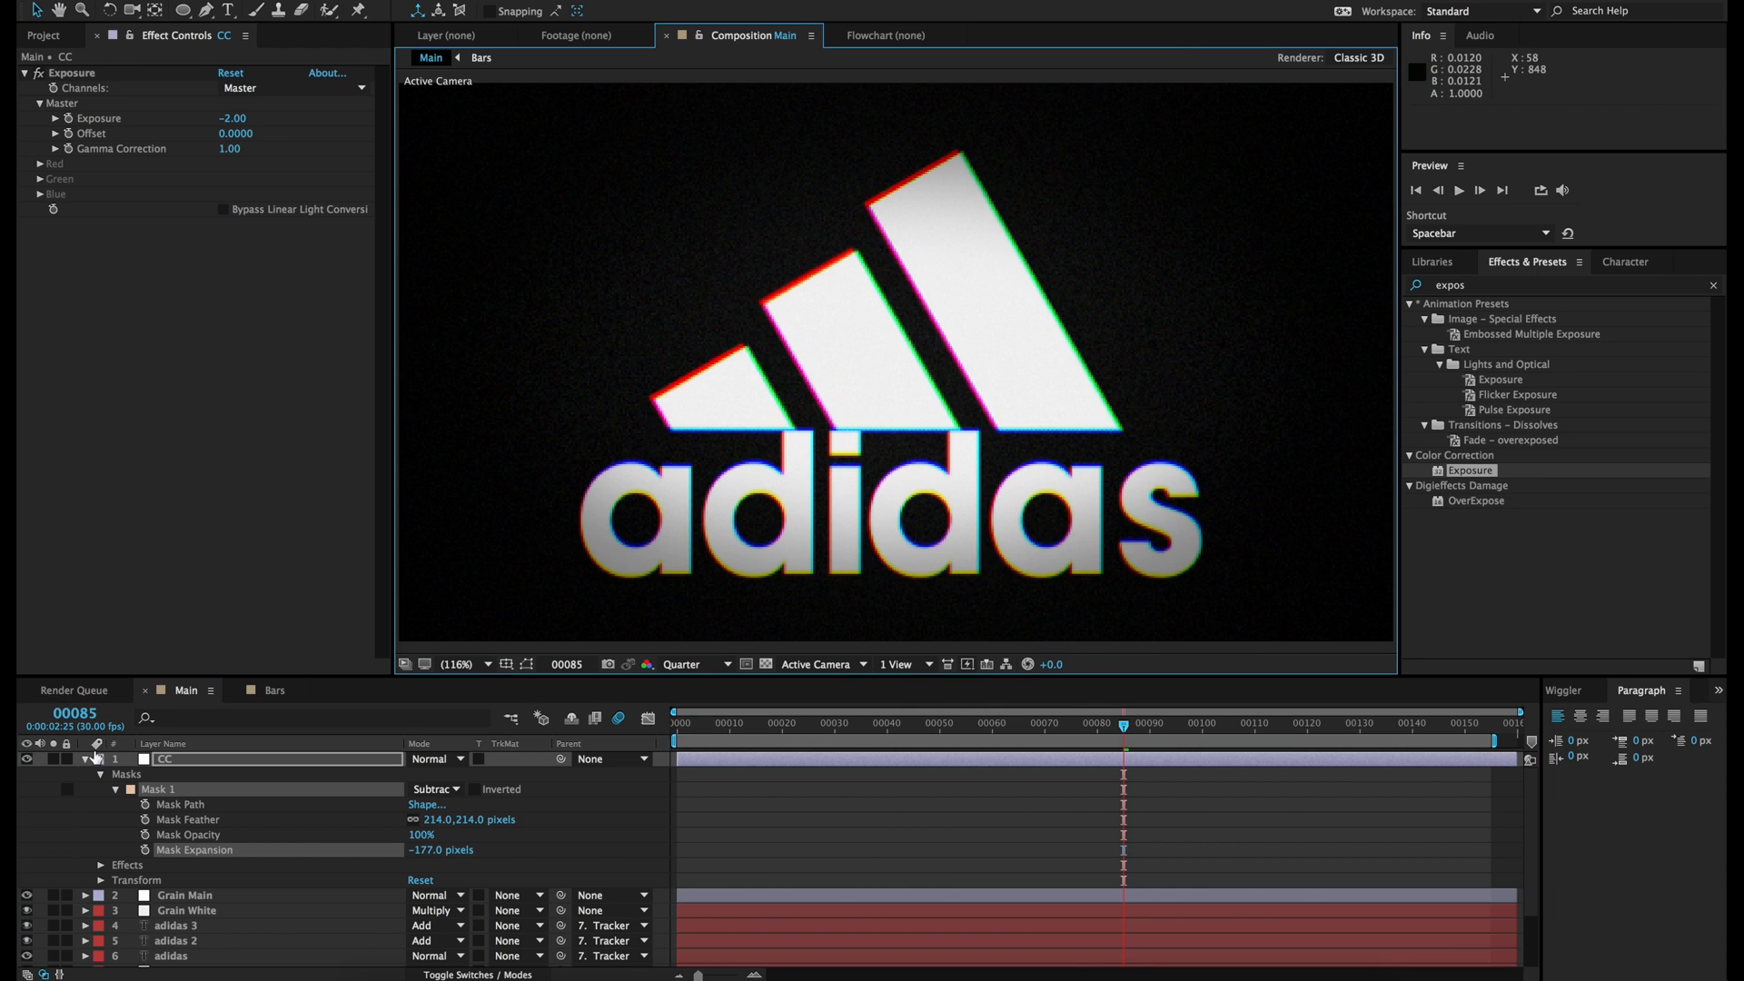
Step: Add the Camera Lens Blur effect to the CC layer with a Blur Radius of 10
{"action": "left_click", "coordinate": [194, 759]}
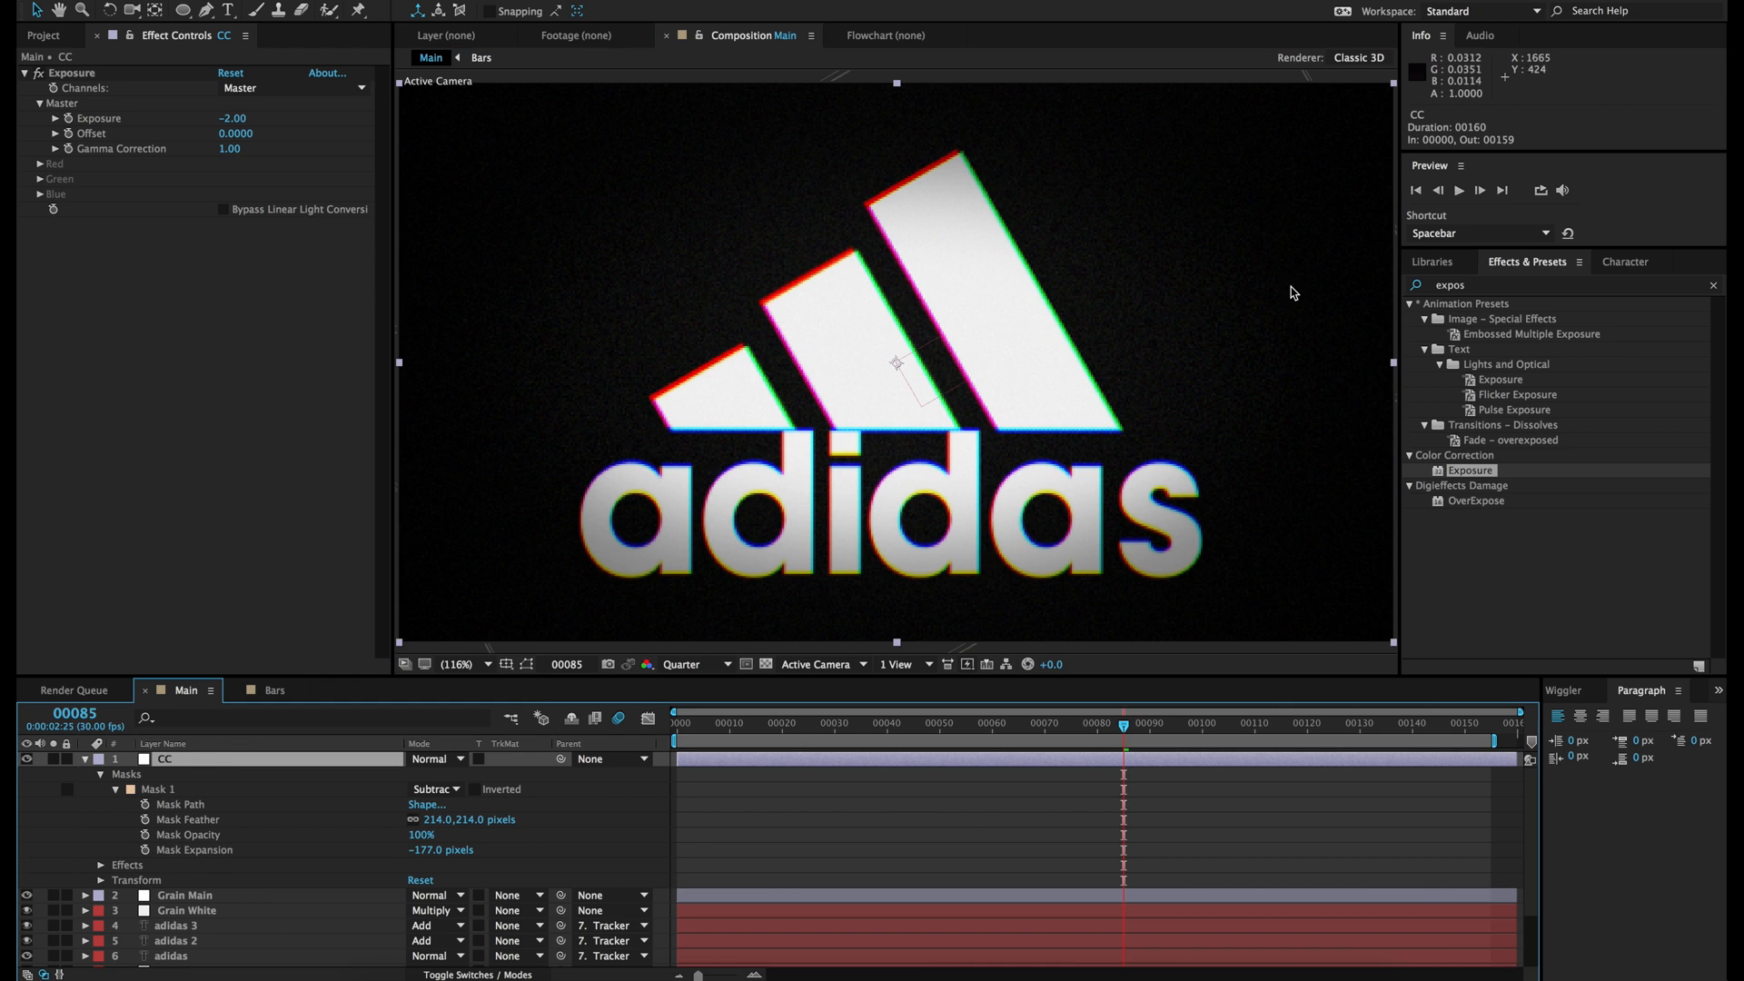
{"action": "left_click", "coordinate": [1482, 284]}
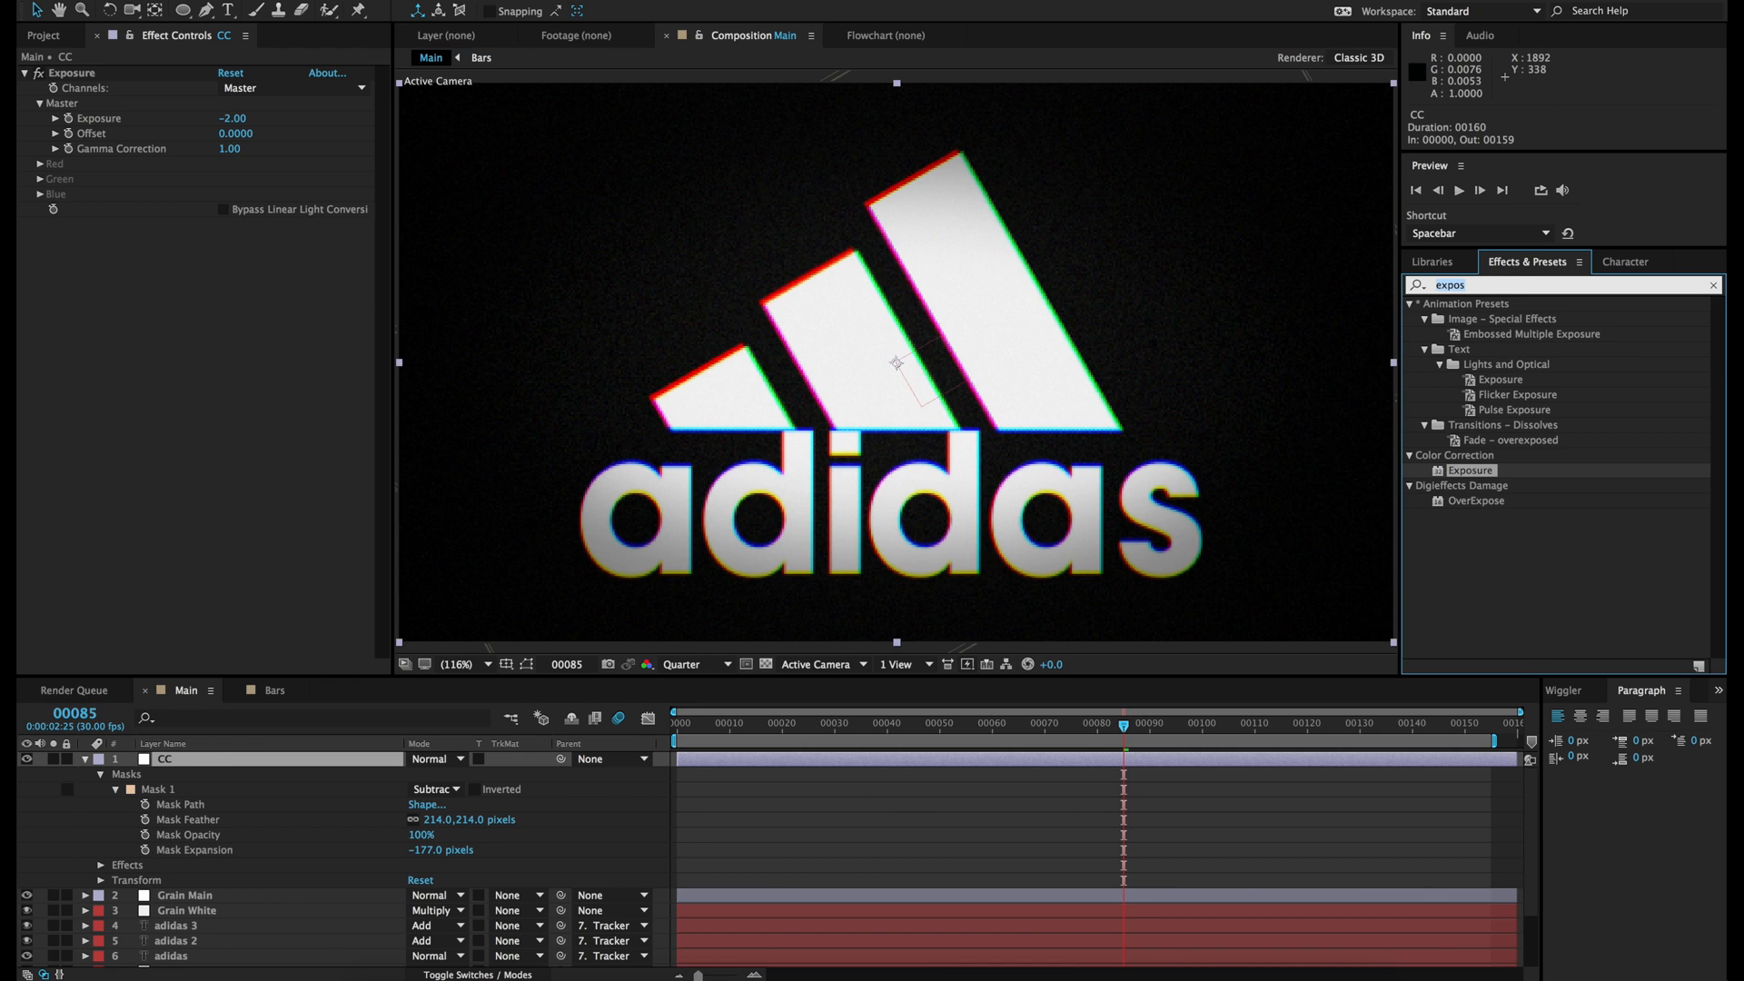
{"action": "type", "text": "lens"}
{"action": "left_click_drag", "start_coordinate": [1489, 320], "coordinate": [191, 420]}
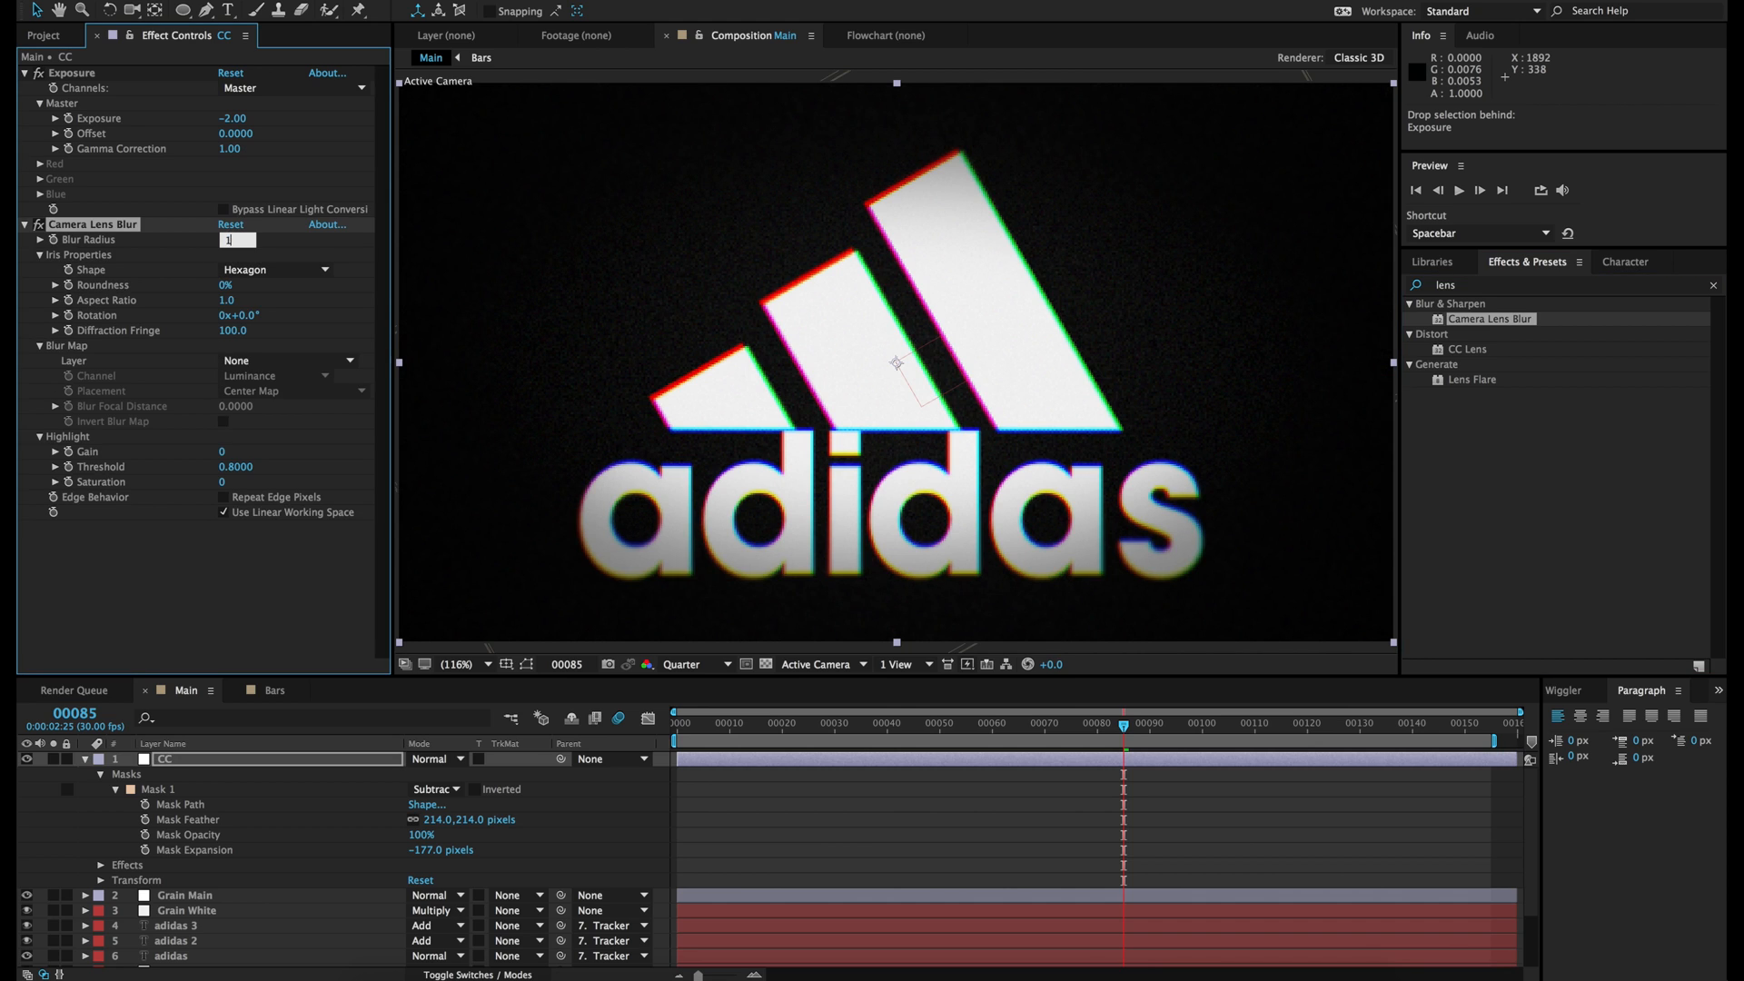
{"action": "key", "text": "Return"}
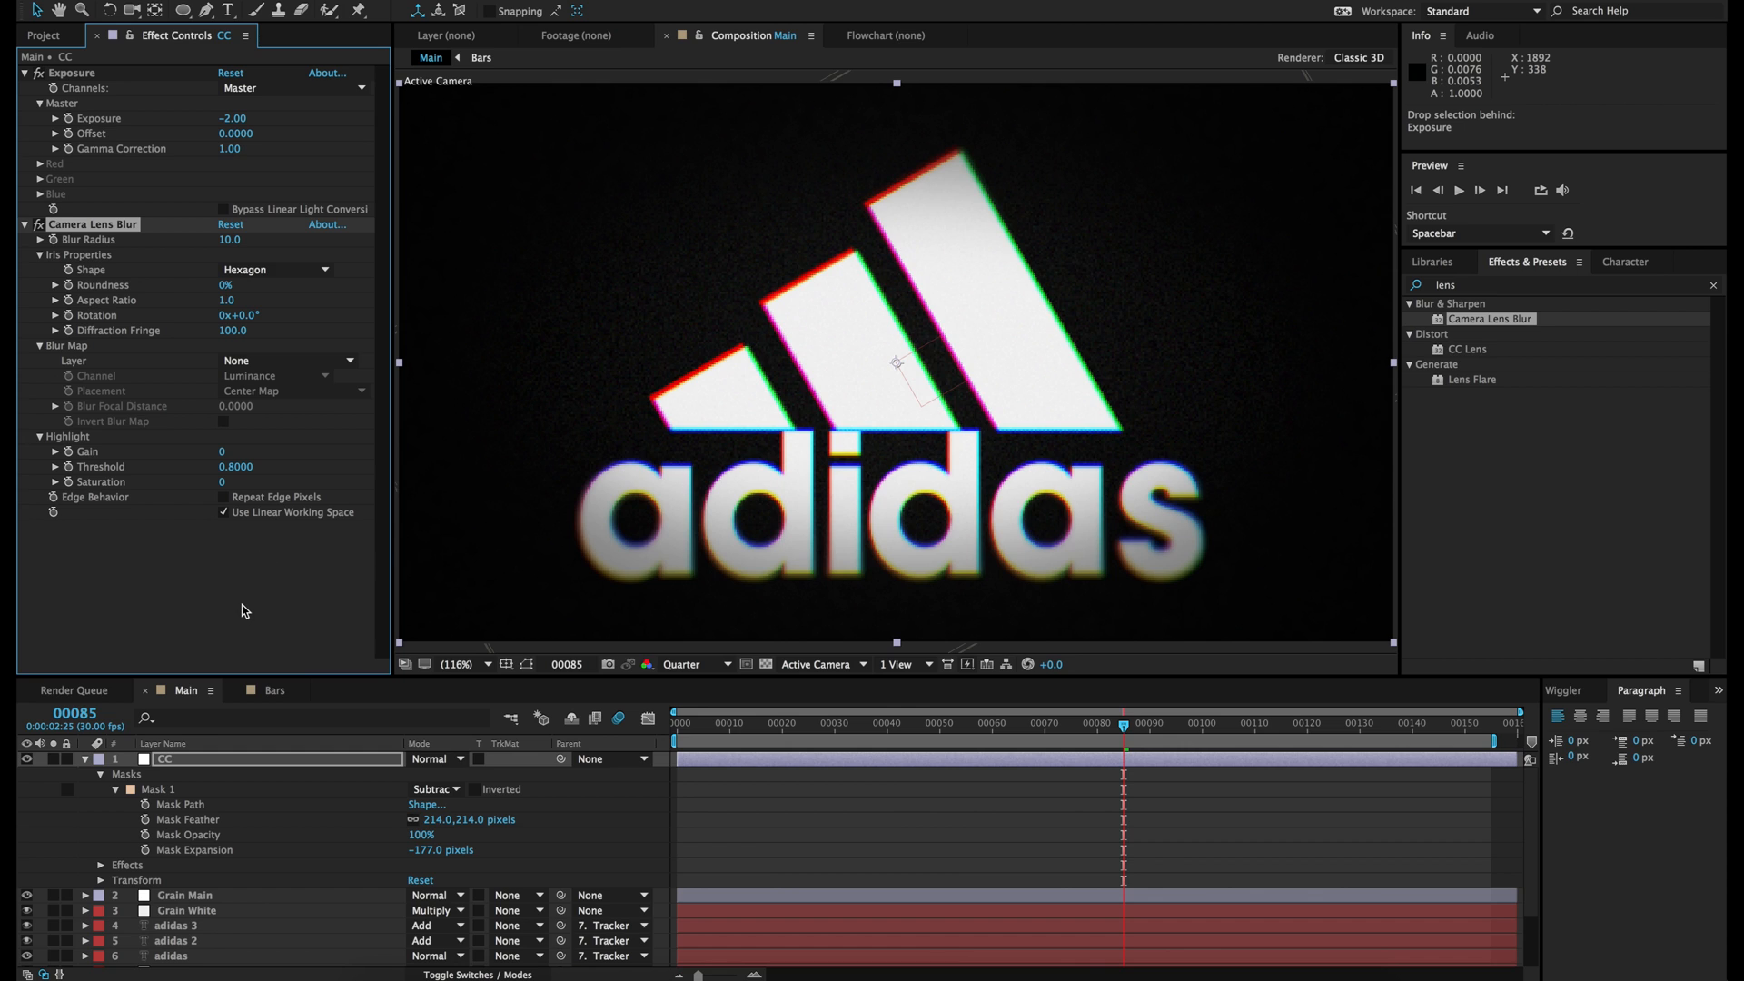
Step: Set the CC mask's expansion to -100 pixels and check the vignette blur at frames 35, 82 and 116
{"action": "left_click", "coordinate": [855, 795]}
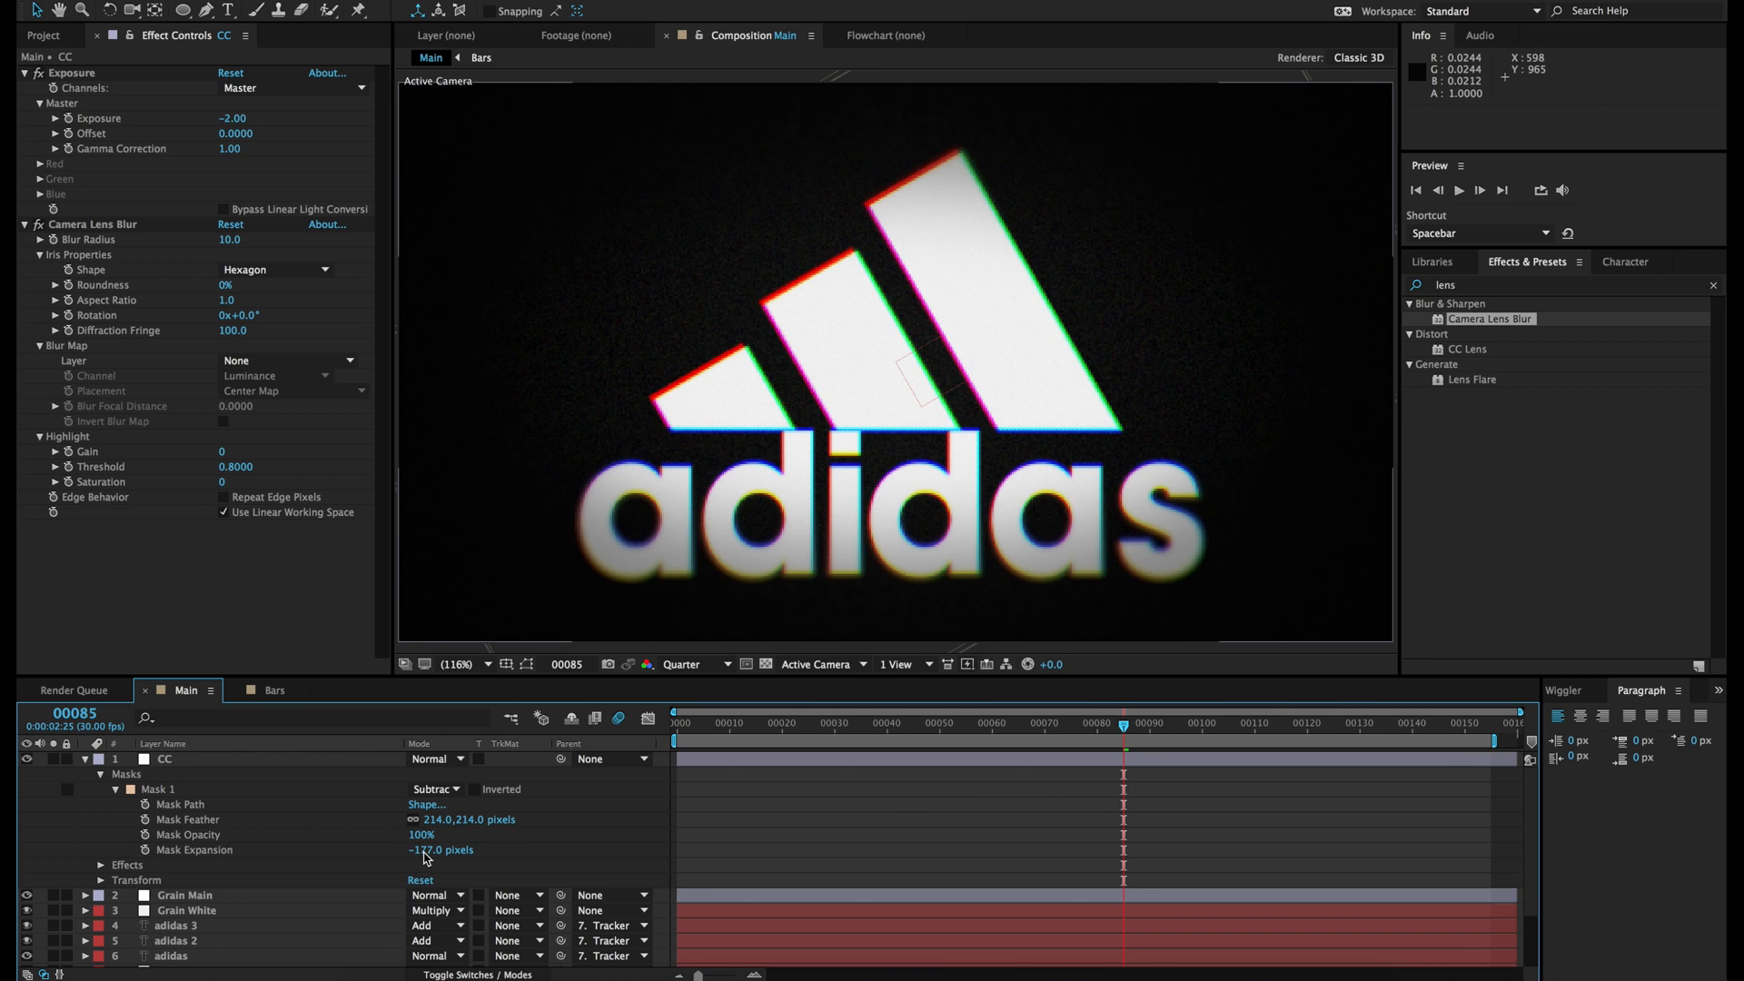
{"action": "type", "text": "0"}
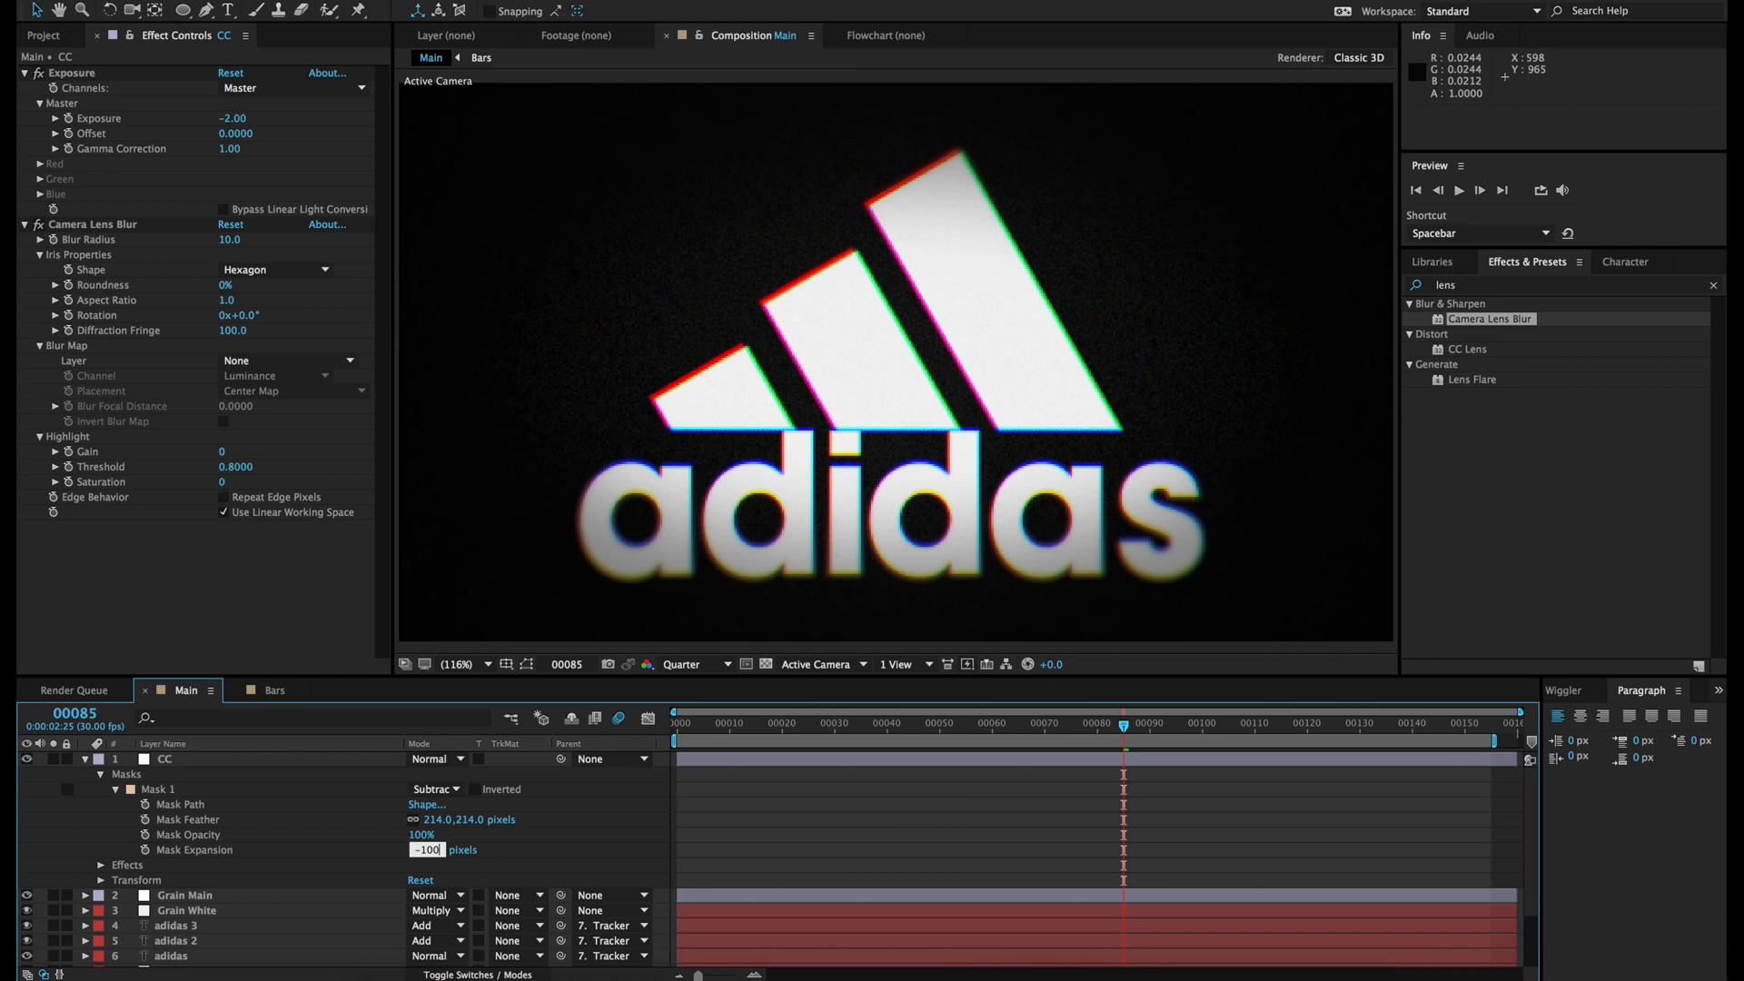
{"action": "key", "text": "Return"}
{"action": "left_click", "coordinate": [869, 787]}
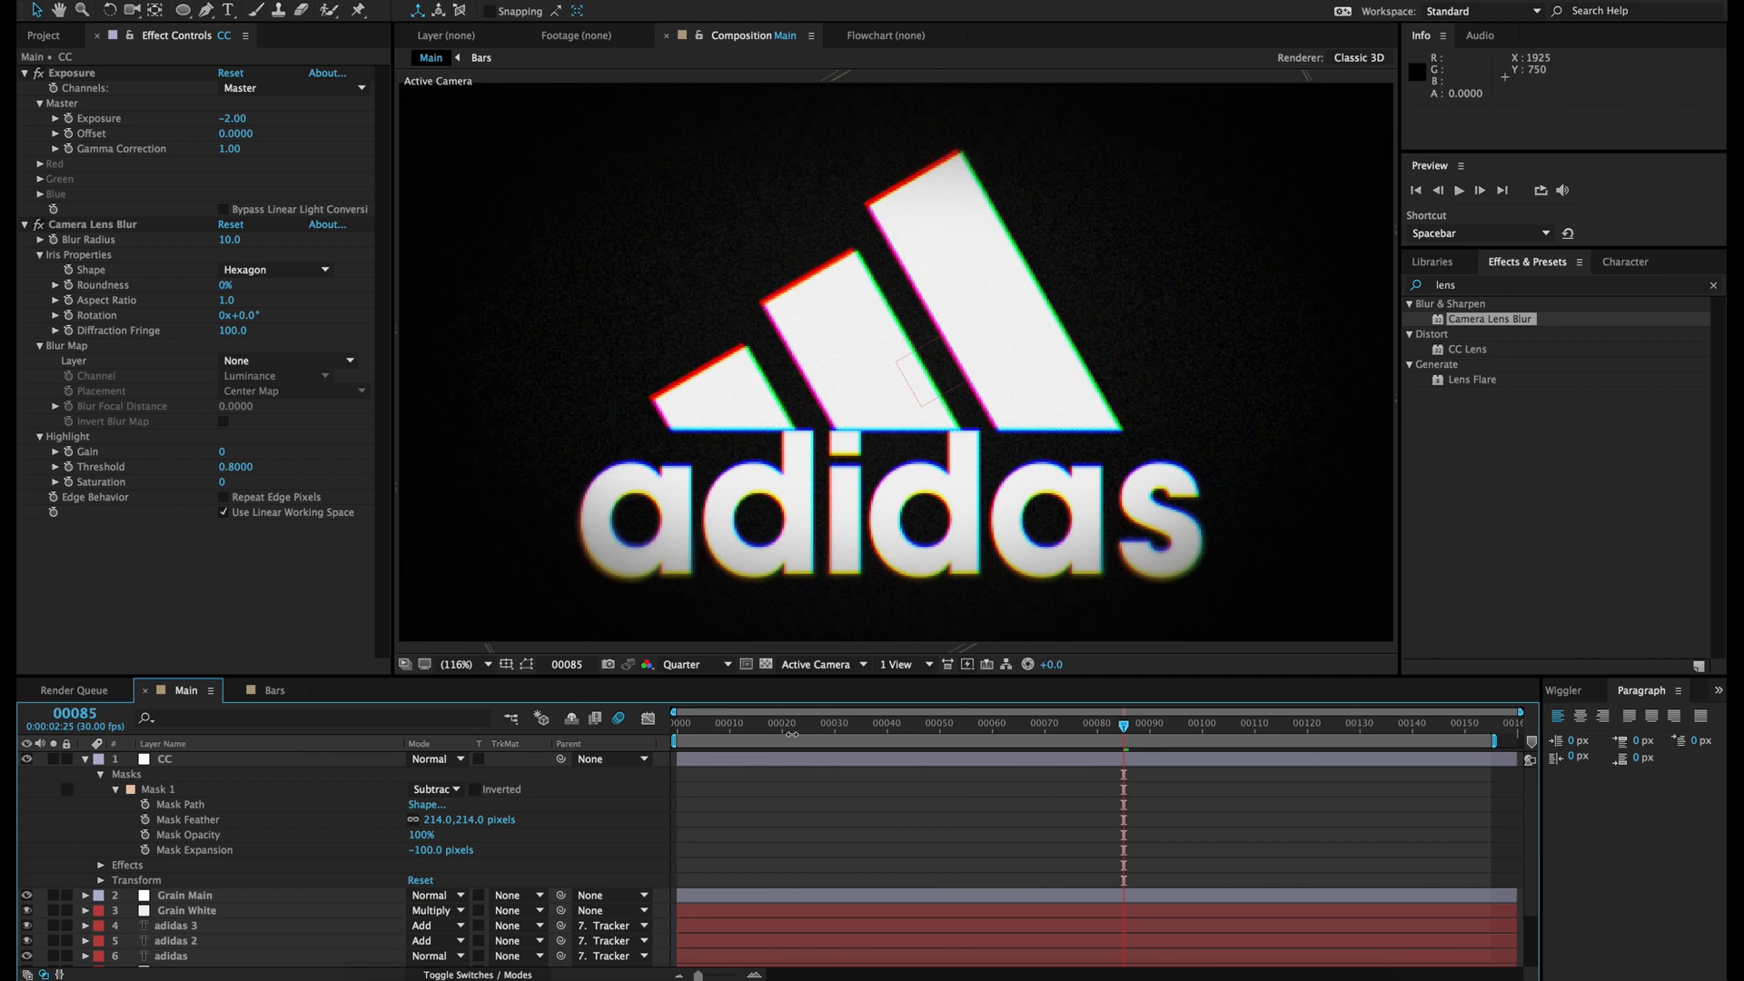
{"action": "left_click", "coordinate": [861, 725]}
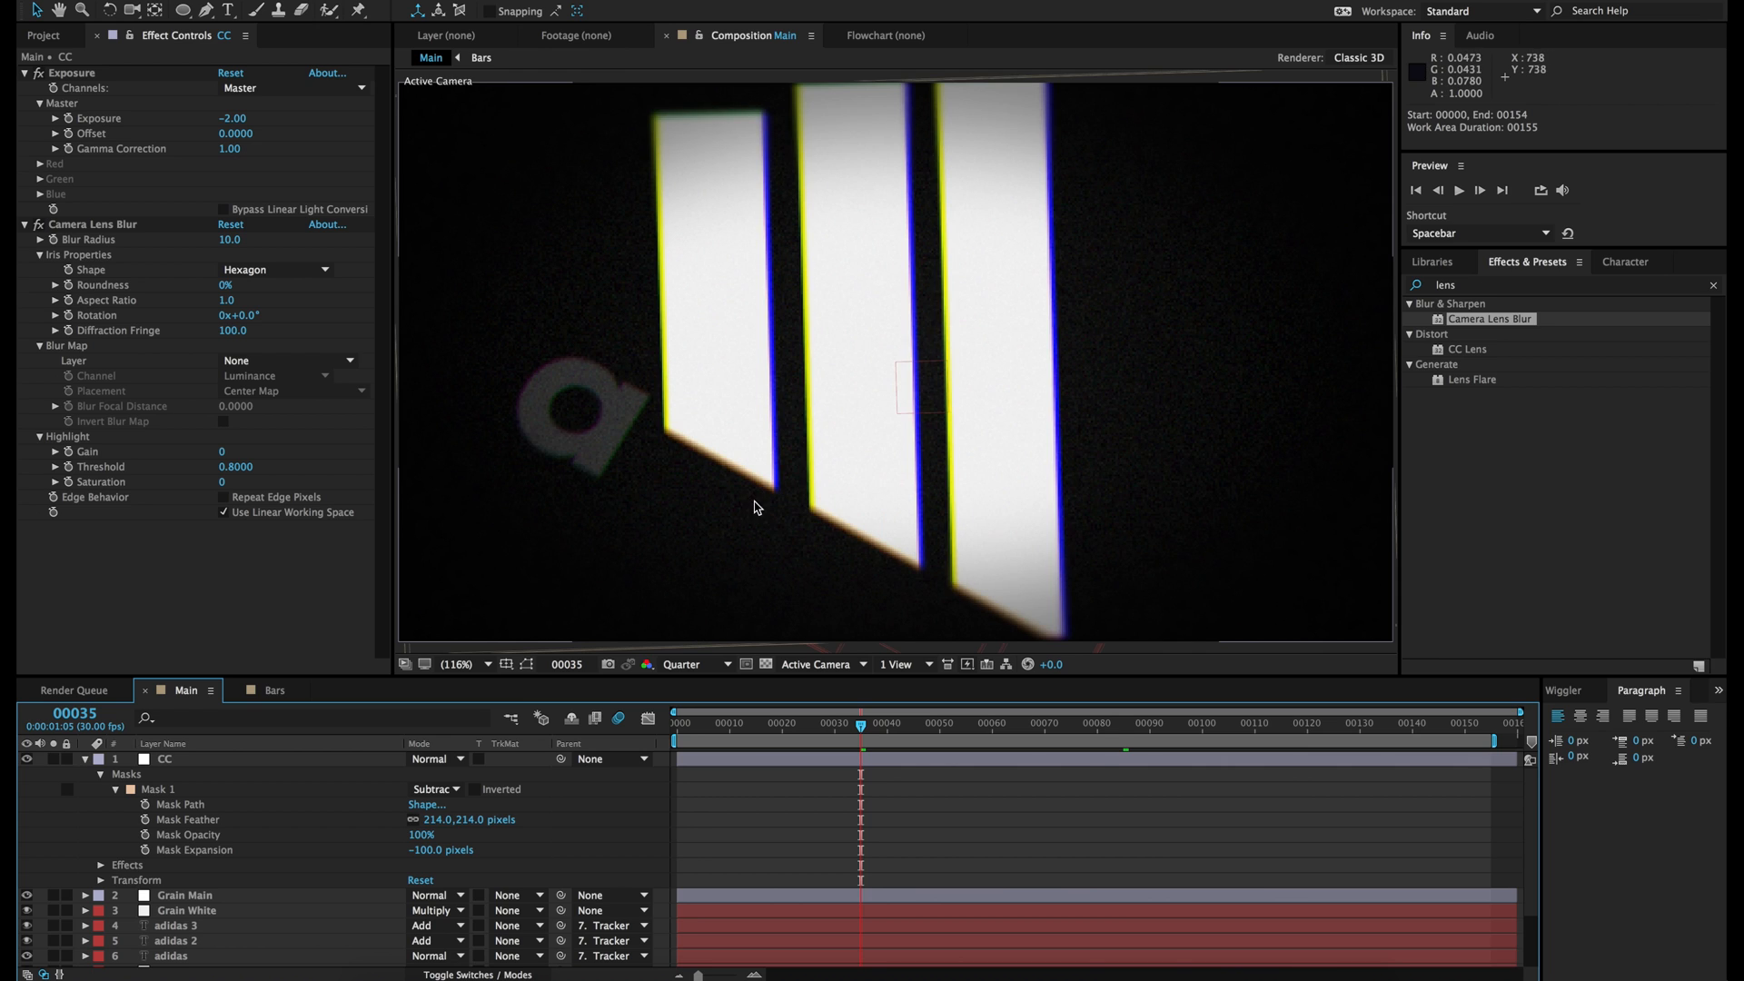
{"action": "left_click", "coordinate": [1107, 725]}
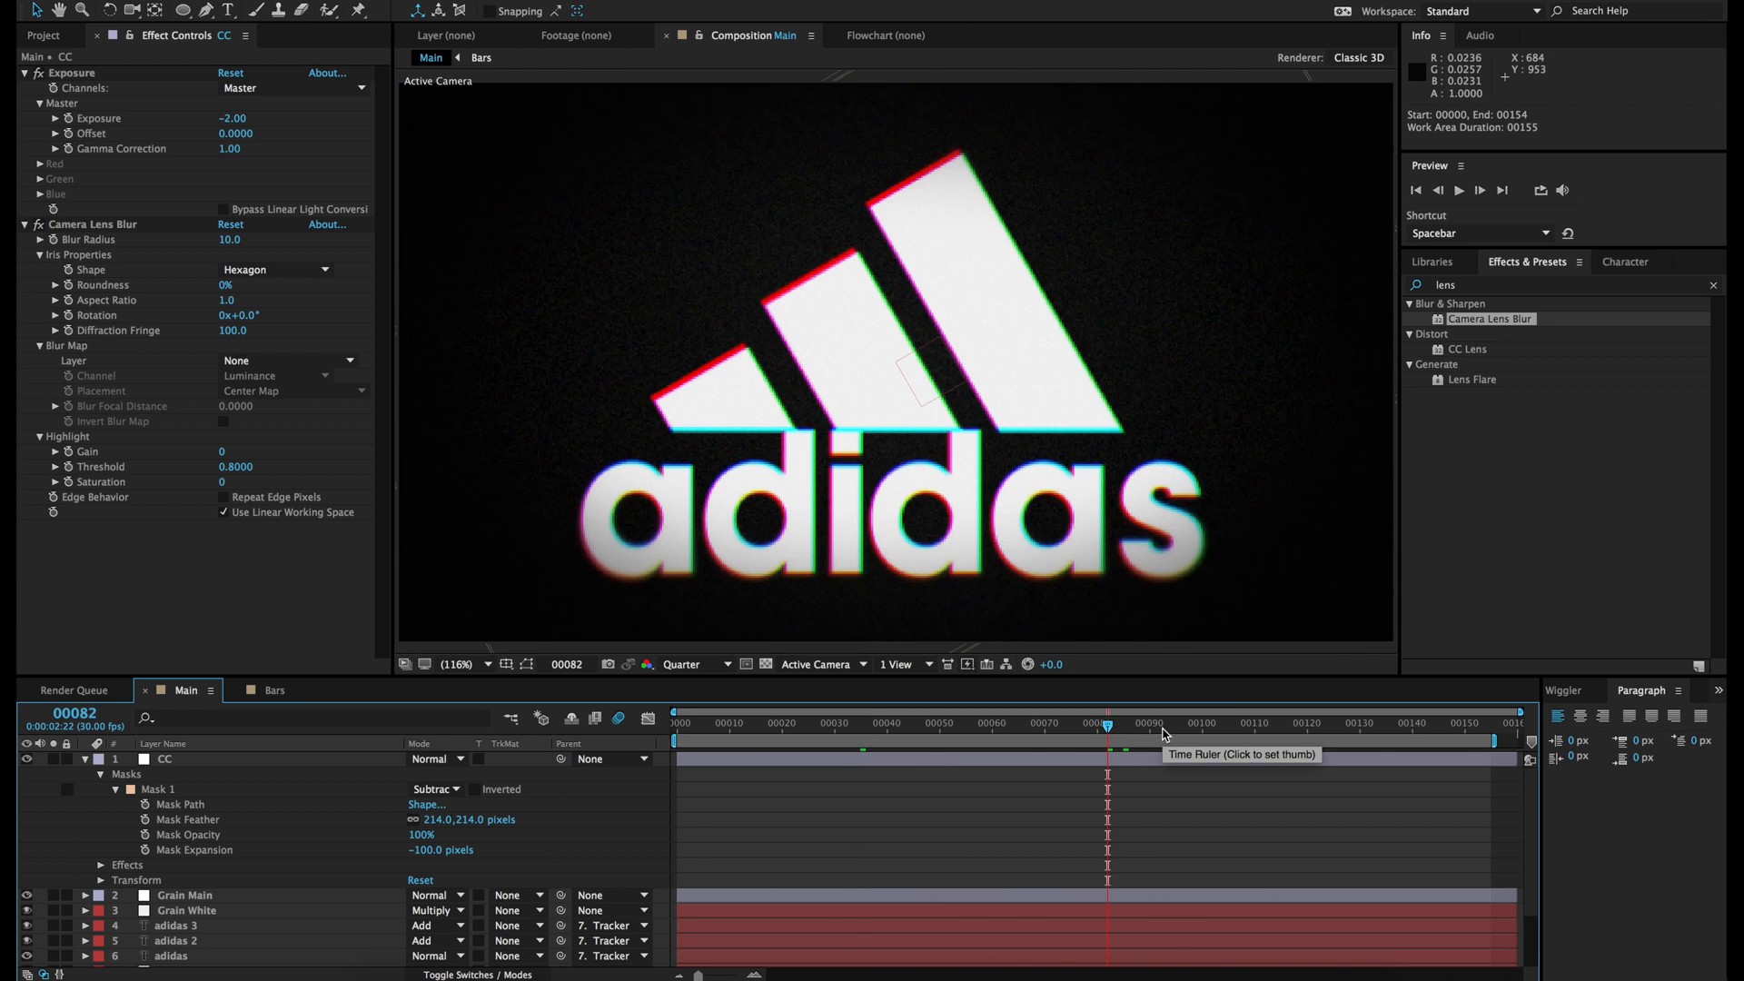
{"action": "left_click", "coordinate": [1287, 725]}
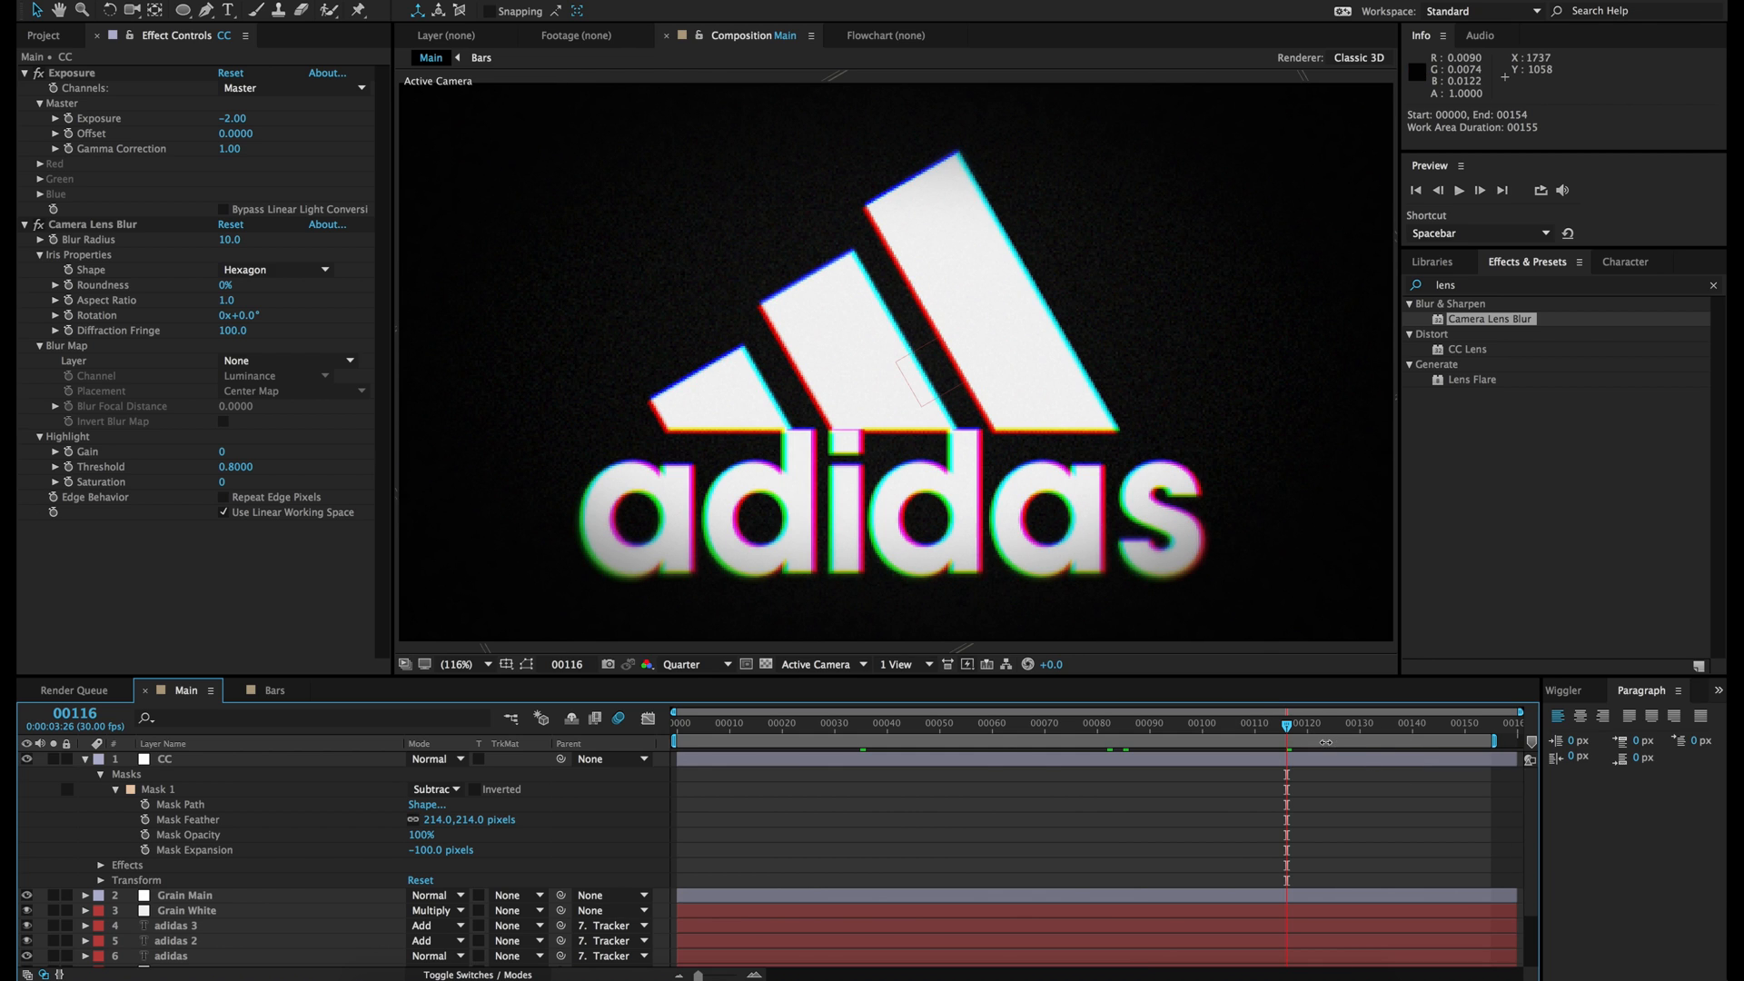
Step: Collapse the CC layer's properties and add a Position keyframe to the Tracker layer at frame 130
{"action": "left_click", "coordinate": [1382, 725]}
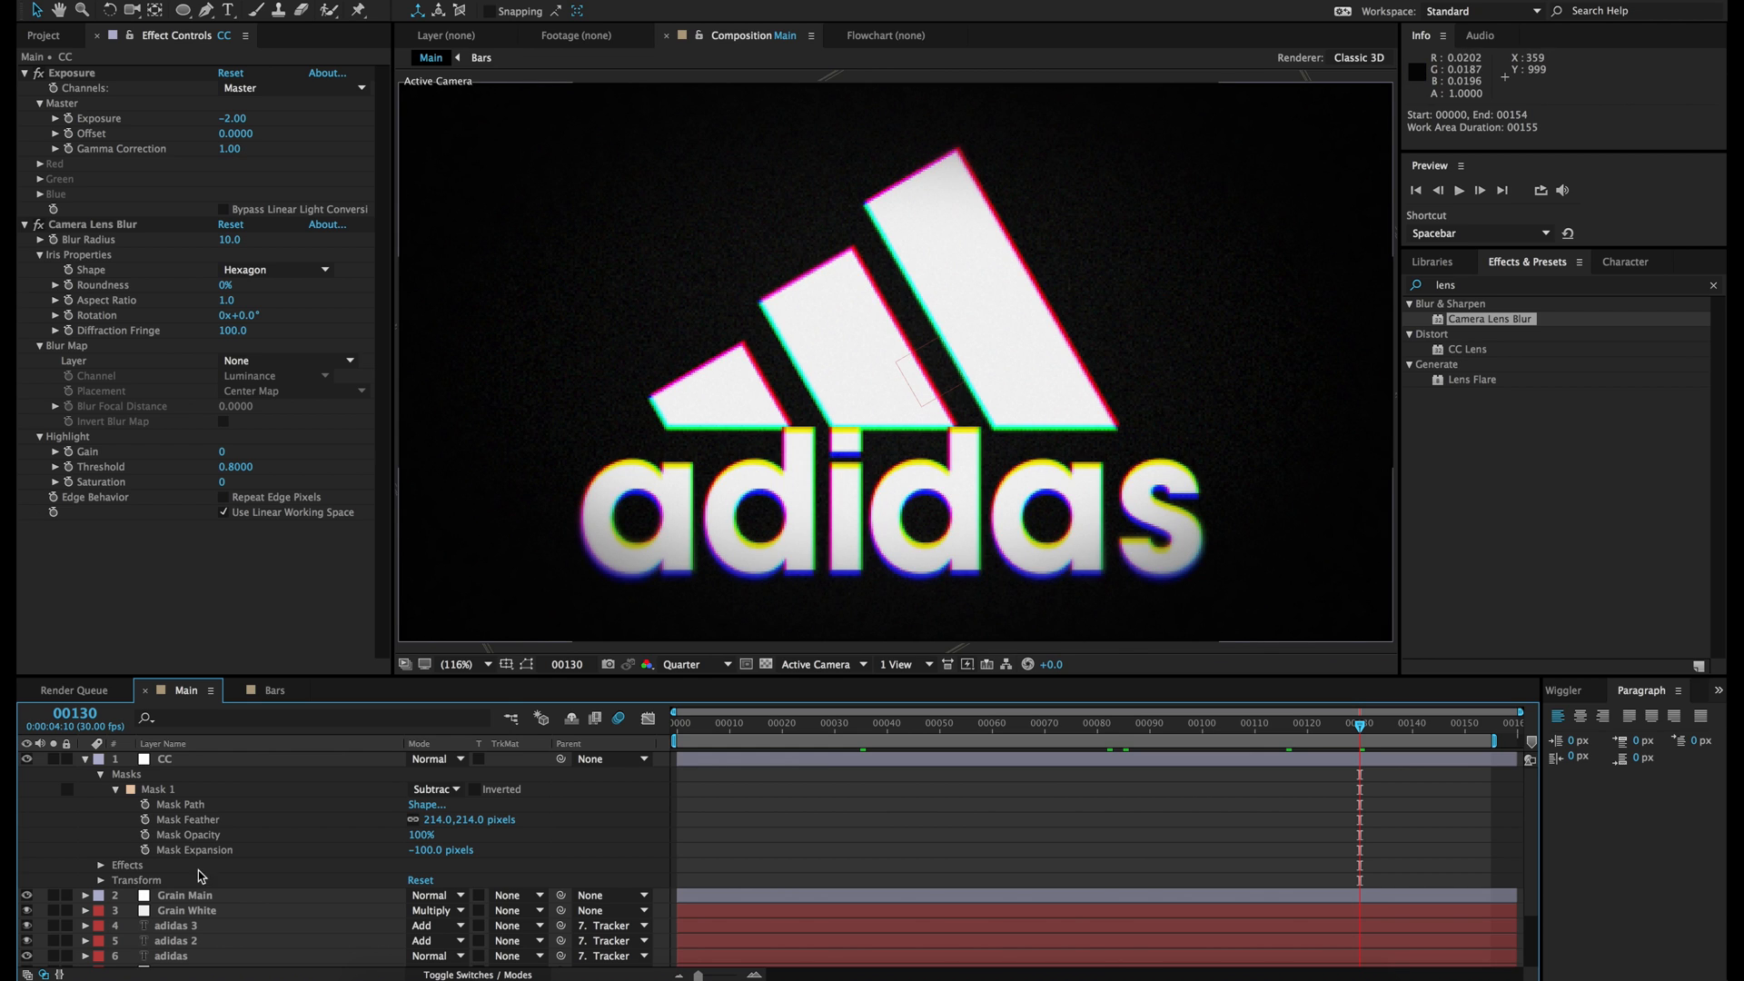
{"action": "left_click", "coordinate": [84, 759]}
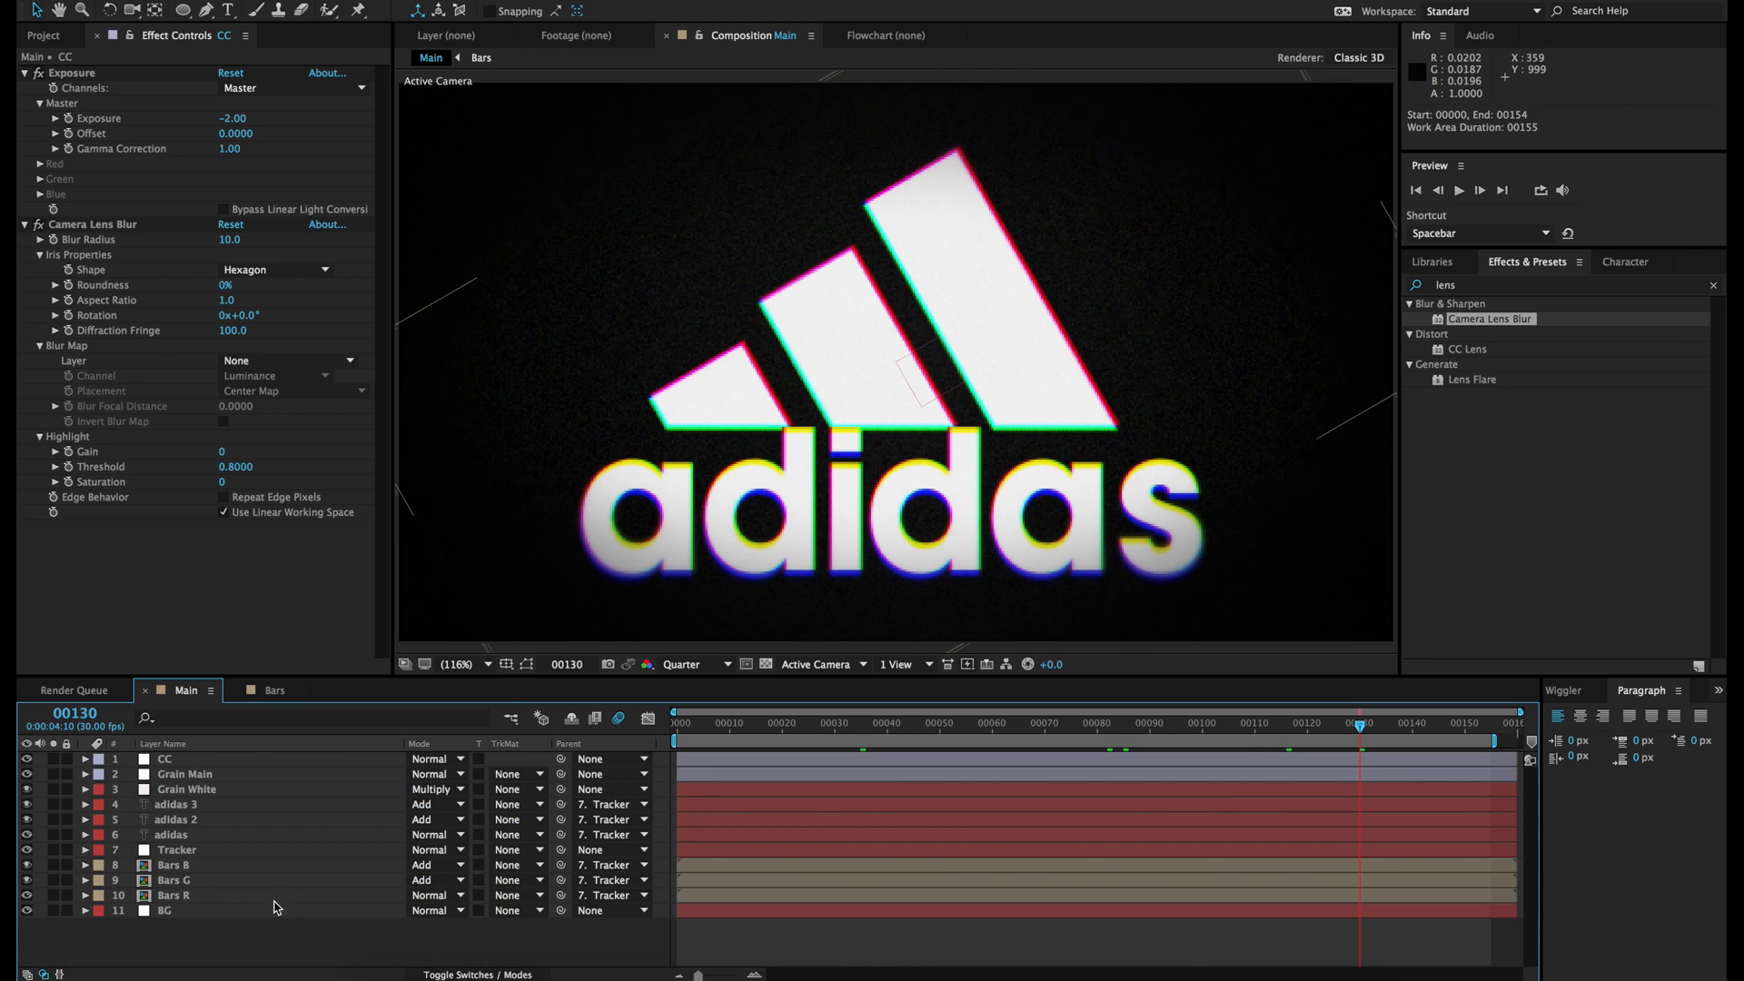
{"action": "left_click", "coordinate": [182, 851]}
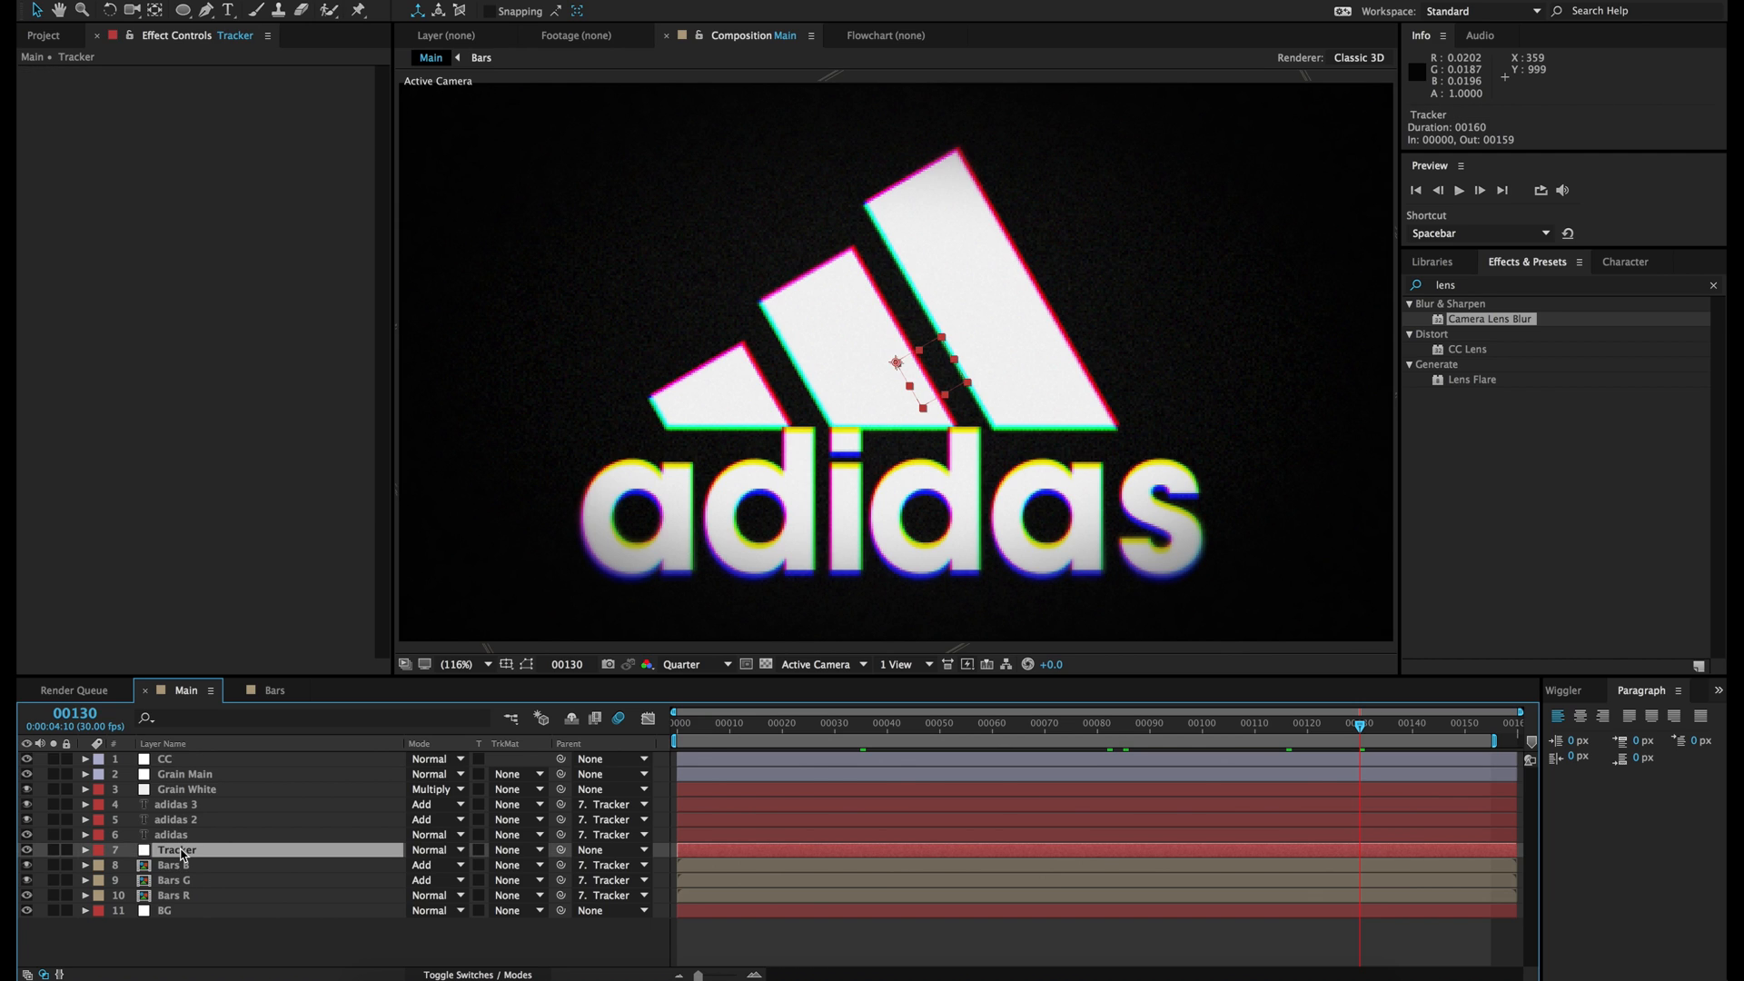
{"action": "key", "text": "p"}
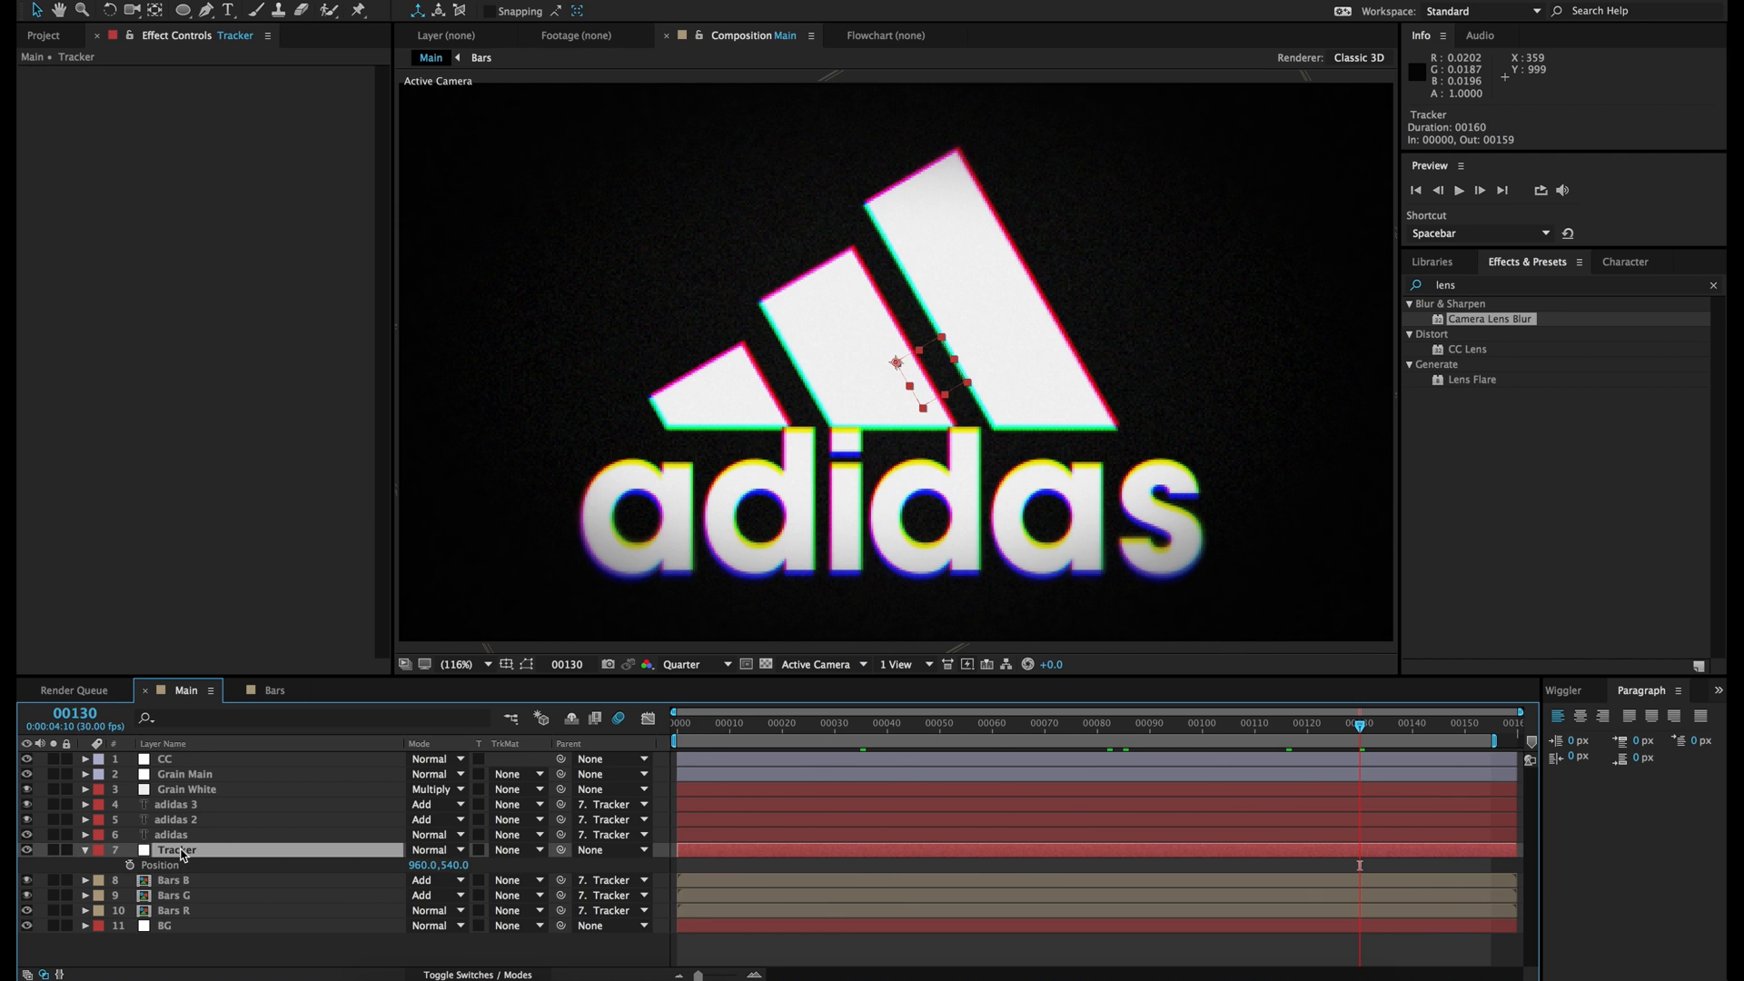
{"action": "left_click", "coordinate": [130, 865]}
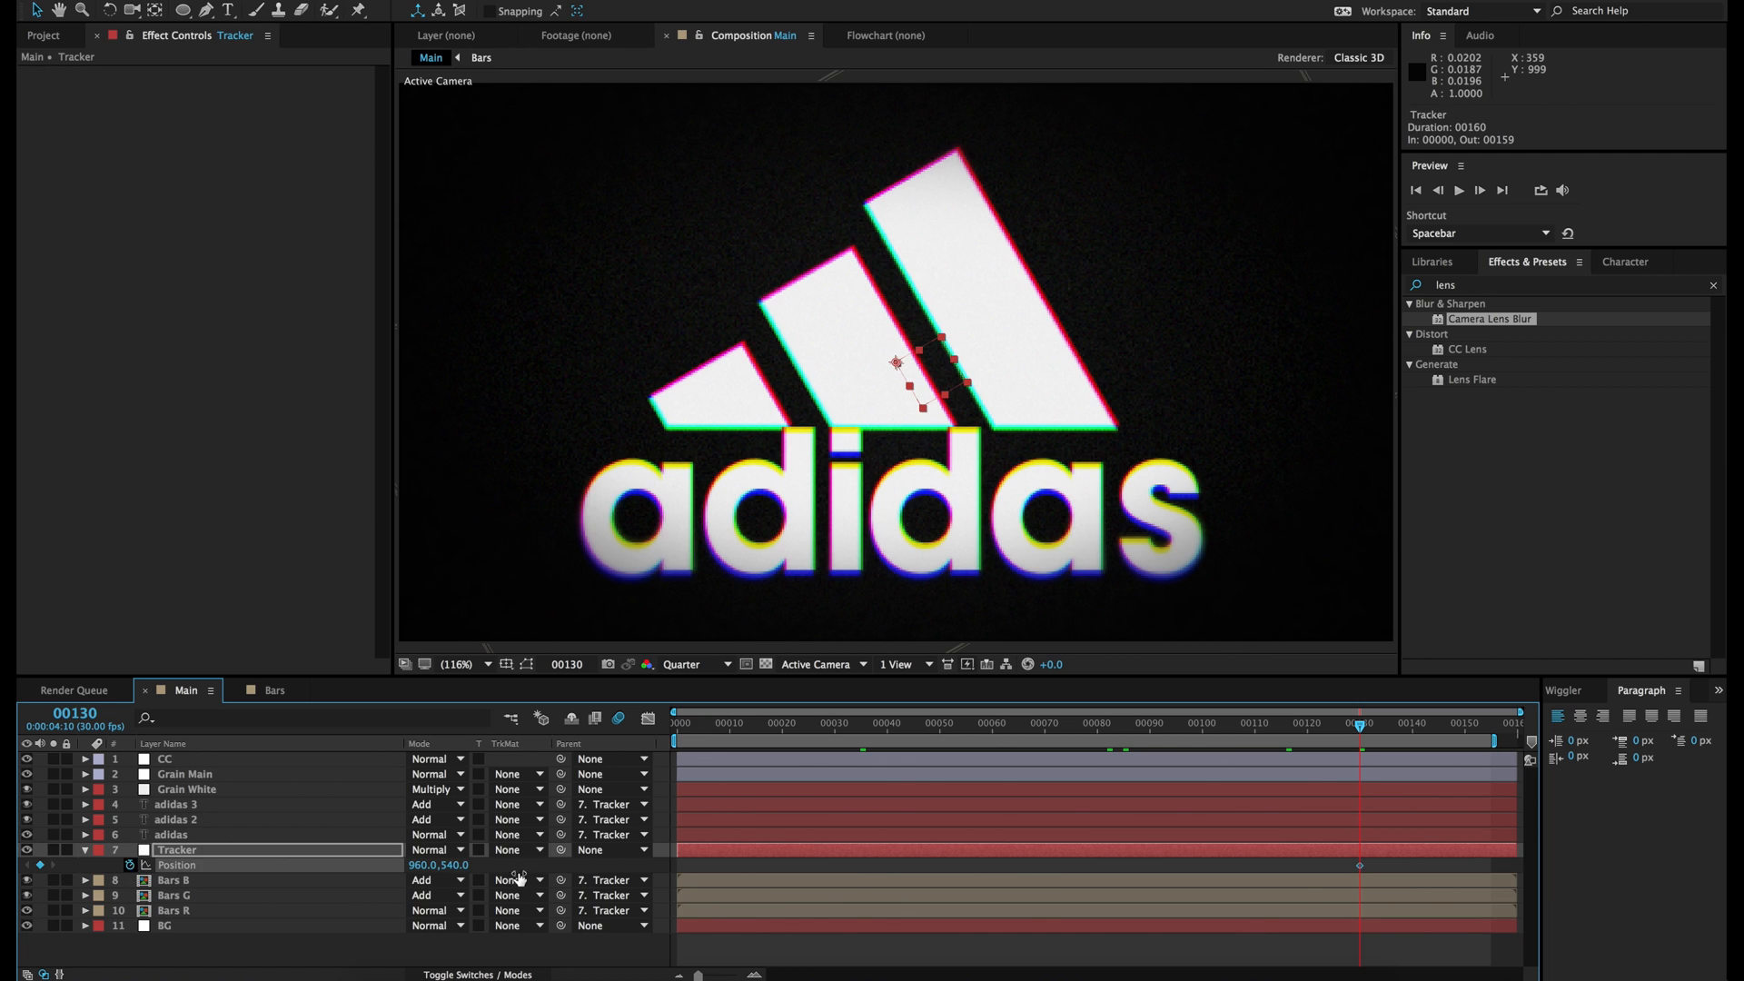
Step: Add a Rotation keyframe to the Tracker layer at frame 130
{"action": "left_click", "coordinate": [753, 974]}
{"action": "left_click", "coordinate": [753, 974]}
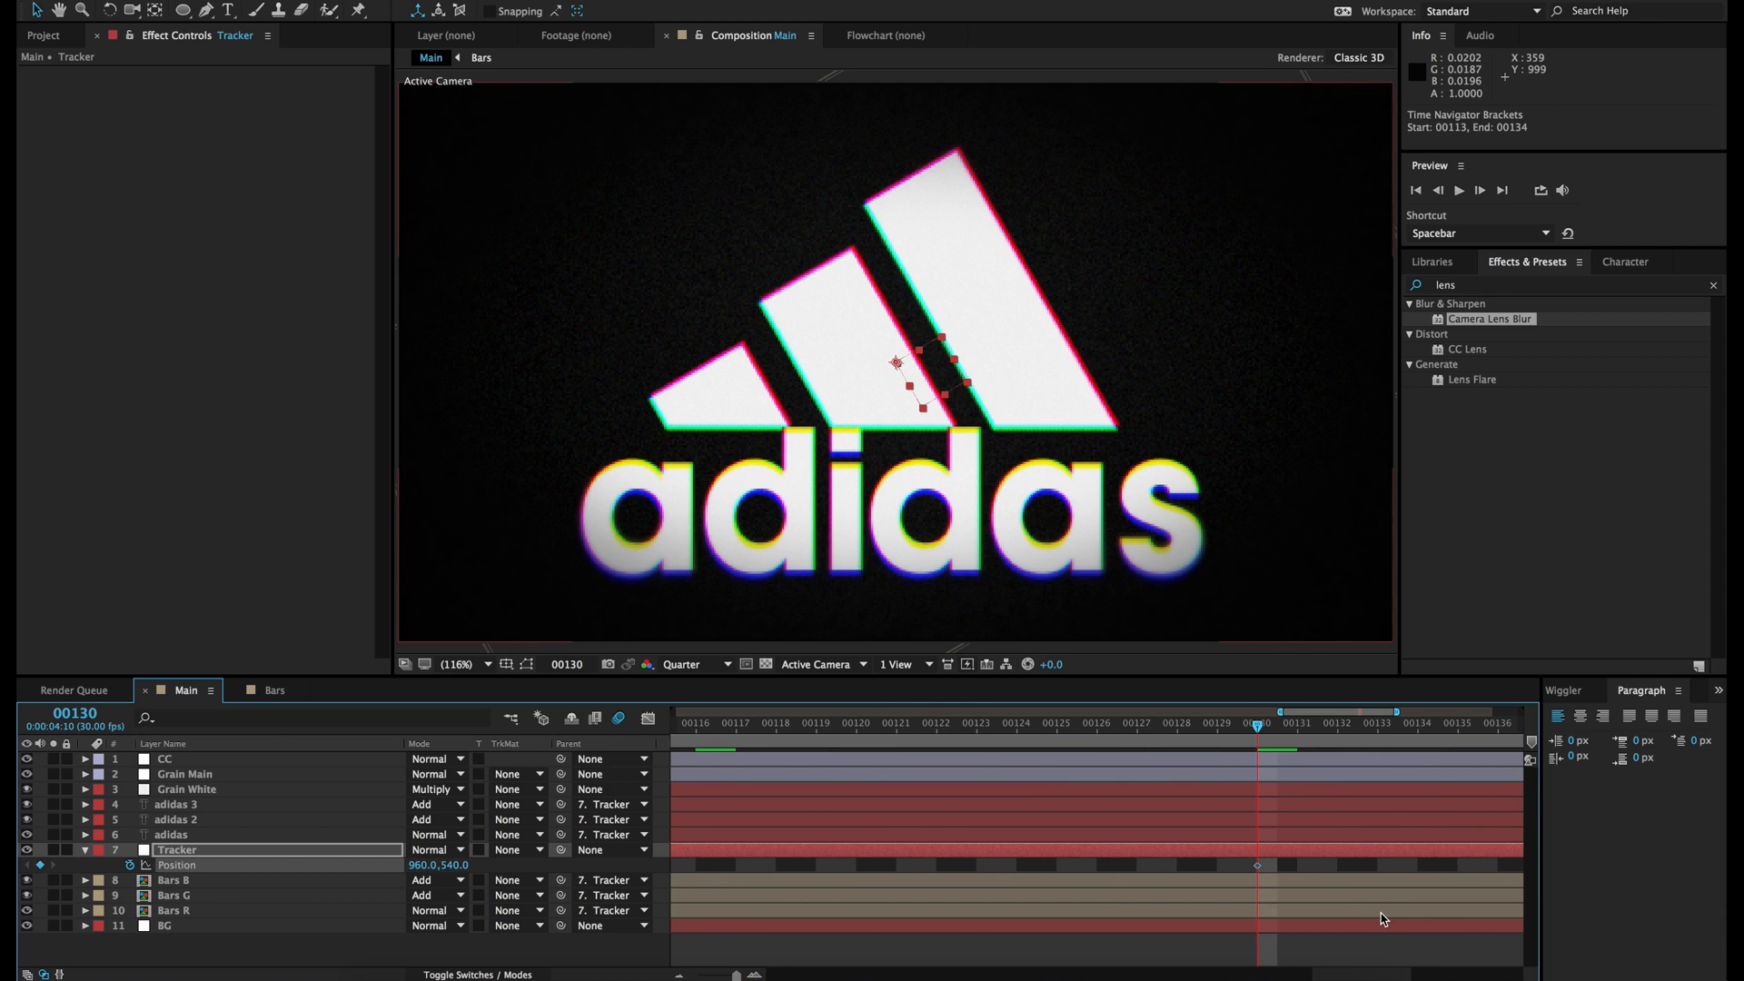
{"action": "scroll", "coordinate": [1380, 913], "scroll_direction": "right", "scroll_amount": 3}
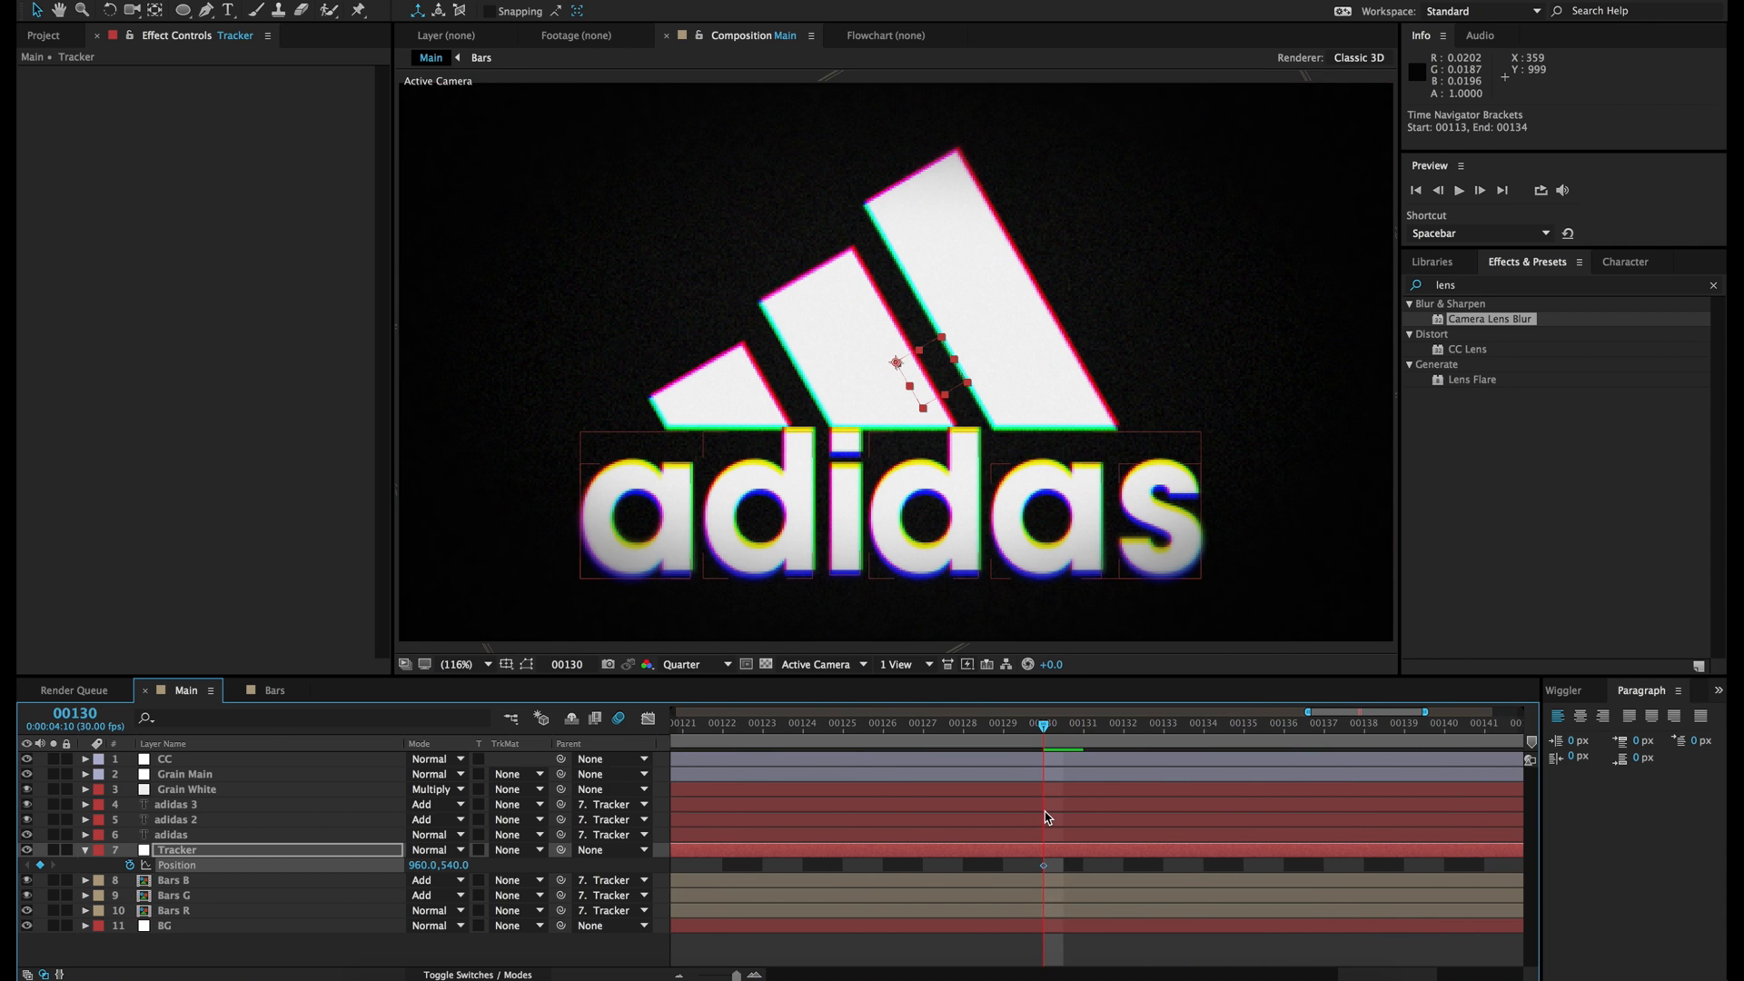
{"action": "key", "text": "r"}
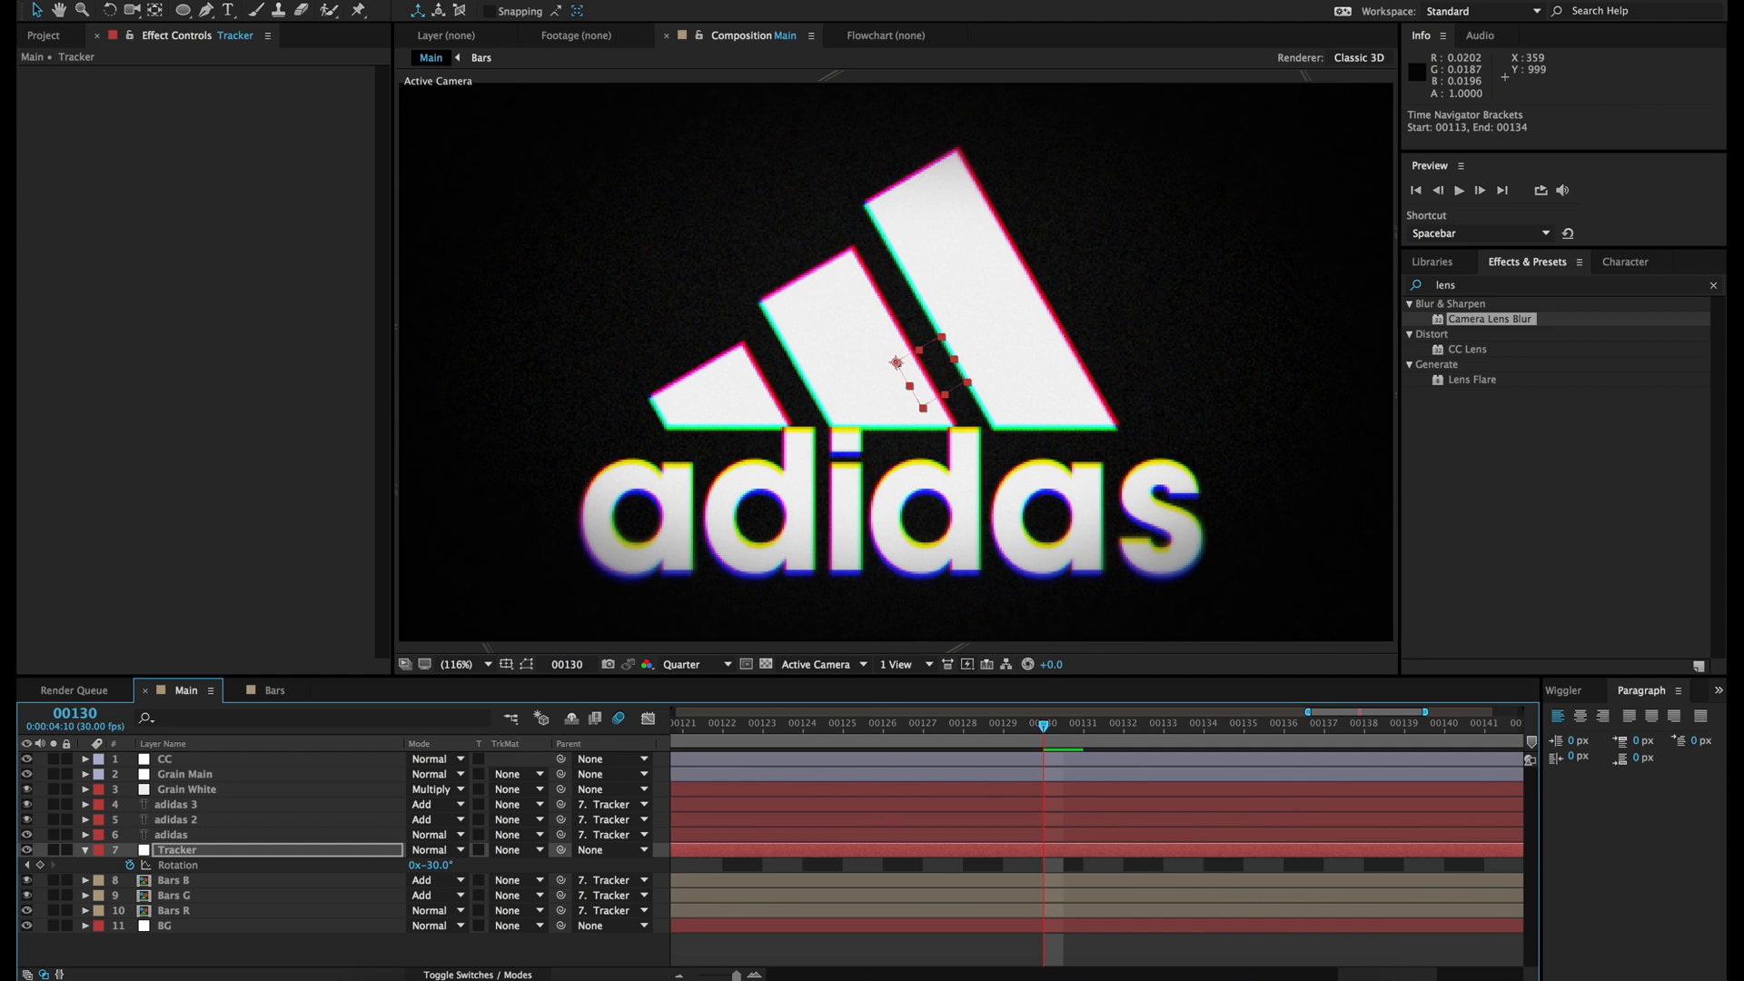
{"action": "left_click", "coordinate": [41, 865]}
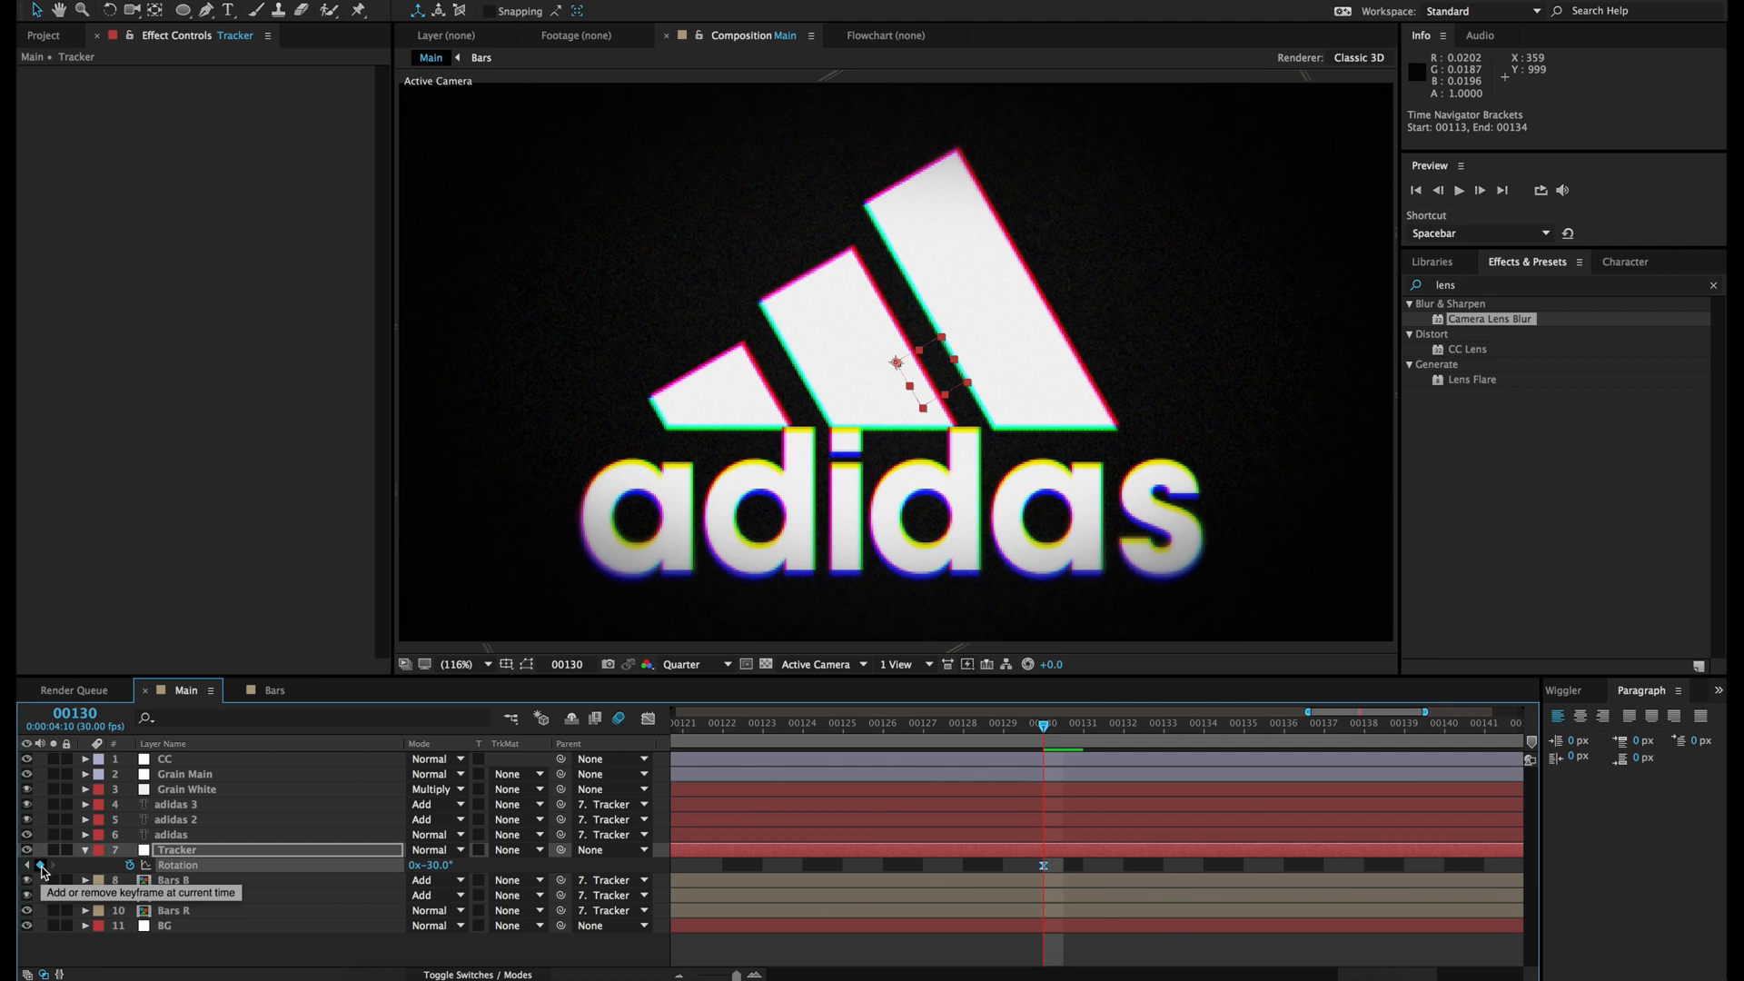
Step: Add a Scale keyframe to the Tracker layer at frame 130 and reveal all its keyframed properties
{"action": "key", "text": "s"}
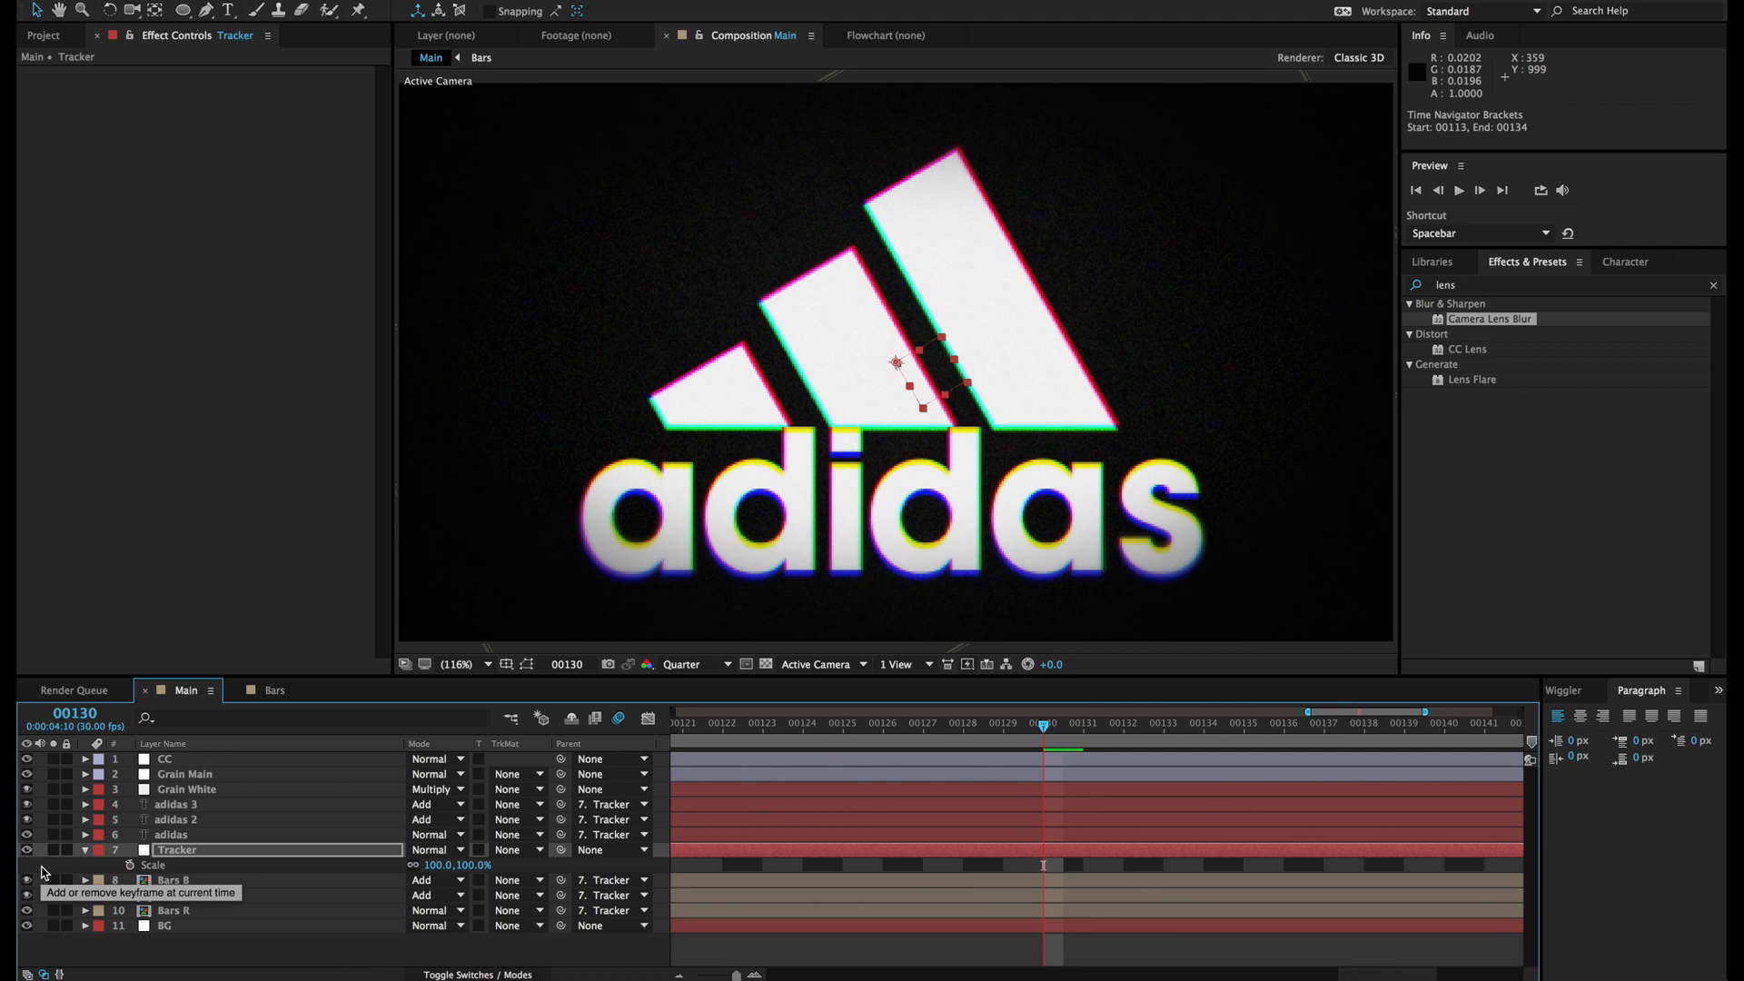
{"action": "left_click", "coordinate": [131, 866]}
{"action": "left_click", "coordinate": [190, 855]}
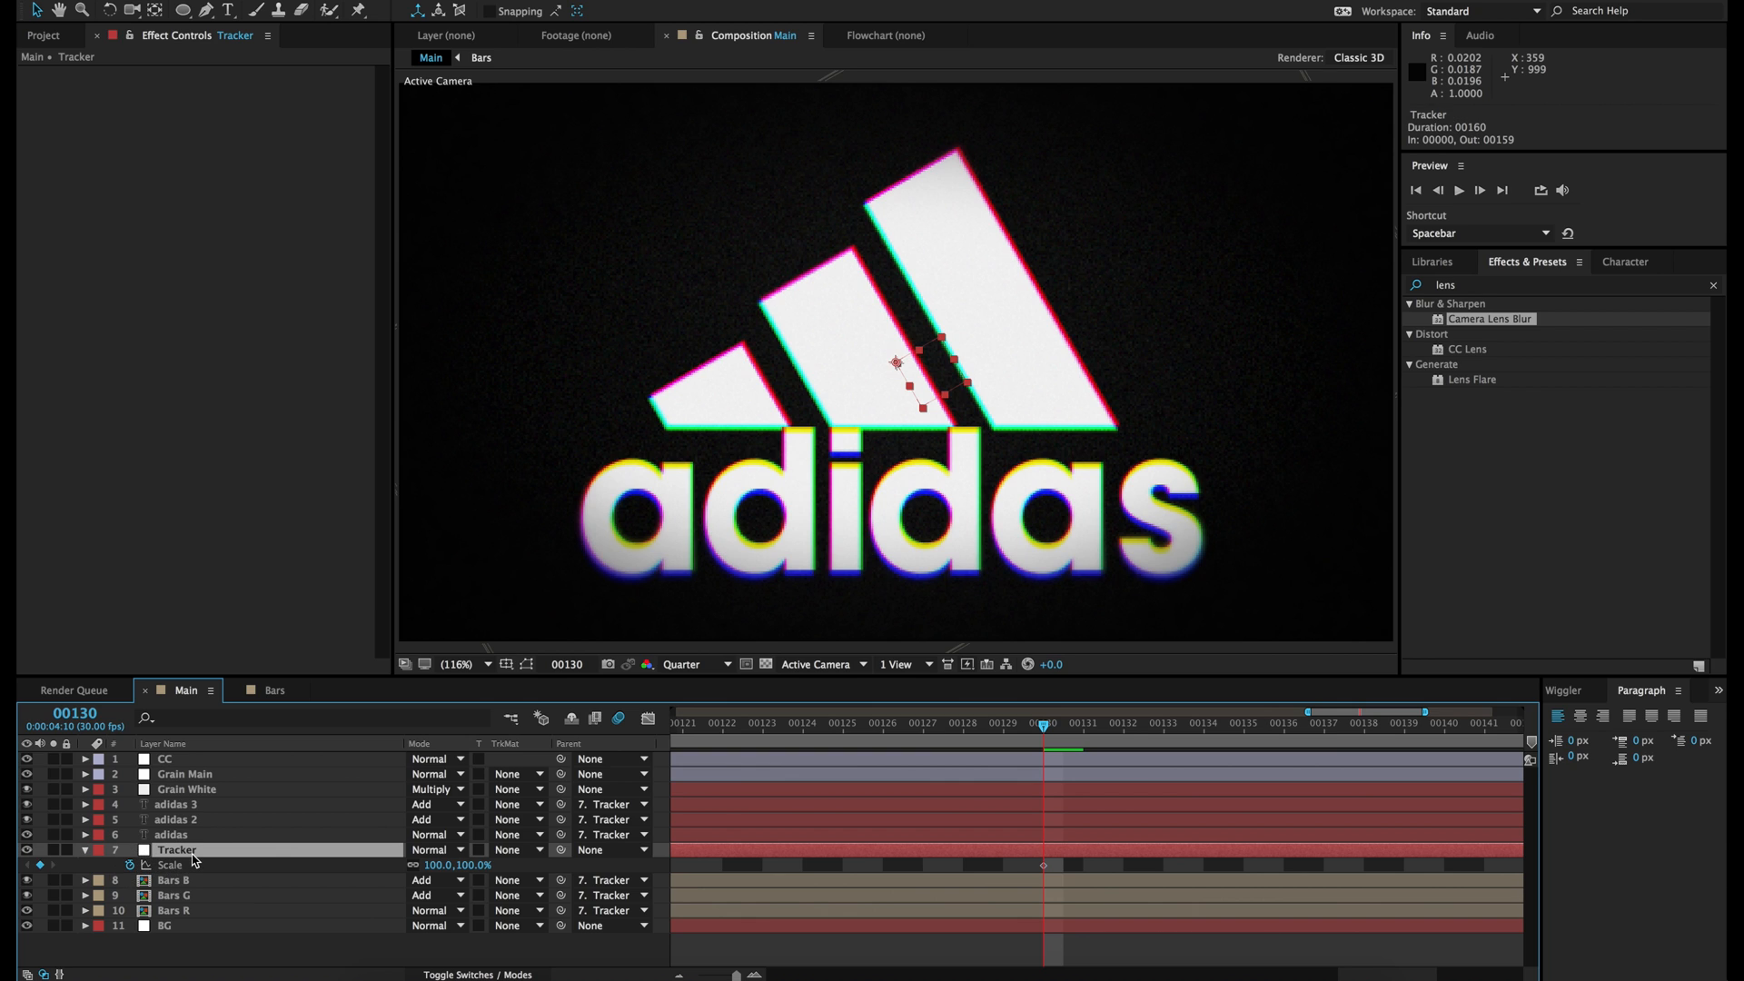
{"action": "key", "text": "u"}
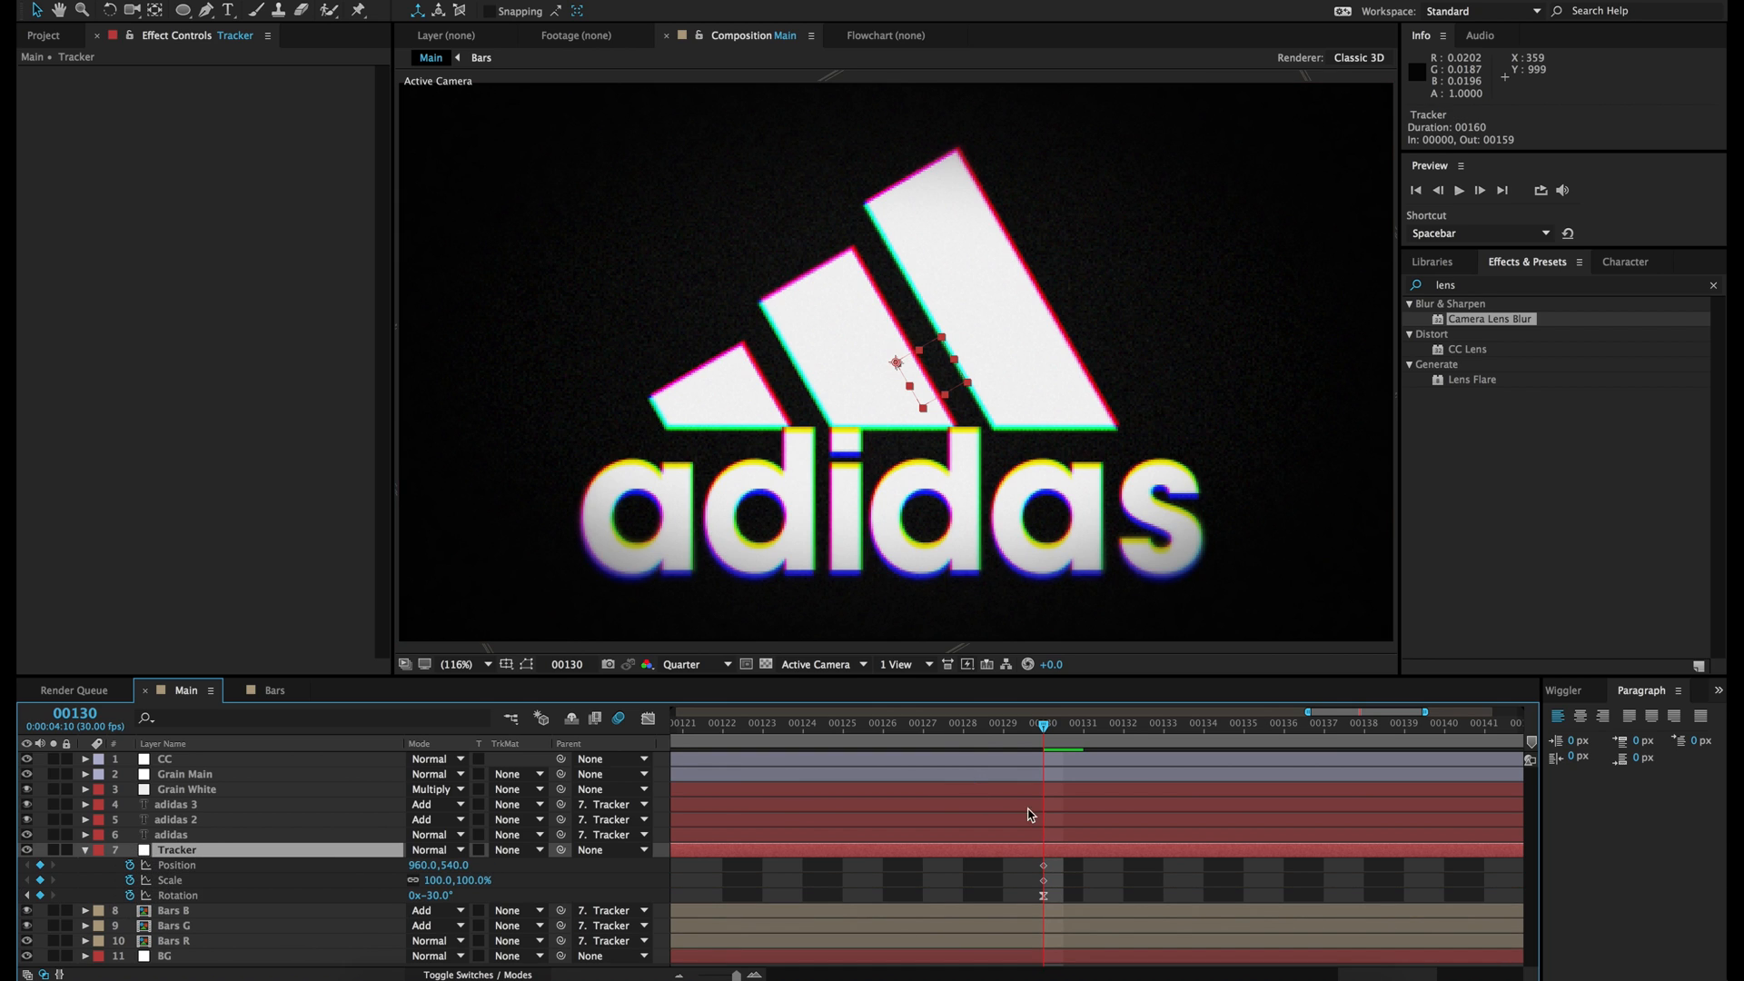
Step: At frame 136, move the Tracker toward the composition's lower-left area, to a Position of about 535, 870
{"action": "left_click", "coordinate": [951, 722]}
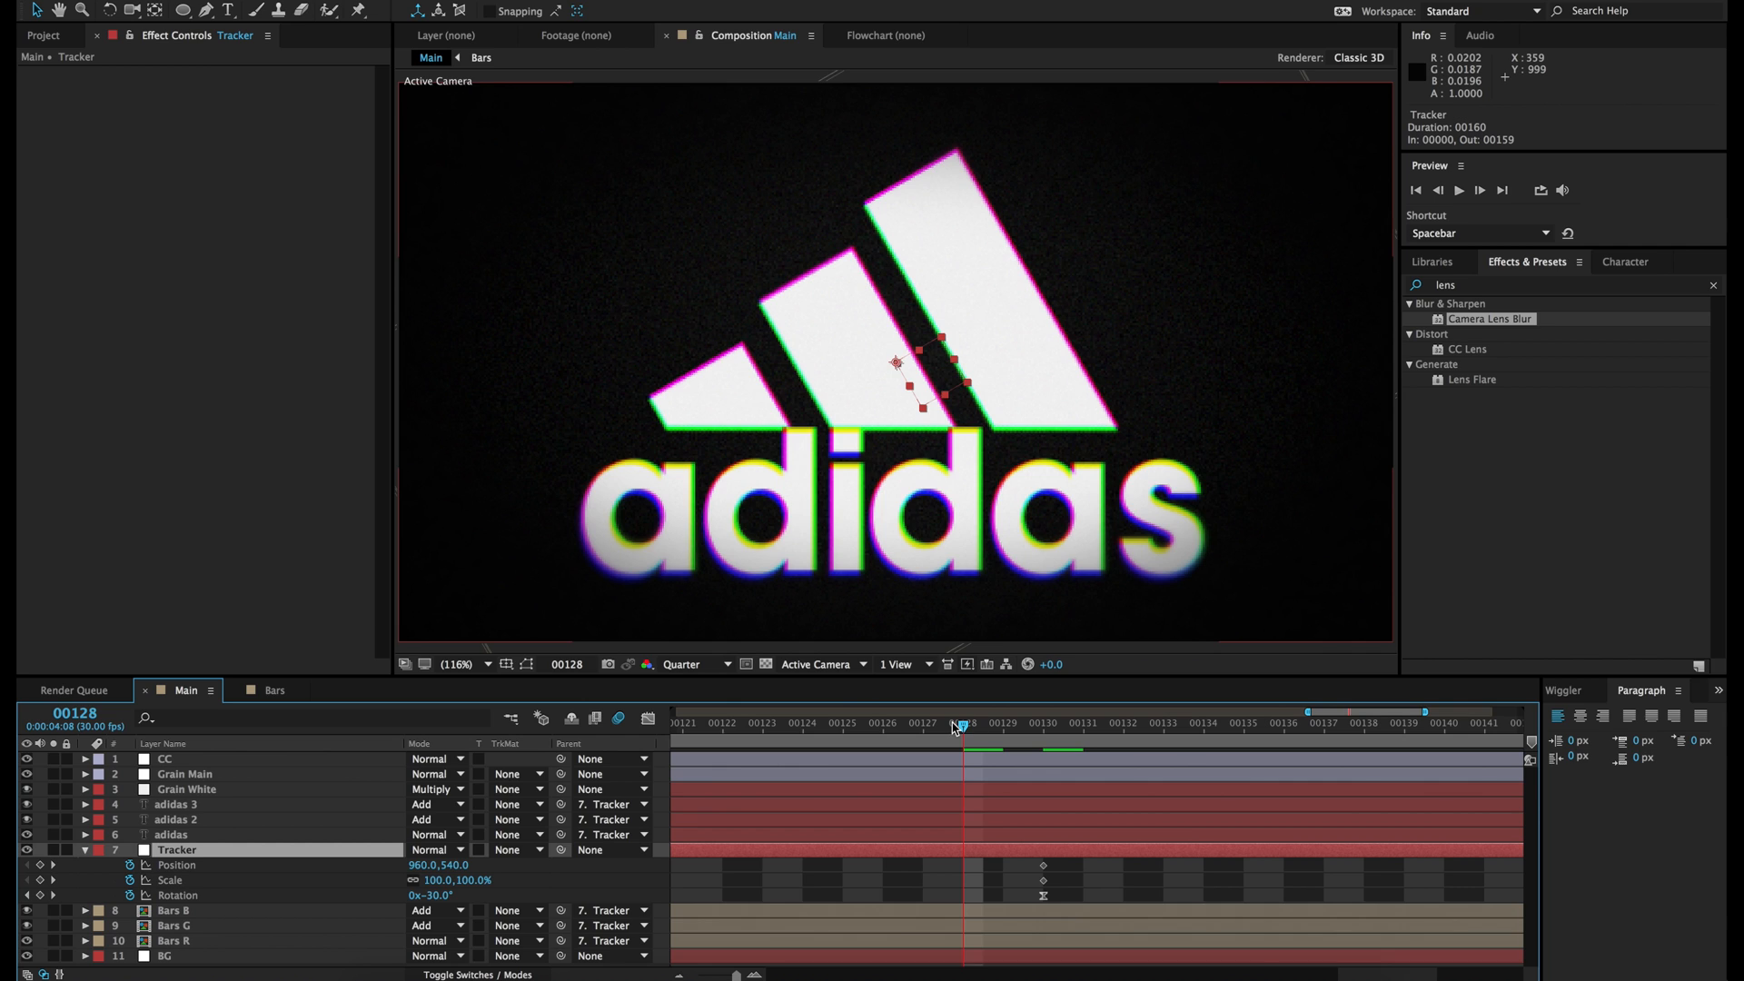
{"action": "left_click", "coordinate": [858, 717]}
{"action": "left_click", "coordinate": [1135, 723]}
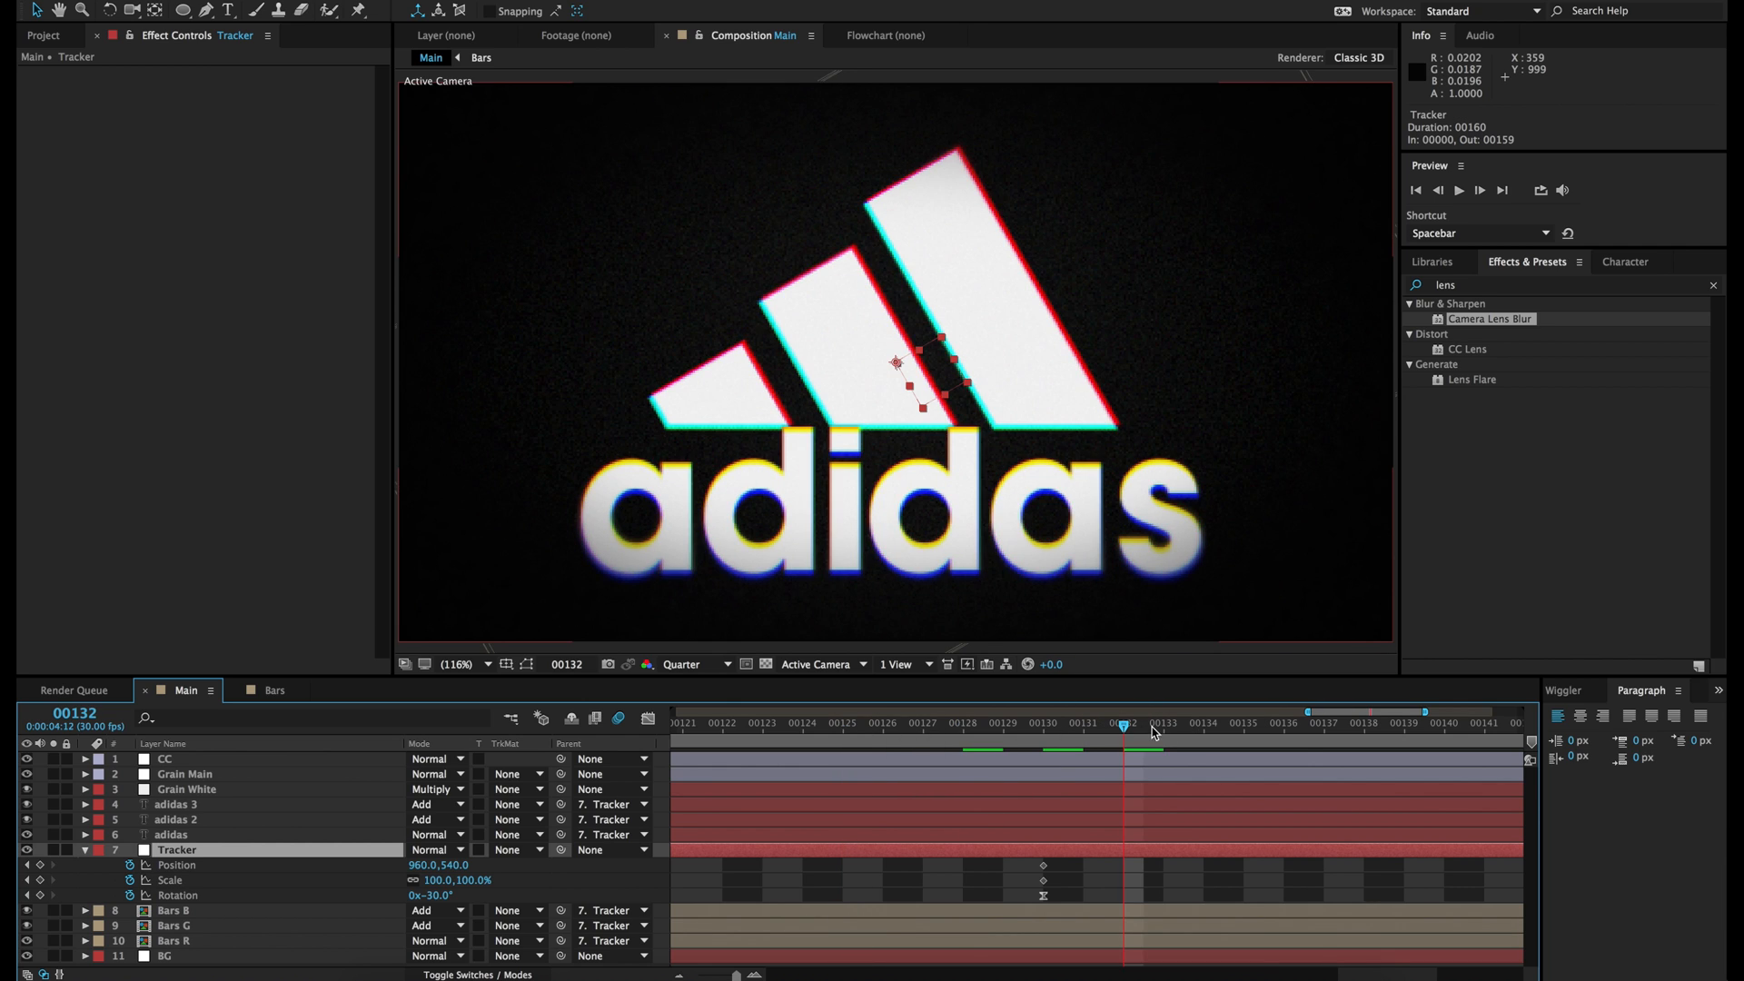
{"action": "left_click", "coordinate": [1231, 723]}
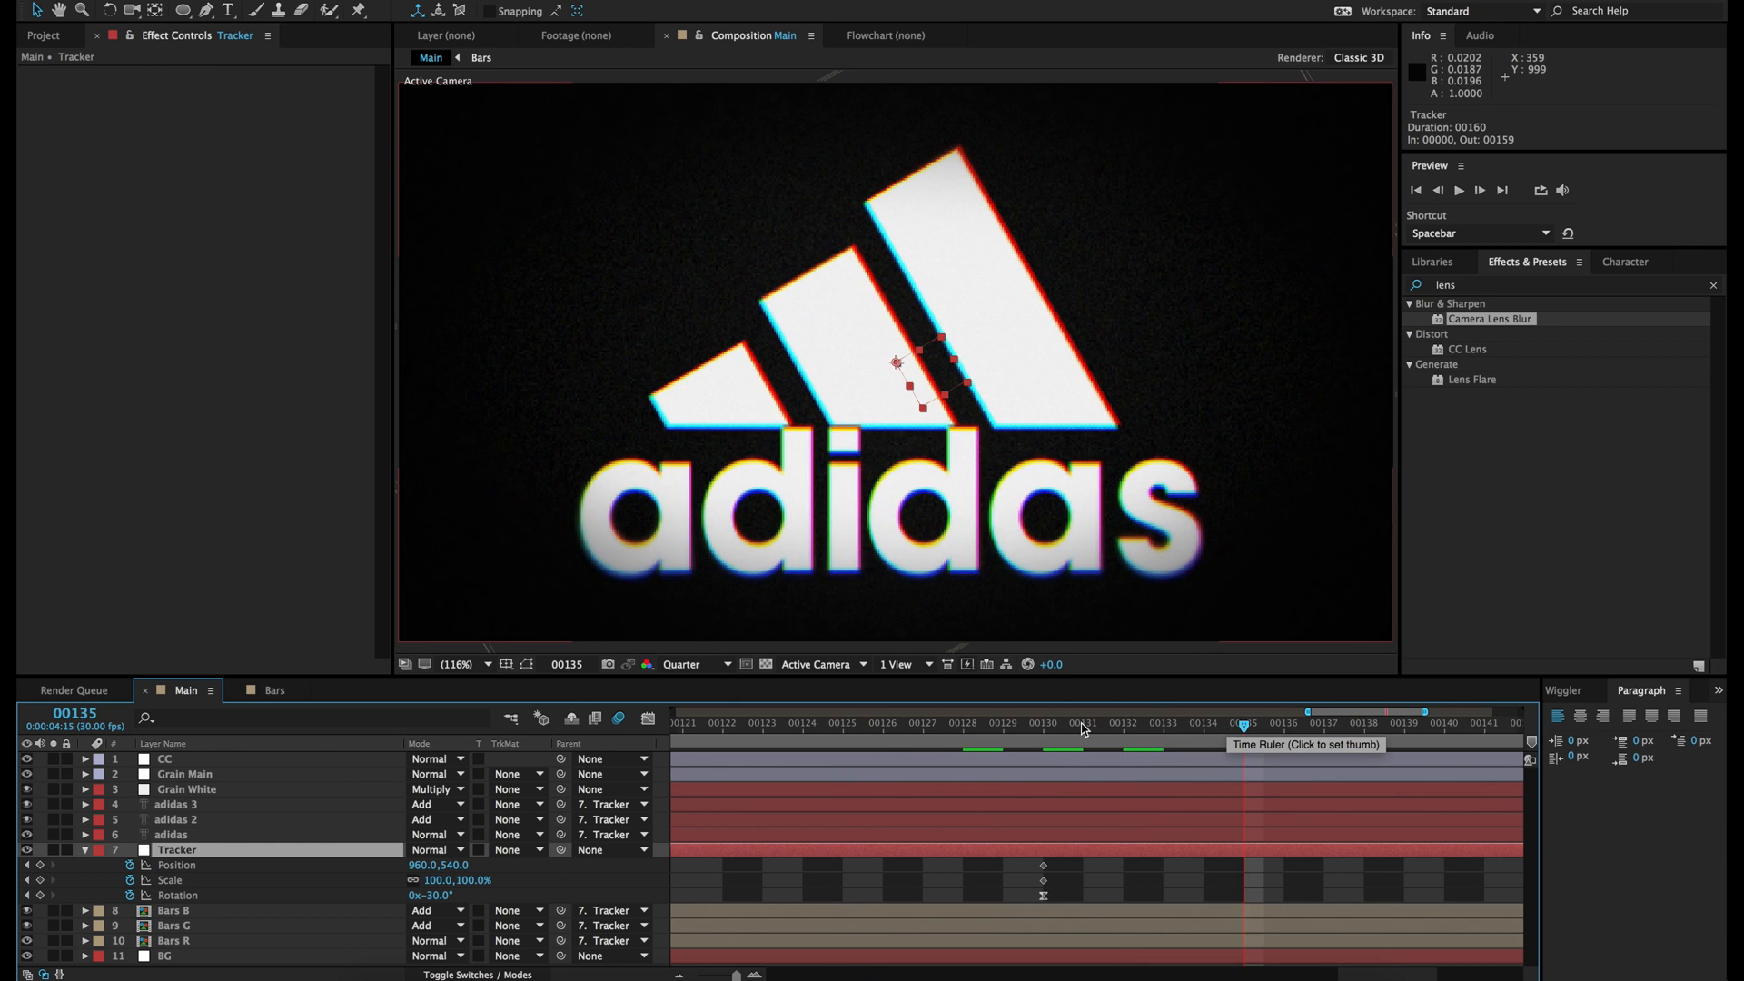
{"action": "left_click", "coordinate": [1050, 722]}
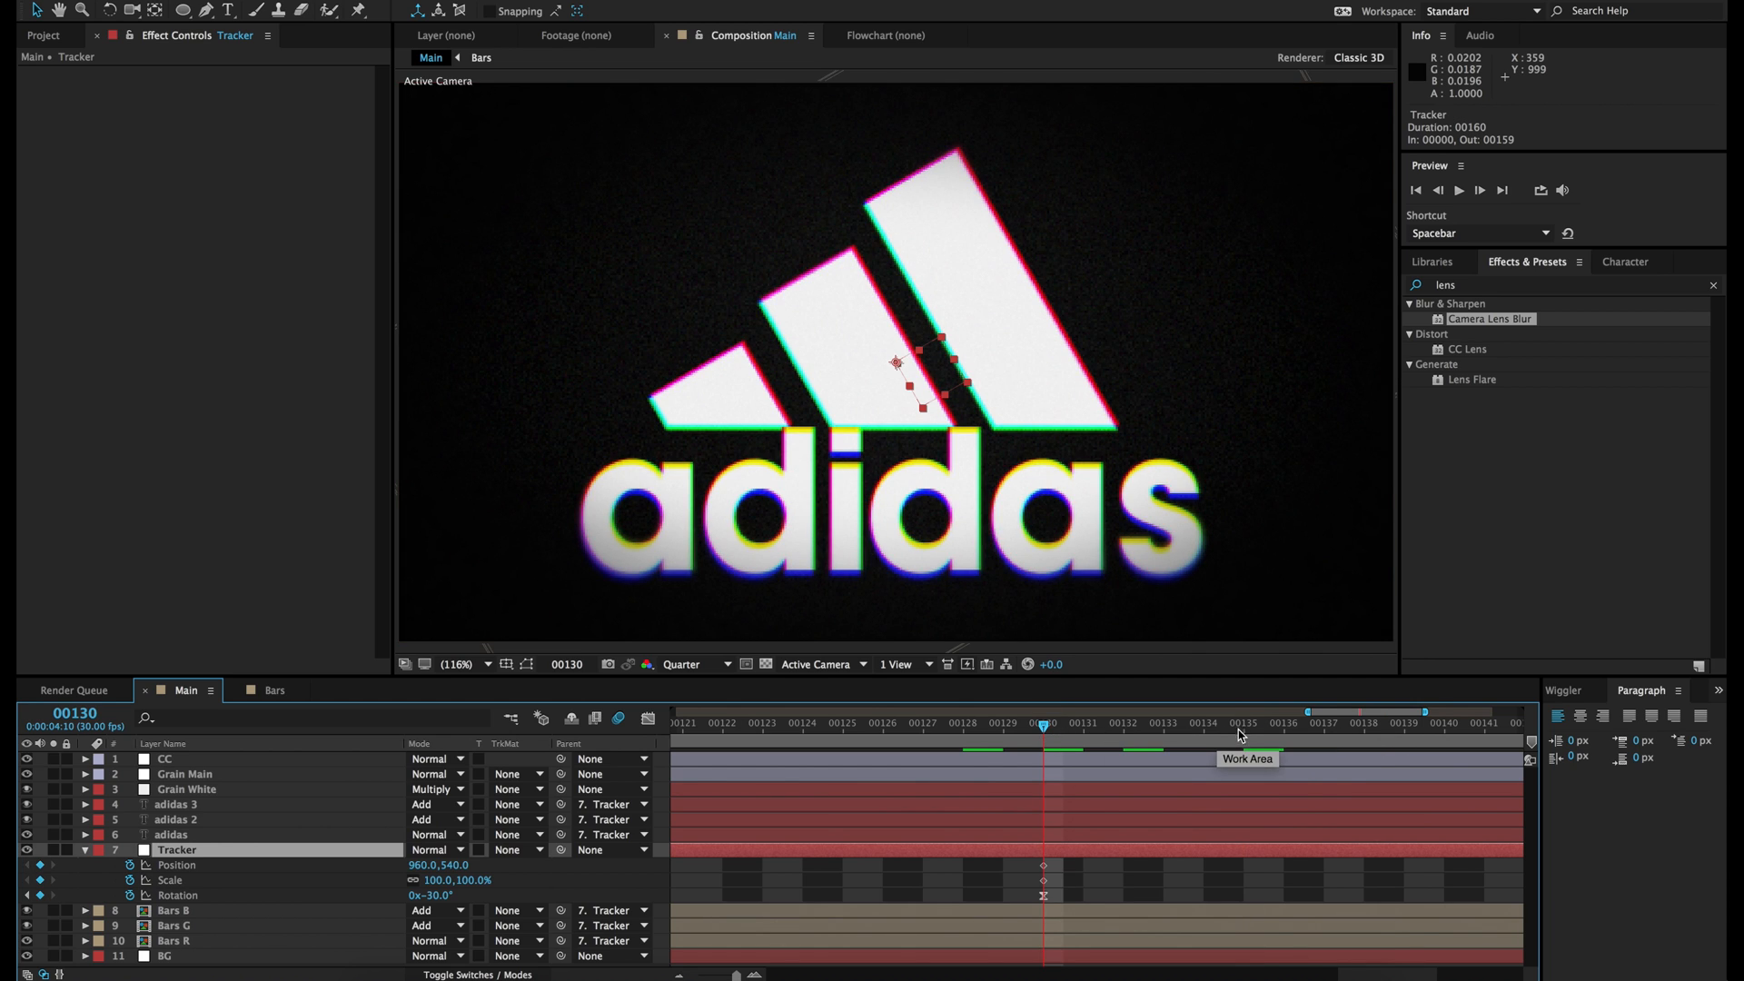
{"action": "left_click", "coordinate": [1269, 729]}
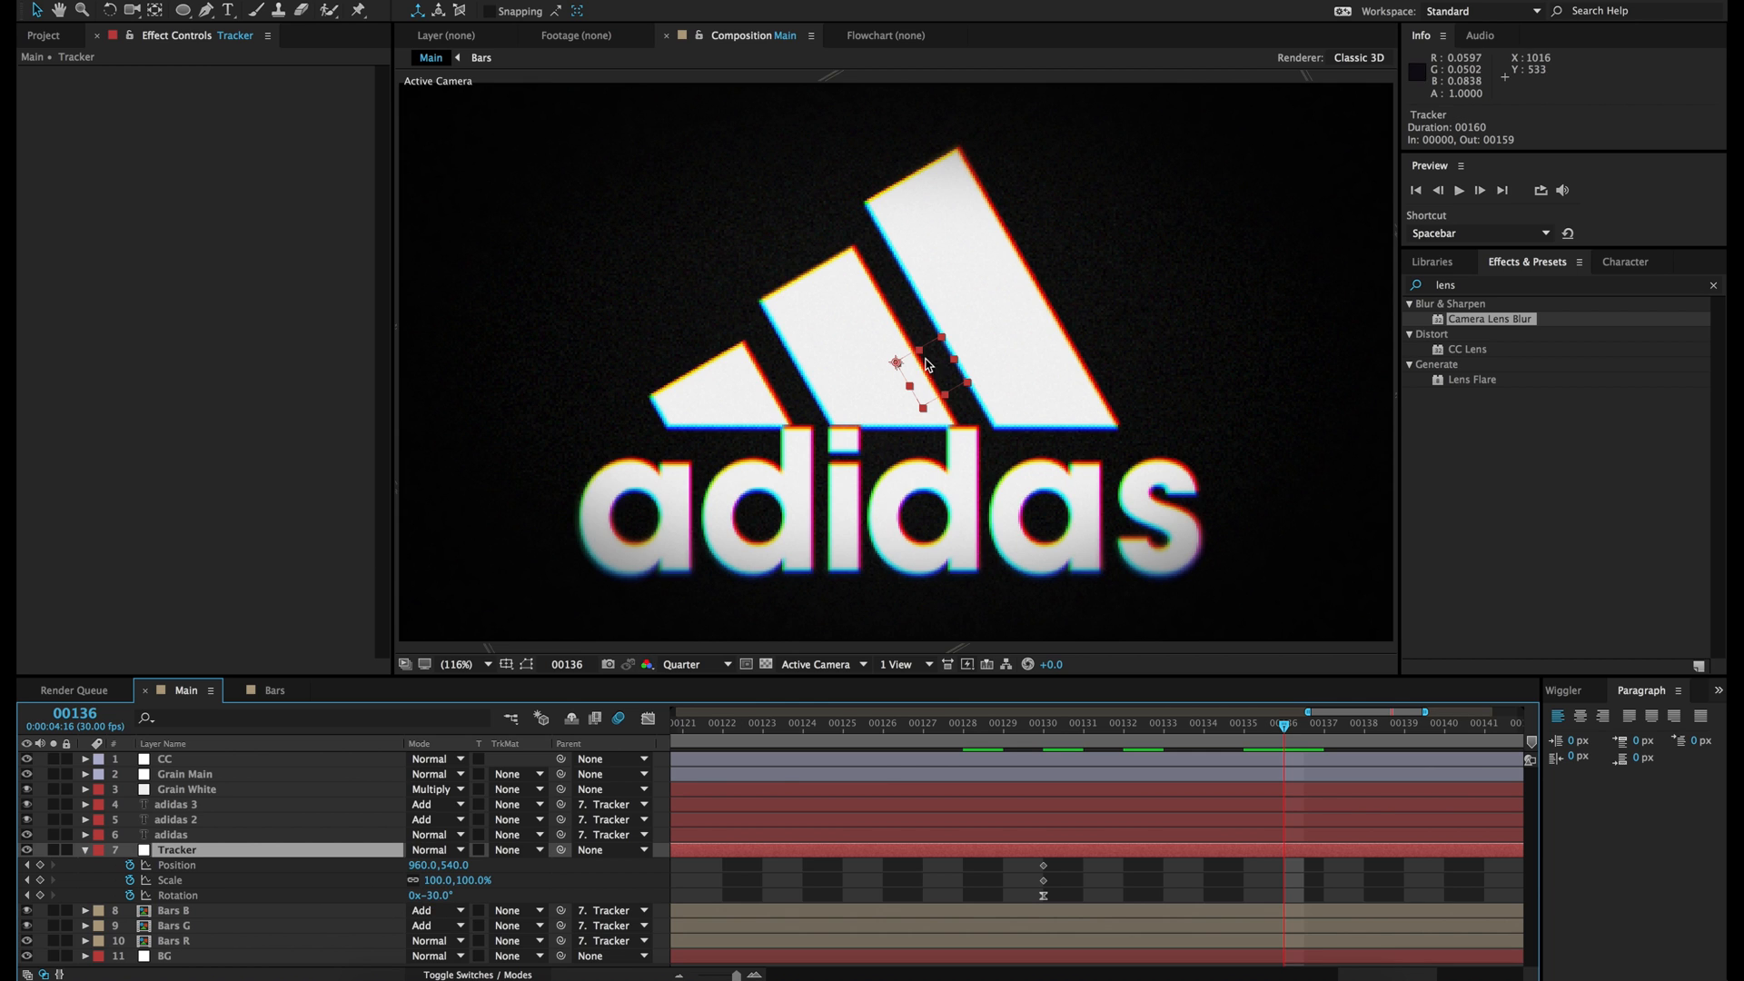
{"action": "left_click_drag", "start_coordinate": [912, 379], "coordinate": [710, 549]}
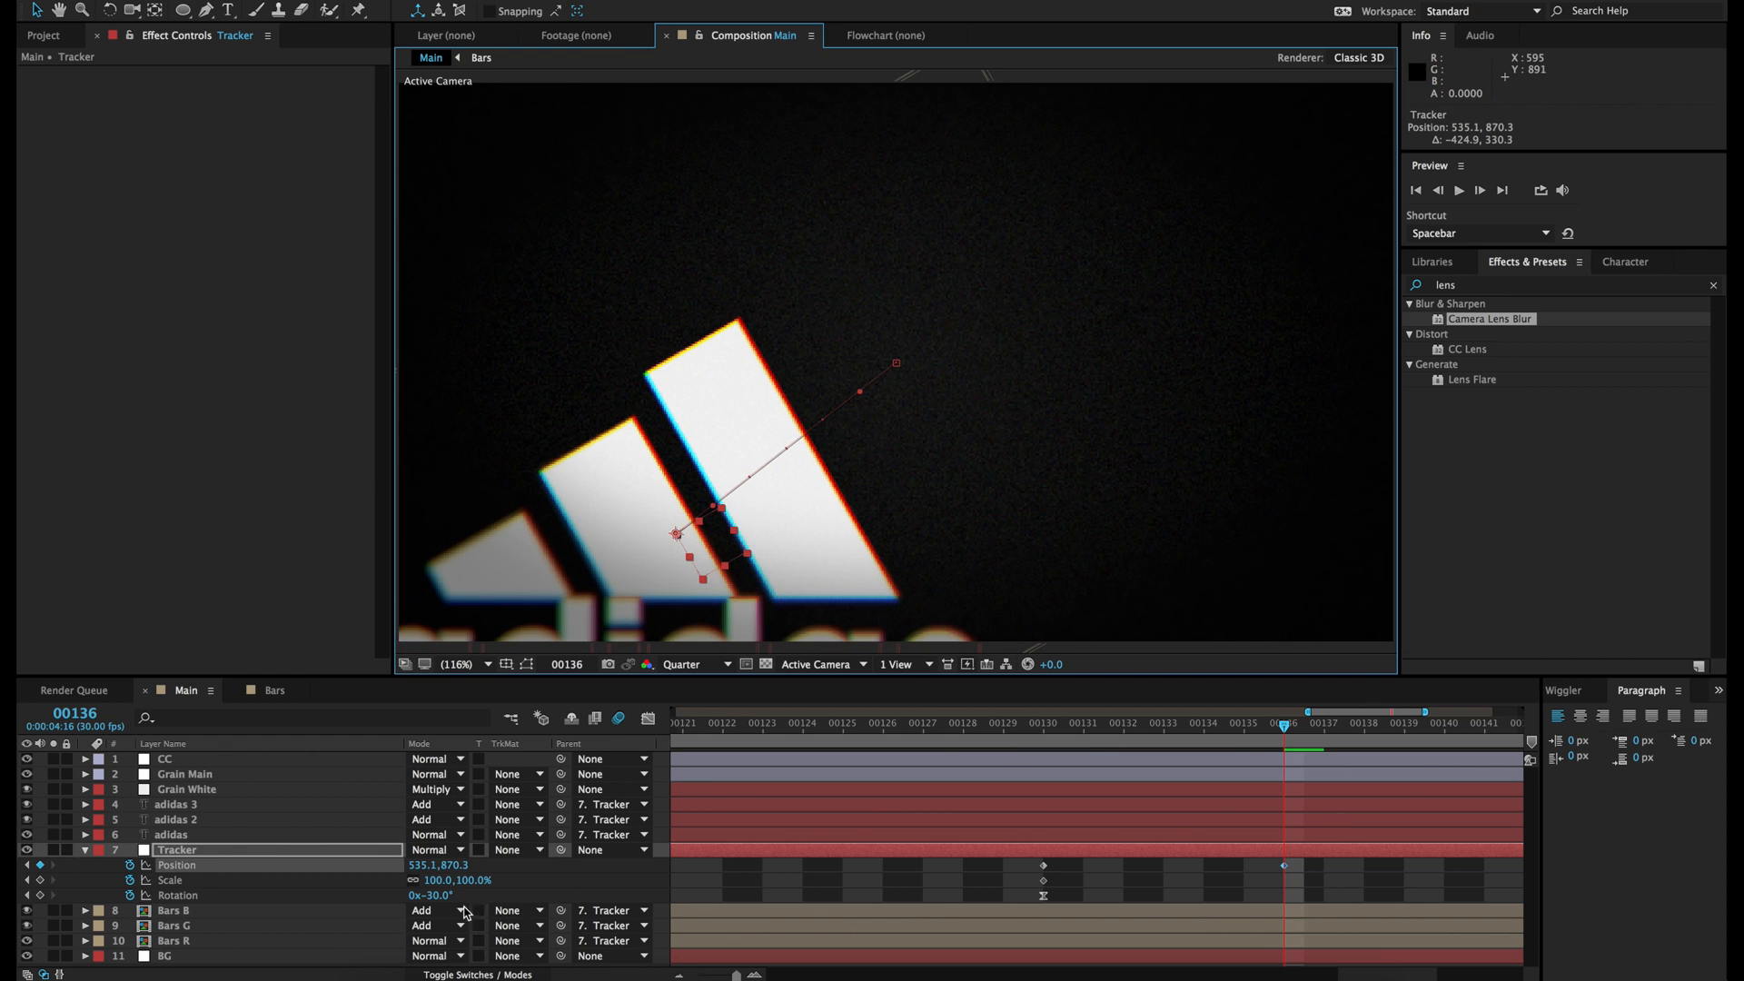
Step: Set the Tracker's Scale to 1% and Rotation to -15° at frame 136
{"action": "left_click", "coordinate": [471, 880]}
{"action": "type", "text": "1"}
{"action": "key", "text": "Return"}
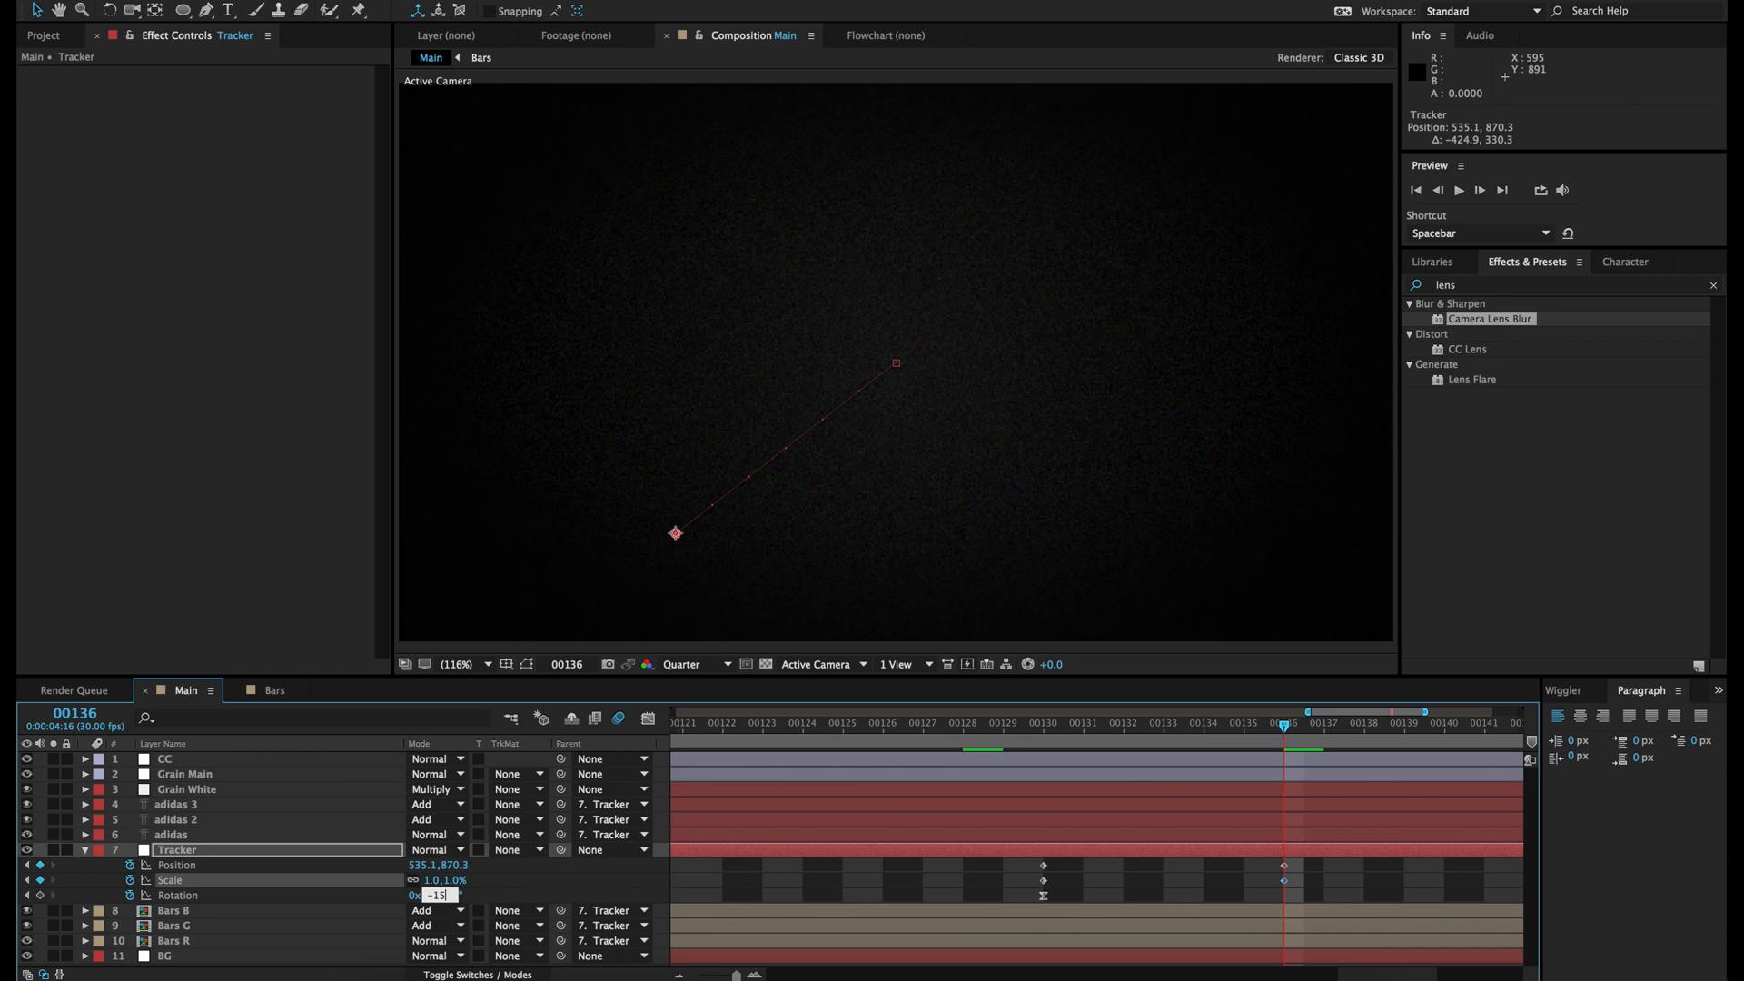
{"action": "type", "text": "-15"}
{"action": "key", "text": "Return"}
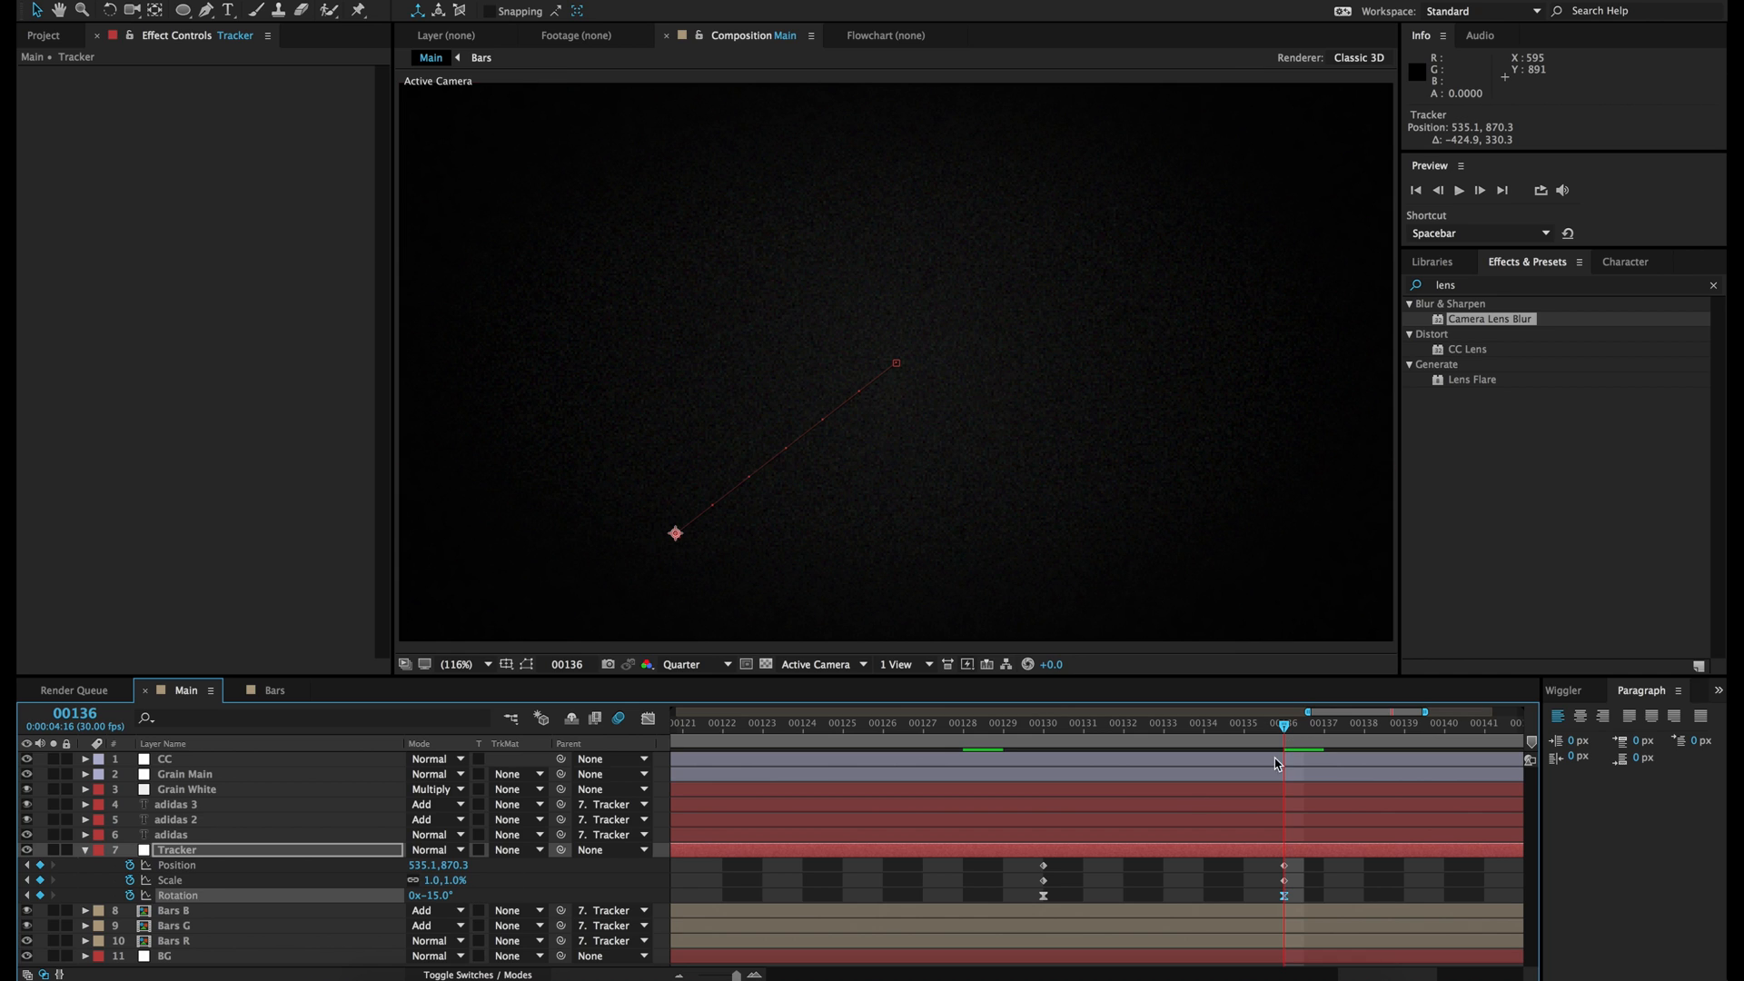
Step: Add Tracker Position keyframes at frame 133 (about 446, 363), frame 132 (about 1329, 293) and frame 131 (about 1400, 823)
{"action": "left_click", "coordinate": [1164, 732]}
{"action": "left_click_drag", "start_coordinate": [807, 455], "coordinate": [650, 290]}
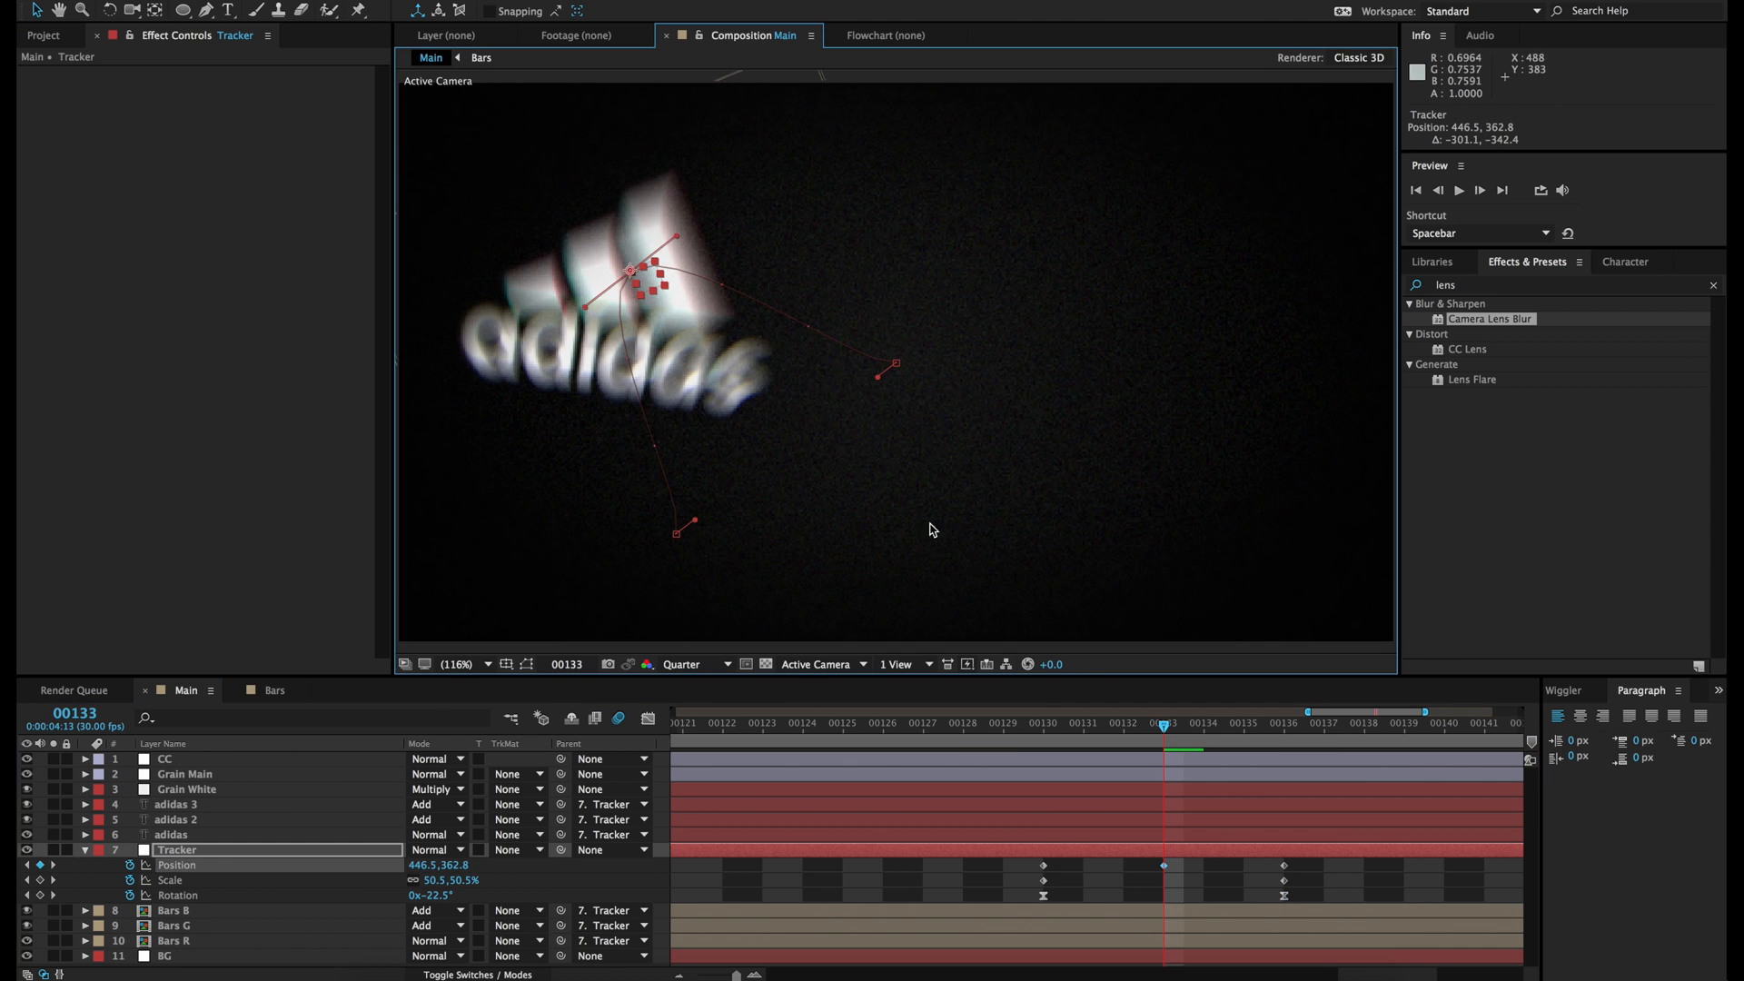
{"action": "left_click_drag", "start_coordinate": [1112, 726], "coordinate": [1097, 723]}
{"action": "left_click_drag", "start_coordinate": [849, 334], "coordinate": [1126, 255]}
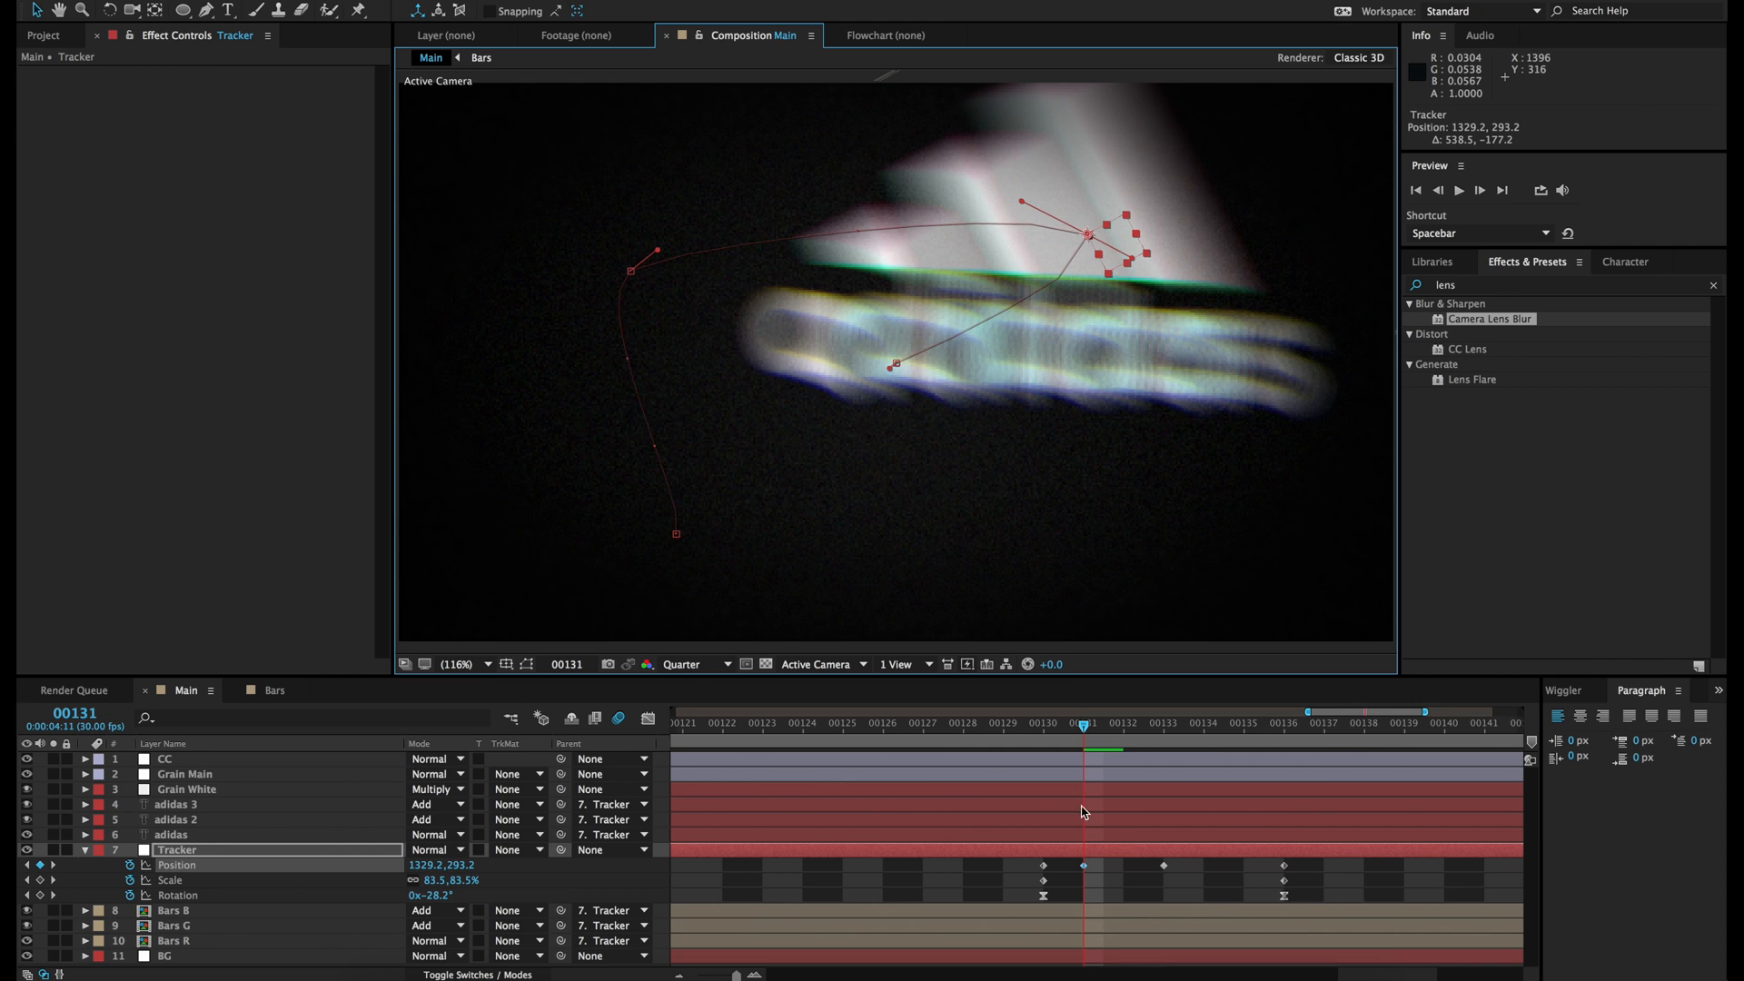
{"action": "left_click_drag", "start_coordinate": [1084, 865], "coordinate": [1117, 867]}
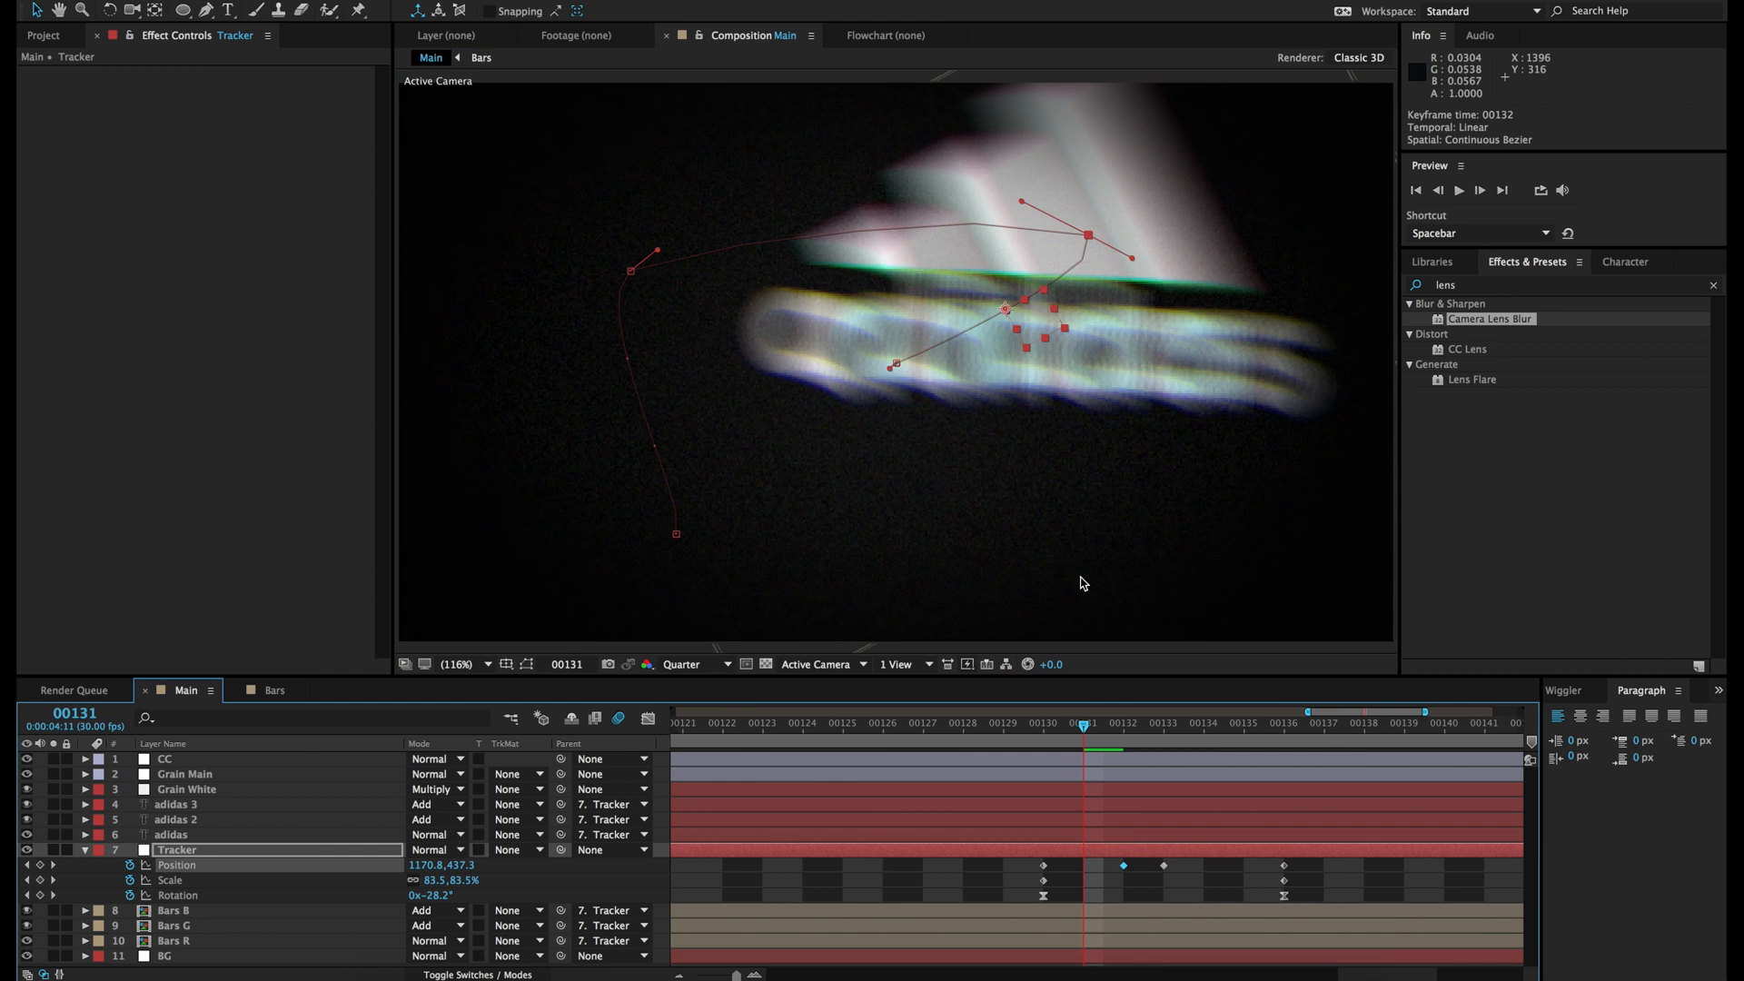
{"action": "left_click_drag", "start_coordinate": [1049, 345], "coordinate": [1170, 547]}
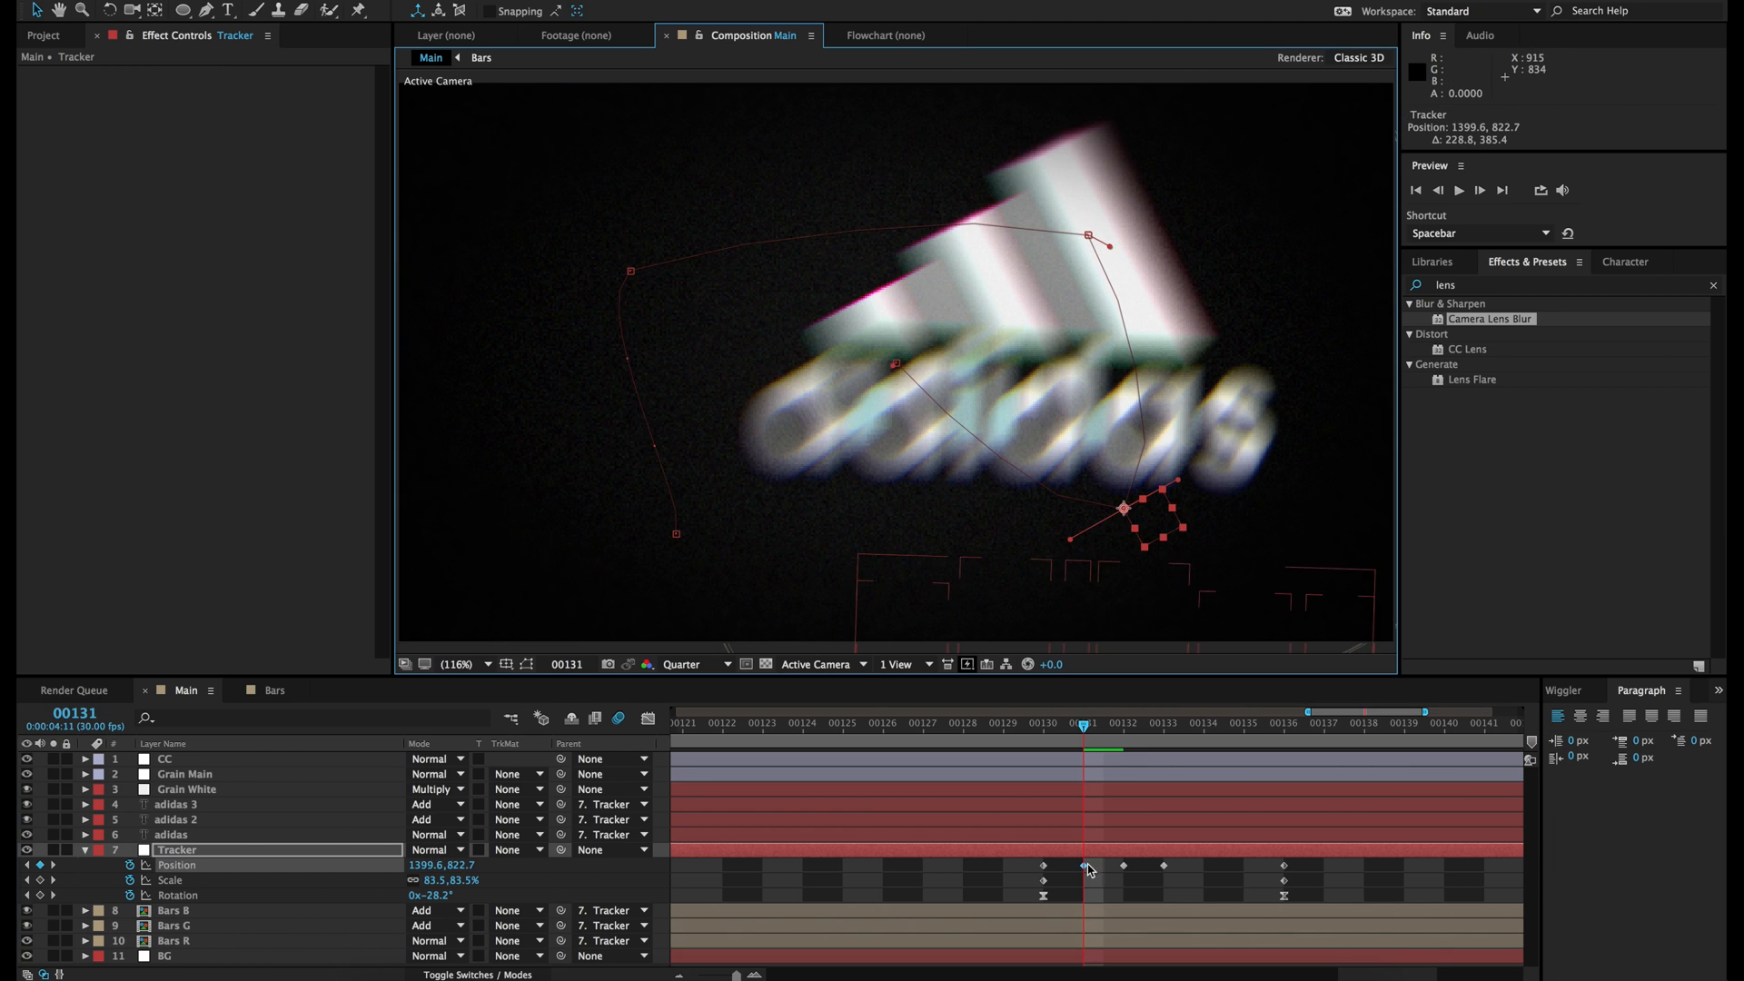
Step: Add Tracker Position keyframes at frame 134 (about 255, 651) and frame 135 (about 636, 592)
{"action": "left_click", "coordinate": [1226, 728]}
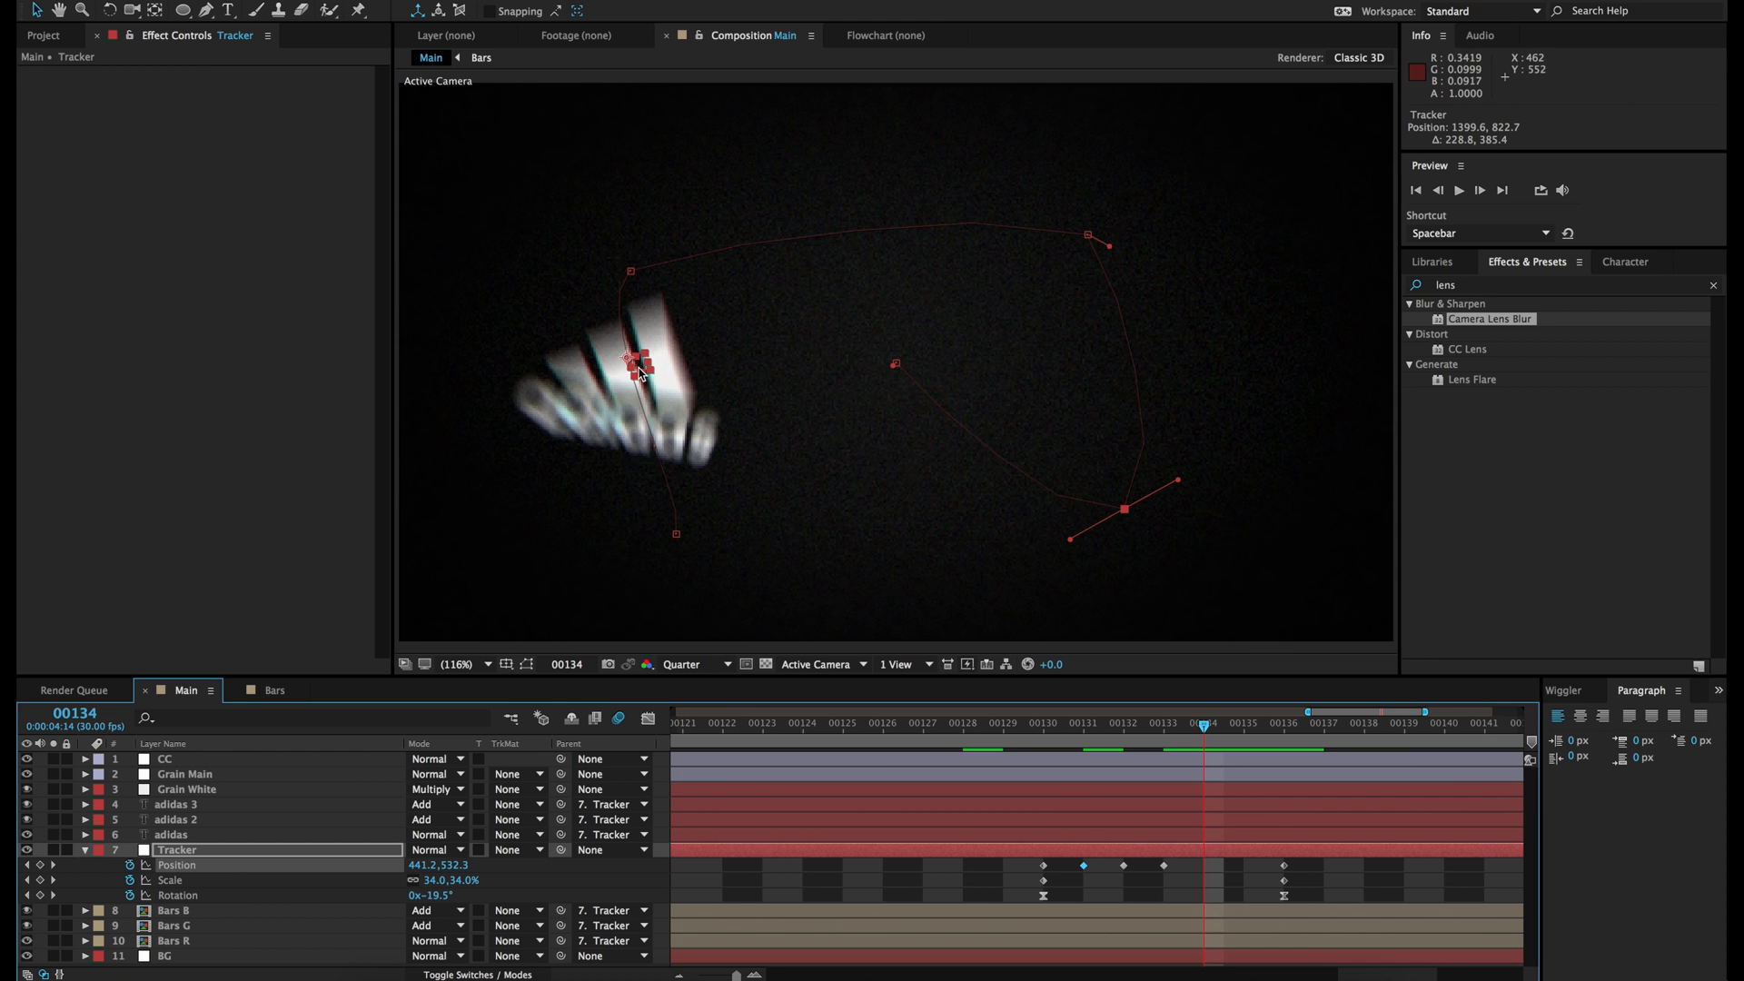
{"action": "left_click_drag", "start_coordinate": [646, 372], "coordinate": [537, 425]}
{"action": "key", "text": "ctrl+z"}
{"action": "left_click_drag", "start_coordinate": [1202, 734], "coordinate": [1244, 726]}
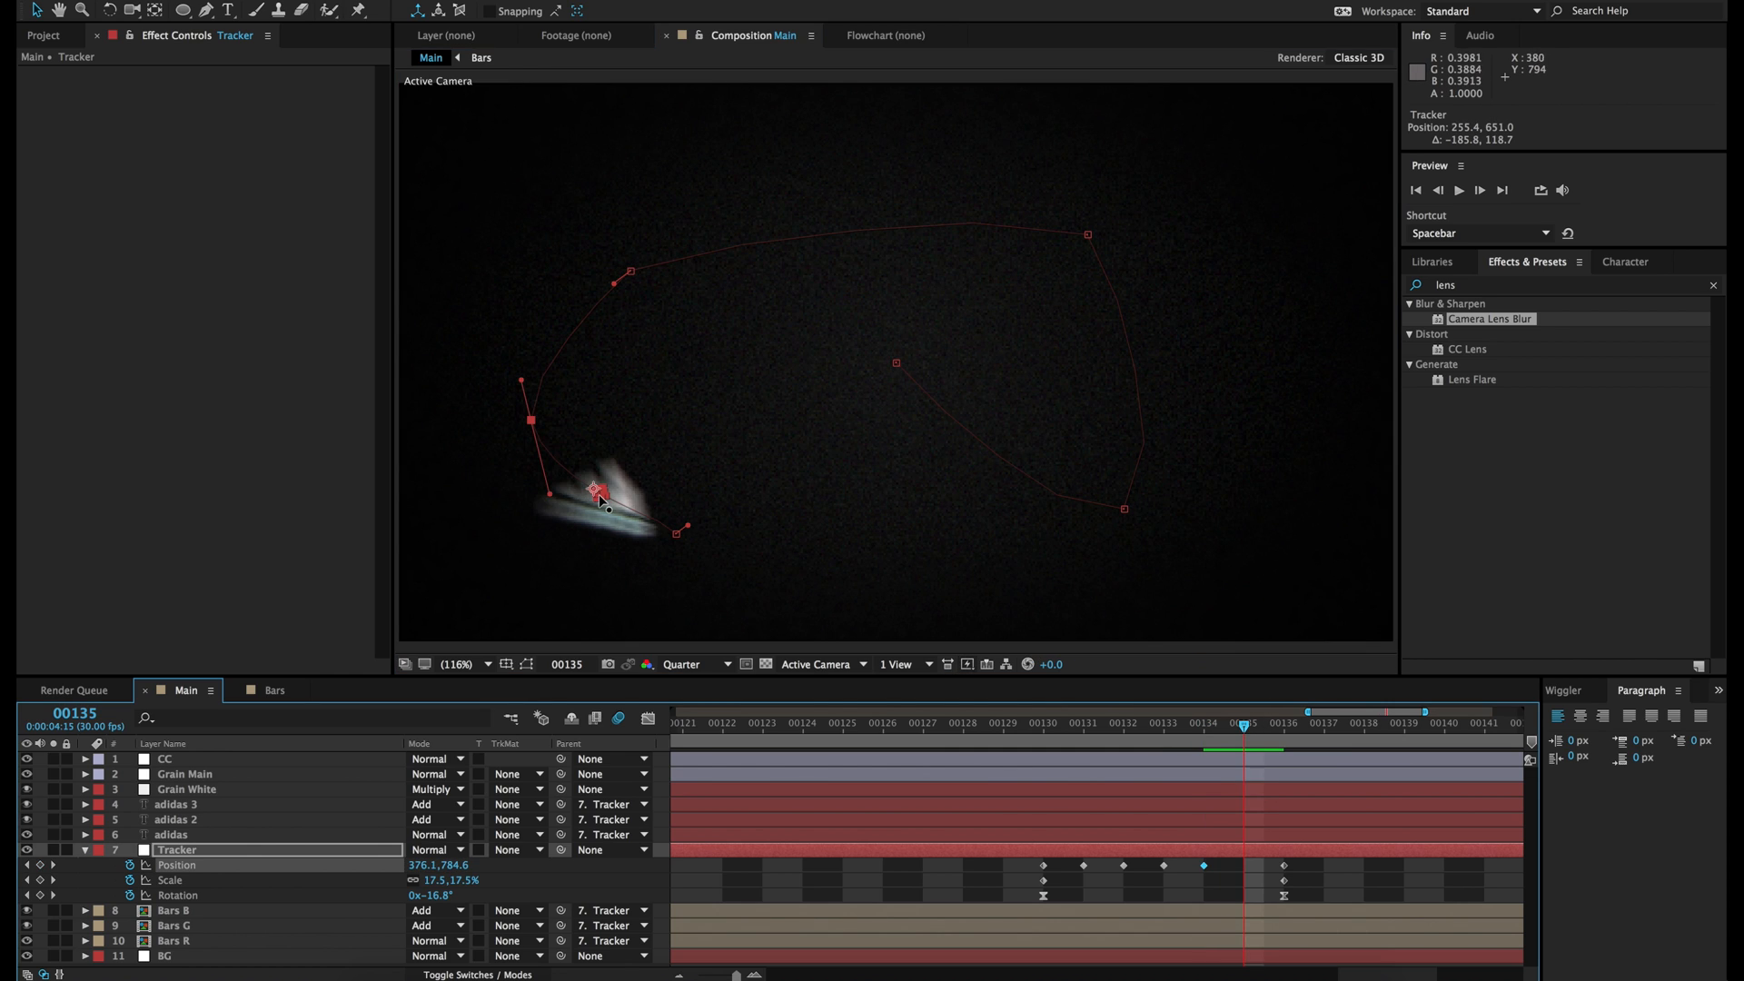
{"action": "left_click_drag", "start_coordinate": [428, 869], "coordinate": [261, 885]}
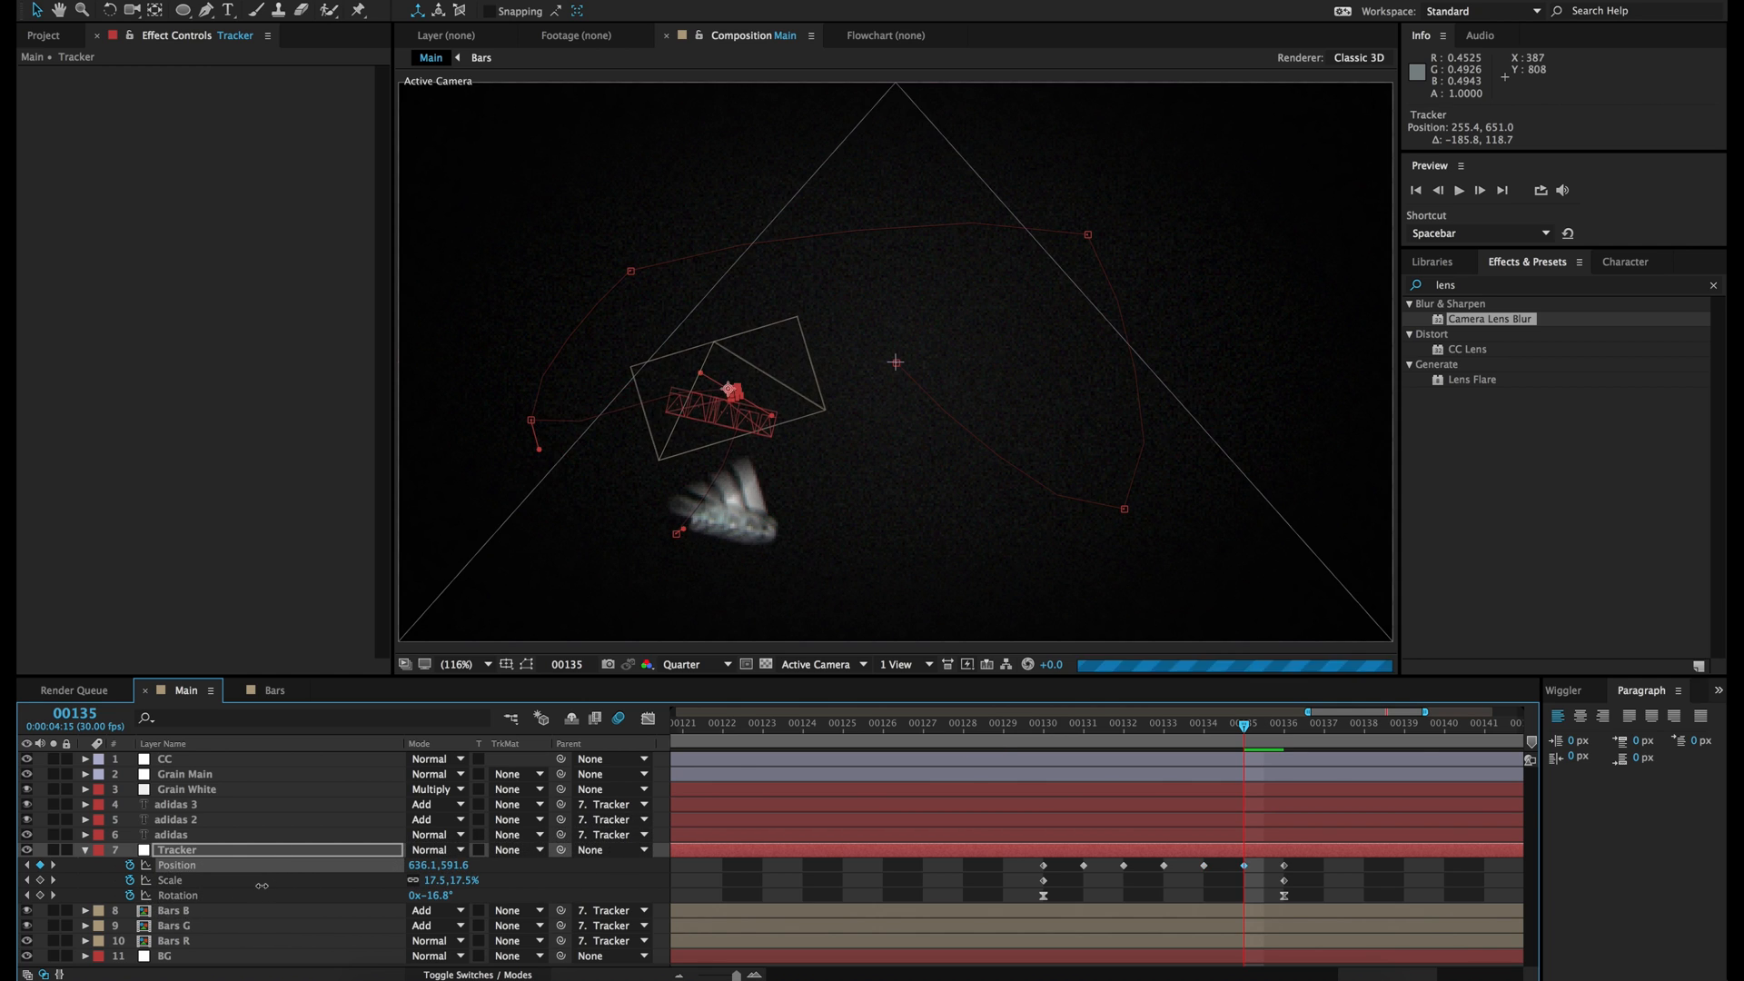
{"action": "left_click", "coordinate": [1184, 880]}
Step: Examine the logo's exit path and motion blur frame by frame between frames 130 and 136
{"action": "left_click", "coordinate": [1043, 722]}
{"action": "left_click", "coordinate": [1082, 725]}
{"action": "left_click", "coordinate": [1043, 726]}
{"action": "left_click", "coordinate": [1082, 726]}
{"action": "left_click", "coordinate": [1050, 726]}
{"action": "left_click", "coordinate": [1081, 726]}
{"action": "left_click", "coordinate": [1137, 729]}
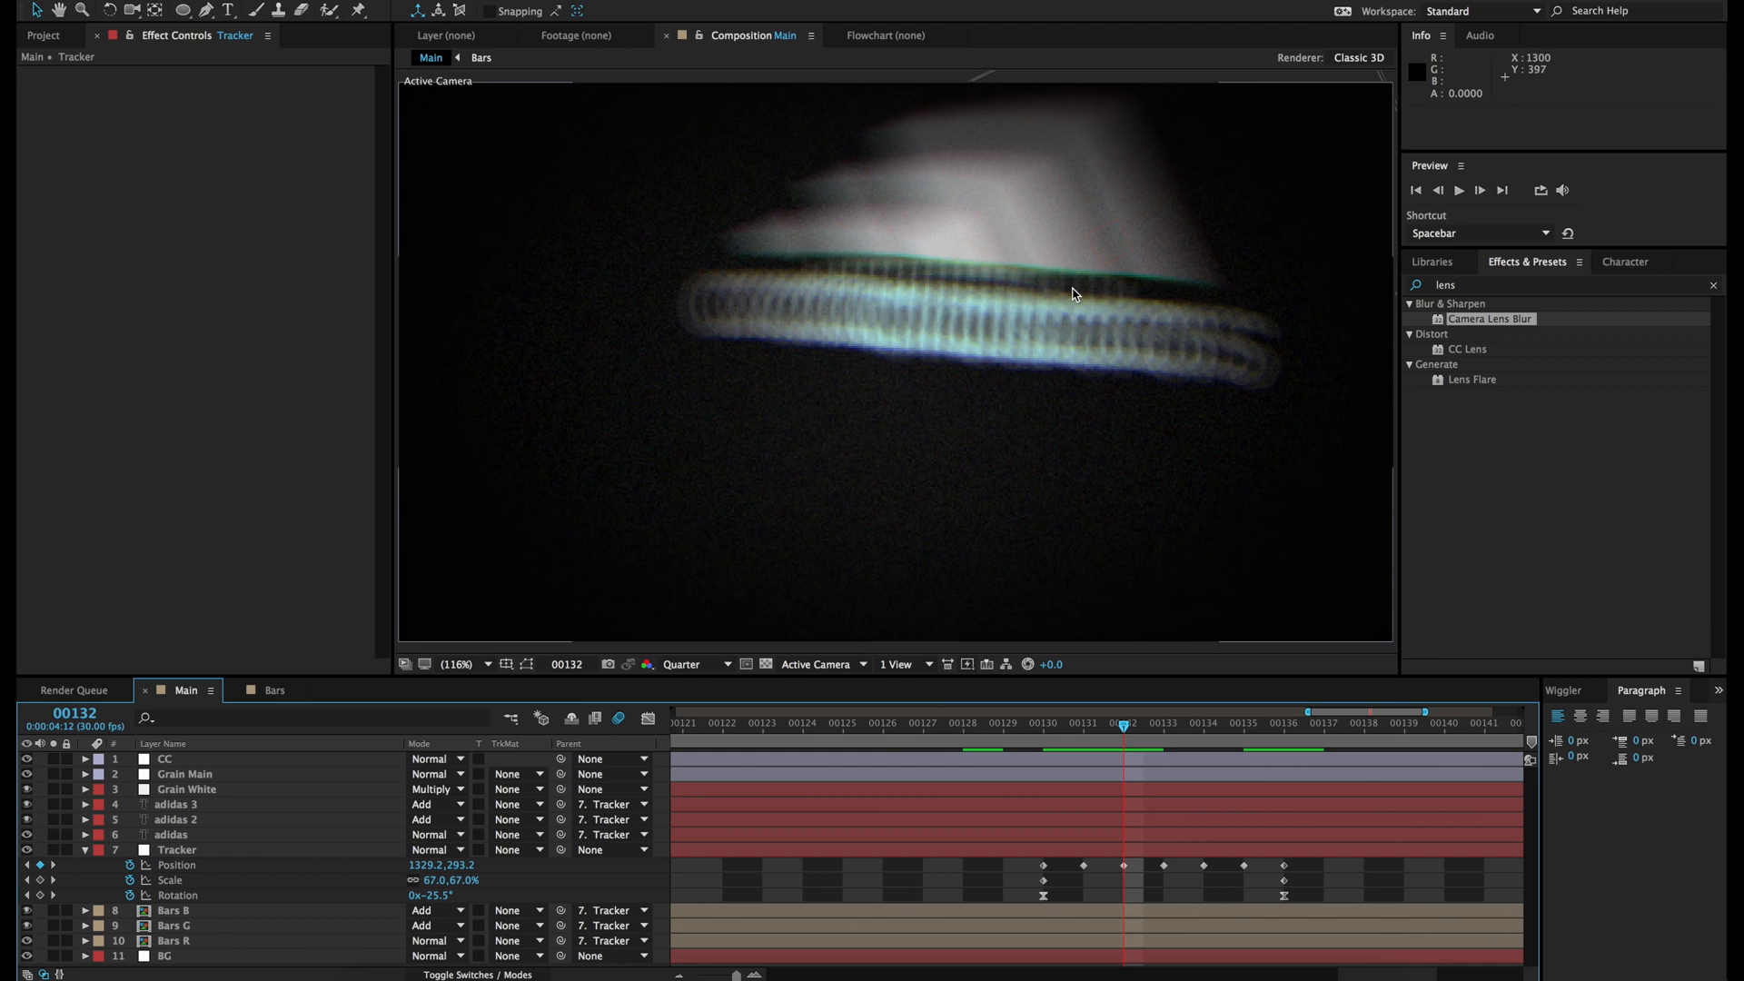
{"action": "left_click", "coordinate": [1157, 726]}
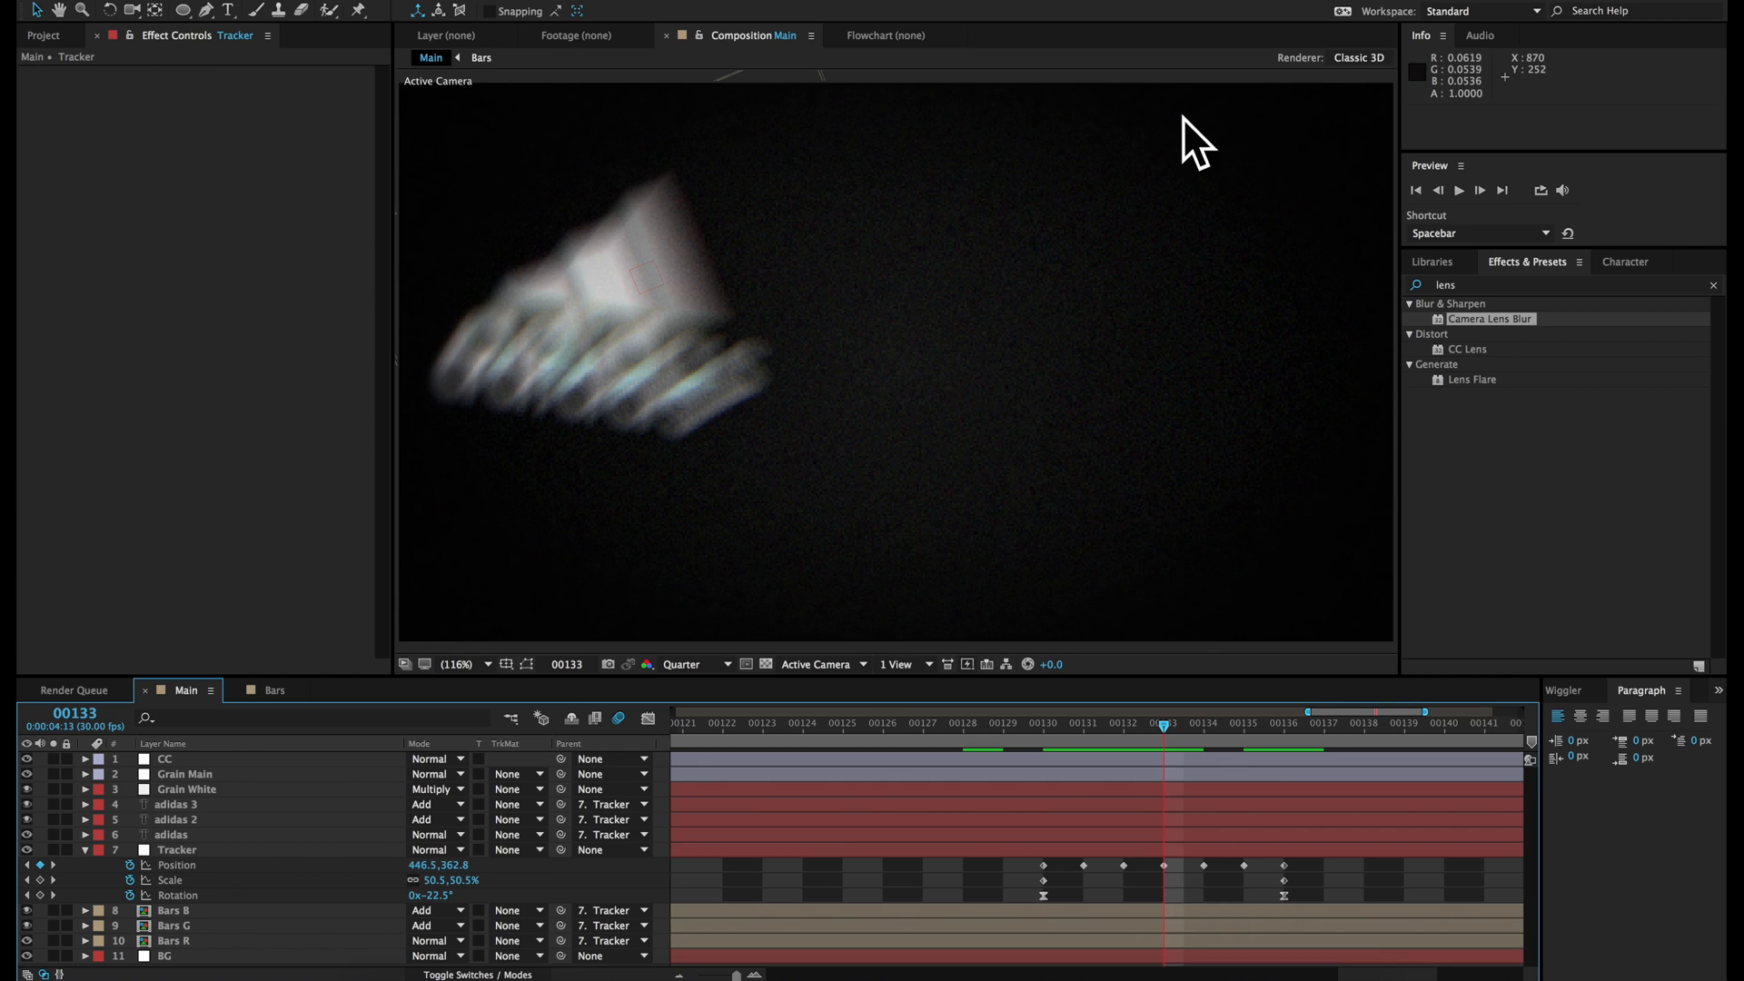
{"action": "left_click", "coordinate": [1051, 724]}
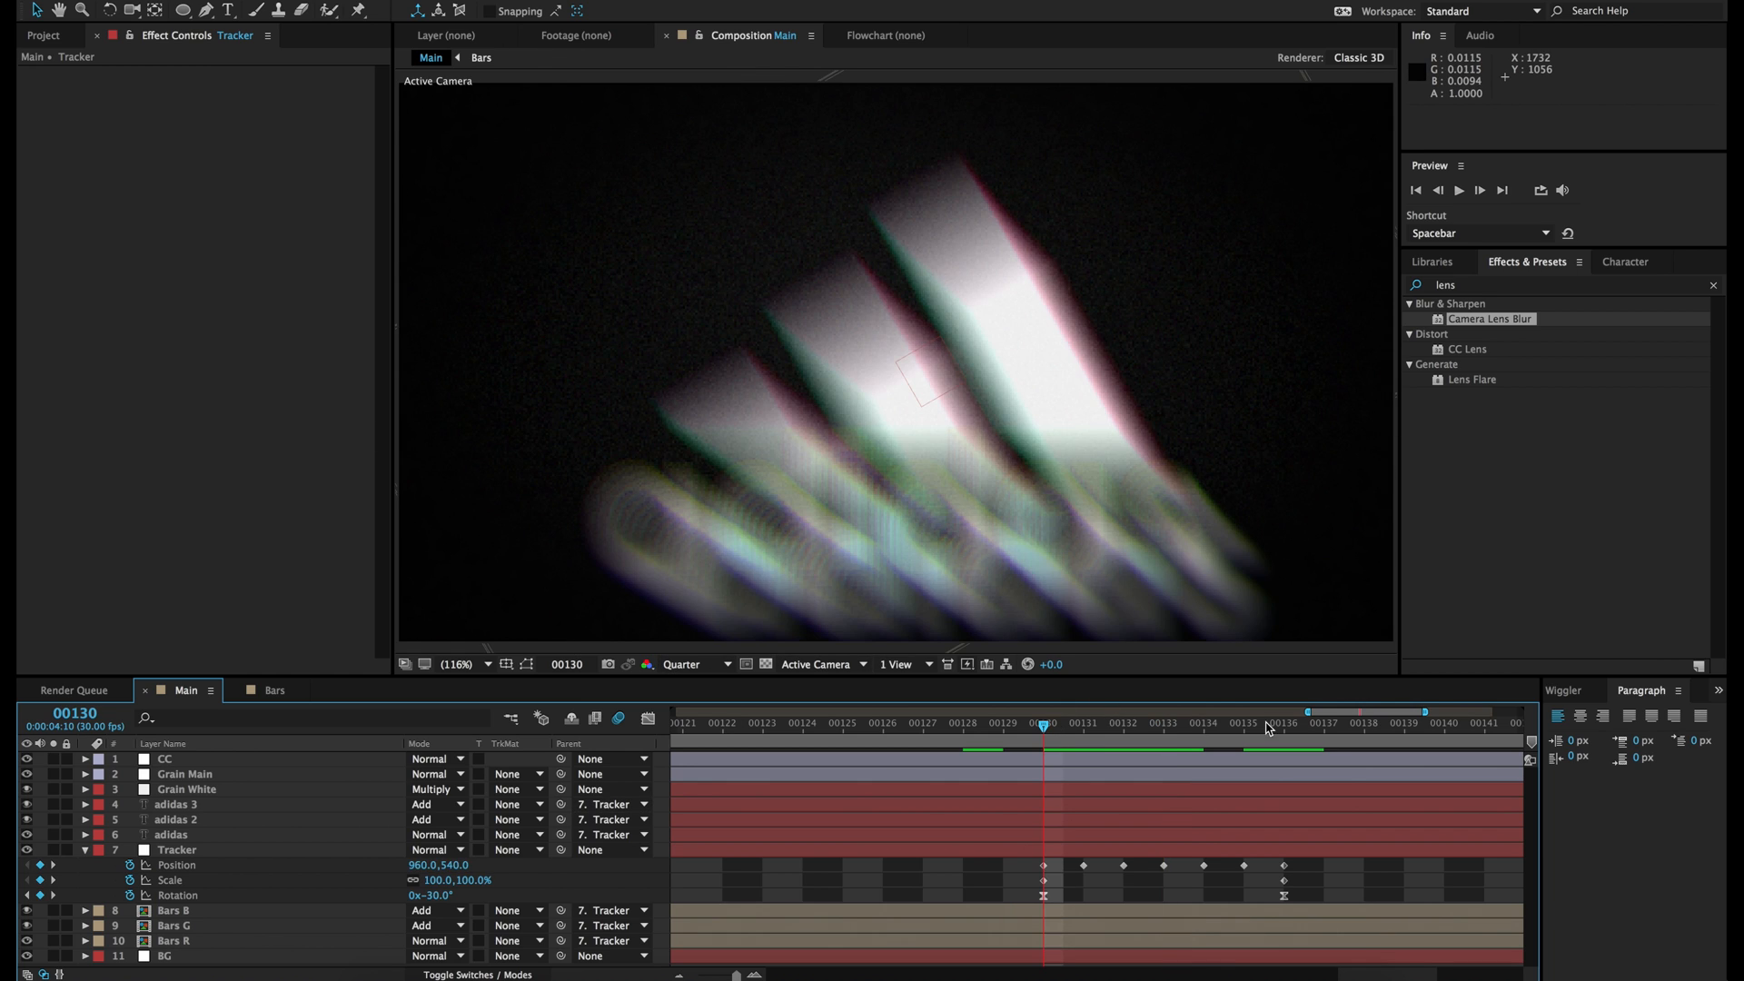
{"action": "left_click", "coordinate": [1213, 727]}
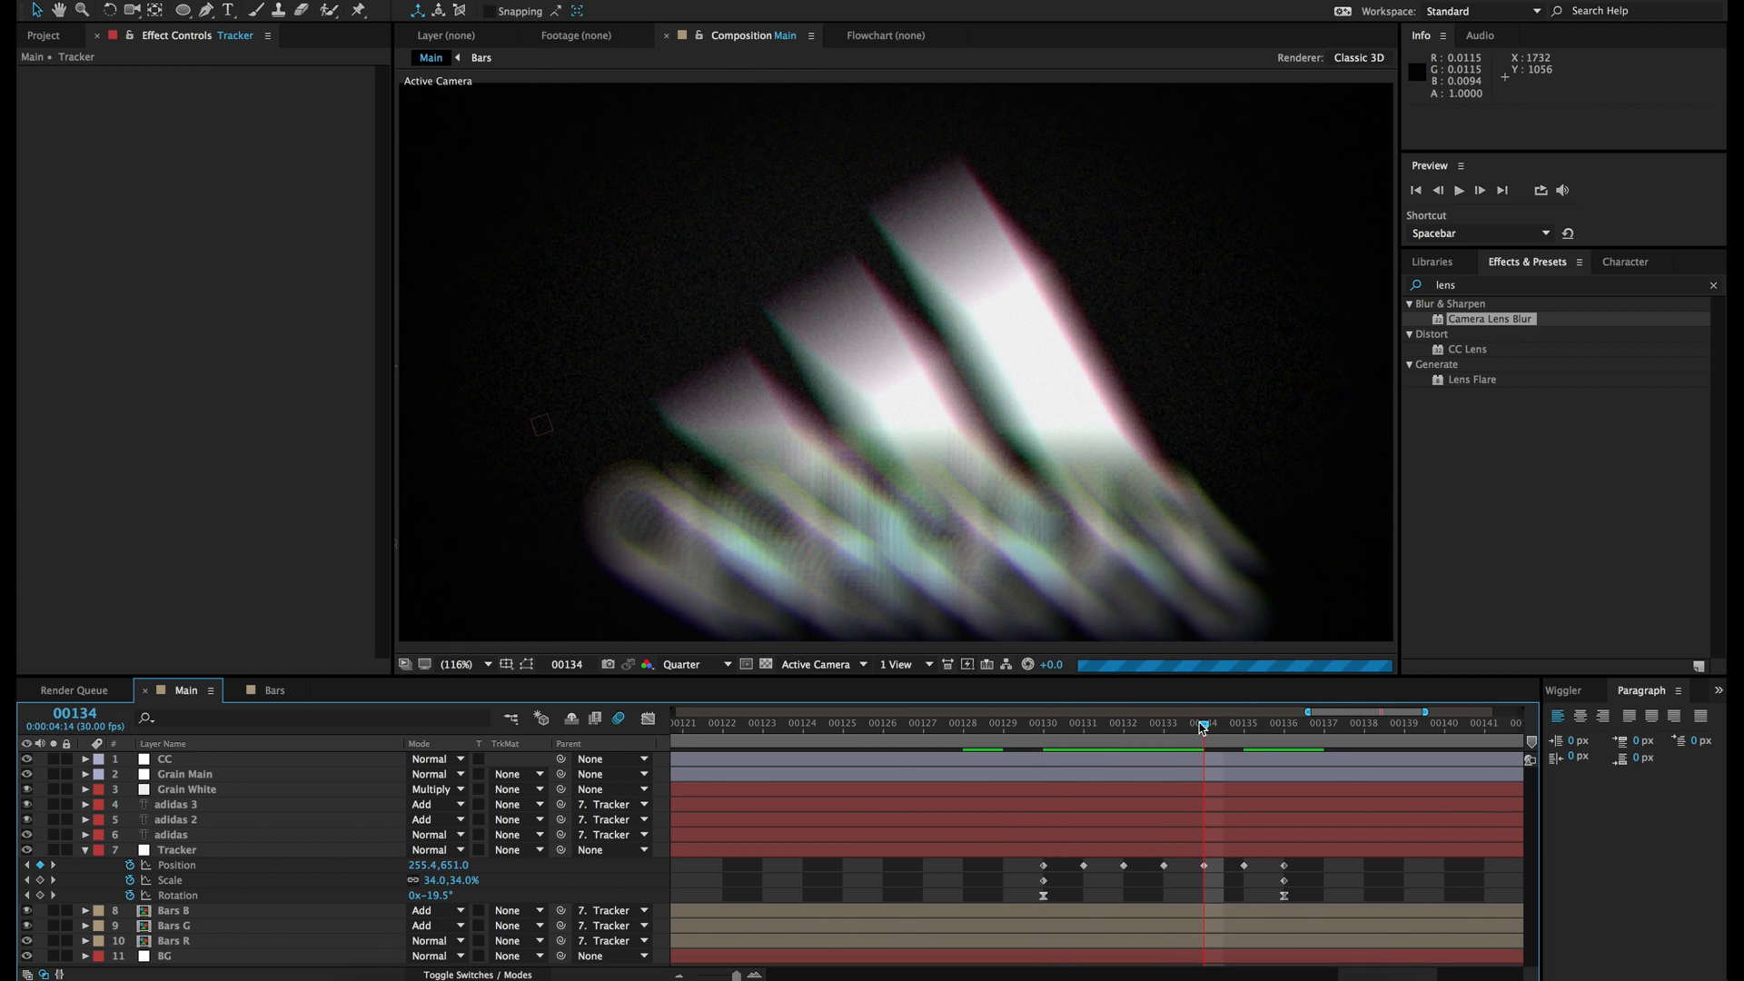
{"action": "left_click", "coordinate": [1260, 728]}
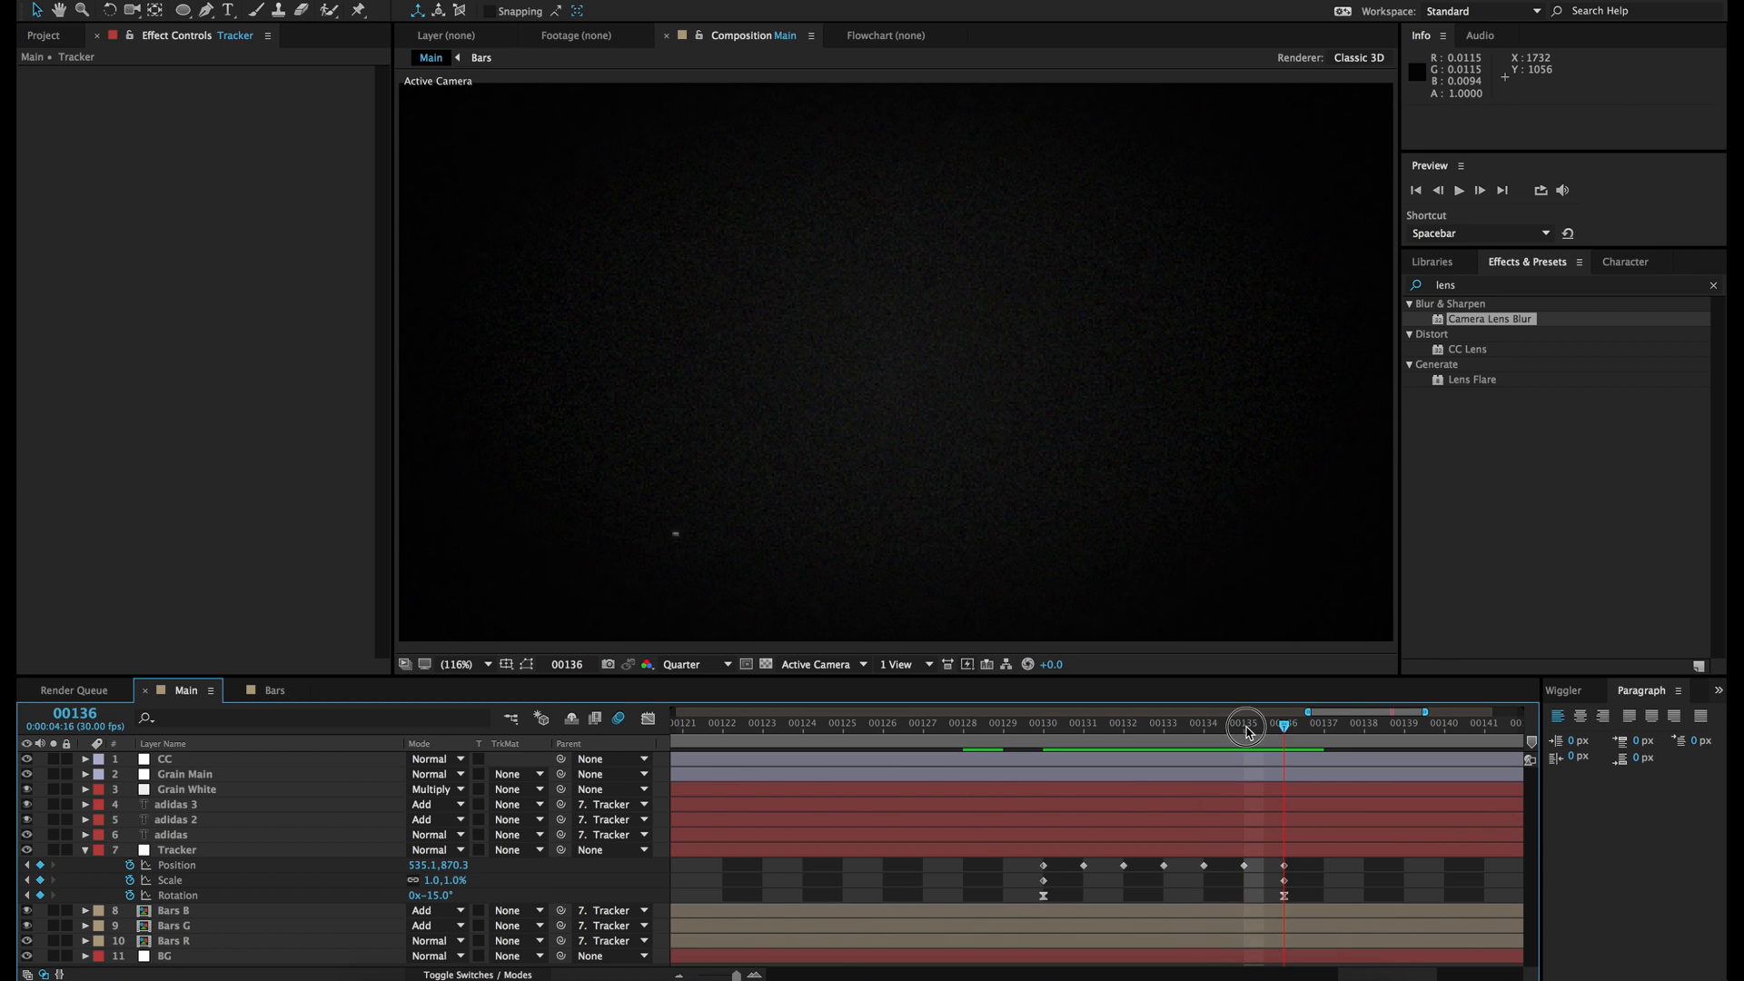
Step: Preview the logo's exit animation starting from frame 129
{"action": "left_click", "coordinate": [1044, 726]}
{"action": "left_click", "coordinate": [1010, 732]}
{"action": "key", "text": "space"}
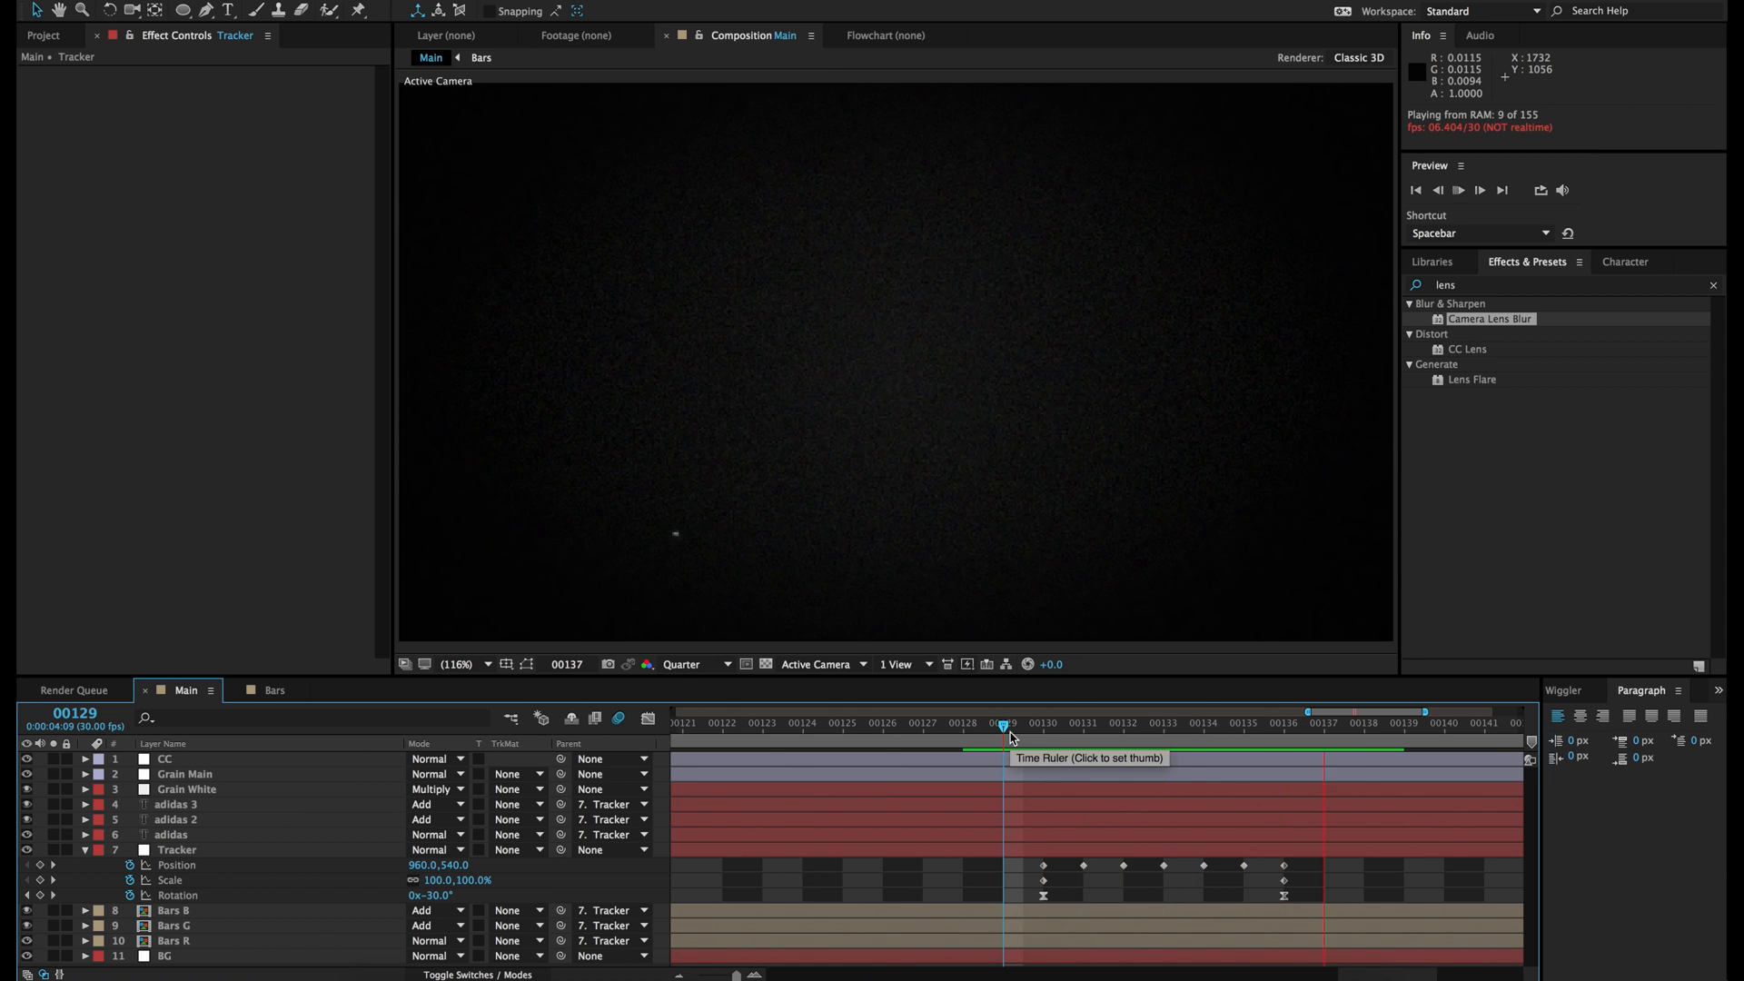
{"action": "key", "text": "space"}
{"action": "key", "text": "space"}
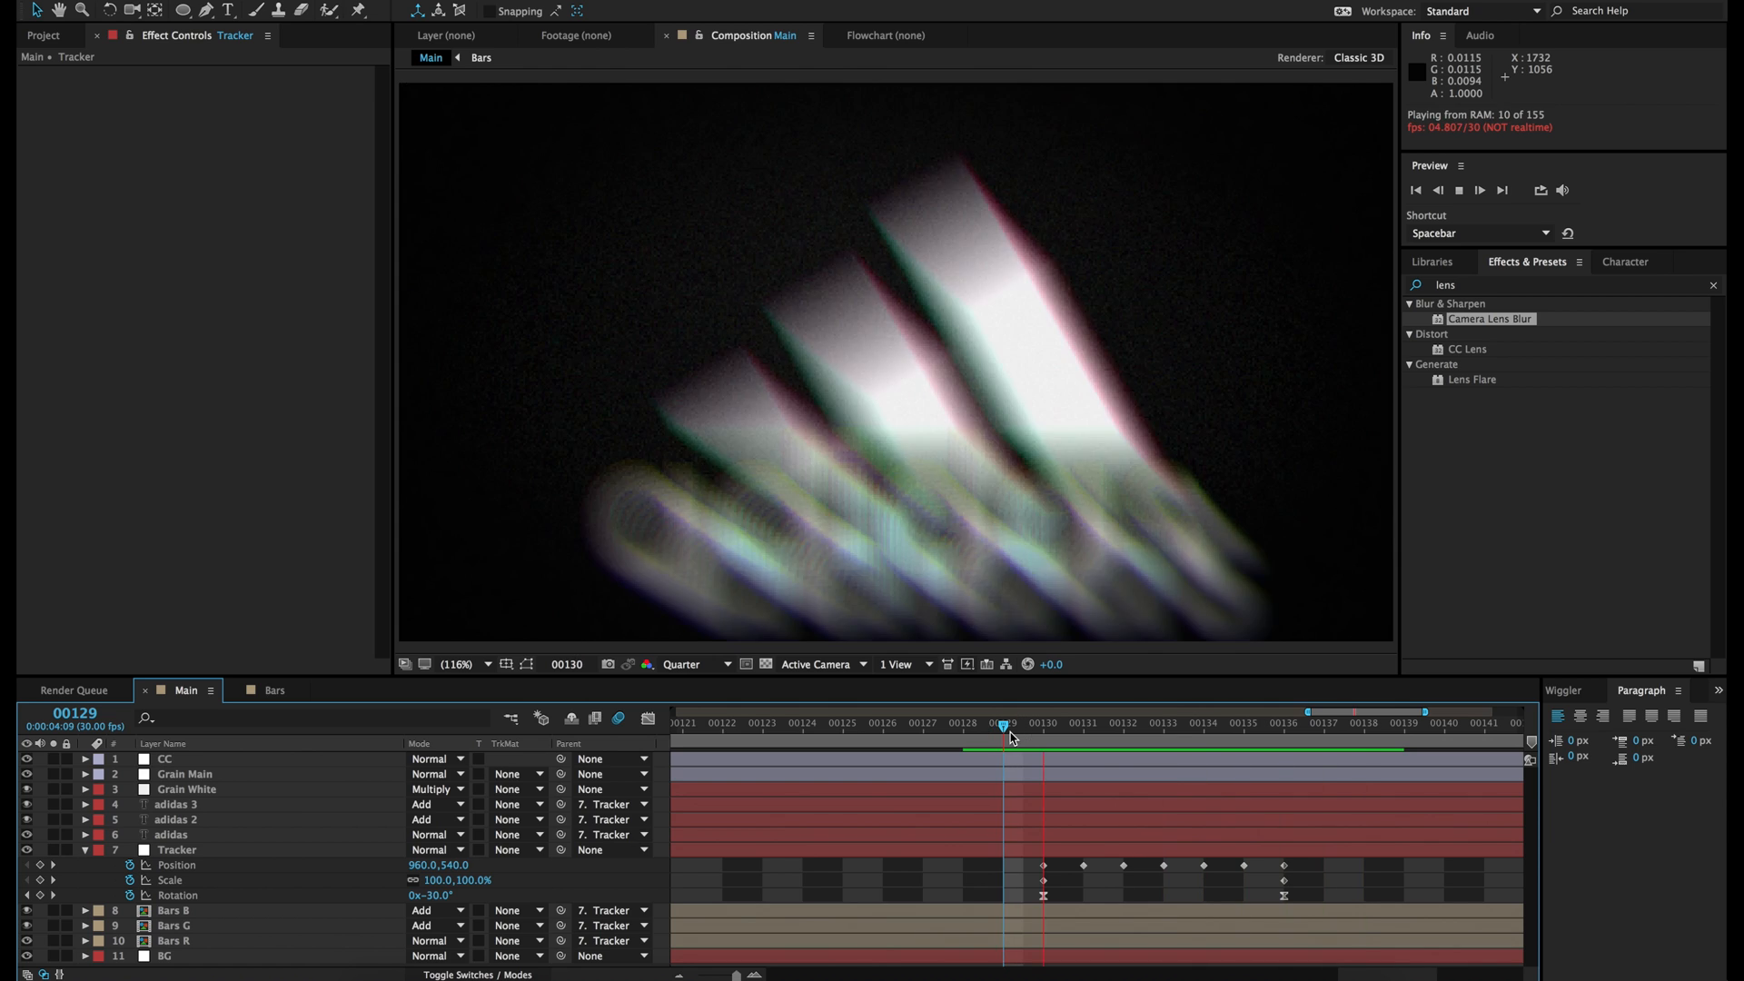
{"action": "key", "text": "space"}
Step: Zoom the timeline out to a wider frame range and set the composition view's magnification to Fit
{"action": "left_click", "coordinate": [683, 975]}
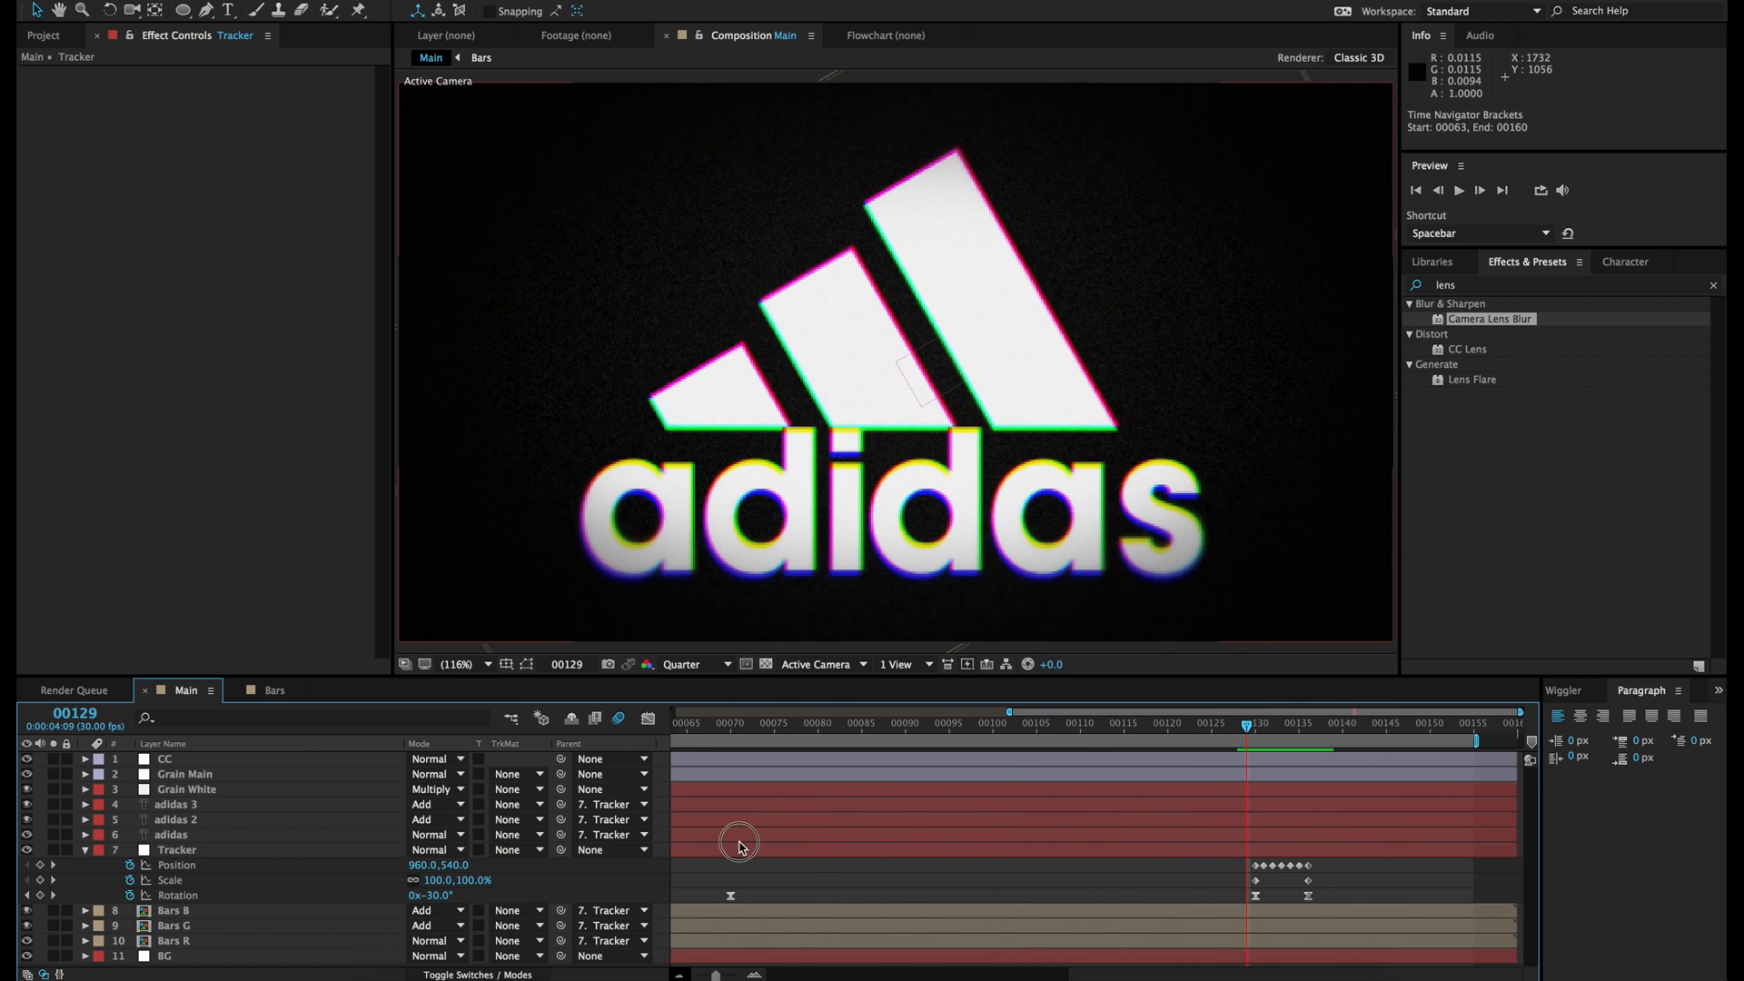
{"action": "left_click", "coordinate": [459, 664]}
{"action": "left_click", "coordinate": [473, 680]}
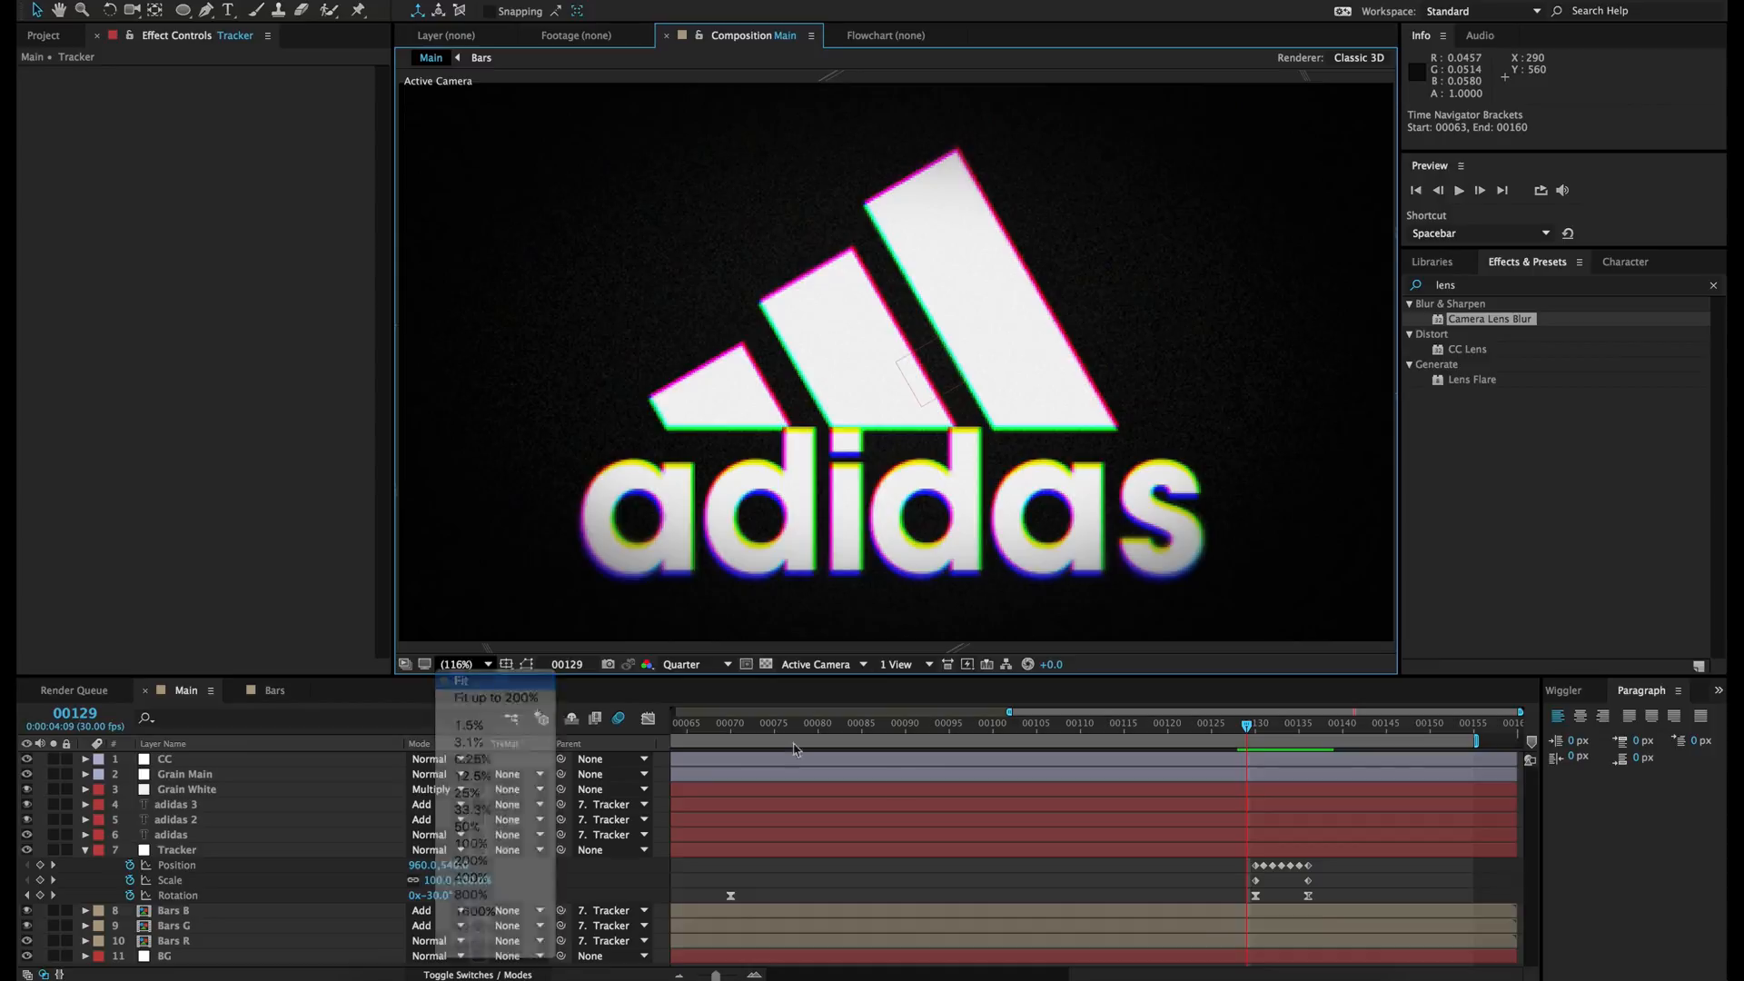